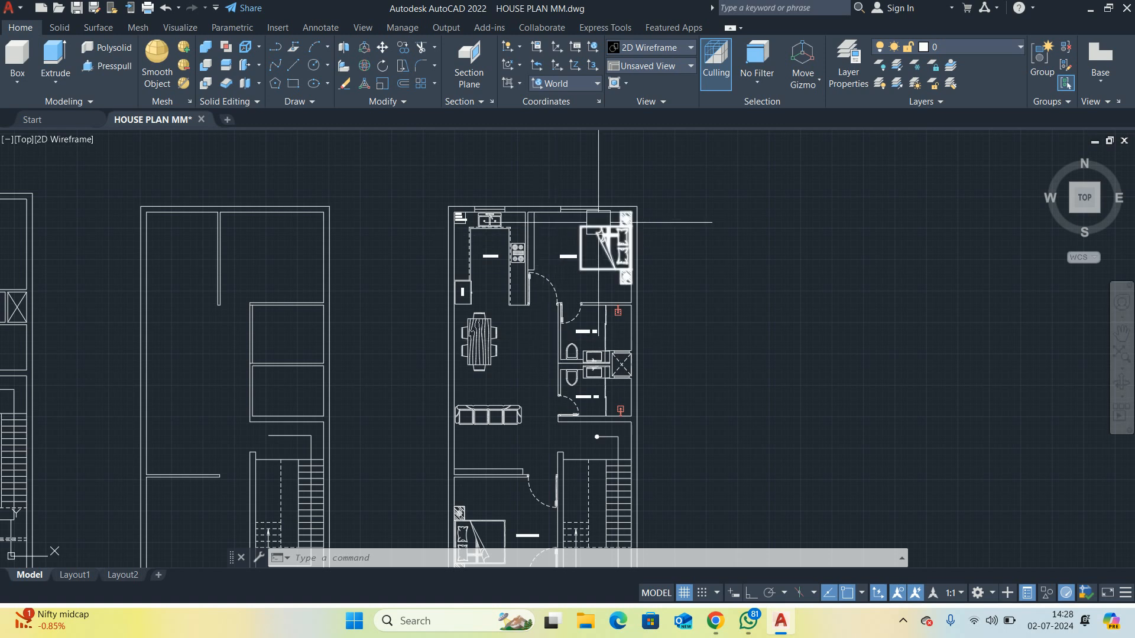
pyautogui.scroll(3, 588, 217)
pyautogui.moveTo(587, 208)
pyautogui.mouseDown(button='middle')
pyautogui.moveTo(593, 200)
pyautogui.moveTo(622, 227)
pyautogui.moveTo(618, 252)
pyautogui.mouseUp(button='middle')
pyautogui.scroll(3, 595, 234)
pyautogui.write('s')
pyautogui.press('space')
pyautogui.press('Escape')
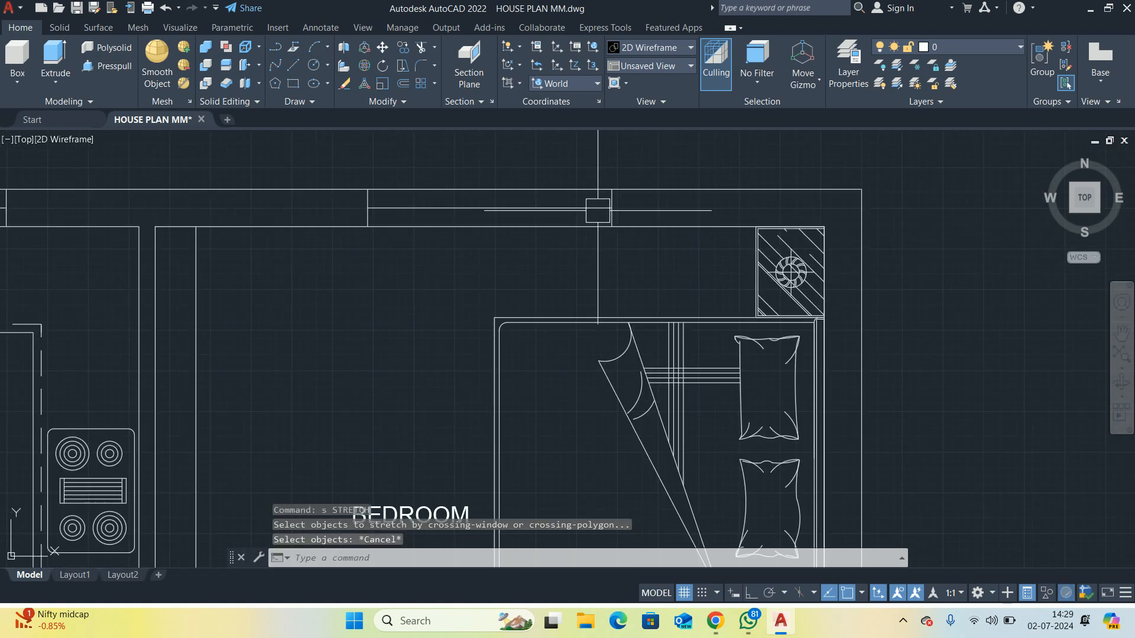
pyautogui.click(598, 208)
pyautogui.press('Escape')
pyautogui.press('Escape')
pyautogui.write('s')
pyautogui.press('space')
pyautogui.click(636, 260)
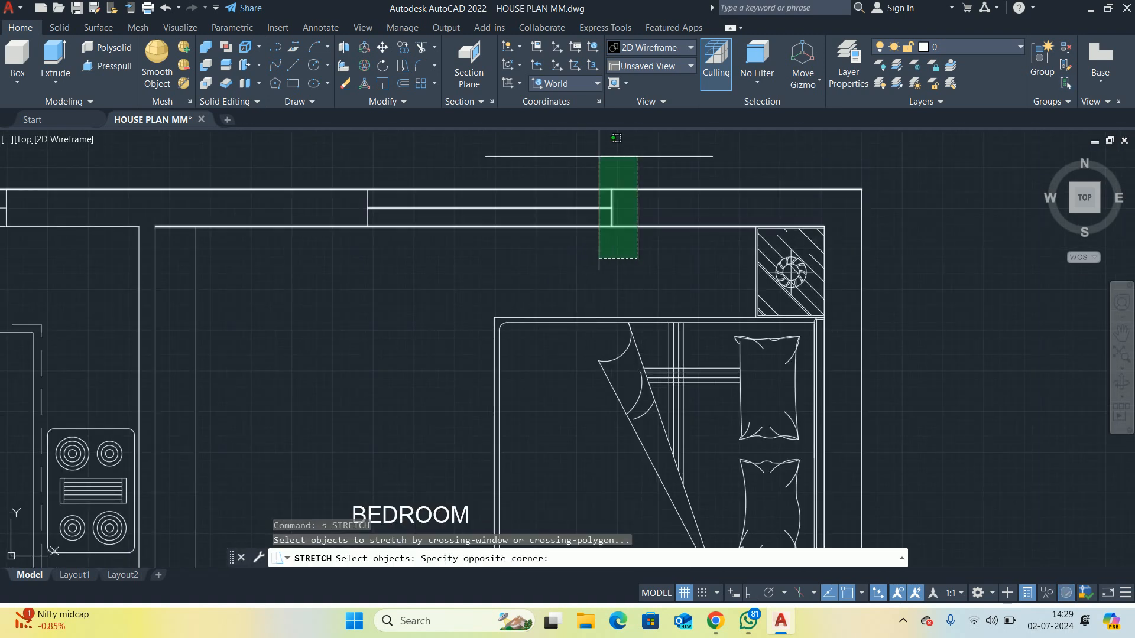
pyautogui.click(599, 128)
pyautogui.moveTo(589, 167); pyautogui.dragTo(583, 239, button='middle')
pyautogui.press('Escape')
pyautogui.press('Escape')
pyautogui.press('Escape')
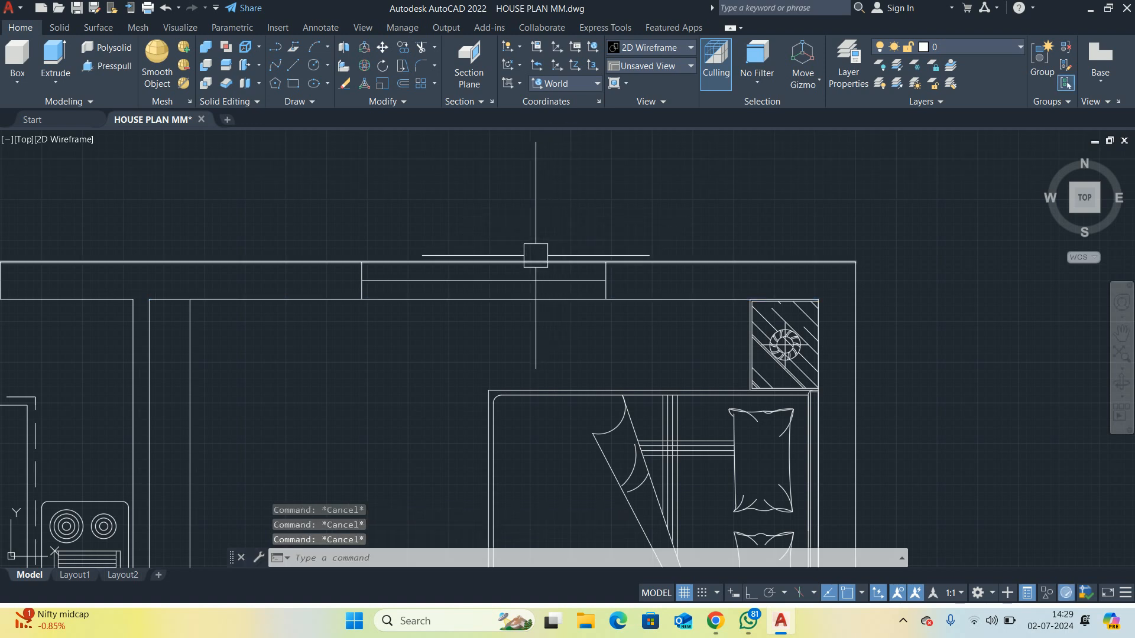
# Measure the width of the bedroom window in the upper outer wall with a temporary linear dimension
pyautogui.write('dli')
pyautogui.press('space')
pyautogui.press('space')
pyautogui.click(523, 269)
pyautogui.scroll(-2, 525, 168)
pyautogui.press('Escape')
pyautogui.press('Escape')
pyautogui.press('Escape')
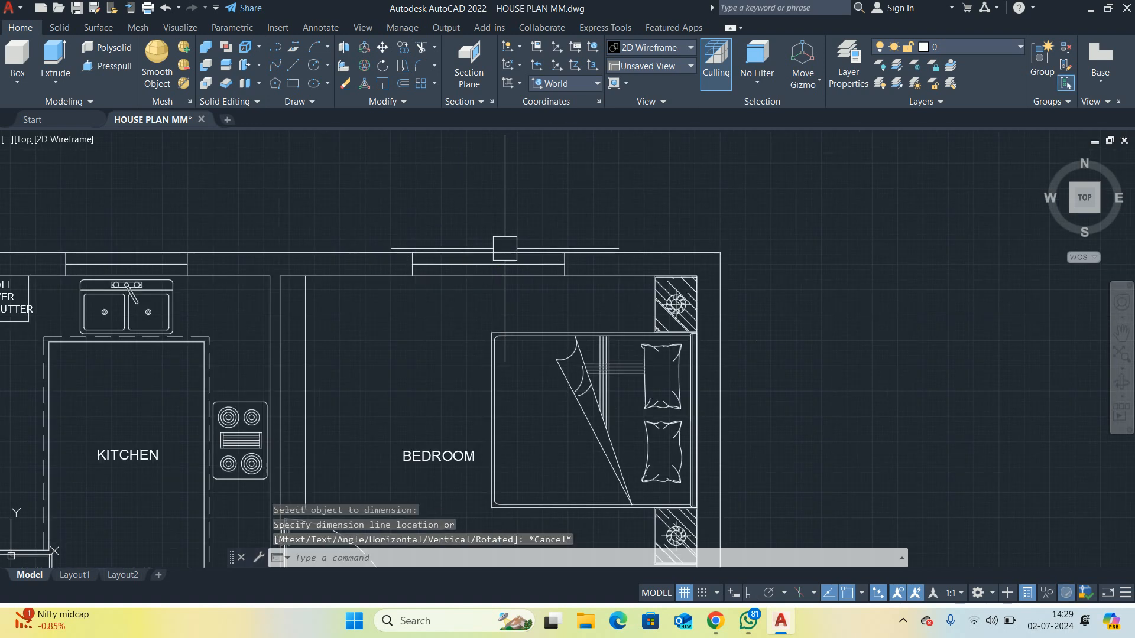
# Stretch the right end of the bedroom window 450 mm to the right with Ortho on
pyautogui.write('s')
pyautogui.press('space')
pyautogui.click(596, 177)
pyautogui.click(541, 283)
pyautogui.press('space')
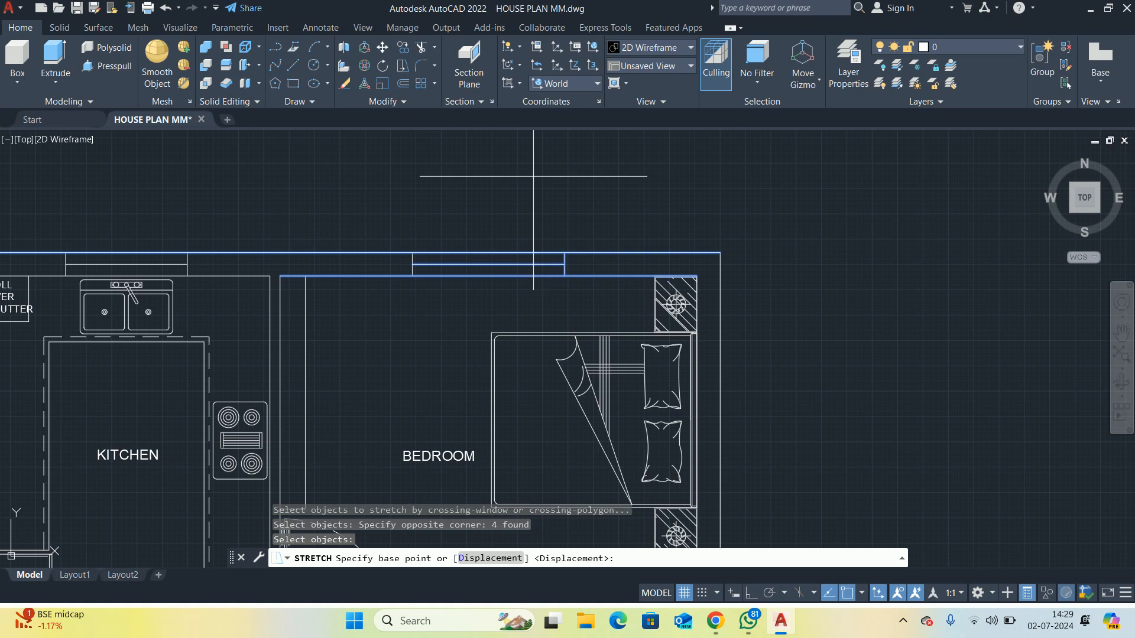
pyautogui.click(534, 176)
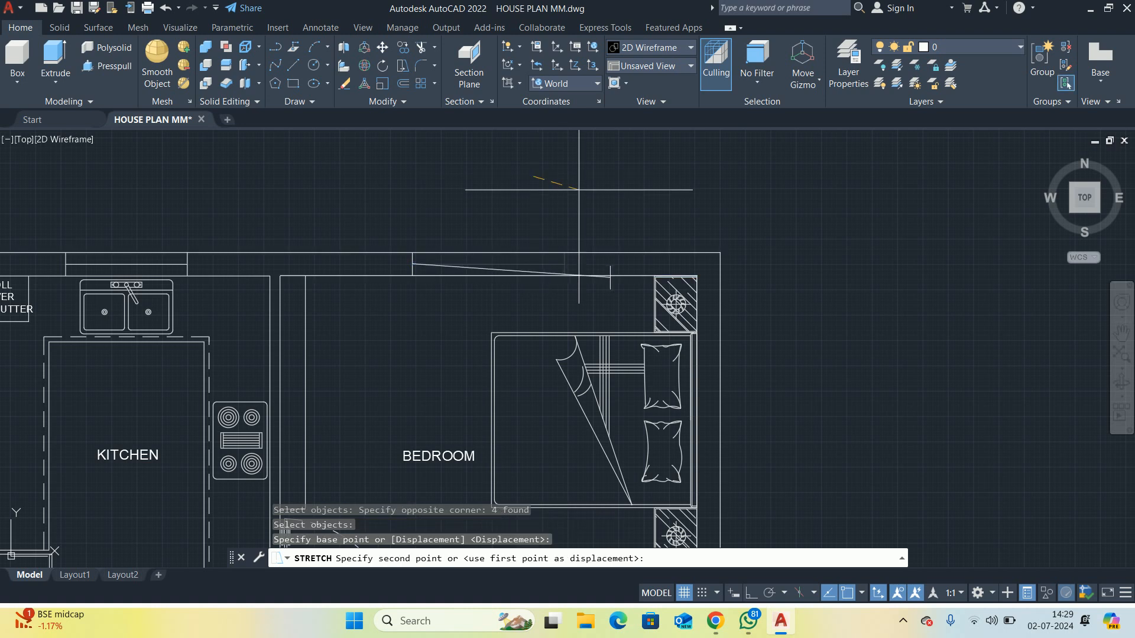
pyautogui.click(753, 590)
pyautogui.write('45')
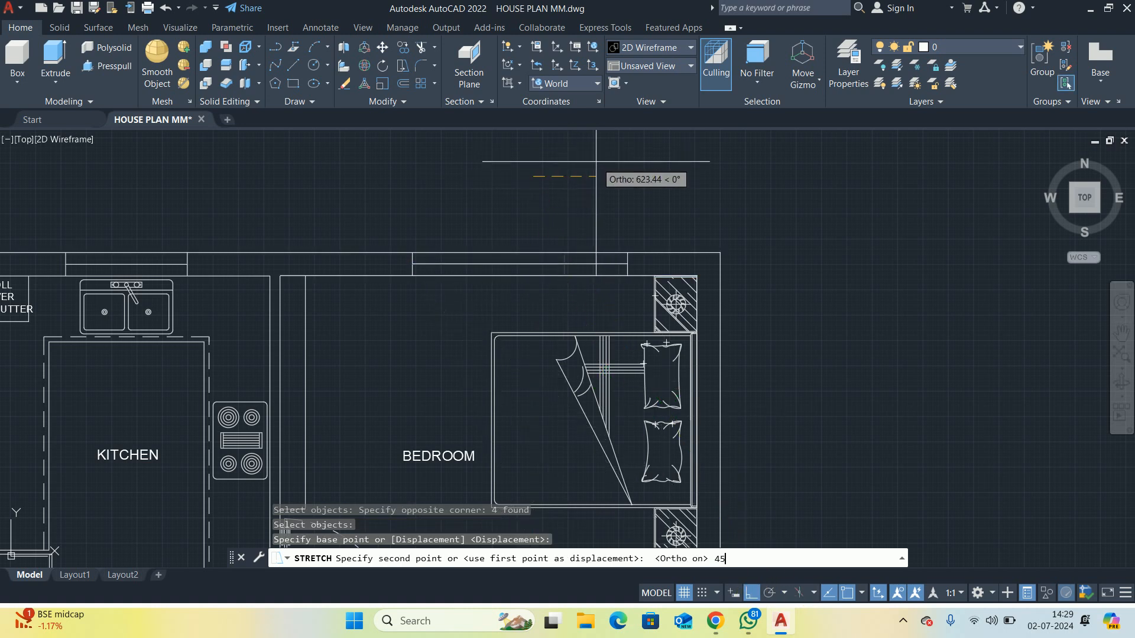
pyautogui.write('0')
pyautogui.press('space')
pyautogui.press('Escape')
pyautogui.press('Escape')
# Stretch the left end of the bedroom window 450 mm to the left
pyautogui.press('space')
pyautogui.click(459, 198)
pyautogui.click(401, 291)
pyautogui.press('space')
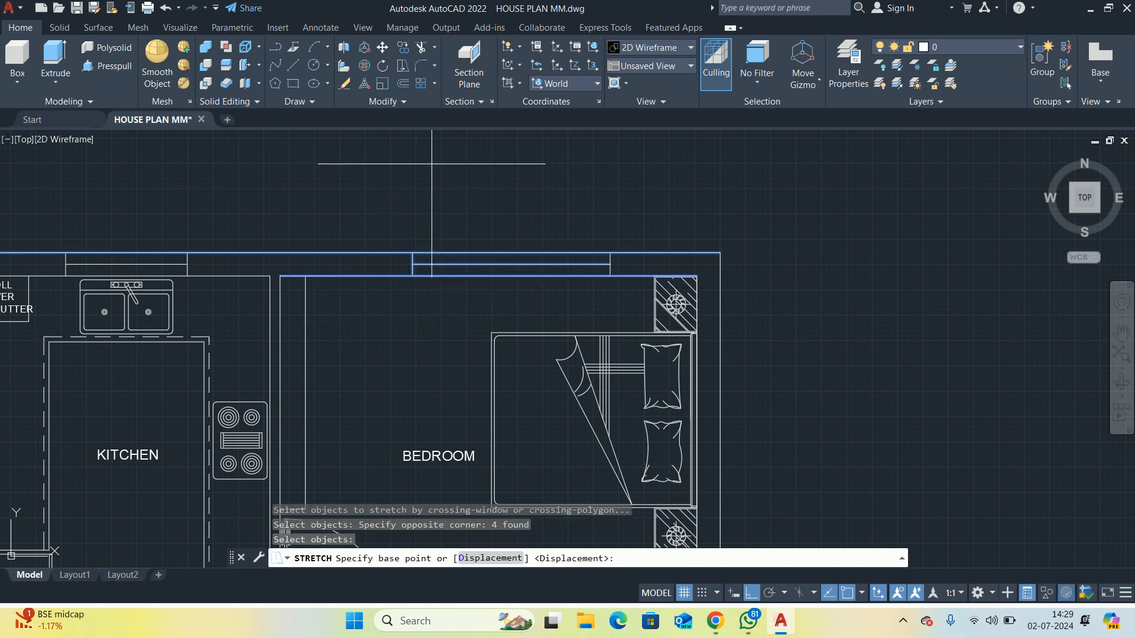
pyautogui.click(431, 164)
pyautogui.write('450')
pyautogui.press('space')
pyautogui.press('Escape')
pyautogui.press('Escape')
pyautogui.press('Escape')
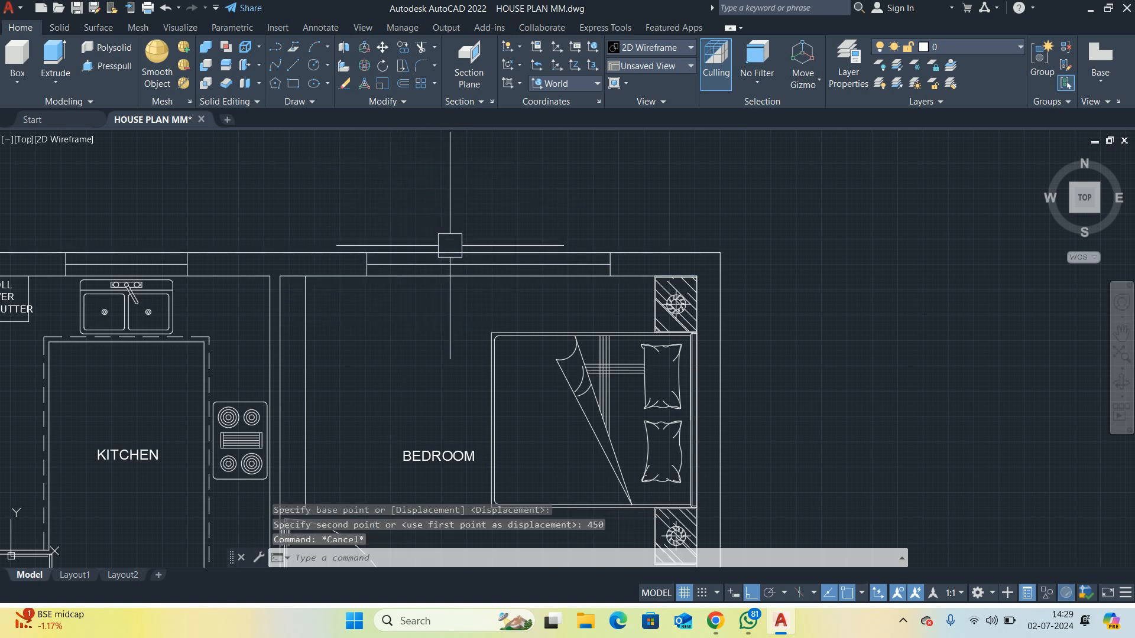
# Check the widened bedroom window's overall width with a temporary linear dimension
pyautogui.write('dli')
pyautogui.press('space')
pyautogui.press('space')
pyautogui.scroll(2, 524, 254)
pyautogui.click(519, 280)
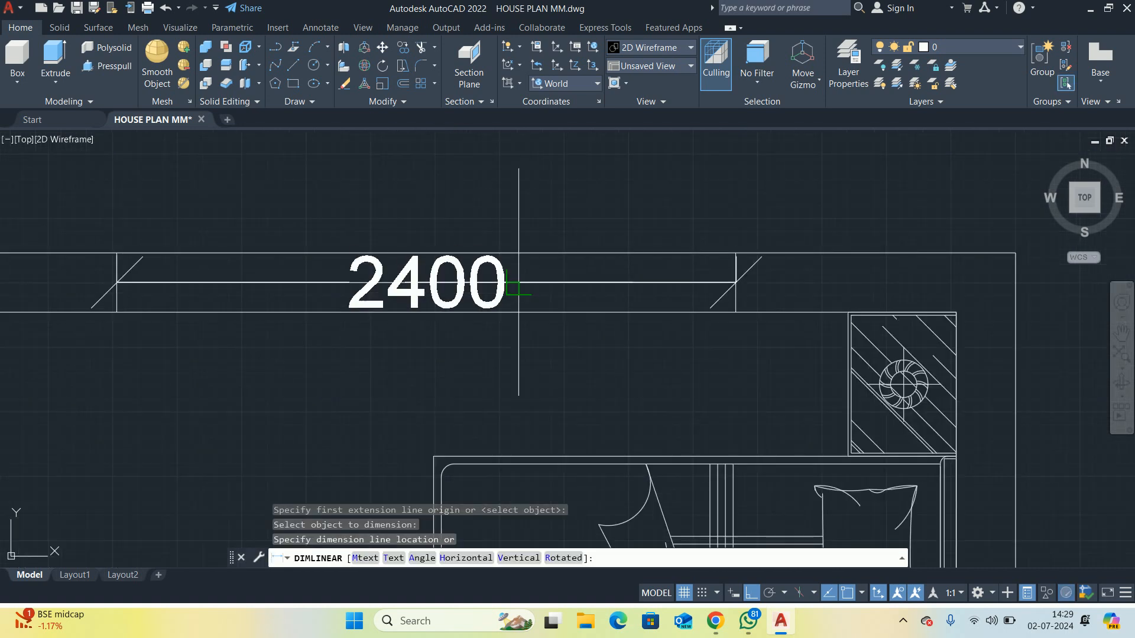
pyautogui.scroll(-2, 502, 208)
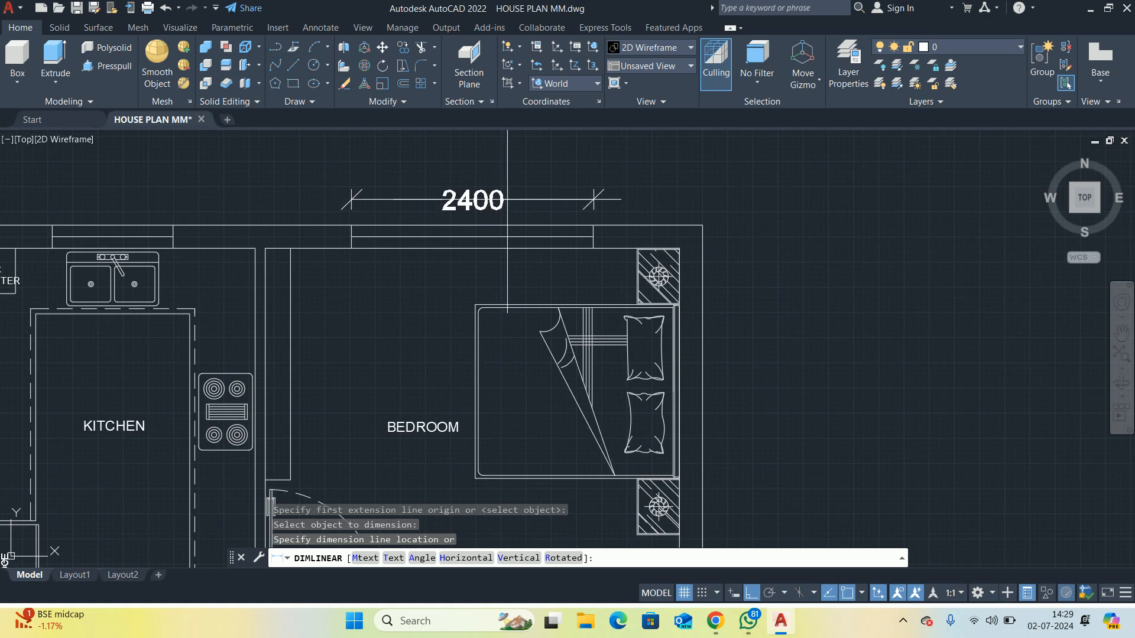
pyautogui.press('Escape')
pyautogui.press('Escape')
pyautogui.press('Escape')
# Measure the length of the wall between the bedroom and ATTACH WR, right of the washroom door
pyautogui.moveTo(389, 253); pyautogui.dragTo(611, 168, button='middle')
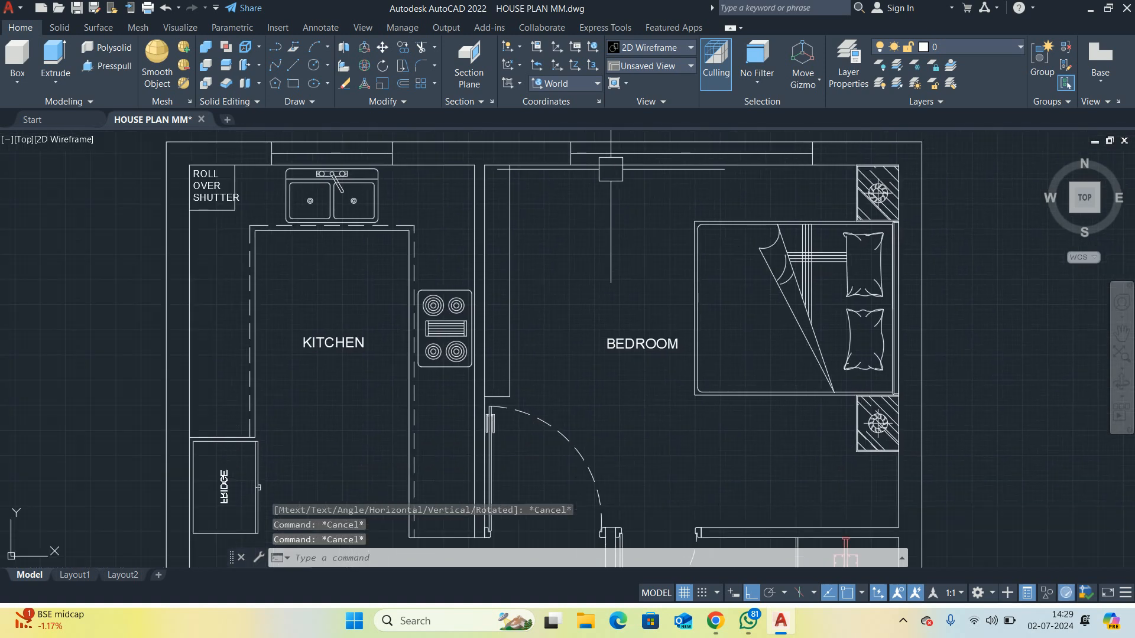
pyautogui.press('Escape')
pyautogui.scroll(-1, 576, 227)
pyautogui.moveTo(666, 270); pyautogui.dragTo(672, 244, button='middle')
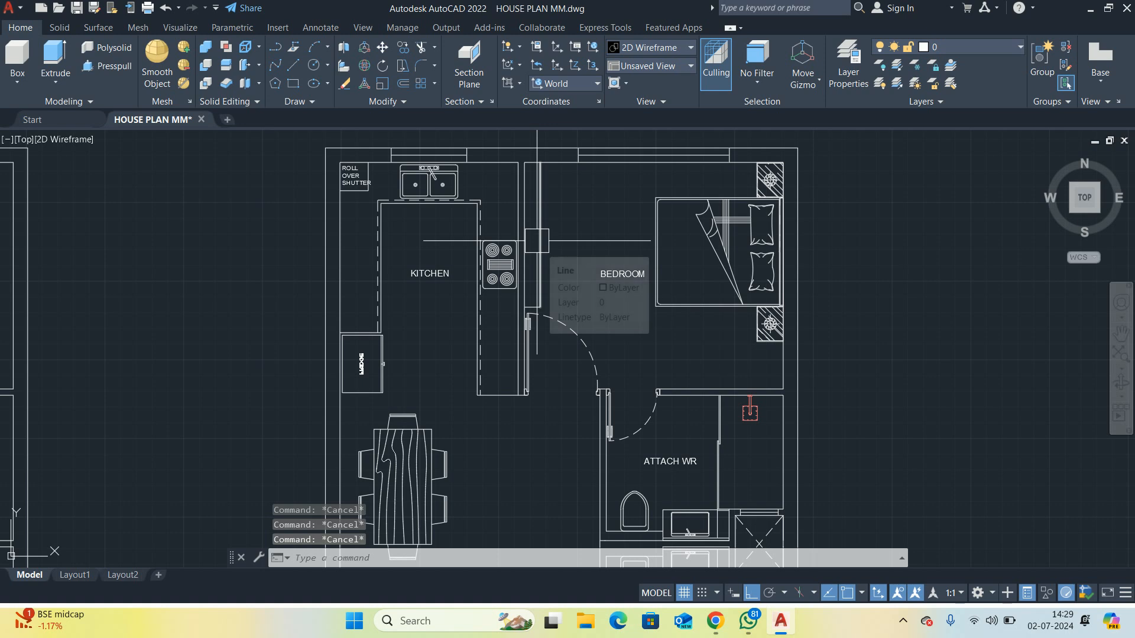
pyautogui.scroll(4, 764, 417)
pyautogui.write('d')
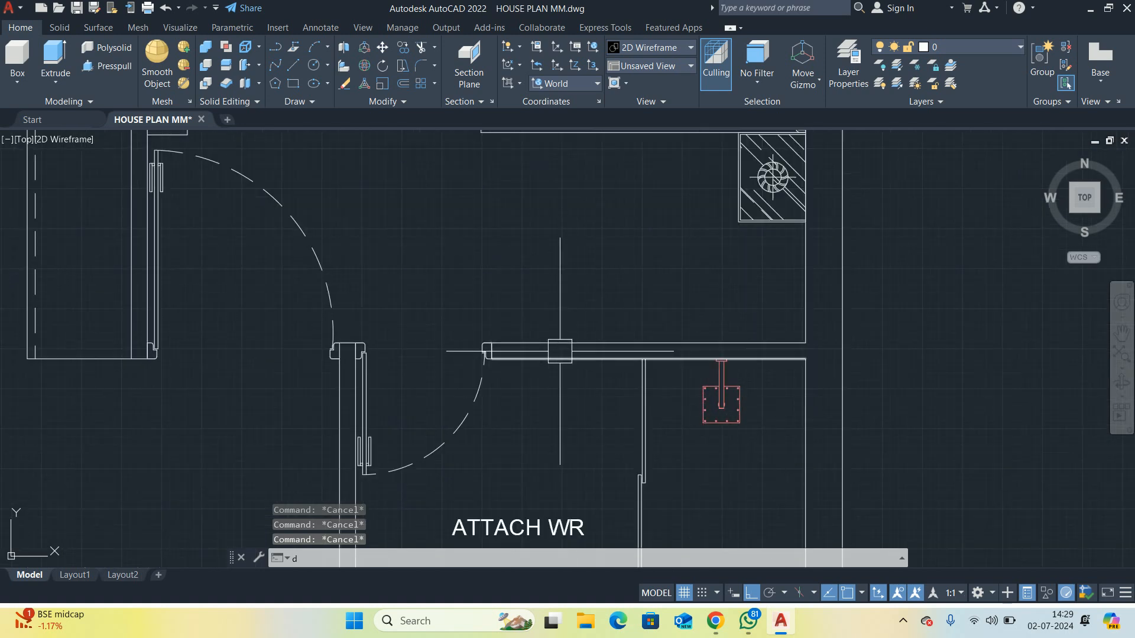
pyautogui.write('li')
pyautogui.press('Return')
pyautogui.press('Return')
pyautogui.scroll(2, 594, 360)
pyautogui.click(593, 366)
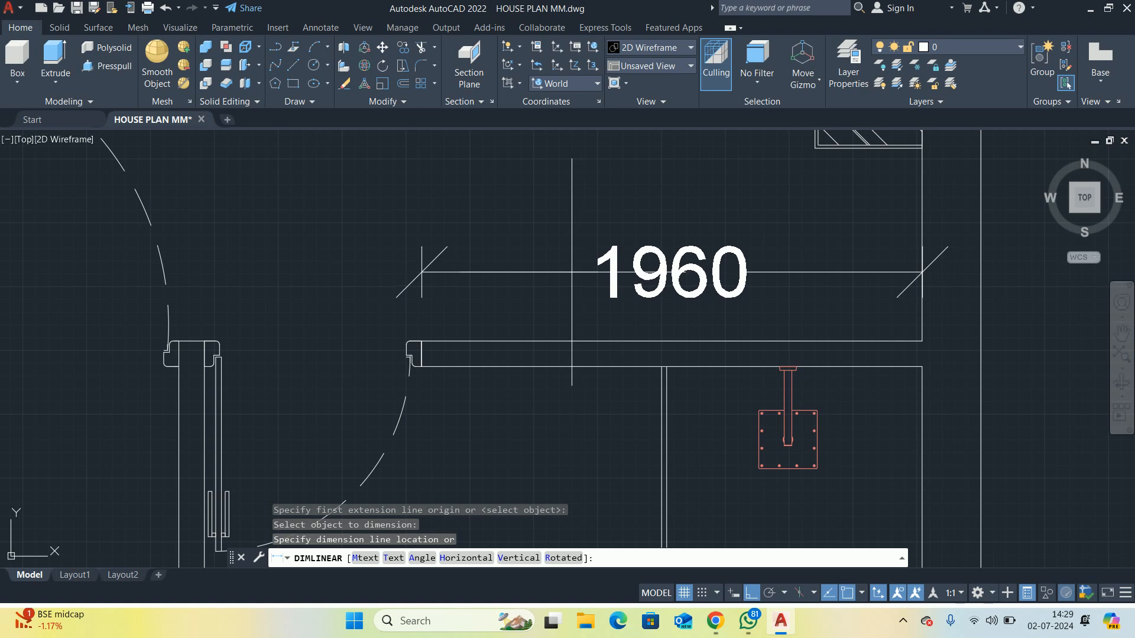
pyautogui.scroll(-2, 587, 273)
pyautogui.press('Escape')
pyautogui.press('Escape')
pyautogui.press('Escape')
# Offset the bedroom-side line of the wall above ATTACH WR by 600 mm into the bedroom
pyautogui.moveTo(553, 272); pyautogui.dragTo(542, 312, button='middle')
pyautogui.write('o')
pyautogui.press('Return')
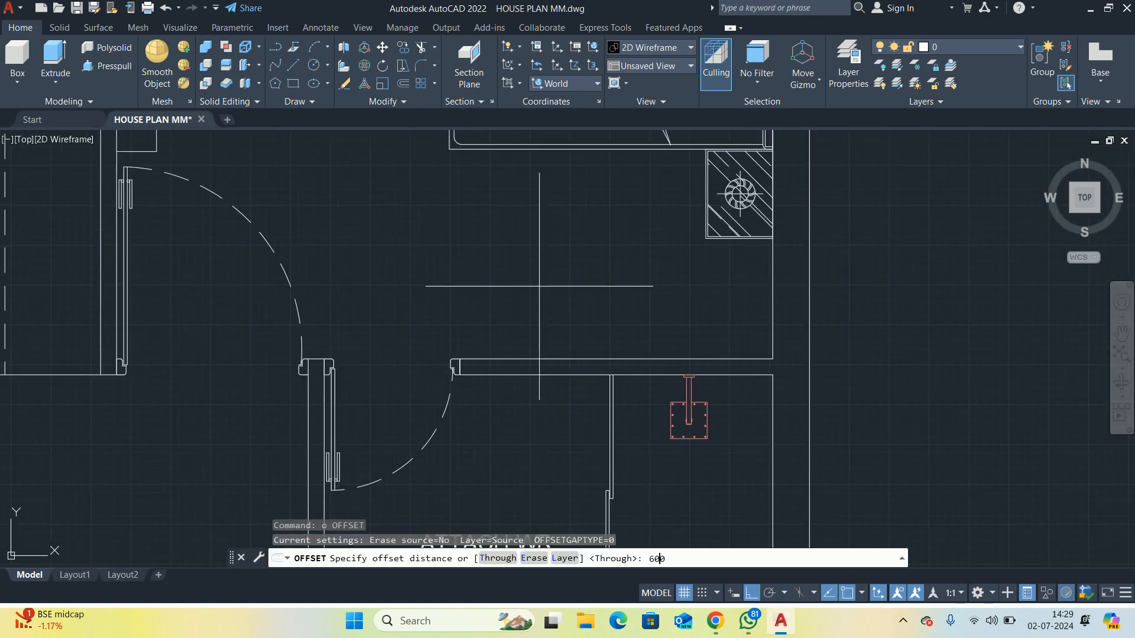
pyautogui.write('600')
pyautogui.press('Return')
pyautogui.scroll(2, 539, 286)
pyautogui.click(532, 363)
pyautogui.click(514, 300)
pyautogui.press('Escape')
pyautogui.press('Escape')
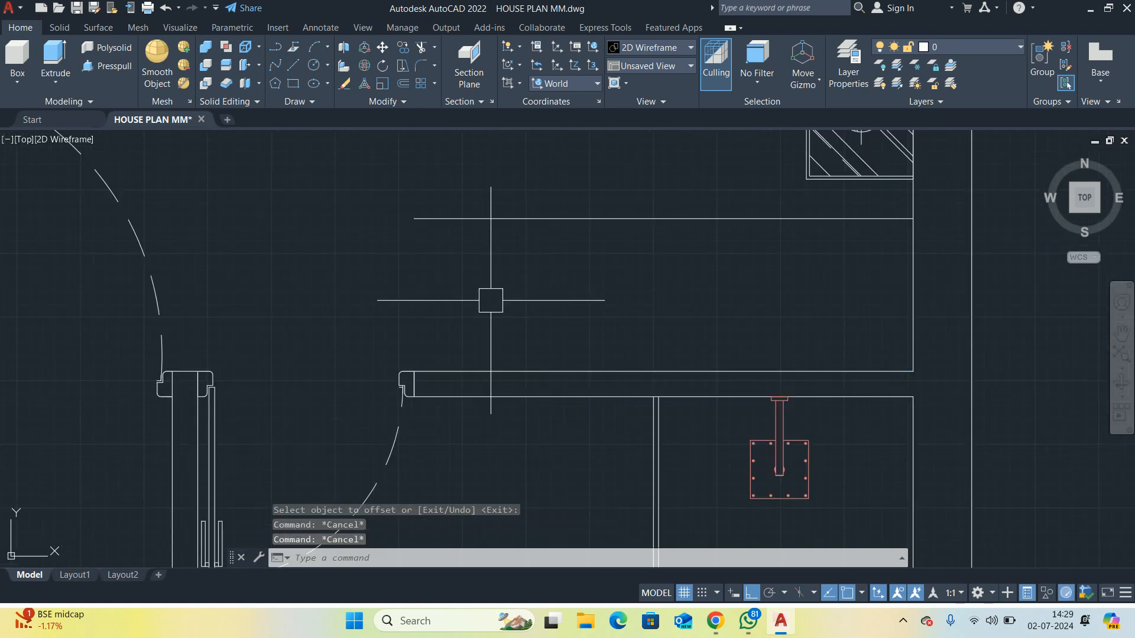
# Draw a vertical line closing the left end between the wall and its offset line
pyautogui.moveTo(490, 300); pyautogui.dragTo(538, 309, button='middle')
pyautogui.write('l')
pyautogui.press('Return')
pyautogui.click(462, 380)
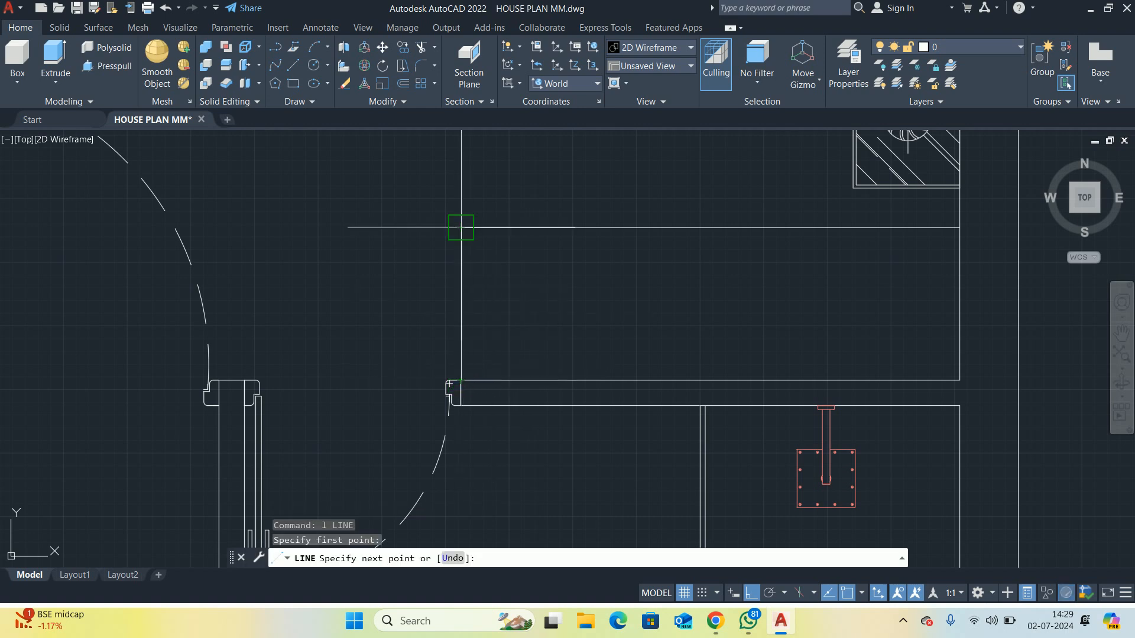
pyautogui.press('Escape')
pyautogui.press('Escape')
# Divide the new bedroom rectangle in half with a vertical line from its upper edge's midpoint to the wall
pyautogui.scroll(-5, 650, 295)
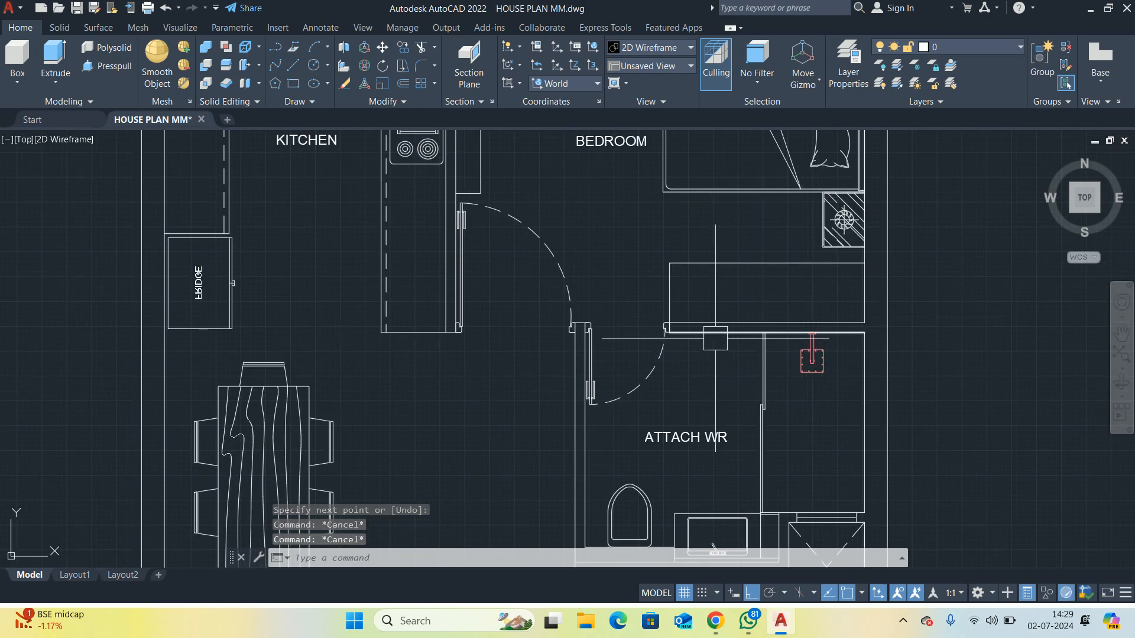
pyautogui.scroll(-2, 715, 338)
pyautogui.moveTo(722, 308); pyautogui.dragTo(711, 306, button='middle')
pyautogui.scroll(2, 739, 289)
pyautogui.write('l')
pyautogui.press('Return')
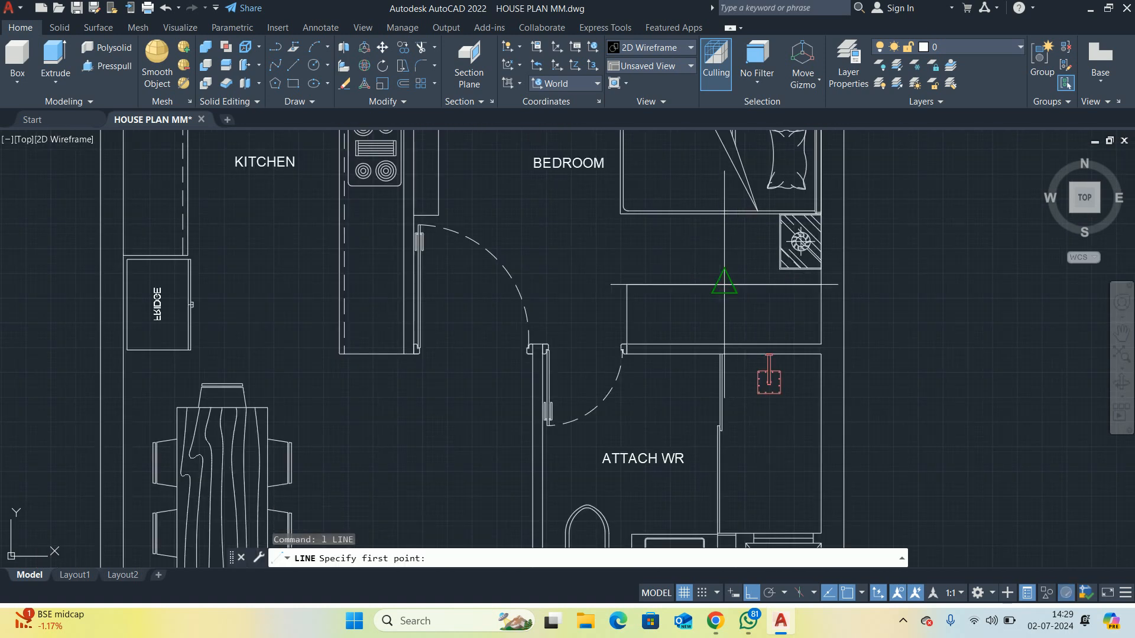
pyautogui.click(732, 283)
pyautogui.scroll(5, 726, 334)
pyautogui.click(724, 335)
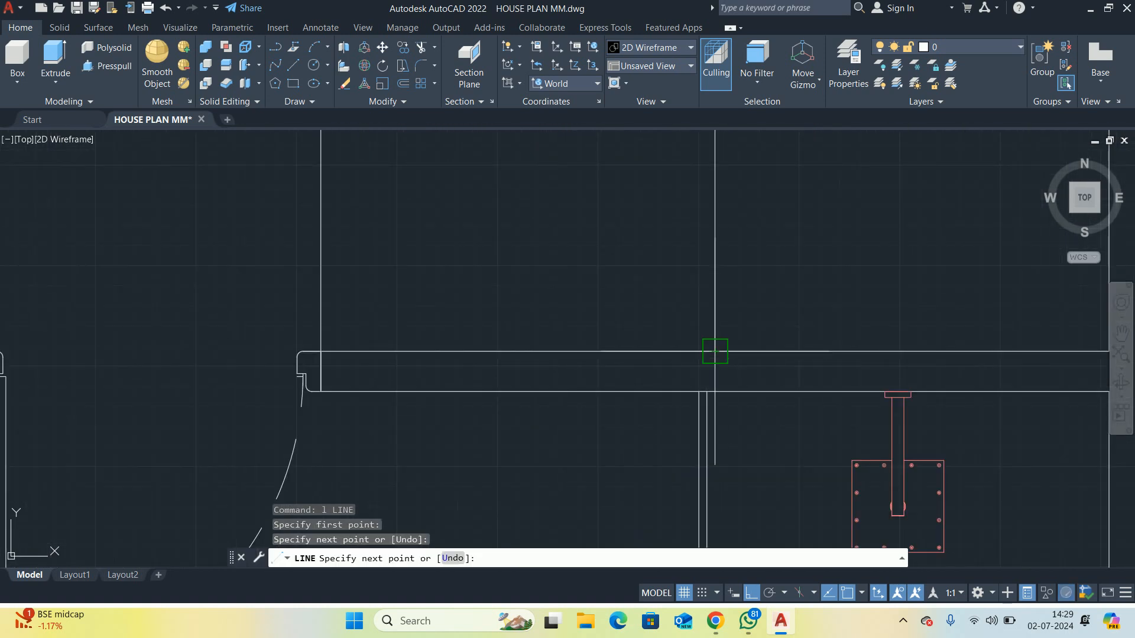
pyautogui.press('Escape')
# Measure the width of the divided rectangle's right half with a temporary linear dimension
pyautogui.scroll(-4, 715, 349)
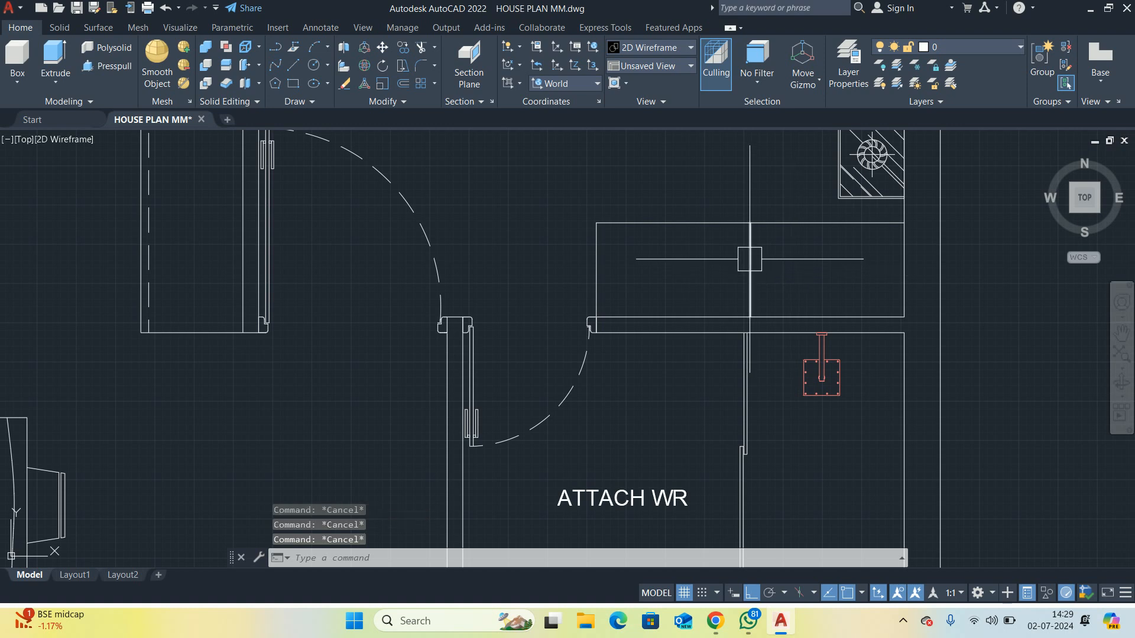
pyautogui.write('dli')
pyautogui.press('Return')
pyautogui.click(751, 223)
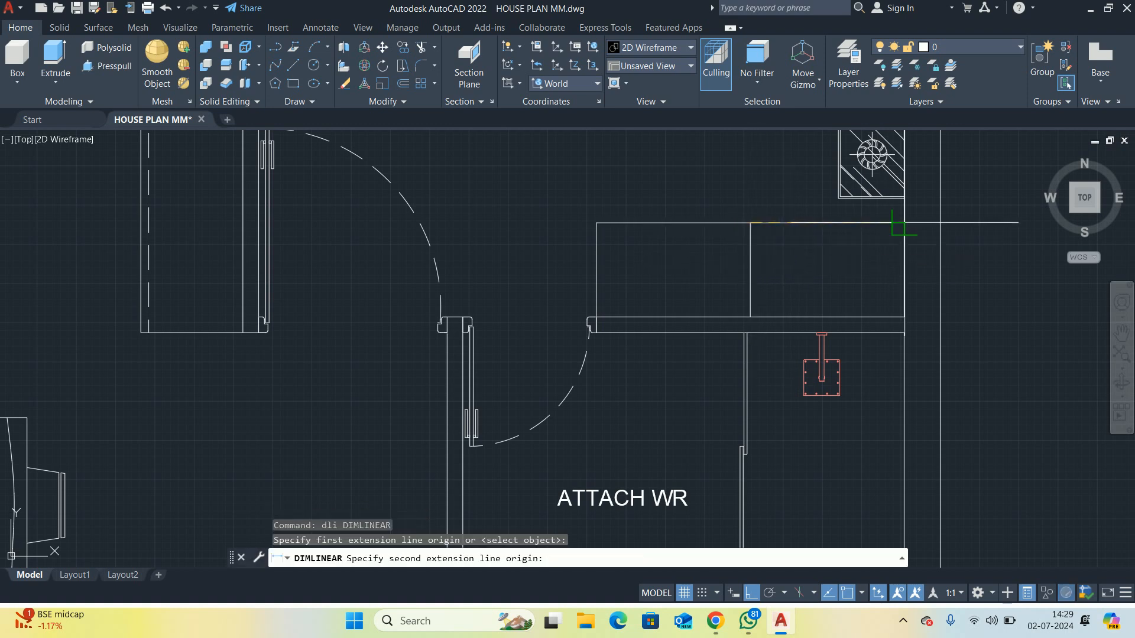
pyautogui.click(904, 224)
pyautogui.scroll(4, 833, 244)
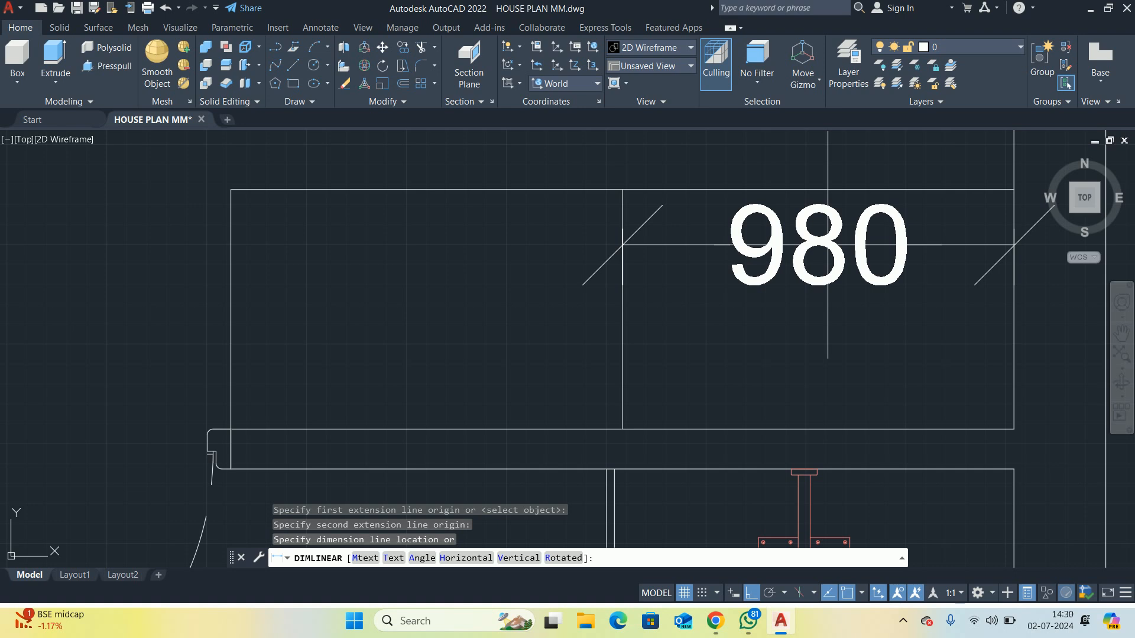
pyautogui.press('Escape')
pyautogui.press('Escape')
# Examine the gap between the new bedroom unit and the bedside table, and the free space around the living area's sofa
pyautogui.scroll(-5, 722, 325)
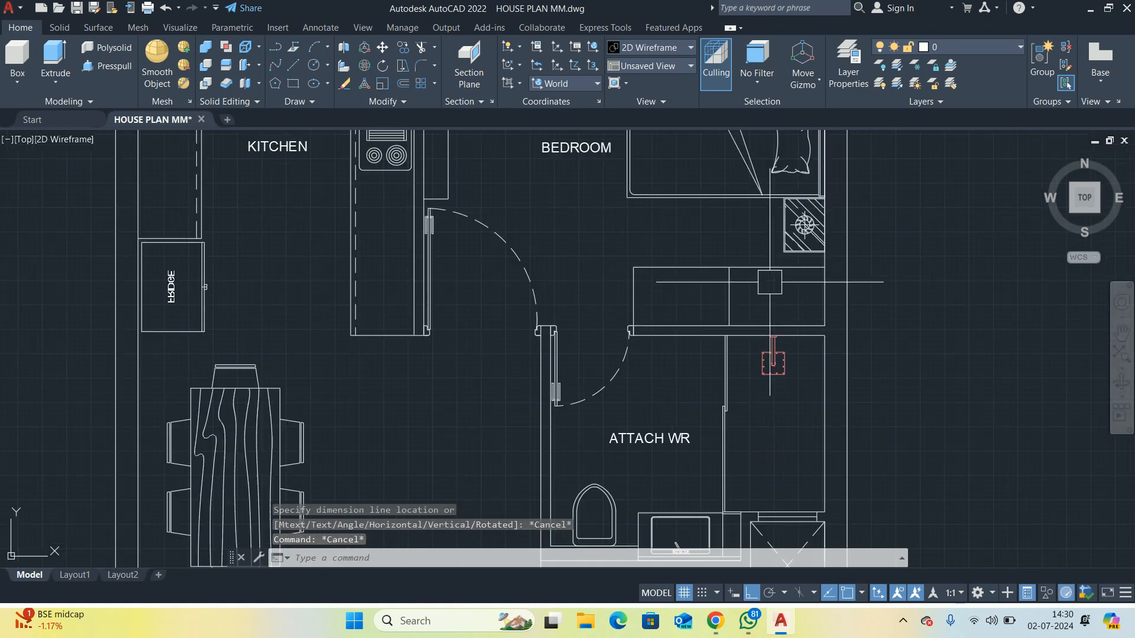
pyautogui.moveTo(819, 268); pyautogui.dragTo(809, 315, button='middle')
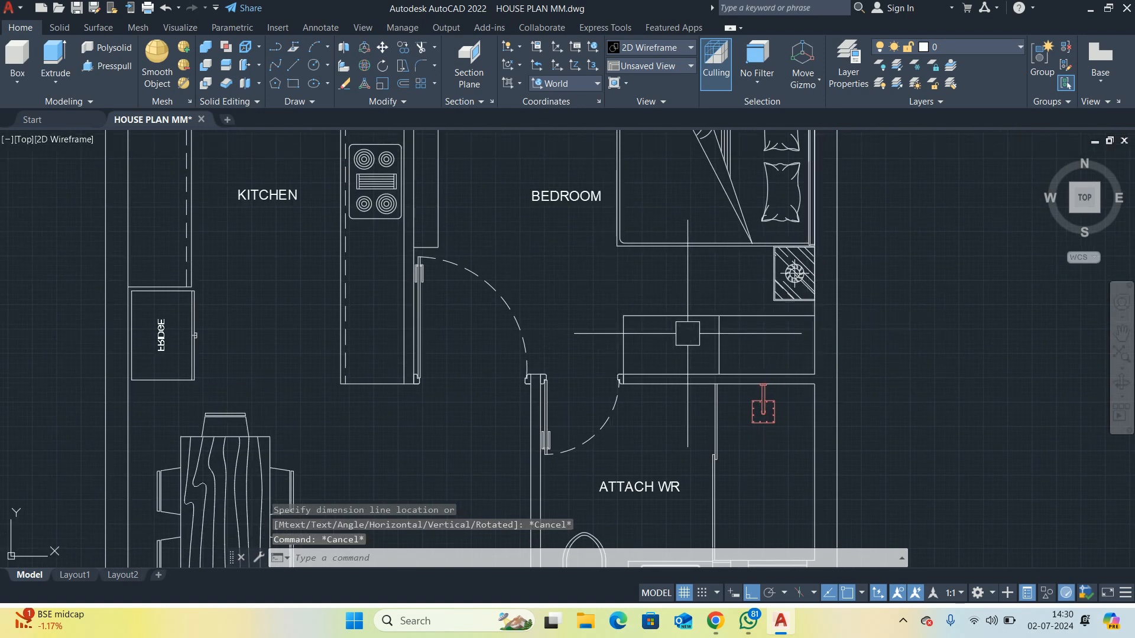
pyautogui.scroll(4, 786, 308)
pyautogui.press('Escape')
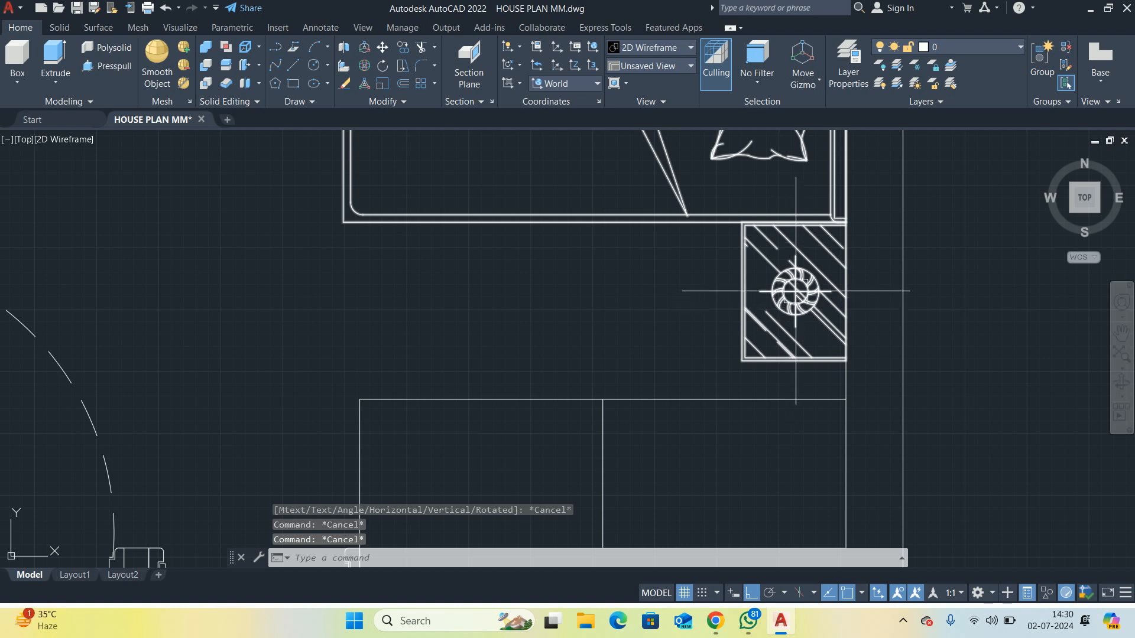
pyautogui.scroll(-4, 796, 290)
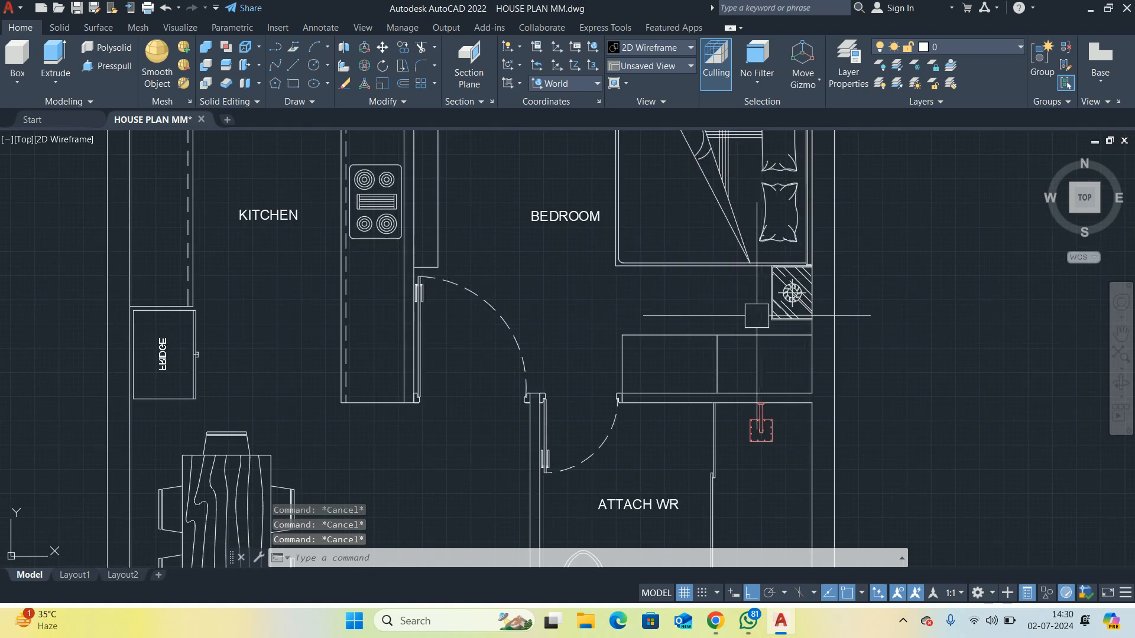
pyautogui.scroll(-2, 757, 316)
pyautogui.moveTo(692, 337); pyautogui.dragTo(689, 226, button='middle')
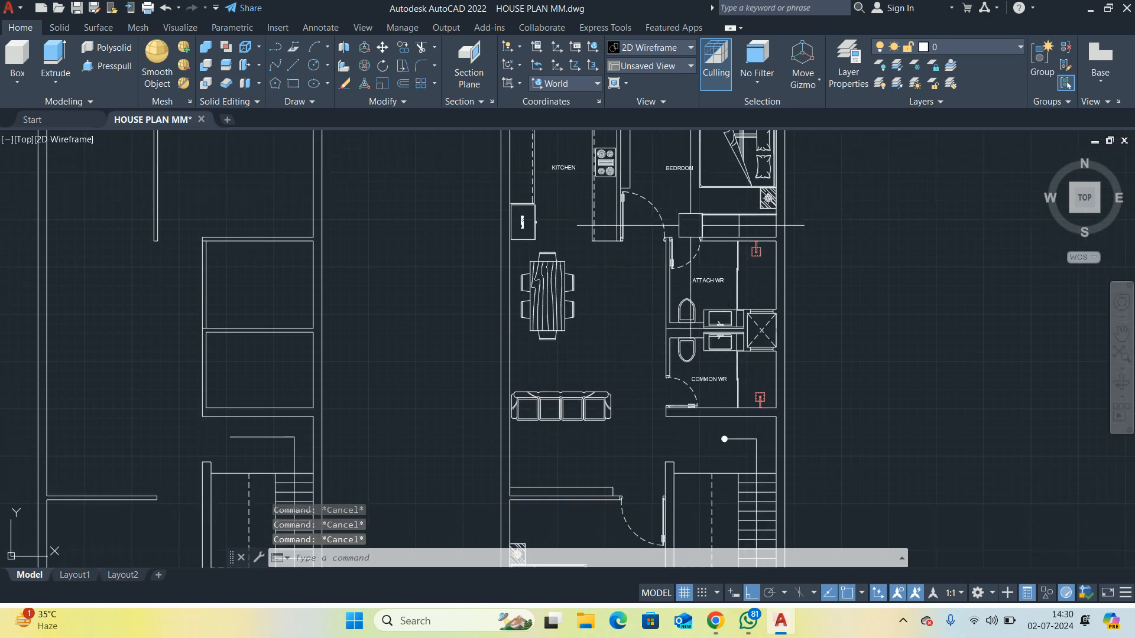
pyautogui.scroll(-1, 637, 323)
pyautogui.moveTo(637, 322); pyautogui.dragTo(654, 299, button='middle')
pyautogui.scroll(3, 602, 286)
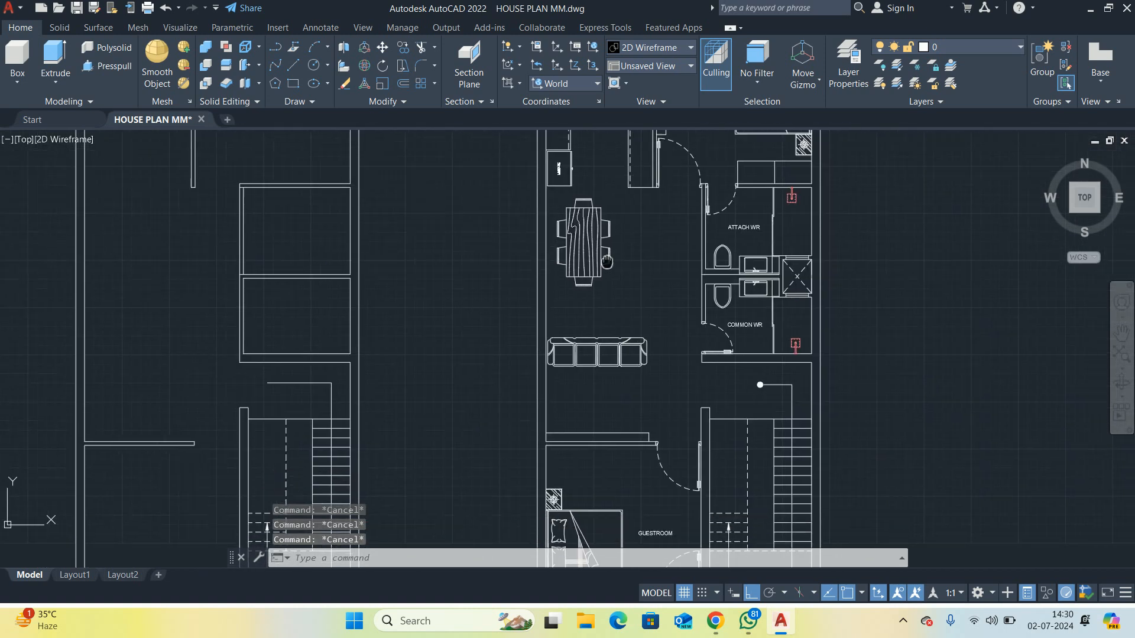
pyautogui.scroll(3, 598, 351)
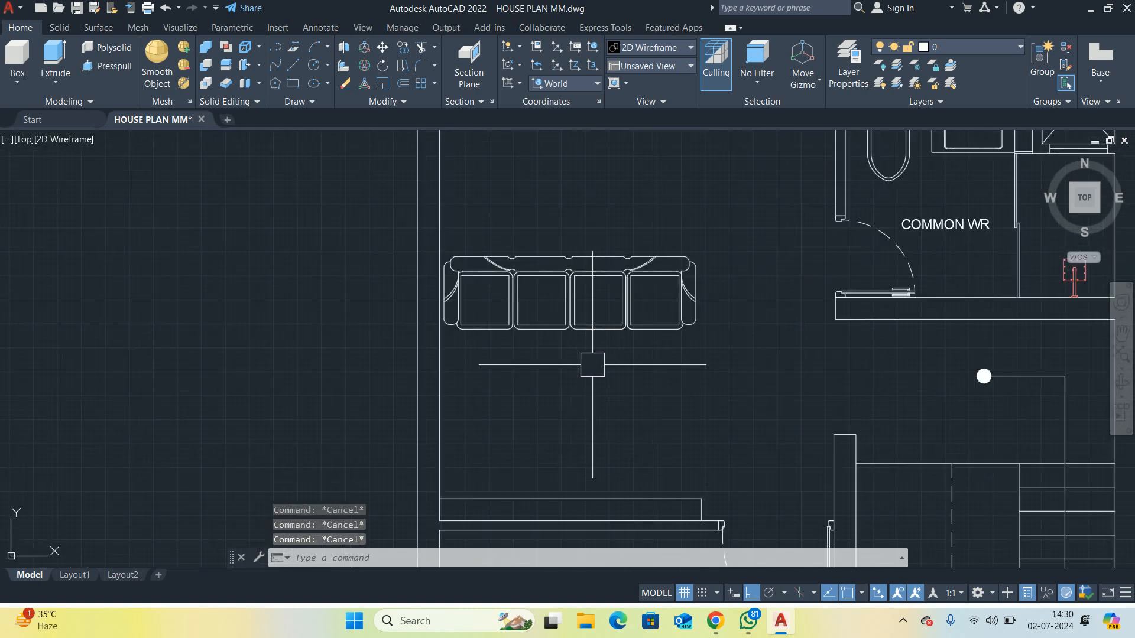
# Draw a rectangle 1800 mm long and 750 mm wide in front of the living area's sofa
pyautogui.write('rec')
pyautogui.press('Return')
pyautogui.scroll(2, 485, 282)
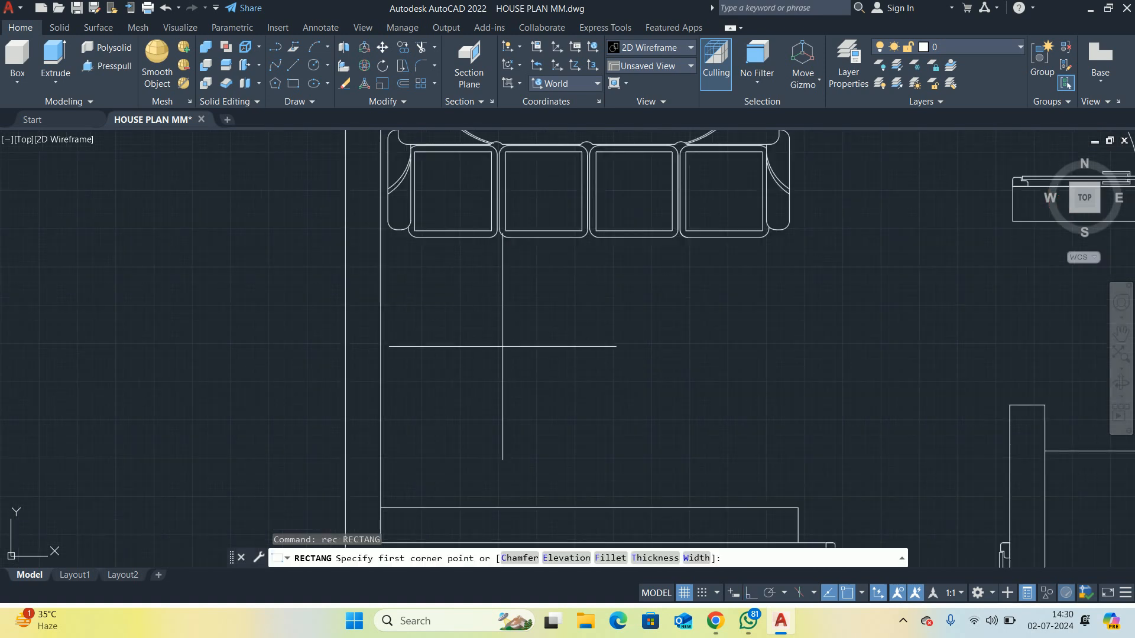
pyautogui.click(463, 313)
pyautogui.write('d')
pyautogui.press('Return')
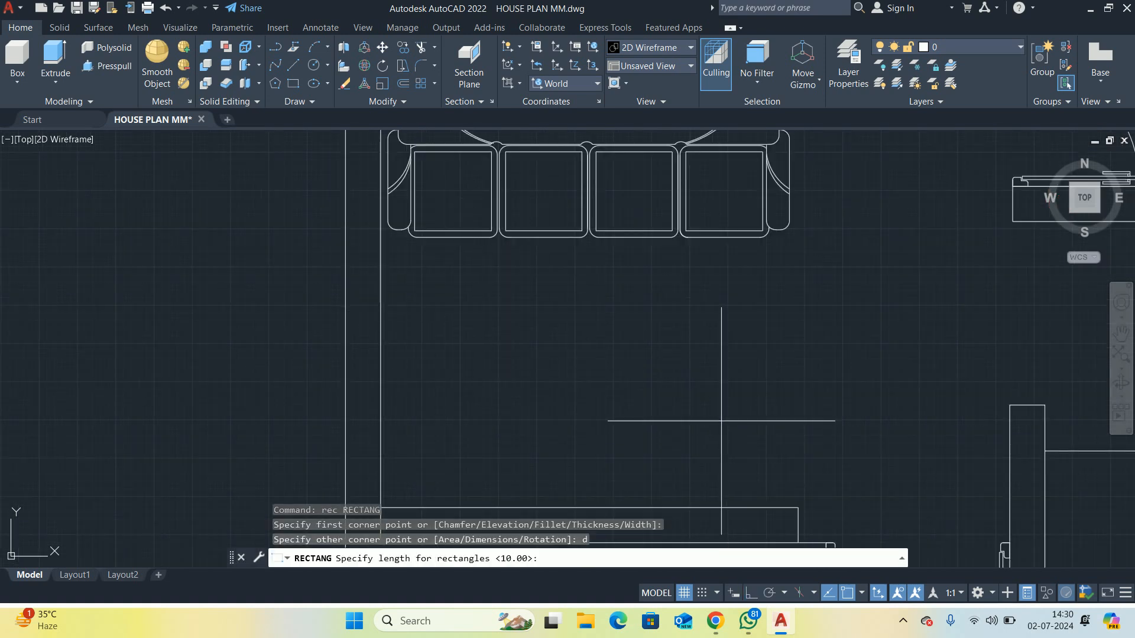
pyautogui.write('1800')
pyautogui.press('Return')
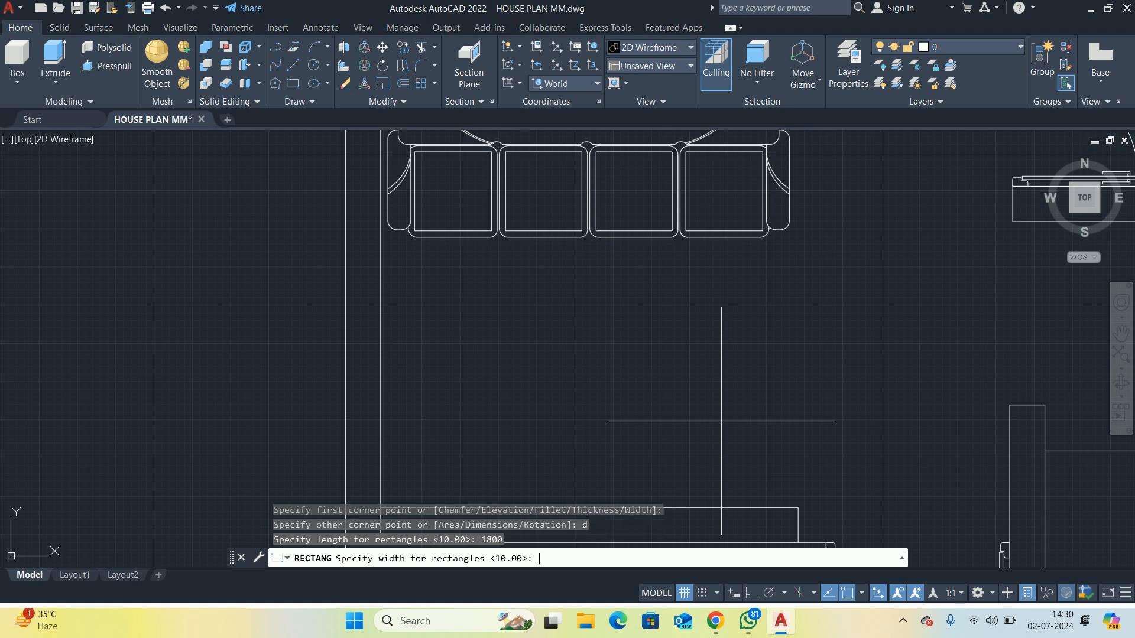
pyautogui.write('750')
pyautogui.press('Return')
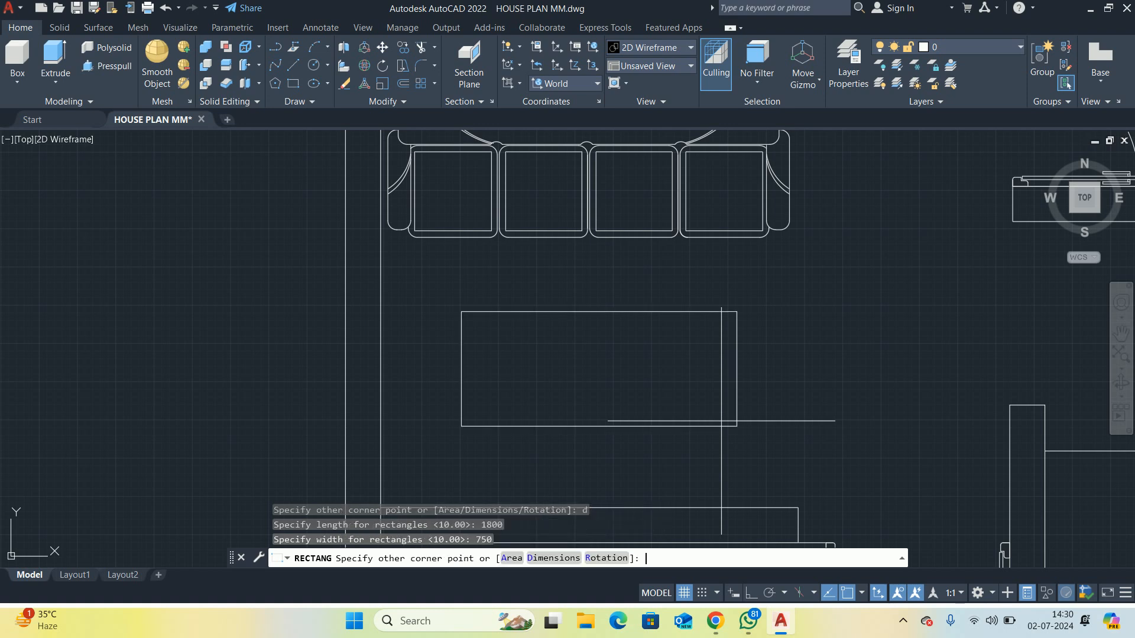
pyautogui.click(669, 376)
pyautogui.scroll(-2, 650, 390)
pyautogui.press('Escape')
pyautogui.press('Escape')
pyautogui.press('Escape')
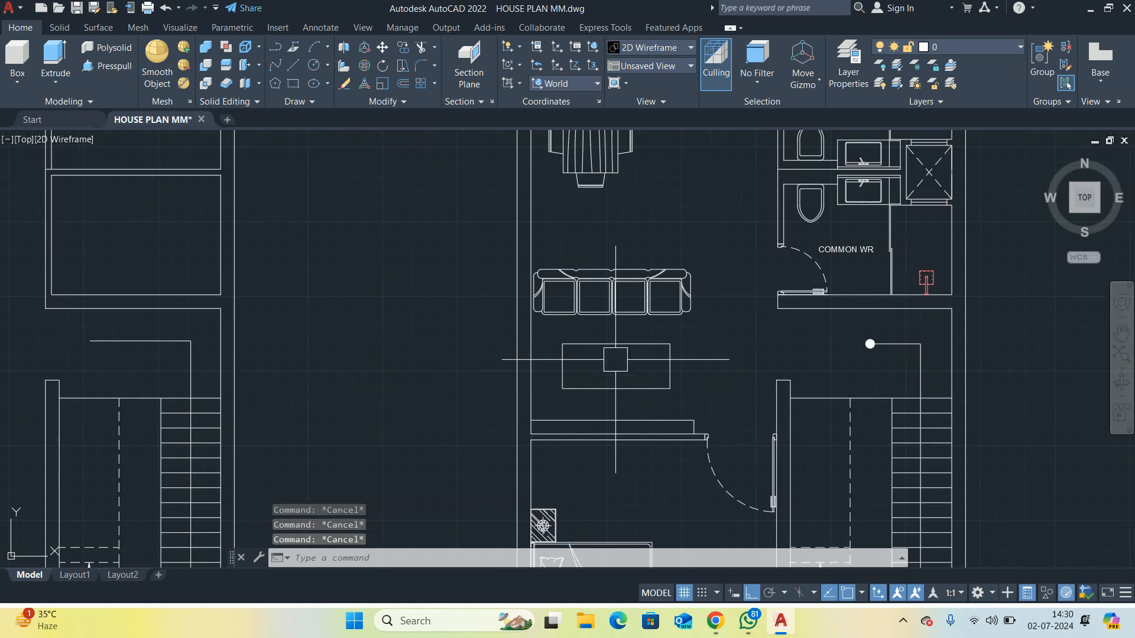
# Move the rectangle by its upper edge's midpoint onto the middle of the sofa's front edge
pyautogui.write('m')
pyautogui.press('Return')
pyautogui.click(585, 333)
pyautogui.press('Return')
pyautogui.click(509, 394)
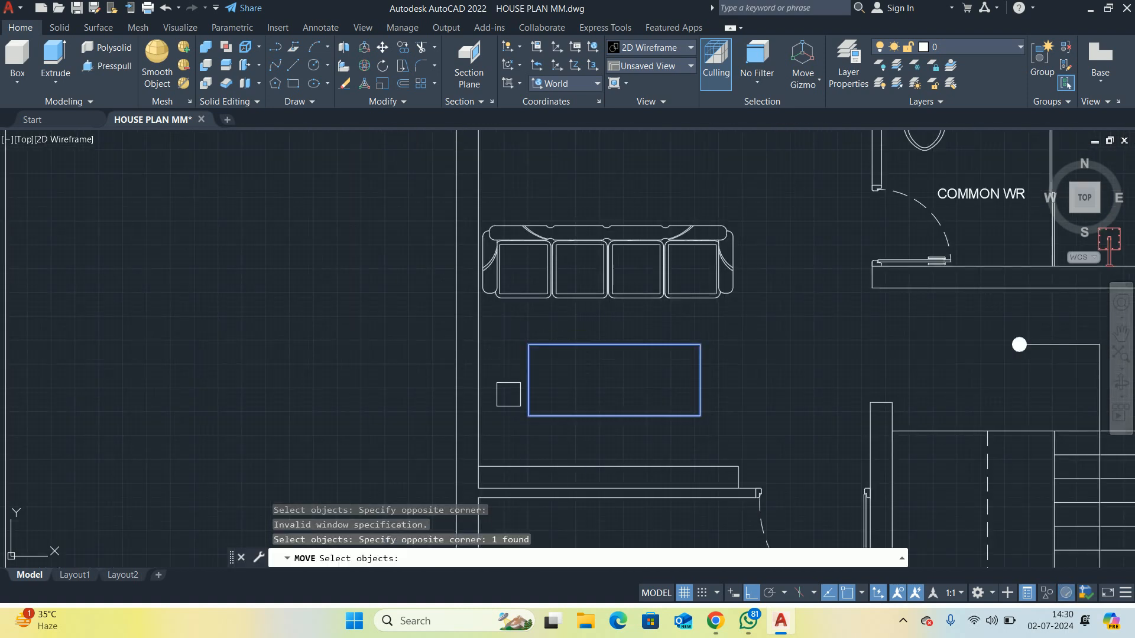
pyautogui.press('Return')
pyautogui.click(614, 344)
pyautogui.scroll(4, 615, 345)
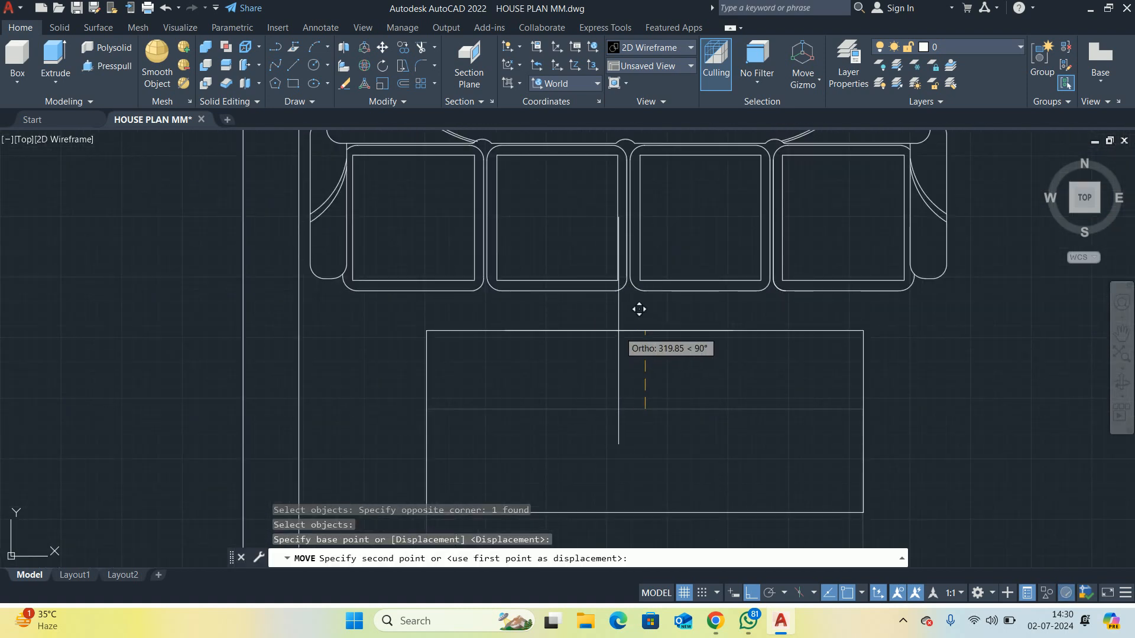
pyautogui.write('mtp')
pyautogui.press('Return')
pyautogui.scroll(3, 608, 330)
pyautogui.click(594, 309)
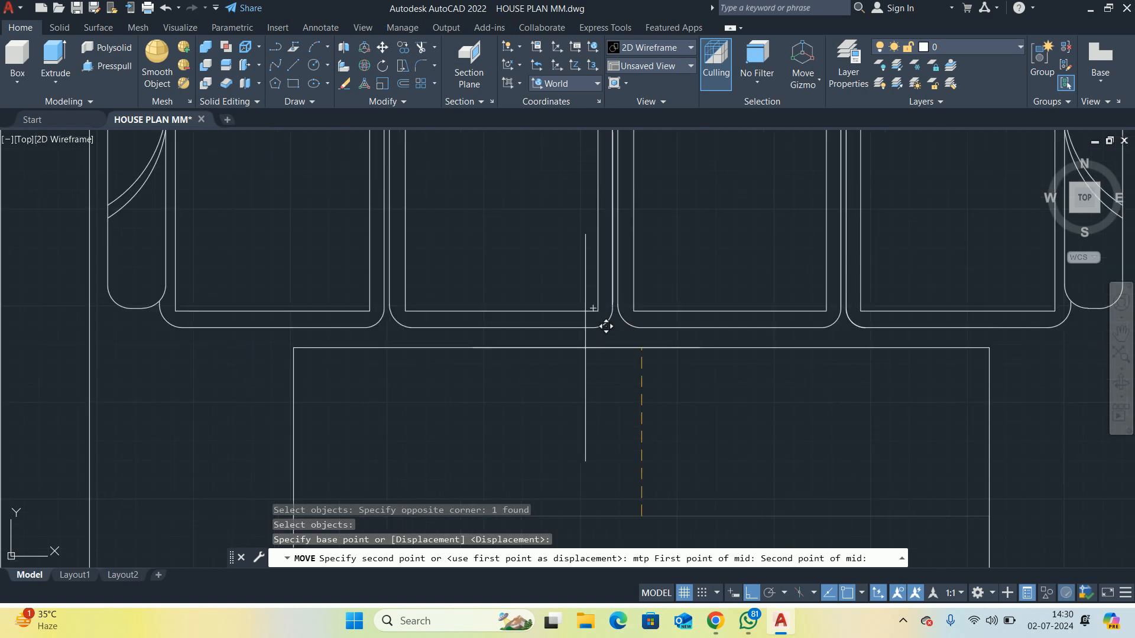
pyautogui.press('Escape')
pyautogui.scroll(-3, 661, 307)
pyautogui.scroll(-2, 629, 378)
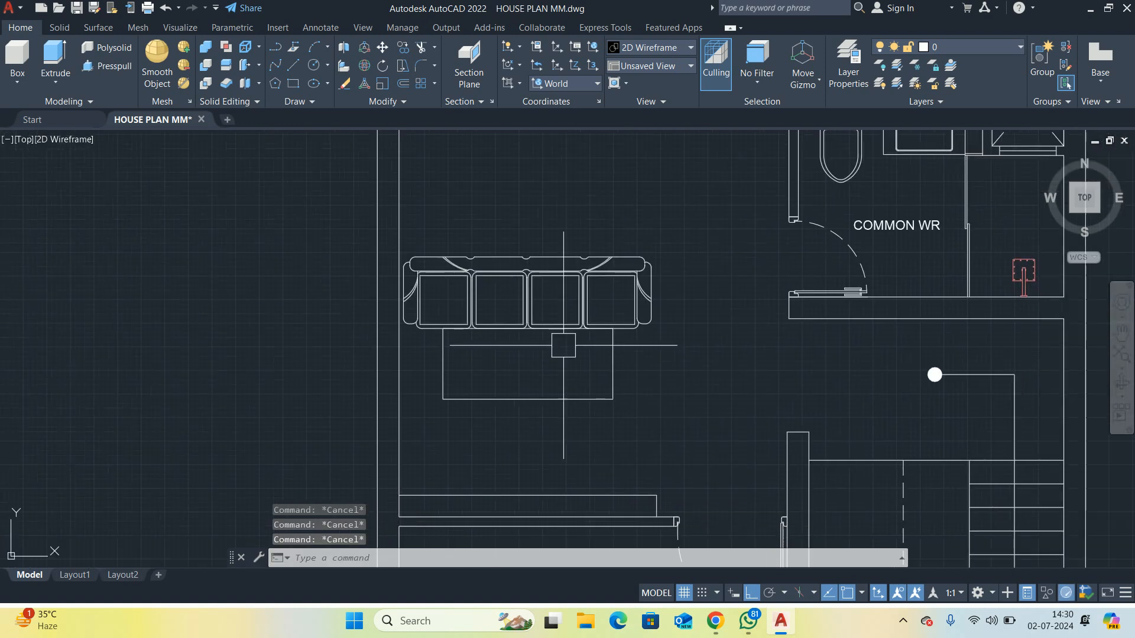
# Move the rectangle 300 mm straight down, away from the sofa's front edge
pyautogui.write('m')
pyautogui.press('Return')
pyautogui.click(606, 380)
pyautogui.click(501, 431)
pyautogui.press('Return')
pyautogui.click(710, 398)
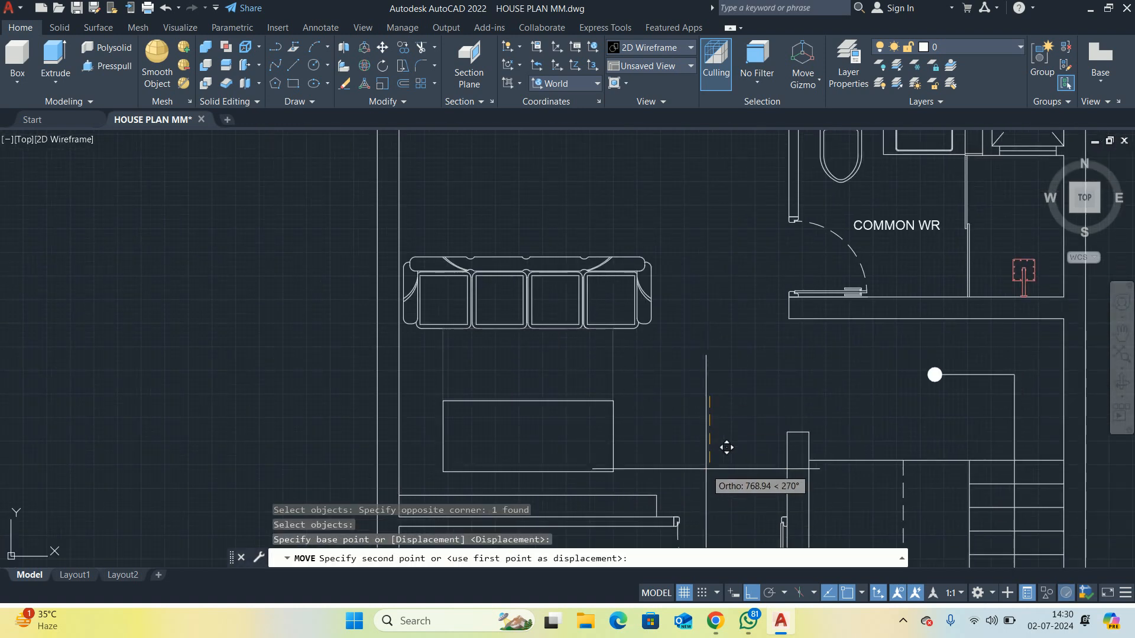
pyautogui.write('300')
pyautogui.press('Return')
pyautogui.scroll(-2, 666, 420)
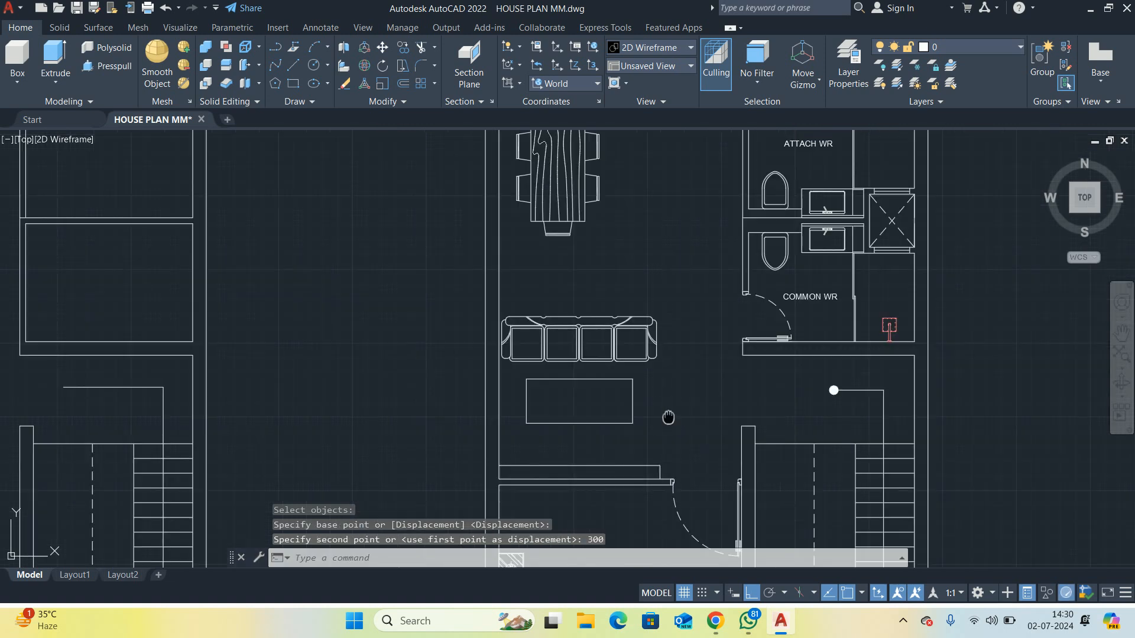
pyautogui.press('Escape')
pyautogui.scroll(3, 654, 388)
pyautogui.press('Return')
pyautogui.click(620, 360)
pyautogui.press('Return')
pyautogui.click(662, 340)
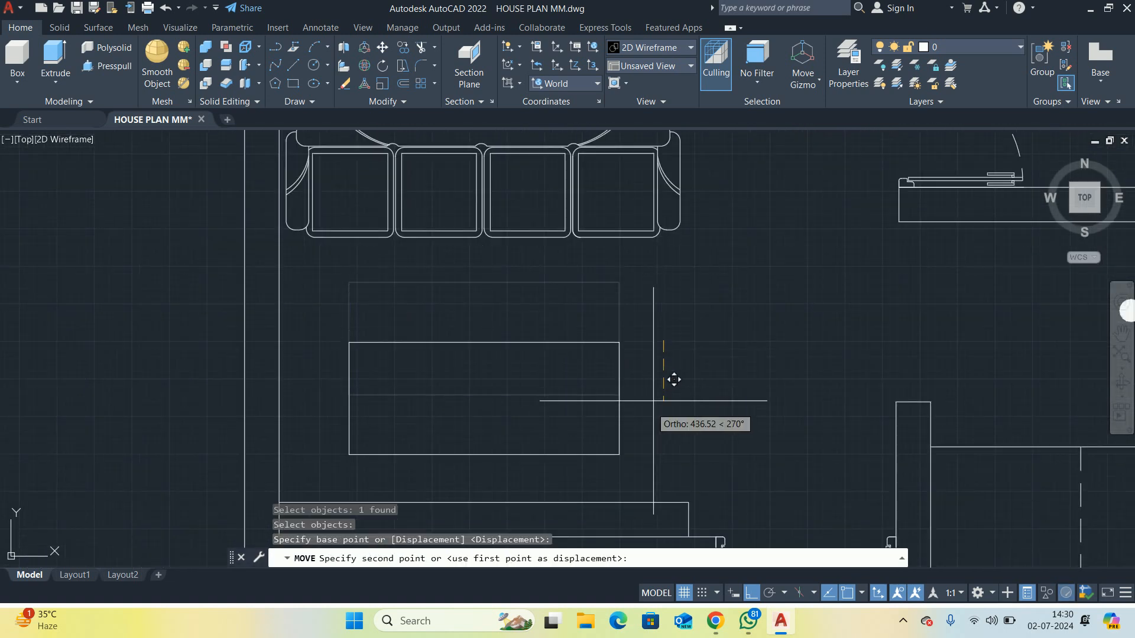
pyautogui.press('Escape')
pyautogui.press('Escape')
pyautogui.scroll(-2, 679, 361)
pyautogui.moveTo(677, 363); pyautogui.dragTo(684, 386, button='middle')
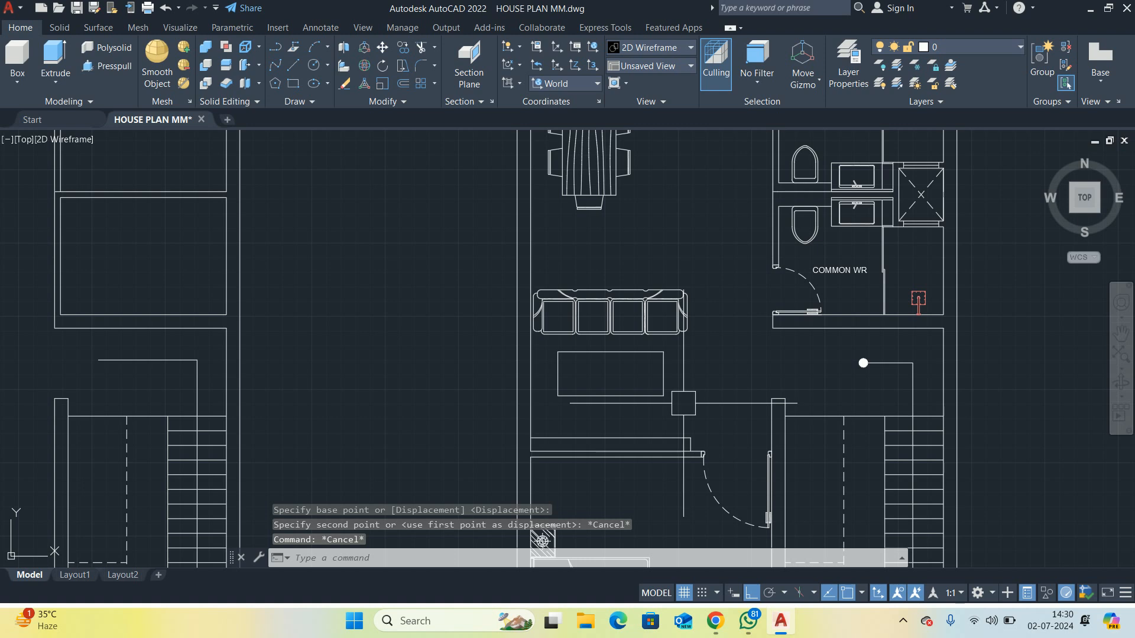
# Move the sofa and the rectangle together straight down until the rectangle meets the narrow unit along the guestroom wall
pyautogui.write('m')
pyautogui.press('Return')
pyautogui.click(483, 164)
pyautogui.click(709, 414)
pyautogui.press('Return')
pyautogui.scroll(2, 613, 404)
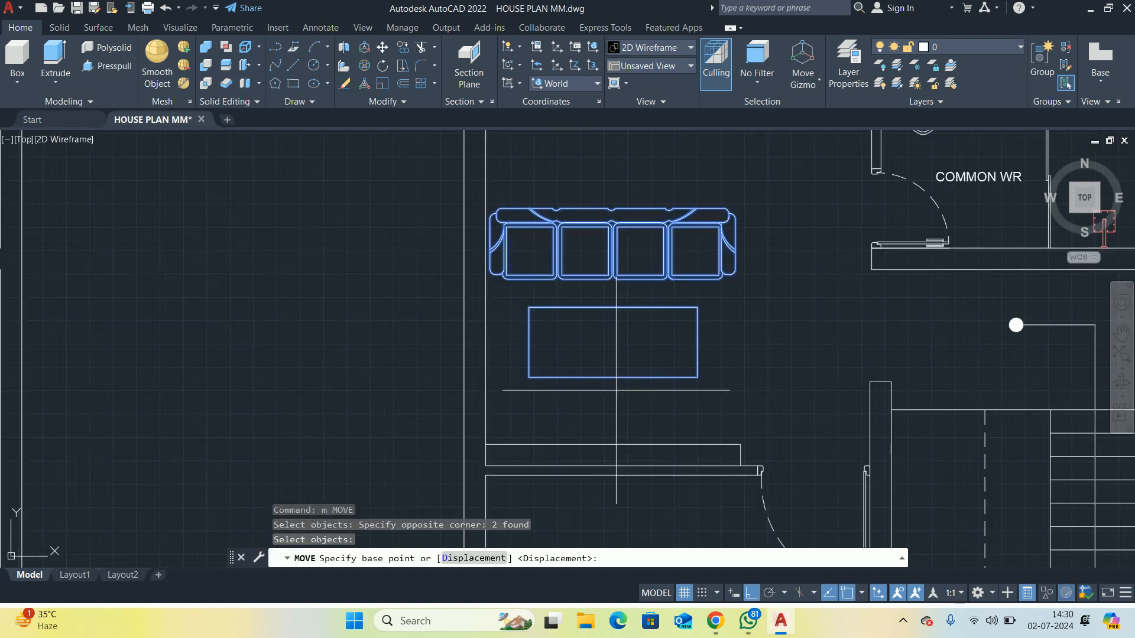
pyautogui.click(636, 362)
pyautogui.click(633, 429)
# Move the sofa and the rectangle together 300 mm straight up from the narrow wall unit
pyautogui.press('Return')
pyautogui.click(773, 405)
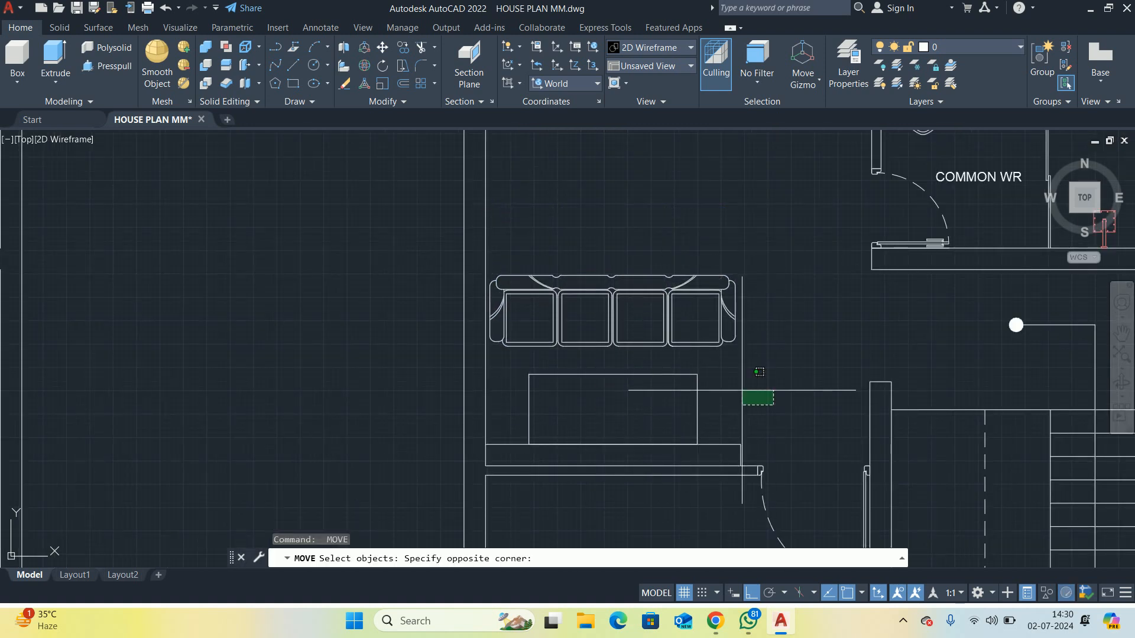
pyautogui.click(692, 337)
pyautogui.press('Return')
pyautogui.click(814, 424)
pyautogui.write('00')
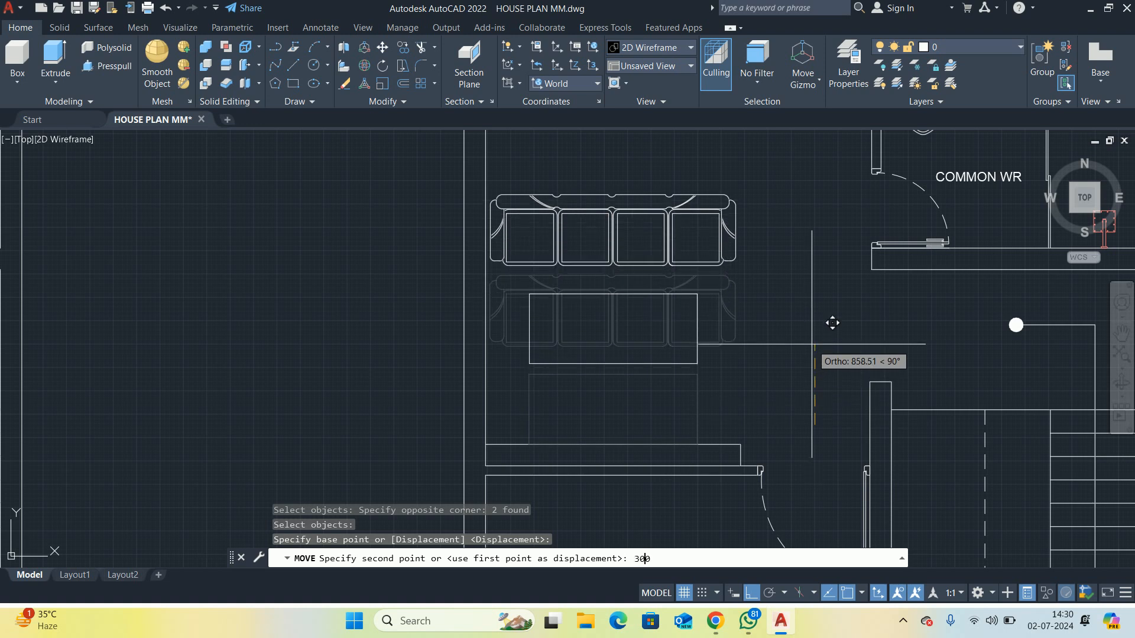
pyautogui.press('Return')
# Shift the sofa and the rectangle together a further 150 mm upward
pyautogui.scroll(-2, 807, 346)
pyautogui.press('Return')
pyautogui.click(769, 406)
pyautogui.click(759, 347)
pyautogui.press('Return')
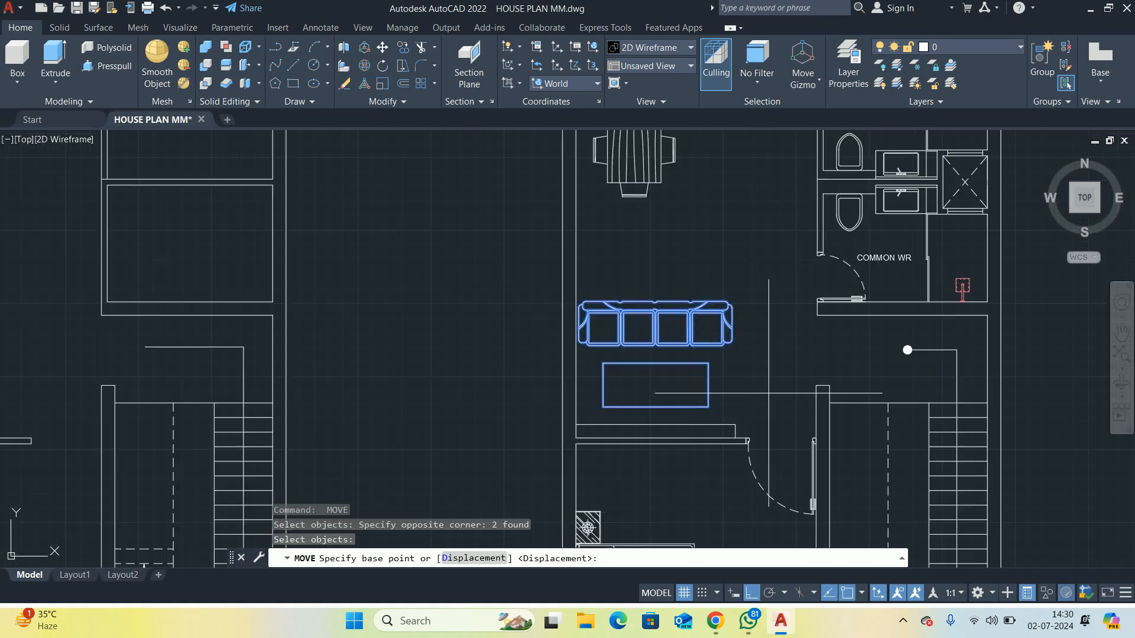
pyautogui.click(781, 382)
pyautogui.write('150')
pyautogui.press('Return')
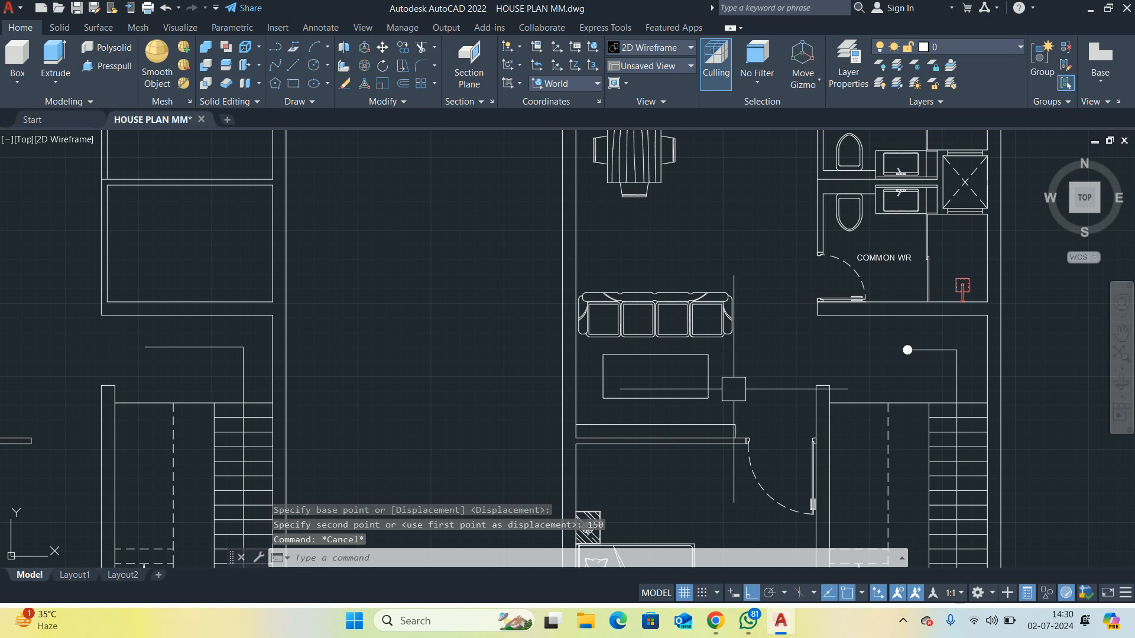
# Move only the sofa 150 mm straight up, away from the rectangle
pyautogui.moveTo(769, 414); pyautogui.dragTo(767, 421, button='middle')
pyautogui.press('Return')
pyautogui.click(722, 342)
pyautogui.press('Return')
pyautogui.click(748, 381)
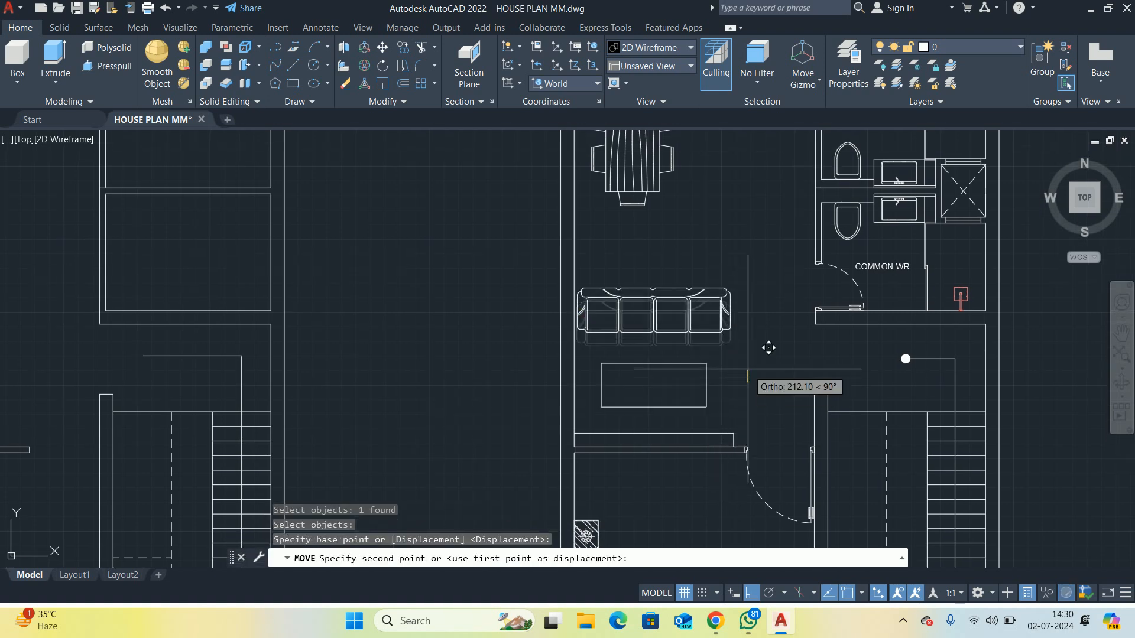
pyautogui.write('150')
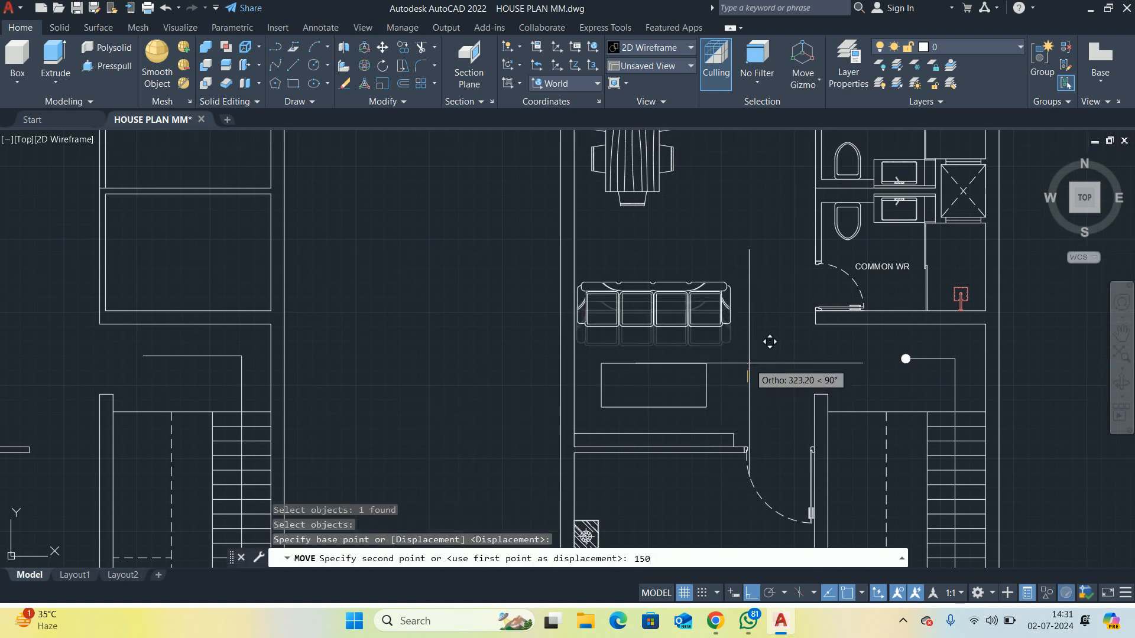
pyautogui.press('Escape')
pyautogui.moveTo(770, 341); pyautogui.dragTo(713, 376, button='middle')
pyautogui.press('Escape')
pyautogui.press('Escape')
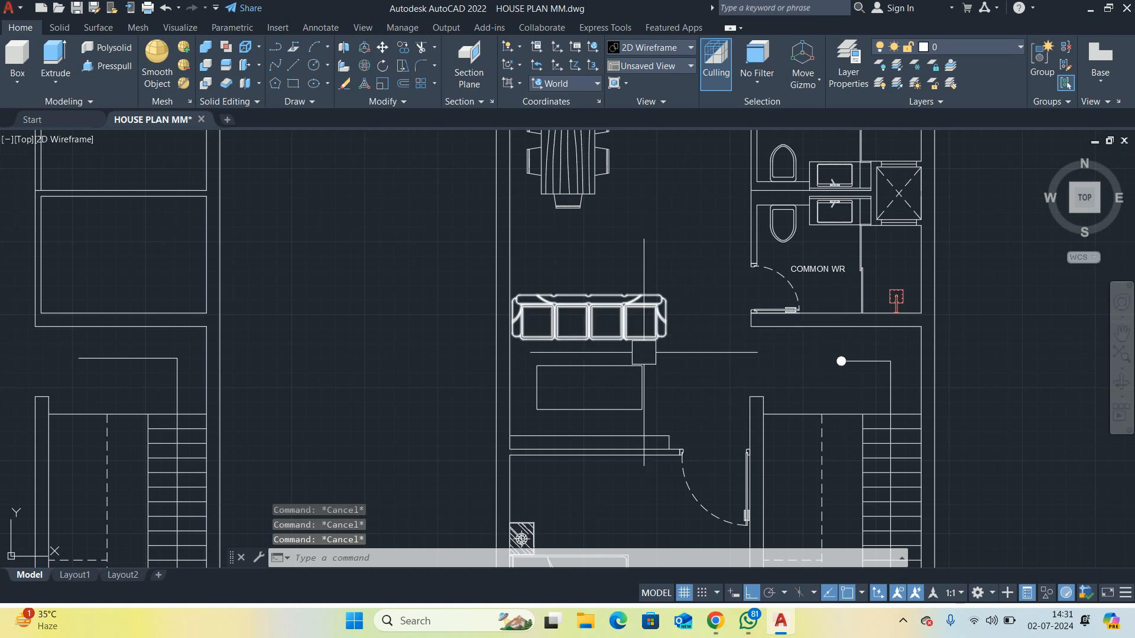
# Measure the depth of the living area's narrow wall unit with a temporary linear dimension
pyautogui.moveTo(625, 363); pyautogui.dragTo(606, 326, button='middle')
pyautogui.scroll(4, 635, 414)
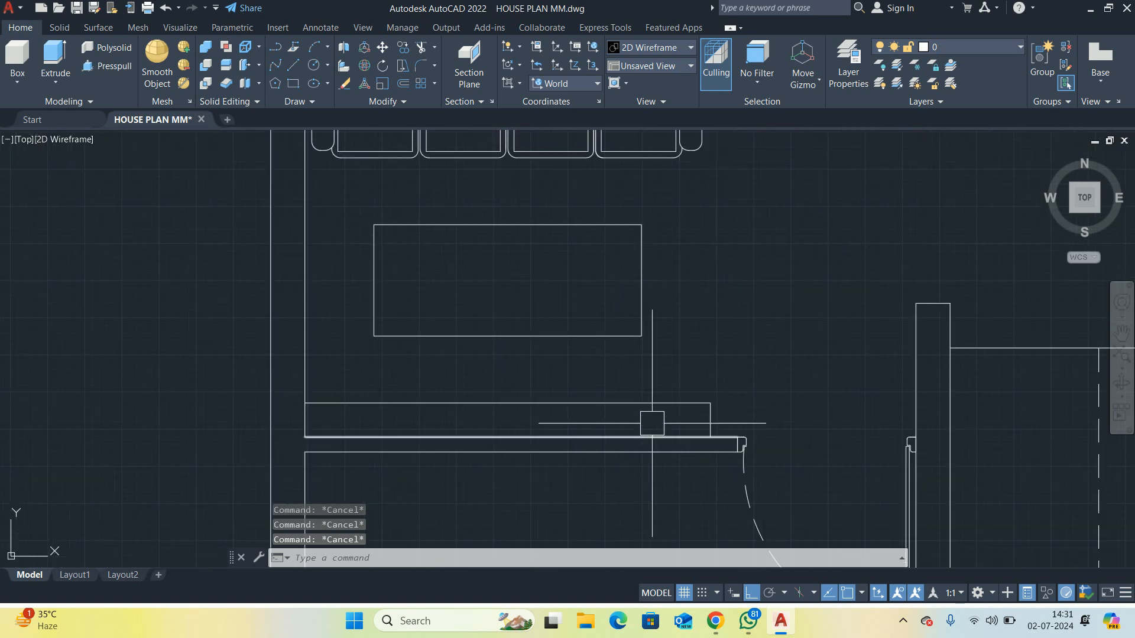
pyautogui.moveTo(652, 418); pyautogui.dragTo(578, 401, button='middle')
pyautogui.write('di')
pyautogui.press('Escape')
pyautogui.press('Escape')
pyautogui.write('dli')
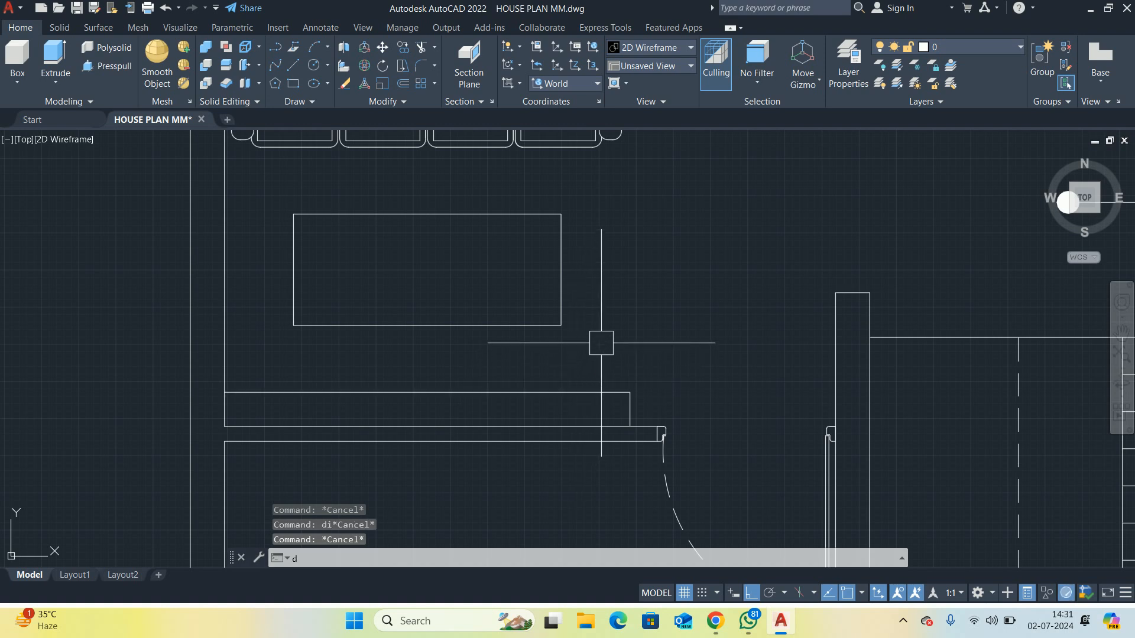
pyautogui.press('Return')
pyautogui.scroll(2, 626, 424)
pyautogui.press('Return')
pyautogui.click(622, 412)
pyautogui.click(635, 389)
pyautogui.scroll(-3, 636, 389)
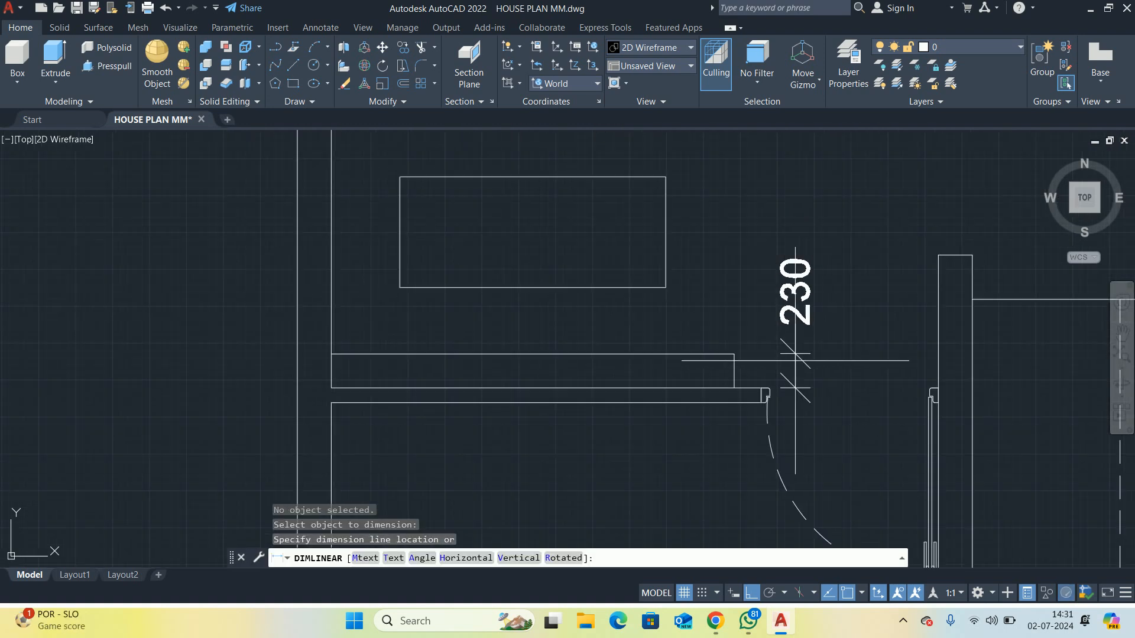
pyautogui.press('Escape')
# Stretch the front edge of the living area's narrow wall unit 20 mm up, toward the rectangle
pyautogui.write('s')
pyautogui.press('Return')
pyautogui.click(729, 355)
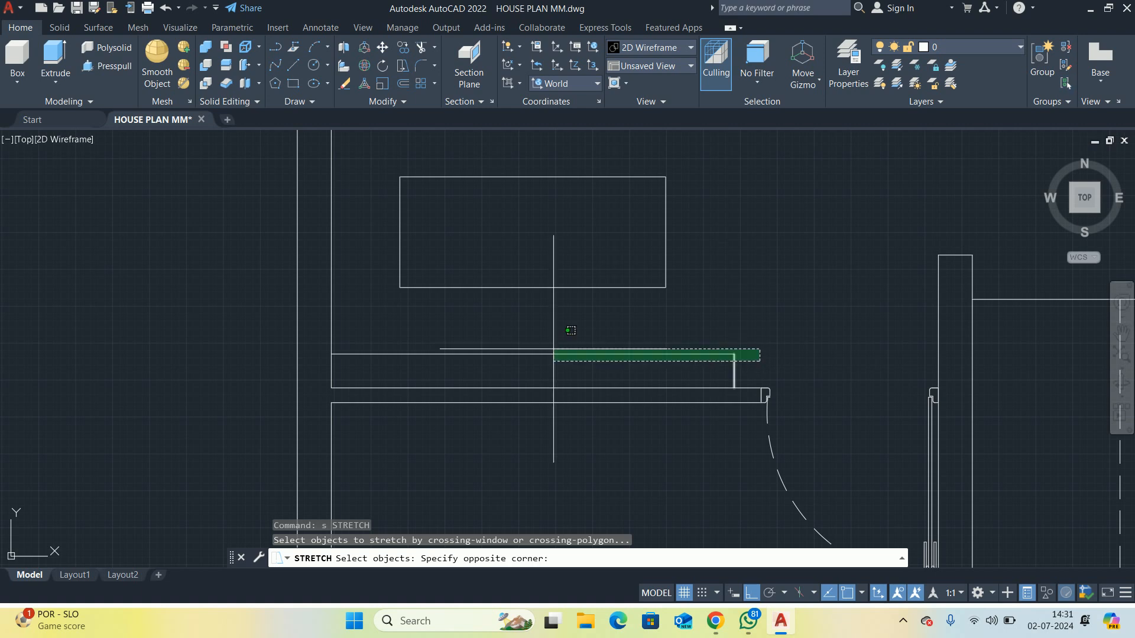
pyautogui.click(319, 331)
pyautogui.press('Return')
pyautogui.click(436, 339)
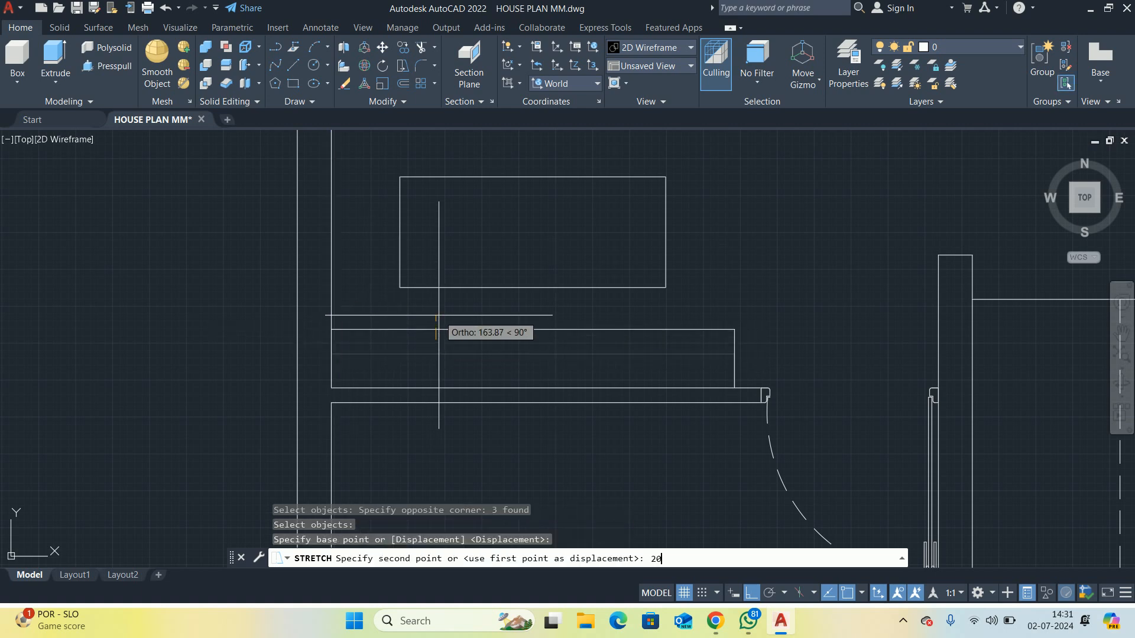
pyautogui.press('Return')
pyautogui.press('Escape')
pyautogui.press('Escape')
pyautogui.press('Escape')
# Stretch the front edge of the narrow bedroom unit on the kitchen wall 20 mm into the room
pyautogui.scroll(-3, 475, 300)
pyautogui.moveTo(448, 375); pyautogui.dragTo(469, 509, button='middle')
pyautogui.scroll(2, 597, 190)
pyautogui.moveTo(598, 190); pyautogui.dragTo(602, 323, button='middle')
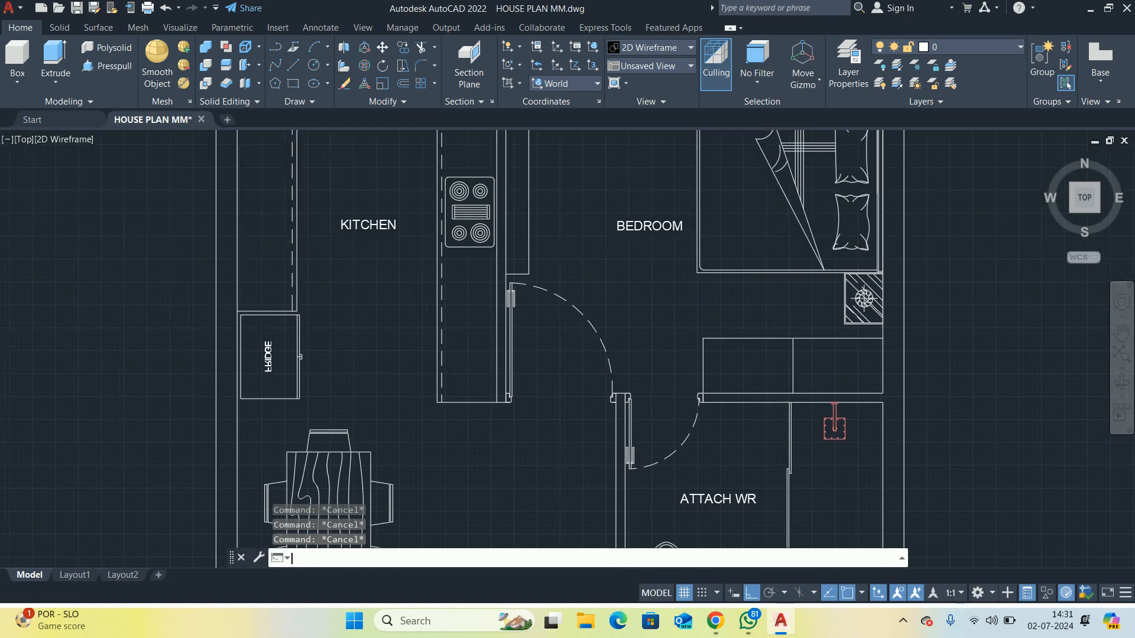
pyautogui.scroll(3, 549, 303)
pyautogui.press('Return')
pyautogui.click(494, 203)
pyautogui.scroll(-3, 418, 220)
pyautogui.moveTo(417, 183); pyautogui.dragTo(414, 383, button='middle')
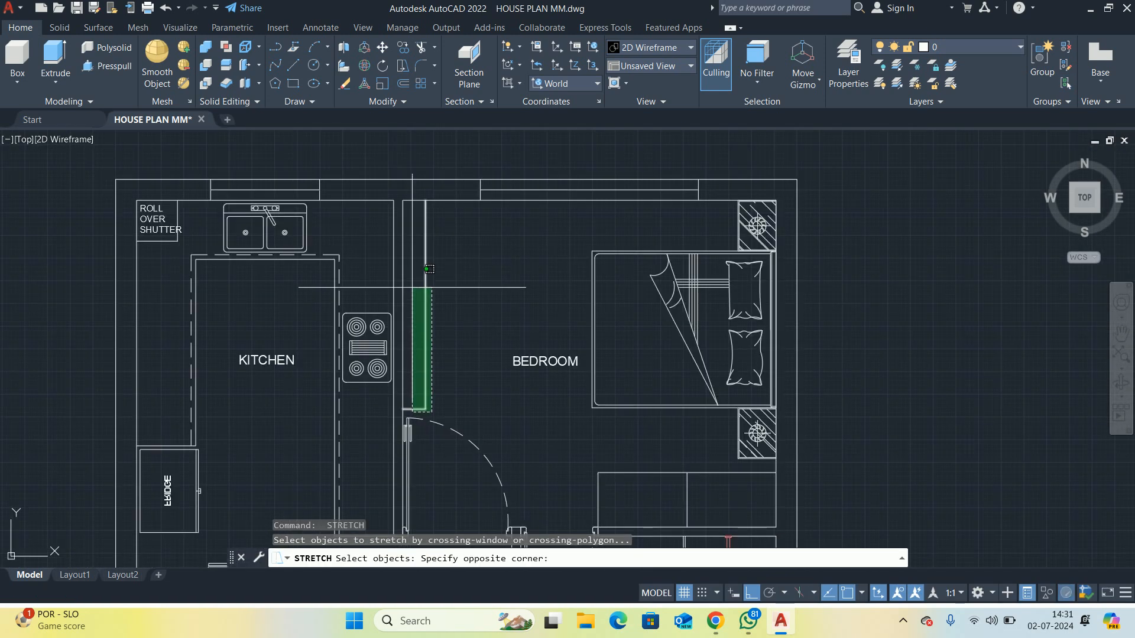
pyautogui.click(425, 180)
pyautogui.press('Return')
pyautogui.click(441, 260)
pyautogui.write('20')
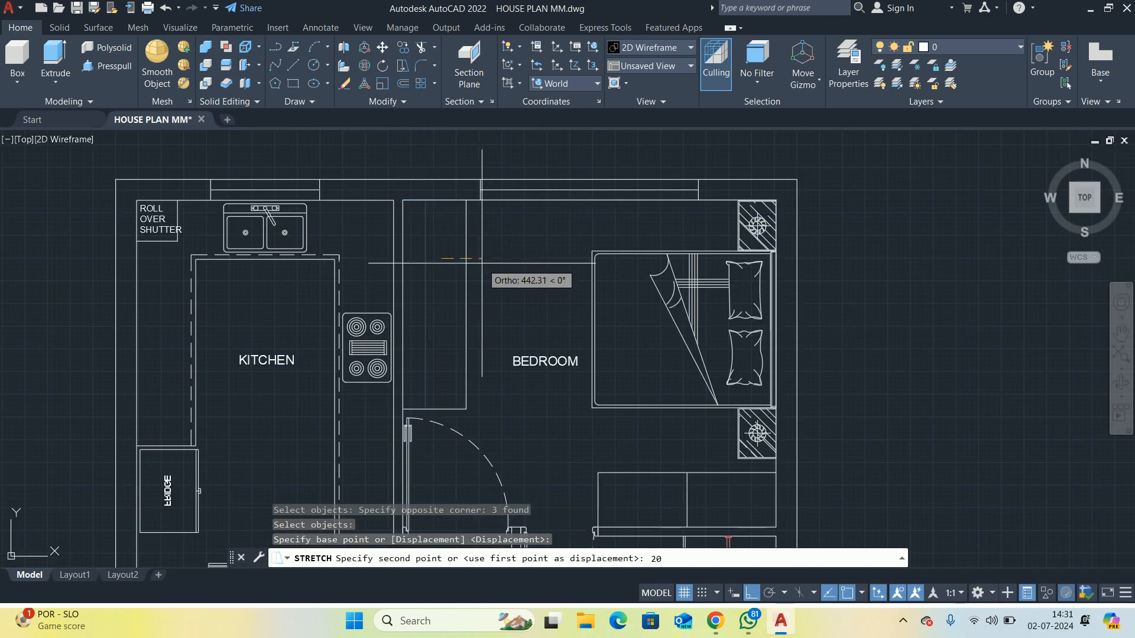
pyautogui.press('Return')
pyautogui.press('Escape')
pyautogui.press('Escape')
pyautogui.press('Escape')
# Measure the width of the guestroom window with a temporary linear dimension
pyautogui.scroll(-2, 475, 292)
pyautogui.moveTo(475, 301); pyautogui.dragTo(489, 260, button='middle')
pyautogui.moveTo(456, 401); pyautogui.dragTo(479, 293, button='middle')
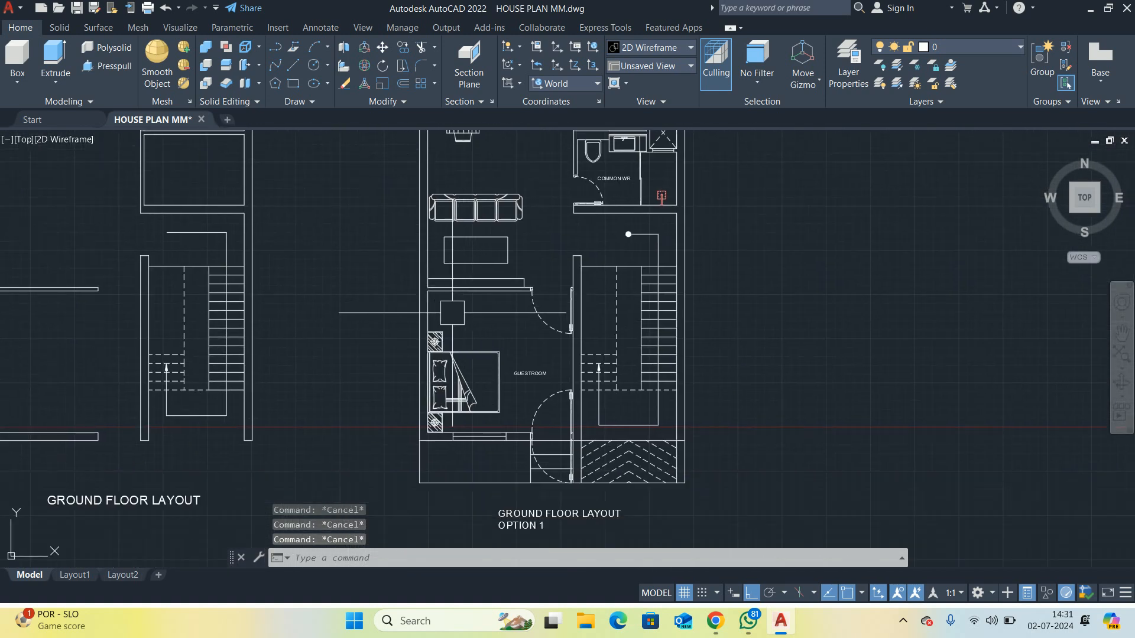
pyautogui.scroll(6, 489, 355)
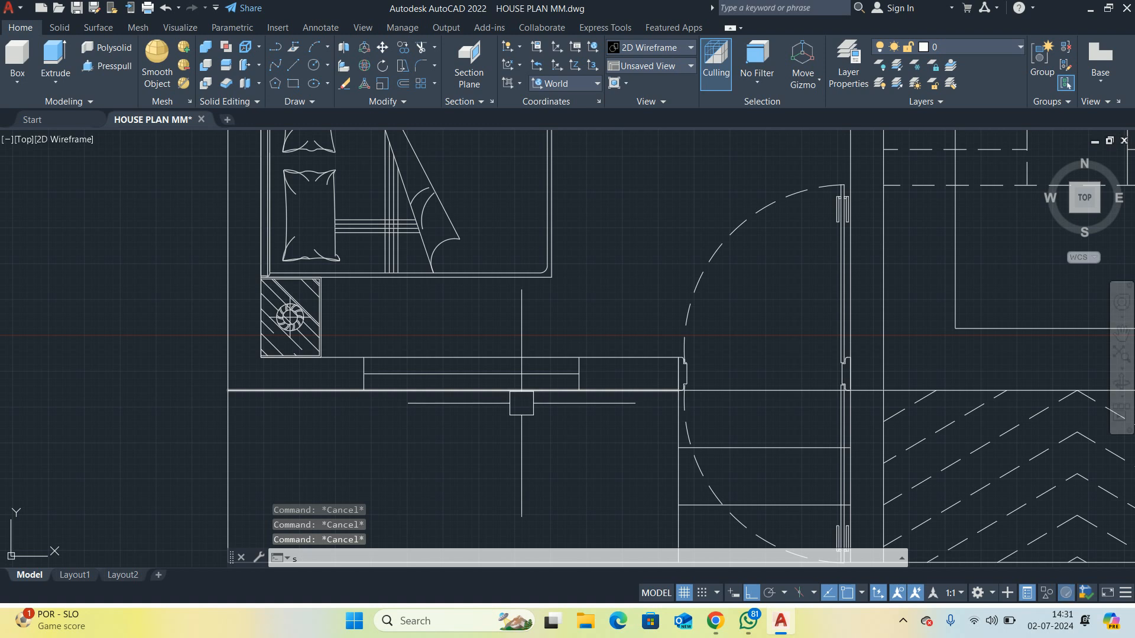
pyautogui.press('Escape')
pyautogui.write('dli')
pyautogui.press('Return')
pyautogui.press('Return')
pyautogui.click(497, 374)
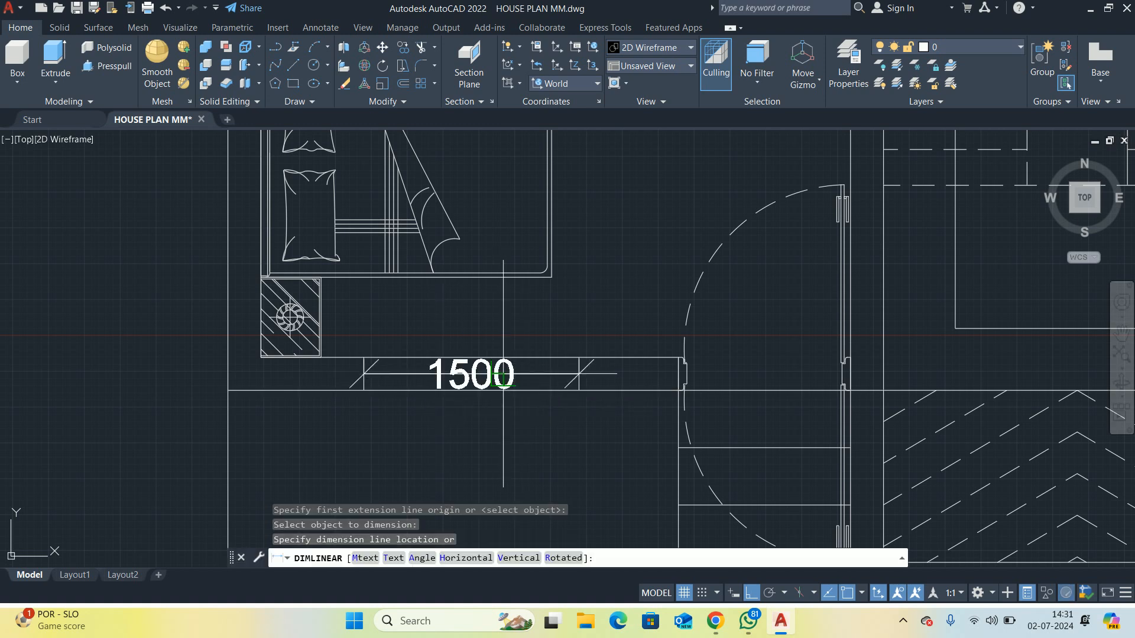
pyautogui.press('Escape')
# Measure the wall length between the guestroom window's right end and the adjacent door frame
pyautogui.press('Return')
pyautogui.click(579, 373)
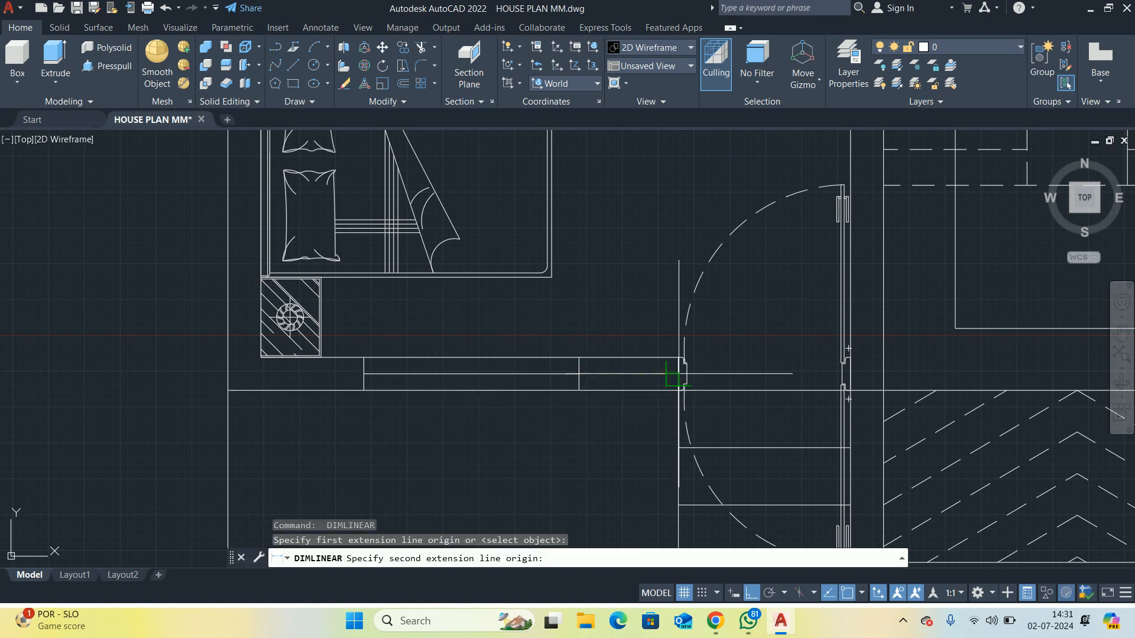
pyautogui.click(679, 374)
pyautogui.press('Escape')
pyautogui.press('Escape')
pyautogui.press('Escape')
# Stretch the right end of the guestroom window 450 mm to the right, toward the door frame
pyautogui.scroll(-1, 614, 404)
pyautogui.scroll(2, 593, 376)
pyautogui.write('s')
pyautogui.press('Return')
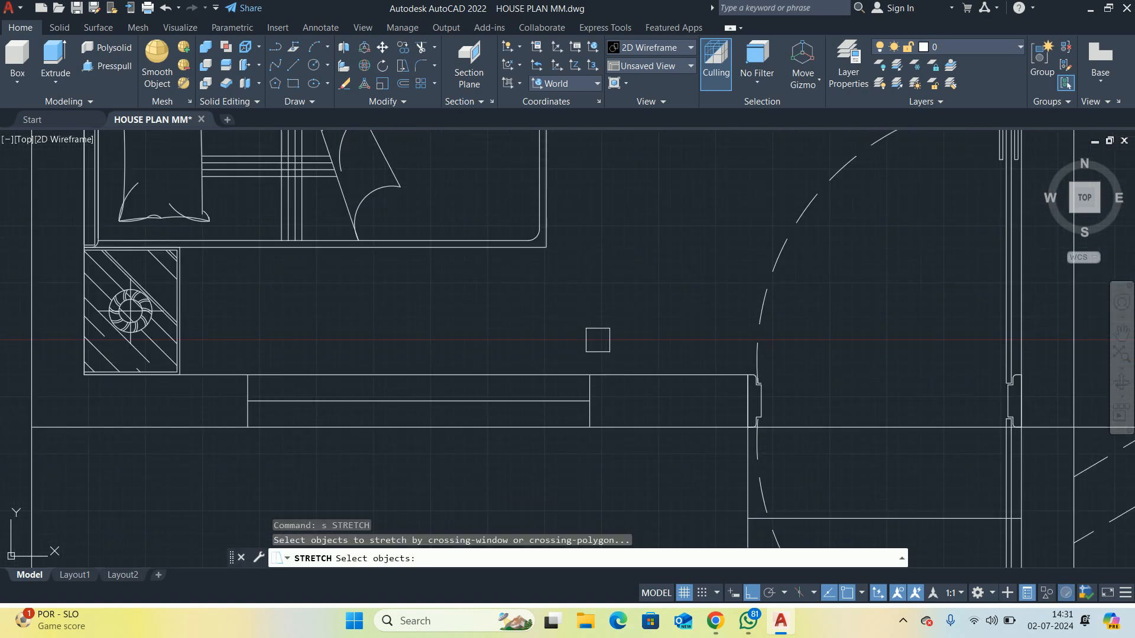
pyautogui.click(598, 340)
pyautogui.click(529, 455)
pyautogui.press('Return')
pyautogui.click(503, 325)
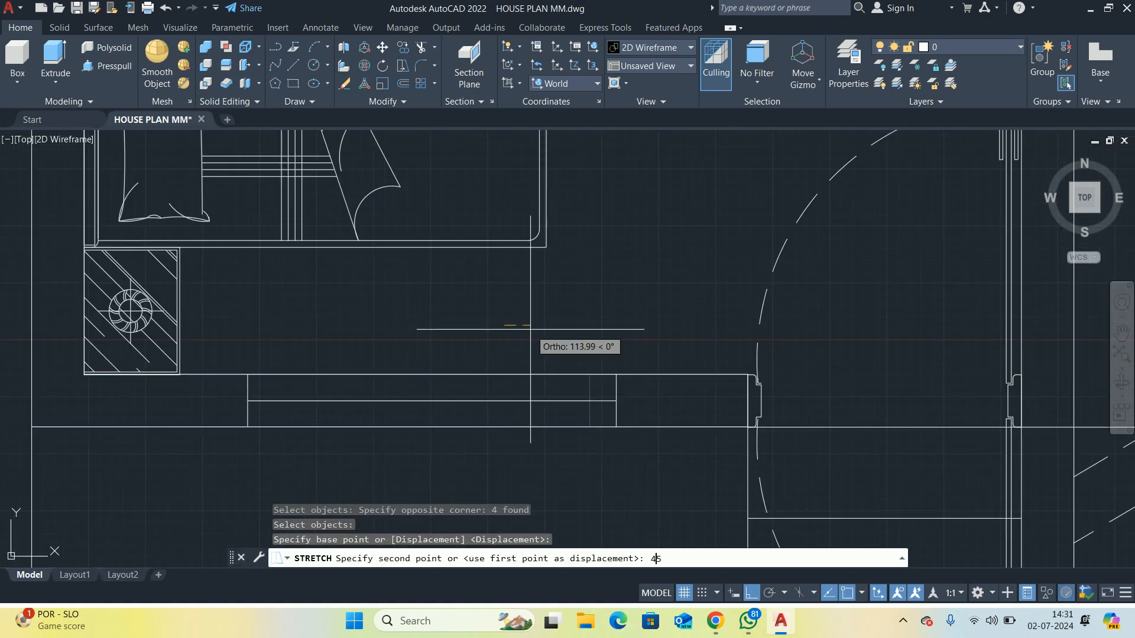
pyautogui.press('Return')
pyautogui.press('Escape')
pyautogui.press('Escape')
# Stretch the left end of the guestroom window 450 mm to the left, toward the bedside table
pyautogui.scroll(-2, 480, 395)
pyautogui.moveTo(469, 397); pyautogui.dragTo(580, 383, button='middle')
pyautogui.scroll(2, 480, 365)
pyautogui.press('Return')
pyautogui.click(455, 329)
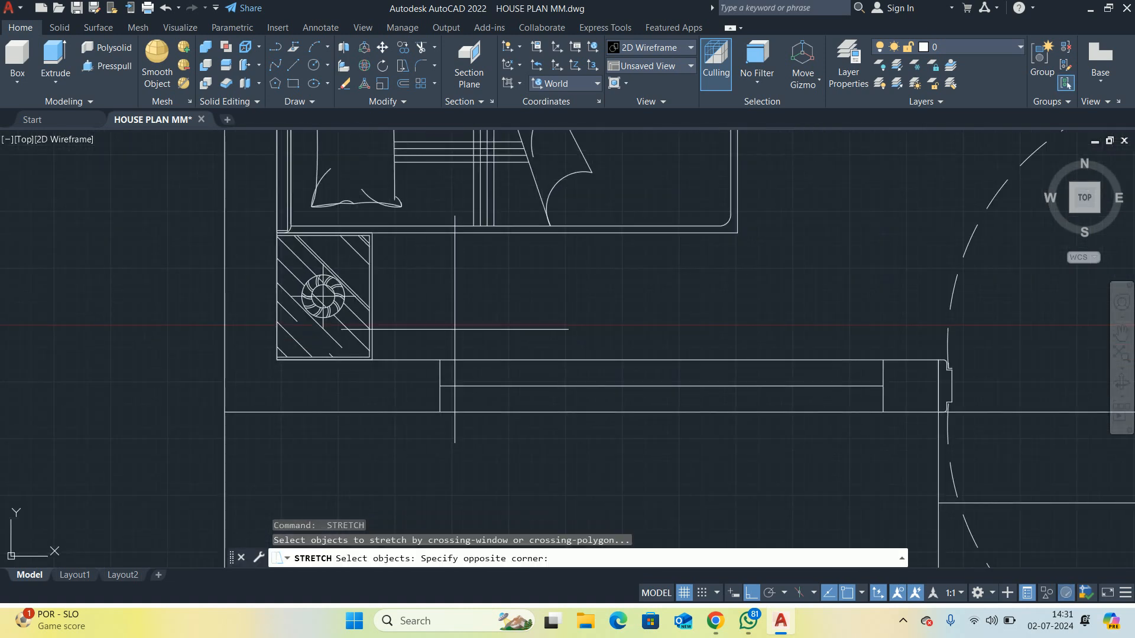
pyautogui.click(404, 445)
pyautogui.press('Return')
pyautogui.click(456, 480)
pyautogui.write('45')
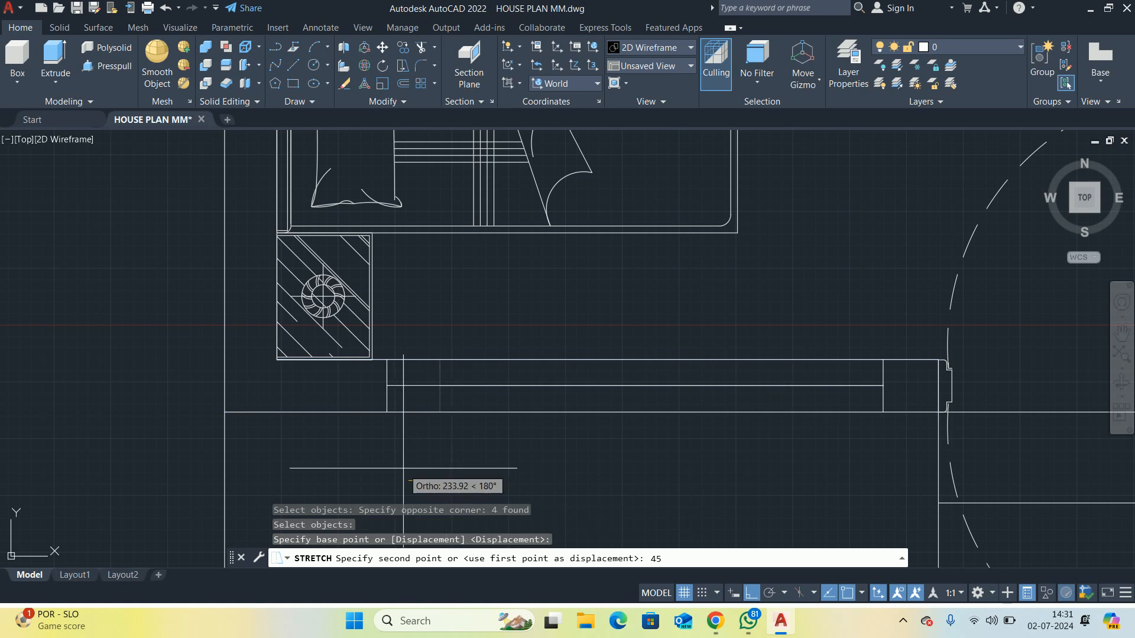
pyautogui.write('0')
pyautogui.press('Return')
pyautogui.press('Escape')
pyautogui.press('Escape')
# Measure the remaining wall length between the widened guestroom window's right end and the door frame
pyautogui.scroll(4, 697, 414)
pyautogui.press('Escape')
pyautogui.write('d')
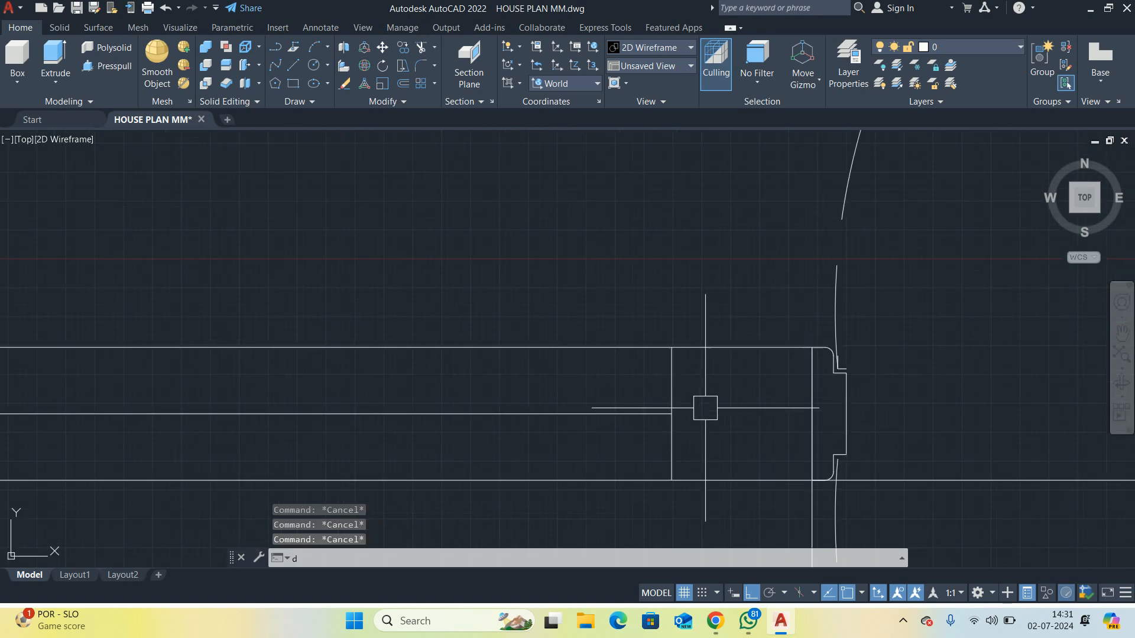
pyautogui.write('li')
pyautogui.press('Return')
pyautogui.click(671, 414)
pyautogui.click(811, 414)
pyautogui.scroll(-2, 775, 319)
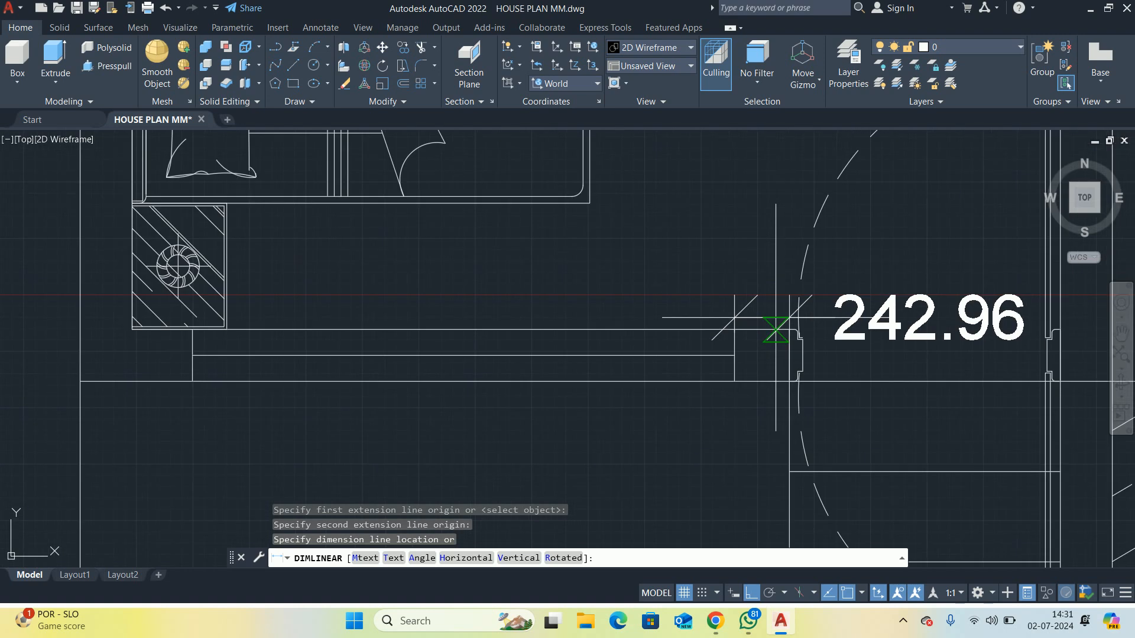
pyautogui.press('Escape')
pyautogui.press('Escape')
pyautogui.press('Escape')
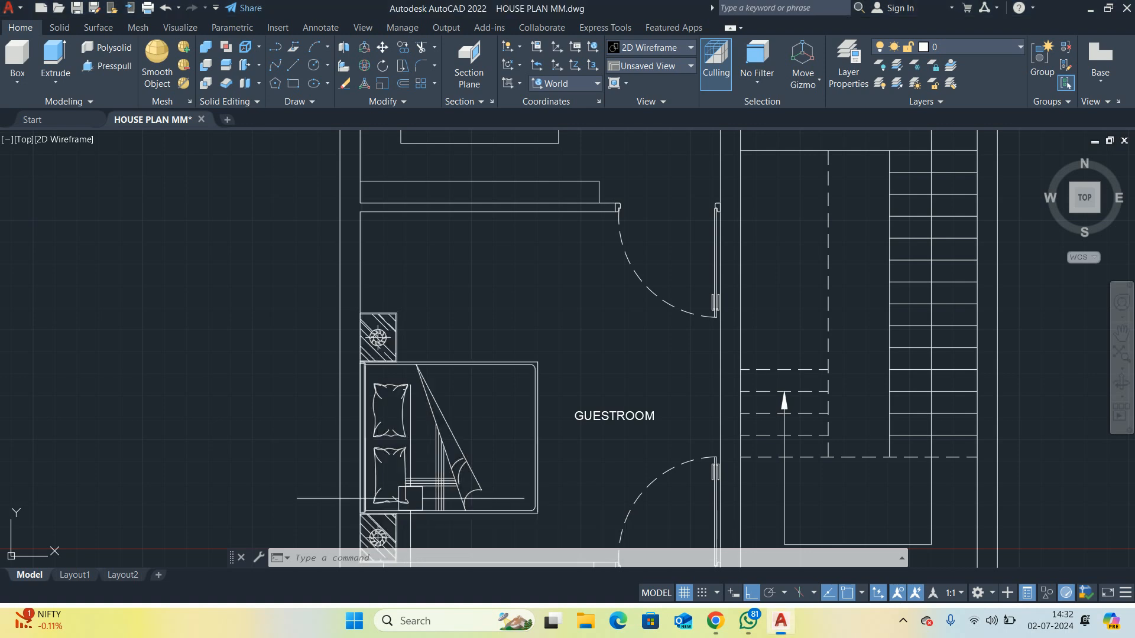
# Measure the length of the guestroom's upper wall line with a temporary linear dimension
pyautogui.press('Escape')
pyautogui.press('Escape')
pyautogui.scroll(-2, 414, 355)
pyautogui.press('Escape')
pyautogui.scroll(6, 339, 312)
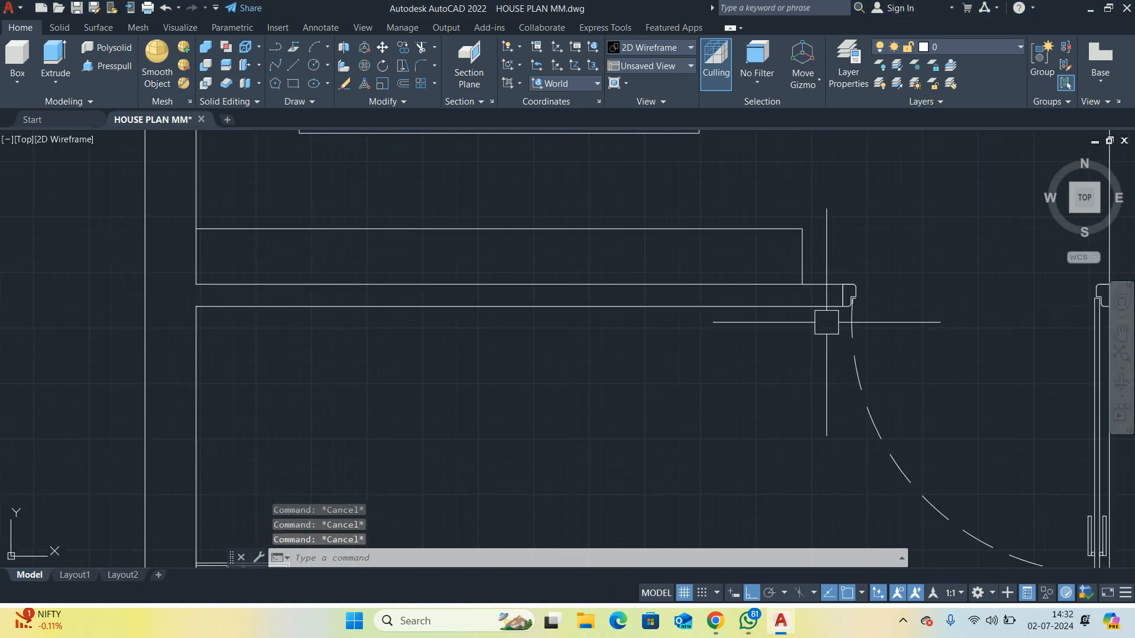
pyautogui.scroll(-5, 827, 322)
pyautogui.scroll(2, 530, 293)
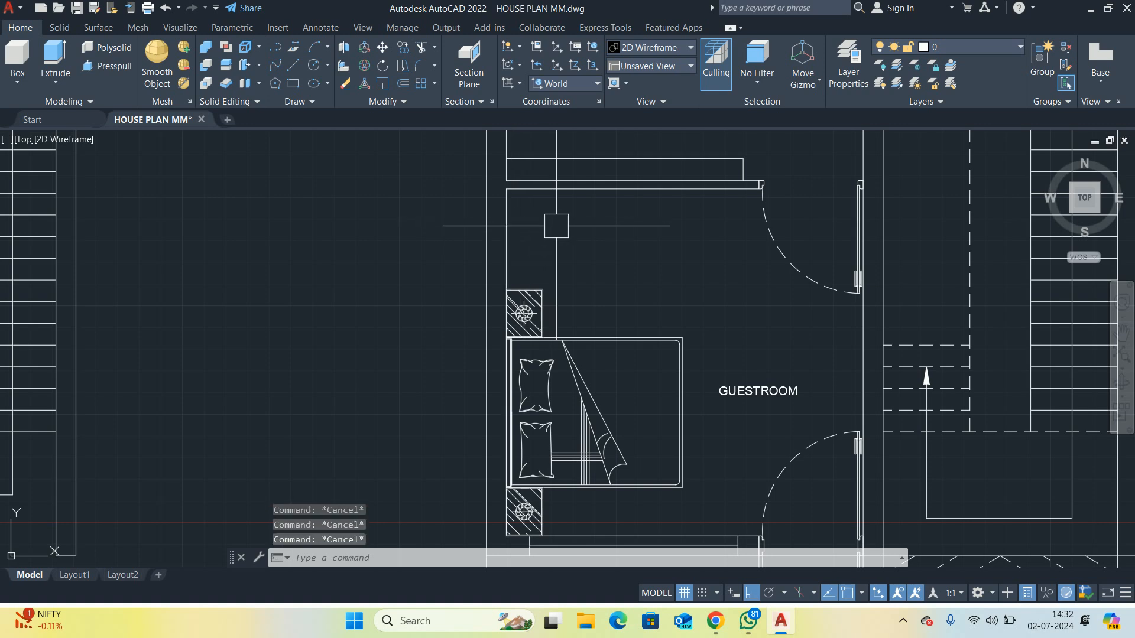
pyautogui.write('dli')
pyautogui.press('Return')
pyautogui.scroll(2, 591, 195)
pyautogui.press('Return')
pyautogui.click(657, 187)
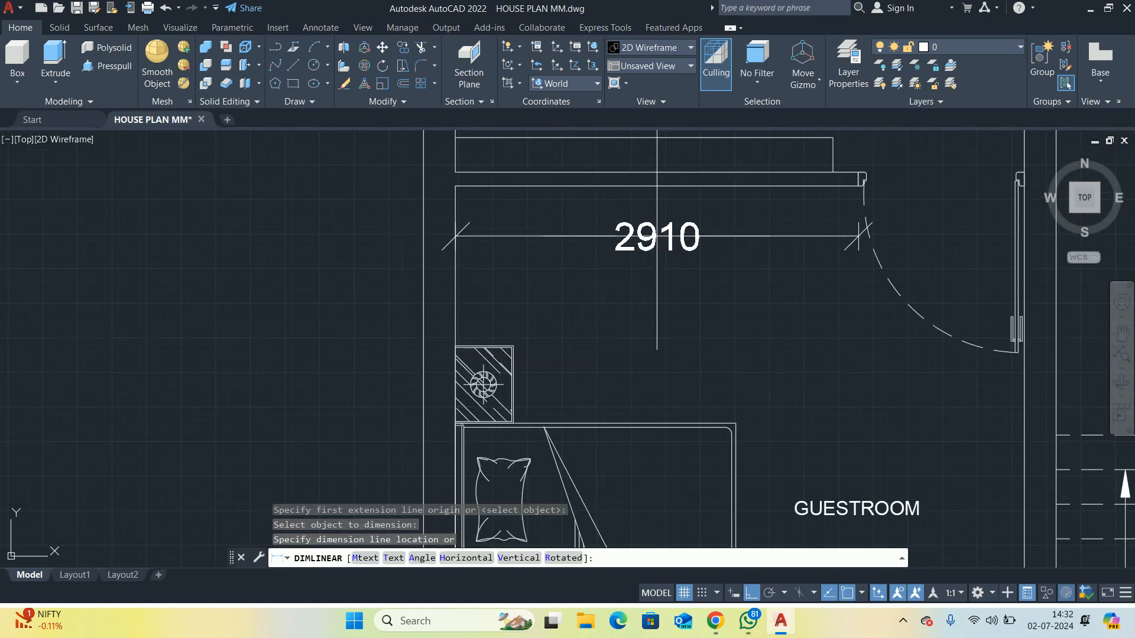
pyautogui.press('Escape')
pyautogui.press('Escape')
pyautogui.press('Escape')
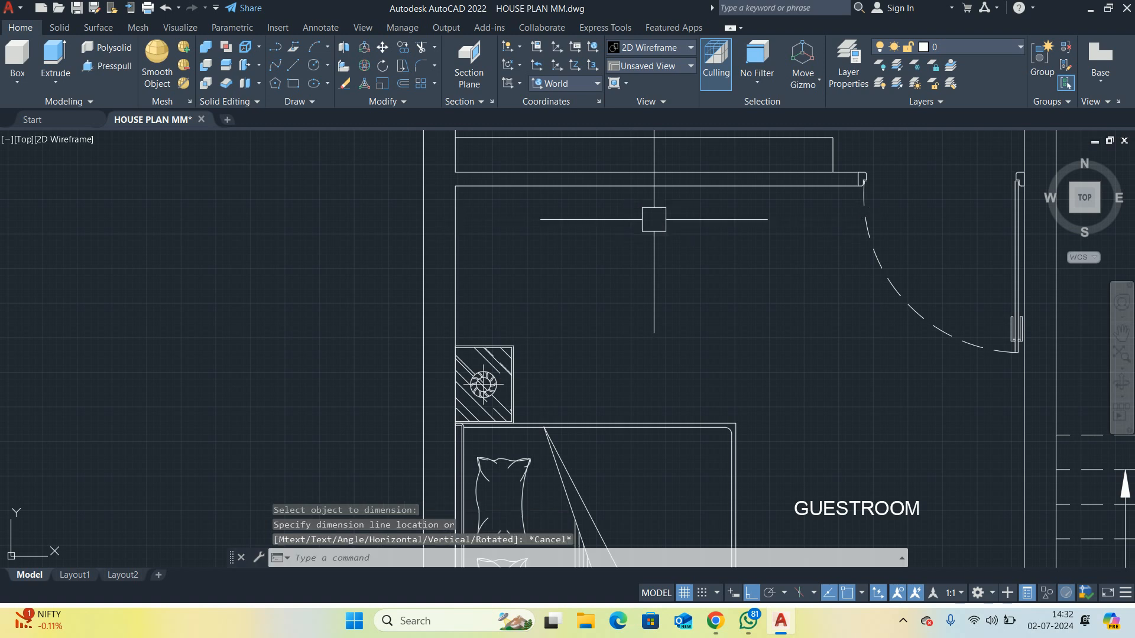
# Offset the guestroom's upper wall line 600 mm down into the room as a unit front
pyautogui.write('o')
pyautogui.press('Return')
pyautogui.write('6')
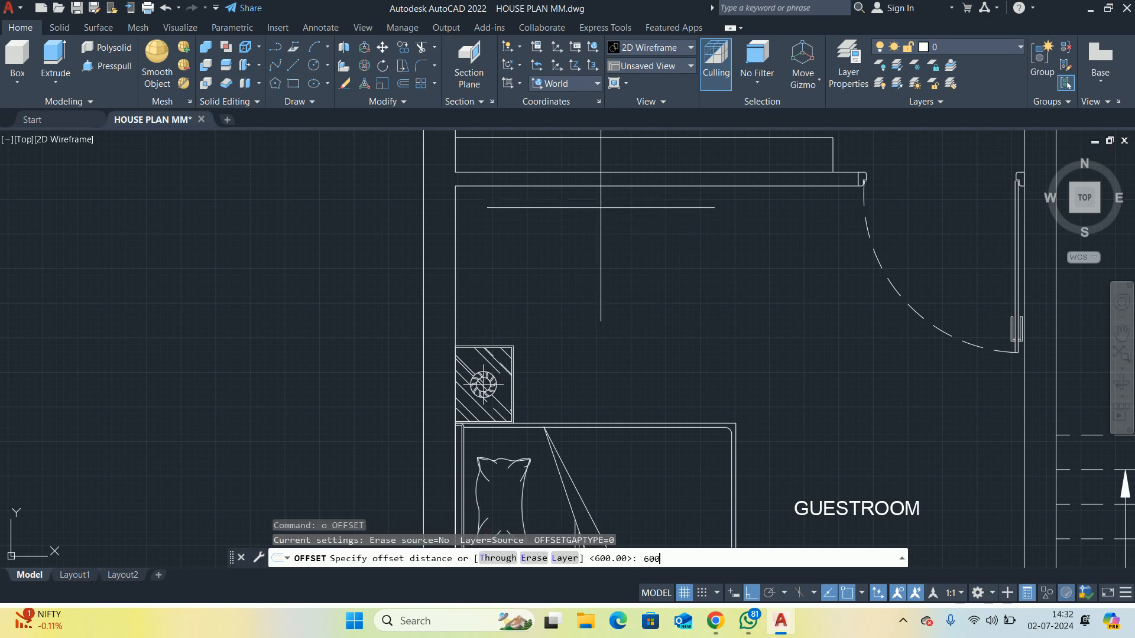
pyautogui.press('Return')
pyautogui.click(634, 185)
pyautogui.click(628, 235)
pyautogui.press('Return')
pyautogui.press('Escape')
pyautogui.press('Escape')
# Close the unit's door-side end with a vertical line from the offset line's right end up to the wall
pyautogui.moveTo(691, 232); pyautogui.dragTo(549, 237, button='middle')
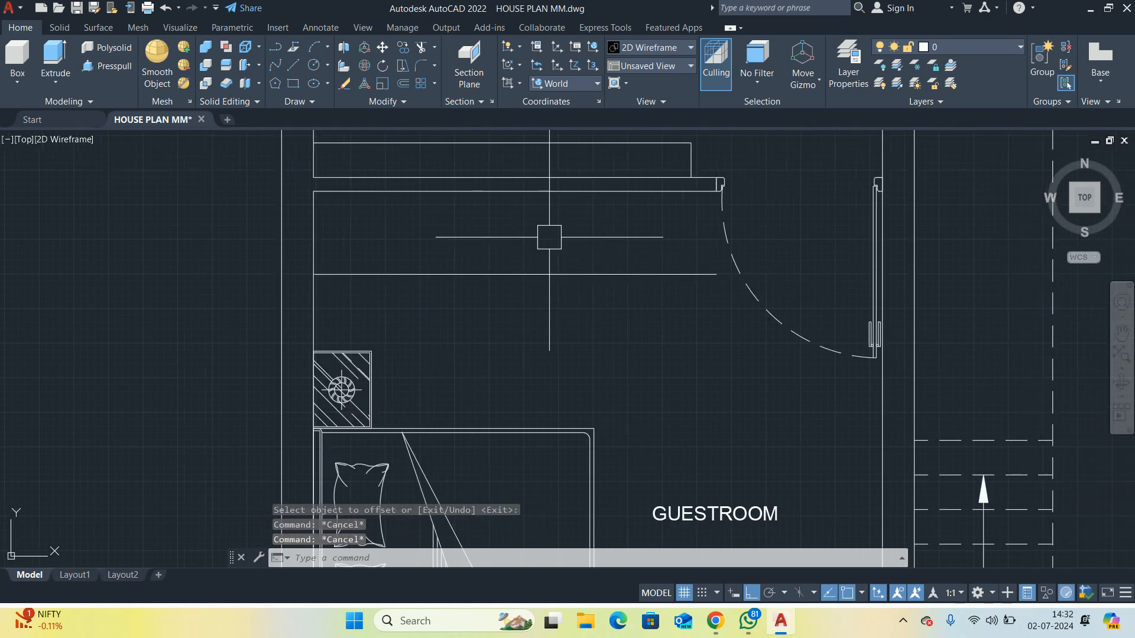
pyautogui.write('l')
pyautogui.press('Return')
pyautogui.click(716, 273)
pyautogui.scroll(5, 713, 184)
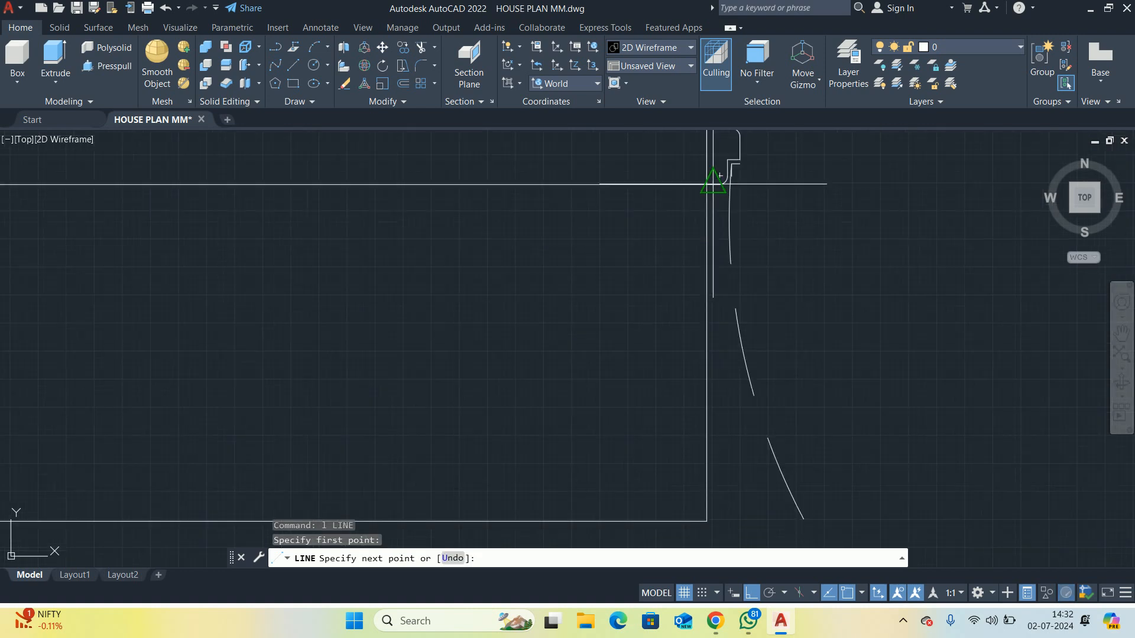
pyautogui.press('Escape')
pyautogui.press('Escape')
pyautogui.scroll(-6, 713, 184)
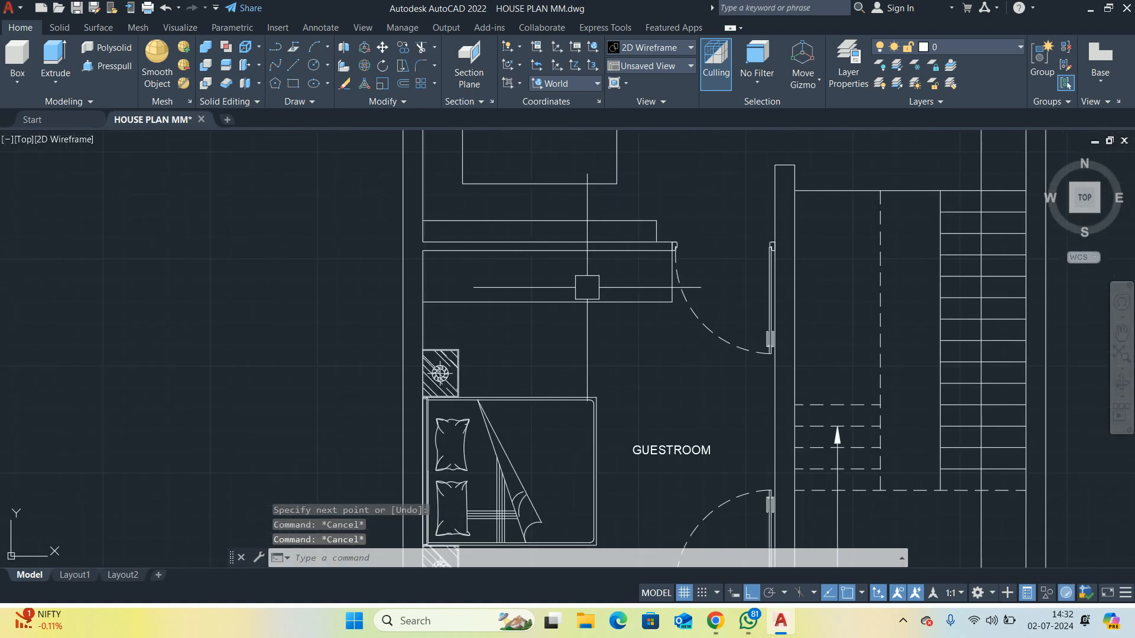
# Measure the clearance between the guestroom bed's upper edge and the front line of the new unit
pyautogui.scroll(5, 474, 286)
pyautogui.moveTo(441, 301)
pyautogui.mouseDown(button='middle')
pyautogui.moveTo(436, 329)
pyautogui.moveTo(432, 301)
pyautogui.mouseUp(button='middle')
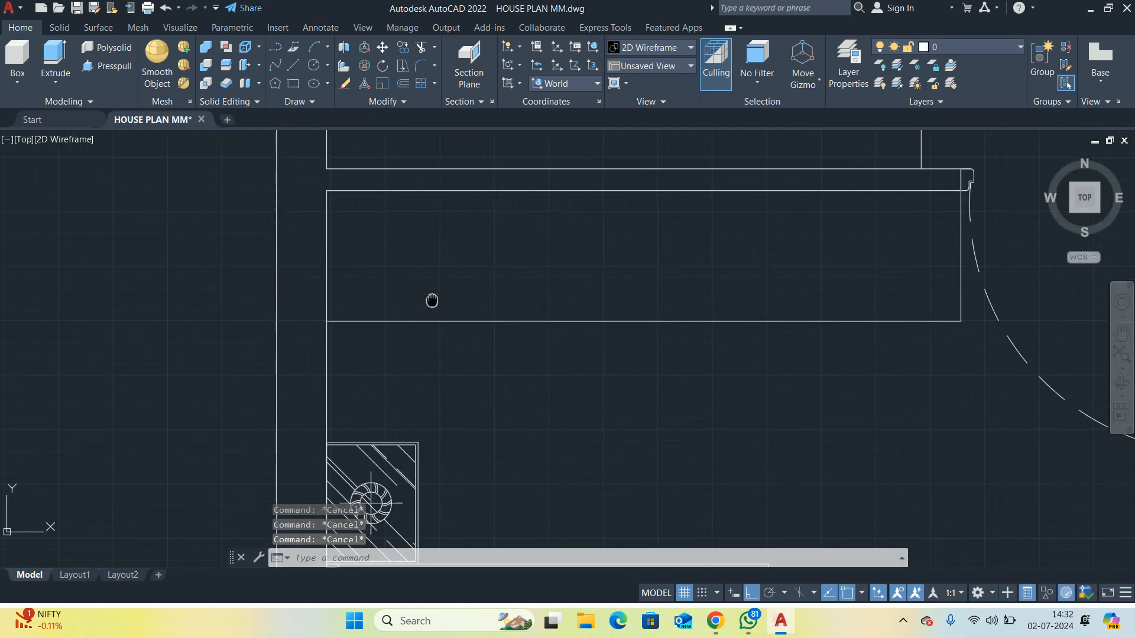
pyautogui.scroll(-1, 432, 300)
pyautogui.scroll(-2, 397, 311)
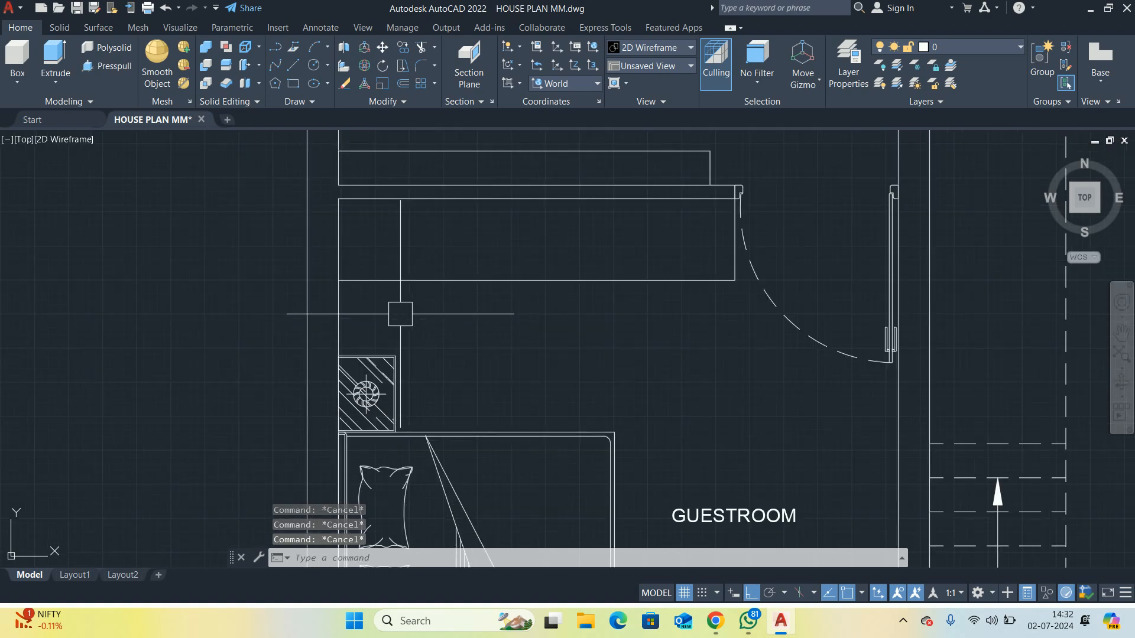
pyautogui.write('dku')
pyautogui.press('Escape')
pyautogui.write('dli')
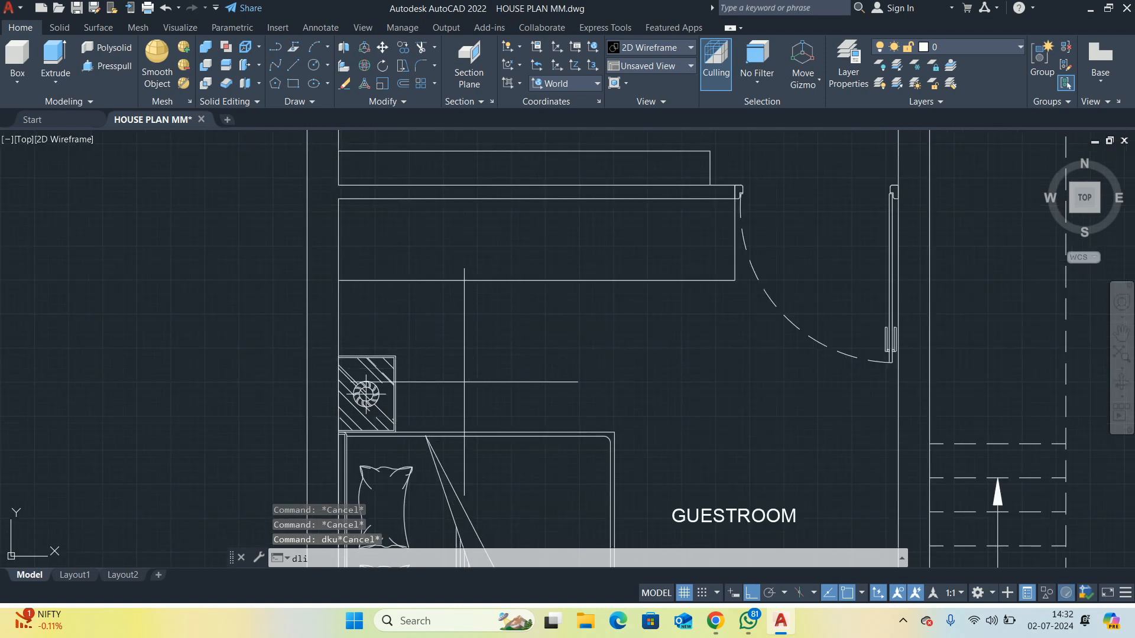
pyautogui.press('Return')
pyautogui.click(461, 433)
pyautogui.click(462, 280)
pyautogui.scroll(2, 482, 350)
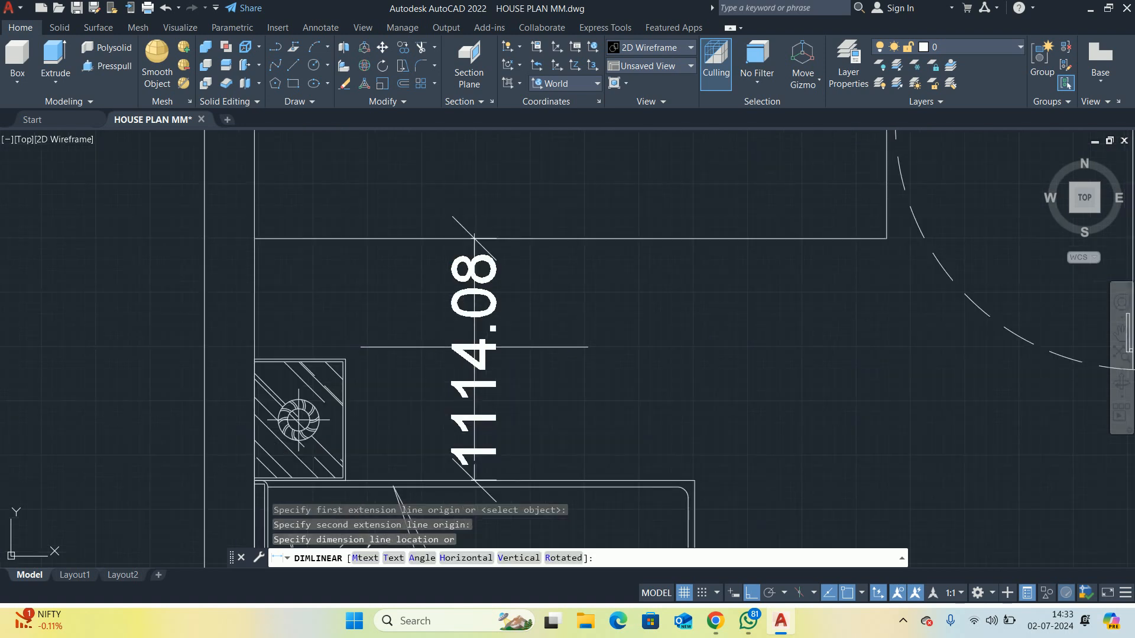
pyautogui.press('Escape')
pyautogui.scroll(-2, 354, 313)
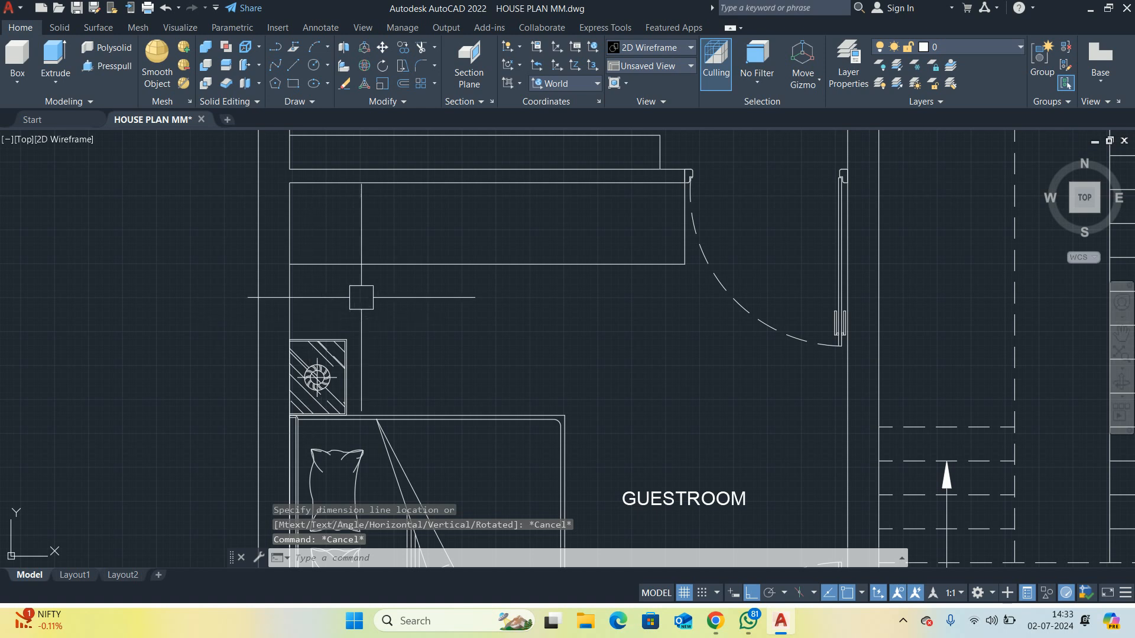
pyautogui.moveTo(426, 275); pyautogui.dragTo(428, 295, button='middle')
pyautogui.press('Escape')
pyautogui.press('Escape')
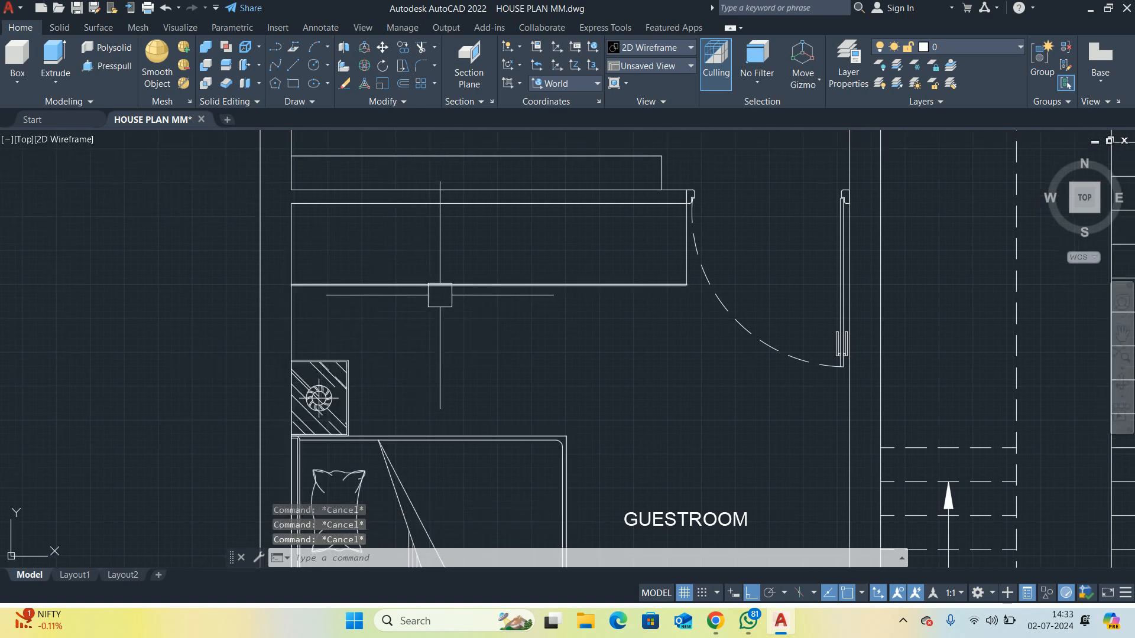
pyautogui.write('l')
pyautogui.press('Return')
pyautogui.press('Escape')
pyautogui.press('Escape')
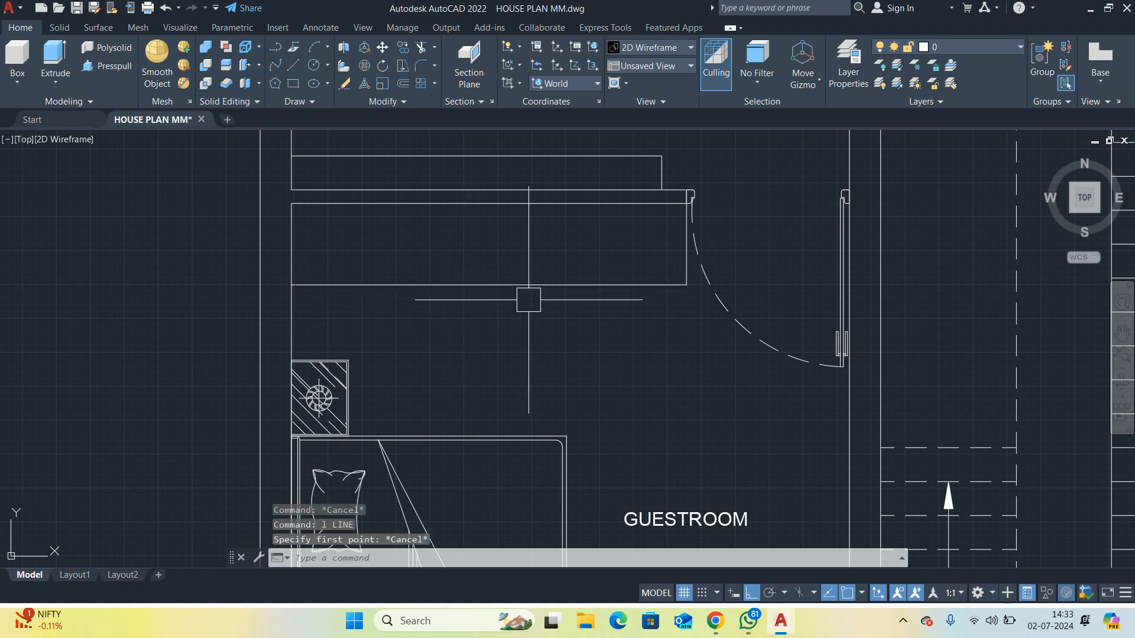
pyautogui.moveTo(534, 286); pyautogui.dragTo(471, 326, button='middle')
pyautogui.press('Return')
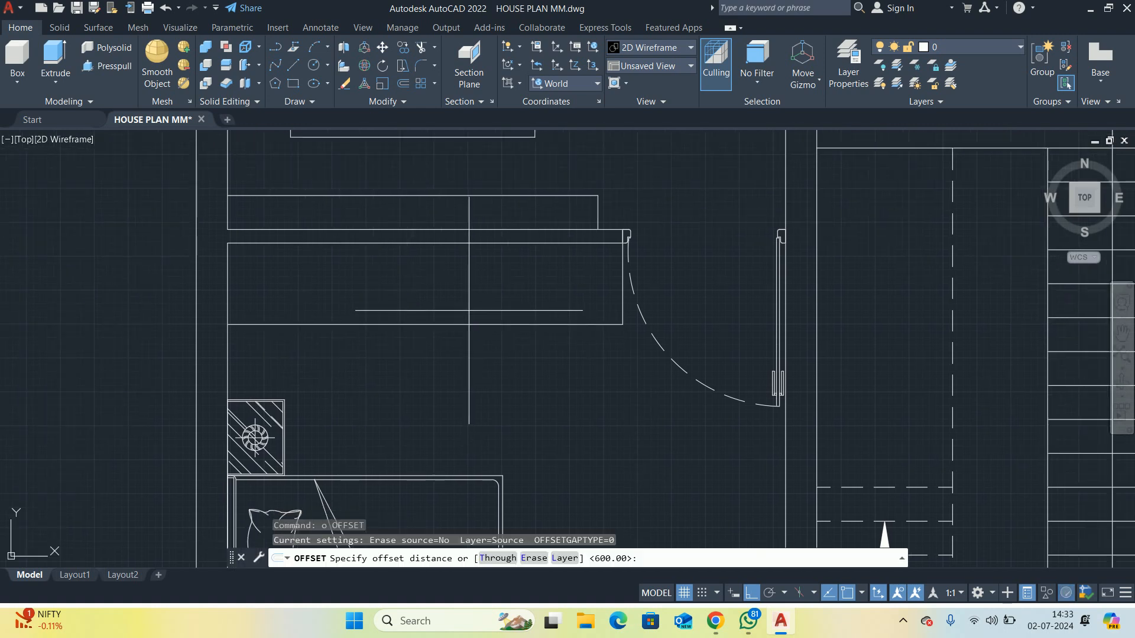
pyautogui.press('Escape')
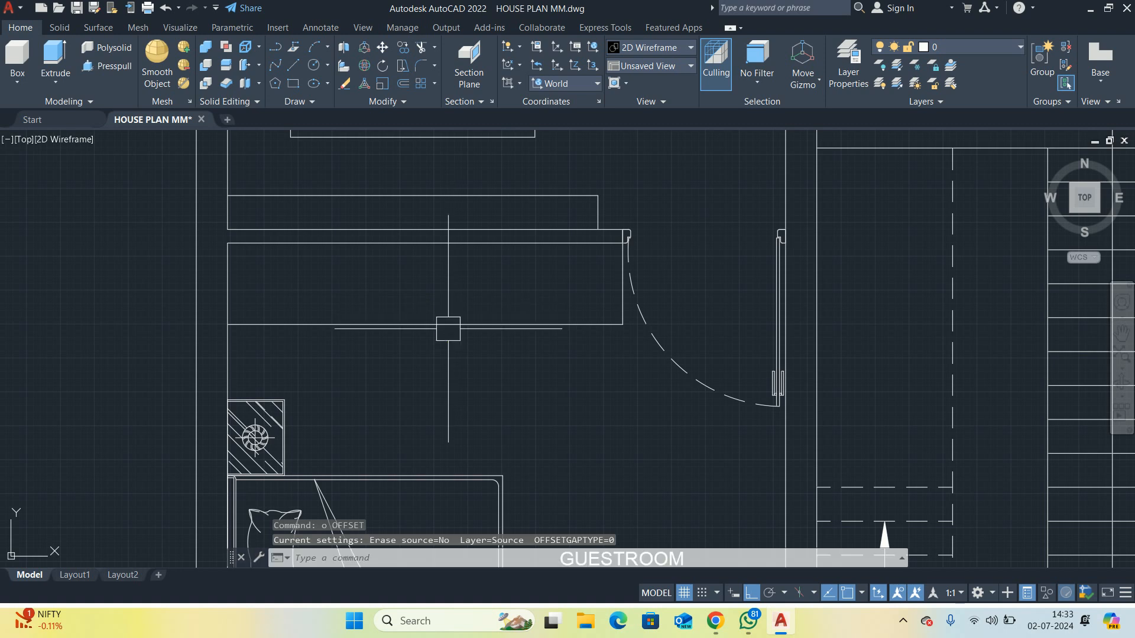
# Measure the length of the new guestroom unit's front line with a temporary linear dimension
pyautogui.write('dli')
pyautogui.press('Return')
pyautogui.press('Return')
pyautogui.click(453, 324)
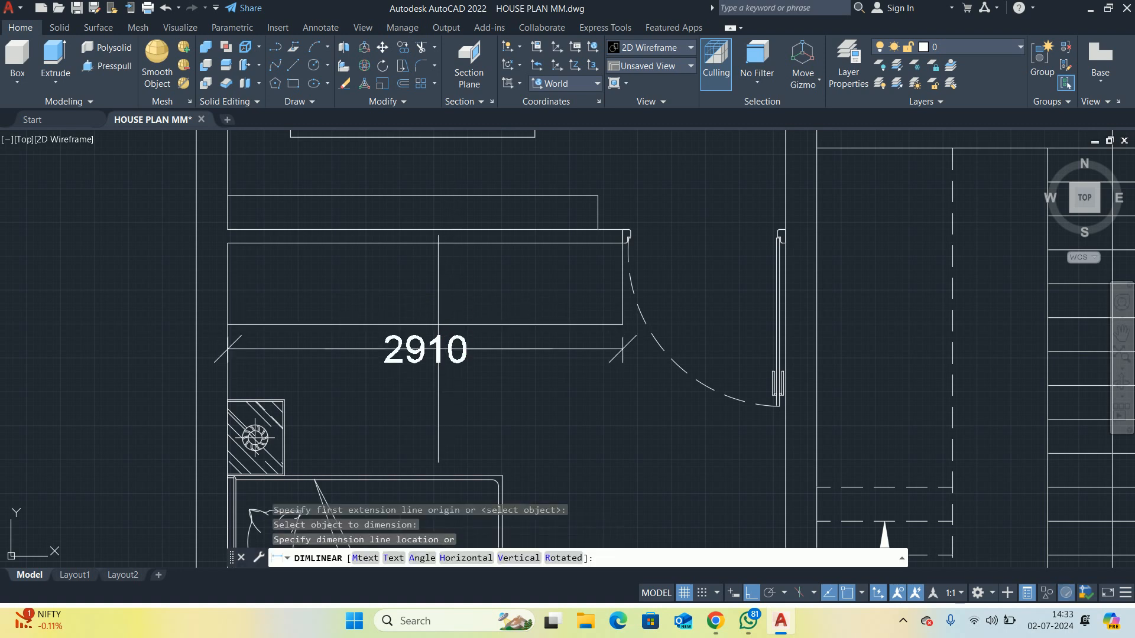
pyautogui.press('Escape')
pyautogui.press('Escape')
pyautogui.press('Escape')
pyautogui.moveTo(418, 354); pyautogui.dragTo(494, 355, button='middle')
# Recheck the front line's length on the new guestroom unit, leaving no dimension in the drawing
pyautogui.write('dli')
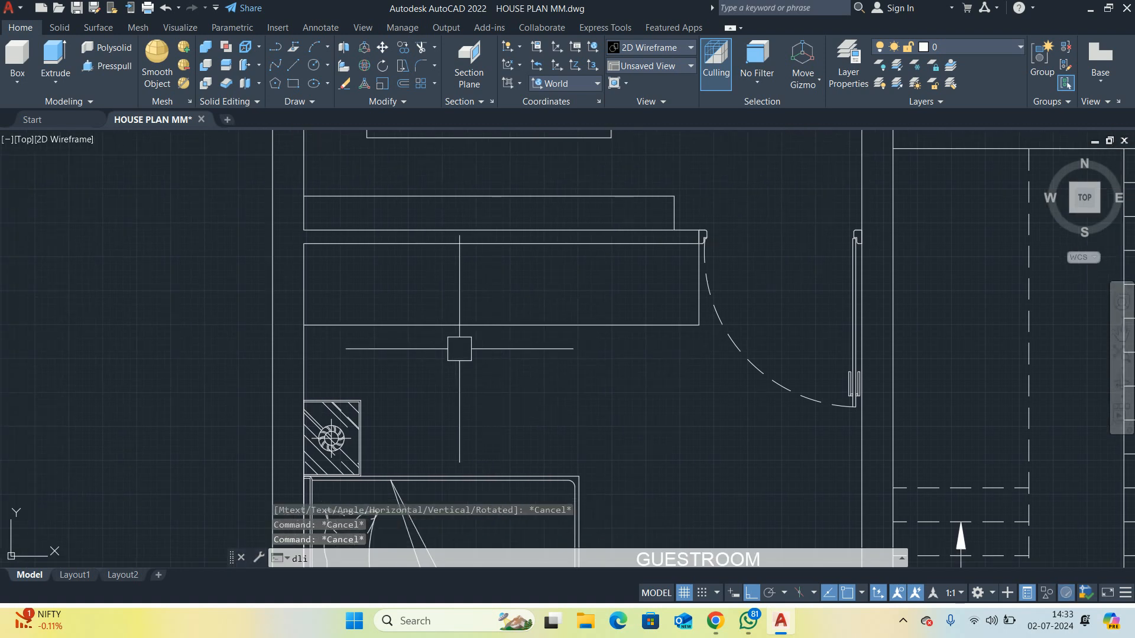
pyautogui.press('Escape')
pyautogui.press('Escape')
pyautogui.write('d')
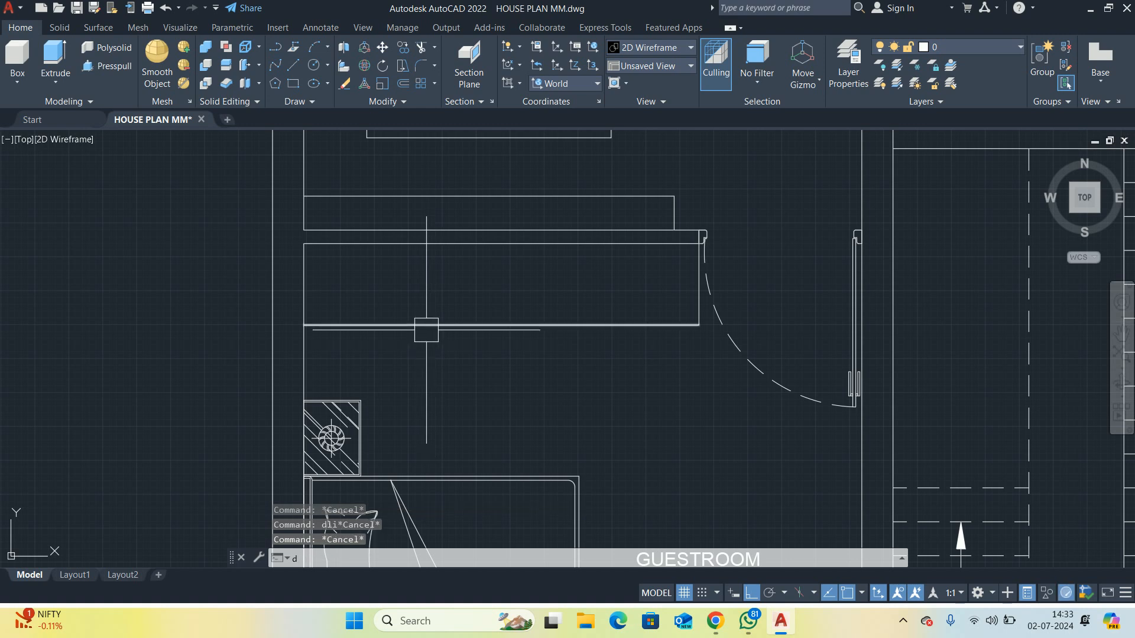
pyautogui.press('Return')
pyautogui.press('Return')
pyautogui.click(436, 325)
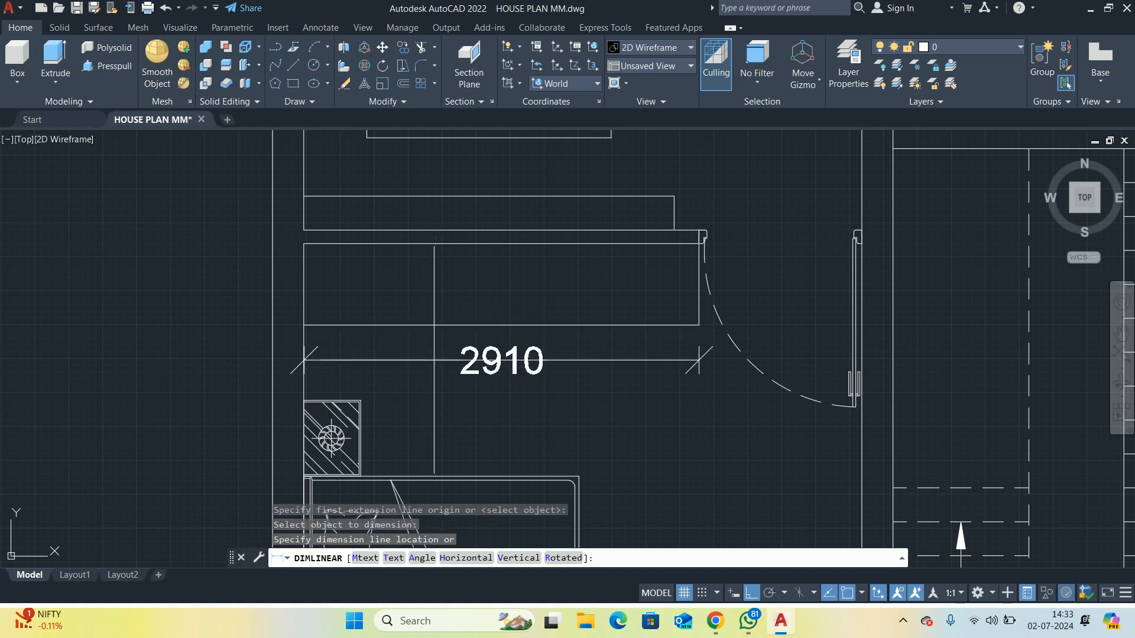
pyautogui.press('Escape')
pyautogui.scroll(2, 437, 337)
pyautogui.scroll(-2, 436, 355)
pyautogui.moveTo(436, 362); pyautogui.dragTo(440, 380, button='middle')
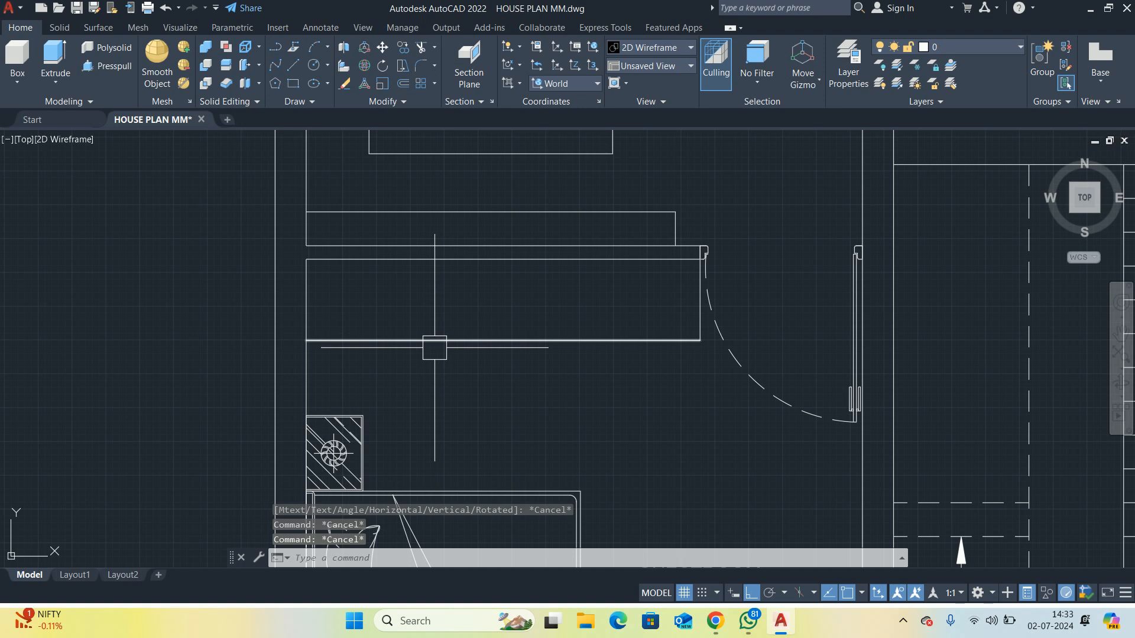
# Divide the front line of the guestroom unit into 3 equal segments
pyautogui.write('div')
pyautogui.press('Return')
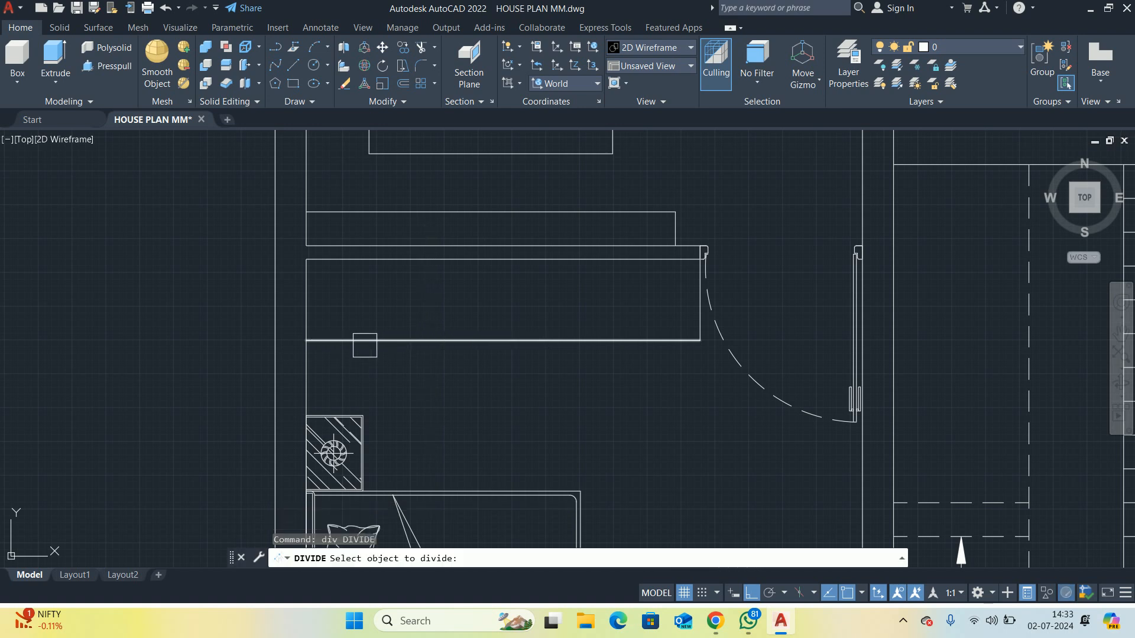
pyautogui.click(364, 341)
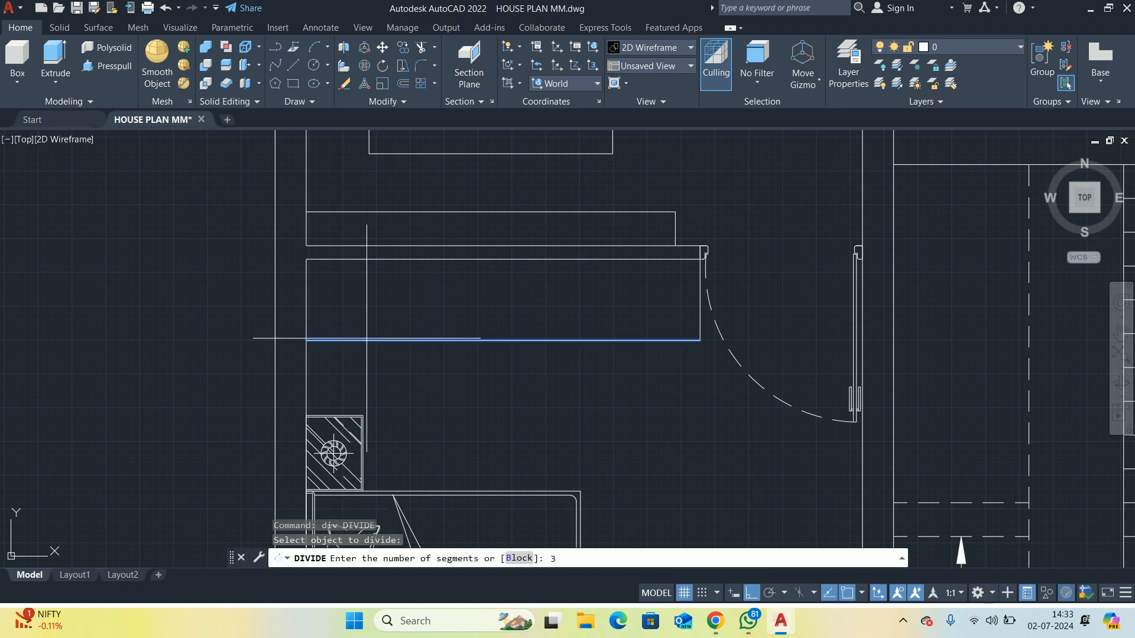
pyautogui.write('3')
pyautogui.press('Escape')
pyautogui.press('Escape')
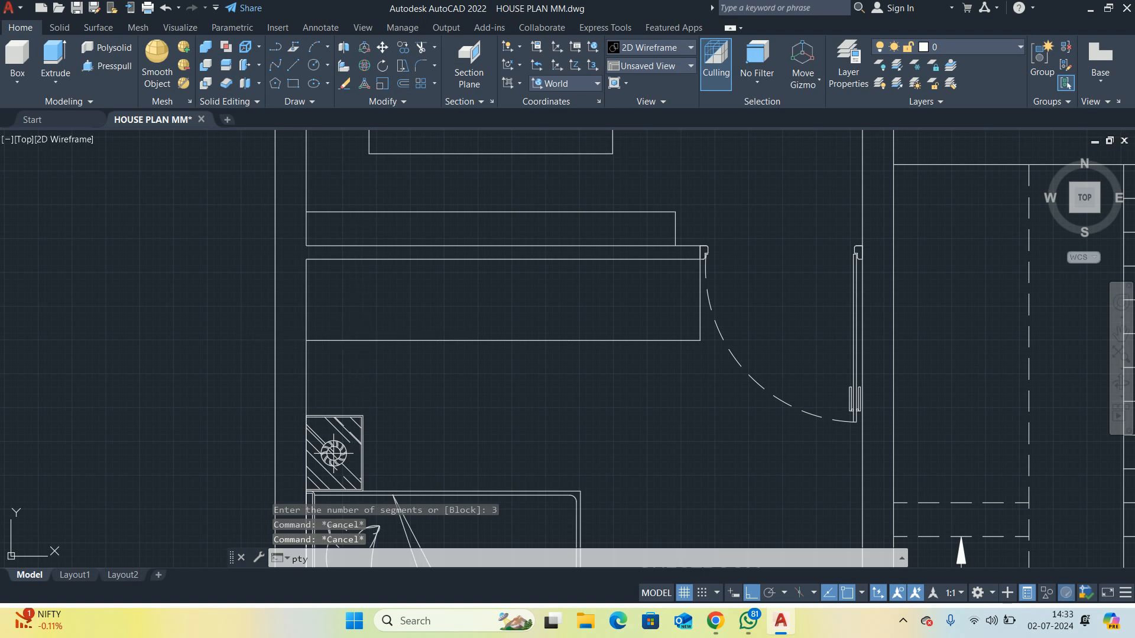
# Set the point display style to the X marker, with size relative to the screen
pyautogui.write('pty')
pyautogui.press('Return')
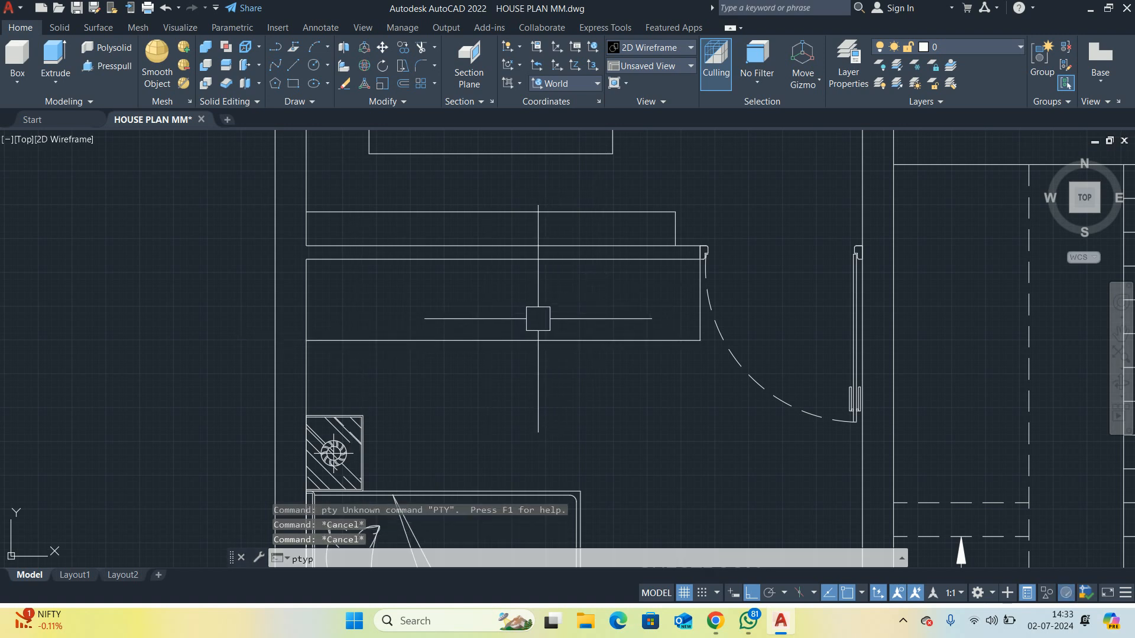
pyautogui.press('Return')
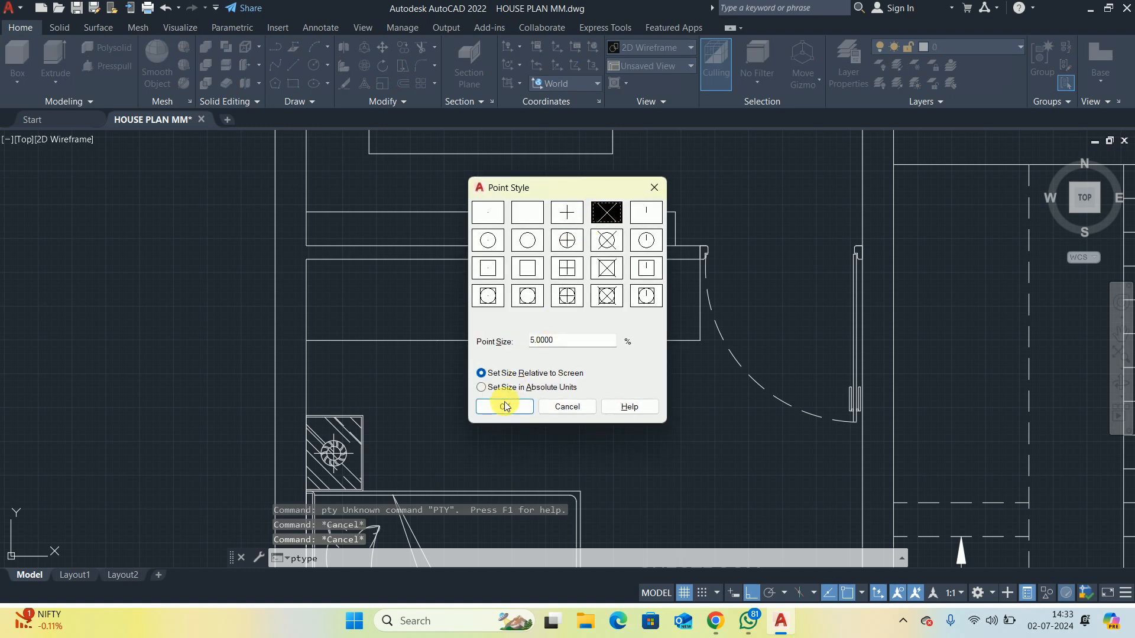
pyautogui.click(506, 407)
# Measure the guestroom unit's first front segment, from the wall to the first point marker, with a temporary linear dimension
pyautogui.write('d')
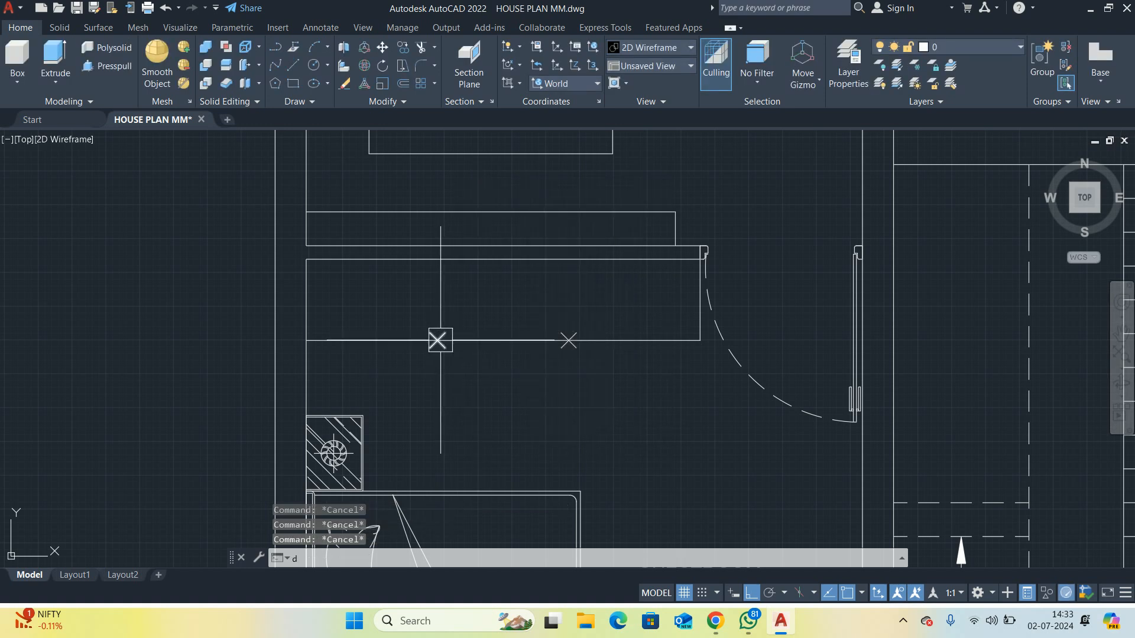
pyautogui.write('li')
pyautogui.press('Return')
pyautogui.click(307, 340)
pyautogui.click(438, 340)
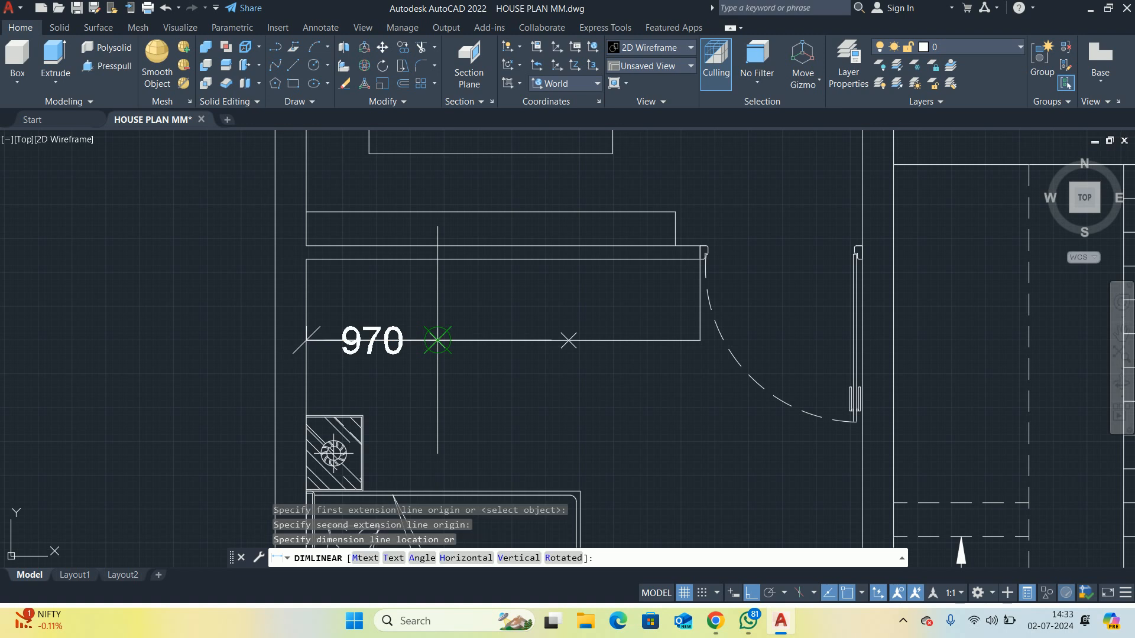
pyautogui.press('Escape')
# Measure the middle and last segments of the guestroom unit's front line with temporary linear dimensions
pyautogui.press('Return')
pyautogui.click(436, 340)
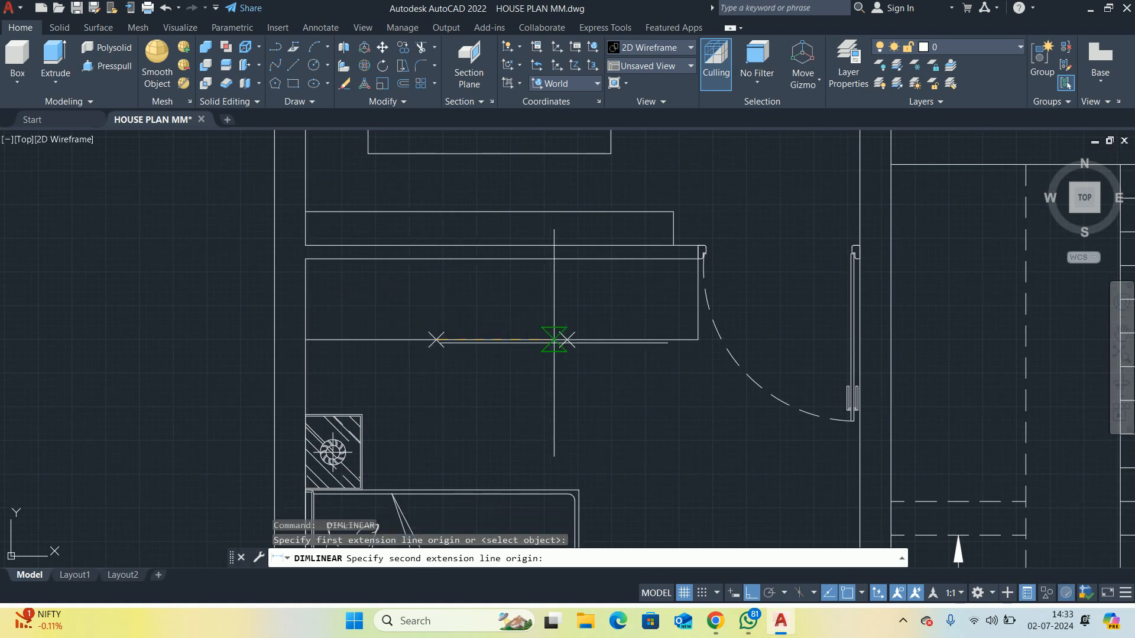
pyautogui.click(554, 340)
pyautogui.press('Escape')
pyautogui.press('Return')
pyautogui.click(567, 340)
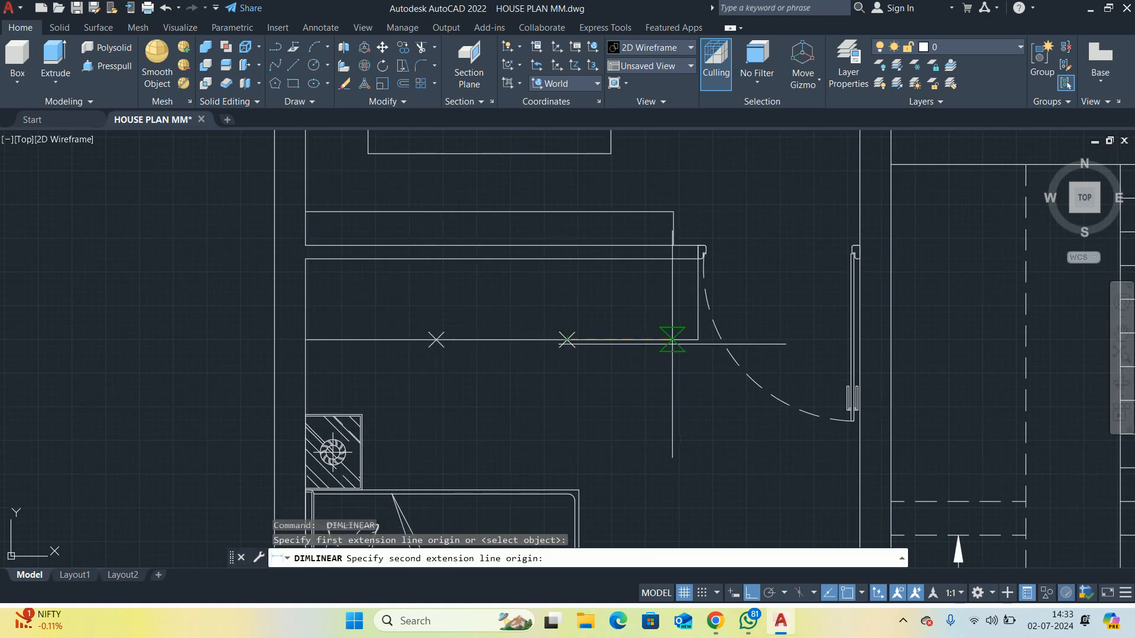
pyautogui.click(672, 340)
pyautogui.press('Escape')
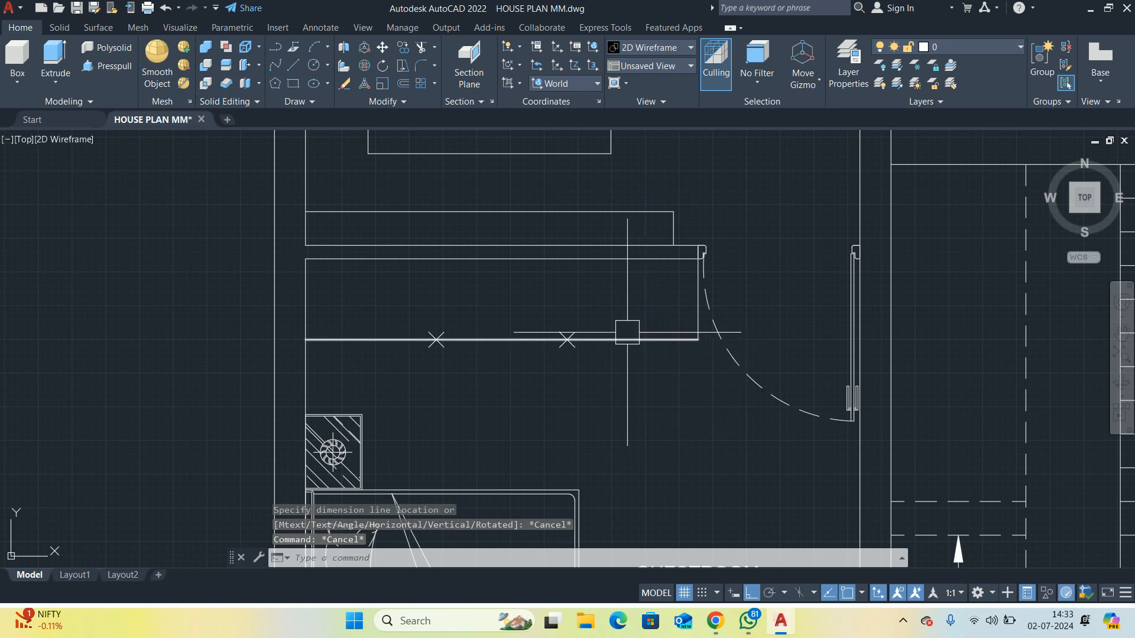
# Erase the two point markers from the front line of the guestroom unit
pyautogui.click(385, 296)
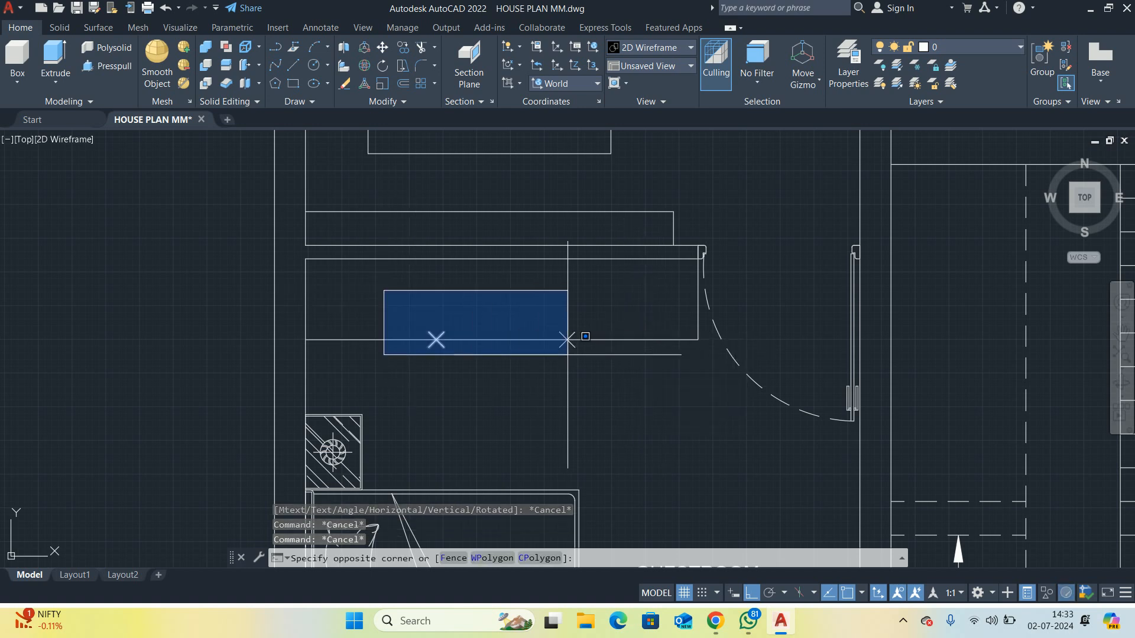
pyautogui.click(582, 348)
pyautogui.press('Delete')
# Offset the guestroom unit's door-side end line 450 mm inwards to form a divider
pyautogui.write('o')
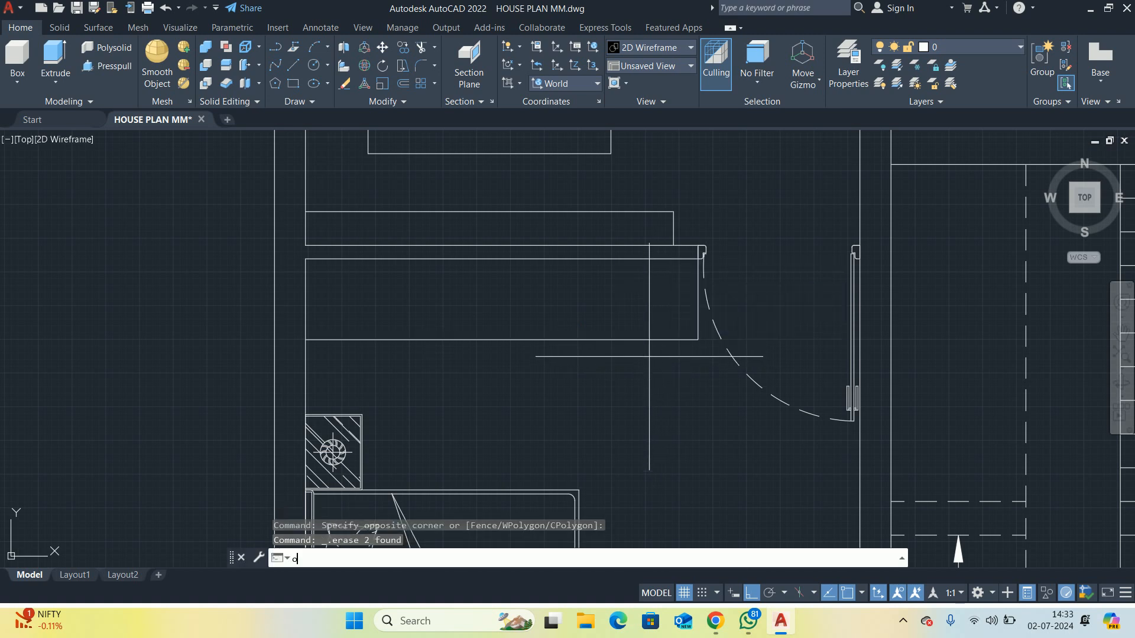
pyautogui.press('Return')
pyautogui.write('450')
pyautogui.press('Return')
pyautogui.click(699, 310)
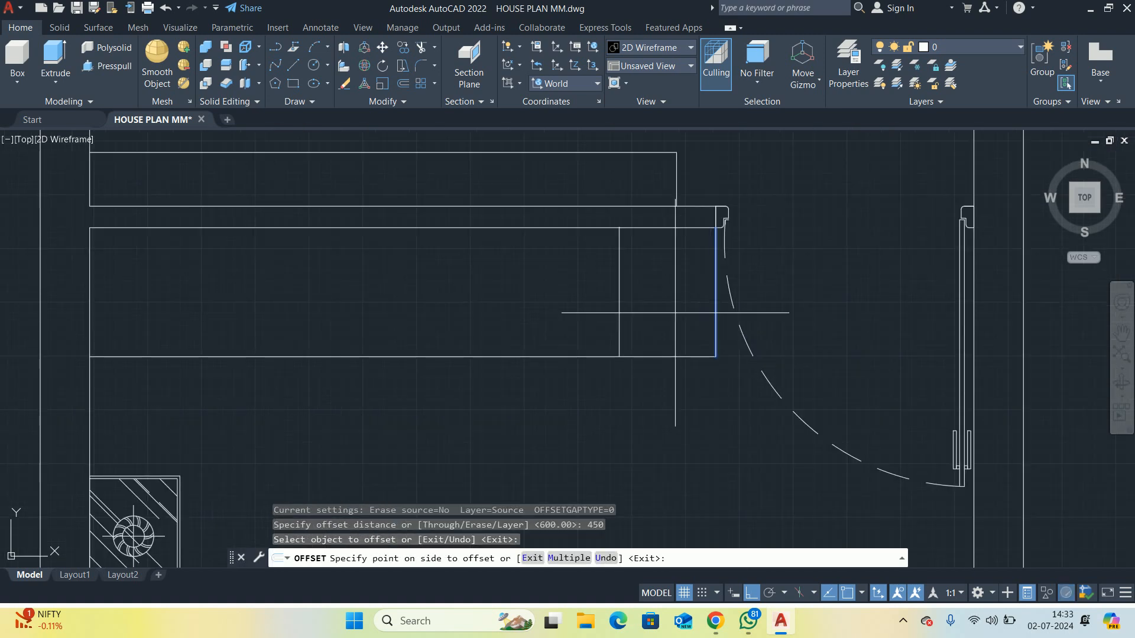
pyautogui.click(682, 316)
pyautogui.press('Escape')
pyautogui.press('Escape')
pyautogui.press('Escape')
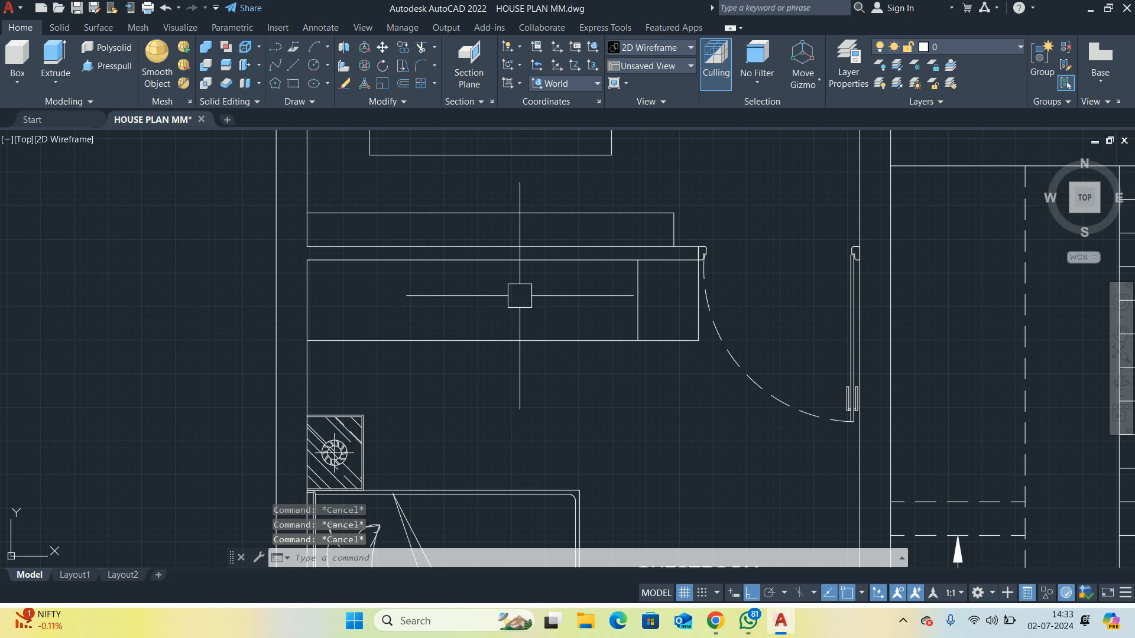
# Measure the rest of the guestroom unit, from the outer wall to the new divider, with a temporary linear dimension
pyautogui.write('dli')
pyautogui.press('Return')
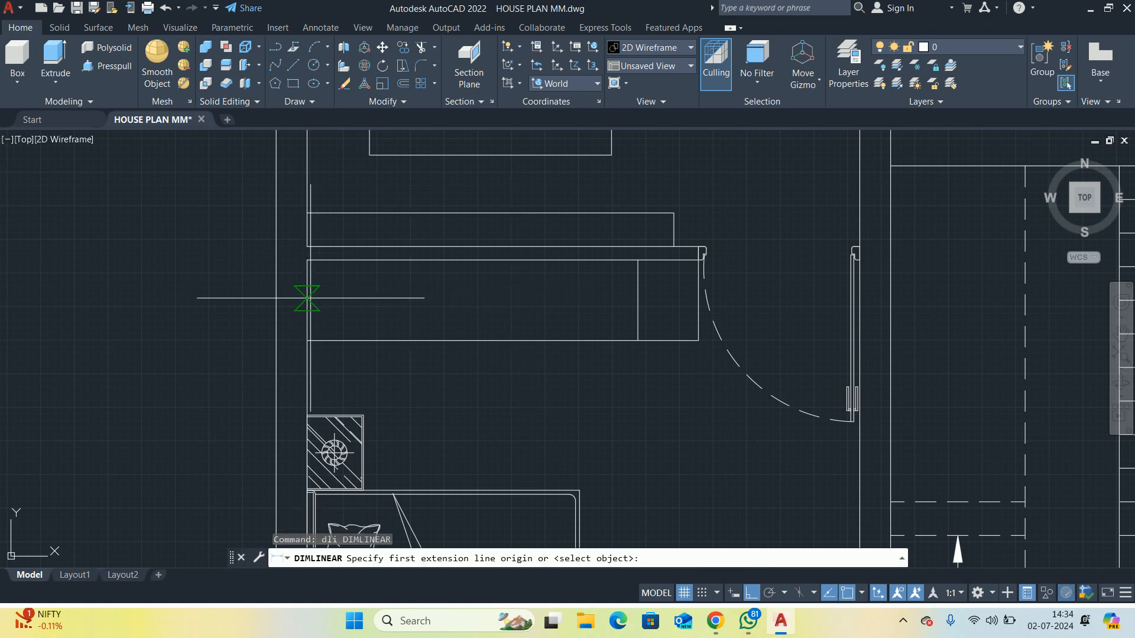
pyautogui.click(308, 298)
pyautogui.click(638, 299)
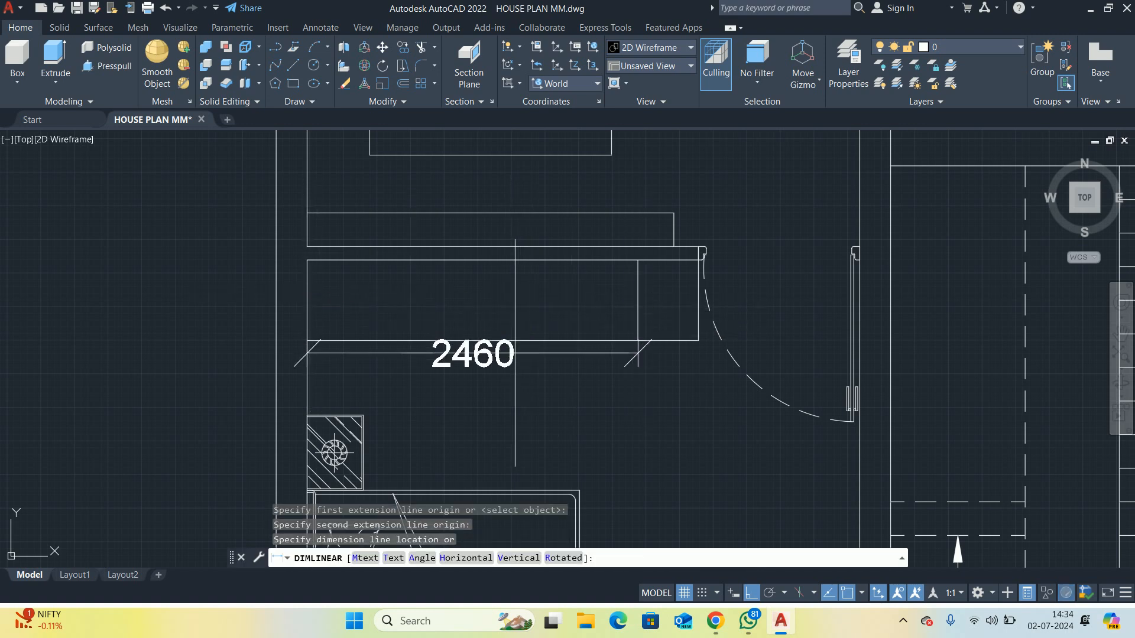
pyautogui.press('Escape')
pyautogui.press('Escape')
pyautogui.press('Escape')
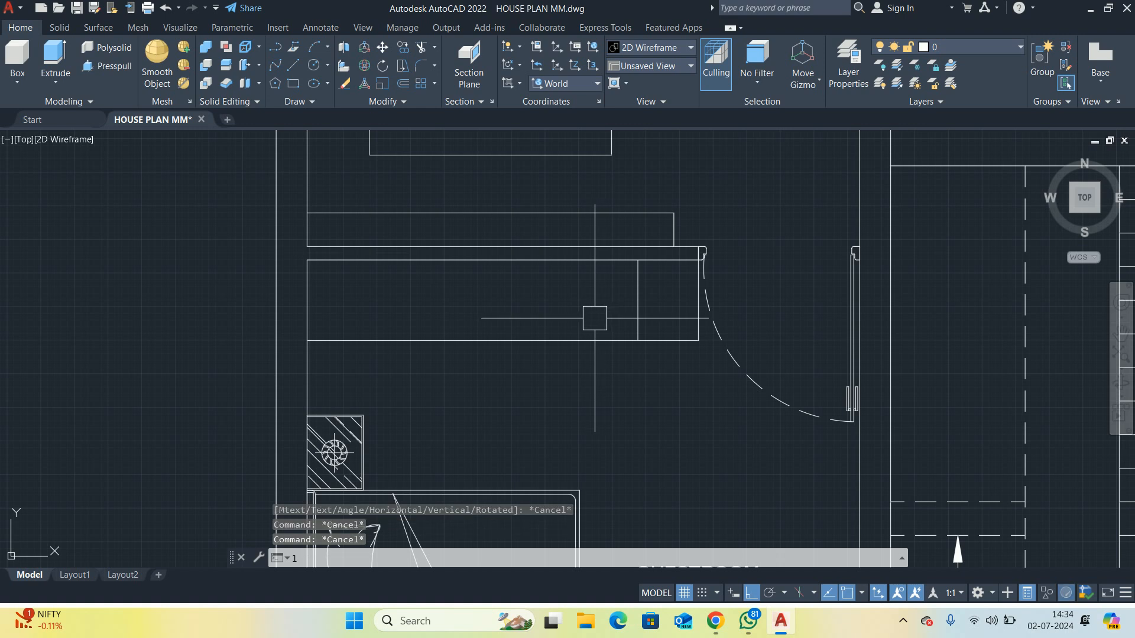
pyautogui.write('l')
pyautogui.press('Escape')
pyautogui.press('Escape')
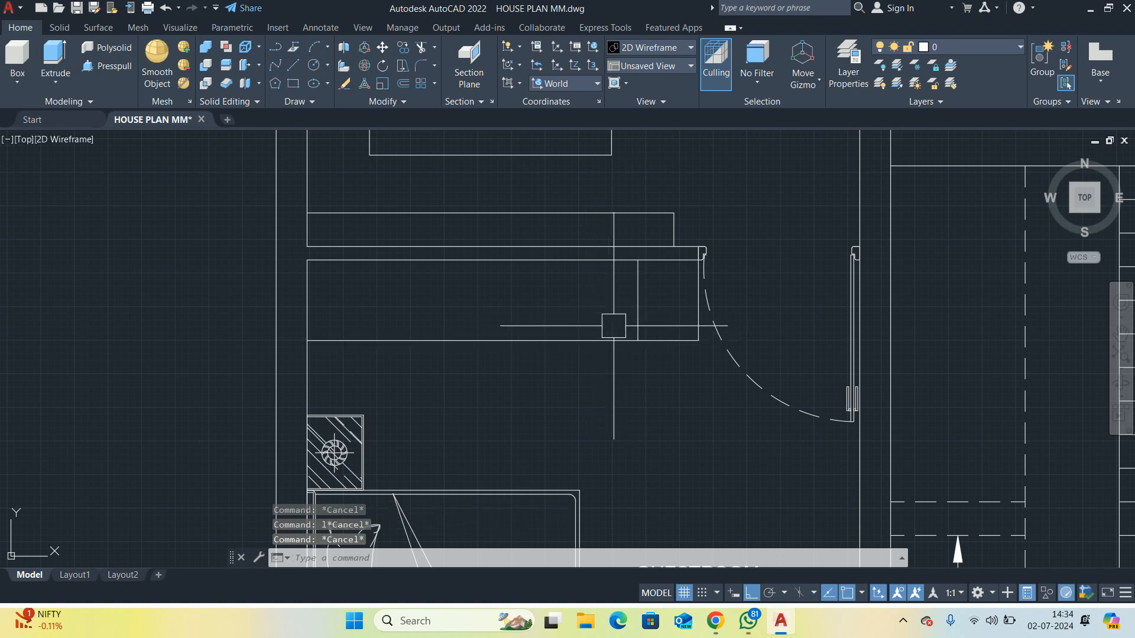
# Offset the outer wall's inner line 1230 mm into the guestroom unit to create a second divider
pyautogui.write('o')
pyautogui.press('Return')
pyautogui.write('123')
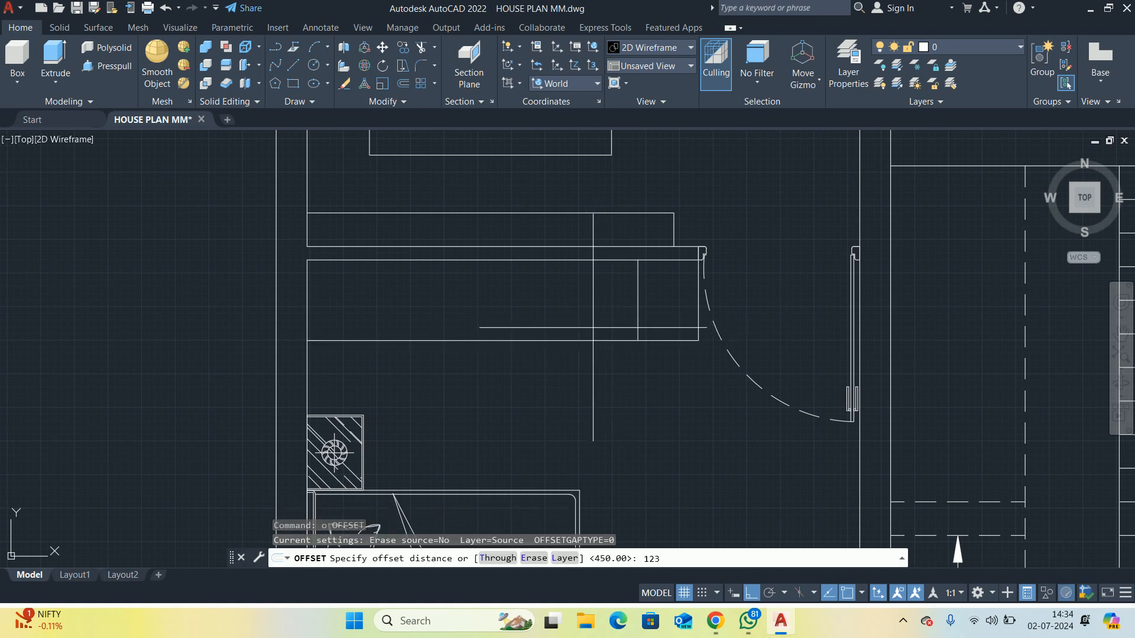
pyautogui.write('0')
pyautogui.press('Return')
pyautogui.click(309, 300)
pyautogui.click(464, 307)
pyautogui.press('Return')
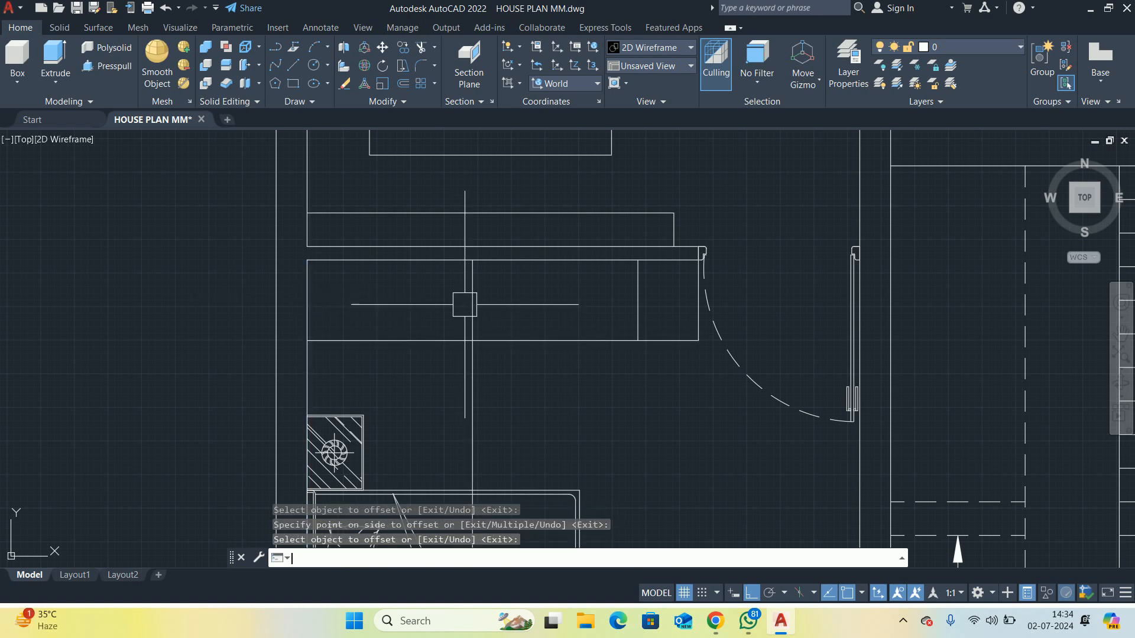
pyautogui.press('Escape')
# Trim the second divider line where it overshoots the front line of the guestroom unit
pyautogui.scroll(3, 472, 348)
pyautogui.moveTo(486, 332); pyautogui.dragTo(476, 452, button='middle')
pyautogui.press('Escape')
pyautogui.press('Escape')
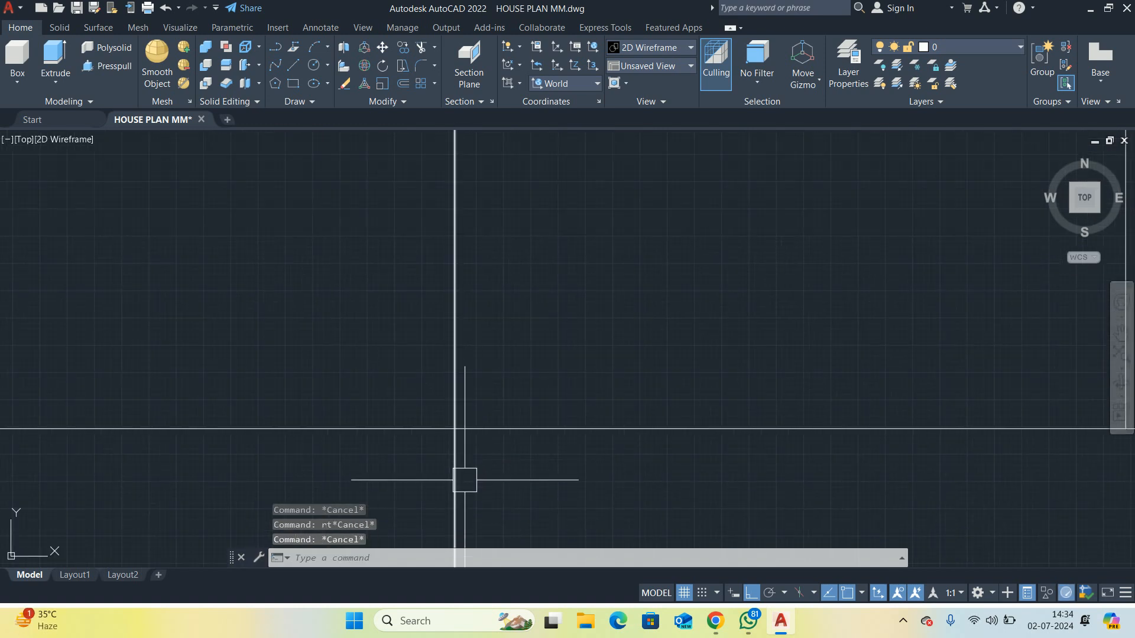
pyautogui.write('tr')
pyautogui.press('Return')
pyautogui.press('Escape')
pyautogui.scroll(-4, 460, 484)
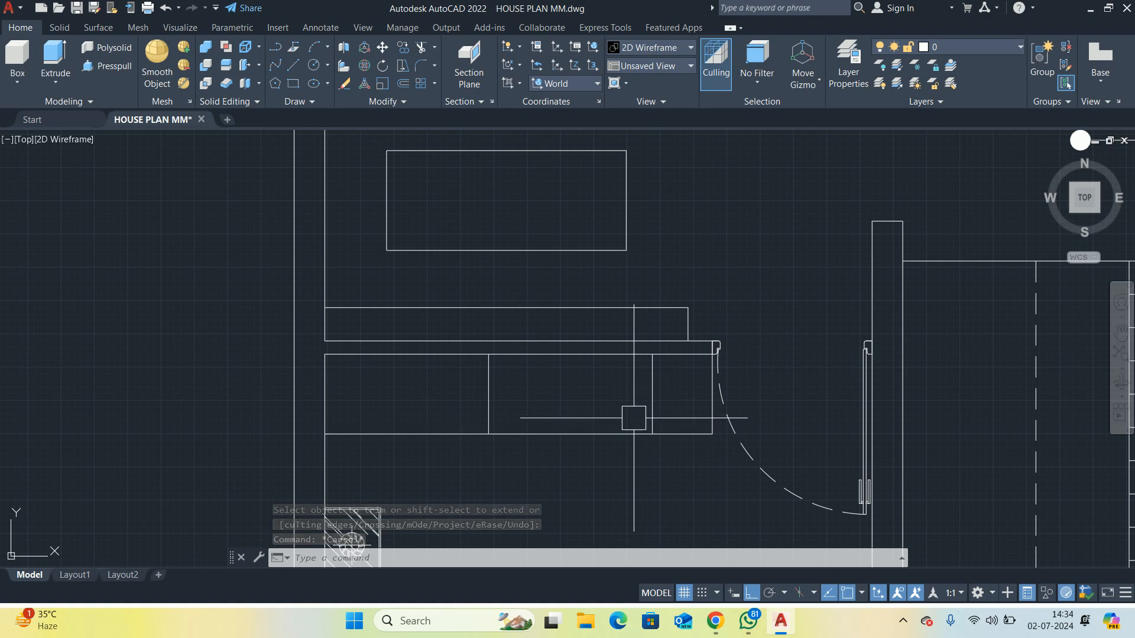
# Measure the vertical gap between the ends of the guestroom's two open door leaves, leaving no dimension in the drawing
pyautogui.scroll(-4, 630, 422)
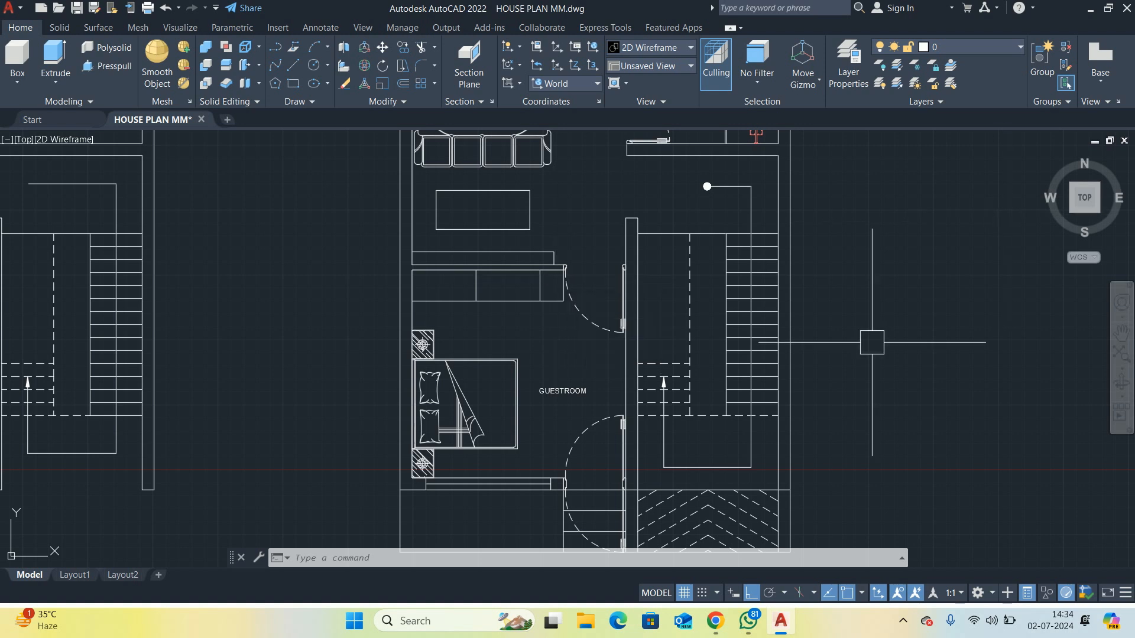
pyautogui.write('dli')
pyautogui.press('Return')
pyautogui.scroll(5, 583, 355)
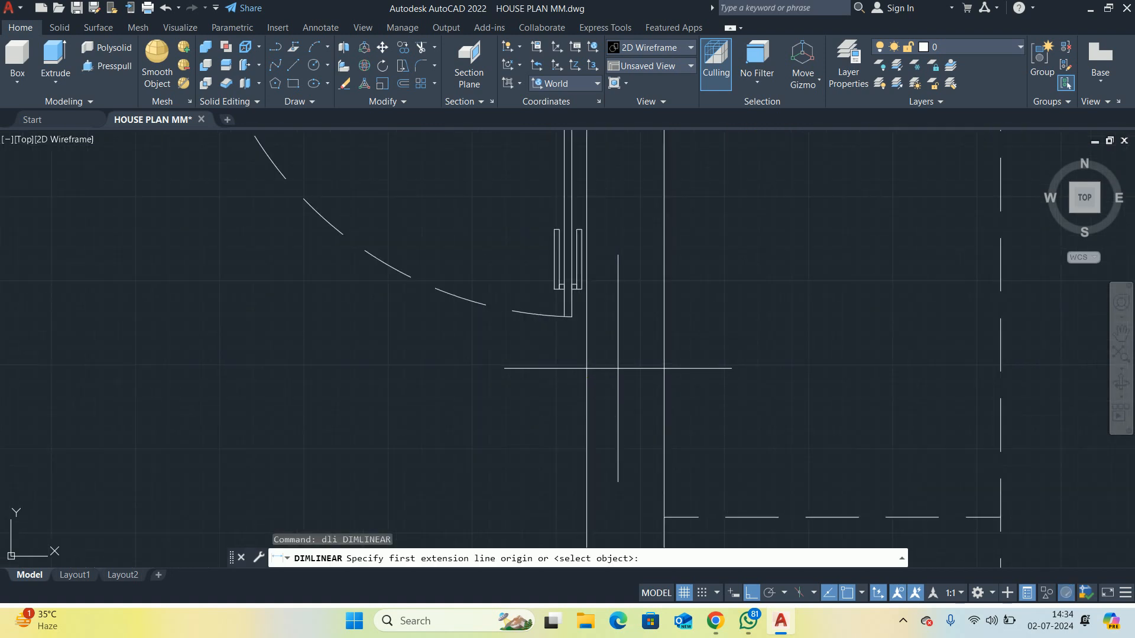
pyautogui.click(575, 317)
pyautogui.scroll(2, 576, 252)
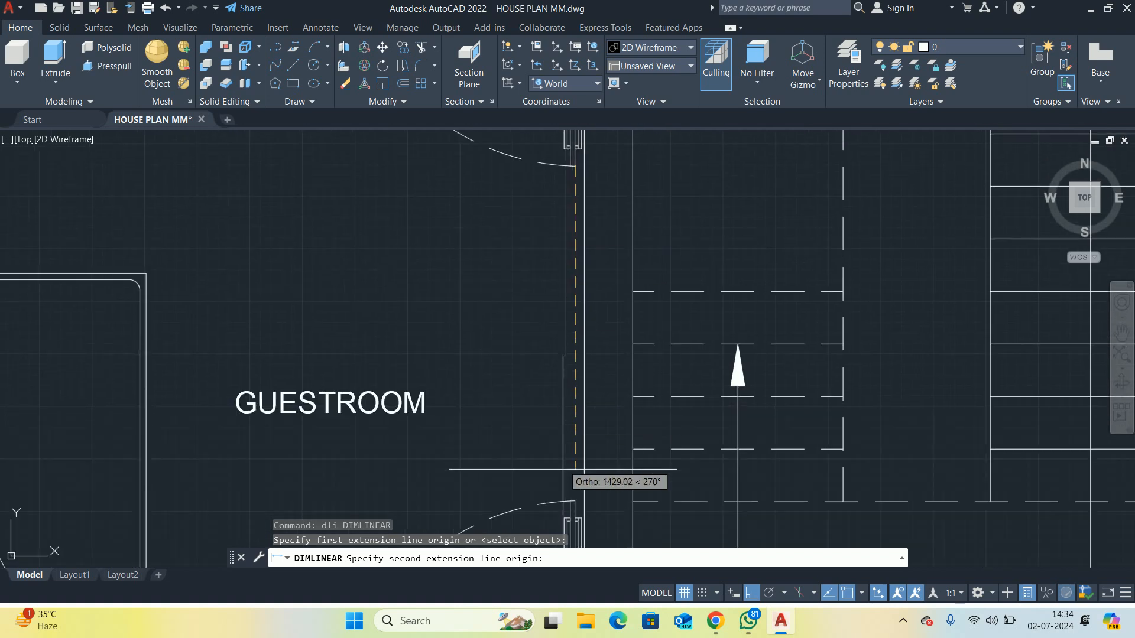
pyautogui.click(572, 502)
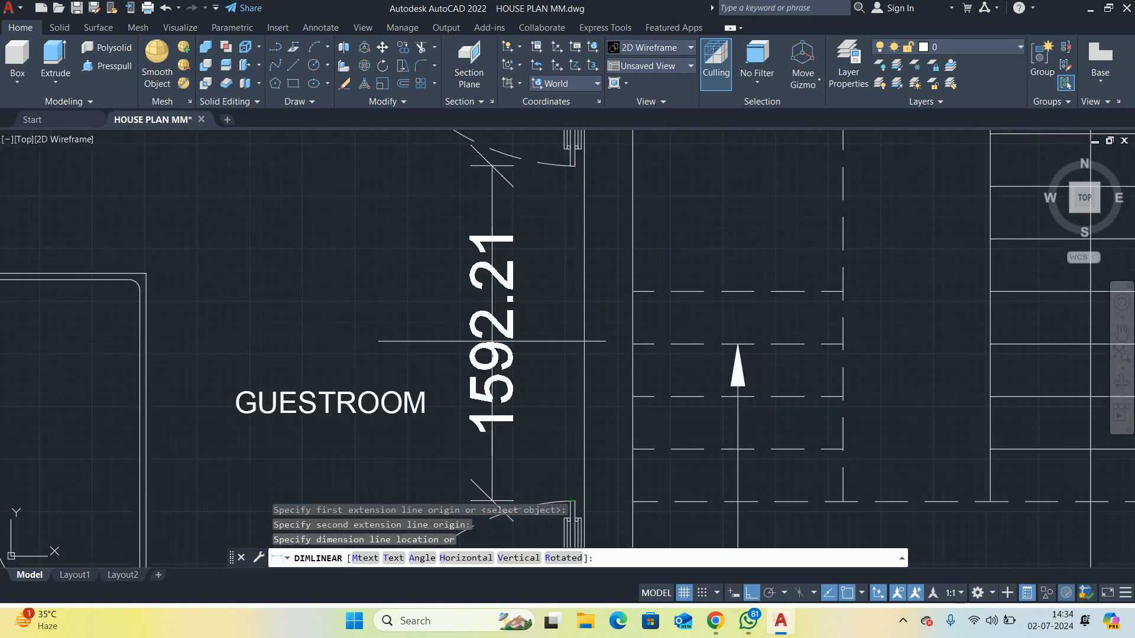
pyautogui.press('Escape')
pyautogui.scroll(-4, 489, 340)
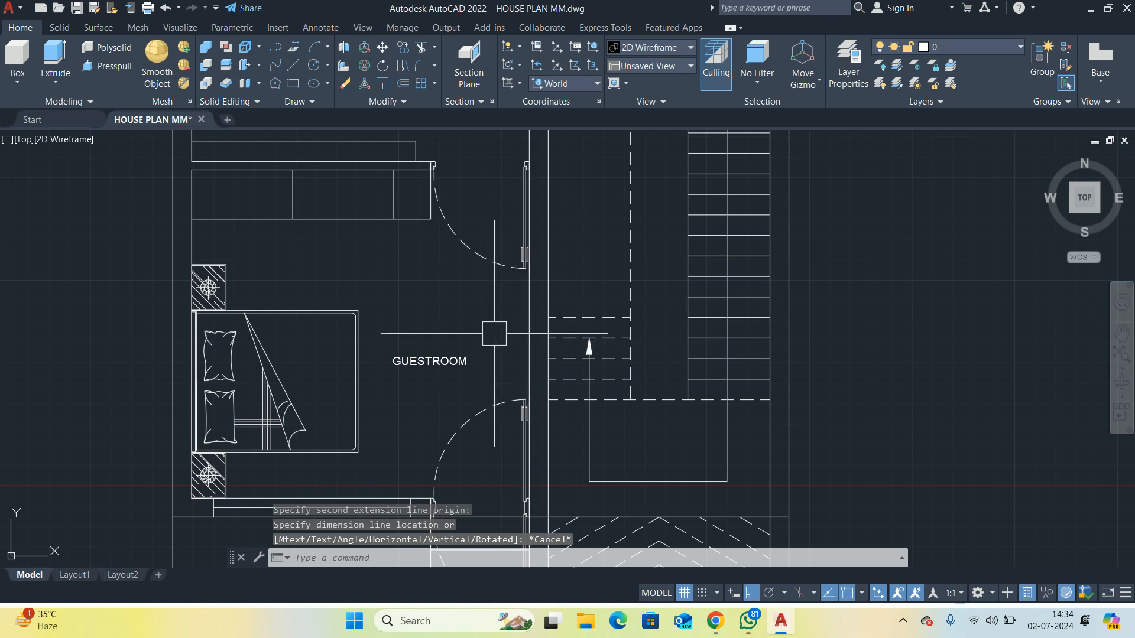
# Move the guestroom bed with its side tables 250 mm up towards the three-section unit
pyautogui.scroll(-1, 497, 345)
pyautogui.press('Escape')
pyautogui.press('Escape')
pyautogui.scroll(-2, 551, 321)
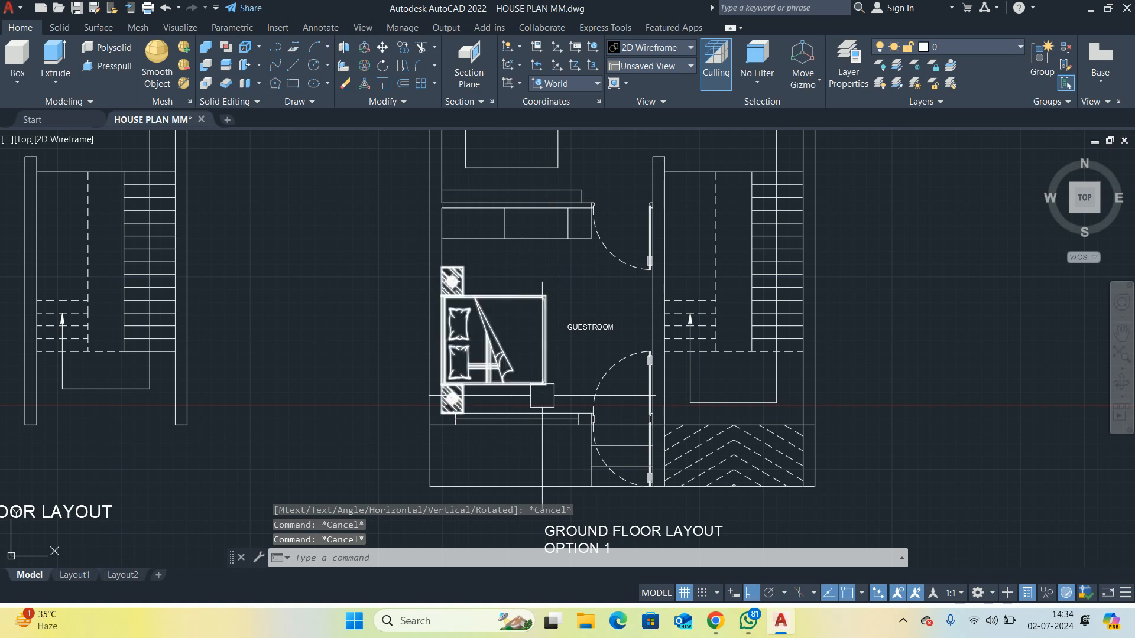
pyautogui.press('Escape')
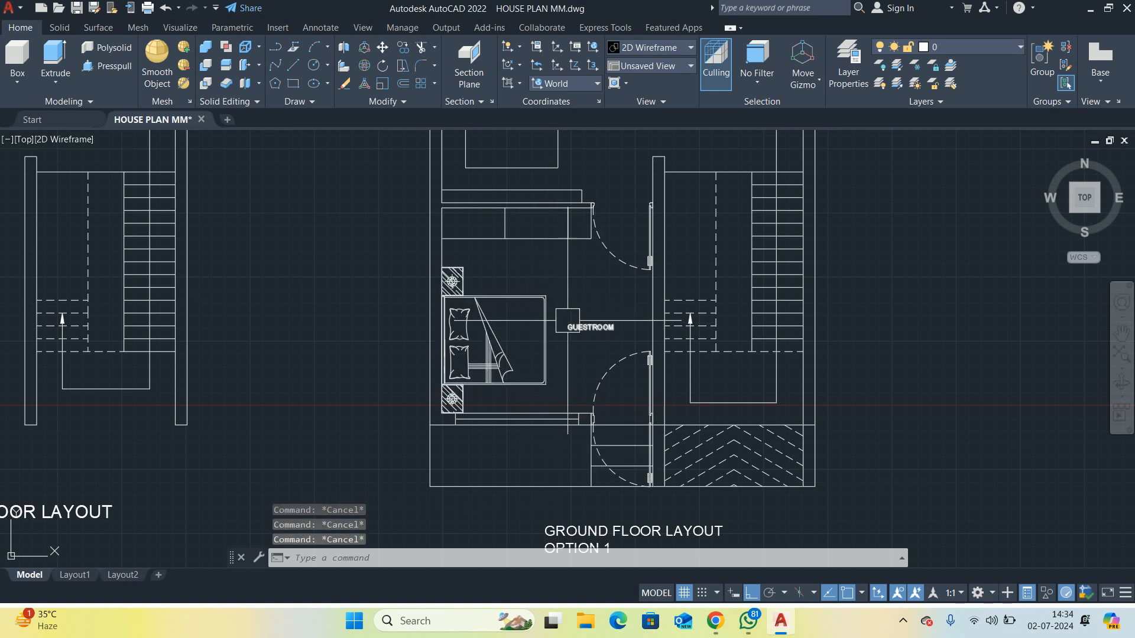
pyautogui.moveTo(569, 326); pyautogui.dragTo(583, 332, button='middle')
pyautogui.write('m')
pyautogui.press('Return')
pyautogui.click(558, 331)
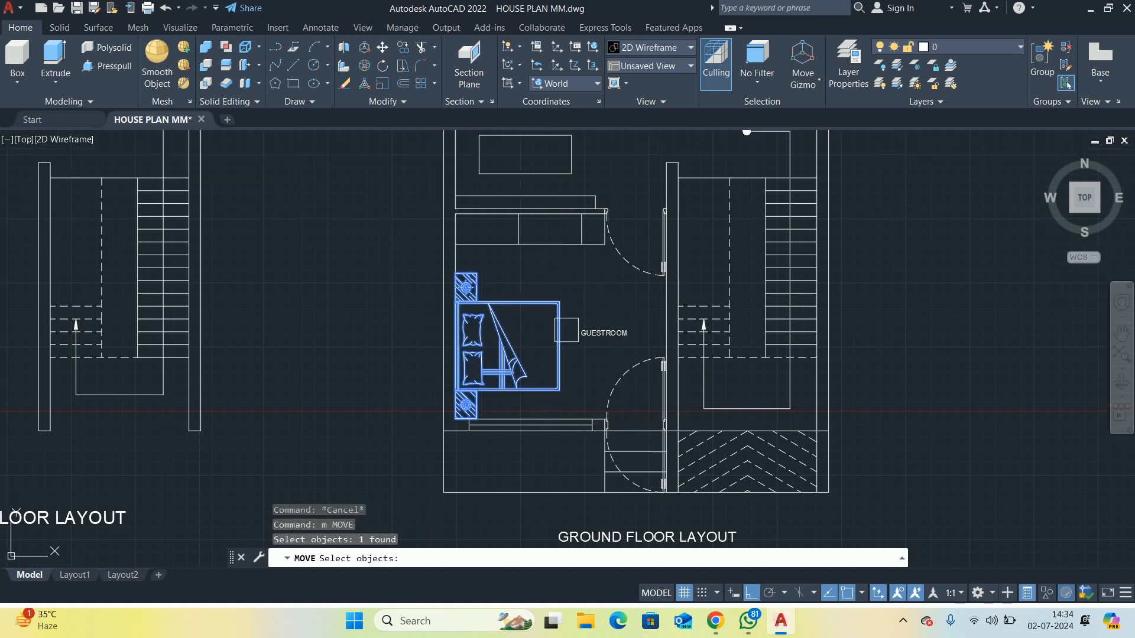
pyautogui.scroll(2, 557, 290)
pyautogui.press('Return')
pyautogui.click(588, 308)
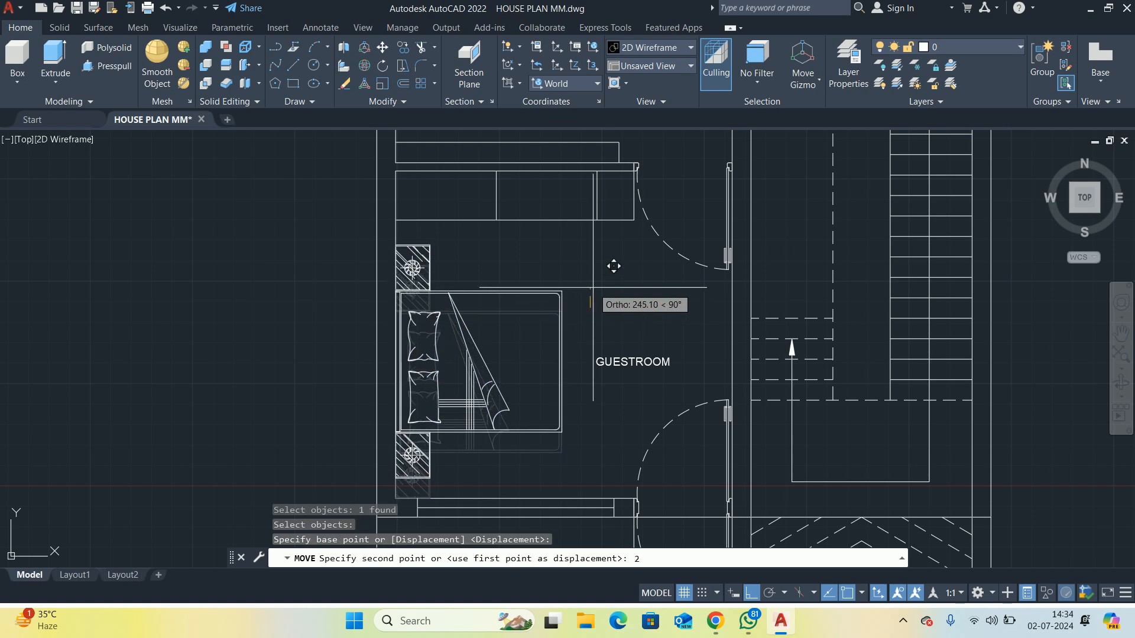
pyautogui.press('Return')
pyautogui.press('Escape')
pyautogui.press('Escape')
# Measure the clearance between the upper side table and the guestroom unit's front line with a temporary linear dimension
pyautogui.scroll(-2, 567, 301)
pyautogui.moveTo(563, 312); pyautogui.dragTo(495, 336, button='middle')
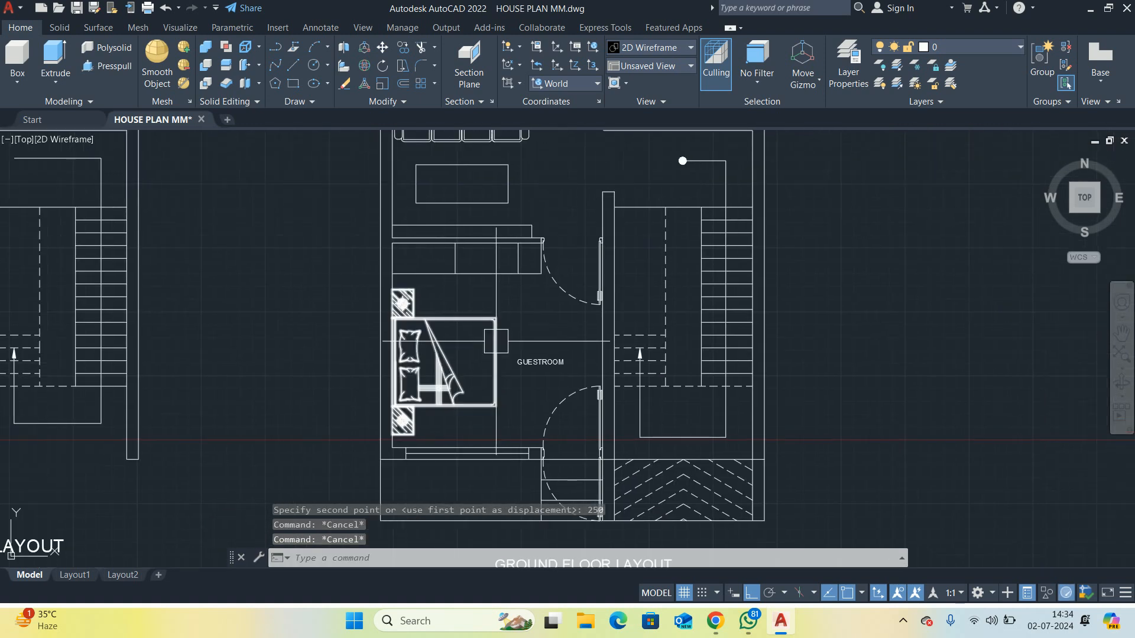
pyautogui.scroll(2, 398, 325)
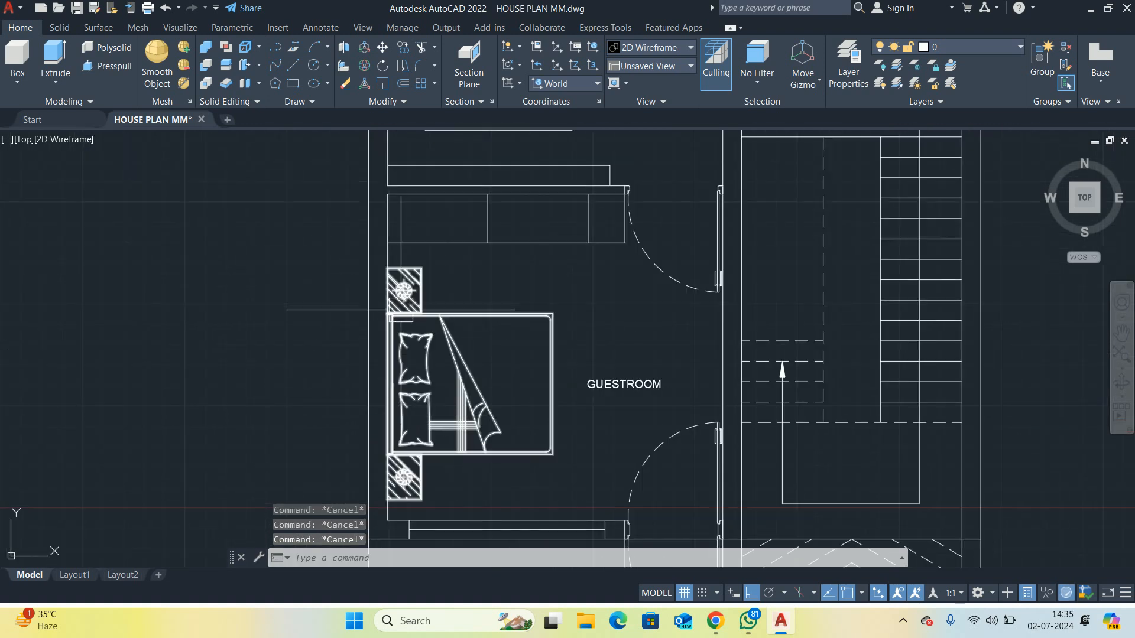
pyautogui.moveTo(416, 285); pyautogui.dragTo(424, 356, button='middle')
pyautogui.write('dli')
pyautogui.press('Return')
pyautogui.scroll(2, 410, 333)
pyautogui.click(393, 345)
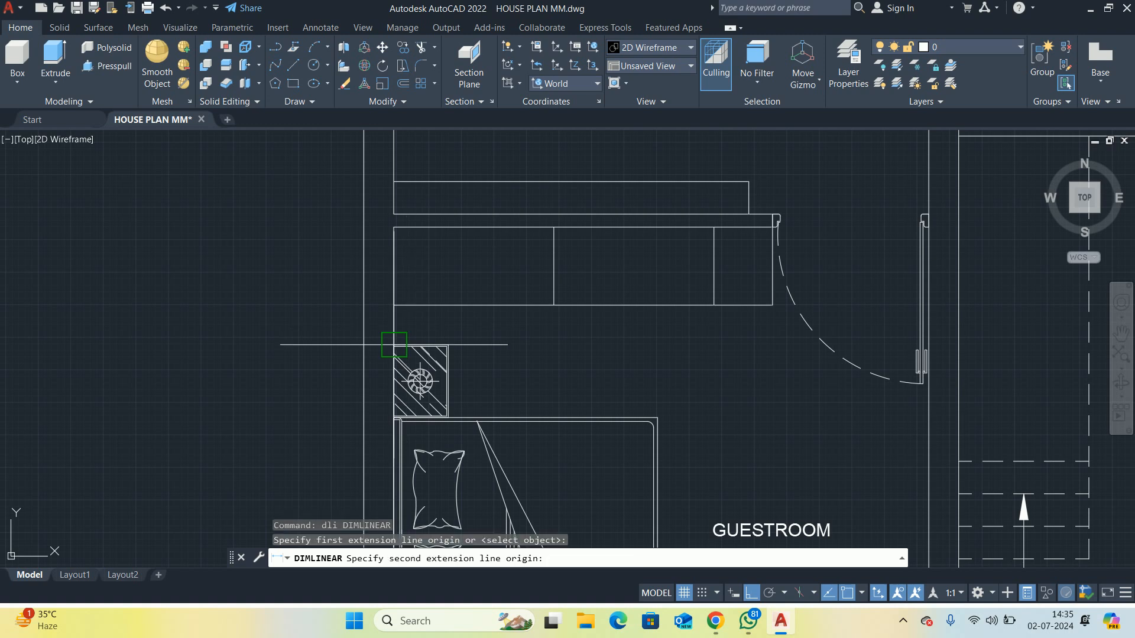
pyautogui.click(394, 305)
pyautogui.press('Escape')
pyautogui.press('Escape')
pyautogui.press('Escape')
pyautogui.scroll(-6, 446, 382)
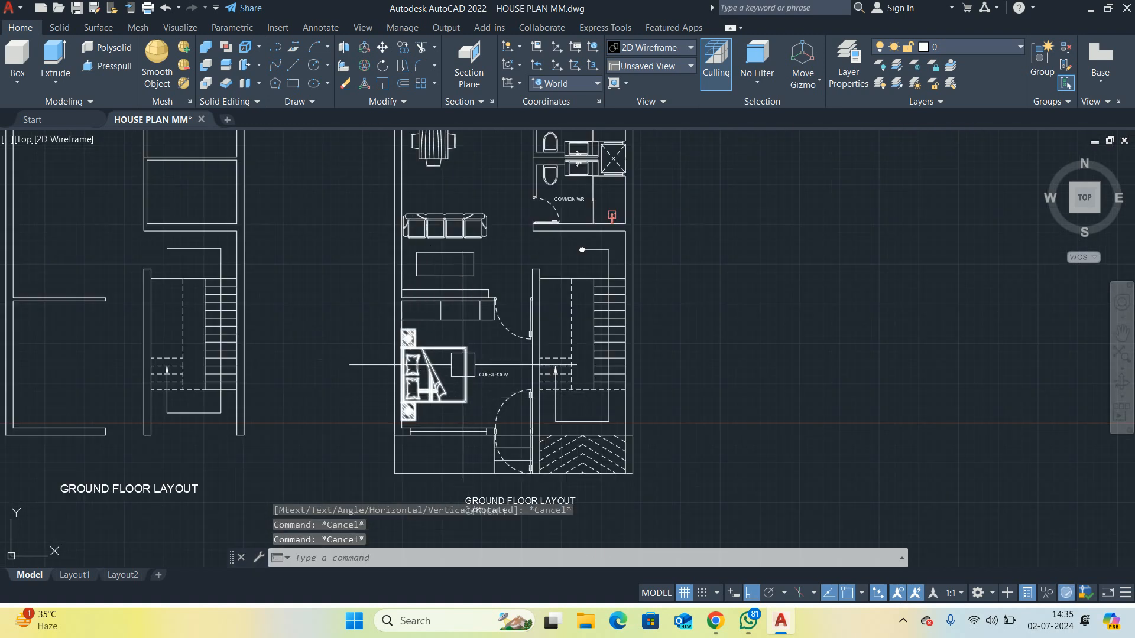
# Move the guestroom bed with its side tables another 25 mm up towards the unit
pyautogui.write('m')
pyautogui.press('Return')
pyautogui.click(464, 354)
pyautogui.press('Return')
pyautogui.scroll(3, 467, 344)
pyautogui.click(489, 354)
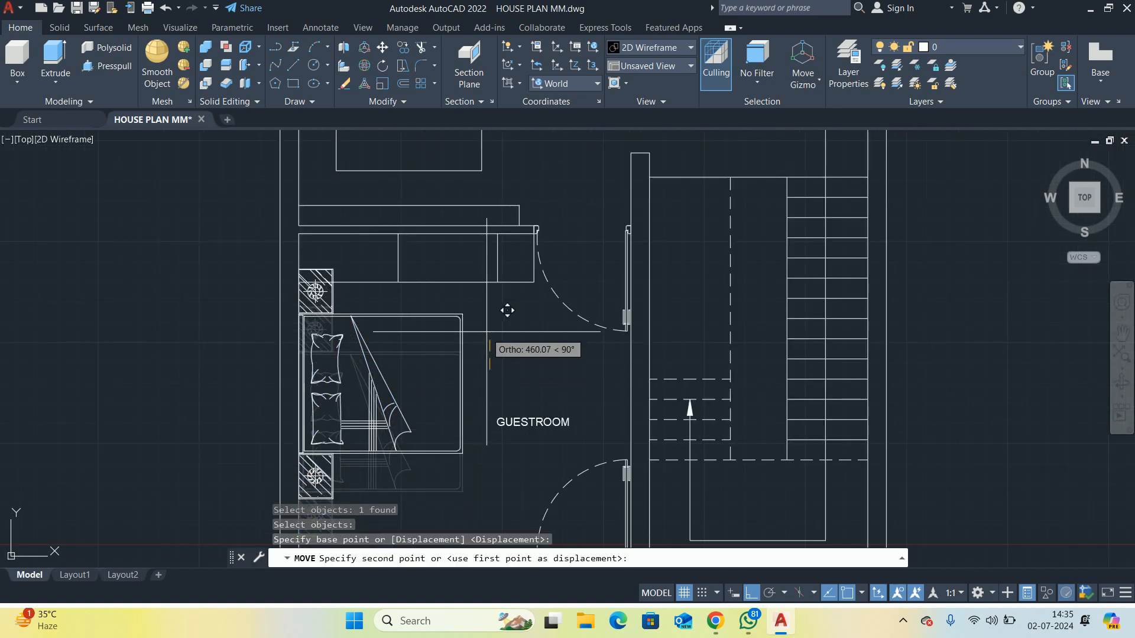
pyautogui.write('5')
pyautogui.press('Escape')
pyautogui.scroll(-4, 479, 331)
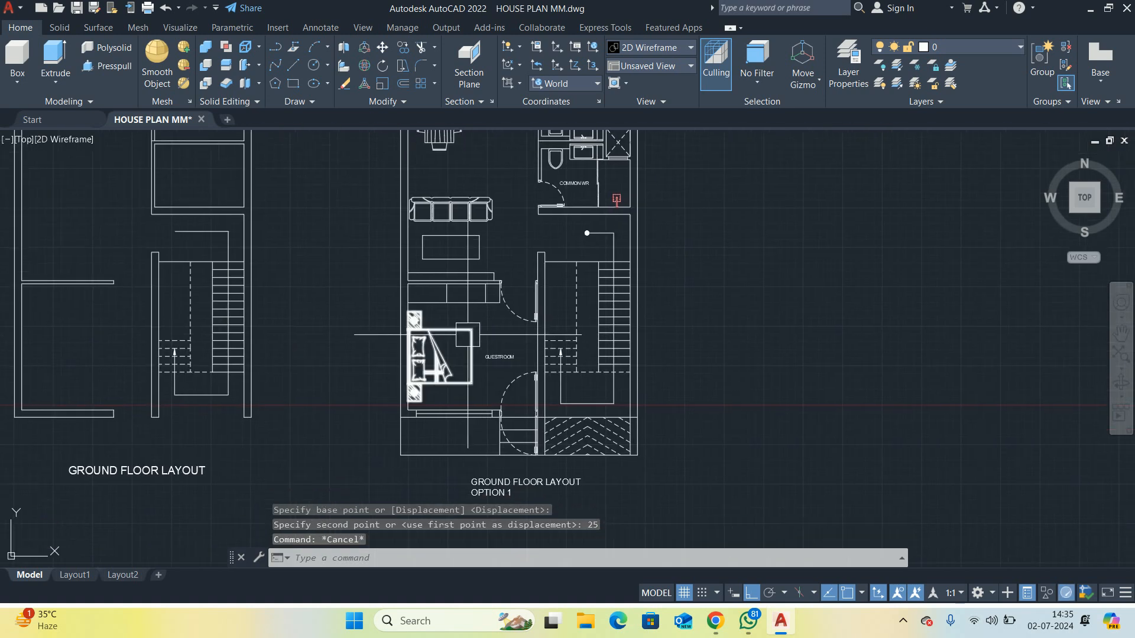
pyautogui.moveTo(471, 331); pyautogui.dragTo(518, 389, button='middle')
pyautogui.press('Escape')
pyautogui.press('Escape')
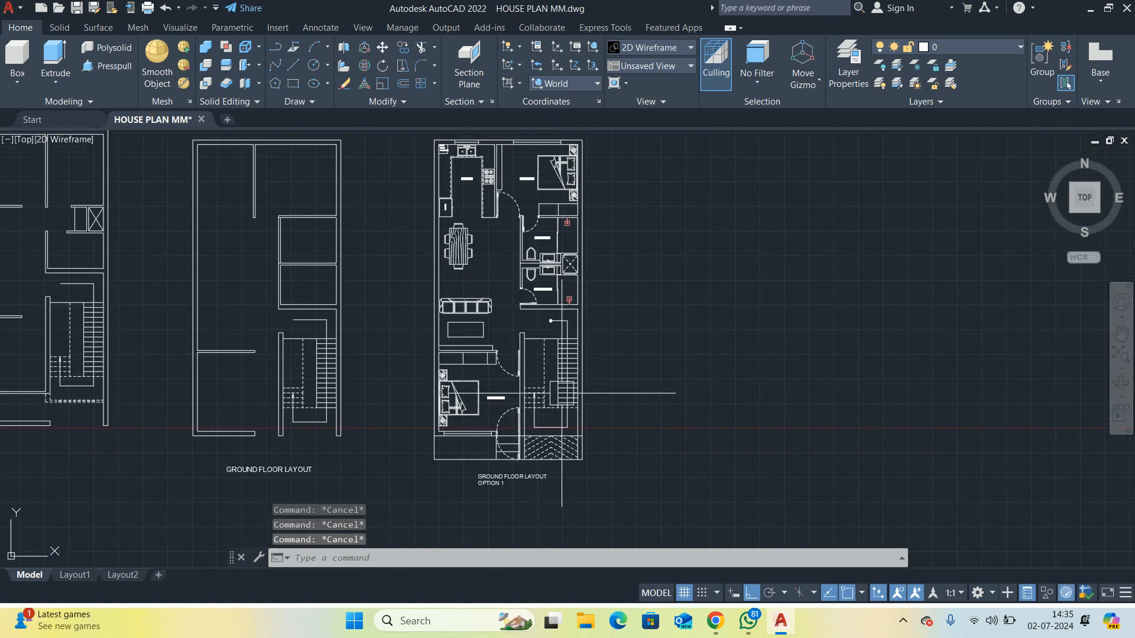
pyautogui.moveTo(545, 400); pyautogui.dragTo(549, 399, button='middle')
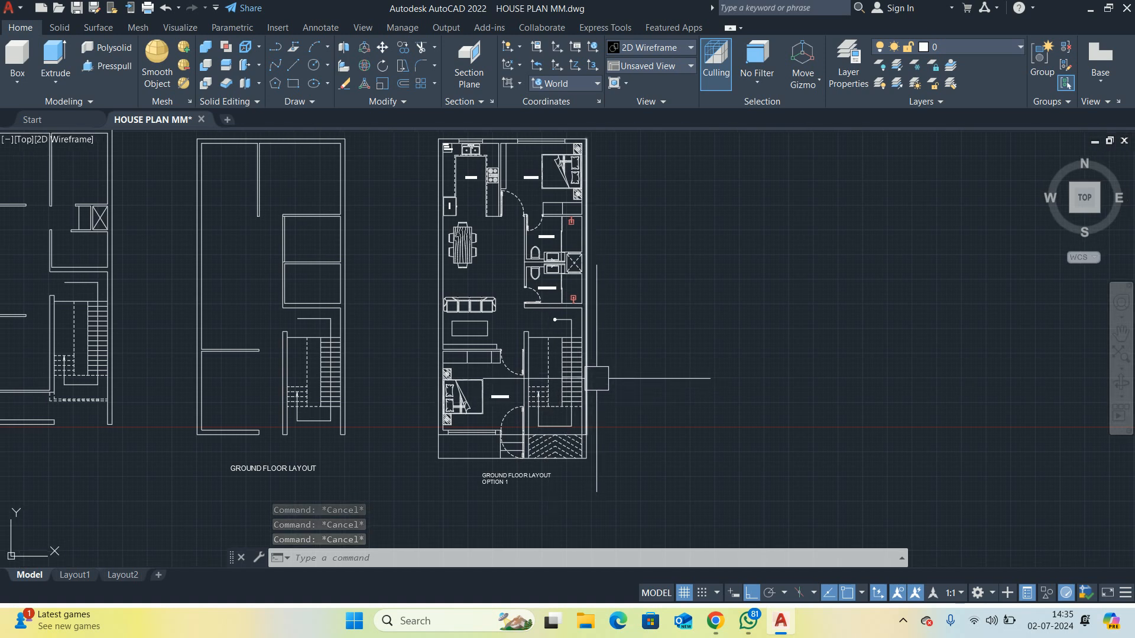
pyautogui.moveTo(565, 349); pyautogui.dragTo(562, 383, button='middle')
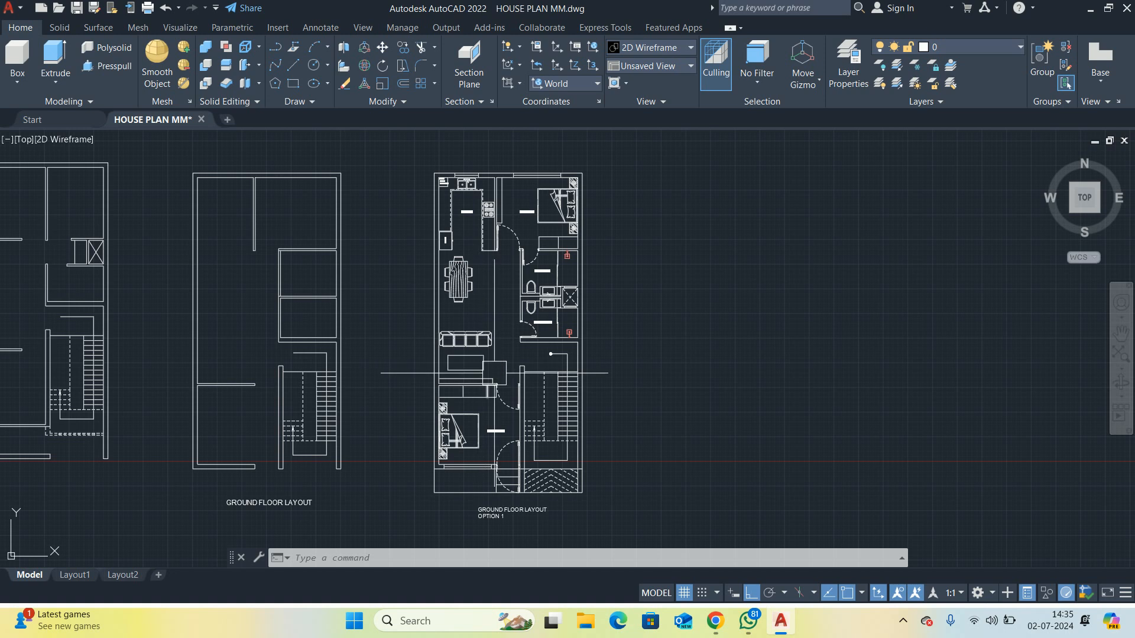
# Create a new layer named A-PLAN-BRICK WALL-230 MM
pyautogui.moveTo(497, 372); pyautogui.dragTo(491, 358, button='middle')
pyautogui.write('la')
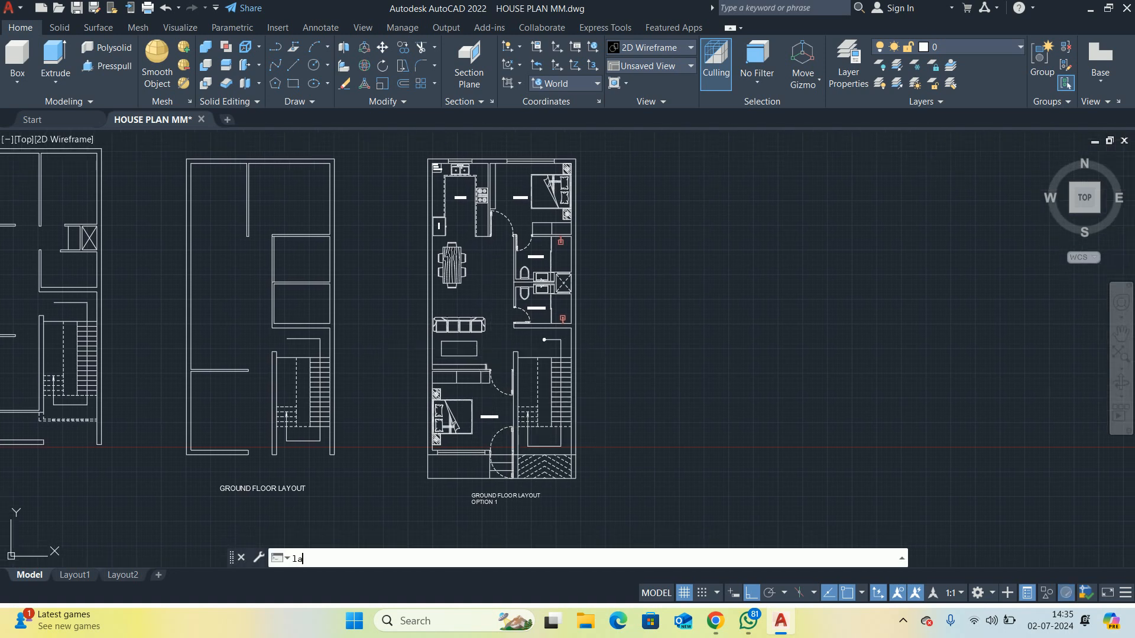
pyautogui.press('Return')
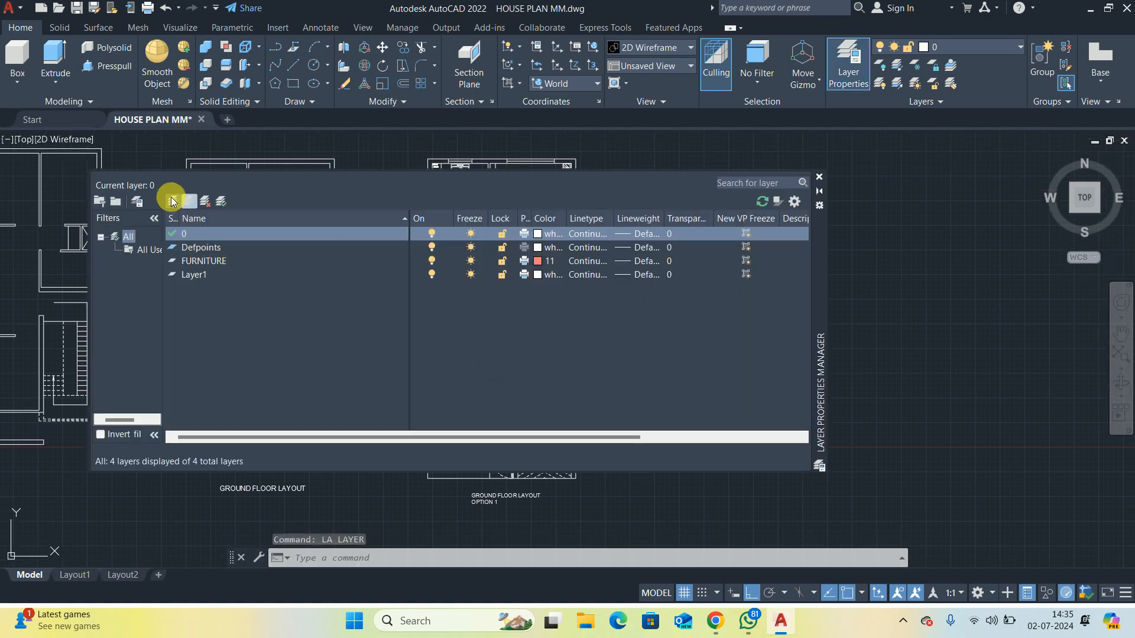
pyautogui.click(172, 201)
pyautogui.write('a-')
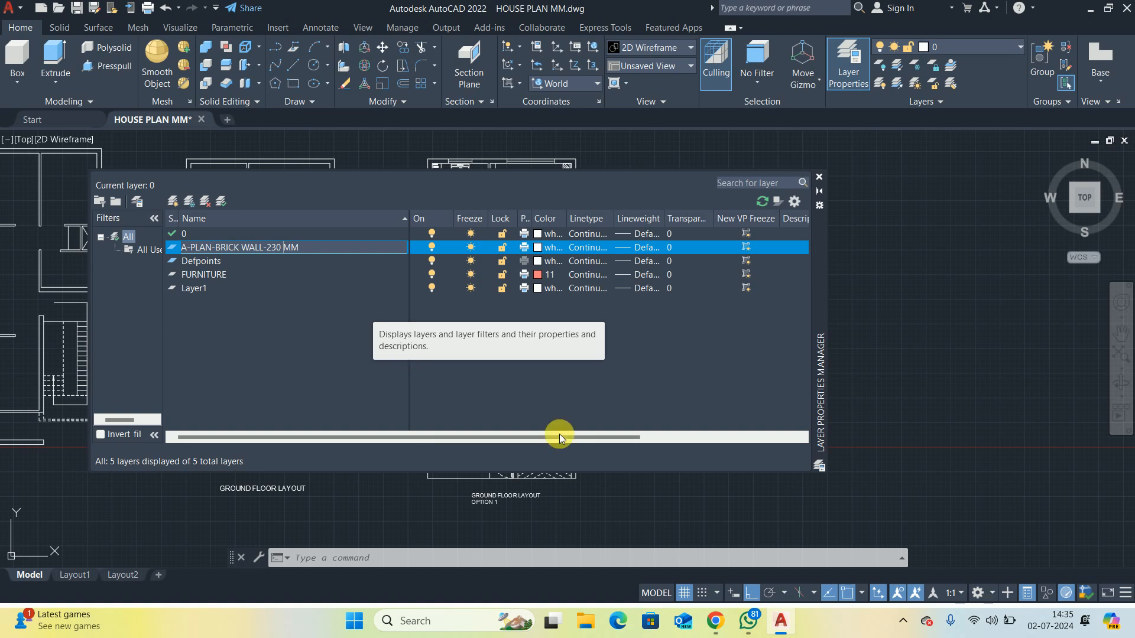
# Set the A-PLAN-BRICK WALL-230 MM layer's colour to red and make it the current layer
pyautogui.click(538, 247)
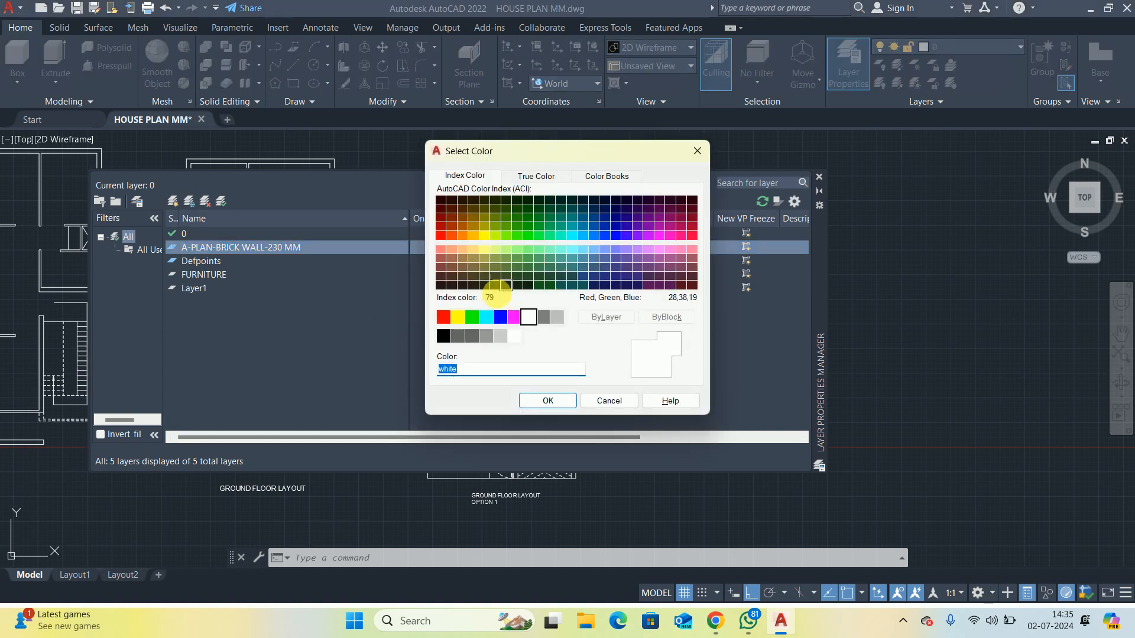
pyautogui.click(442, 319)
pyautogui.click(538, 400)
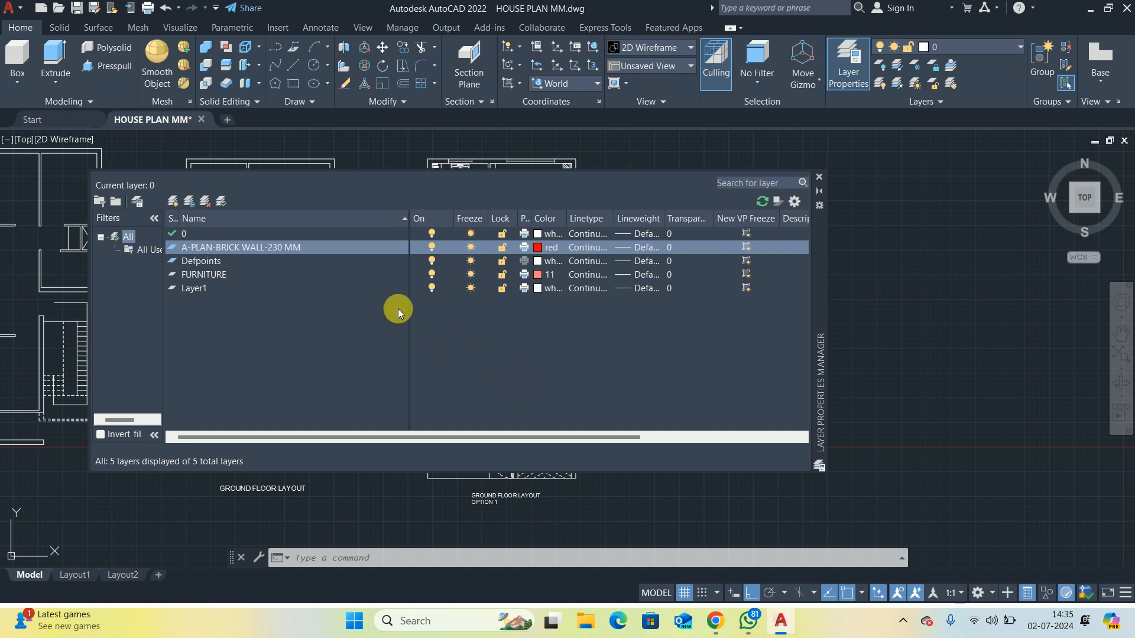
pyautogui.doubleClick(190, 249)
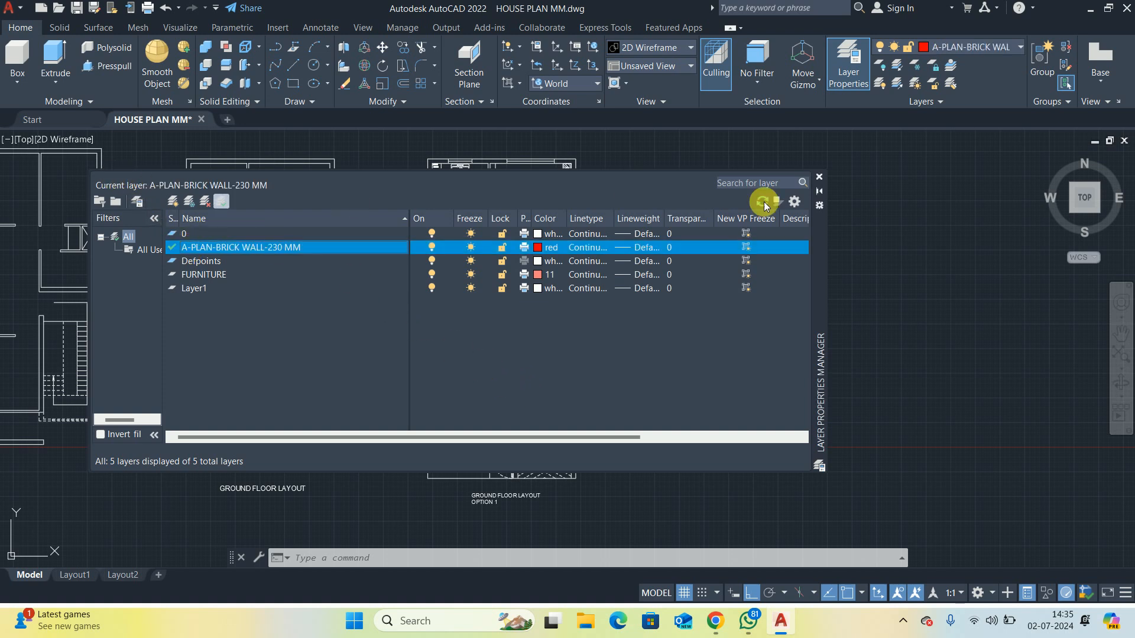
pyautogui.click(818, 177)
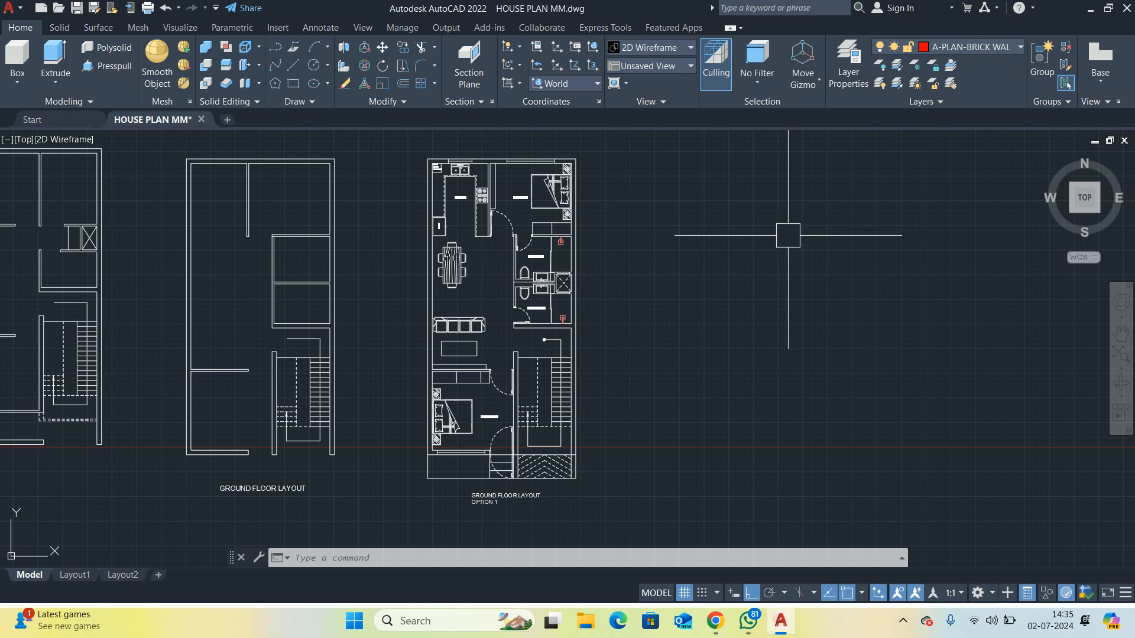
# Draw a vertical sample line on the current layer in the empty area beside the Option 1 plan
pyautogui.write('l')
pyautogui.press('Return')
pyautogui.click(679, 248)
pyautogui.click(647, 388)
pyautogui.press('Escape')
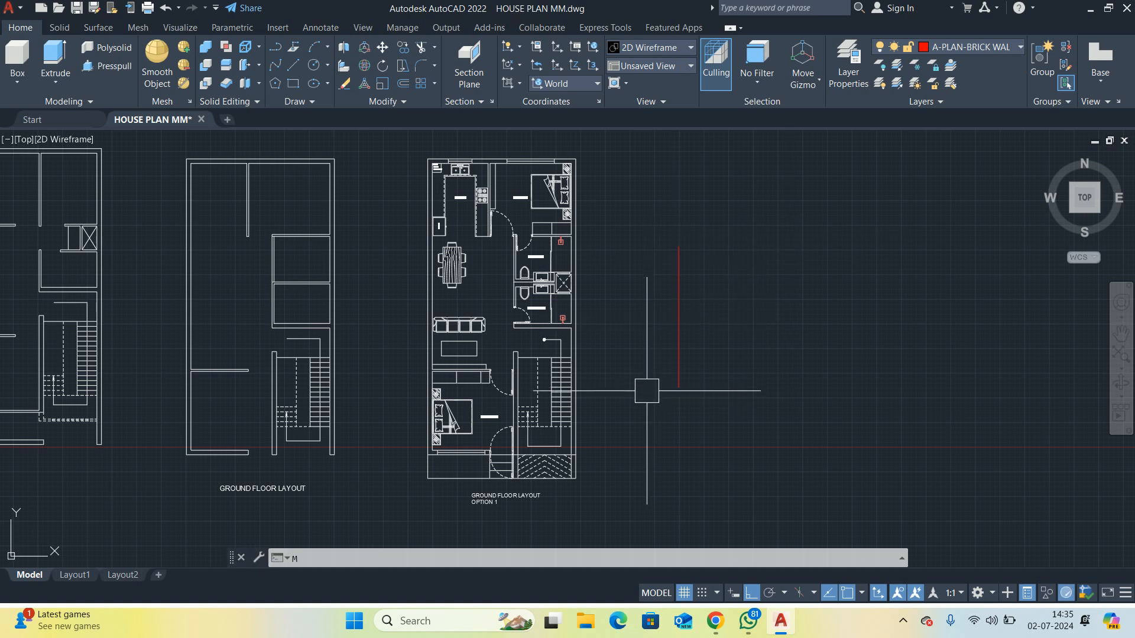
# Match the red sample line's properties onto the inner and outer wall lines at the guestroom's lower-left corner
pyautogui.write('ma')
pyautogui.press('Return')
pyautogui.click(670, 383)
pyautogui.scroll(8, 669, 383)
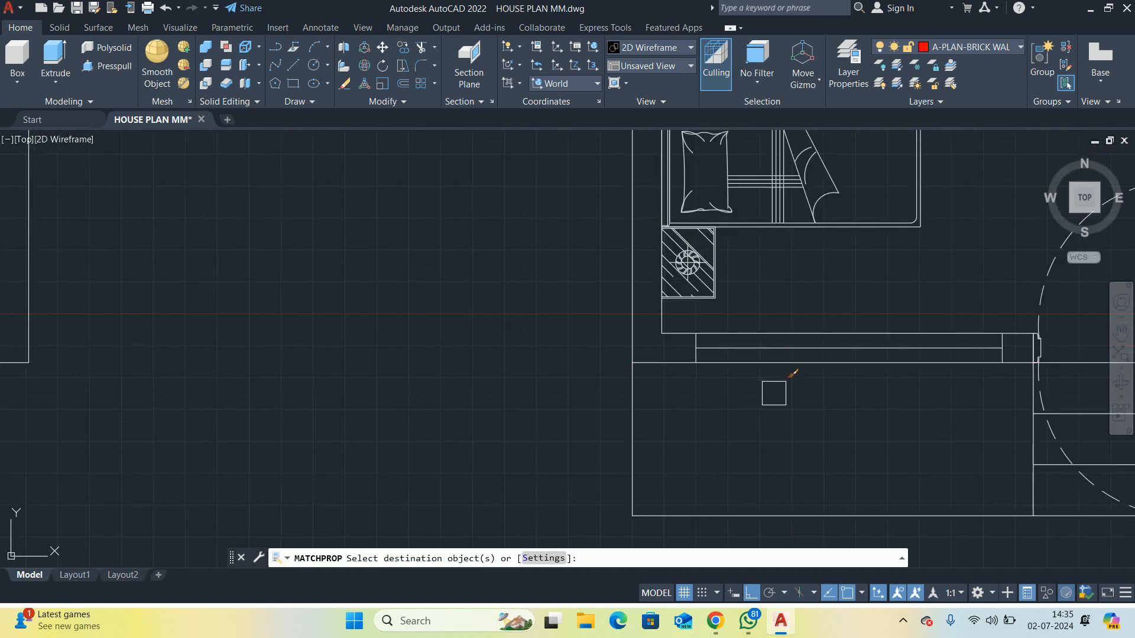
pyautogui.click(737, 374)
pyautogui.click(728, 361)
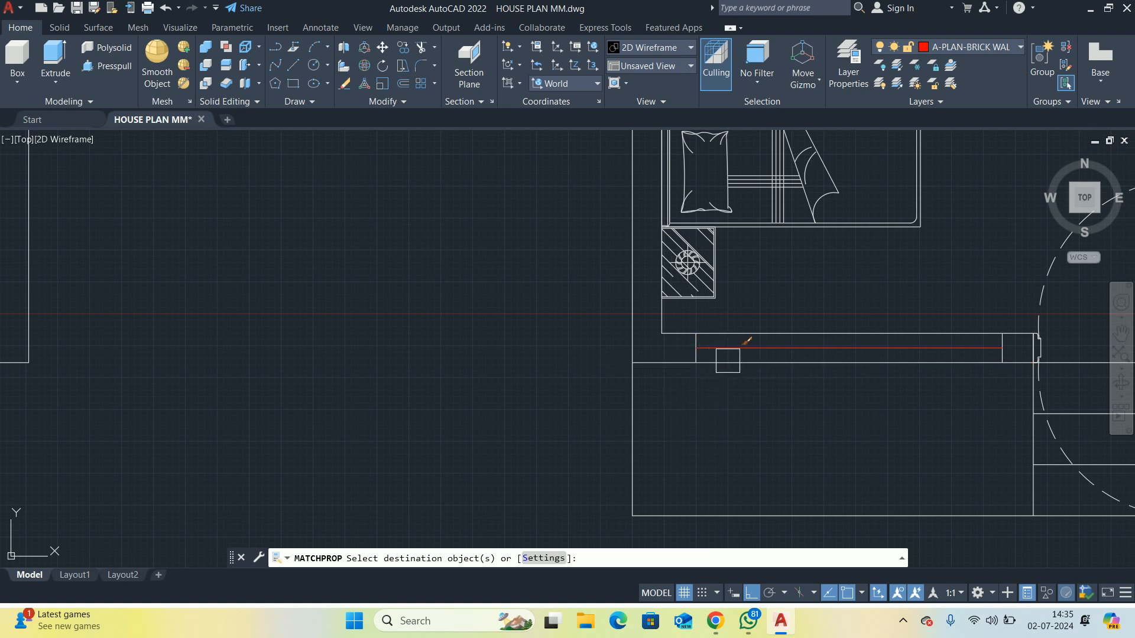
pyautogui.scroll(3, 688, 345)
pyautogui.click(679, 349)
pyautogui.click(627, 307)
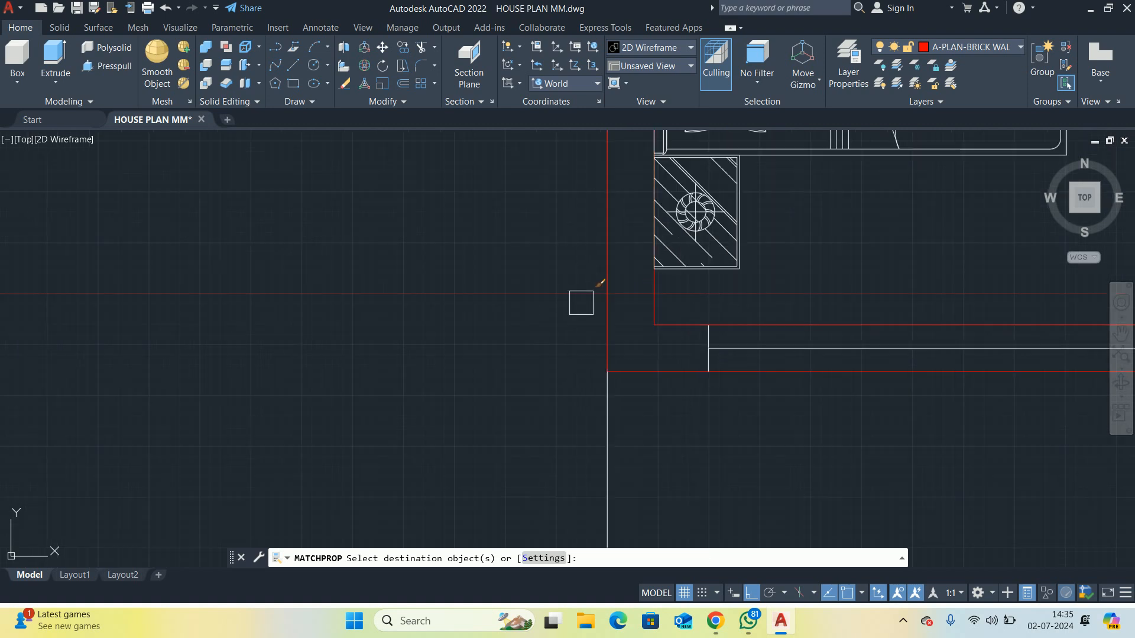
# Match the same properties onto the end line of the guestroom window wall beside the entrance door
pyautogui.scroll(-5, 532, 325)
pyautogui.scroll(5, 526, 331)
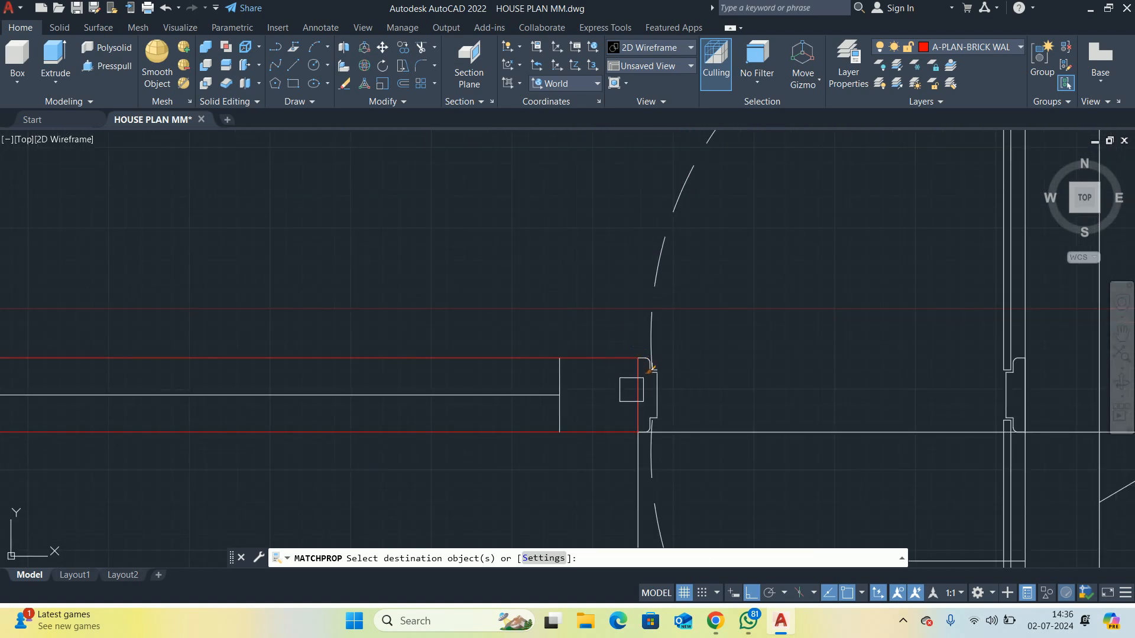
pyautogui.scroll(-4, 590, 381)
pyautogui.scroll(5, 387, 393)
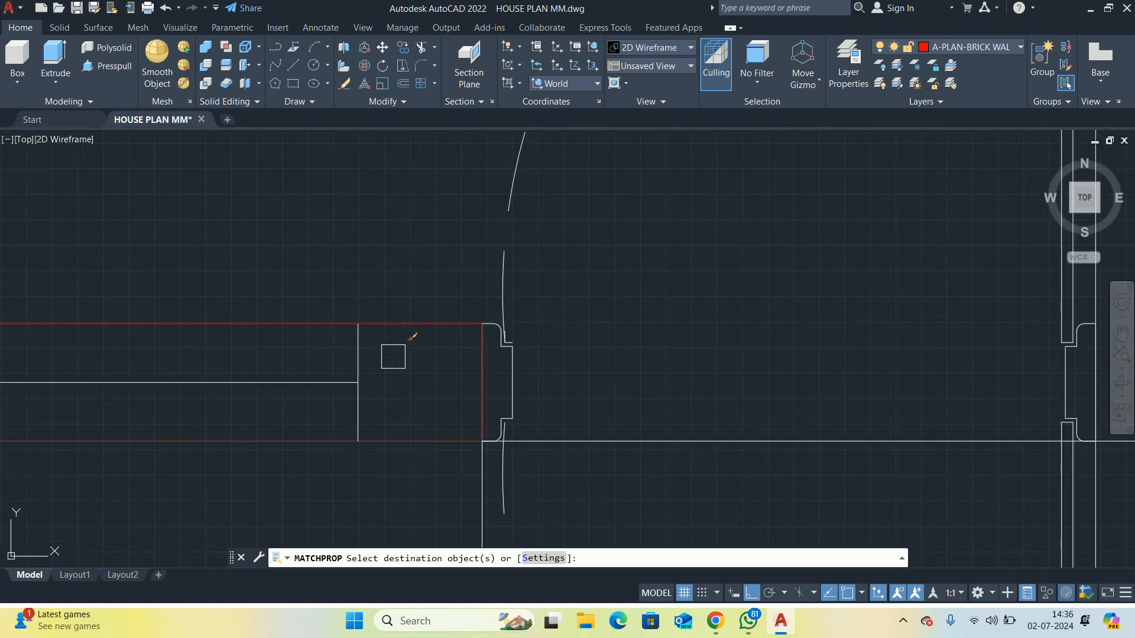
pyautogui.scroll(-6, 393, 357)
pyautogui.moveTo(598, 348); pyautogui.dragTo(652, 369, button='middle')
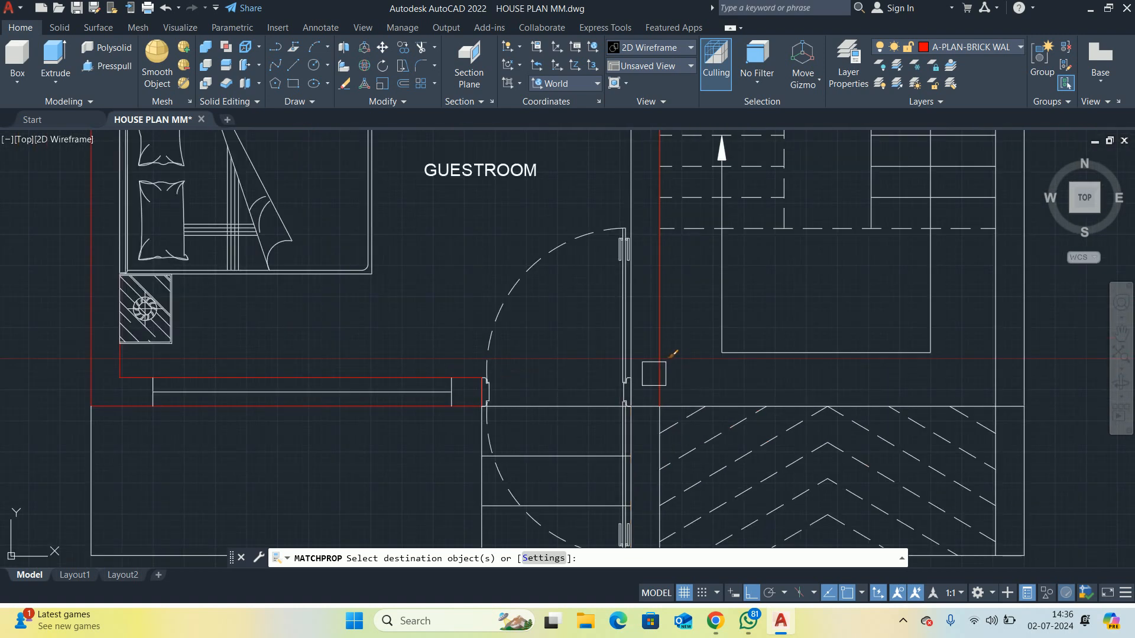
# Apply the red wall properties to the wall between guestroom and staircase and to the staircase's outer right wall
pyautogui.scroll(3, 640, 407)
pyautogui.scroll(-4, 646, 378)
pyautogui.scroll(4, 635, 408)
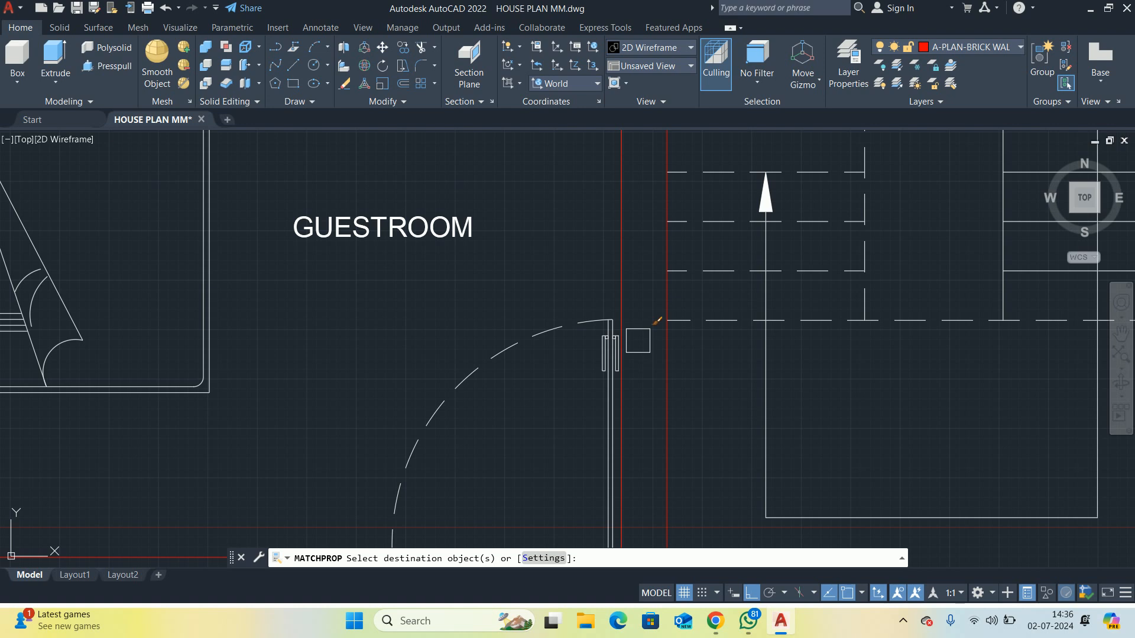
pyautogui.scroll(-4, 648, 276)
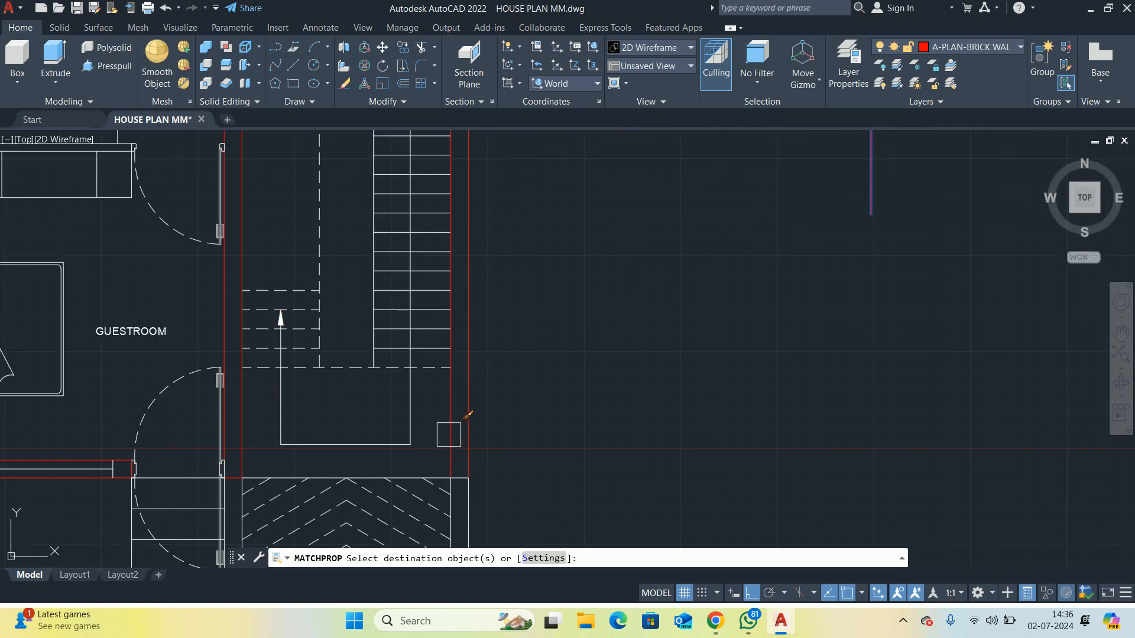
pyautogui.scroll(5, 449, 435)
pyautogui.scroll(-5, 507, 411)
pyautogui.scroll(6, 562, 426)
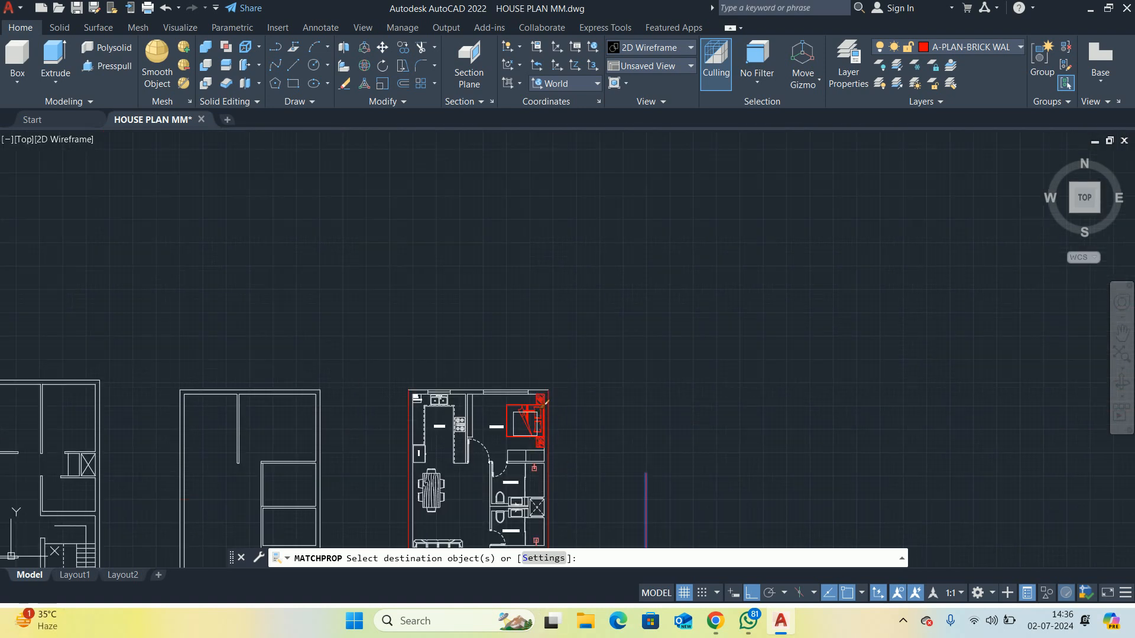
# Apply the red wall properties to the inner and outer lines of the upper wall along the kitchen and bedroom
pyautogui.click(559, 357)
pyautogui.scroll(-4, 513, 373)
pyautogui.scroll(3, 301, 388)
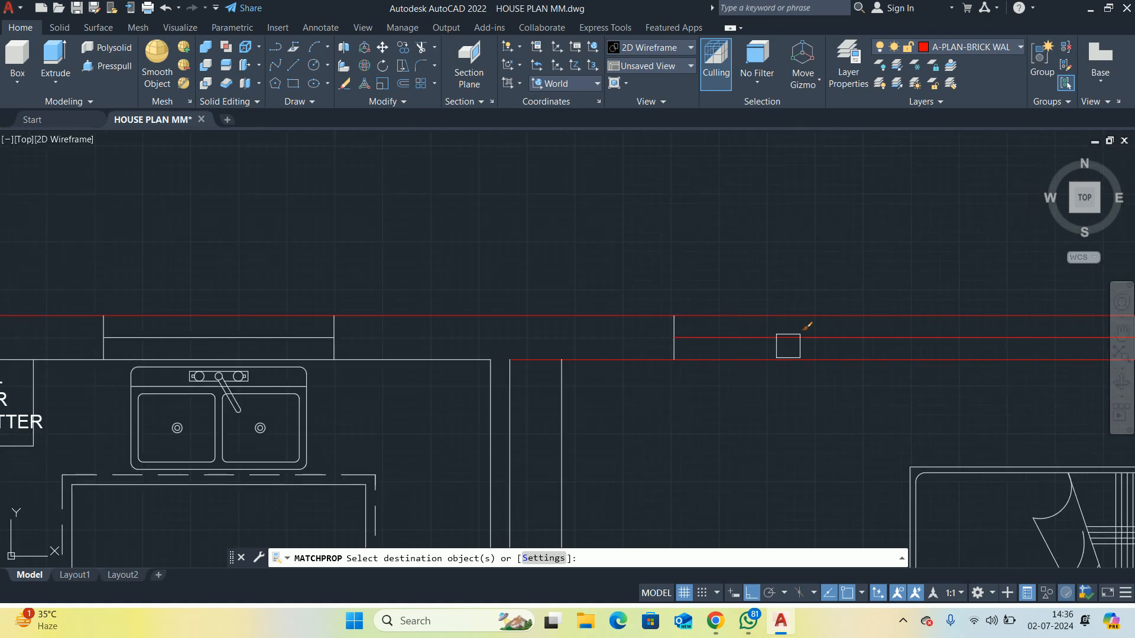
pyautogui.click(454, 356)
pyautogui.click(504, 412)
# Apply the red wall properties to the inner line of the left outer wall along the kitchen
pyautogui.scroll(-3, 505, 412)
pyautogui.moveTo(382, 408); pyautogui.dragTo(482, 296, button='middle')
pyautogui.scroll(5, 469, 355)
pyautogui.click(467, 354)
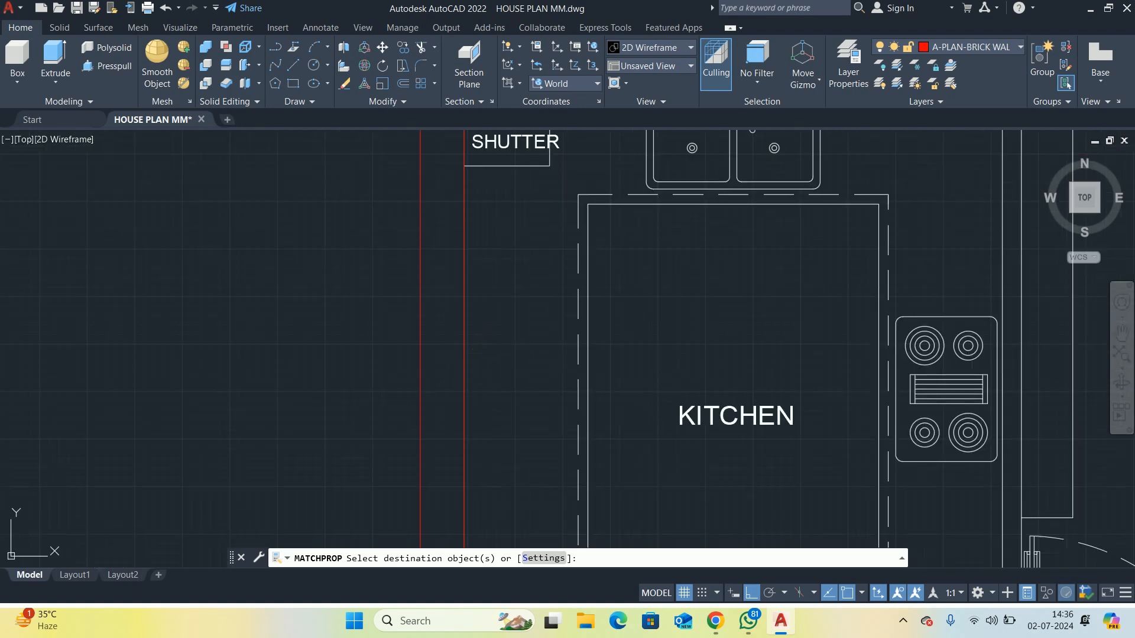
# Apply the red wall properties to both sides and the free end of the wall between the common WR and staircase
pyautogui.scroll(-3, 465, 366)
pyautogui.moveTo(464, 390); pyautogui.dragTo(439, 205, button='middle')
pyautogui.scroll(-5, 467, 415)
pyautogui.moveTo(530, 496); pyautogui.dragTo(475, 302, button='middle')
pyautogui.scroll(8, 476, 302)
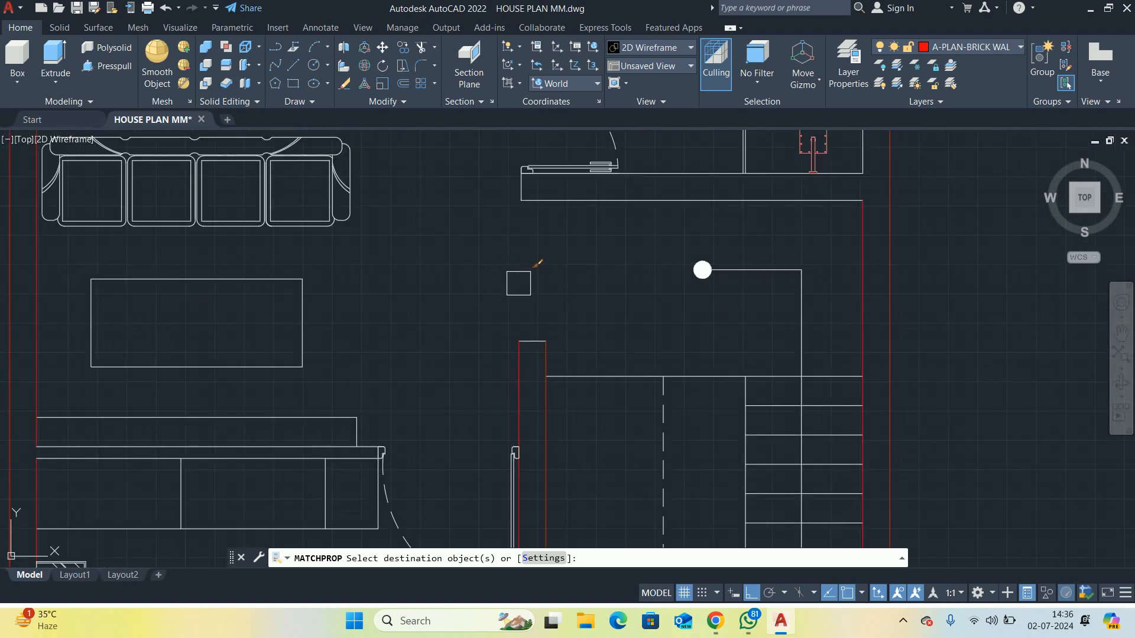
pyautogui.moveTo(570, 256); pyautogui.dragTo(562, 354, button='middle')
pyautogui.scroll(4, 544, 332)
pyautogui.click(539, 324)
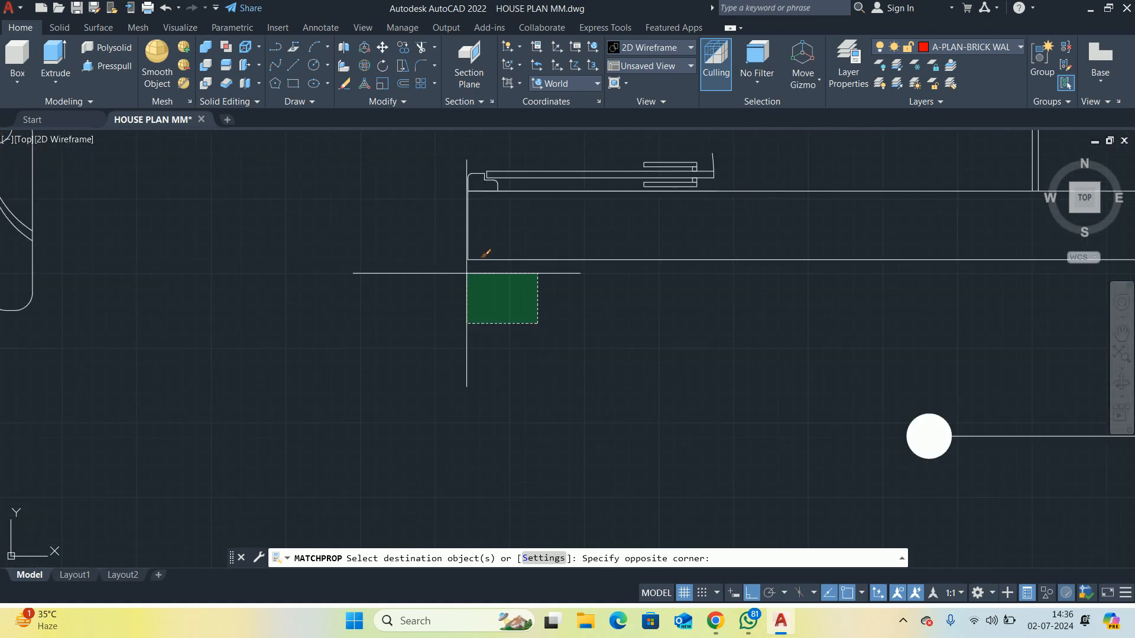
pyautogui.click(466, 273)
pyautogui.moveTo(715, 253); pyautogui.dragTo(331, 354, button='middle')
pyautogui.click(725, 309)
pyautogui.click(712, 280)
pyautogui.scroll(-6, 713, 283)
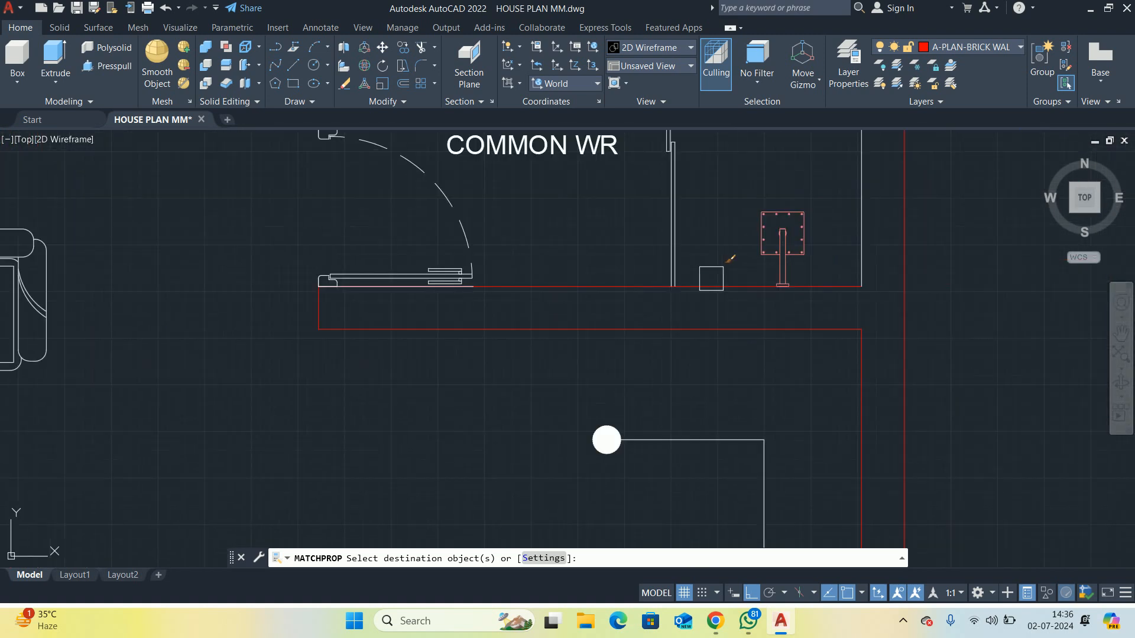
# Apply the red wall properties to the inner lines of the right outer wall beside the washrooms and duct
pyautogui.scroll(4, 720, 291)
pyautogui.click(719, 291)
pyautogui.moveTo(690, 230); pyautogui.dragTo(617, 620, button='middle')
pyautogui.click(650, 421)
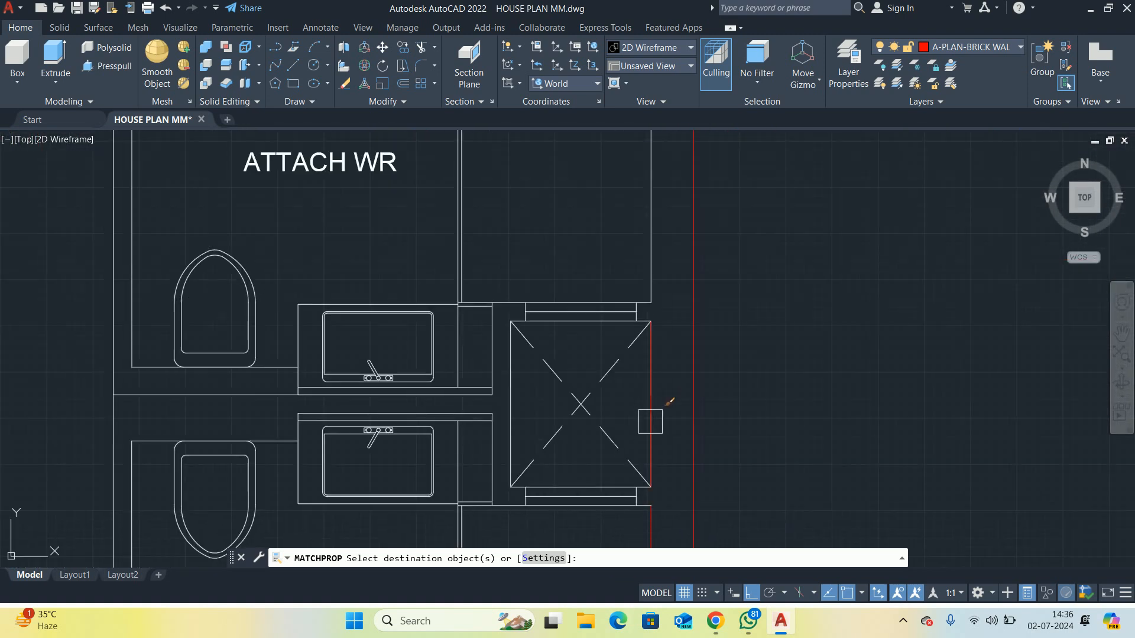
pyautogui.scroll(-6, 661, 234)
pyautogui.scroll(8, 630, 361)
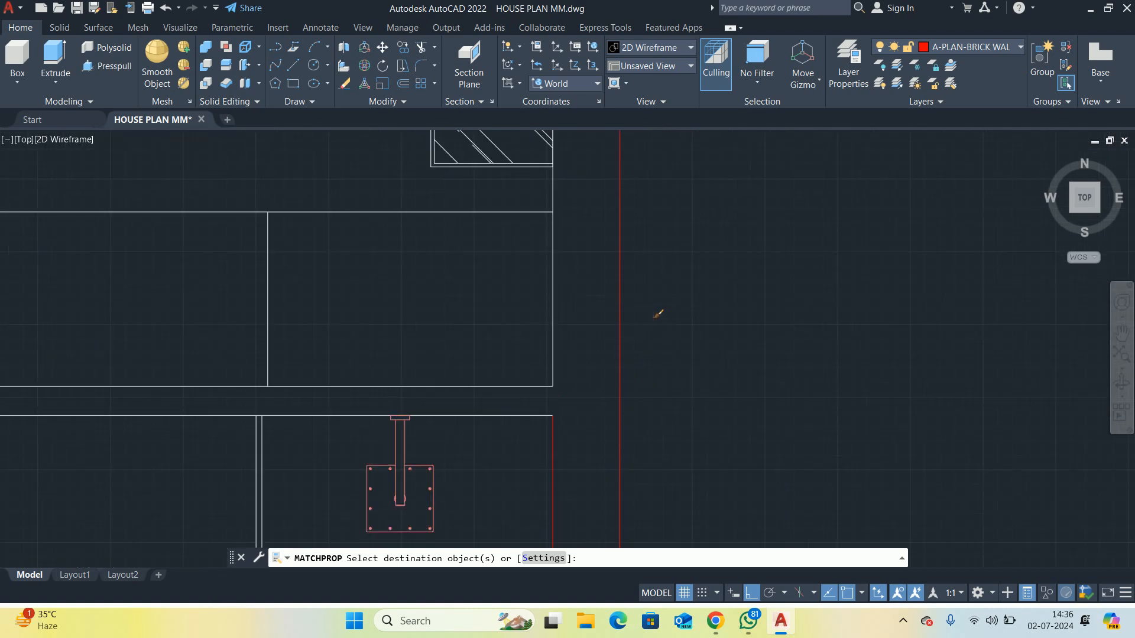
# Finish matching properties and delete the red sample line beside the plan
pyautogui.scroll(-5, 554, 345)
pyautogui.press('Return')
pyautogui.scroll(-3, 620, 329)
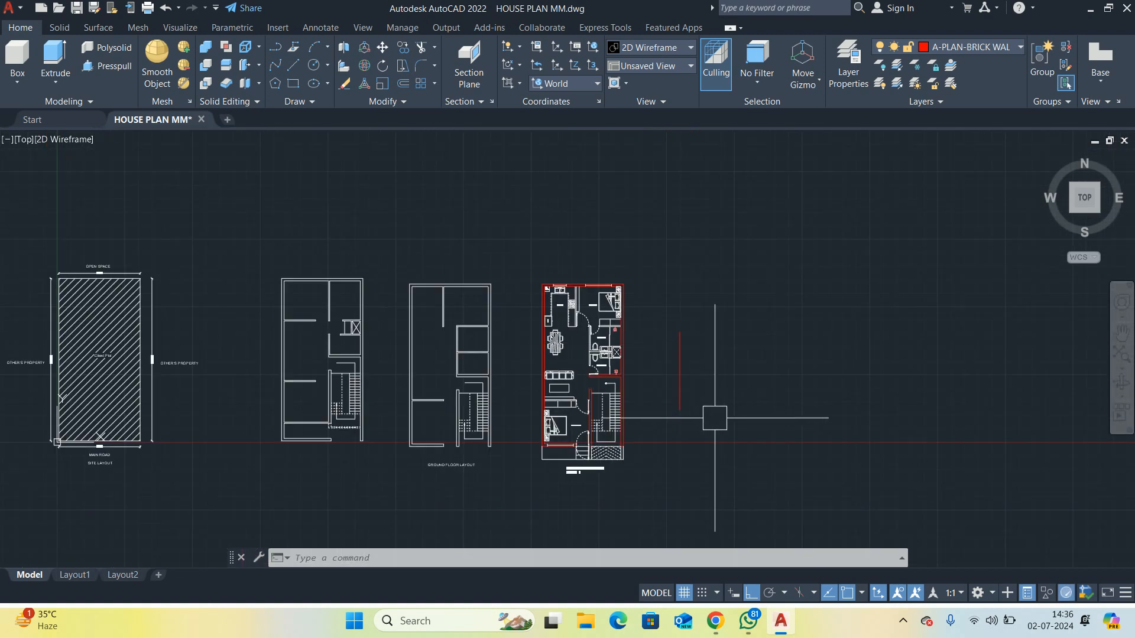
pyautogui.click(683, 396)
pyautogui.press('Delete')
# Examine the recoloured 230 mm wall lines around the entrance door and the lower end of the staircase wall
pyautogui.scroll(5, 590, 388)
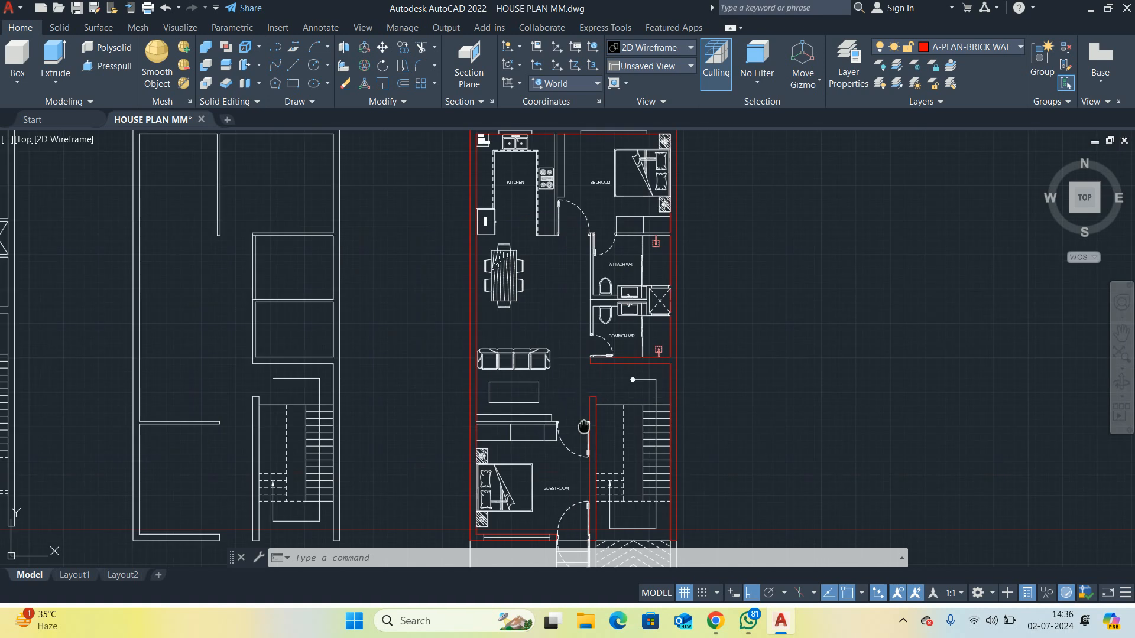
pyautogui.moveTo(583, 428); pyautogui.dragTo(606, 315, button='middle')
pyautogui.scroll(8, 652, 340)
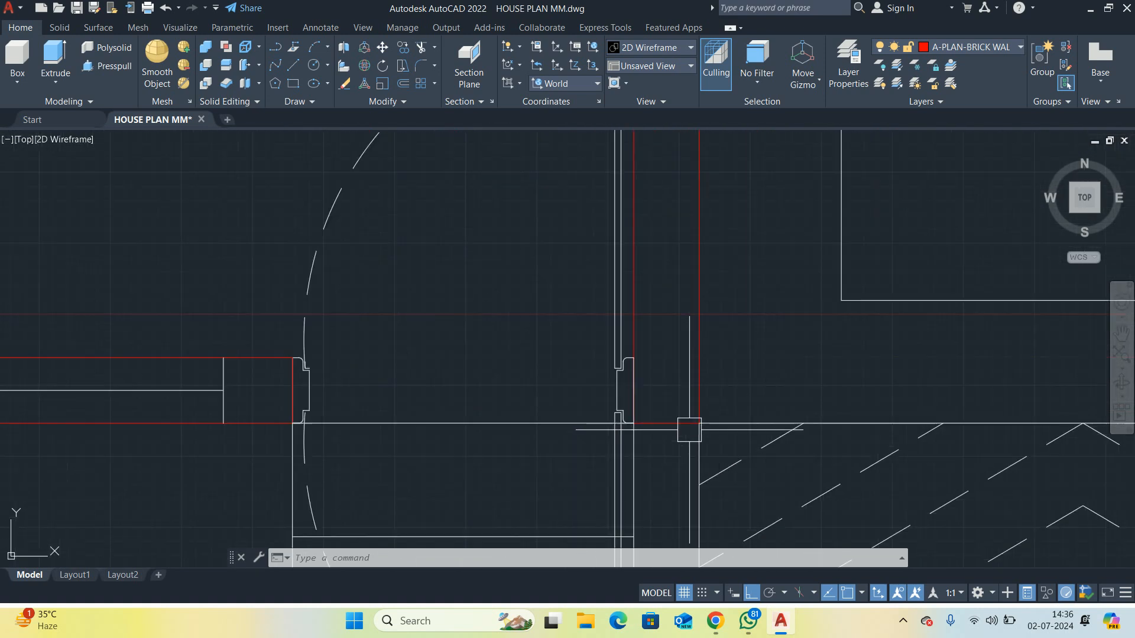
pyautogui.click(641, 317)
pyautogui.press('Escape')
pyautogui.scroll(-5, 675, 368)
pyautogui.moveTo(679, 376); pyautogui.dragTo(676, 398, button='middle')
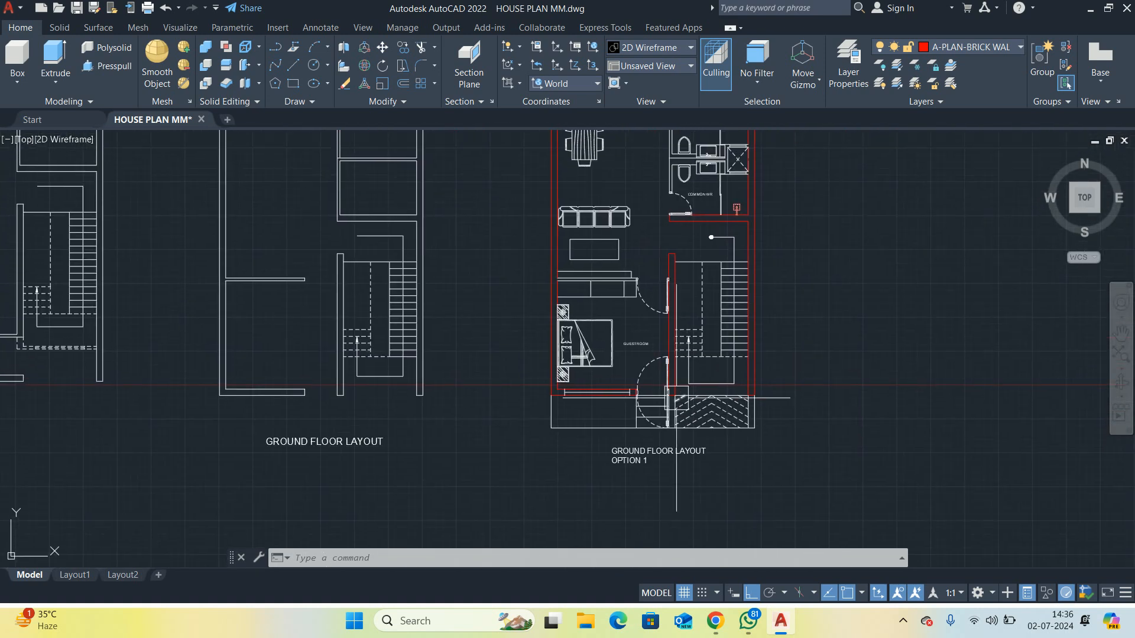
# Create another new layer named A-PLAN-BRICK WALL-100 MM
pyautogui.write('la')
pyautogui.press('Return')
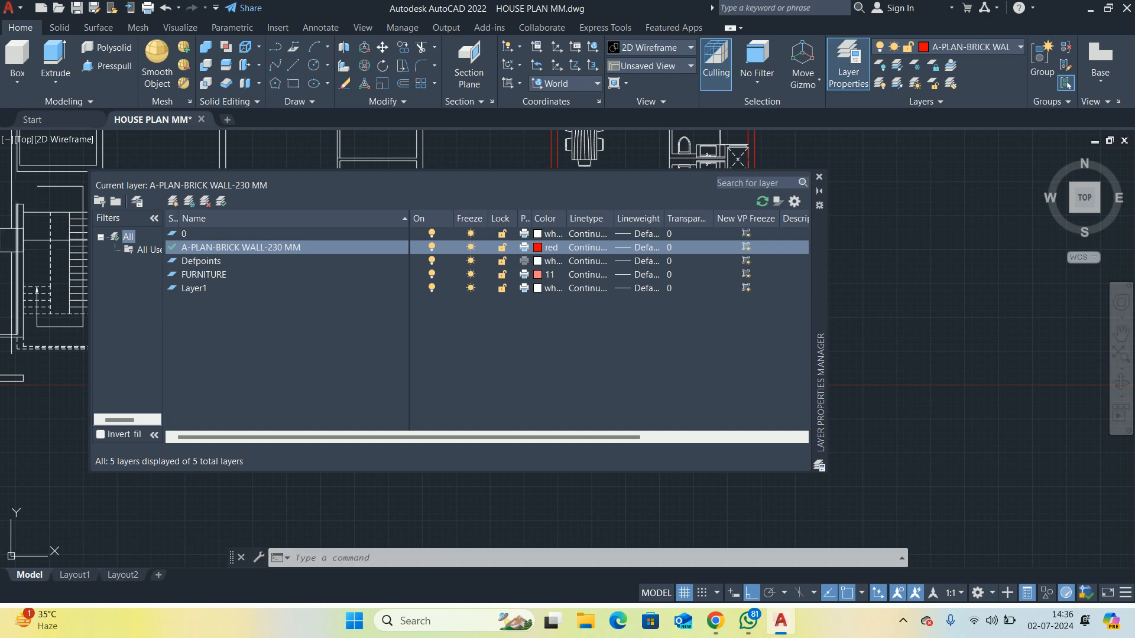
pyautogui.hotkey('alt', 'n')
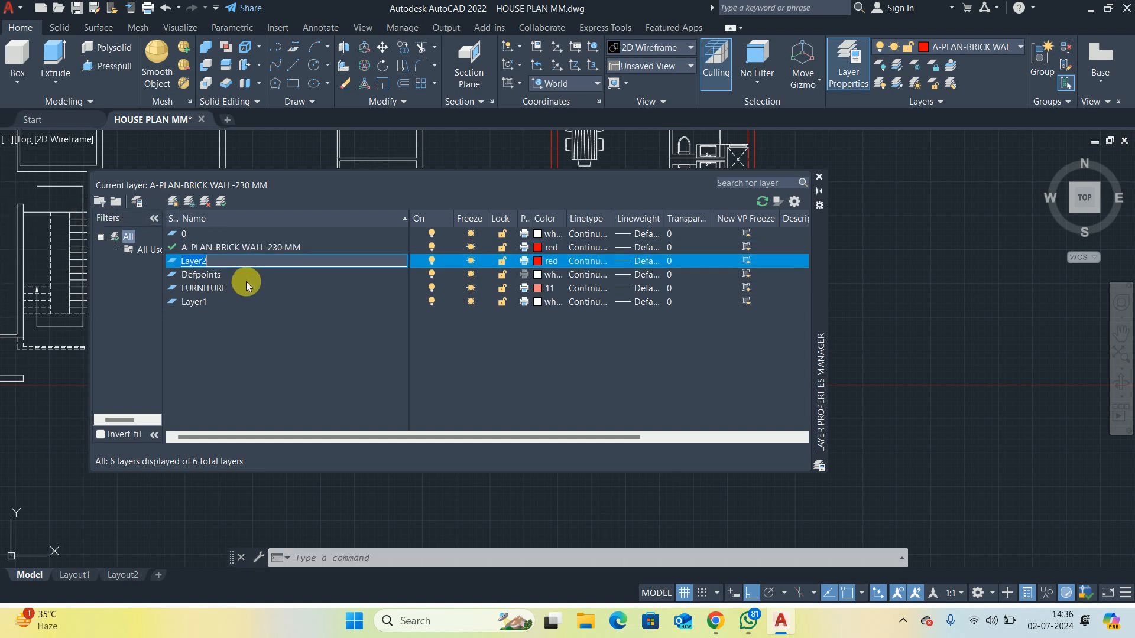
pyautogui.write('A-PLAN-BRICK WALL-110 MM')
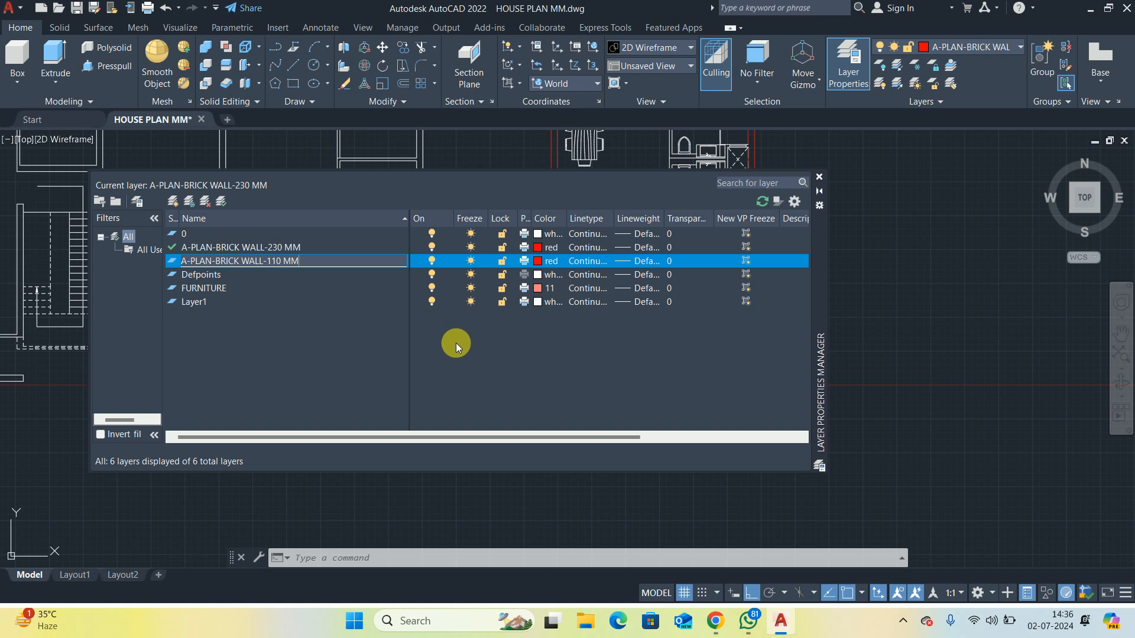
pyautogui.press('BackSpace')
pyautogui.press('BackSpace')
pyautogui.press('BackSpace')
pyautogui.press('BackSpace')
pyautogui.press('BackSpace')
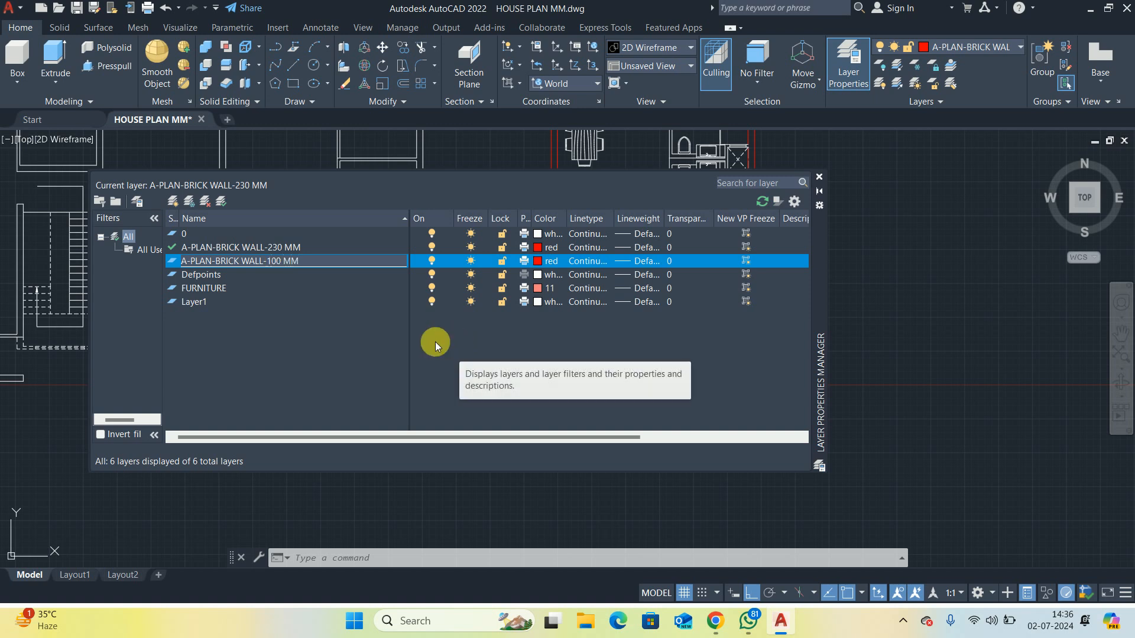
# Set the A-PLAN-BRICK WALL-100 MM layer's colour to blue and lock the A-PLAN-BRICK WALL-230 MM layer
pyautogui.click(538, 261)
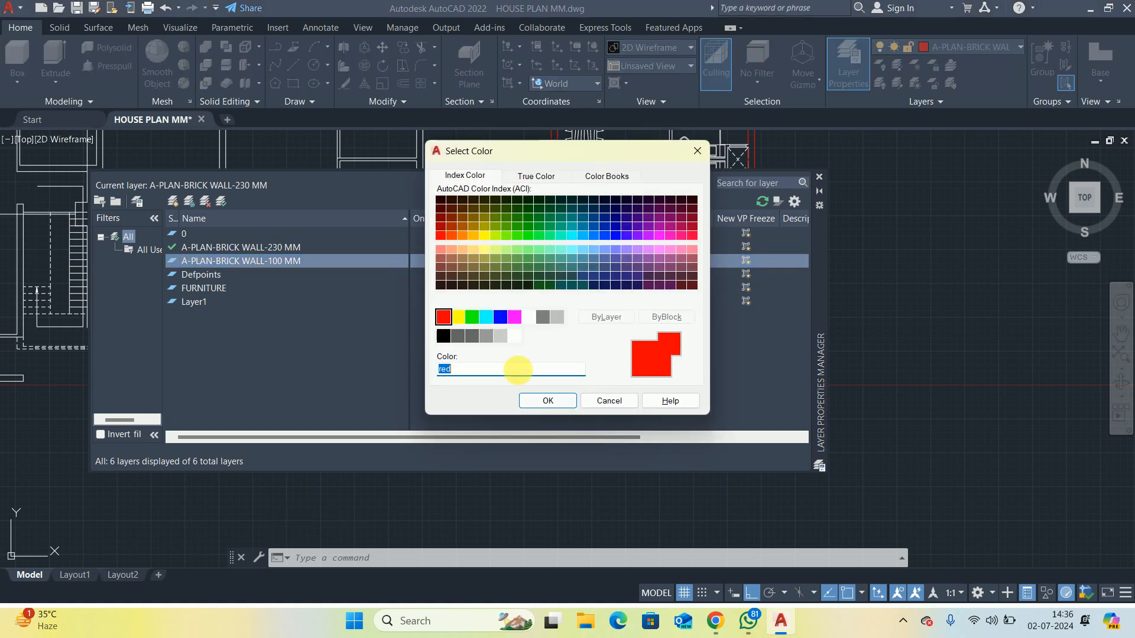
pyautogui.click(500, 317)
pyautogui.click(538, 400)
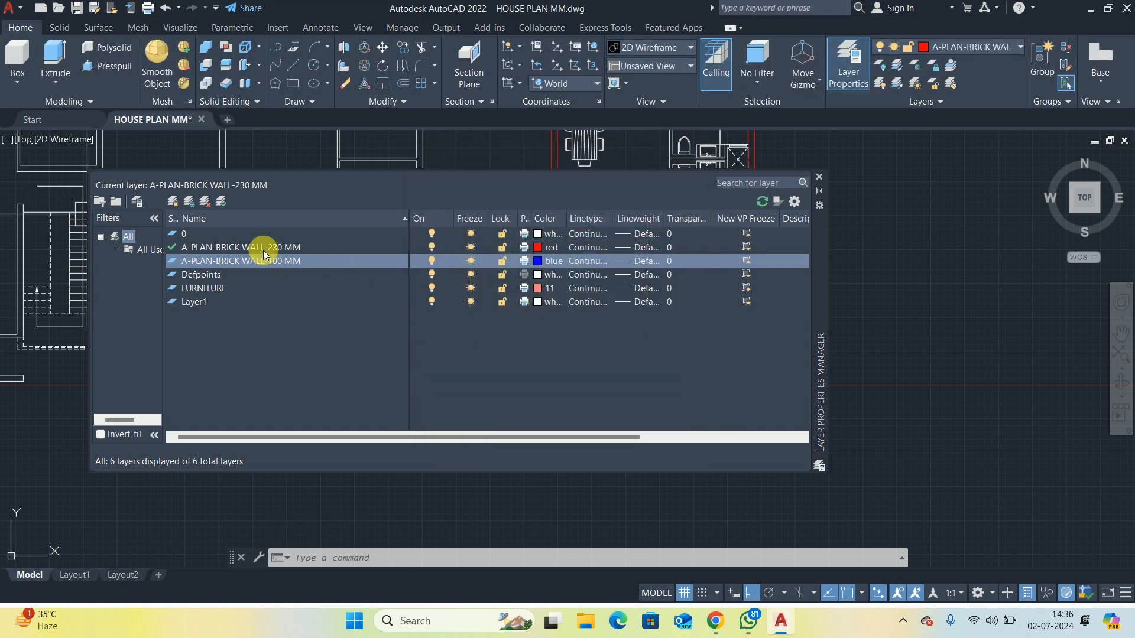
pyautogui.click(501, 247)
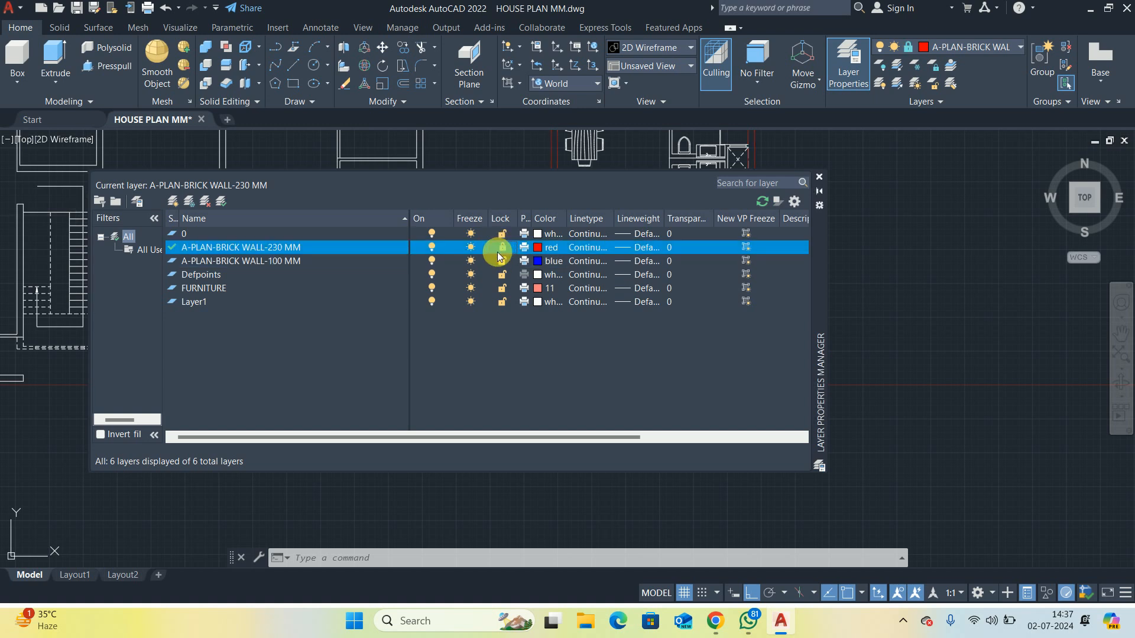
# Draw a vertical sample line beside the Option 1 plan on the current A-PLAN-BRICK WALL-230 MM layer
pyautogui.click(819, 176)
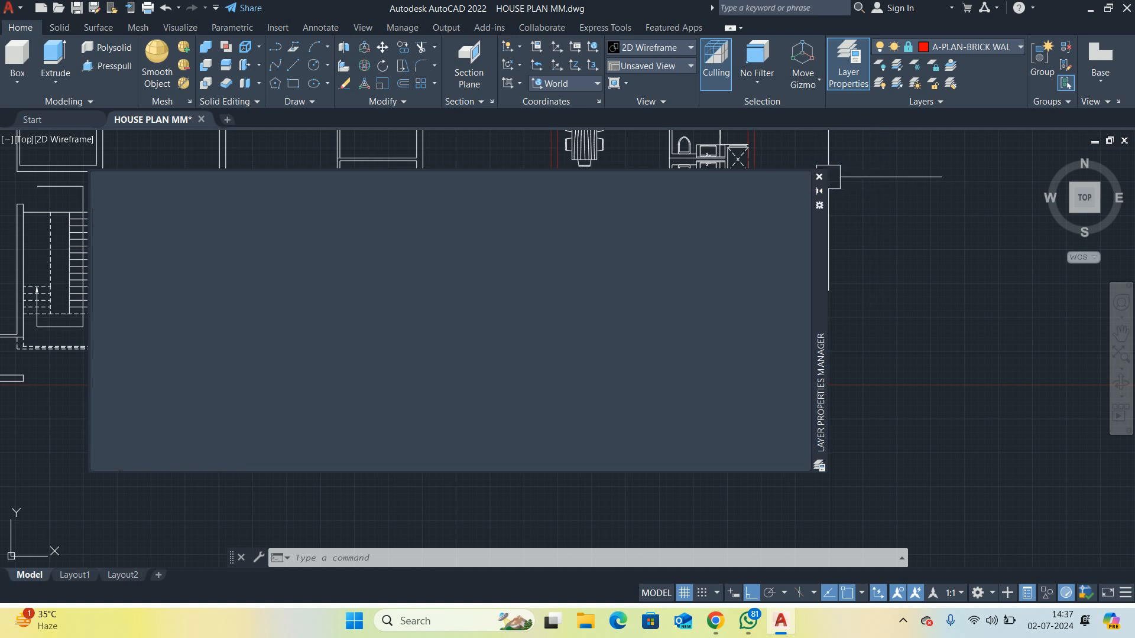
pyautogui.moveTo(708, 325); pyautogui.dragTo(482, 321, button='middle')
pyautogui.write('l')
pyautogui.press('Return')
pyautogui.click(597, 289)
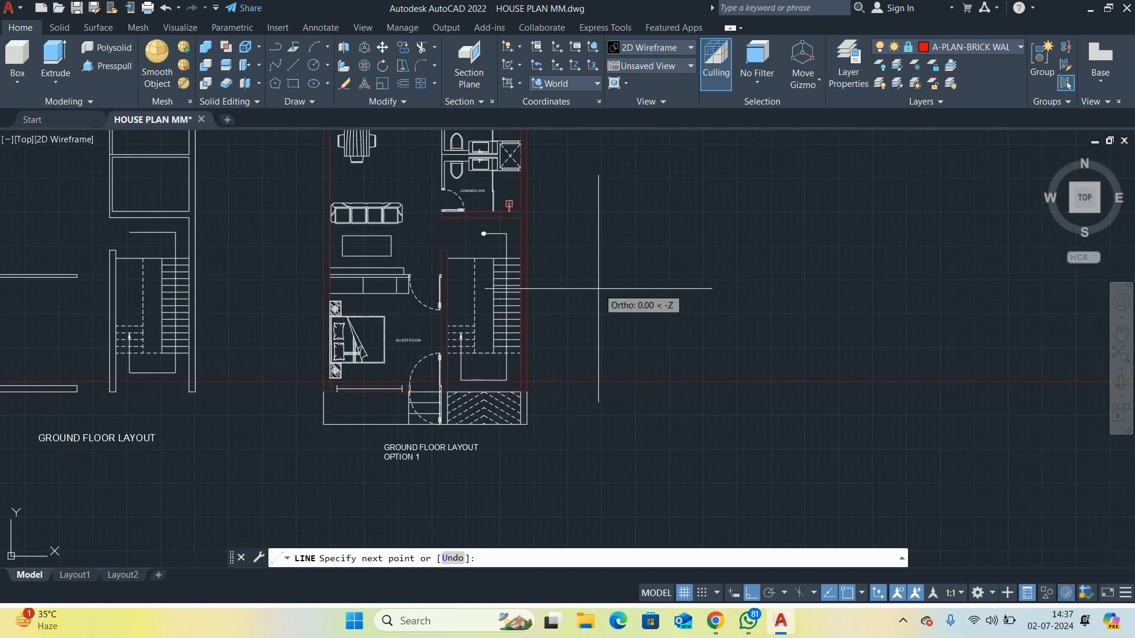
pyautogui.click(578, 373)
pyautogui.press('Escape')
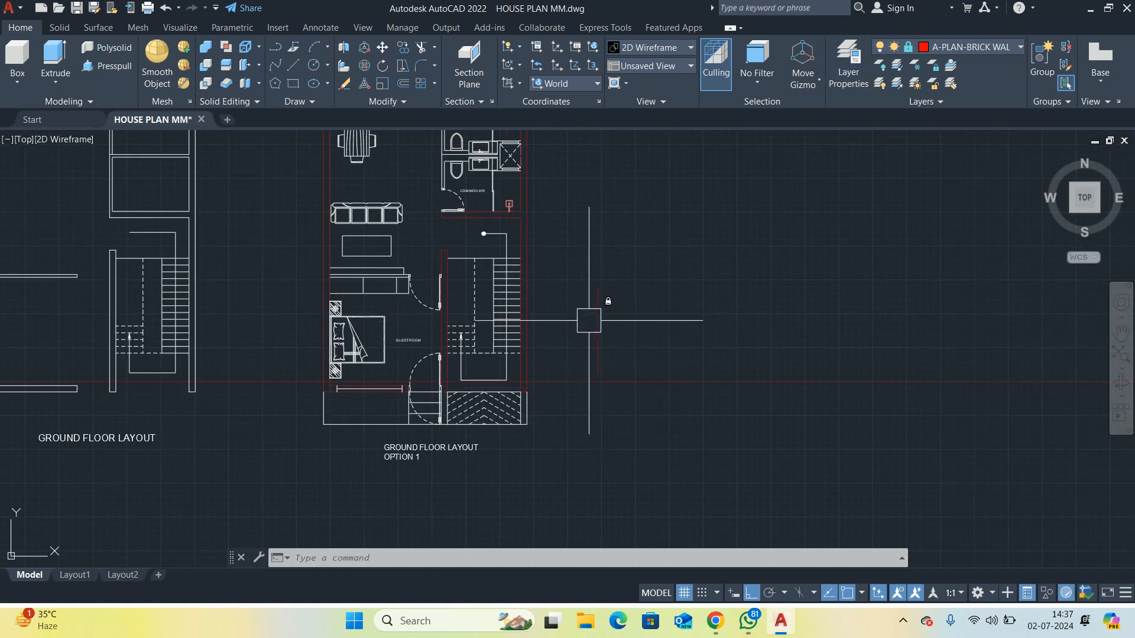
# Make A-PLAN-BRICK WALL-100 MM the current layer and close the layer manager
pyautogui.write('la')
pyautogui.press('Return')
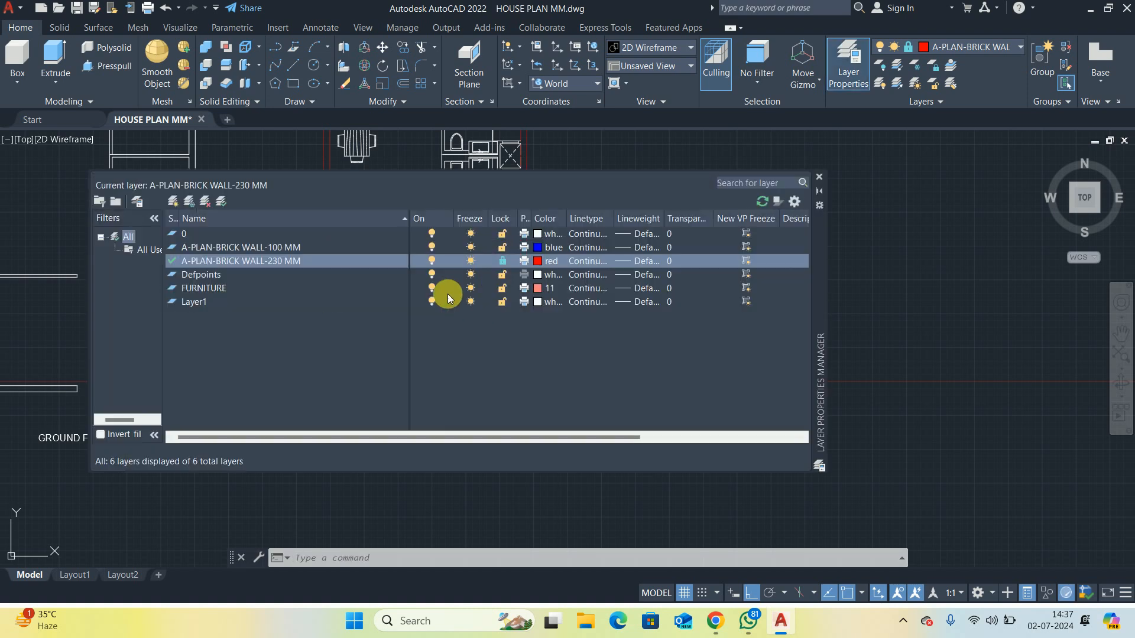
pyautogui.doubleClick(242, 248)
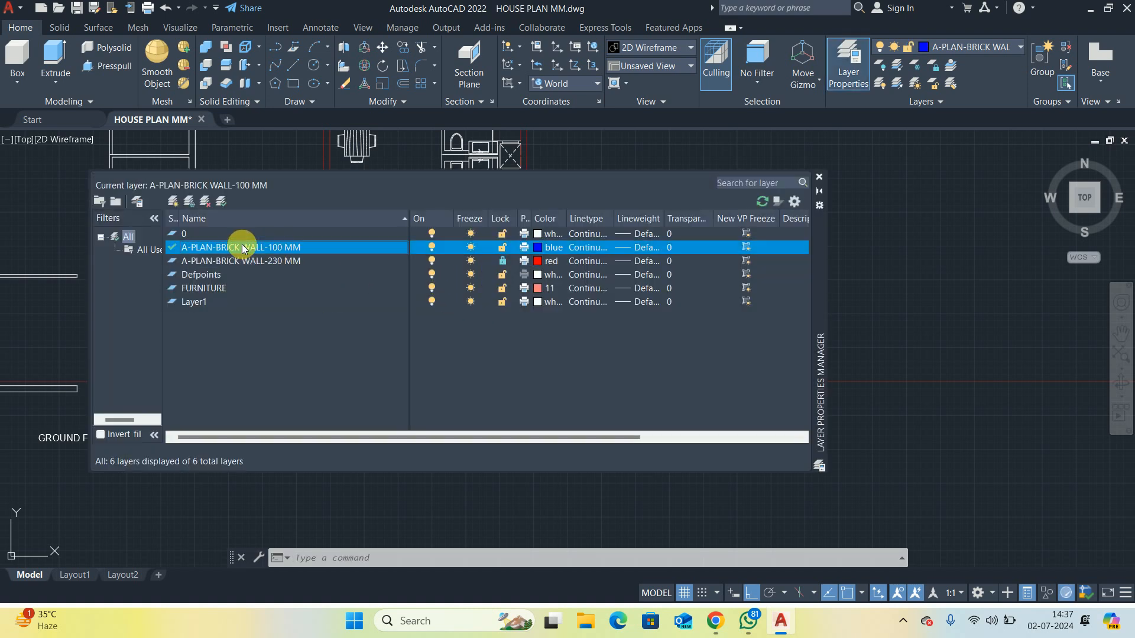
pyautogui.click(820, 177)
# Draw a vertical sample line about 3590 mm long between the Option 1 plan and the red sample line
pyautogui.moveTo(563, 296); pyautogui.dragTo(579, 298, button='middle')
pyautogui.write('l')
pyautogui.press('Return')
pyautogui.click(580, 278)
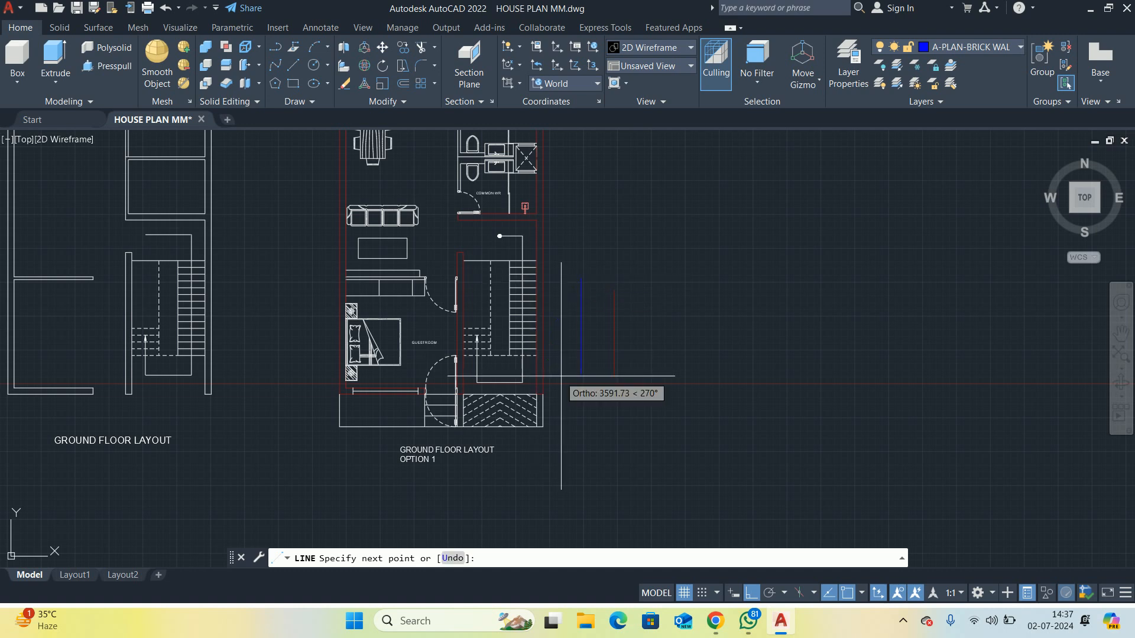
pyautogui.click(561, 374)
pyautogui.press('Escape')
# Try to match the blue sample line's properties onto the thin wall beside the guestroom door
pyautogui.write('ma')
pyautogui.press('Return')
pyautogui.click(572, 352)
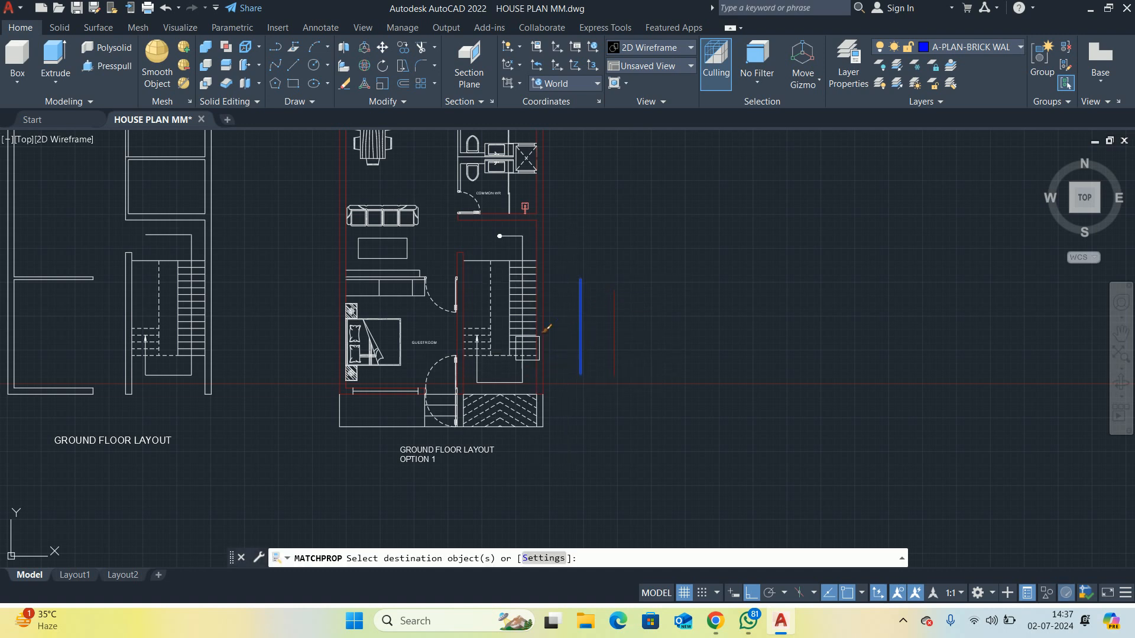
pyautogui.scroll(4, 296, 400)
pyautogui.moveTo(532, 231); pyautogui.dragTo(469, 522, button='middle')
pyautogui.scroll(3, 548, 430)
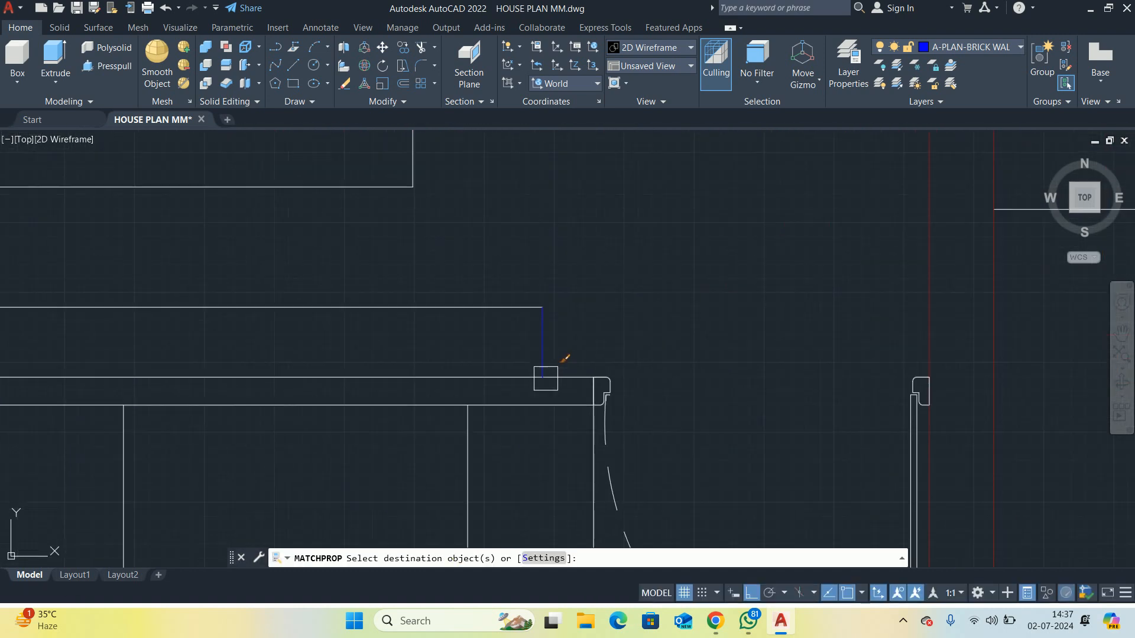
pyautogui.scroll(2, 587, 395)
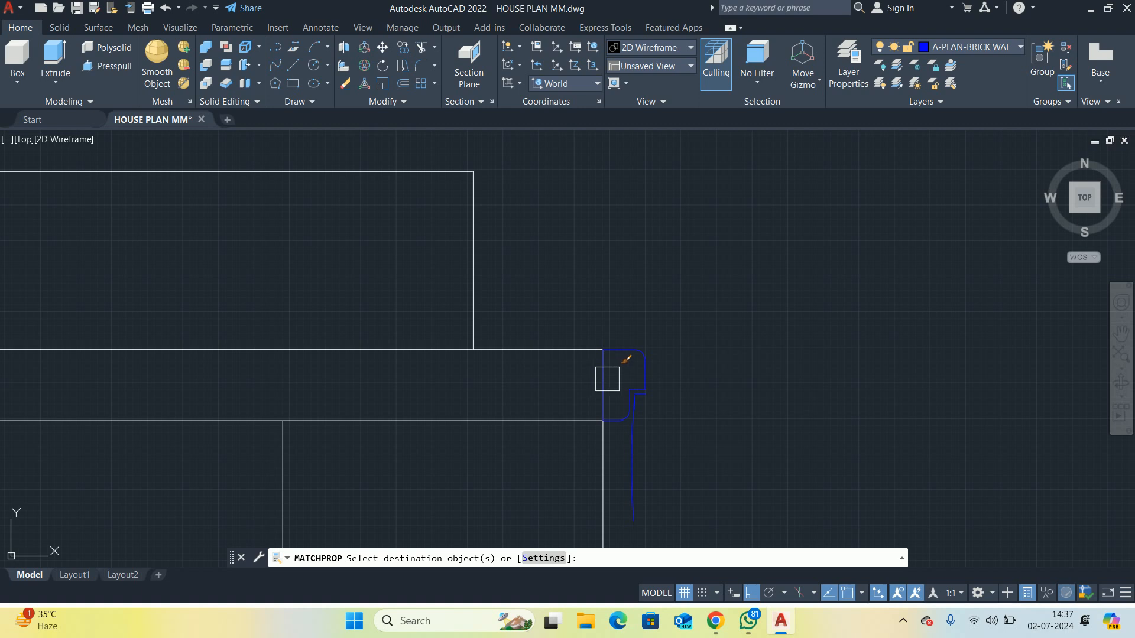
pyautogui.scroll(-4, 564, 382)
pyautogui.press('Escape')
pyautogui.press('Return')
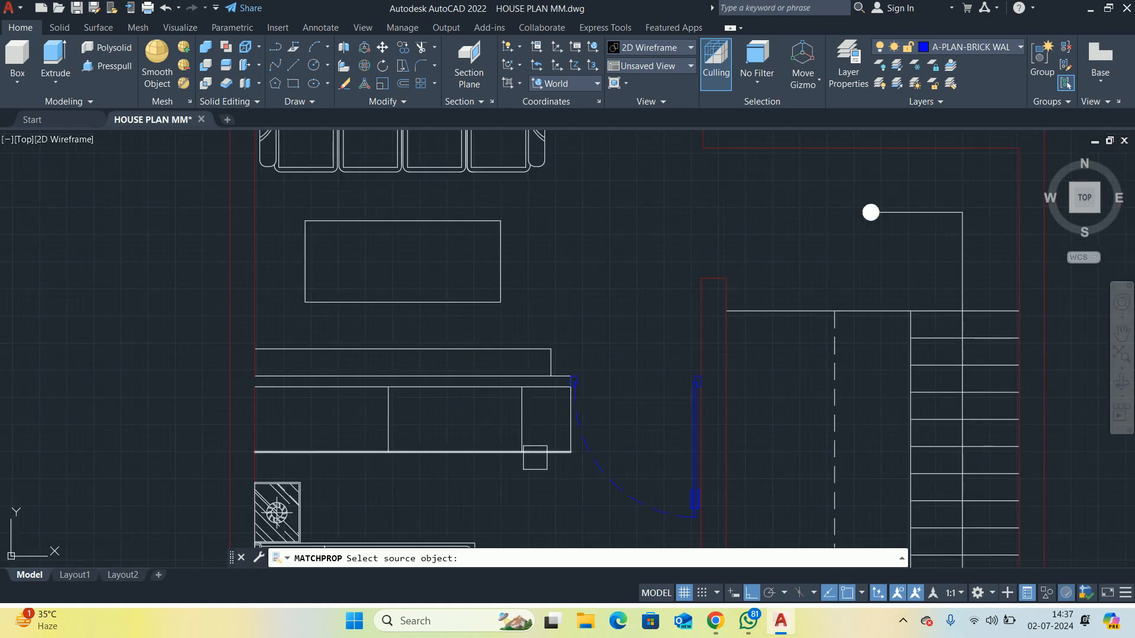
pyautogui.click(535, 455)
pyautogui.press('Escape')
pyautogui.scroll(2, 580, 378)
# Match the blue sample line's properties onto the guestroom partition wall's two long lines and its end line at the door
pyautogui.write('ma')
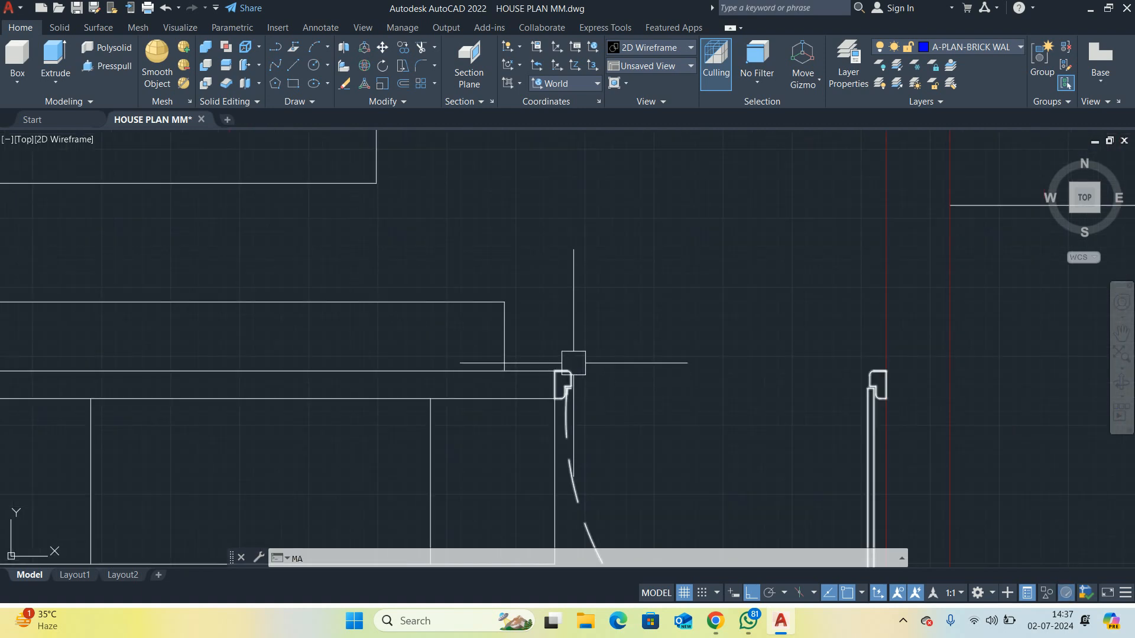
pyautogui.press('Return')
pyautogui.scroll(-3, 574, 379)
pyautogui.click(948, 410)
pyautogui.scroll(4, 453, 413)
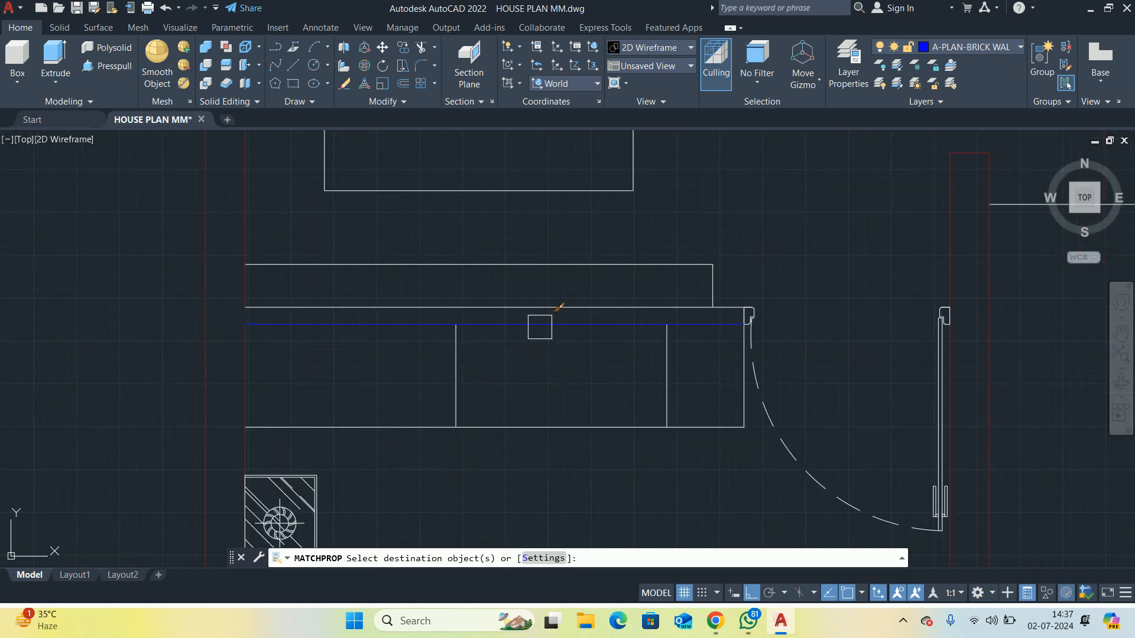
pyautogui.scroll(4, 724, 308)
pyautogui.click(743, 279)
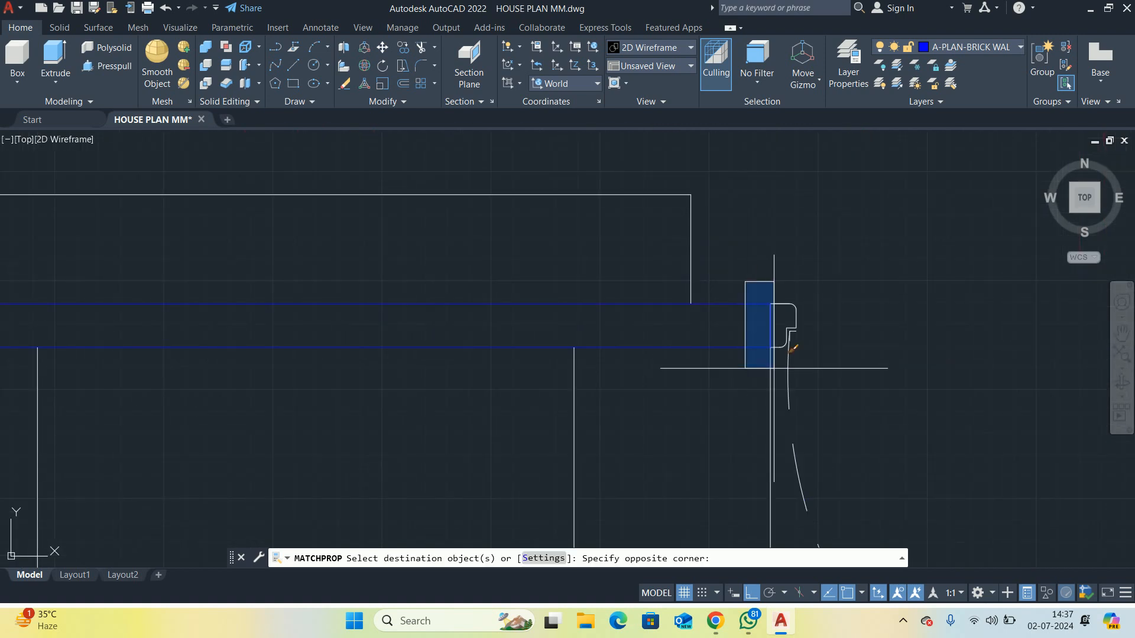
pyautogui.click(773, 367)
# Match the blue sample line's properties onto the COMMON WR wall lines above its door, including the end line at the frame
pyautogui.scroll(-5, 707, 356)
pyautogui.scroll(5, 598, 393)
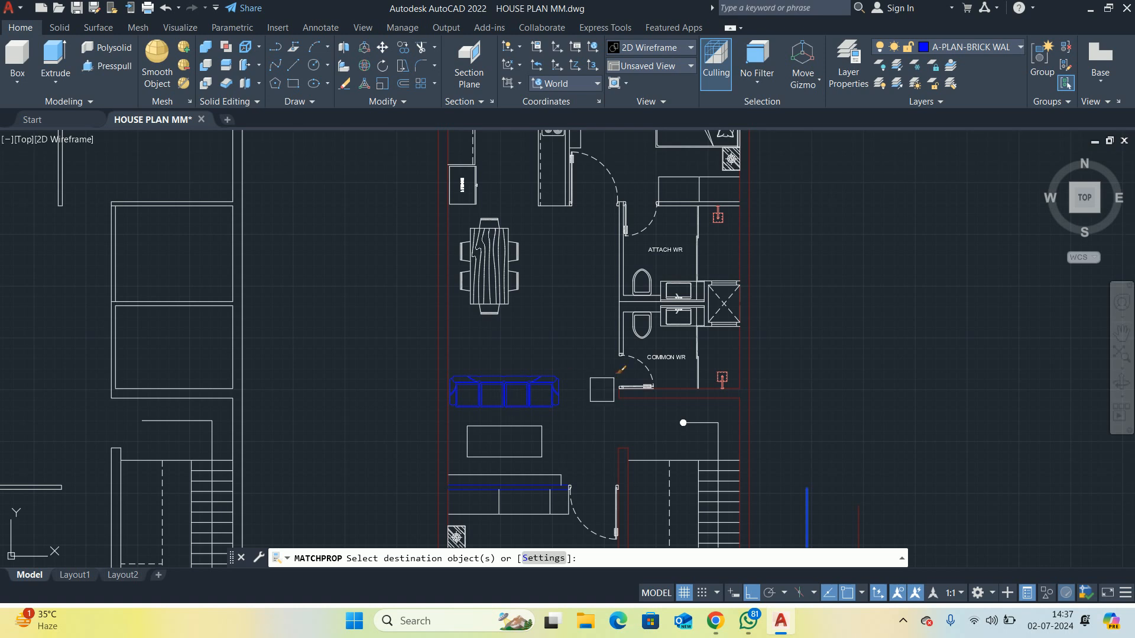
pyautogui.moveTo(599, 393); pyautogui.dragTo(561, 454, button='middle')
pyautogui.click(532, 360)
pyautogui.scroll(5, 572, 379)
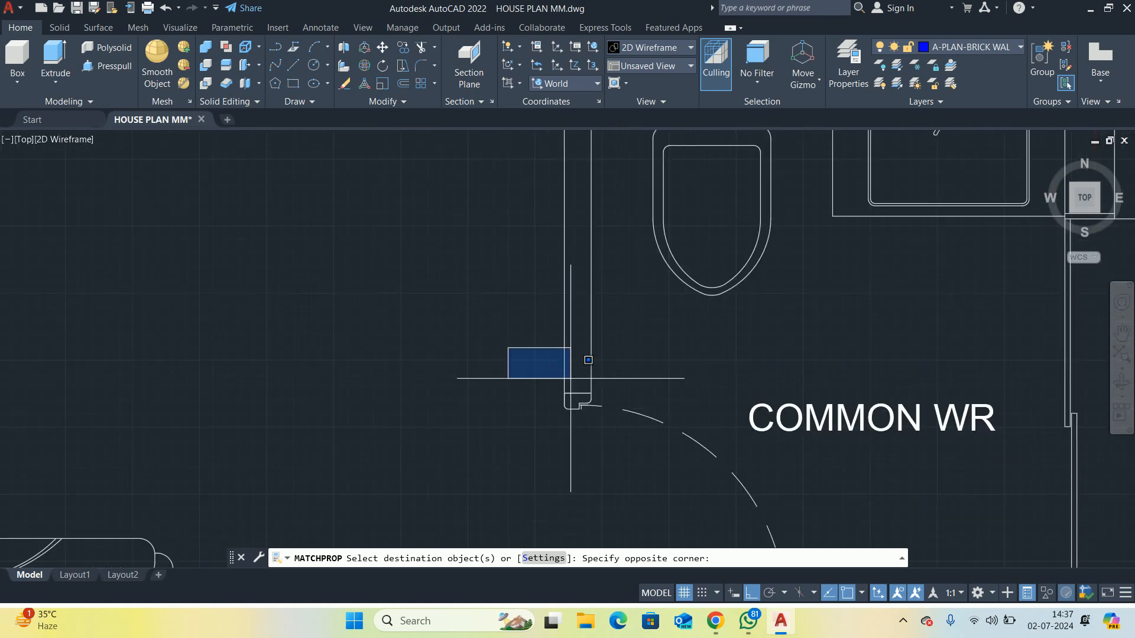
pyautogui.click(639, 402)
pyautogui.click(638, 350)
pyautogui.click(517, 291)
pyautogui.scroll(-6, 518, 292)
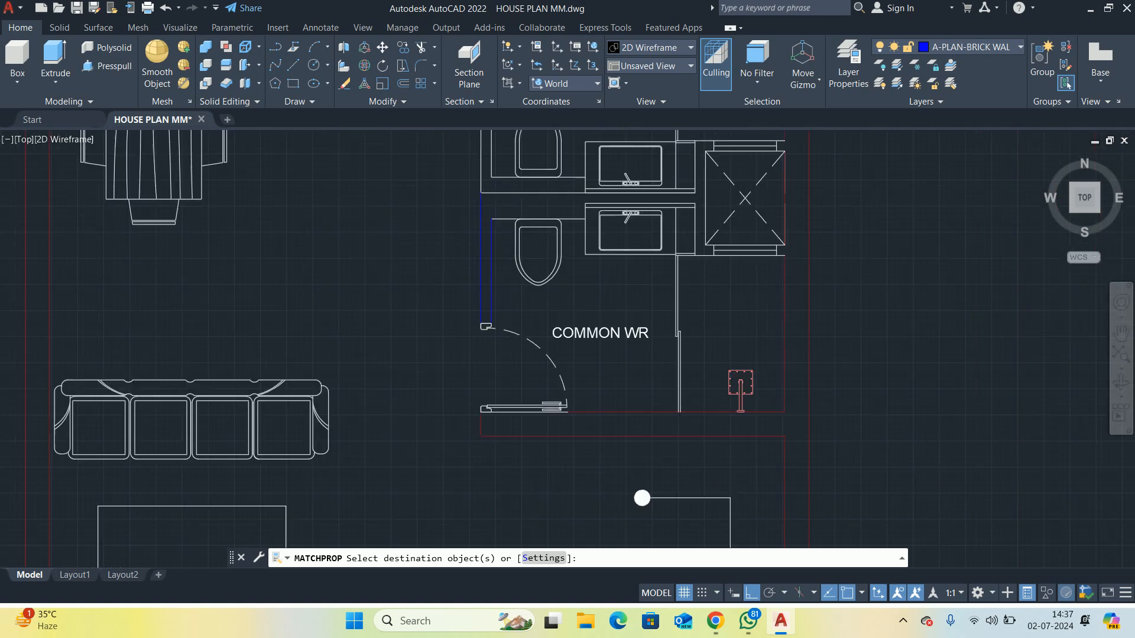
# Match the blue properties onto the ATTACH WR's dining-side wall lines and the two horizontal lines below its toilet
pyautogui.scroll(5, 505, 421)
pyautogui.moveTo(504, 422); pyautogui.dragTo(541, 454, button='middle')
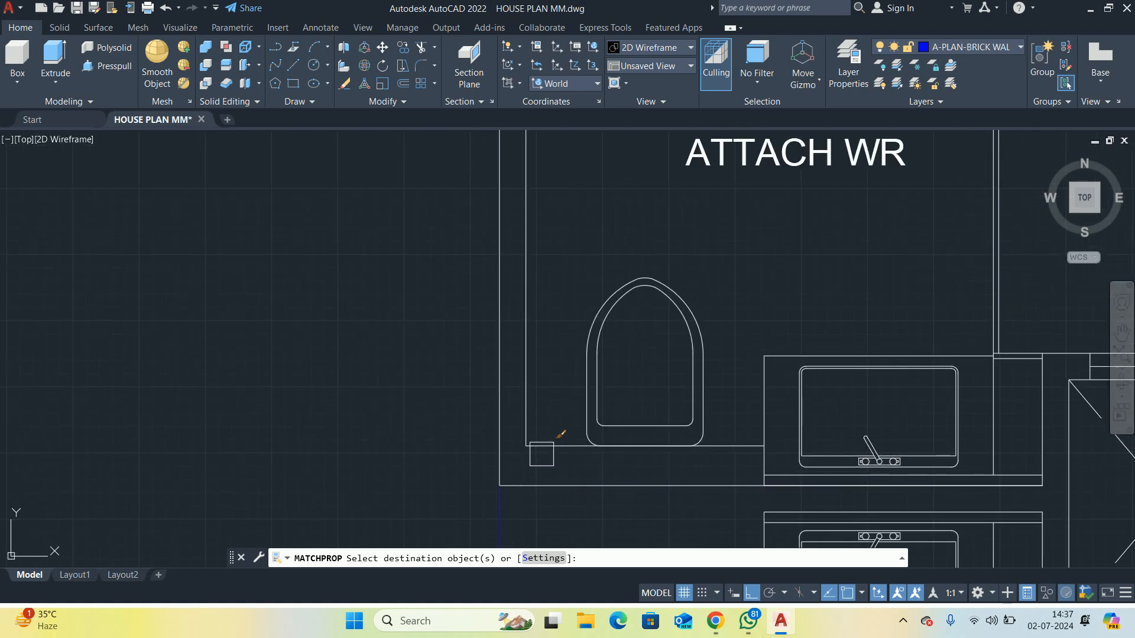
pyautogui.scroll(-5, 505, 417)
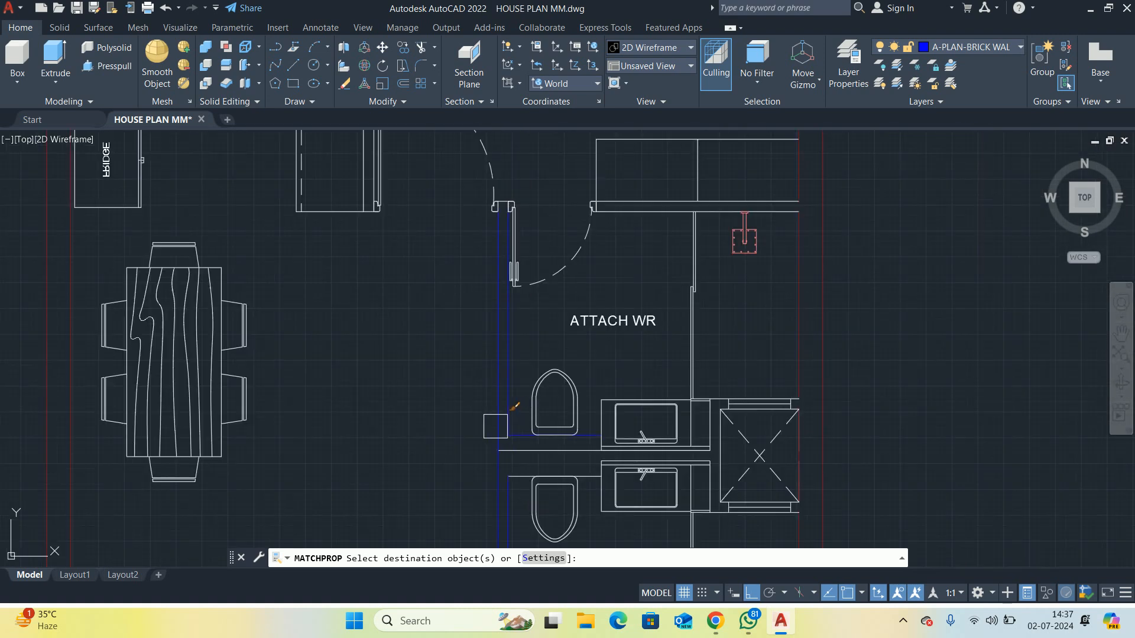
pyautogui.scroll(3, 489, 429)
pyautogui.scroll(-2, 499, 416)
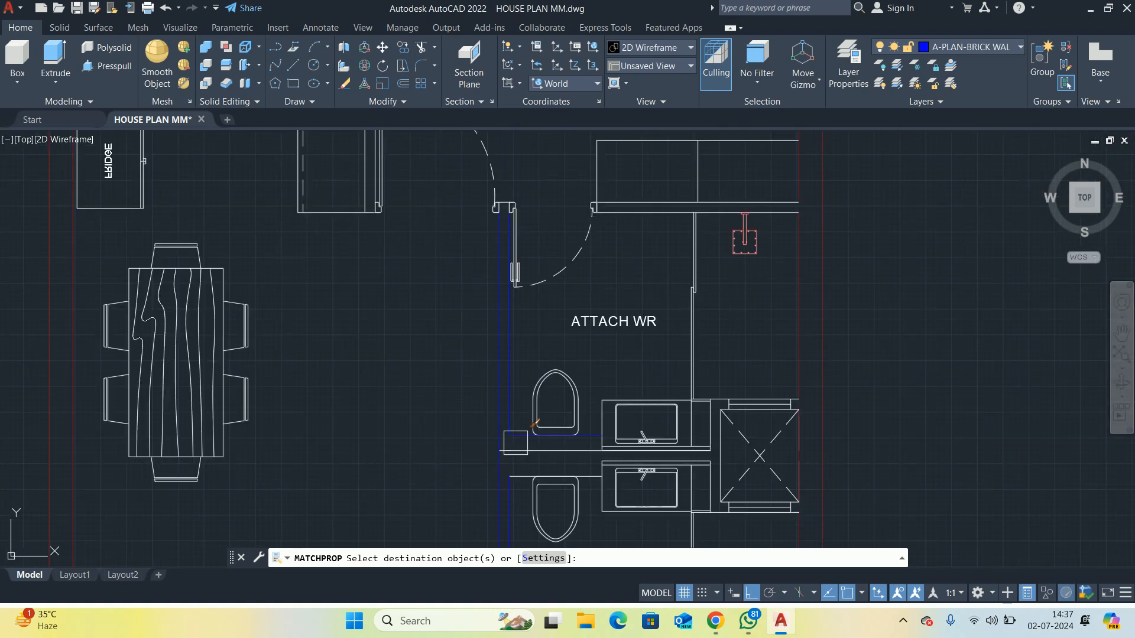
pyautogui.scroll(2, 543, 428)
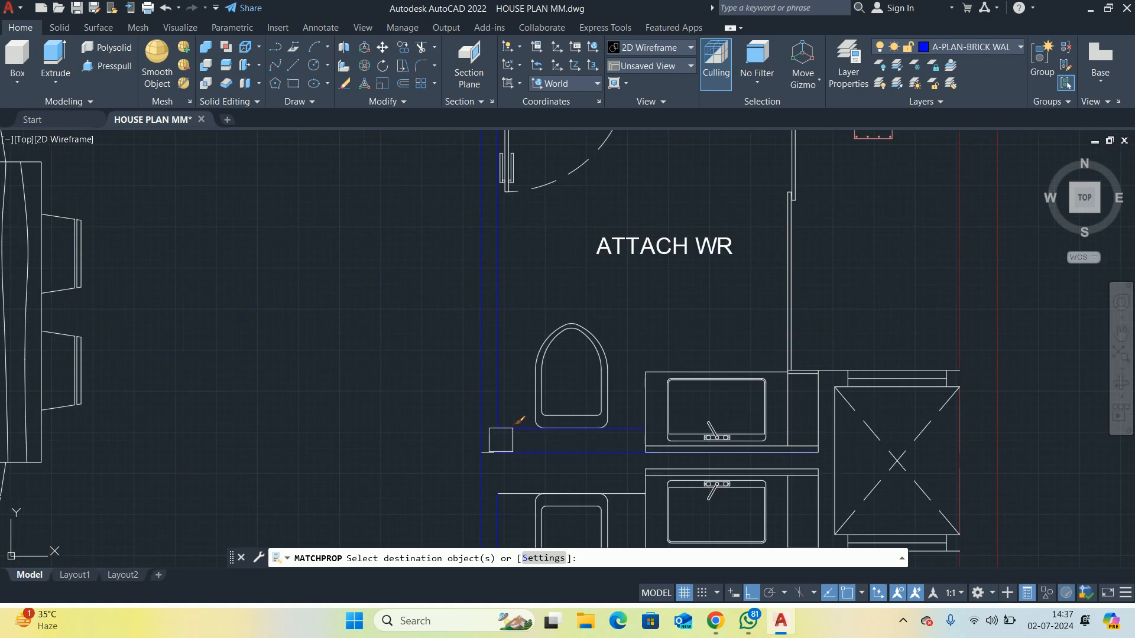
pyautogui.moveTo(501, 440); pyautogui.dragTo(506, 383, button='middle')
# Match the blue properties onto the wall between the ATTACH WR and the bedroom, including the short piece between the two doors
pyautogui.scroll(-3, 536, 379)
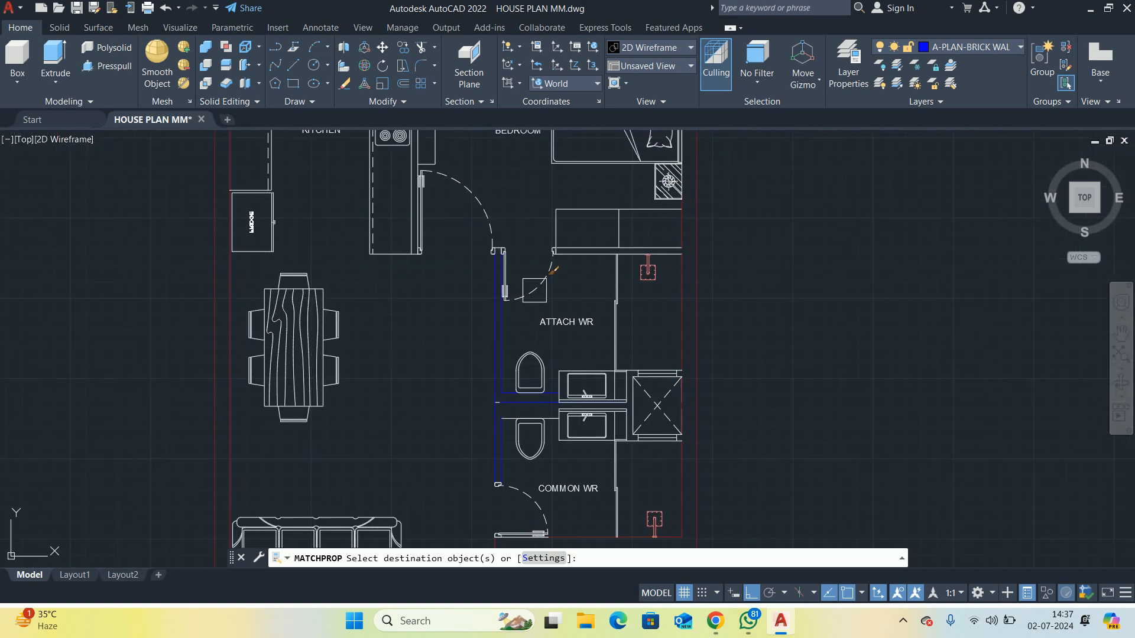
pyautogui.scroll(6, 478, 196)
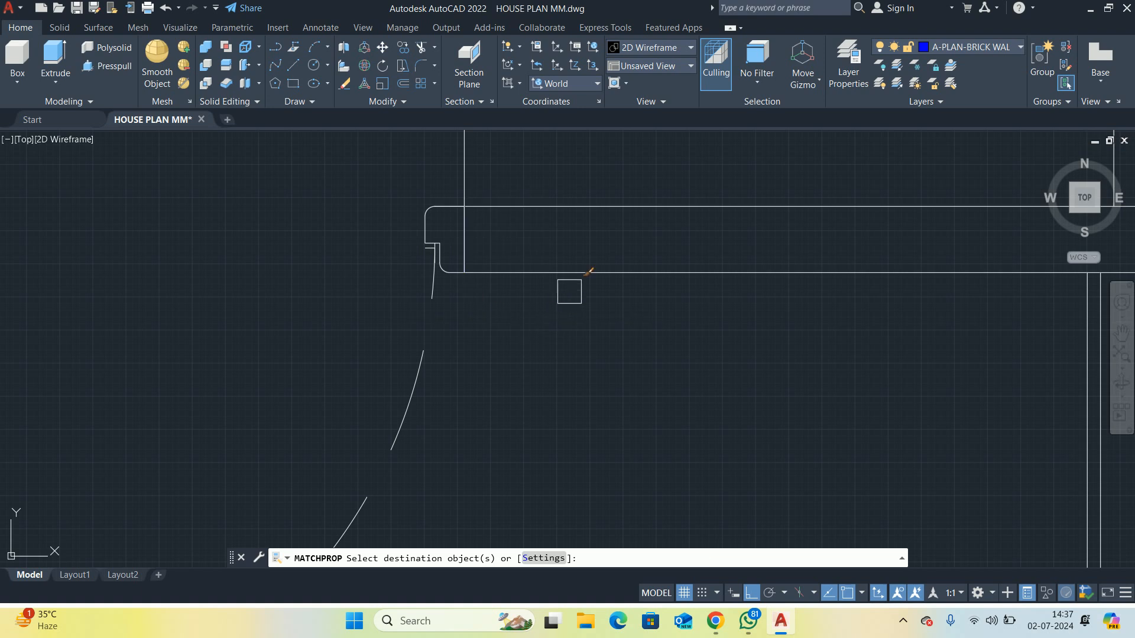
pyautogui.scroll(-8, 569, 223)
pyautogui.moveTo(584, 278); pyautogui.dragTo(593, 360, button='middle')
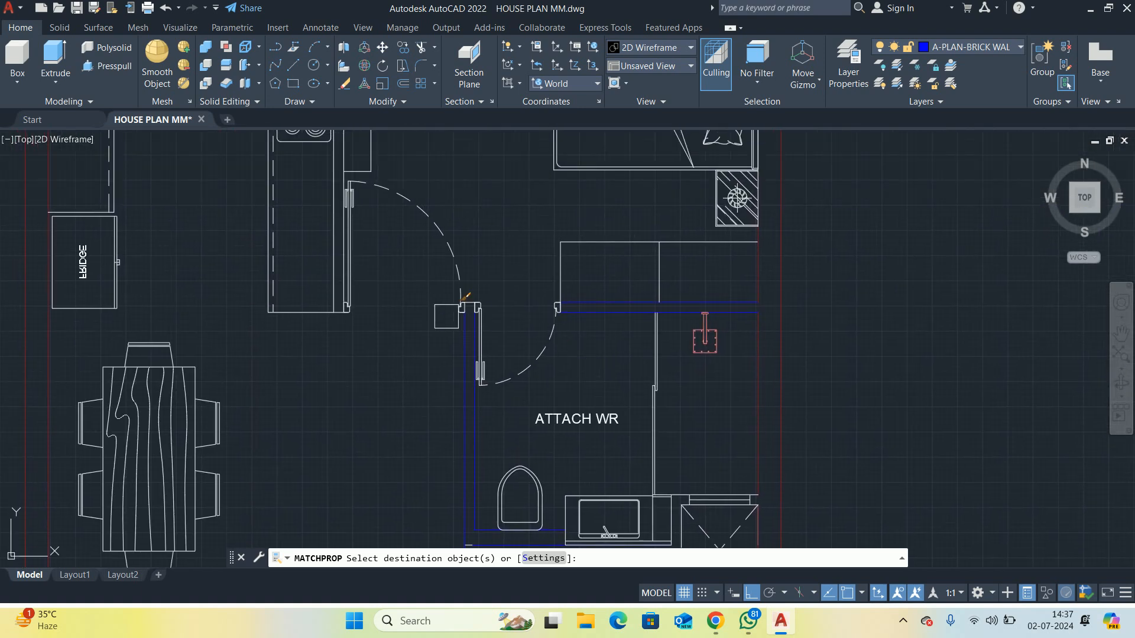
pyautogui.scroll(8, 452, 313)
pyautogui.scroll(-5, 783, 314)
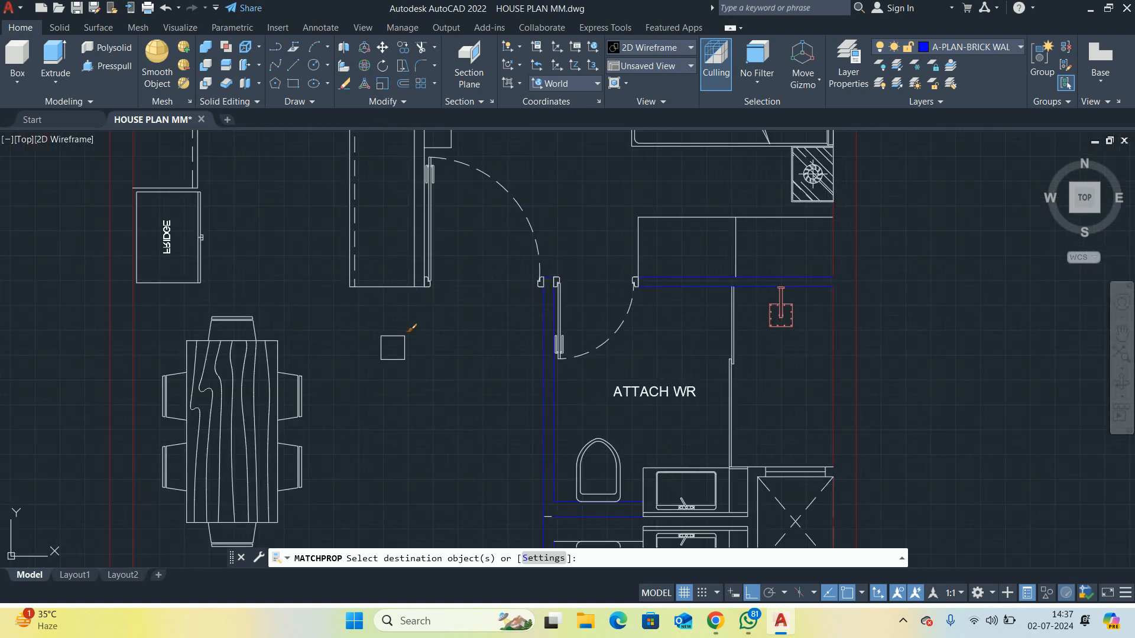
# Match the blue properties onto the end line of the kitchen wall beside the bedroom door
pyautogui.scroll(6, 810, 381)
pyautogui.click(462, 358)
pyautogui.click(533, 407)
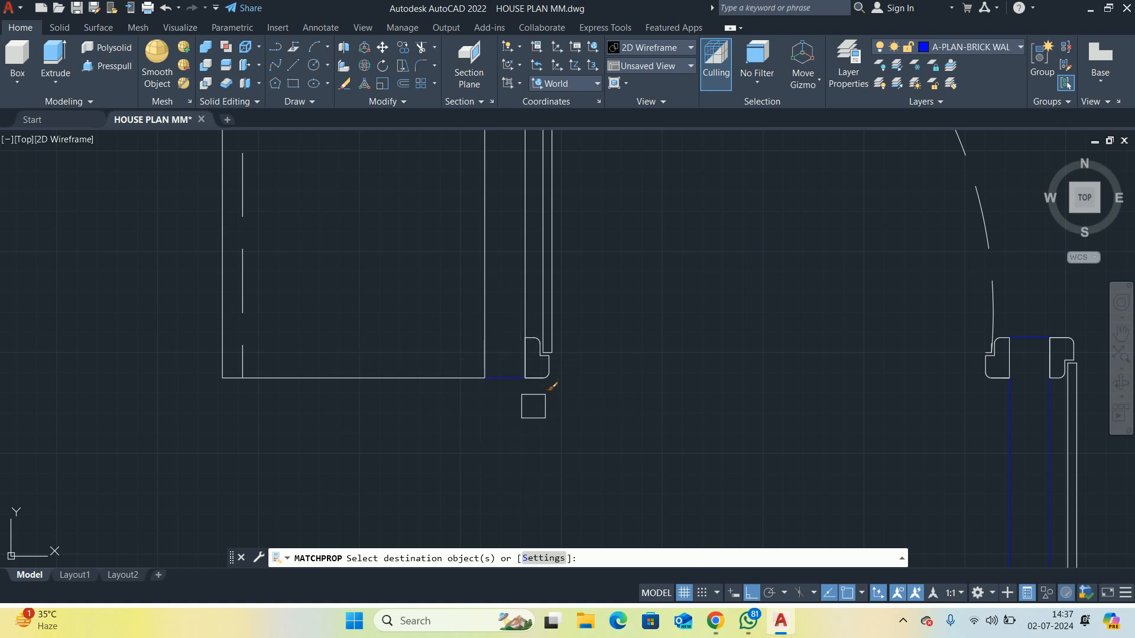
# Finish matching properties and delete the short stub line where the partition between the two washrooms meets the dining-side wall
pyautogui.scroll(-8, 516, 287)
pyautogui.moveTo(471, 257)
pyautogui.mouseDown(button='middle')
pyautogui.moveTo(444, 428)
pyautogui.moveTo(513, 287)
pyautogui.mouseUp(button='middle')
pyautogui.scroll(10, 620, 392)
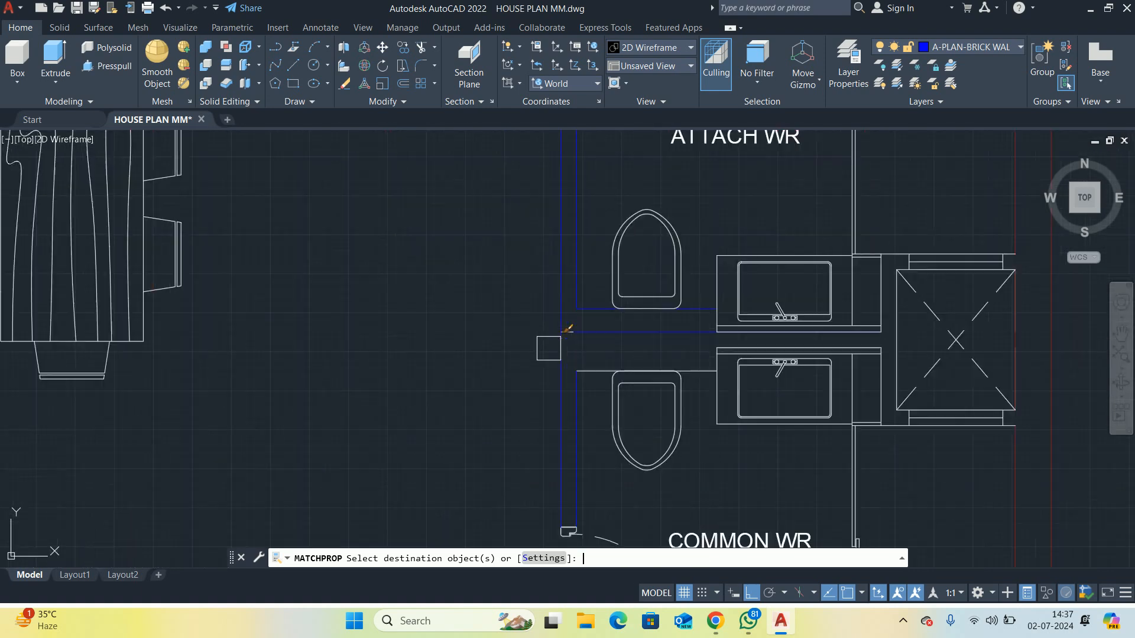
pyautogui.press('Escape')
pyautogui.click(621, 224)
pyautogui.scroll(-3, 609, 254)
pyautogui.press('Escape')
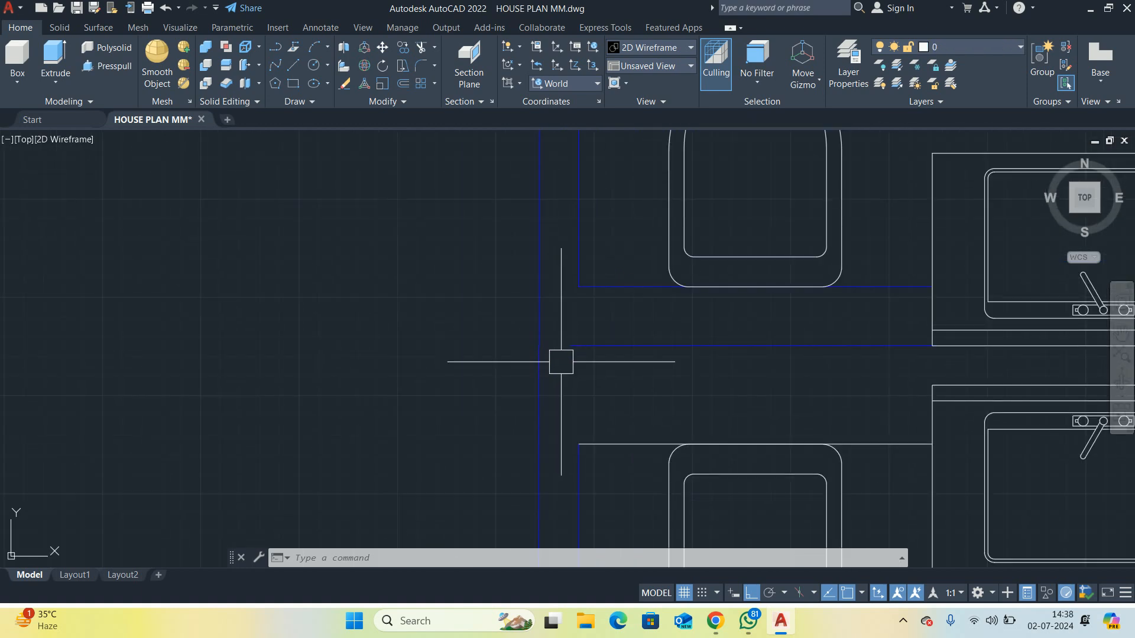
# Draw the partition's lower face from the COMMON WR vanity corner to the inner wall face, continuing down to the line behind the toilet
pyautogui.moveTo(628, 383); pyautogui.dragTo(509, 394, button='middle')
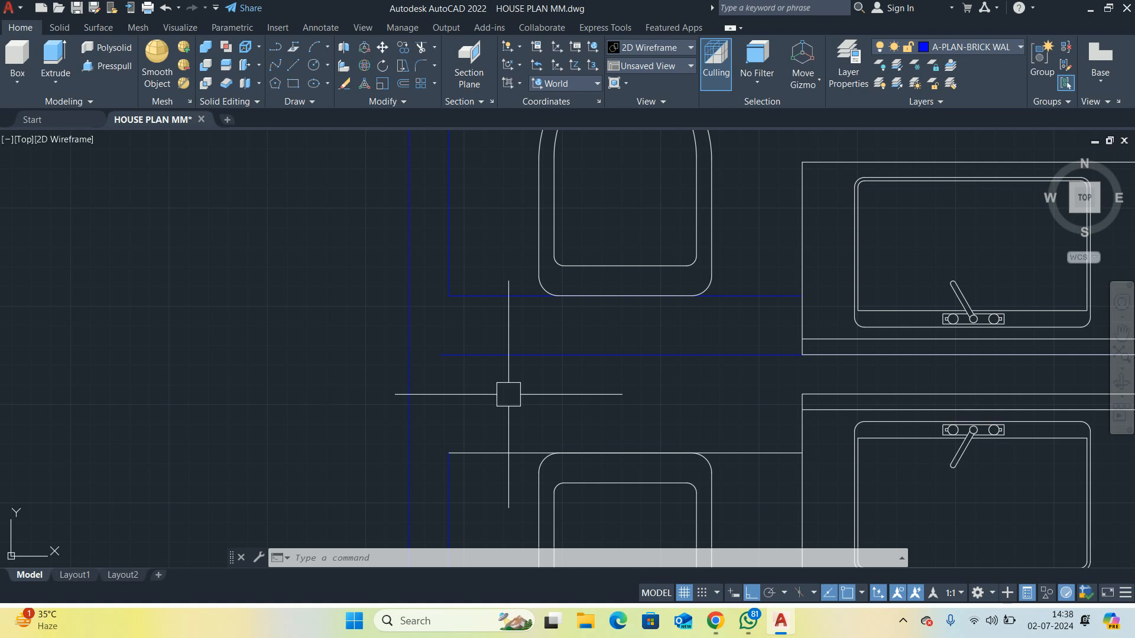
pyautogui.write('l')
pyautogui.press('Return')
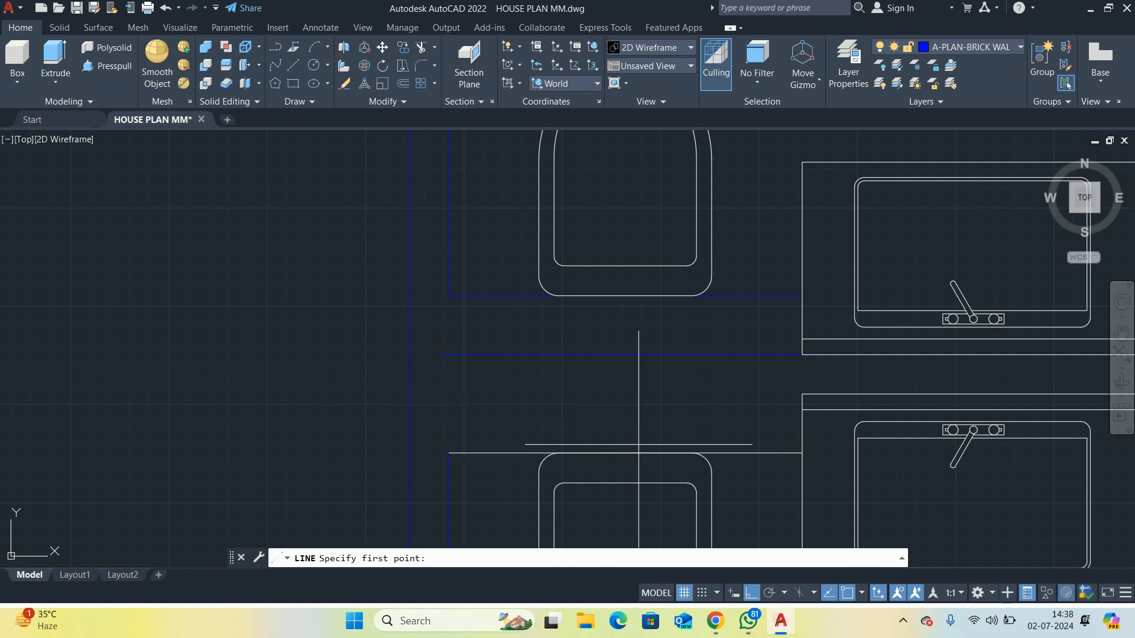
pyautogui.click(802, 394)
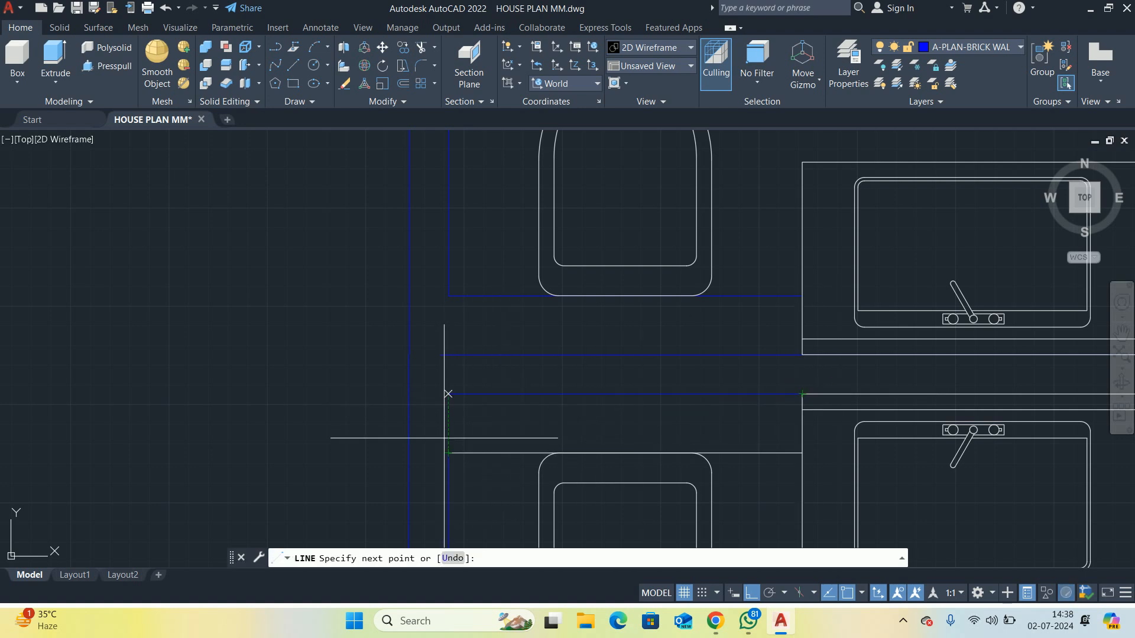
pyautogui.click(448, 394)
pyautogui.click(436, 449)
pyautogui.press('Escape')
pyautogui.scroll(-3, 549, 403)
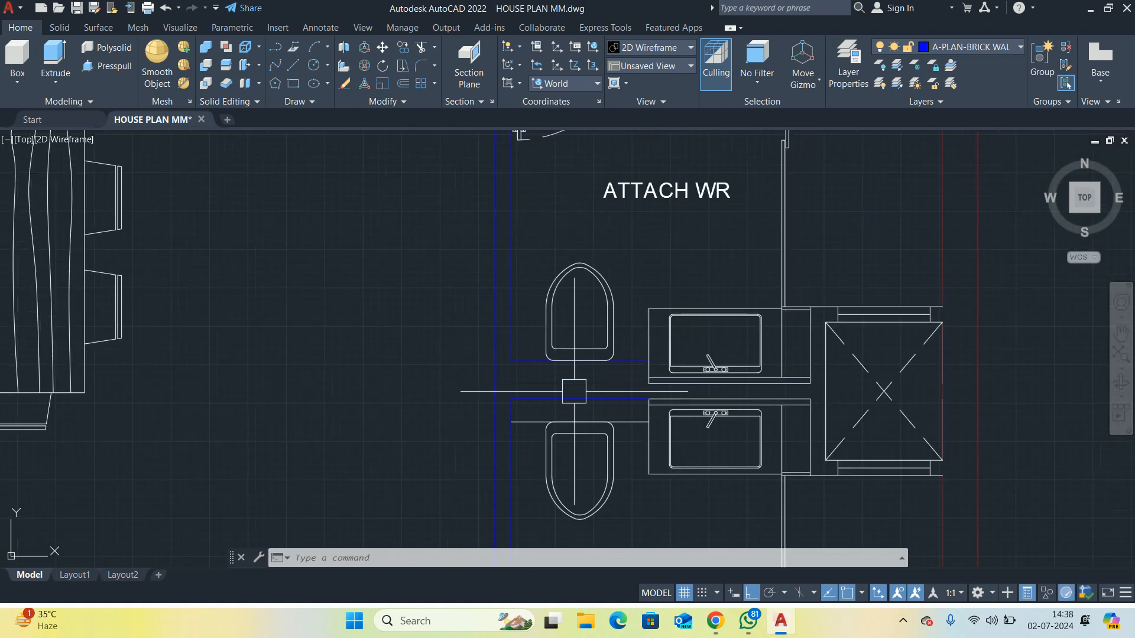
# Draw a short vertical line on the inner wall face joining the two horizontal lines below the ATTACH WR toilet
pyautogui.scroll(2, 548, 399)
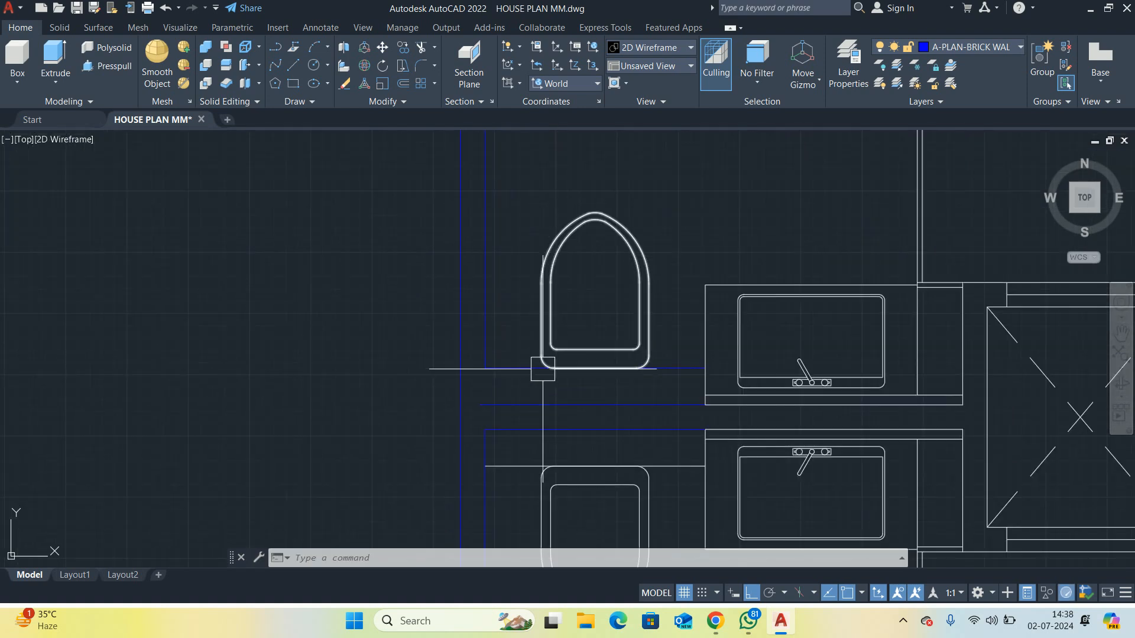
pyautogui.scroll(1, 541, 348)
pyautogui.write('L')
pyautogui.press('Return')
pyautogui.click(494, 386)
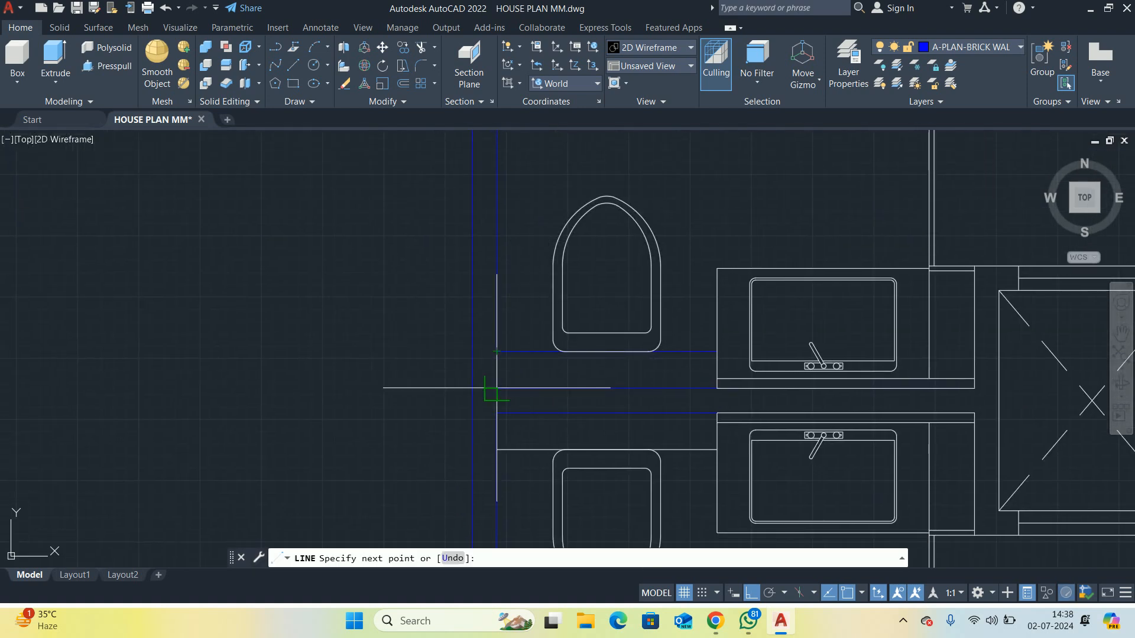
pyautogui.press('Escape')
pyautogui.scroll(-2, 631, 380)
pyautogui.scroll(2, 587, 366)
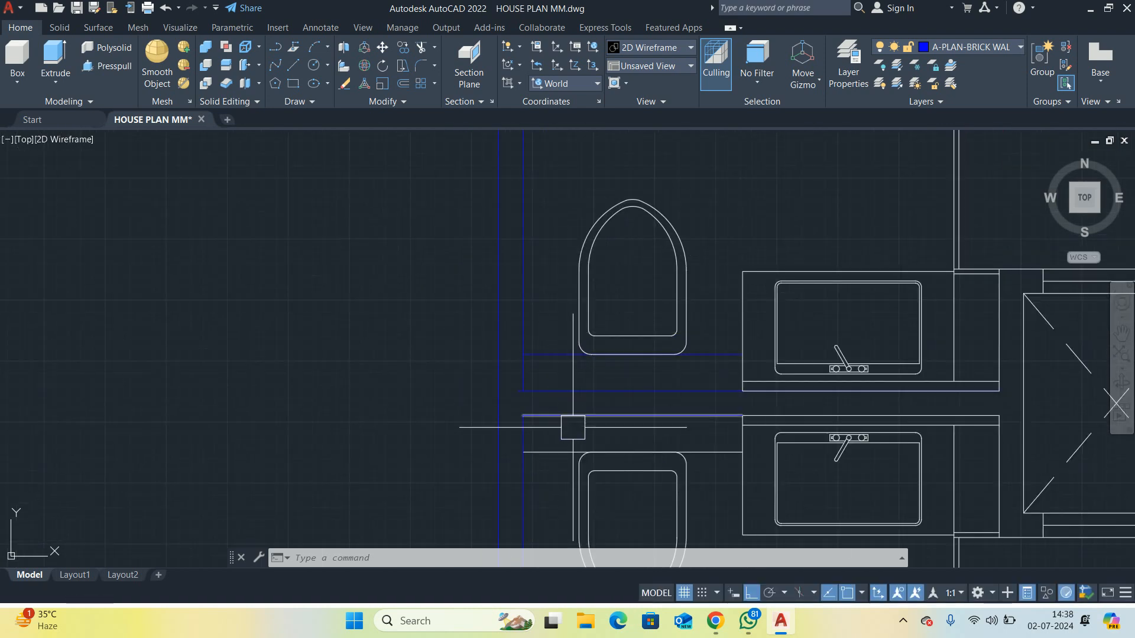
# Match the white line properties onto the horizontal lines behind the ATTACH WR and COMMON WR toilets
pyautogui.write('ma')
pyautogui.press('Return')
pyautogui.click(553, 452)
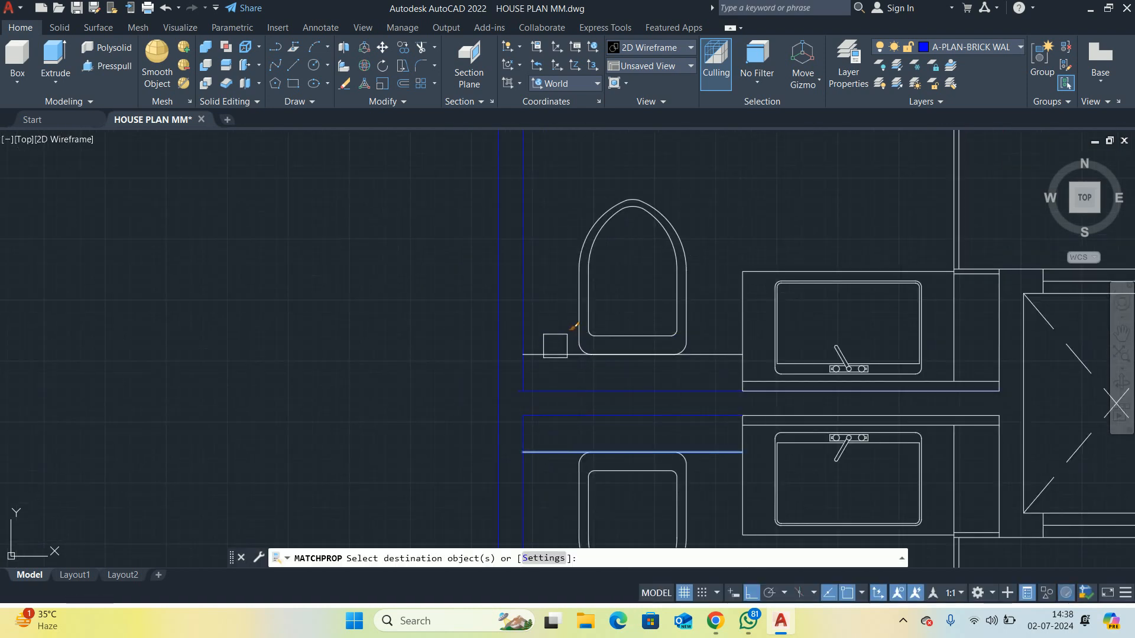
pyautogui.press('Escape')
pyautogui.scroll(-1, 716, 385)
pyautogui.moveTo(716, 385)
pyautogui.mouseDown(button='middle')
pyautogui.moveTo(730, 354)
pyautogui.moveTo(691, 275)
pyautogui.mouseUp(button='middle')
pyautogui.scroll(-2, 689, 276)
pyautogui.scroll(1, 687, 288)
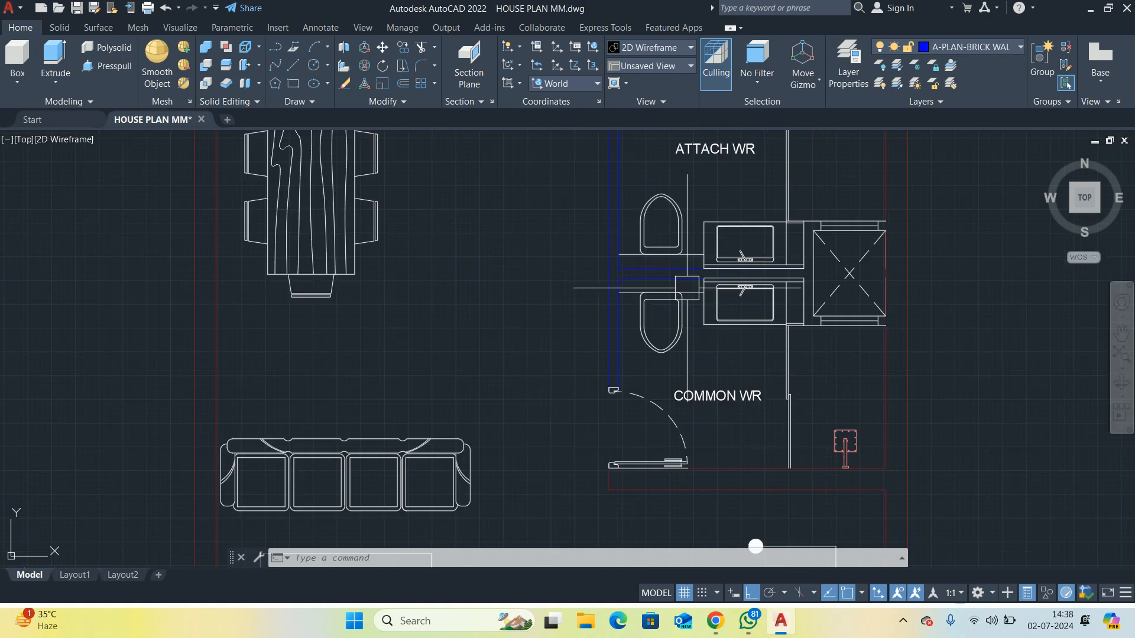
pyautogui.scroll(3, 687, 288)
pyautogui.write('ma')
pyautogui.press('Return')
pyautogui.click(542, 201)
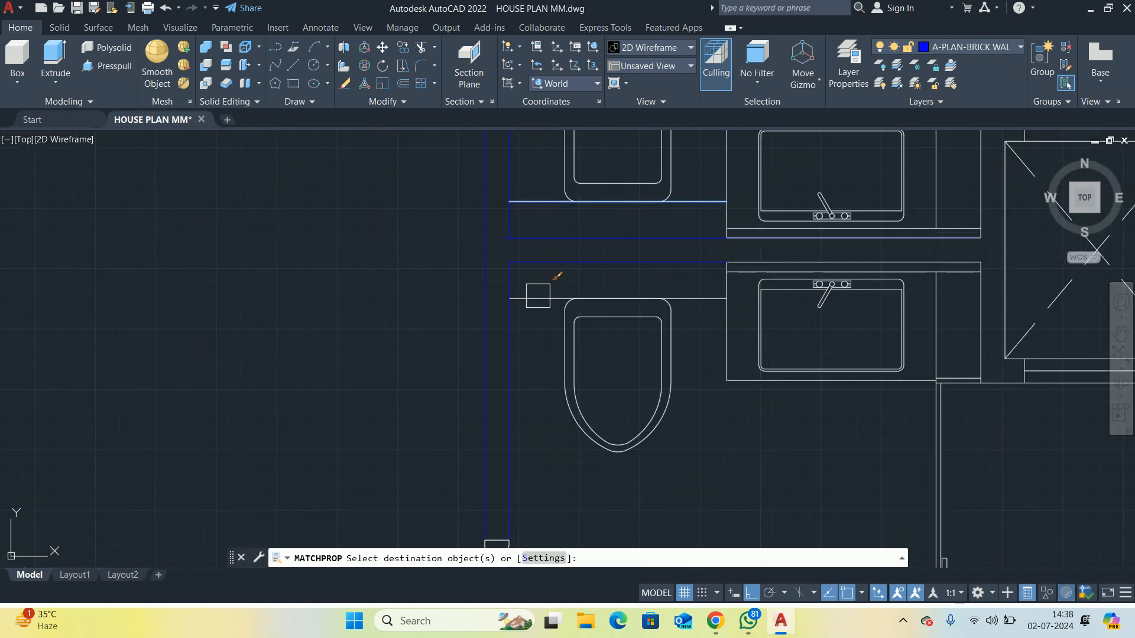
pyautogui.press('Escape')
# Match the blue partition properties onto the COMMON WR vanity's back line and delete the duplicate line along the ATTACH WR vanity's back
pyautogui.scroll(-3, 585, 289)
pyautogui.moveTo(642, 294); pyautogui.dragTo(616, 303, button='middle')
pyautogui.scroll(3, 658, 279)
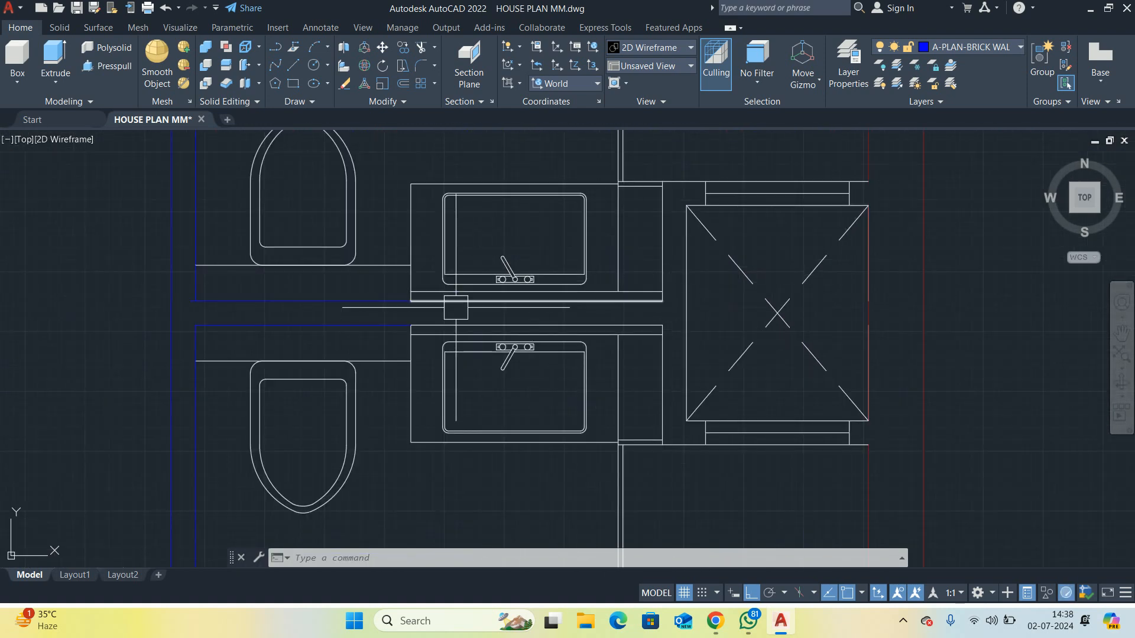
pyautogui.scroll(-1, 455, 307)
pyautogui.click(386, 320)
pyautogui.press('Escape')
pyautogui.scroll(2, 450, 321)
pyautogui.click(458, 317)
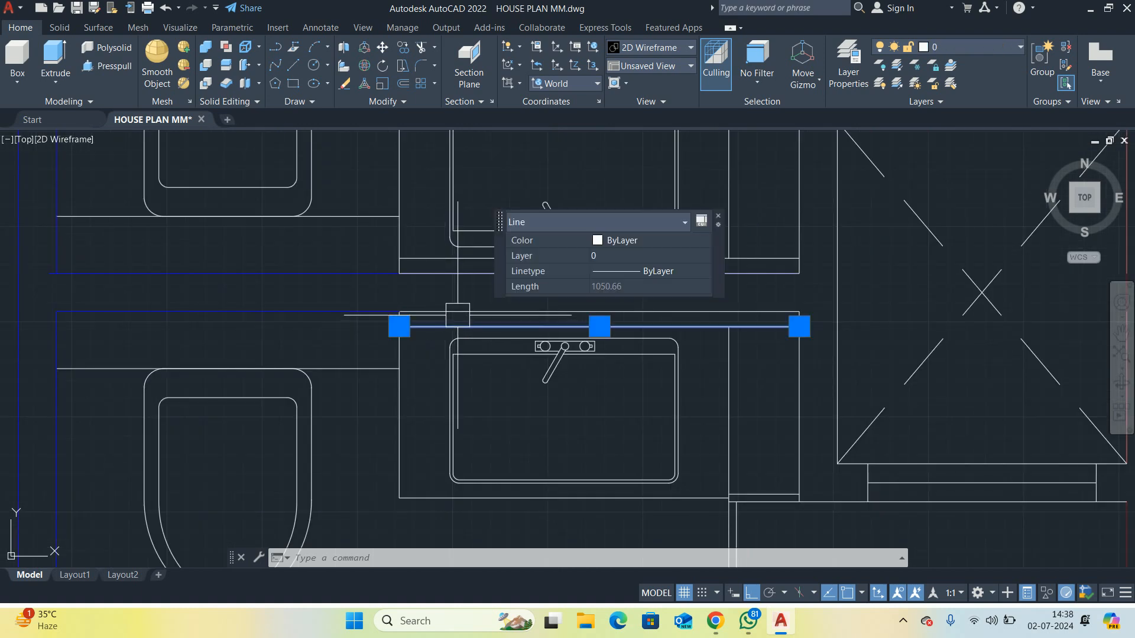
pyautogui.press('Escape')
pyautogui.moveTo(436, 306); pyautogui.dragTo(439, 335, button='middle')
pyautogui.write('ma')
pyautogui.press('Return')
pyautogui.click(426, 340)
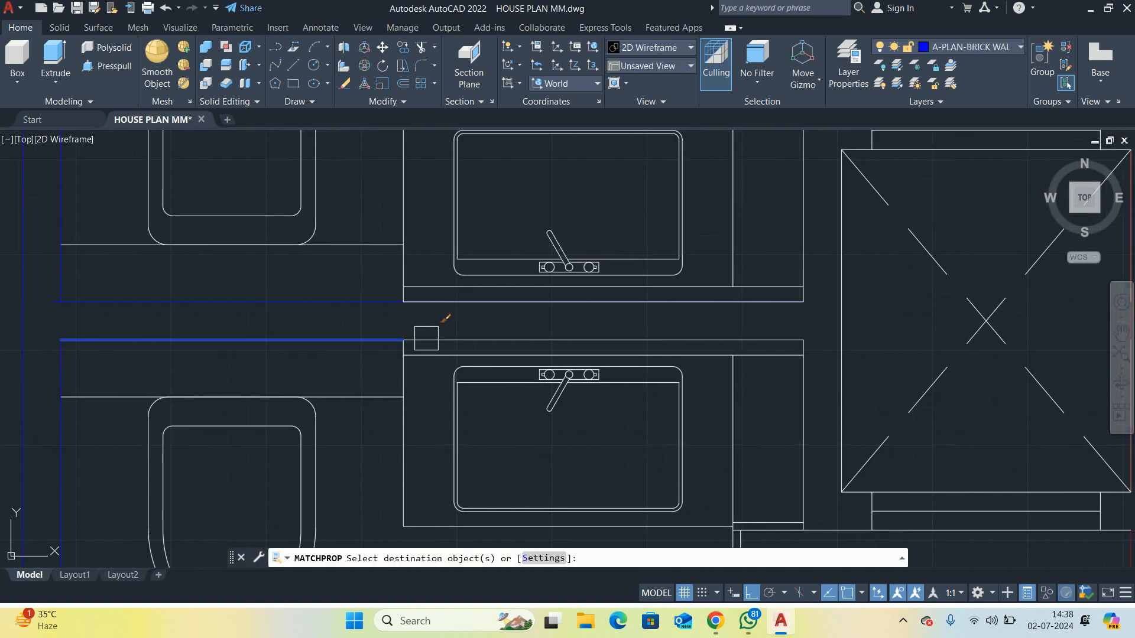
pyautogui.press('Escape')
pyautogui.click(440, 301)
pyautogui.press('Delete')
pyautogui.scroll(-2, 657, 355)
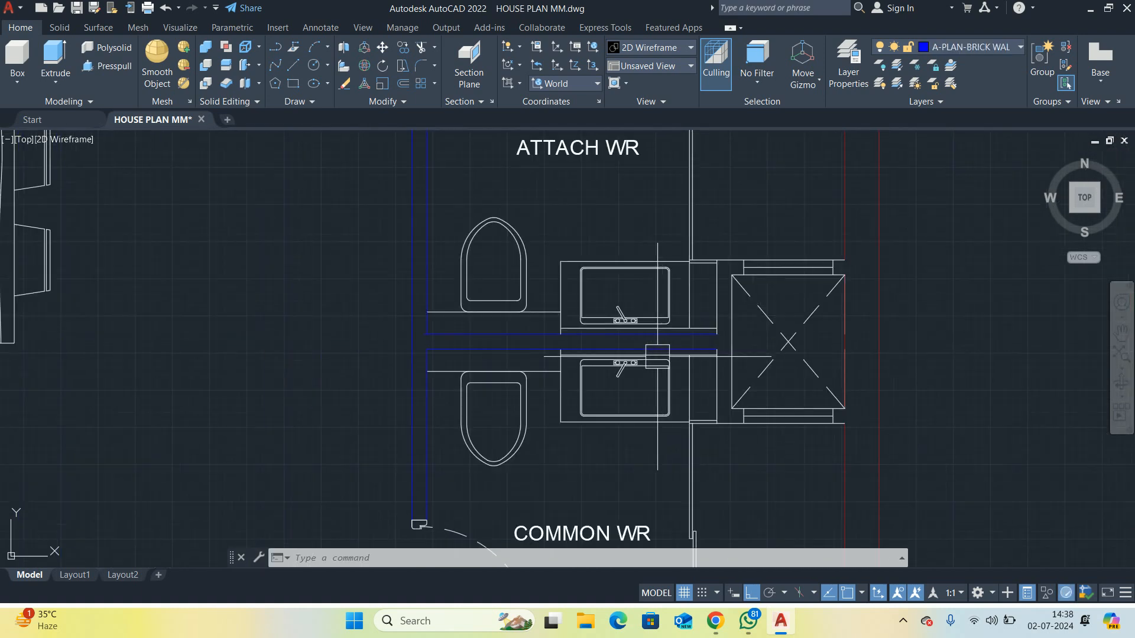
# Match the blue partition properties onto the wall lines enclosing the crossed shaft beside the washroom vanities
pyautogui.moveTo(657, 356)
pyautogui.mouseDown(button='middle')
pyautogui.moveTo(610, 391)
pyautogui.moveTo(480, 382)
pyautogui.mouseUp(button='middle')
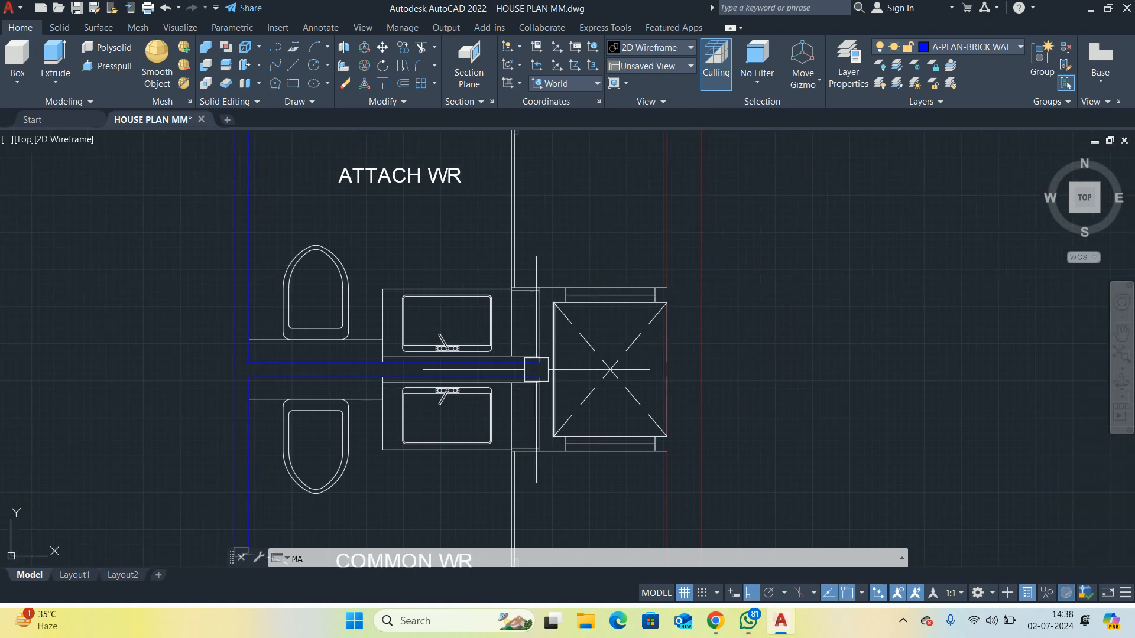
pyautogui.press('Return')
pyautogui.scroll(5, 536, 369)
pyautogui.click(535, 382)
pyautogui.scroll(1, 535, 383)
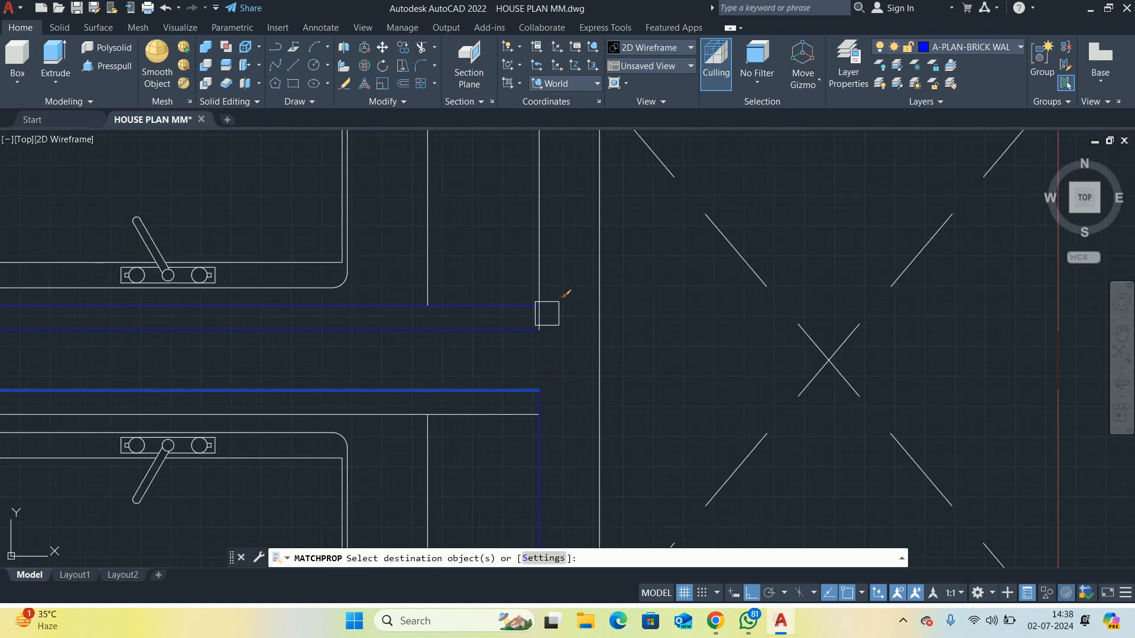
pyautogui.scroll(-3, 561, 322)
pyautogui.scroll(4, 496, 292)
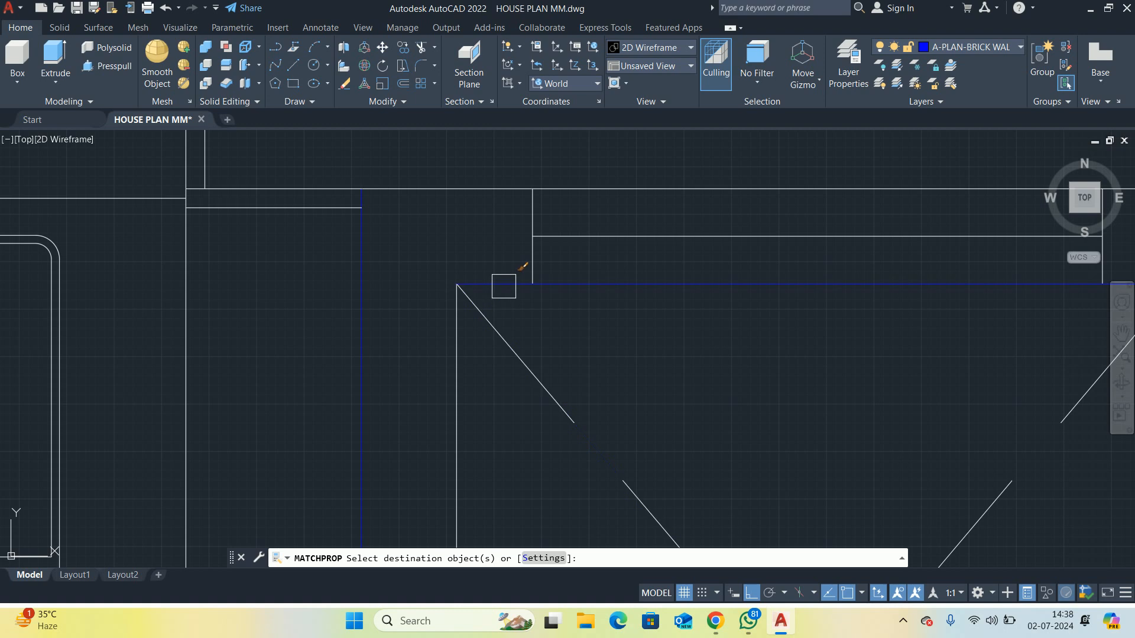
pyautogui.scroll(-3, 463, 184)
pyautogui.scroll(3, 429, 333)
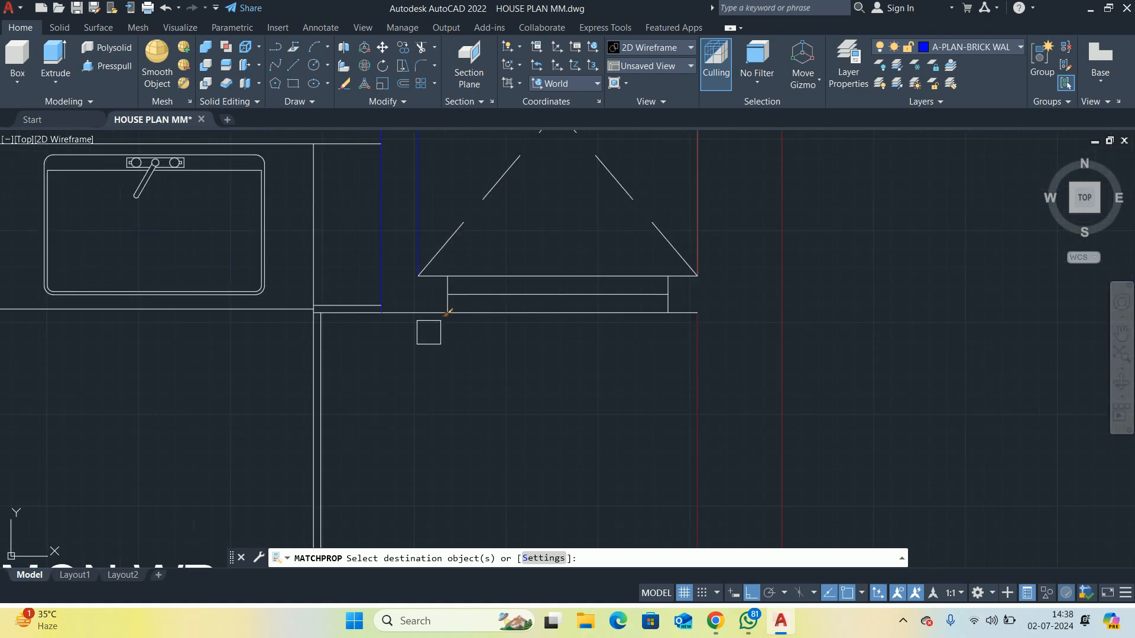
pyautogui.scroll(4, 423, 315)
pyautogui.scroll(-4, 442, 306)
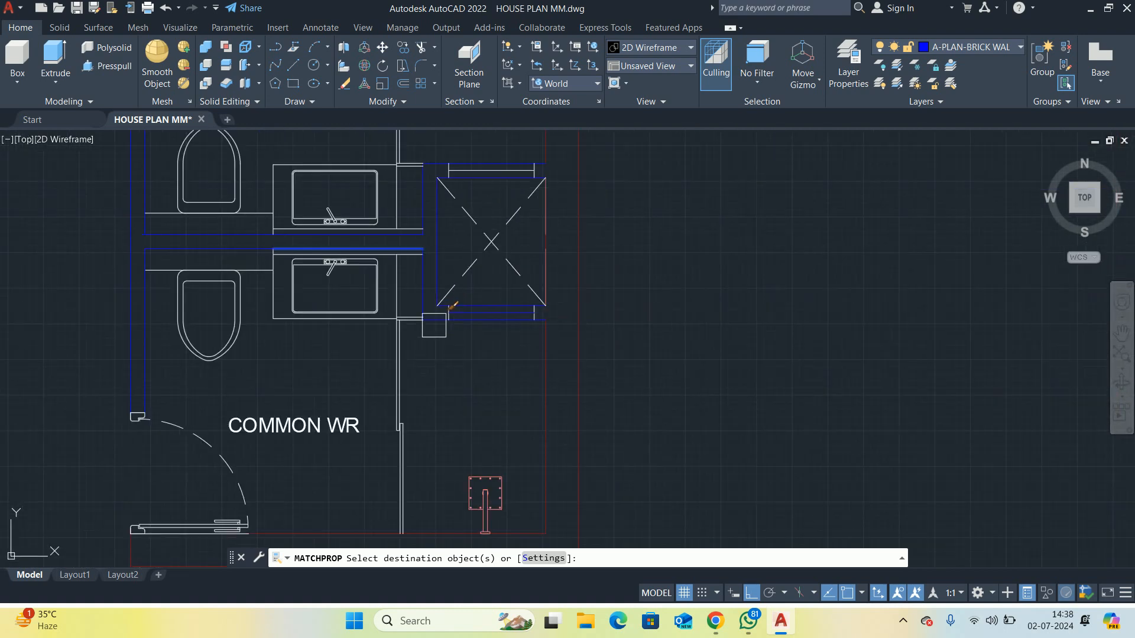
pyautogui.moveTo(435, 325)
pyautogui.mouseDown(button='middle')
pyautogui.moveTo(649, 391)
pyautogui.moveTo(732, 307)
pyautogui.mouseUp(button='middle')
pyautogui.press('Escape')
# Turn off the layers of the 230 mm walls, furniture and fixtures by picking their objects, isolating the 100 mm brick walls
pyautogui.scroll(-4, 673, 307)
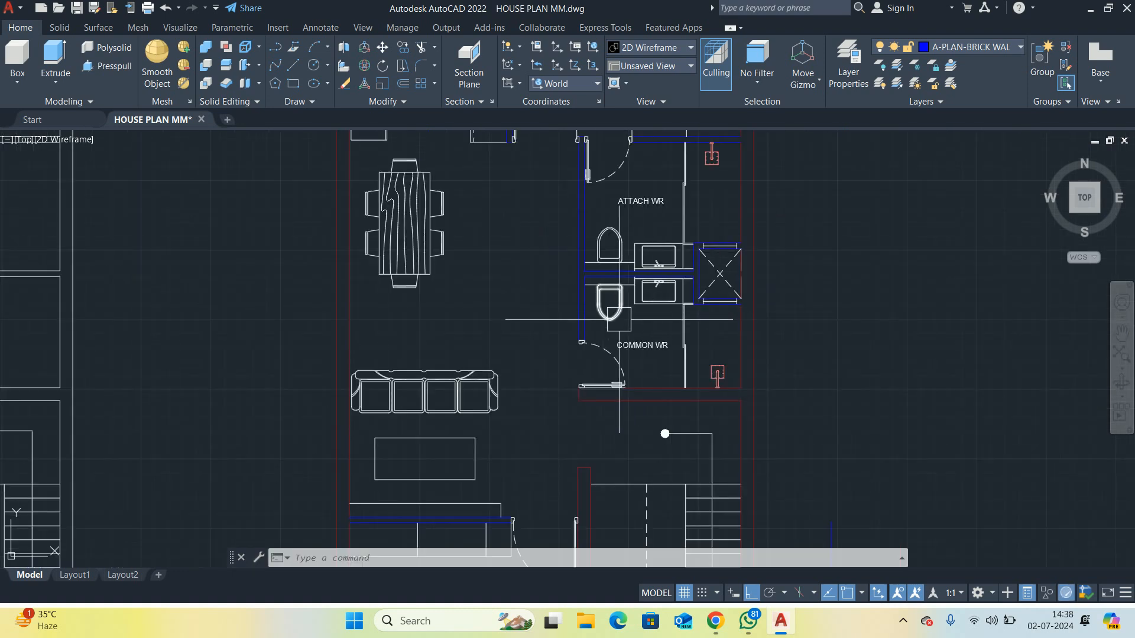
pyautogui.scroll(8, 641, 284)
pyautogui.scroll(-6, 560, 289)
pyautogui.moveTo(556, 285)
pyautogui.mouseDown(button='middle')
pyautogui.moveTo(526, 330)
pyautogui.moveTo(602, 410)
pyautogui.moveTo(640, 322)
pyautogui.moveTo(549, 389)
pyautogui.mouseUp(button='middle')
pyautogui.scroll(-2, 541, 320)
pyautogui.scroll(-1, 597, 321)
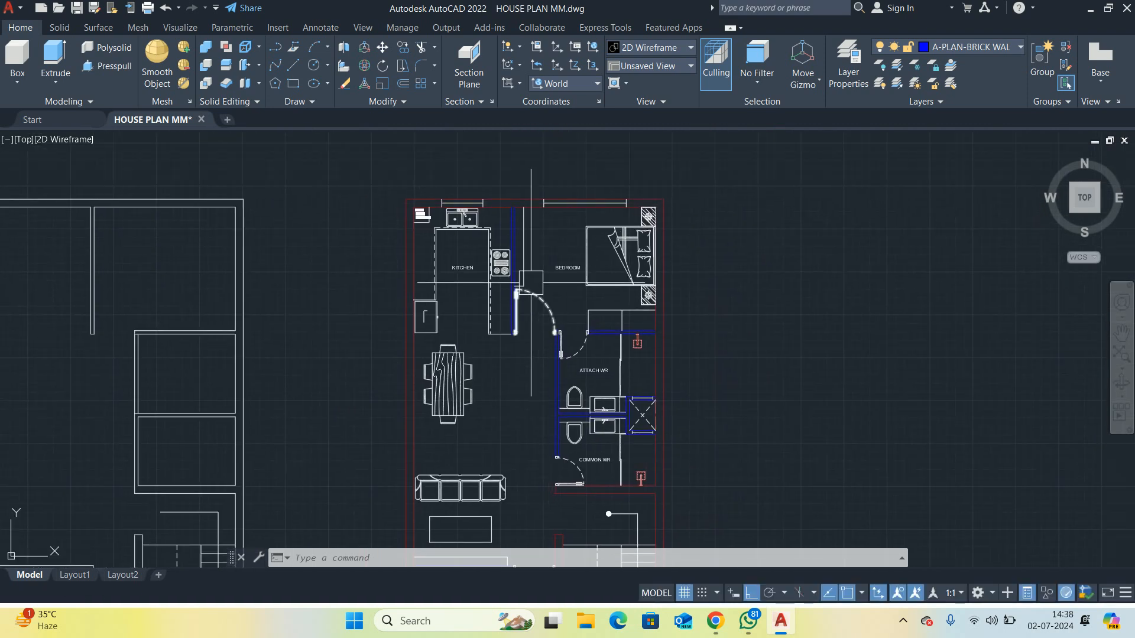
pyautogui.write('LAY')
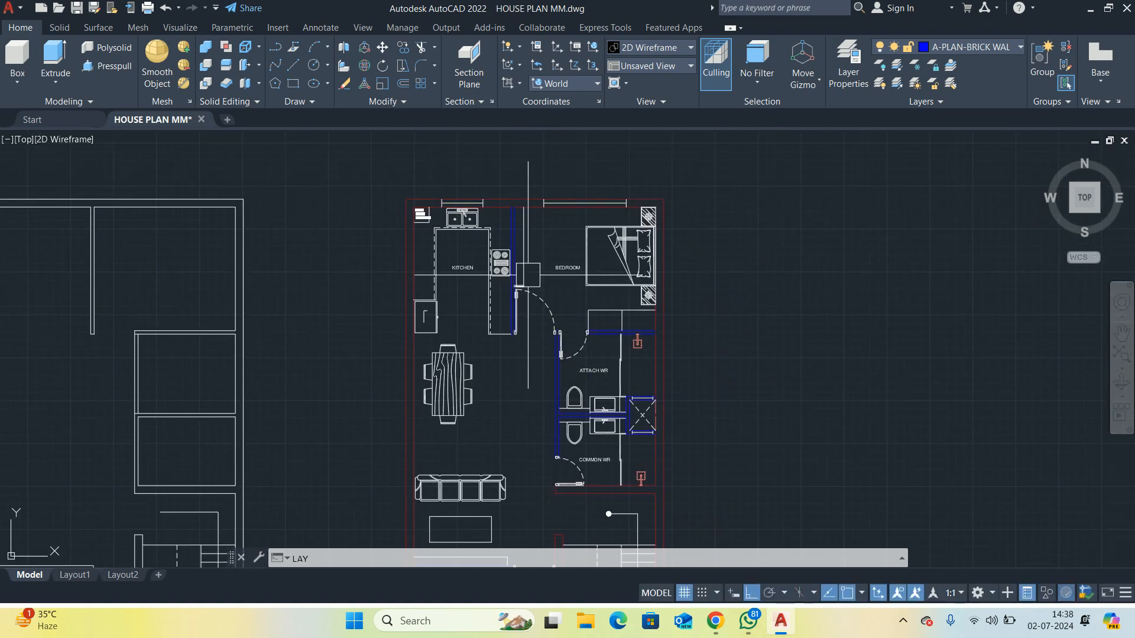
pyautogui.write('OFF')
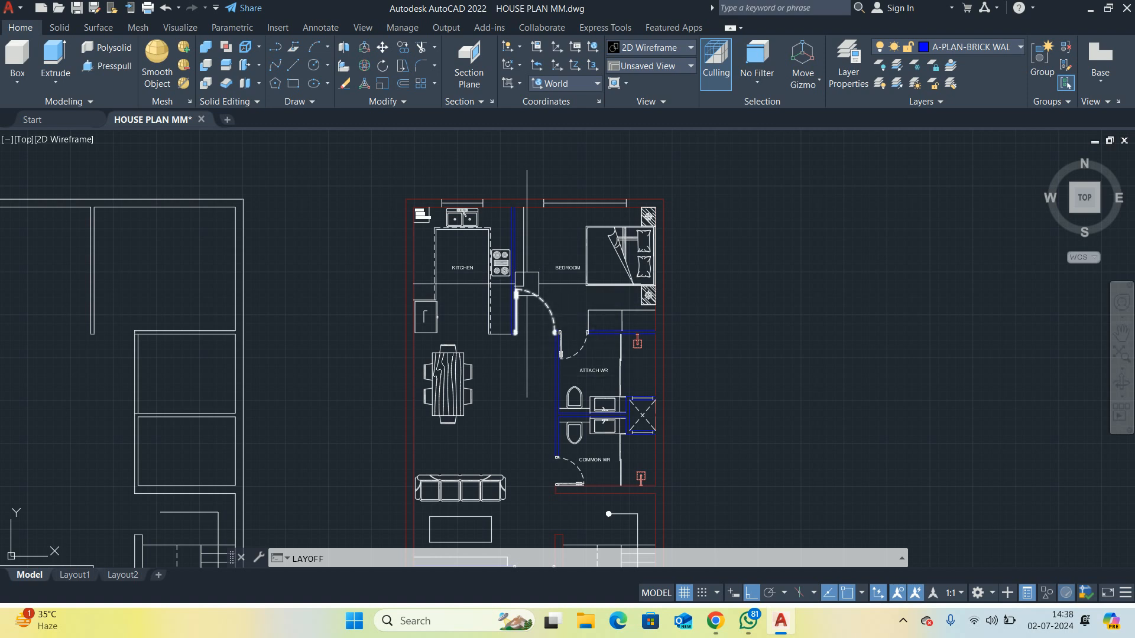
pyautogui.press('Return')
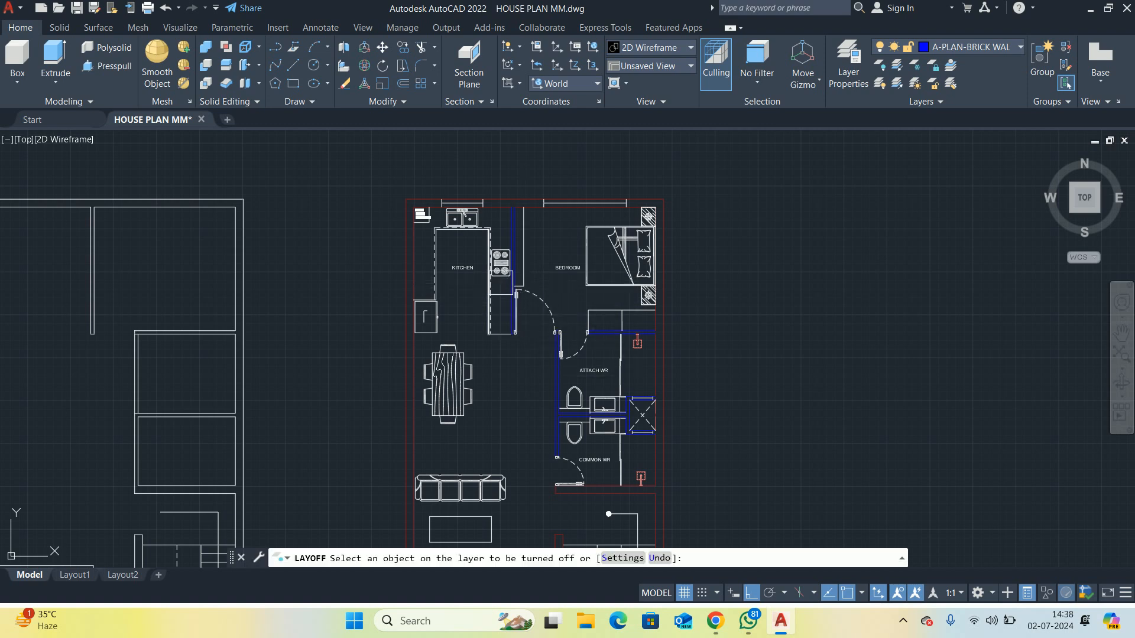
pyautogui.scroll(4, 558, 244)
pyautogui.scroll(2, 476, 253)
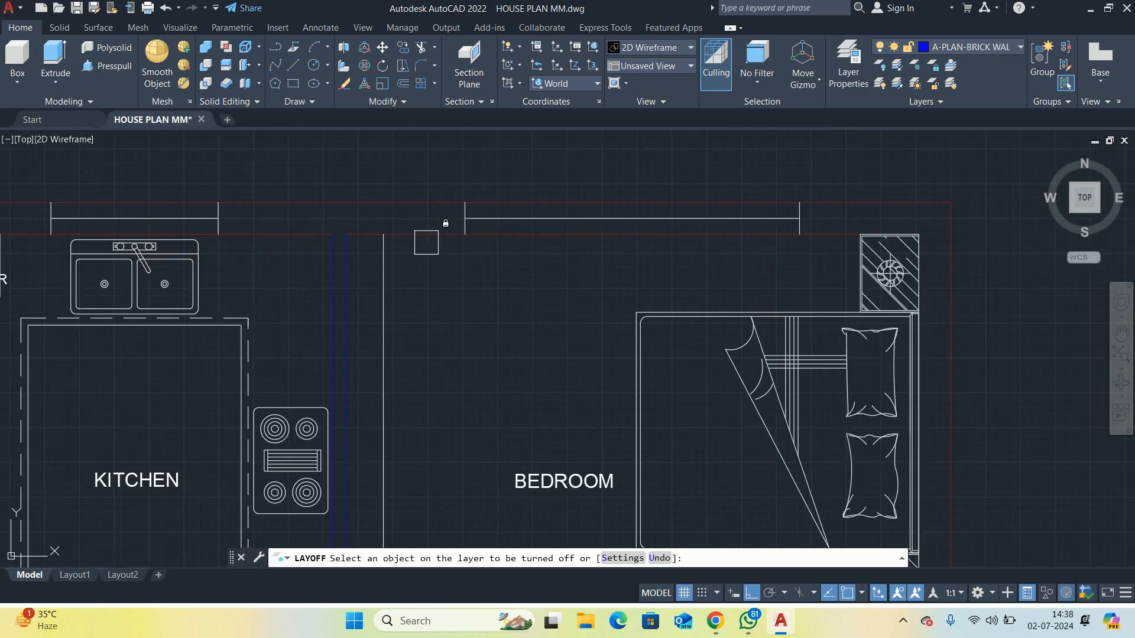
pyautogui.scroll(-1, 524, 305)
pyautogui.click(583, 335)
pyautogui.scroll(-2, 579, 335)
pyautogui.moveTo(532, 342); pyautogui.dragTo(515, 275, button='middle')
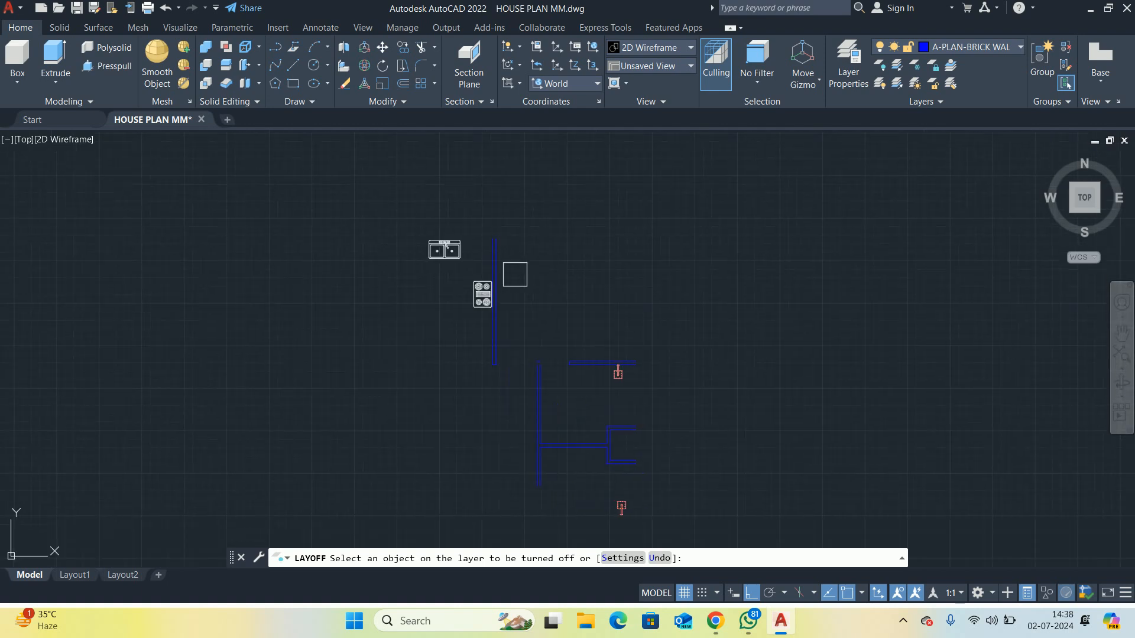
pyautogui.scroll(2, 601, 378)
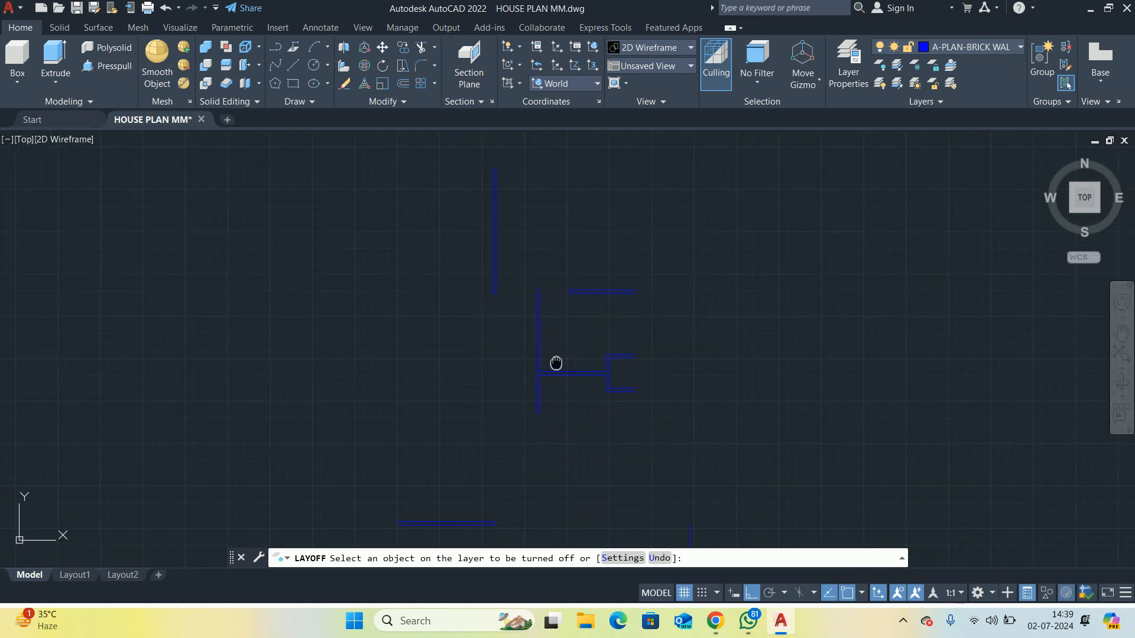
pyautogui.press('Escape')
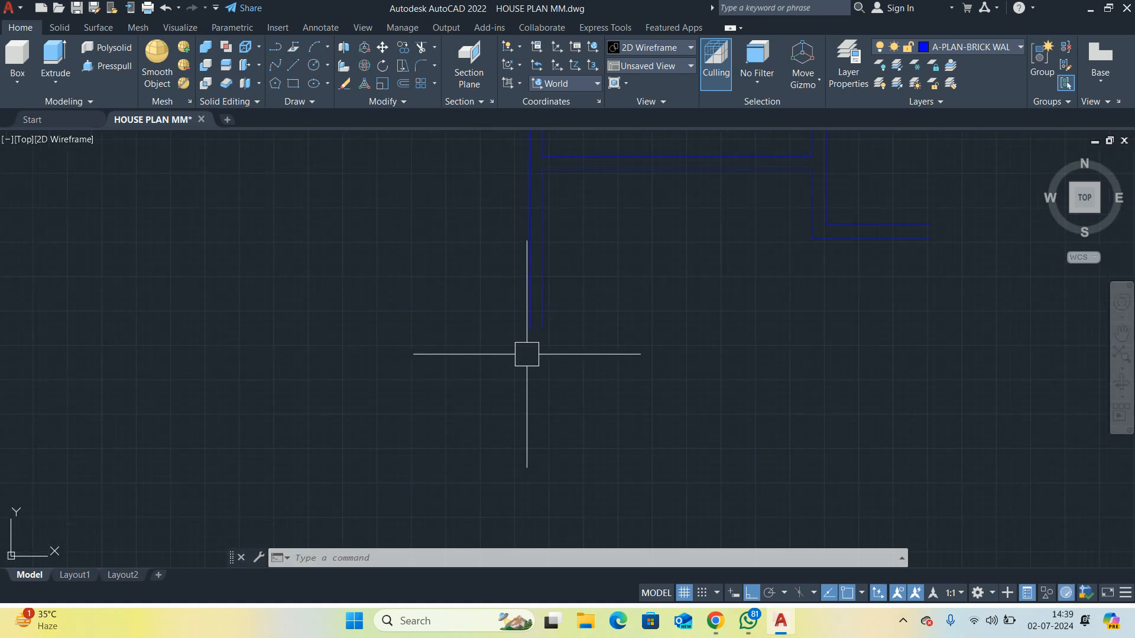
# Draw a short line closing the lower end of the washrooms' dining-side wall at the COMMON WR door
pyautogui.write('l')
pyautogui.press('Return')
pyautogui.click(530, 327)
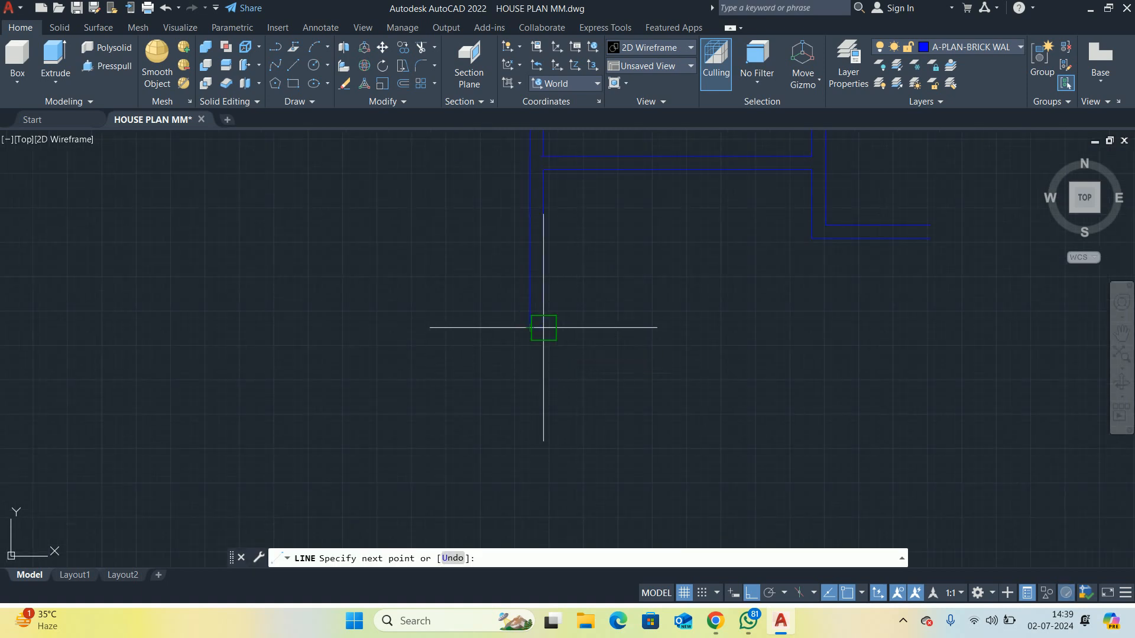
pyautogui.click(543, 327)
pyautogui.press('Escape')
# Extend both faces of the washrooms' dining-side wall up to the line at its upper end
pyautogui.scroll(-3, 581, 274)
pyautogui.moveTo(580, 274); pyautogui.dragTo(619, 432, button='middle')
pyautogui.scroll(1, 625, 382)
pyautogui.scroll(2, 616, 337)
pyautogui.moveTo(614, 374); pyautogui.dragTo(609, 504, button='middle')
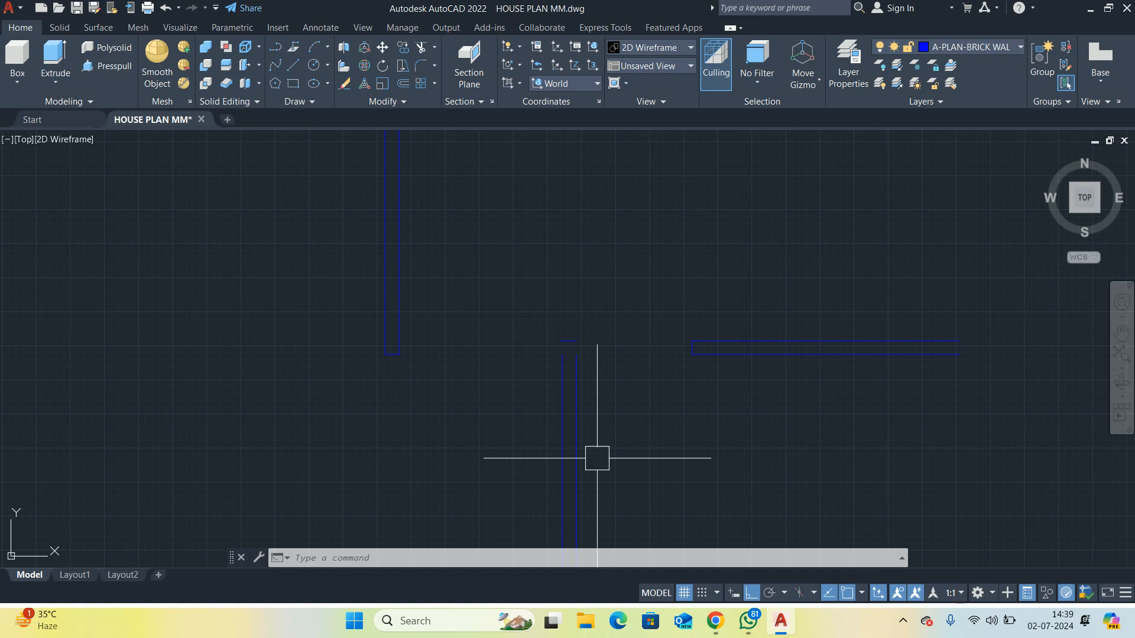
pyautogui.write('ex')
pyautogui.press('Return')
pyautogui.click(606, 384)
pyautogui.click(504, 390)
pyautogui.press('Escape')
pyautogui.scroll(-3, 621, 378)
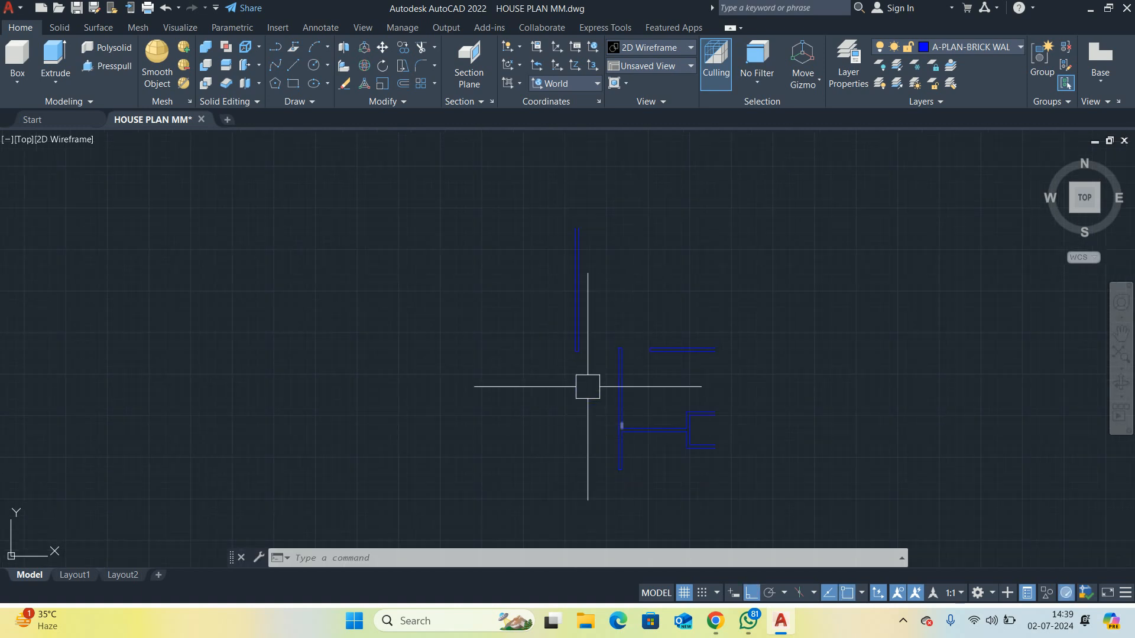
# Trim the lines at the upper end of the washrooms' dining-side wall beside the ATTACH WR door opening
pyautogui.scroll(3, 593, 332)
pyautogui.scroll(4, 710, 425)
pyautogui.moveTo(600, 319); pyautogui.dragTo(498, 467, button='middle')
pyautogui.write('tr')
pyautogui.press('Return')
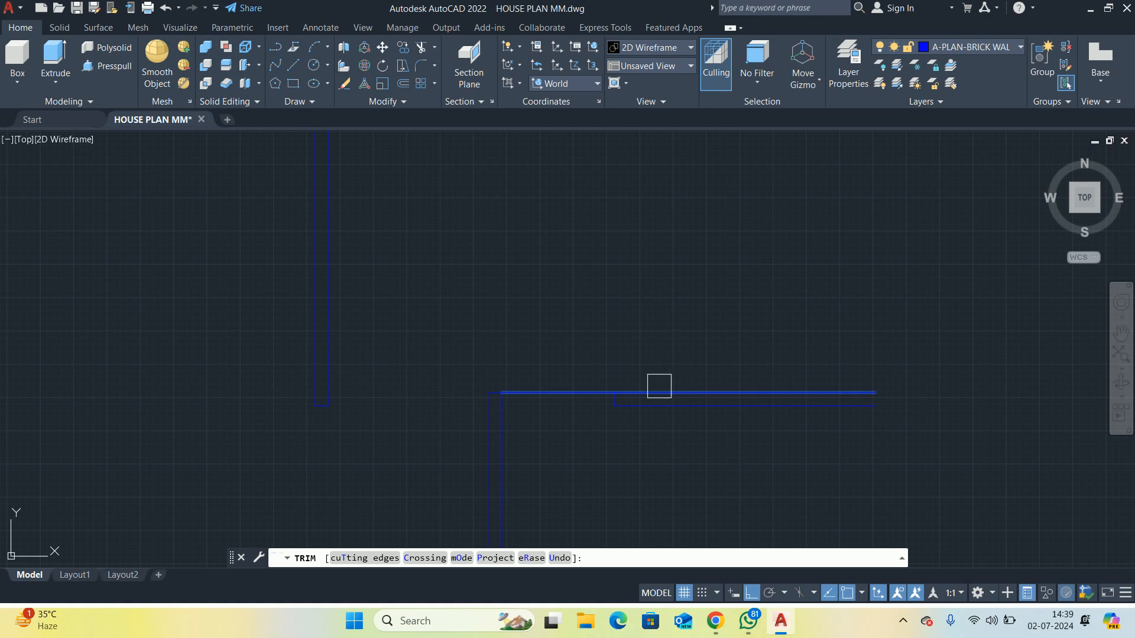
pyautogui.scroll(-4, 568, 416)
pyautogui.press('Escape')
# Review the isolated 100 mm brick walls and turn all the layers back on
pyautogui.scroll(5, 570, 425)
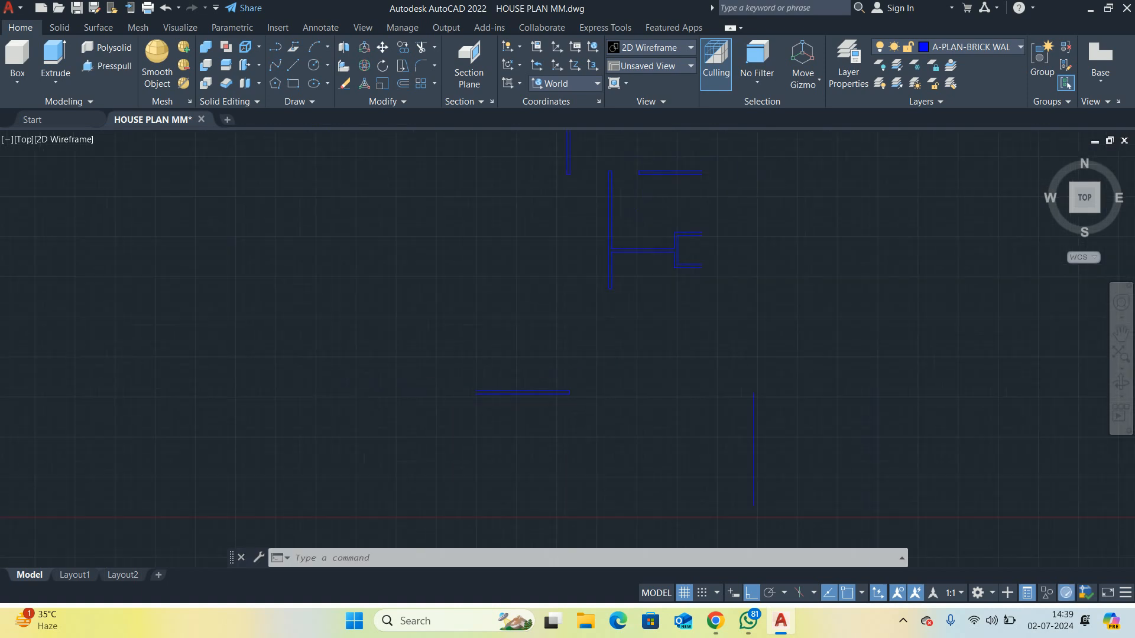
pyautogui.scroll(-5, 660, 443)
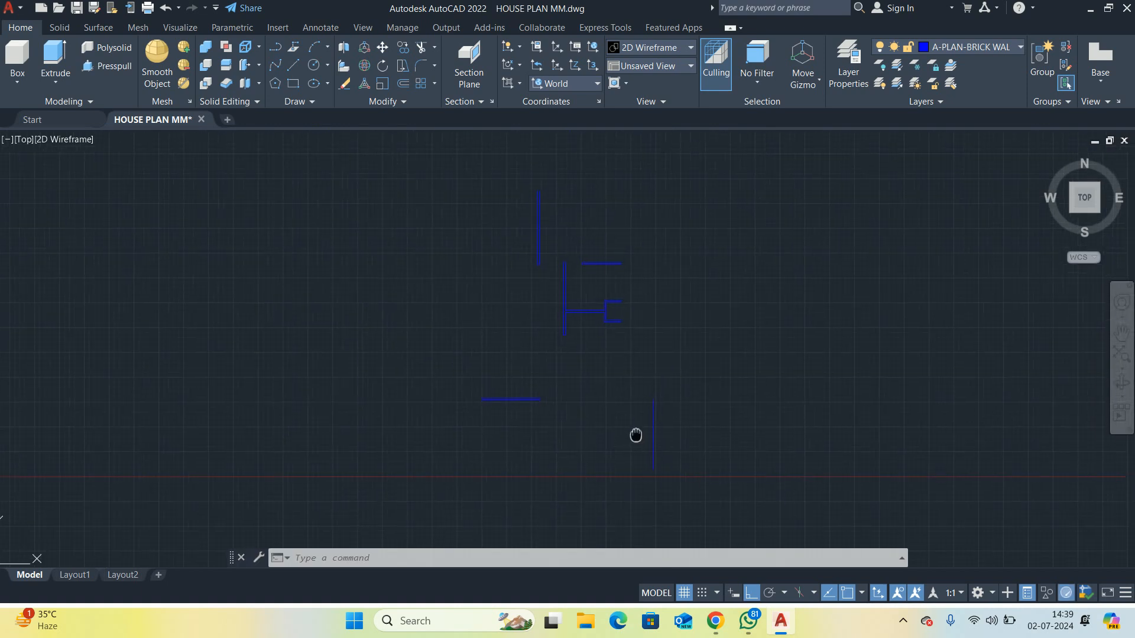
pyautogui.press('Escape')
pyautogui.scroll(3, 590, 304)
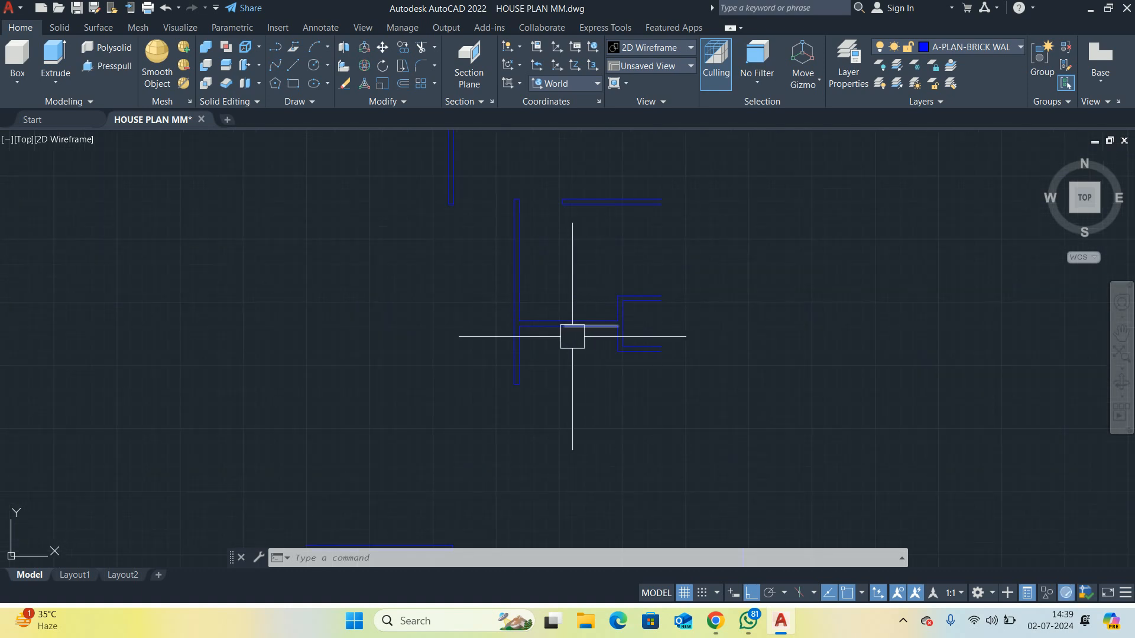
pyautogui.scroll(-5, 467, 304)
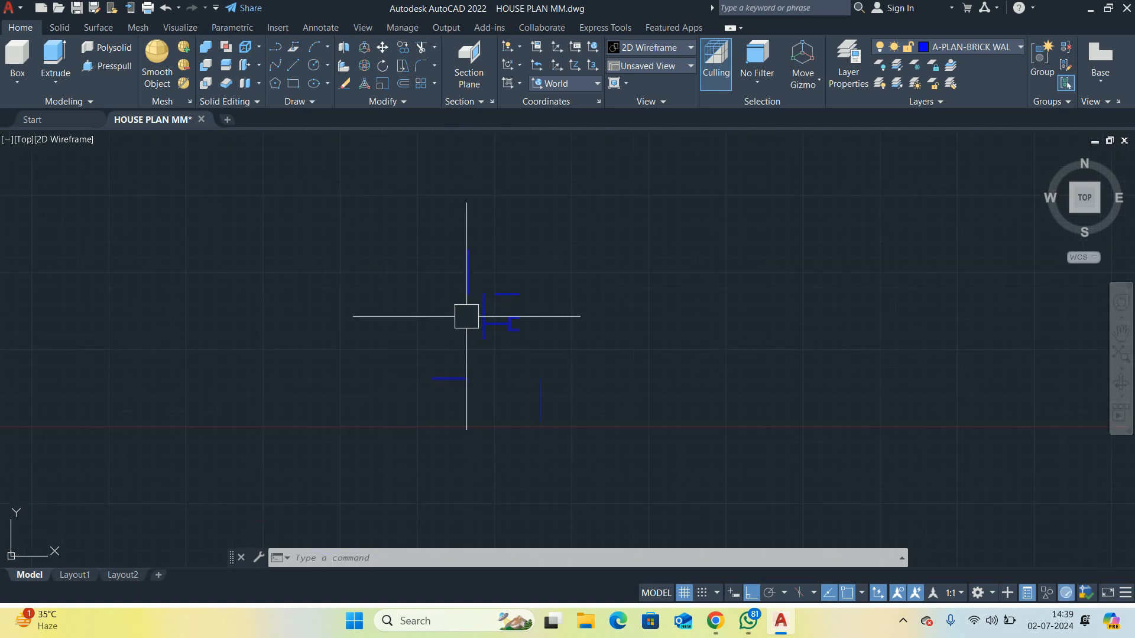
pyautogui.write('LAYON')
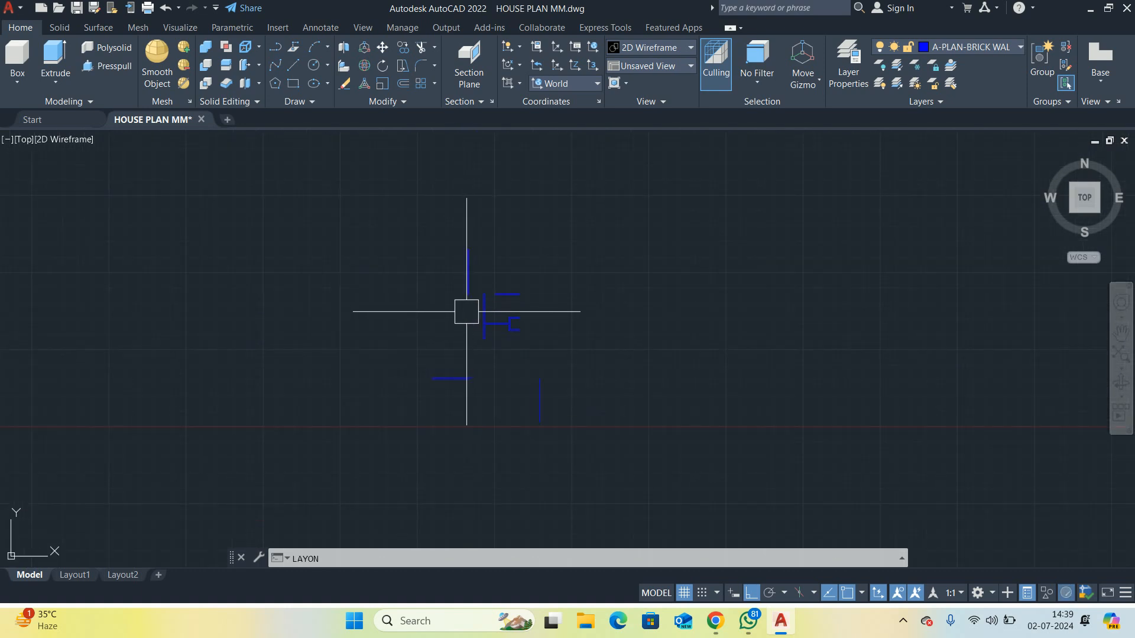
pyautogui.press('Escape')
pyautogui.scroll(-8, 467, 312)
pyautogui.scroll(3, 455, 355)
pyautogui.click(576, 417)
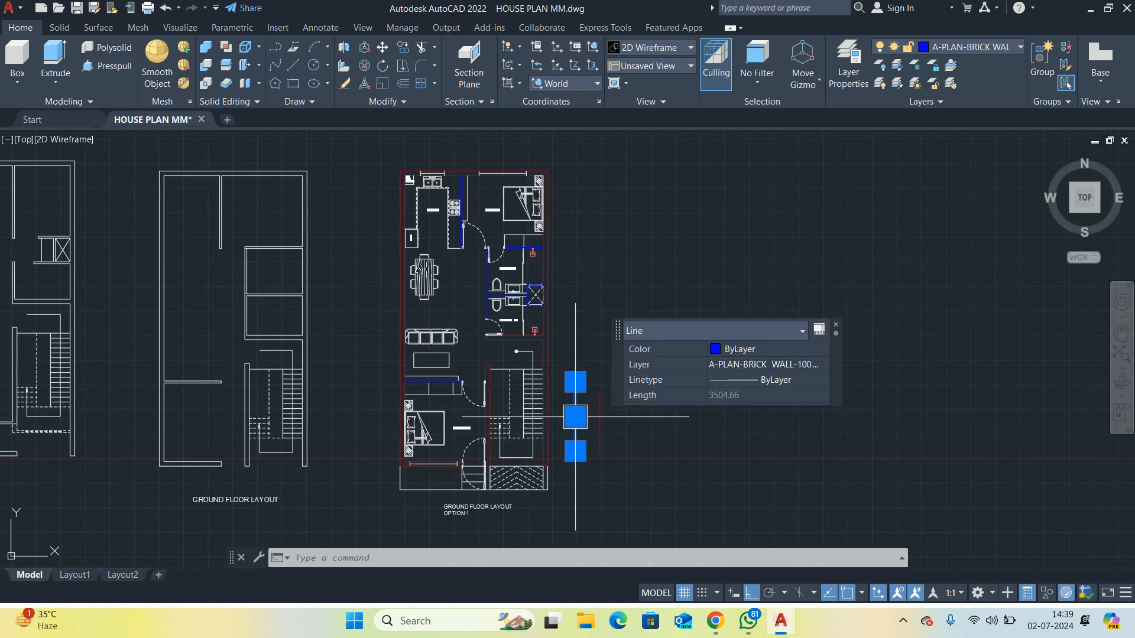
pyautogui.press('Escape')
# Offset the dashed line at the start of the staircase landing by 1200 mm towards the chevron-patterned area
pyautogui.scroll(6, 521, 441)
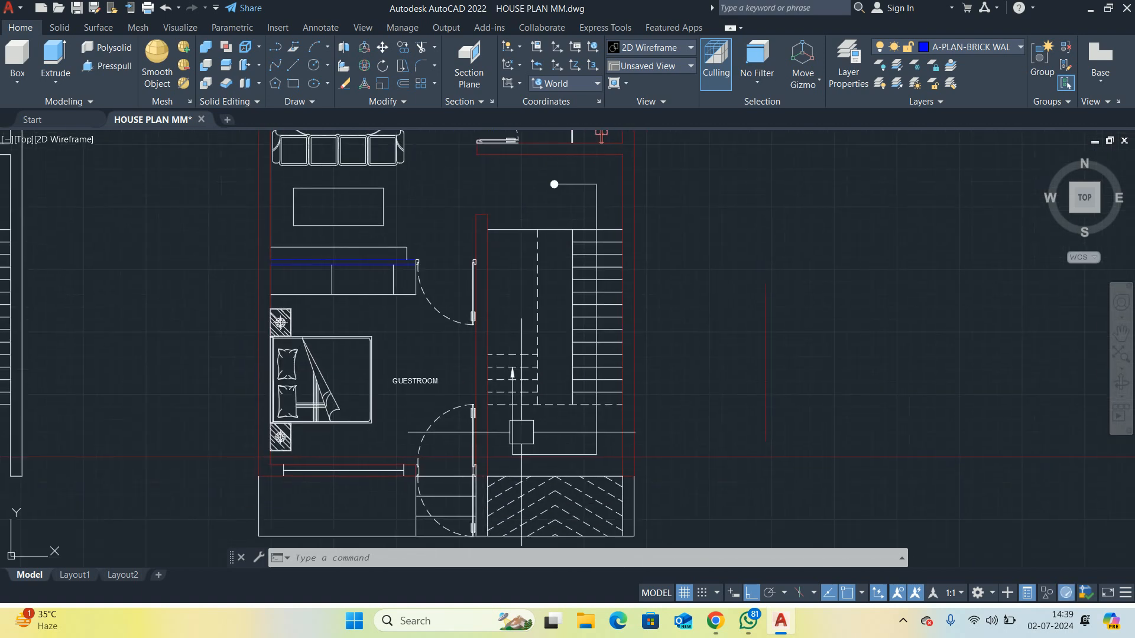
pyautogui.moveTo(543, 444); pyautogui.dragTo(540, 414, button='middle')
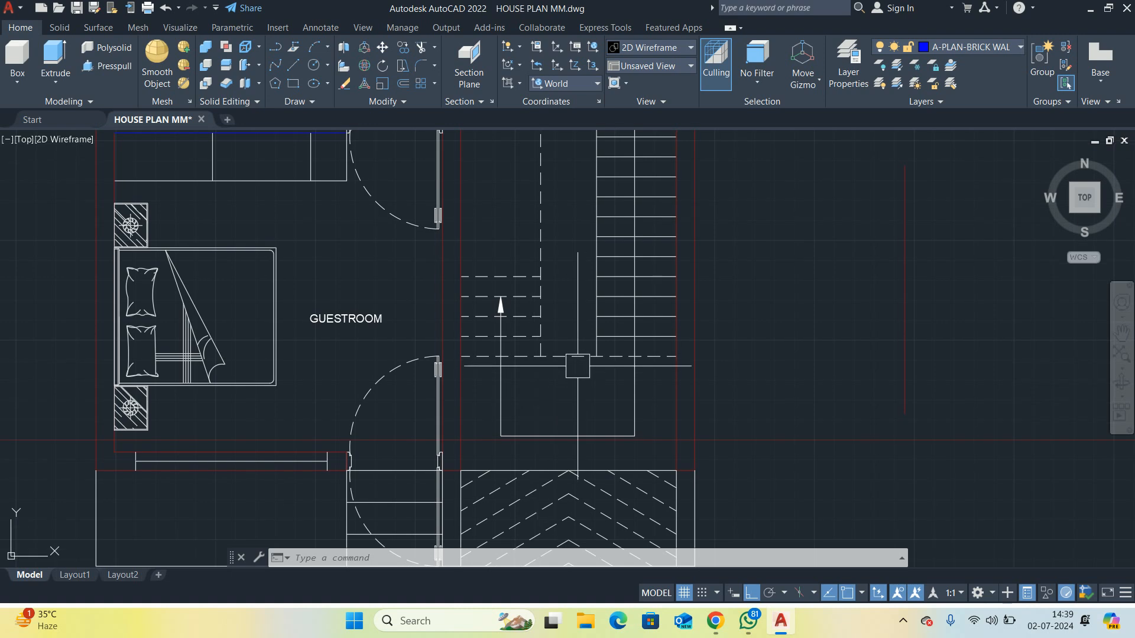
pyautogui.write('o')
pyautogui.press('Return')
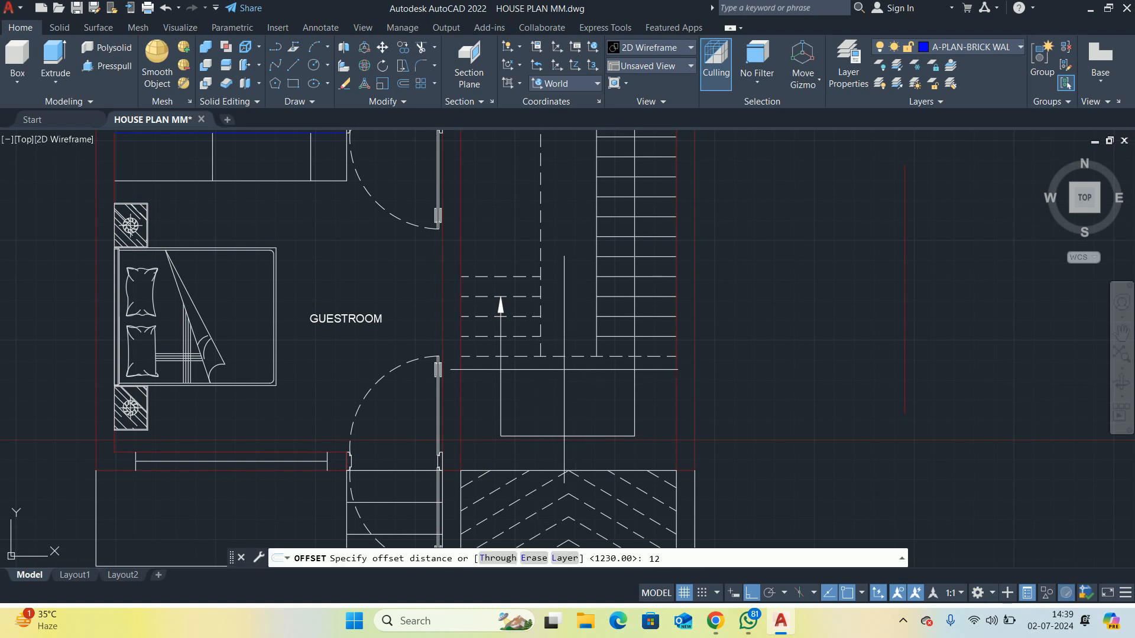
pyautogui.write('1200')
pyautogui.press('Return')
pyautogui.click(559, 357)
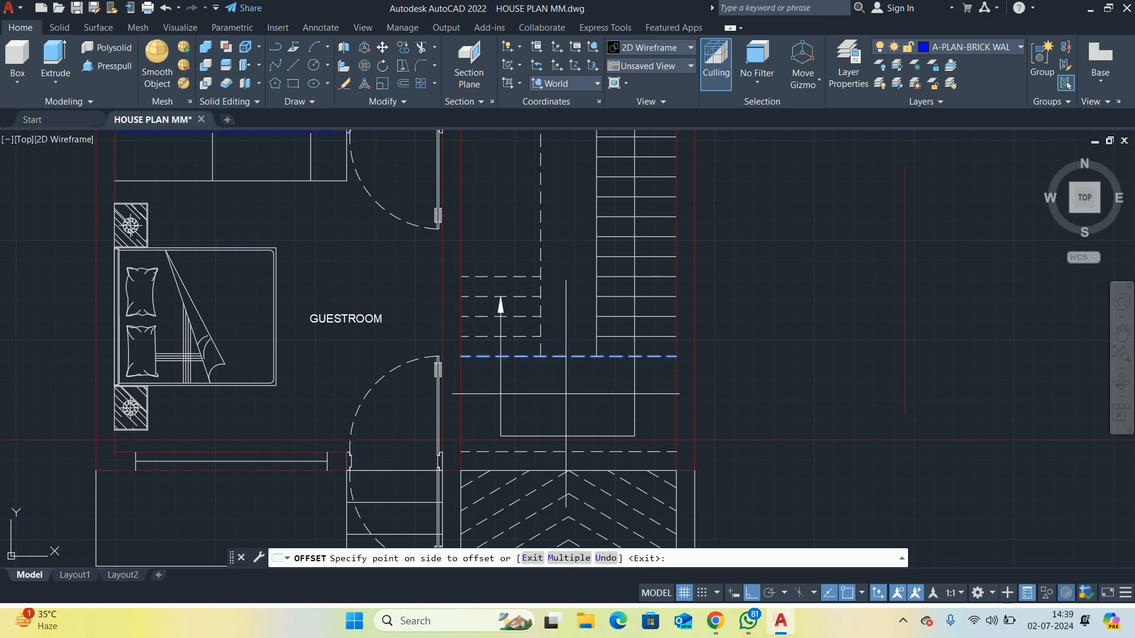
pyautogui.click(566, 393)
pyautogui.press('Escape')
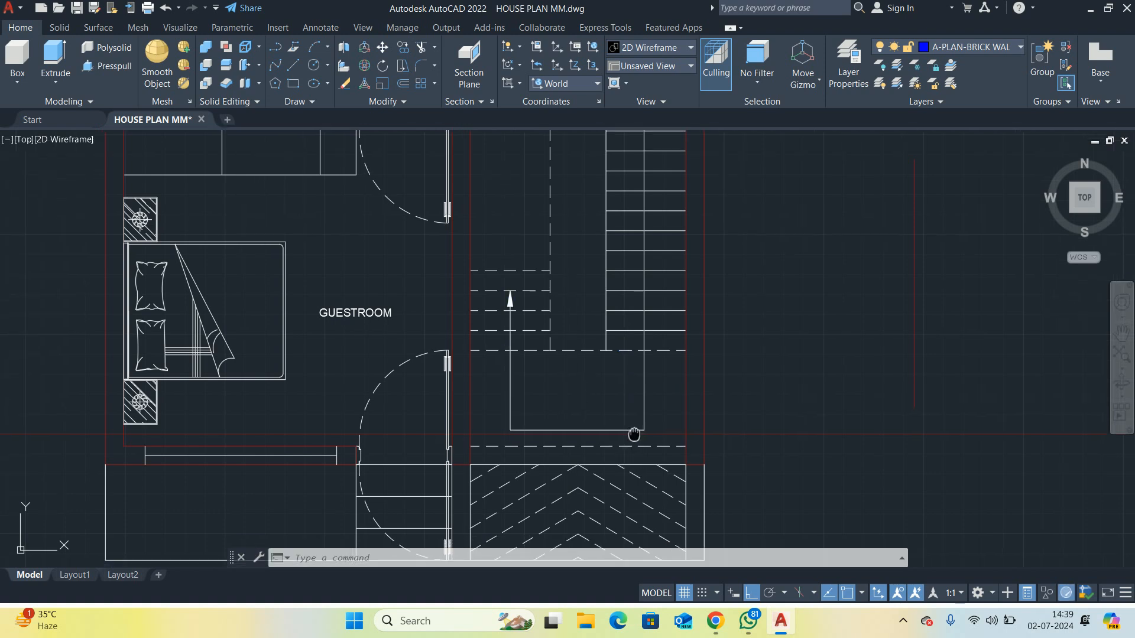
# Match the solid upper edge line of the chevron-patterned area to the properties of the offset dashed landing line
pyautogui.scroll(4, 628, 432)
pyautogui.click(610, 437)
pyautogui.press('Escape')
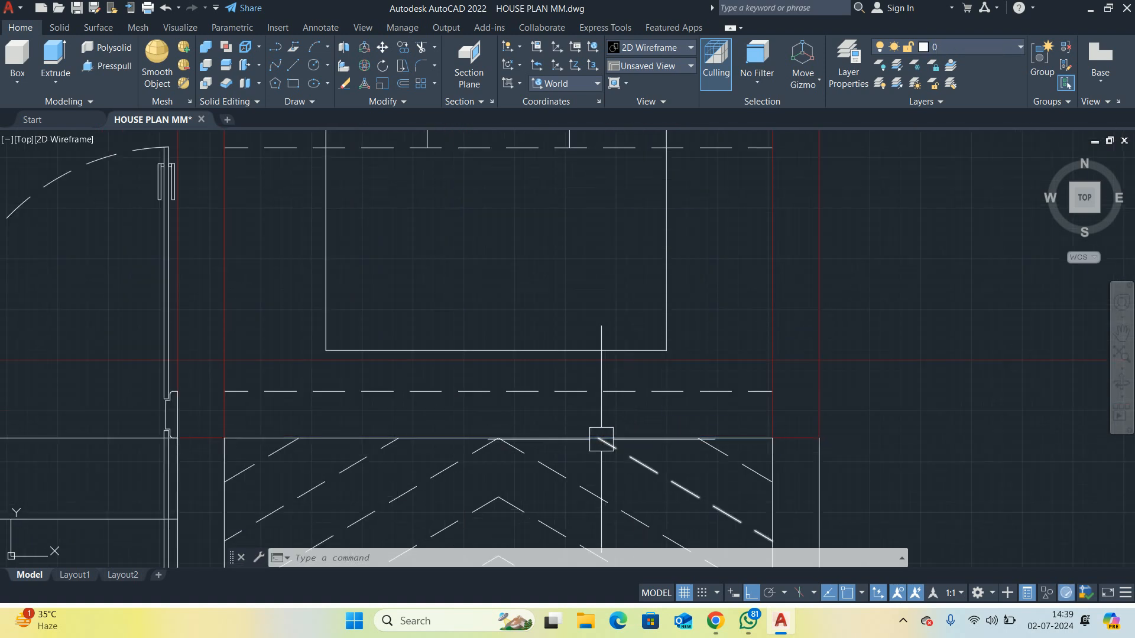
pyautogui.write('MA')
pyautogui.press('Return')
pyautogui.click(558, 390)
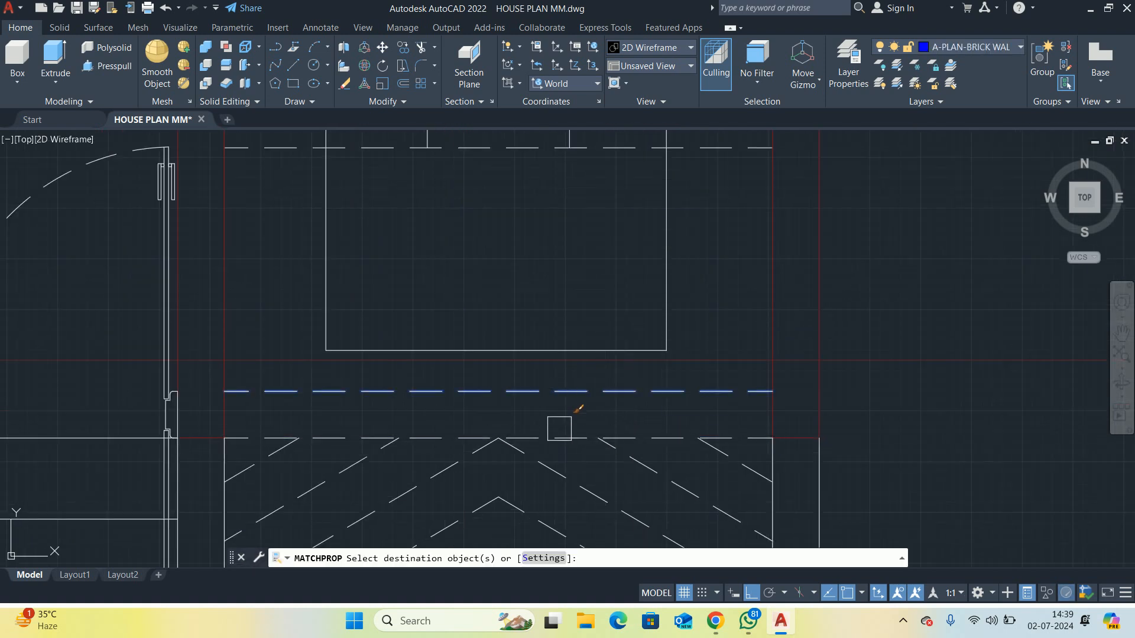
pyautogui.press('Escape')
pyautogui.scroll(-4, 579, 387)
pyautogui.scroll(5, 577, 387)
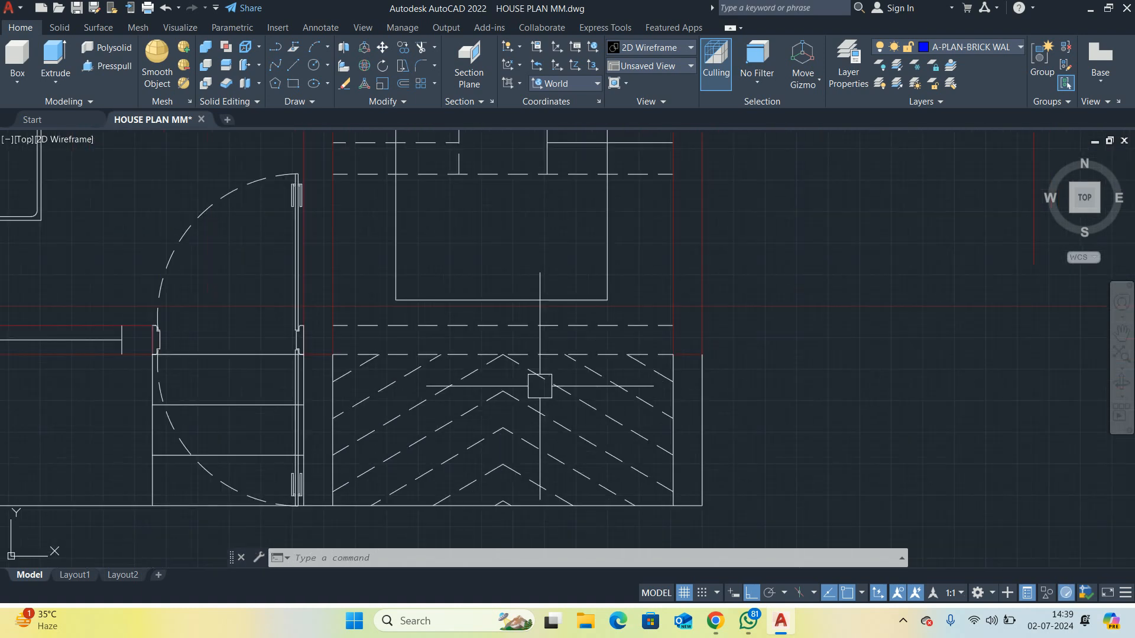
pyautogui.moveTo(540, 387); pyautogui.dragTo(558, 411, button='middle')
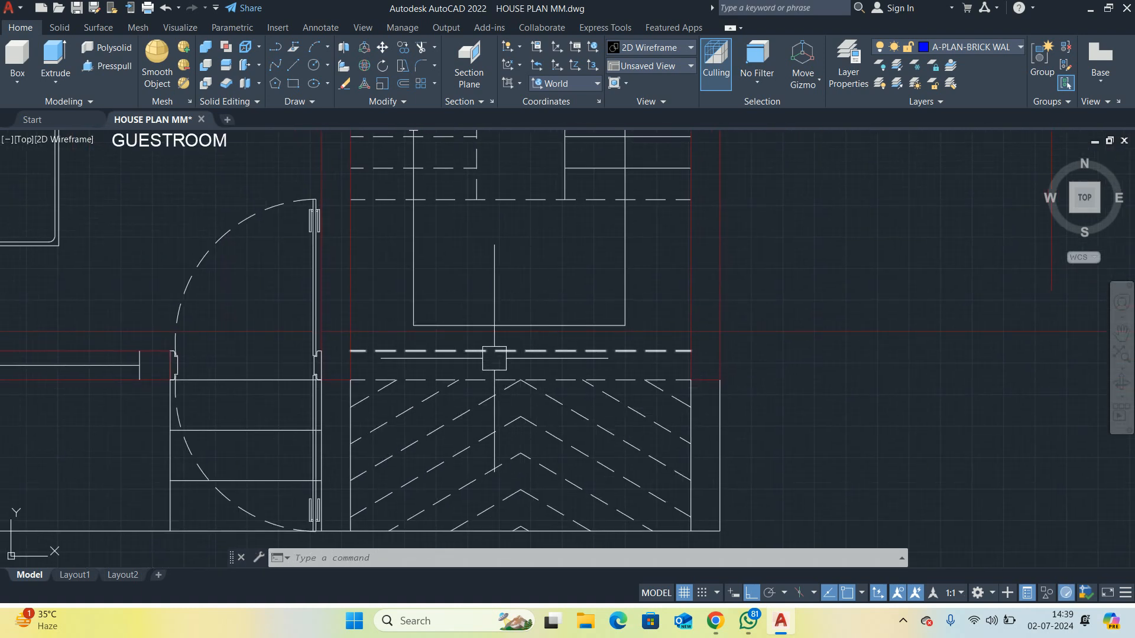
pyautogui.moveTo(463, 365); pyautogui.dragTo(476, 370, button='middle')
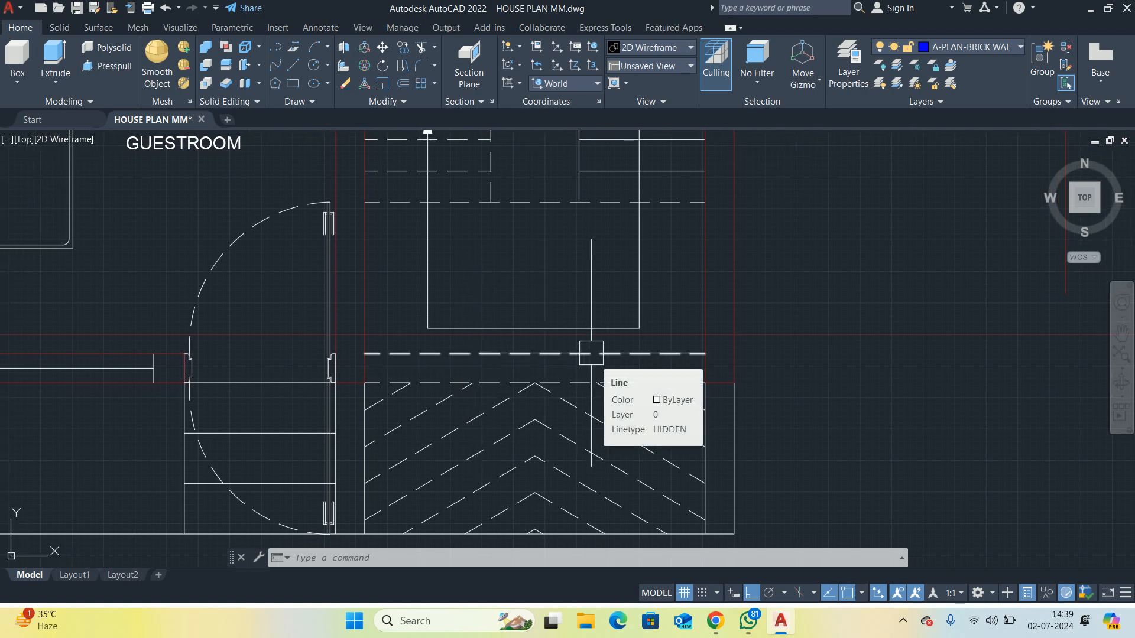
pyautogui.press('Return')
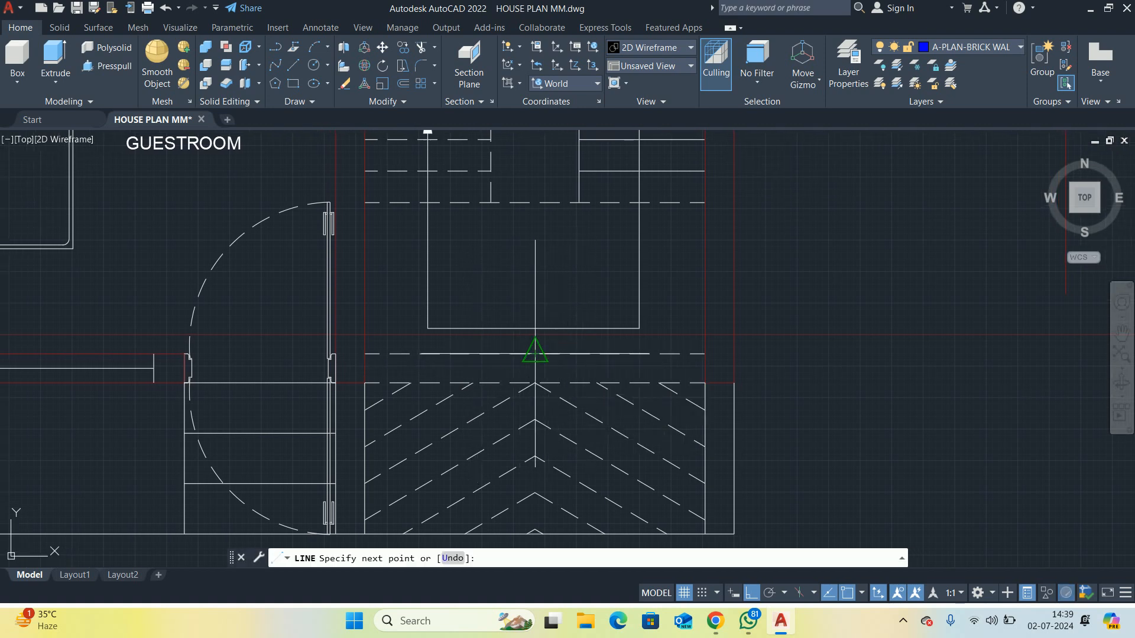
pyautogui.scroll(2, 535, 383)
pyautogui.press('Escape')
pyautogui.scroll(-1, 541, 360)
pyautogui.click(567, 395)
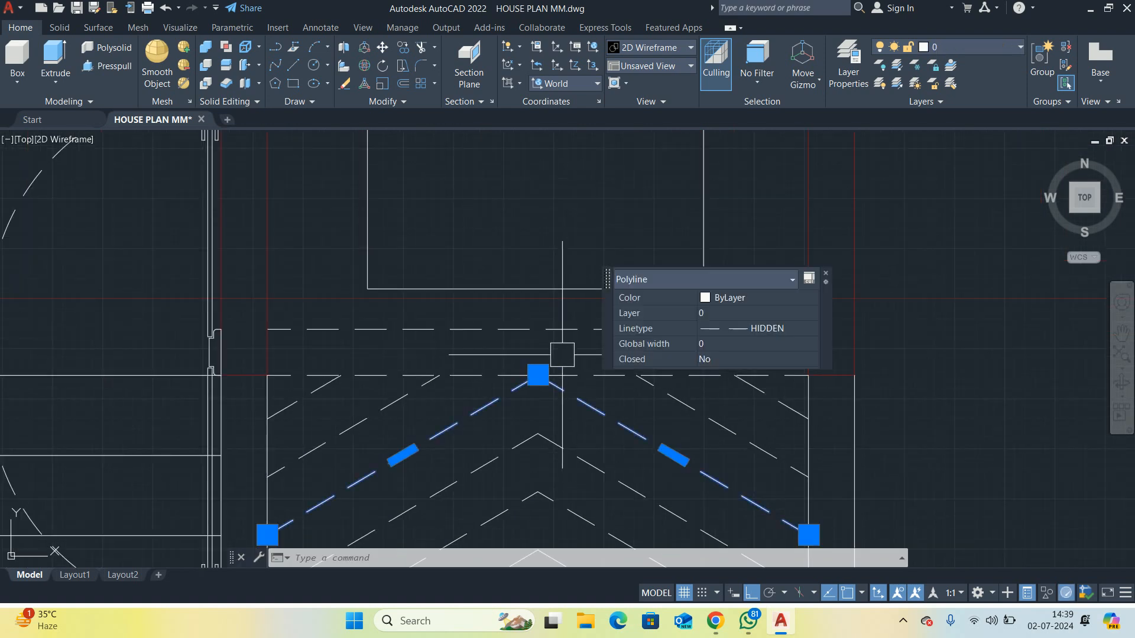
pyautogui.press('Escape')
# Delete both dashed lines between the stair landing and the chevron-patterned area, and undo the deletion
pyautogui.click(572, 370)
pyautogui.click(565, 330)
pyautogui.moveTo(565, 330)
pyautogui.mouseDown(button='middle')
pyautogui.moveTo(529, 355)
pyautogui.moveTo(562, 372)
pyautogui.mouseUp(button='middle')
pyautogui.press('Delete')
pyautogui.scroll(-1, 541, 359)
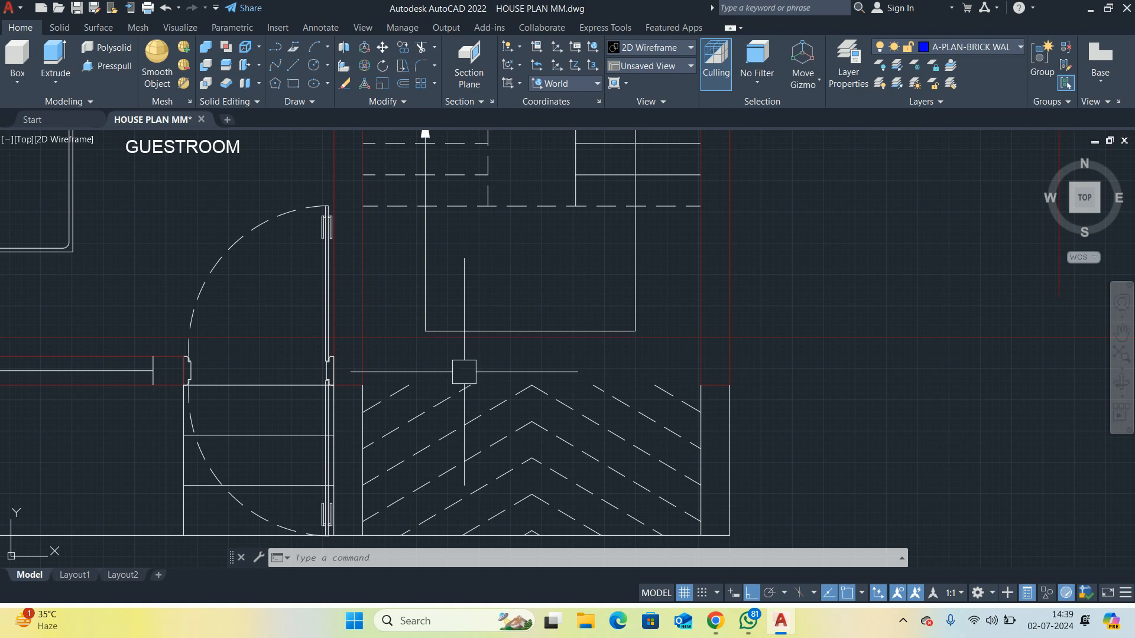
pyautogui.scroll(2, 476, 377)
pyautogui.hotkey('ctrl', 'z')
# Delete only the offset dashed line just above the chevron-patterned area's upper edge
pyautogui.click(526, 347)
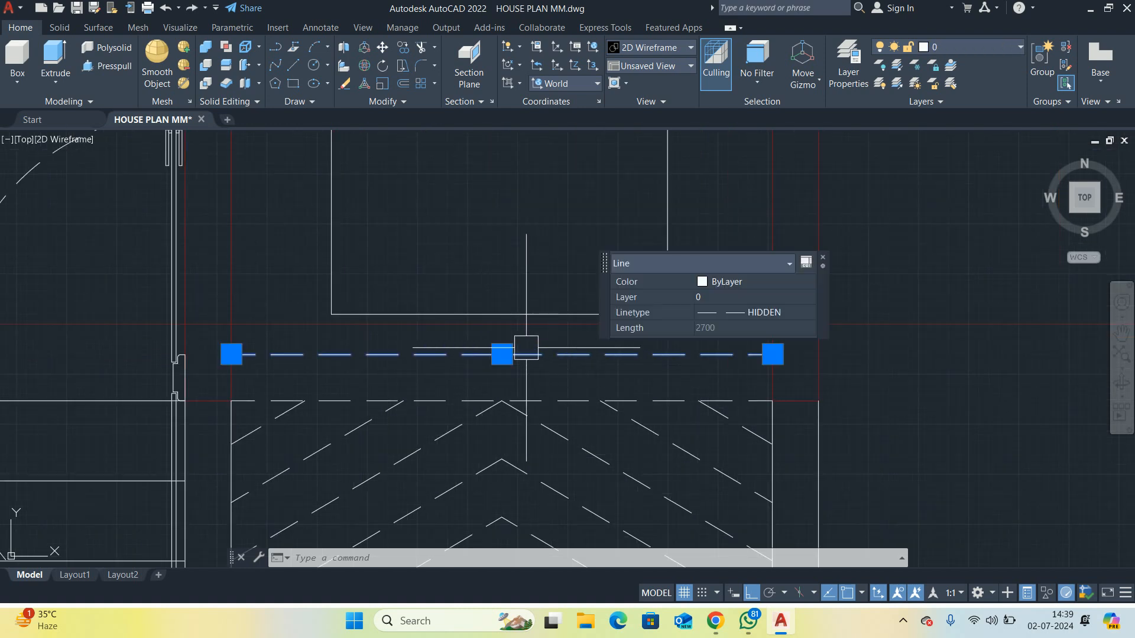
pyautogui.press('Delete')
pyautogui.scroll(-2, 563, 349)
pyautogui.scroll(-1, 539, 354)
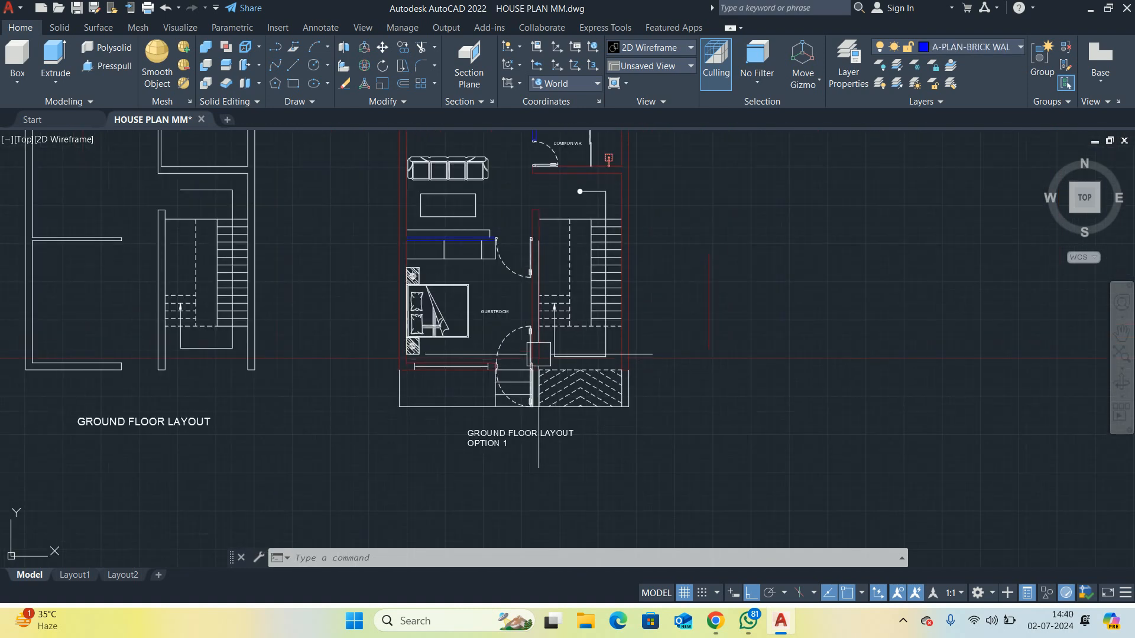
# Unlock the A-PLAN-BRICK WALL-230 MM layer in the layer properties
pyautogui.moveTo(653, 395); pyautogui.dragTo(632, 409, button='middle')
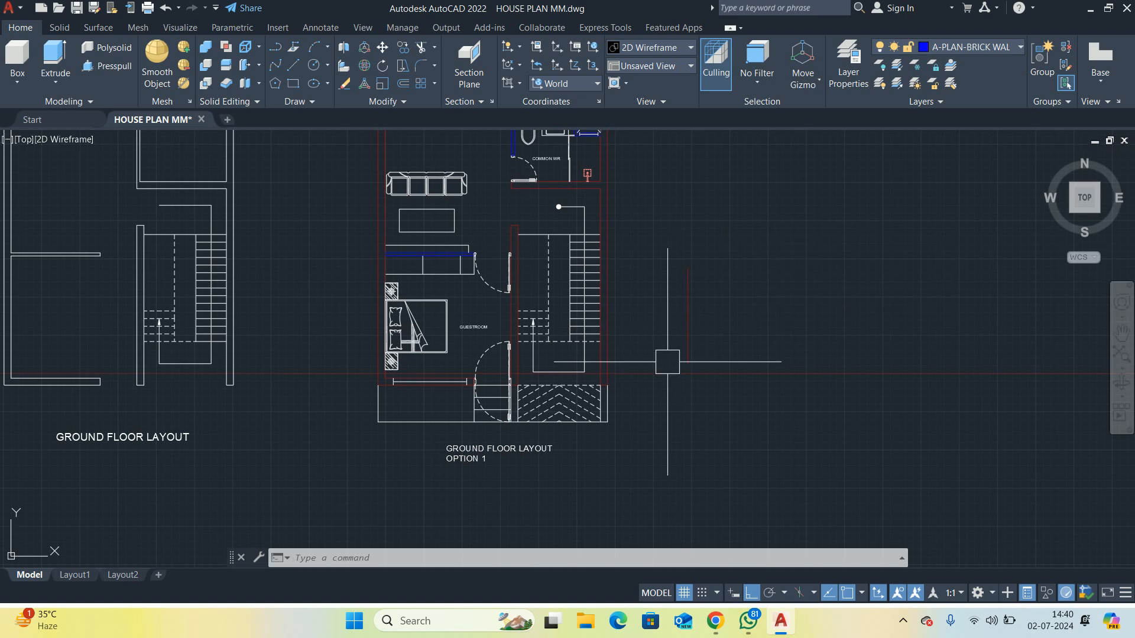
pyautogui.write('la')
pyautogui.press('Return')
pyautogui.click(502, 260)
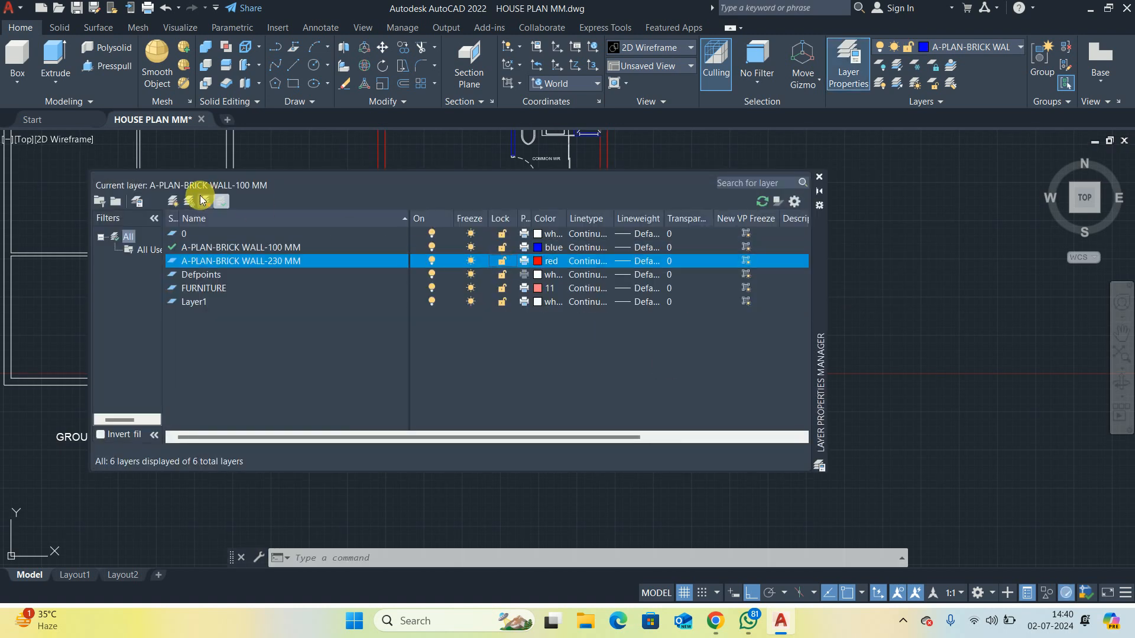
pyautogui.click(819, 176)
# Delete the stray vertical red line standing outside the Option 1 plan beside the staircase
pyautogui.click(706, 304)
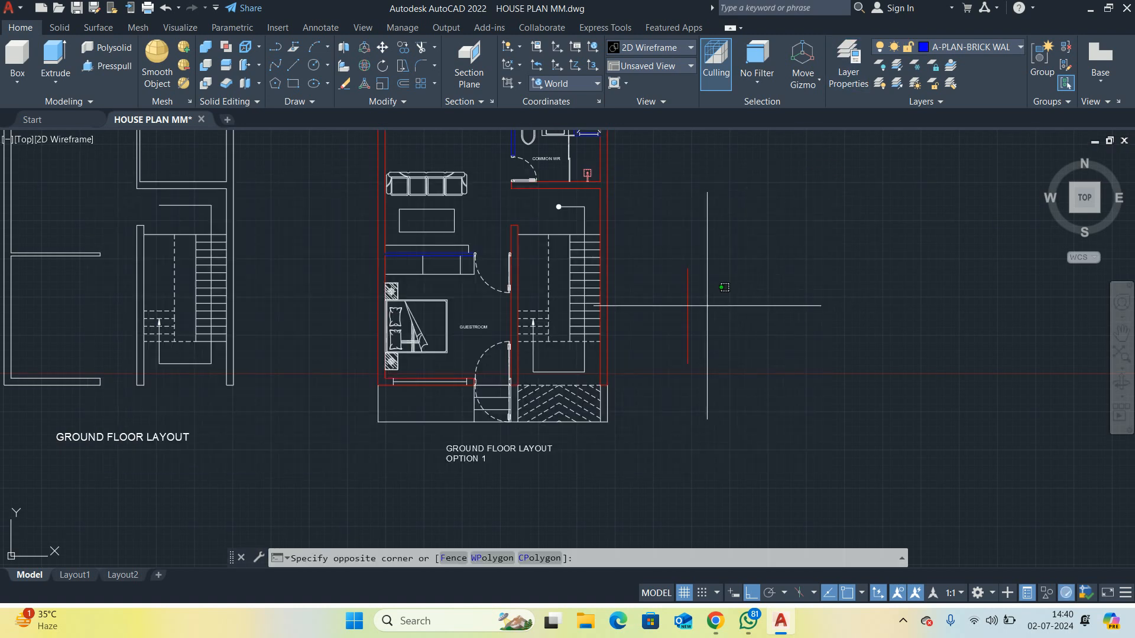
pyautogui.click(670, 326)
pyautogui.press('Escape')
pyautogui.scroll(-3, 692, 329)
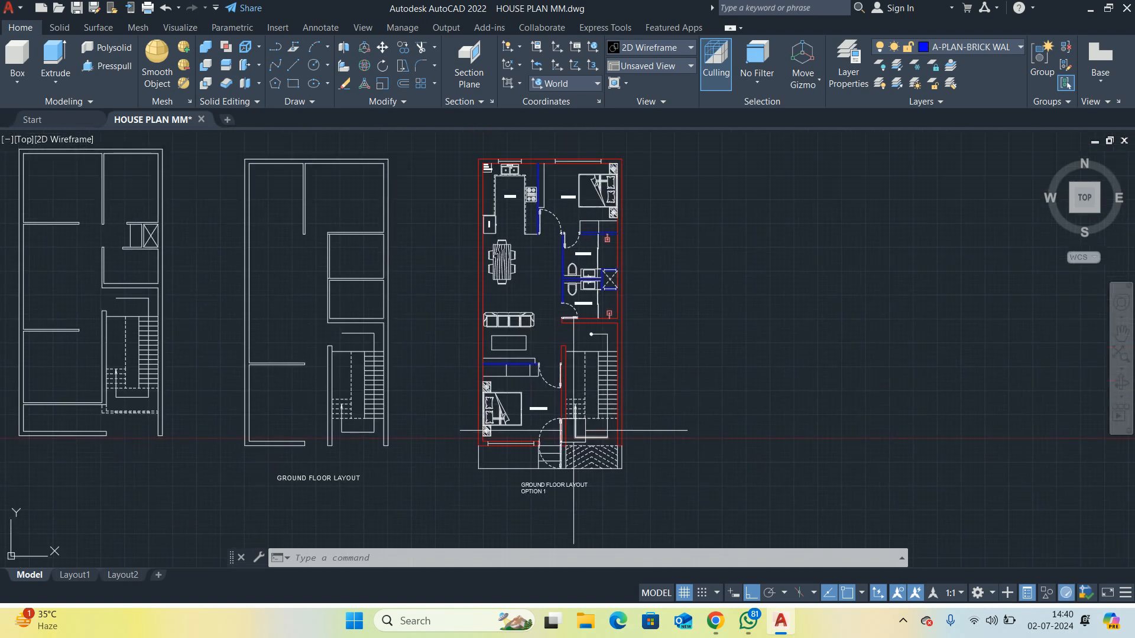
# Create a new layer named A-PLAN-OPENINGS
pyautogui.scroll(5, 526, 435)
pyautogui.moveTo(526, 434)
pyautogui.mouseDown(button='middle')
pyautogui.moveTo(505, 425)
pyautogui.moveTo(506, 380)
pyautogui.mouseUp(button='middle')
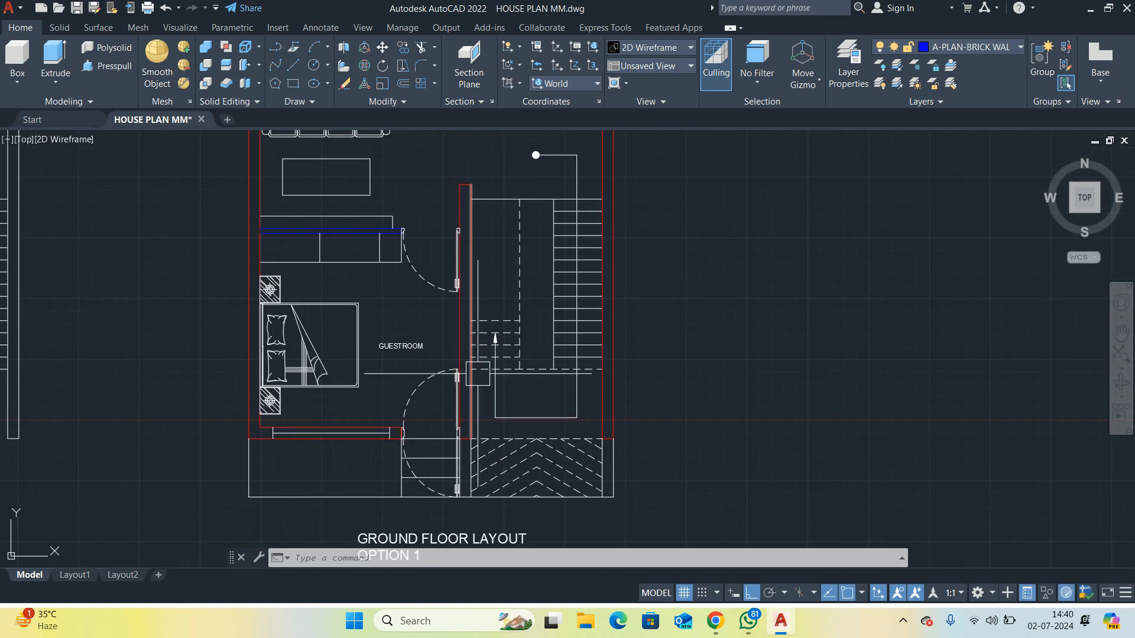
pyautogui.write('la')
pyautogui.press('Return')
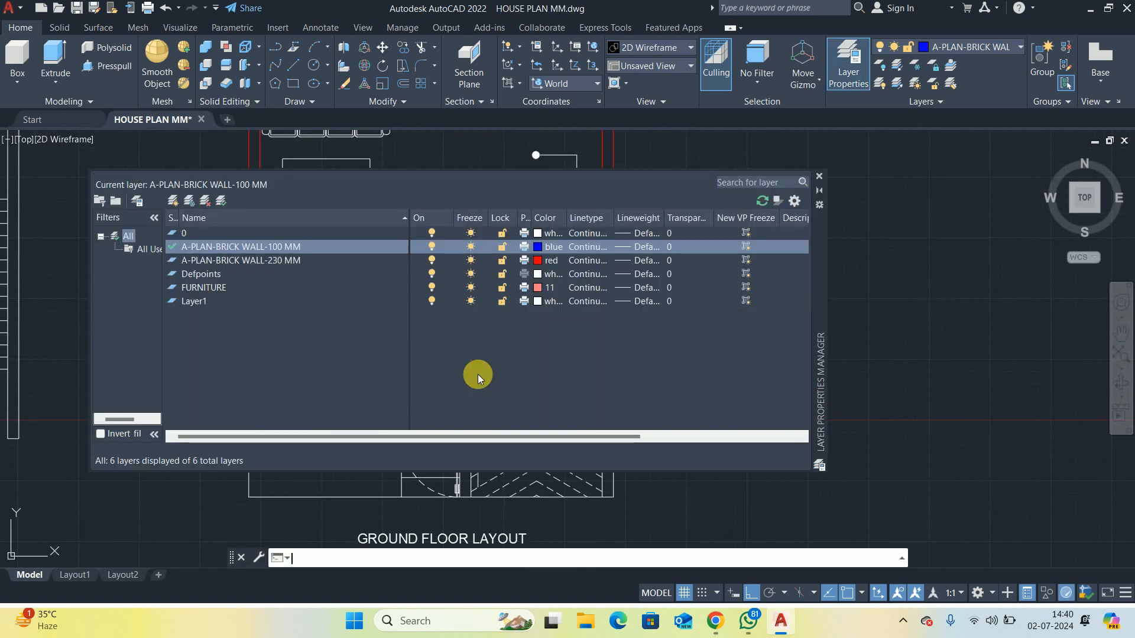
pyautogui.click(171, 201)
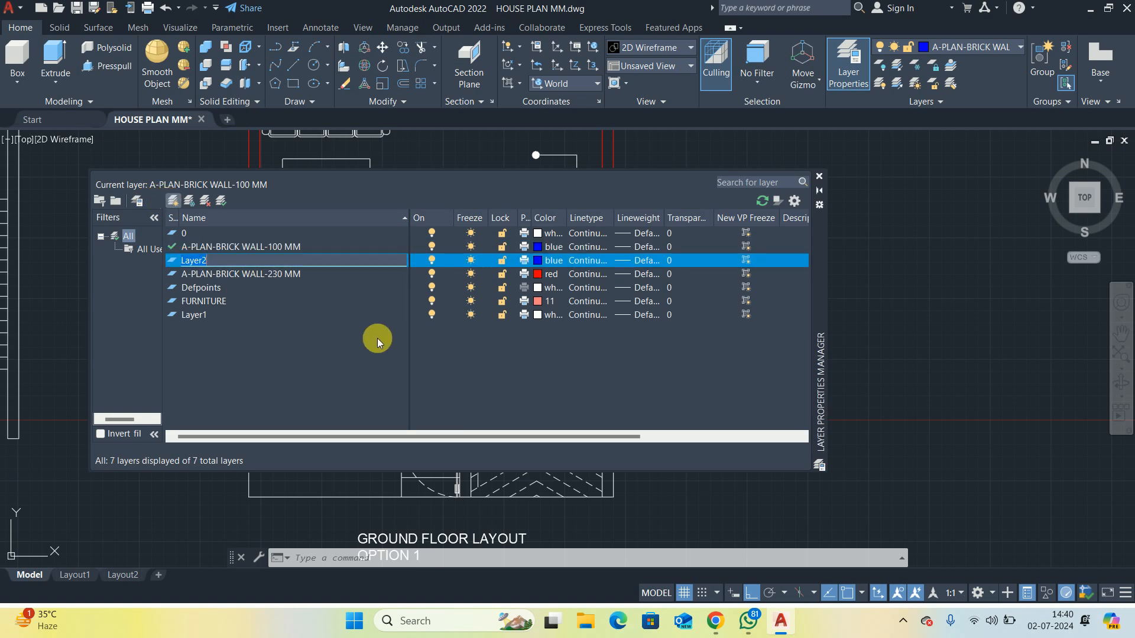
pyautogui.write('A-PLAN-OPENINGS')
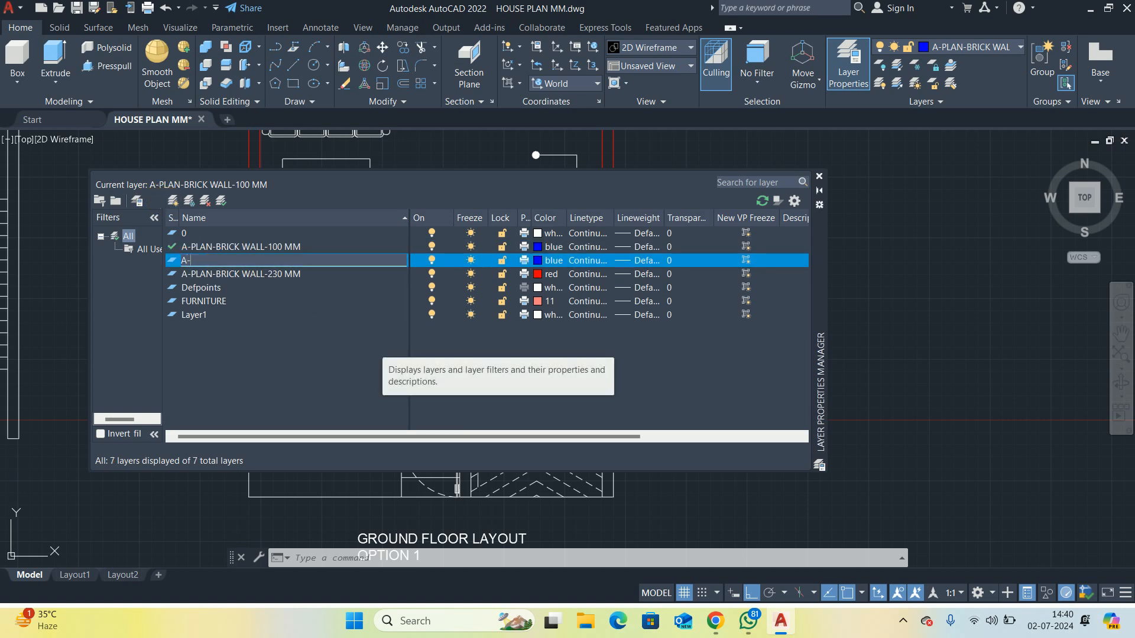
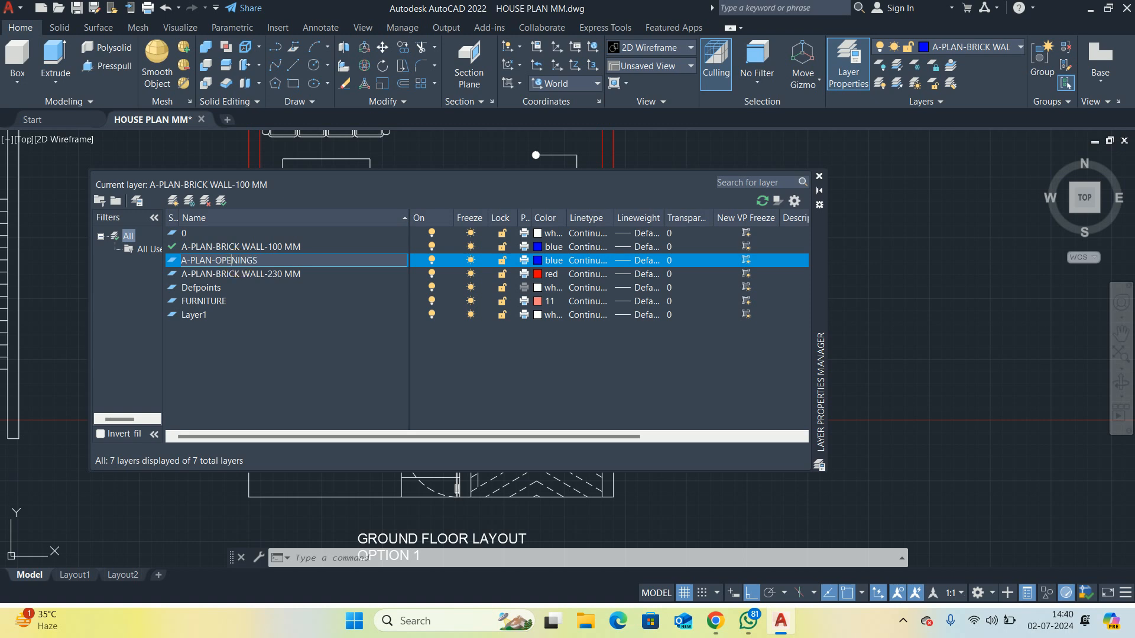
# Try several index colours for the A-PLAN-OPENINGS layer and assign the brown colour 32
pyautogui.click(539, 261)
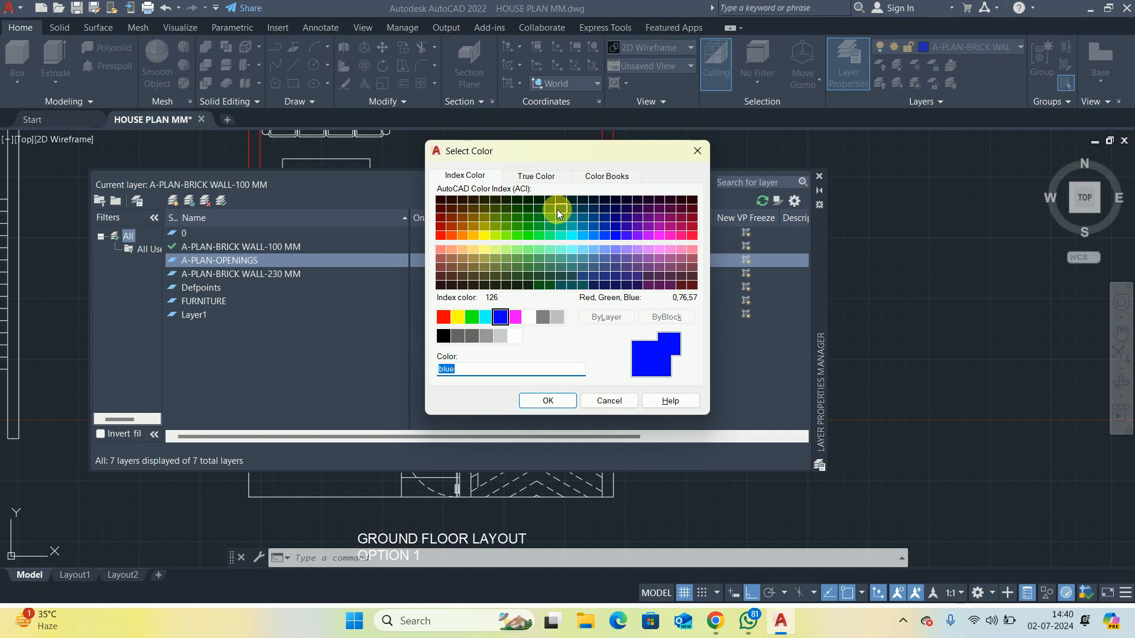
pyautogui.click(560, 210)
pyautogui.click(559, 217)
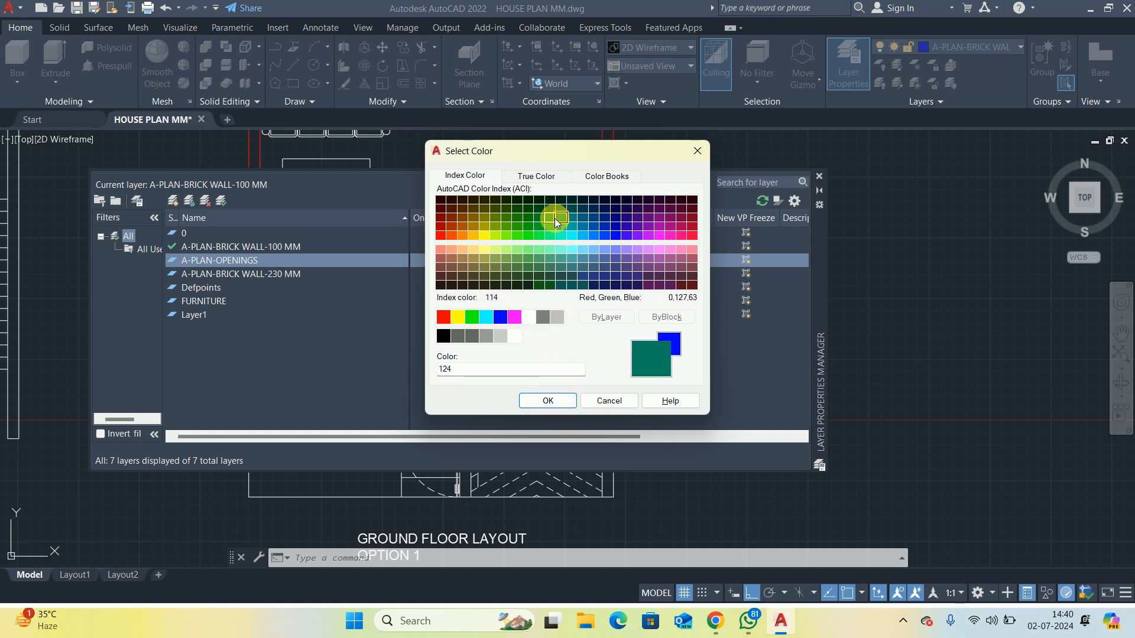
pyautogui.click(557, 211)
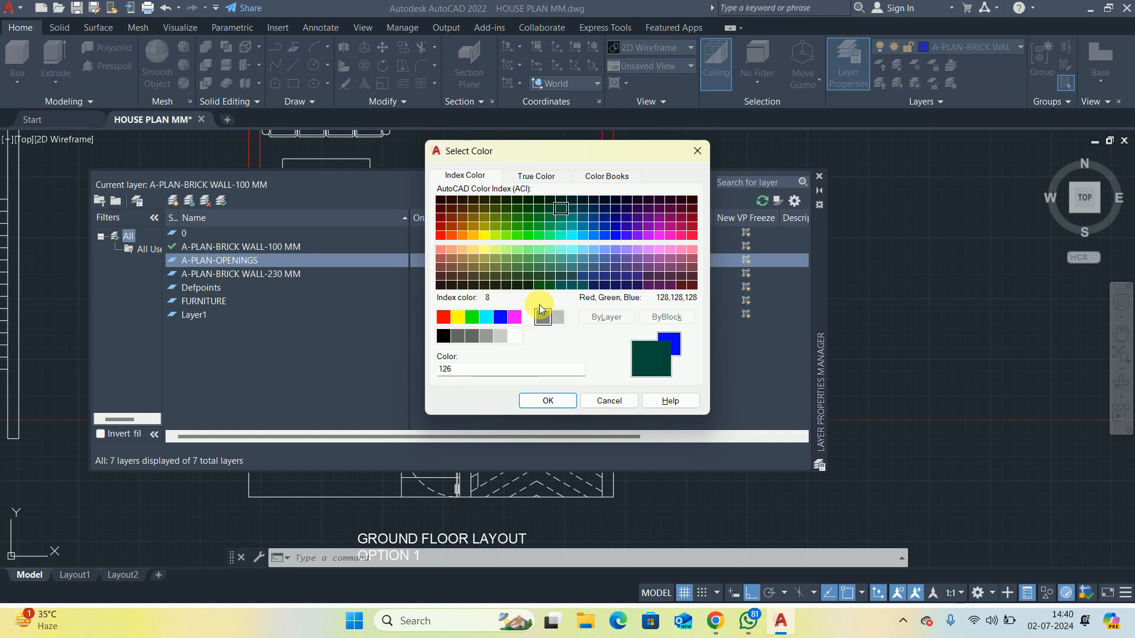
pyautogui.click(550, 220)
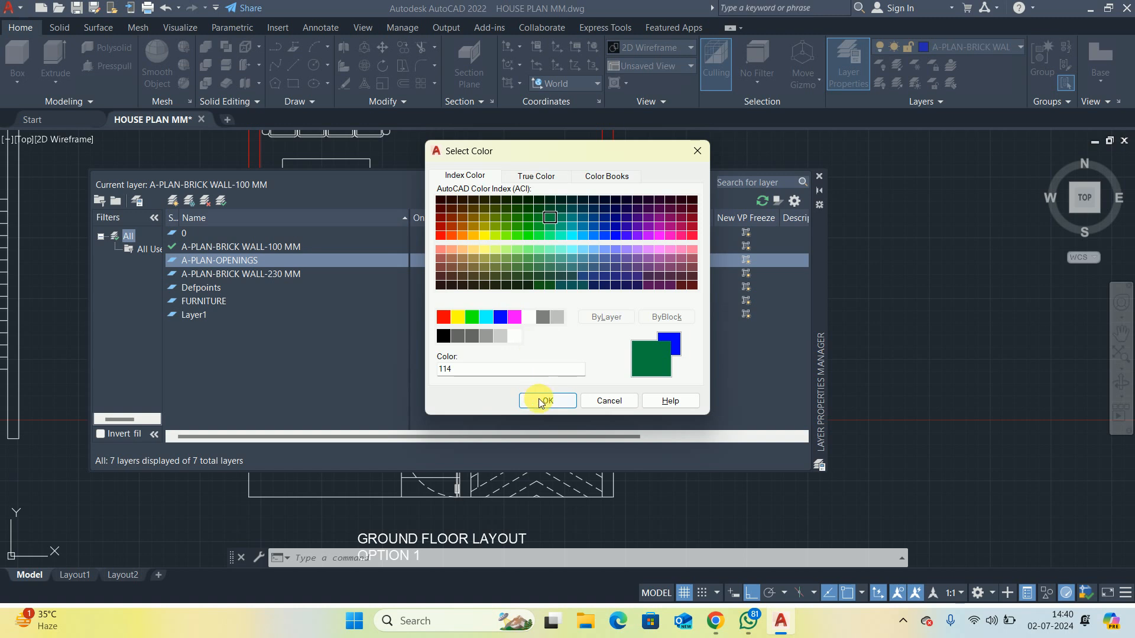
pyautogui.click(461, 230)
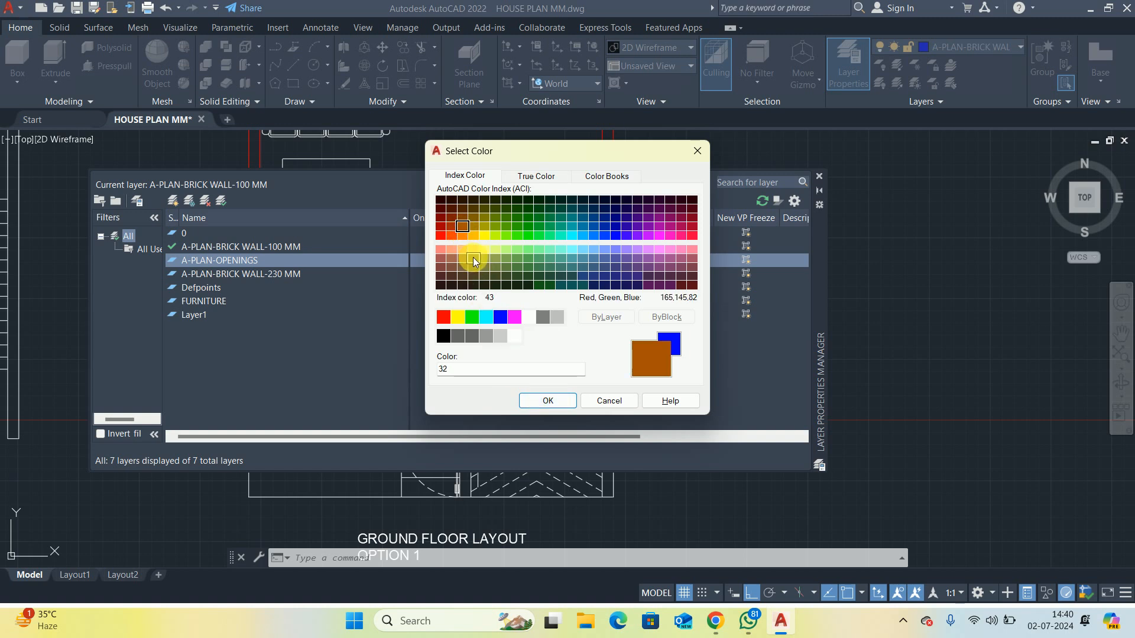
pyautogui.click(466, 235)
pyautogui.click(464, 227)
pyautogui.click(536, 401)
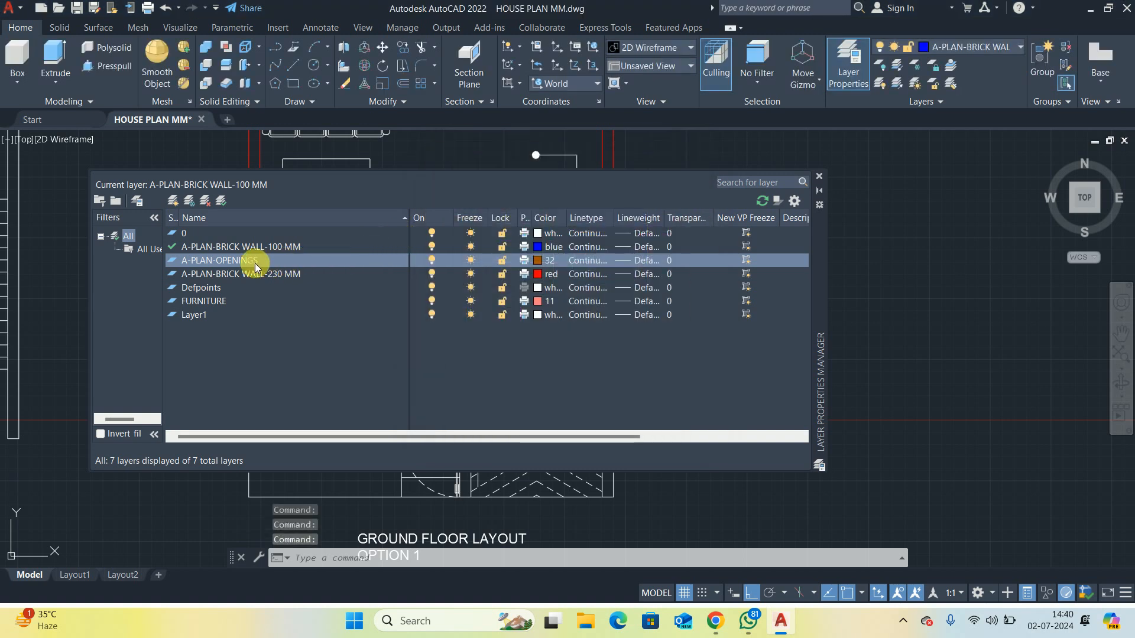
# Set the A-PLAN-OPENINGS layer's colour to orange index 30 and make it the current layer
pyautogui.click(529, 260)
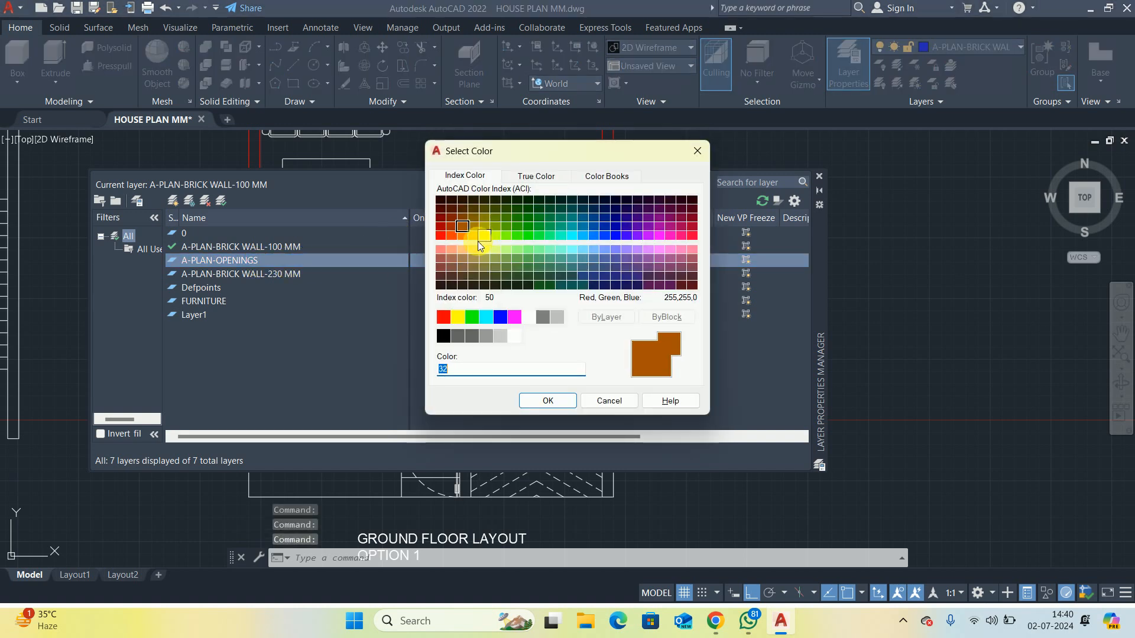
pyautogui.click(461, 235)
pyautogui.click(548, 401)
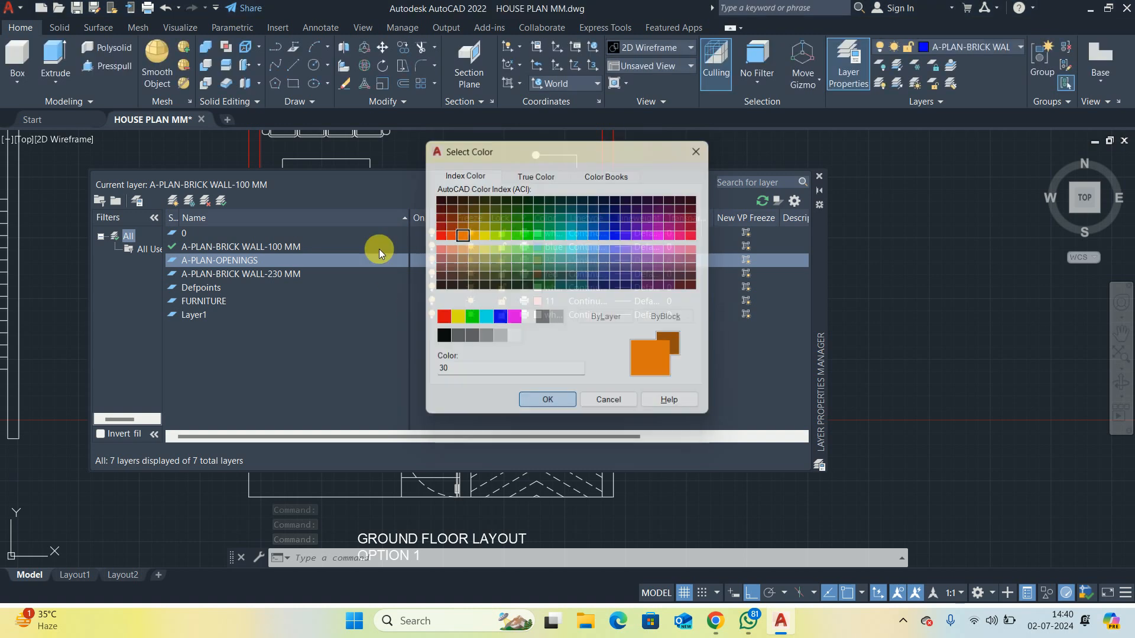
pyautogui.doubleClick(292, 261)
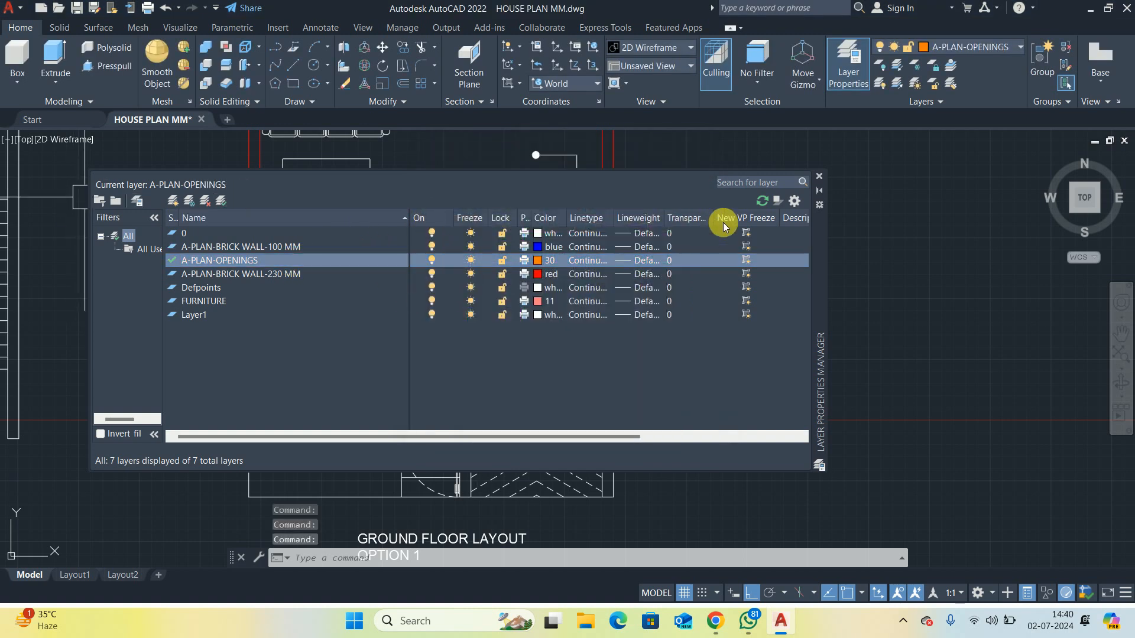
pyautogui.click(819, 180)
pyautogui.scroll(3, 449, 367)
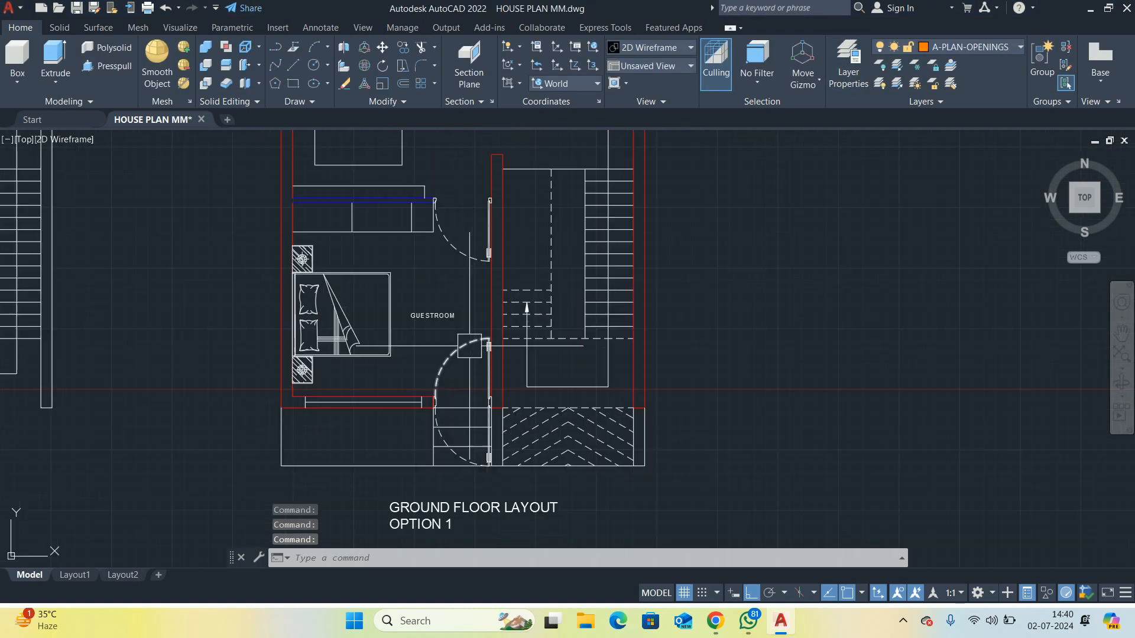
pyautogui.click(450, 357)
pyautogui.moveTo(452, 357)
pyautogui.write('e')
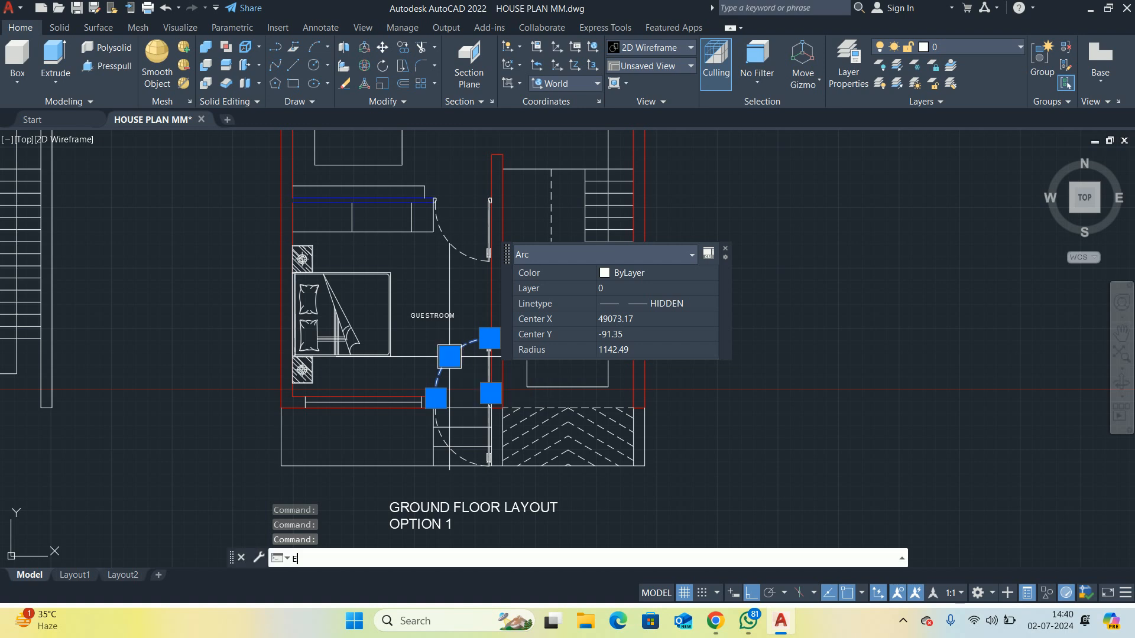
pyautogui.press('Escape')
pyautogui.press('Escape')
pyautogui.click(462, 352)
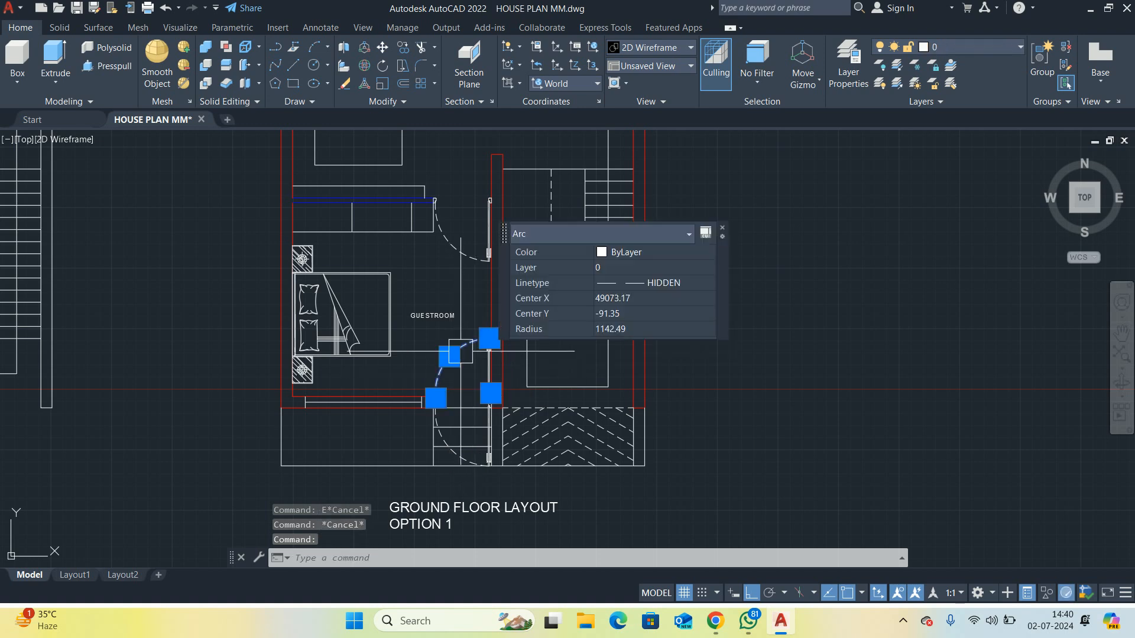
pyautogui.scroll(-2, 828, 448)
pyautogui.press('Escape')
pyautogui.scroll(5, 452, 419)
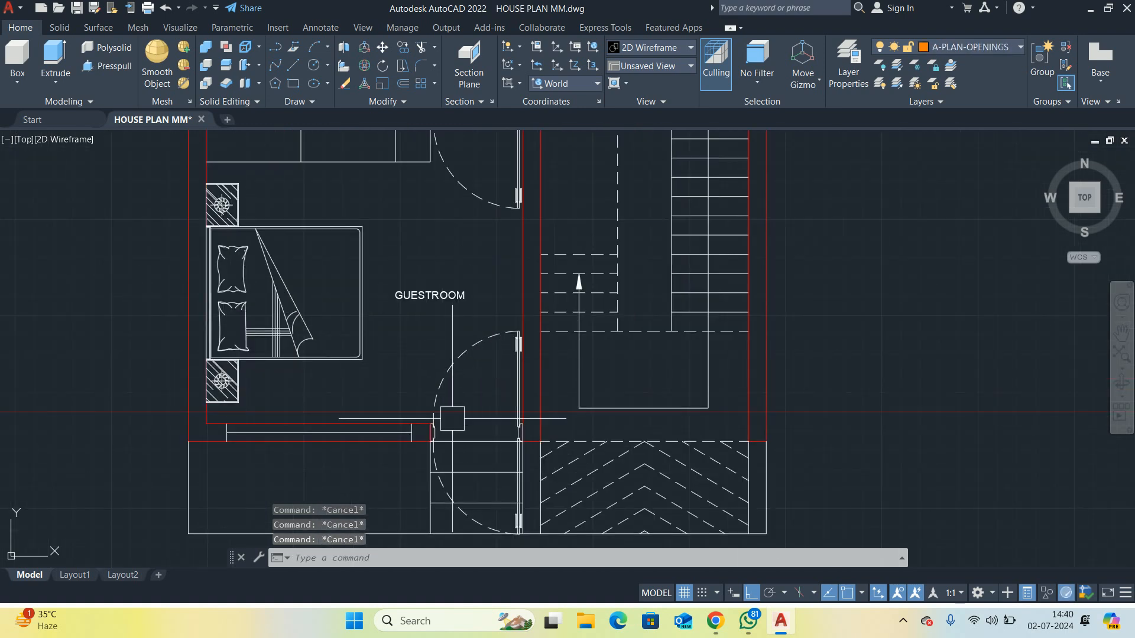
pyautogui.moveTo(452, 406); pyautogui.dragTo(443, 393, button='middle')
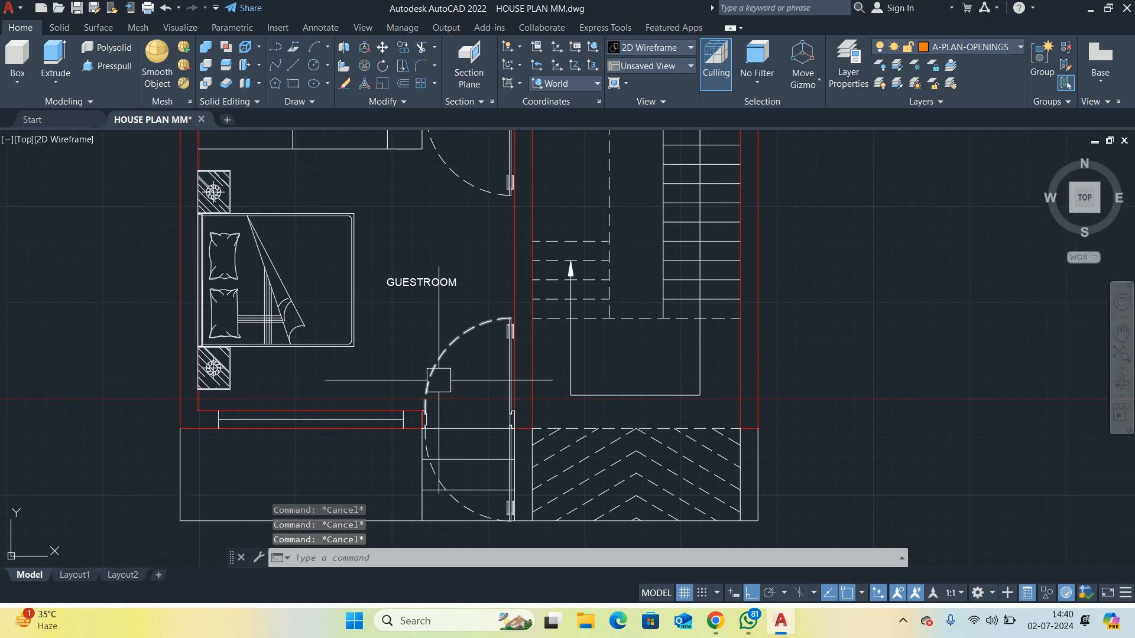
# Draw a short vertical reference line on the A-PLAN-OPENINGS layer outside the plan, beside the staircase
pyautogui.write('l')
pyautogui.press('Return')
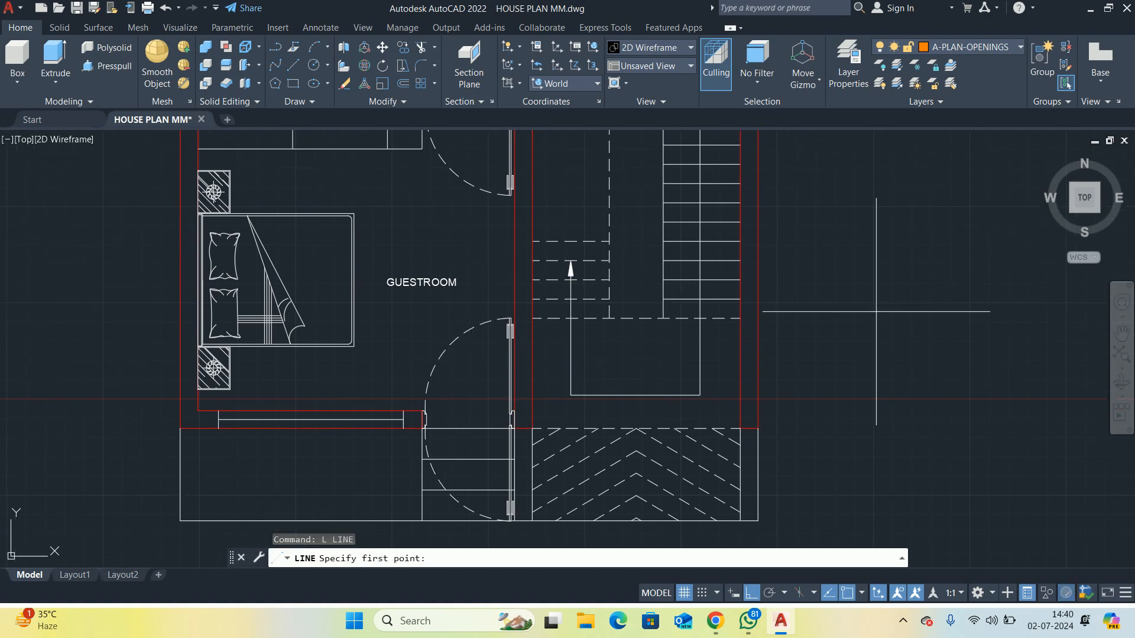
pyautogui.click(844, 269)
pyautogui.click(828, 367)
pyautogui.press('Escape')
# Match the reference line's properties onto the guestroom entrance door's inner swing arc, handles and leaf lines
pyautogui.write('ma')
pyautogui.press('Return')
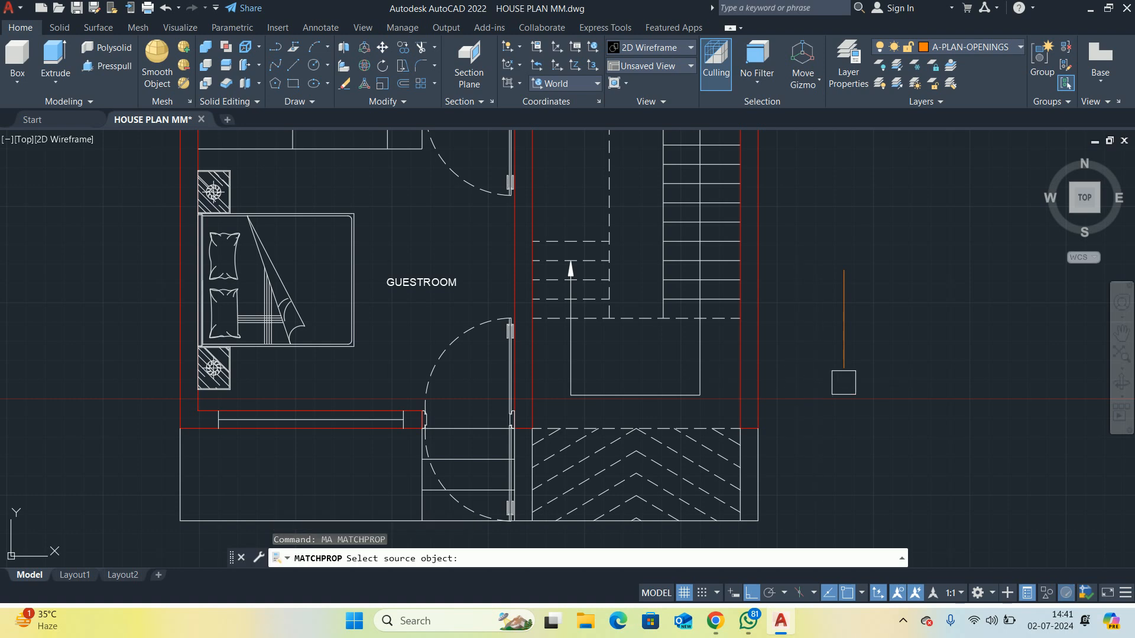
pyautogui.click(844, 355)
pyautogui.scroll(4, 428, 364)
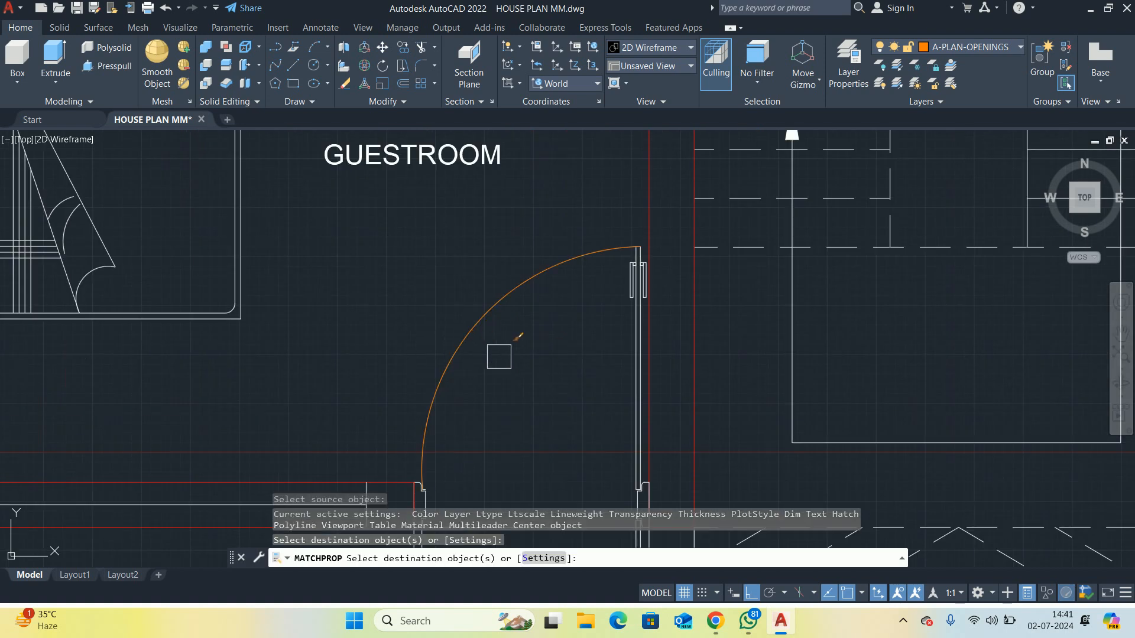
pyautogui.scroll(-5, 499, 357)
pyautogui.click(525, 259)
pyautogui.click(594, 360)
pyautogui.scroll(8, 585, 397)
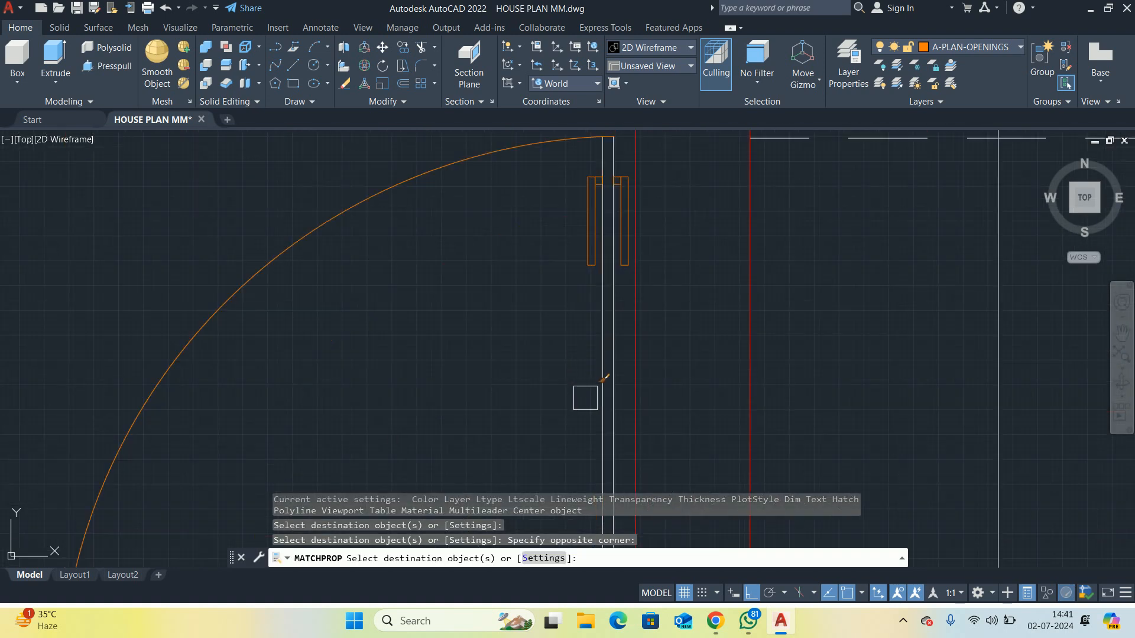
pyautogui.click(596, 390)
pyautogui.click(608, 383)
pyautogui.scroll(-5, 601, 383)
# Match the same properties onto the entrance door's hinge-side jamb and the outer door leaf below it
pyautogui.moveTo(590, 479); pyautogui.dragTo(491, 170, button='middle')
pyautogui.scroll(5, 529, 320)
pyautogui.click(497, 337)
pyautogui.click(606, 378)
pyautogui.click(538, 407)
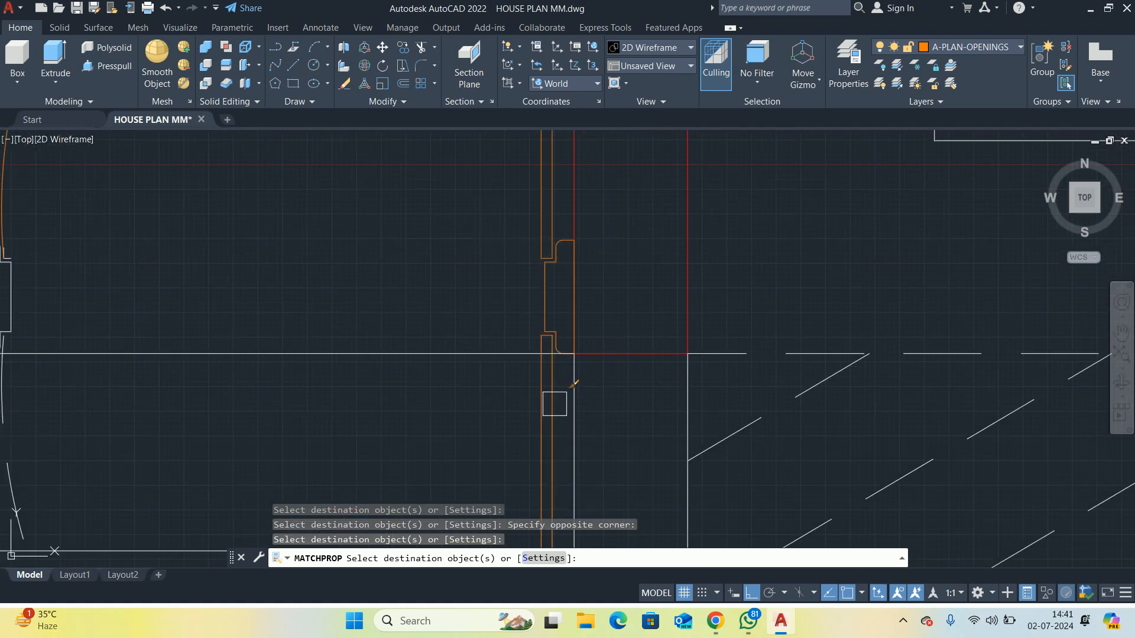
pyautogui.click(556, 402)
# Match the openings properties onto the entrance door's opposite jamb, next to the guestroom window wall
pyautogui.scroll(-1, 368, 399)
pyautogui.moveTo(368, 399); pyautogui.dragTo(579, 453, button='middle')
pyautogui.scroll(2, 418, 252)
pyautogui.click(382, 262)
pyautogui.scroll(-1, 518, 471)
pyautogui.click(524, 500)
pyautogui.scroll(-4, 536, 393)
# Match the openings properties onto the guestroom's interior door beside the wardrobe, including its jambs and swing arc
pyautogui.moveTo(534, 251); pyautogui.dragTo(502, 335, button='middle')
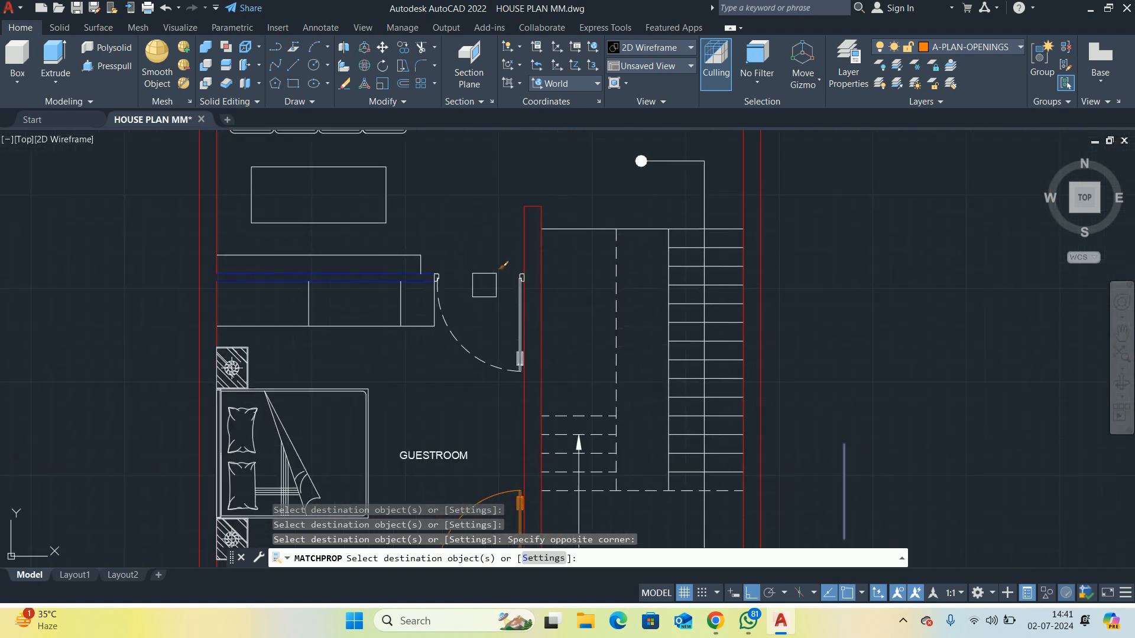
pyautogui.click(490, 206)
pyautogui.click(535, 401)
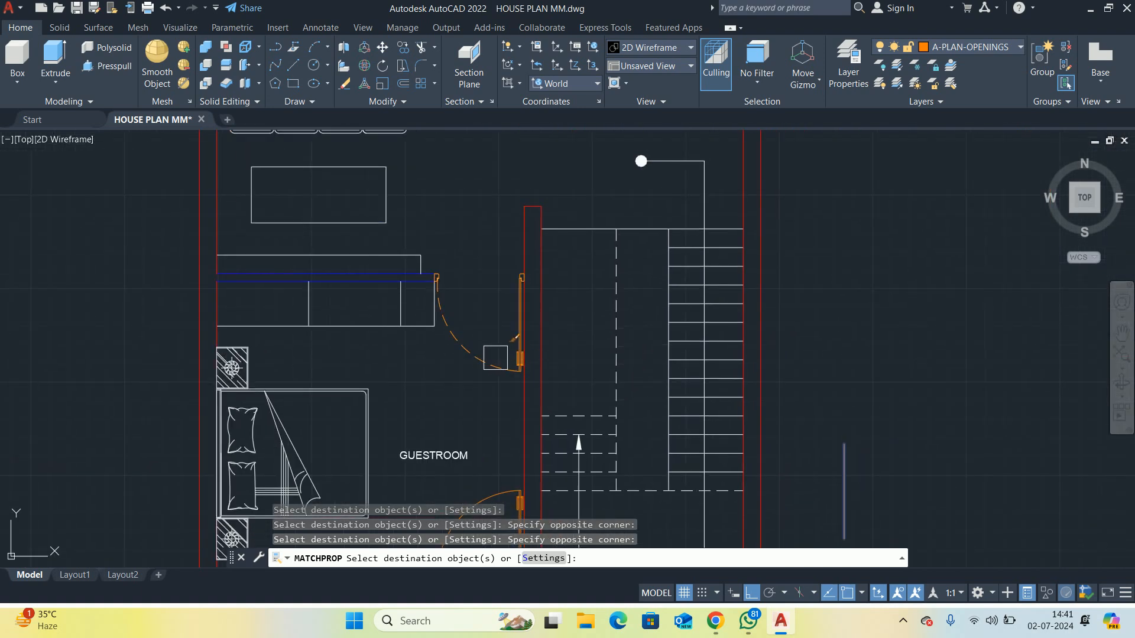
pyautogui.click(495, 358)
# Match the openings properties onto the doors of the common WR, the attached WR and the bedroom
pyautogui.scroll(-5, 484, 349)
pyautogui.scroll(5, 473, 325)
pyautogui.click(469, 318)
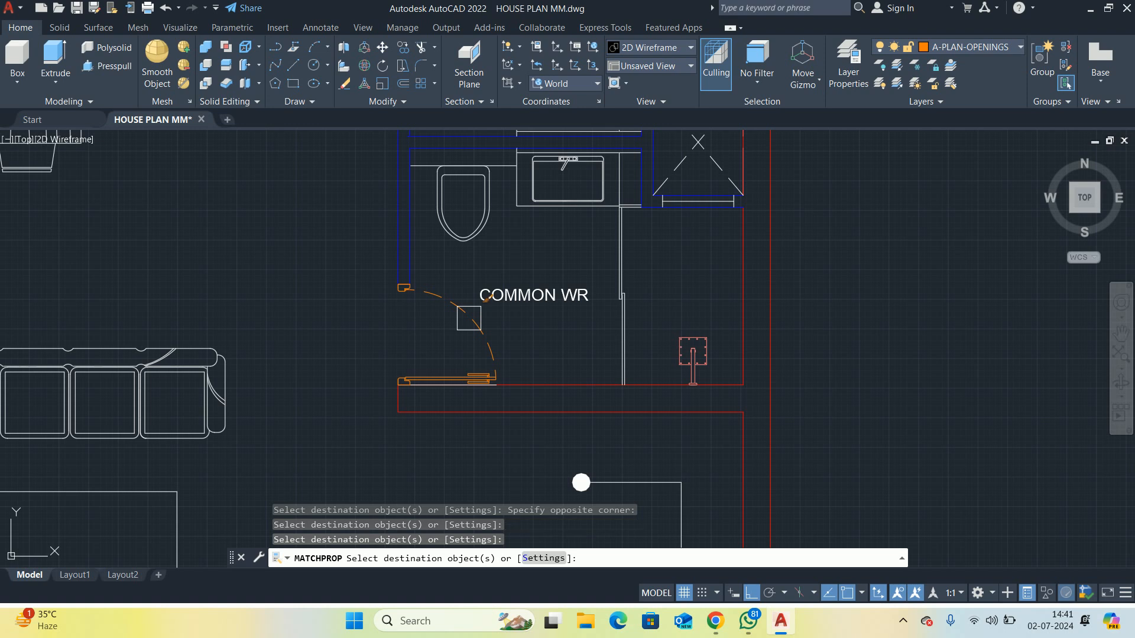
pyautogui.scroll(-5, 468, 318)
pyautogui.scroll(6, 464, 328)
pyautogui.click(530, 324)
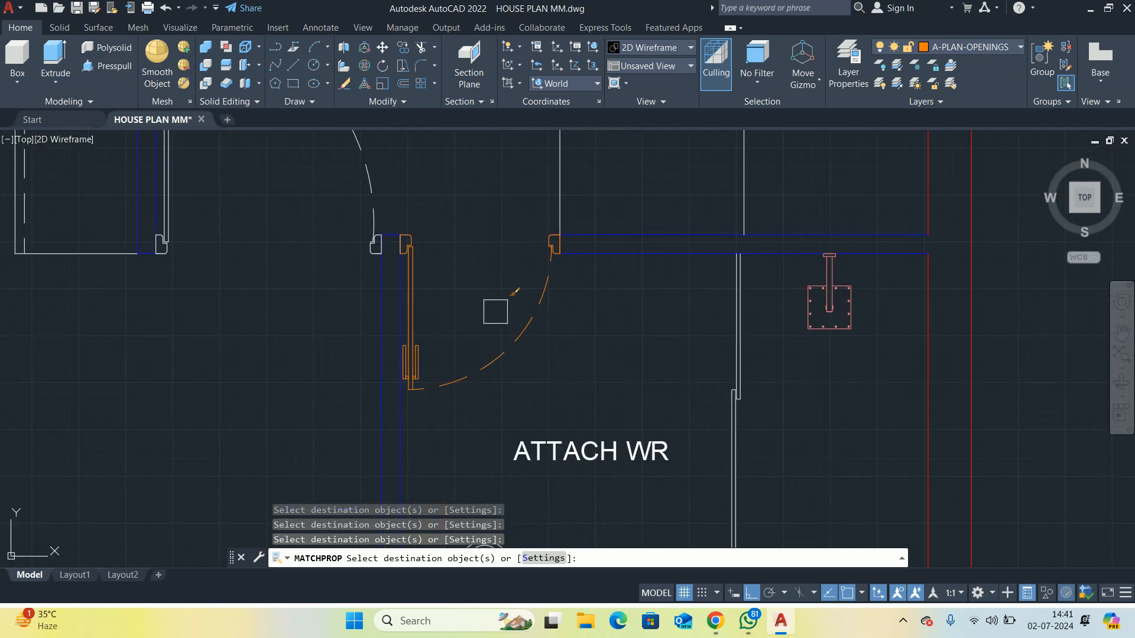
pyautogui.scroll(-3, 488, 319)
pyautogui.scroll(-5, 394, 313)
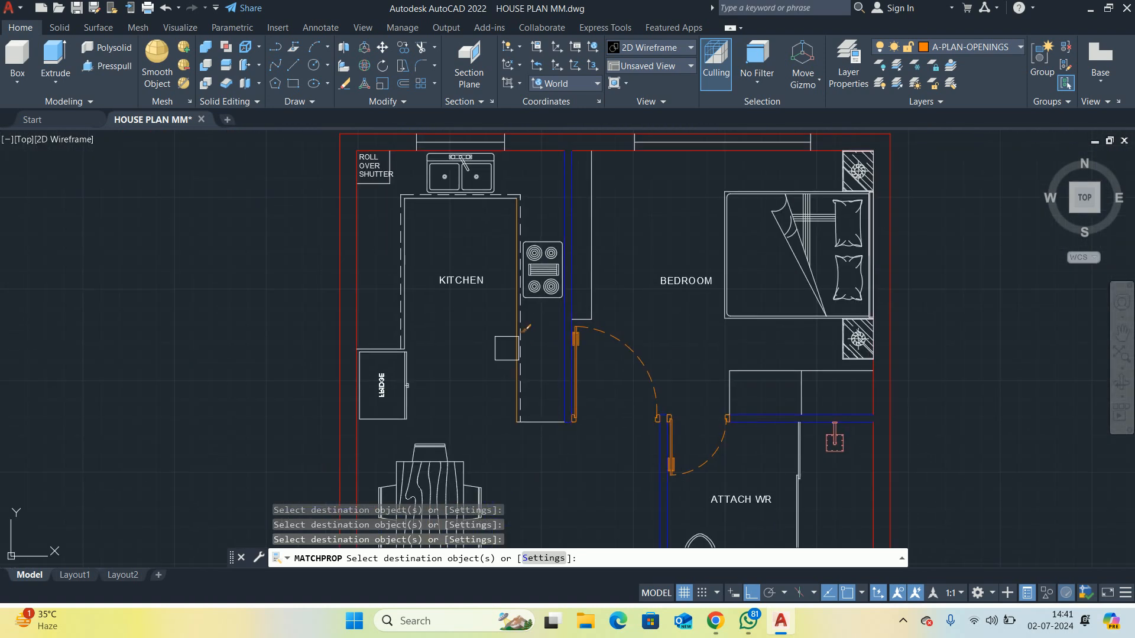
# Match the openings properties onto the bedroom window and the kitchen window in the rear wall
pyautogui.scroll(6, 465, 261)
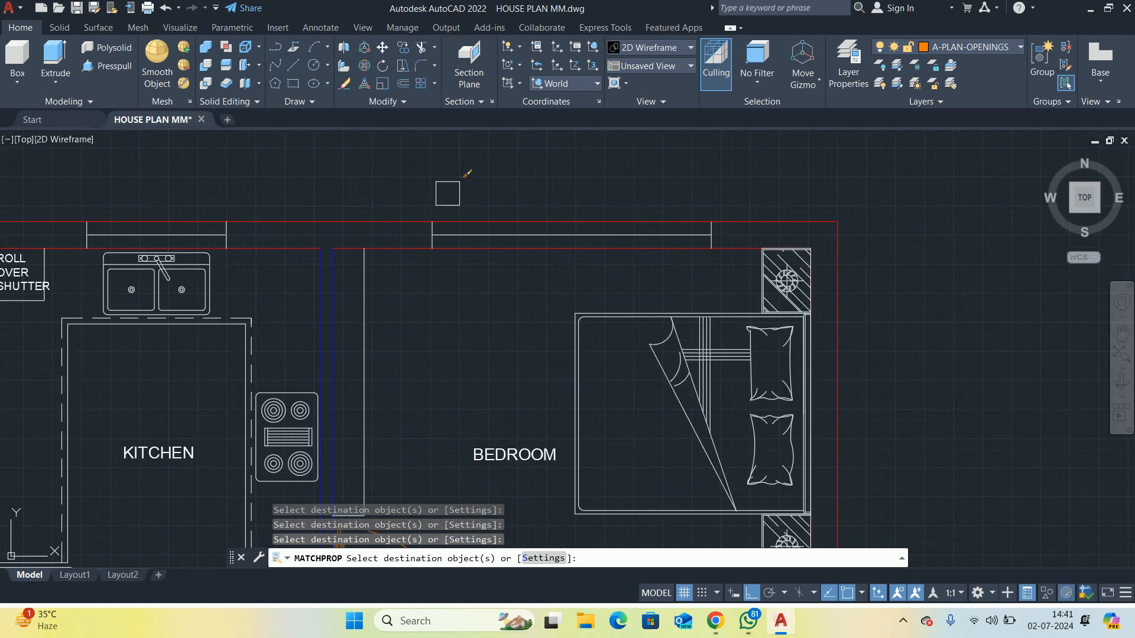
pyautogui.click(424, 193)
pyautogui.click(413, 185)
pyautogui.click(742, 289)
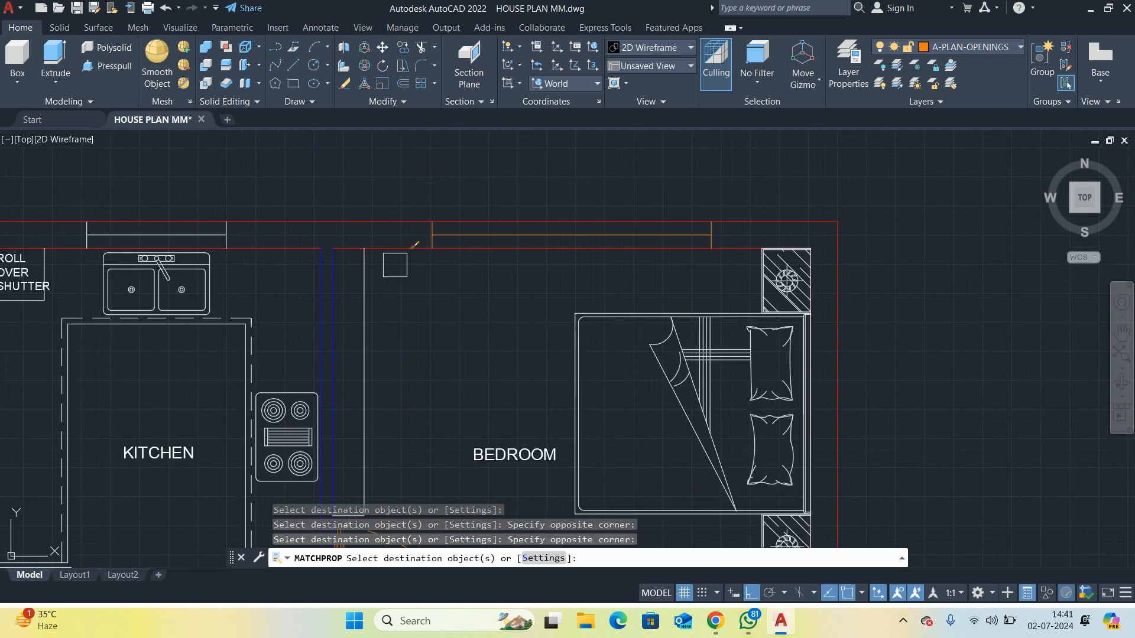
pyautogui.moveTo(393, 265); pyautogui.dragTo(802, 272, button='middle')
pyautogui.scroll(4, 488, 240)
pyautogui.click(443, 172)
pyautogui.click(887, 317)
pyautogui.scroll(-6, 839, 338)
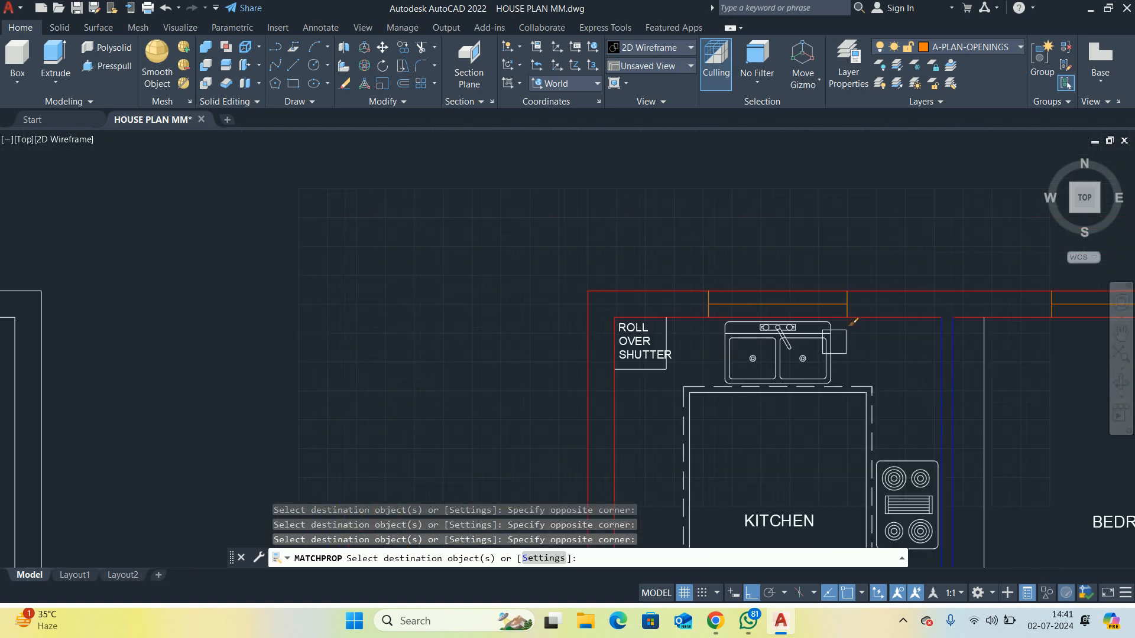
# Match the openings properties onto the attached WR's window in the upper wall of the shaft
pyautogui.moveTo(838, 338); pyautogui.dragTo(328, 135, button='middle')
pyautogui.scroll(2, 682, 402)
pyautogui.moveTo(682, 402); pyautogui.dragTo(696, 308, button='middle')
pyautogui.scroll(-6, 642, 315)
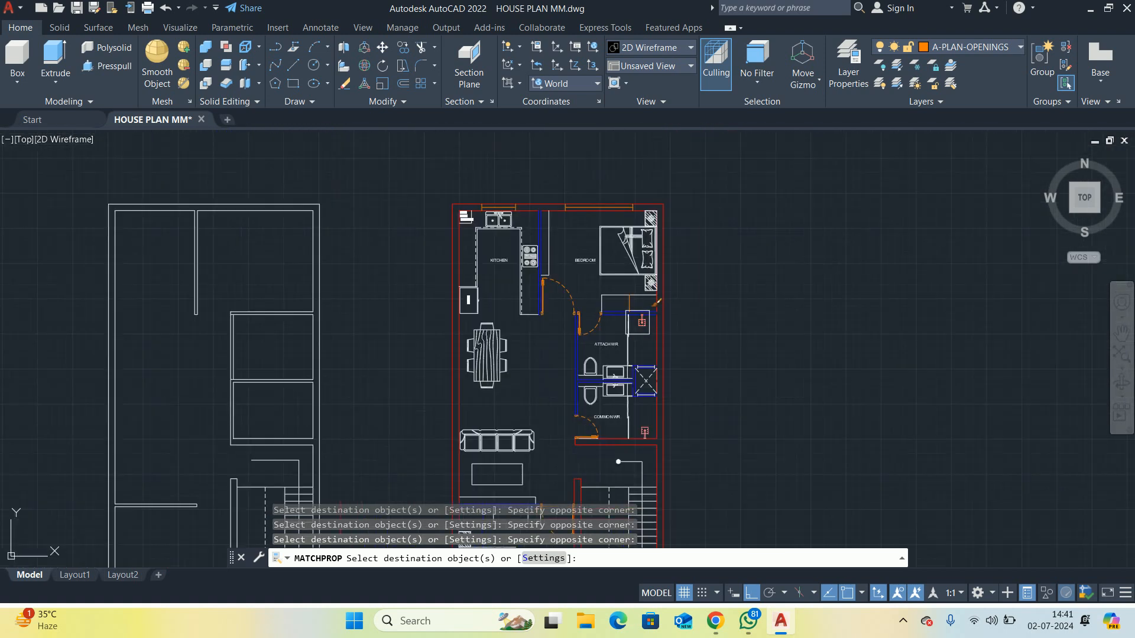
pyautogui.scroll(8, 635, 362)
pyautogui.scroll(3, 661, 359)
pyautogui.click(591, 290)
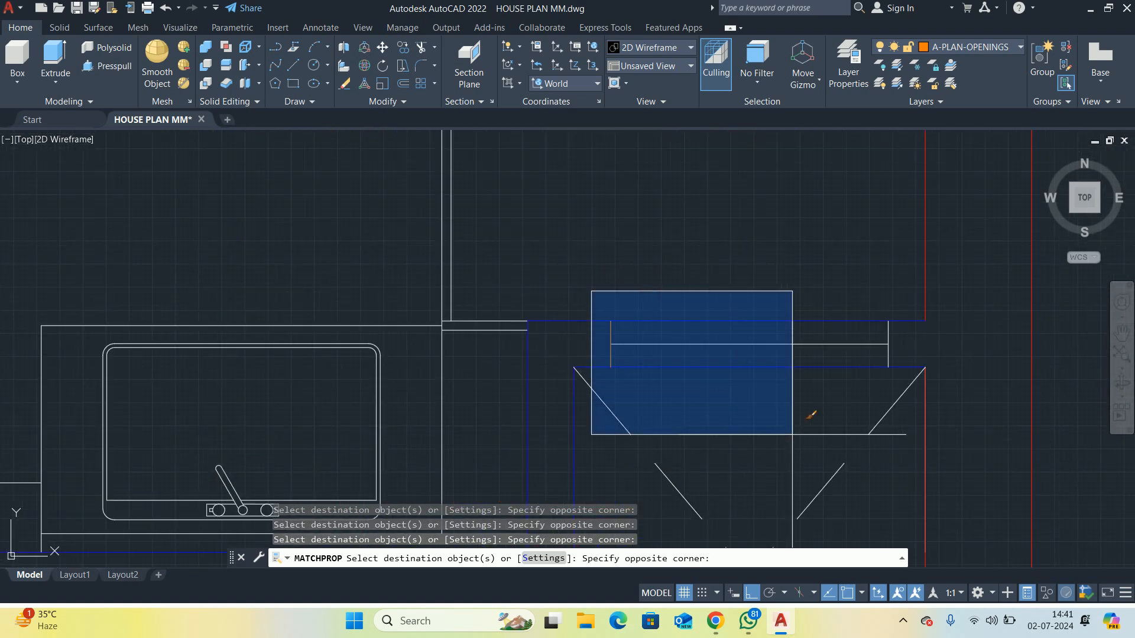
pyautogui.click(839, 360)
# Match the openings properties onto the common WR's window in the lower wall of the shaft
pyautogui.scroll(-5, 830, 422)
pyautogui.scroll(-3, 830, 422)
pyautogui.scroll(6, 578, 499)
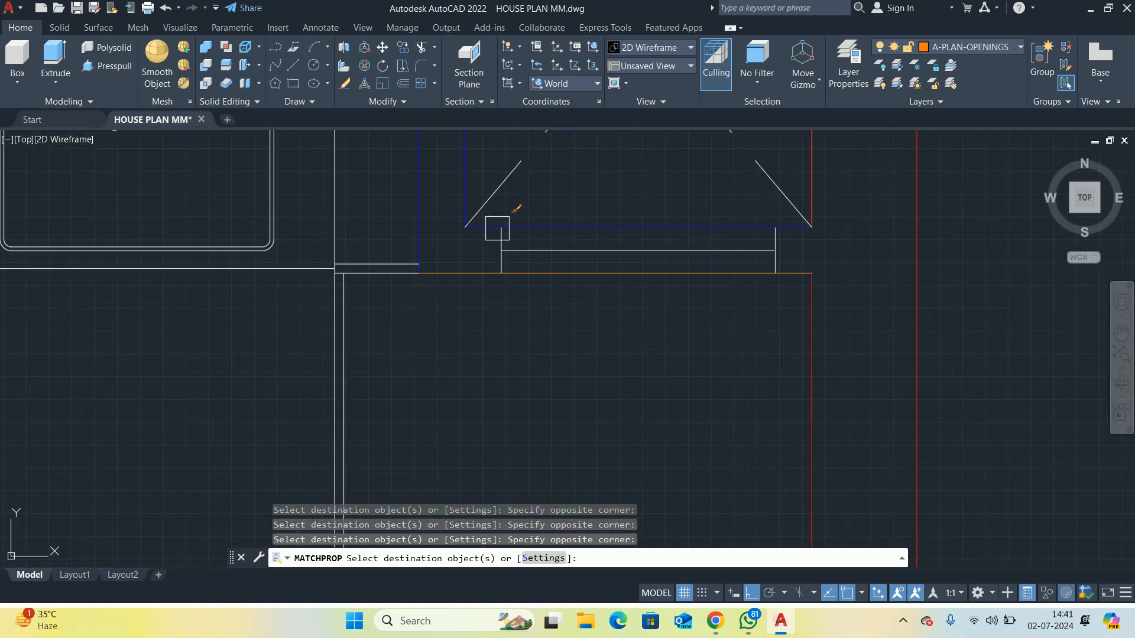
pyautogui.scroll(2, 494, 228)
pyautogui.click(495, 220)
pyautogui.scroll(-3, 751, 384)
pyautogui.click(796, 408)
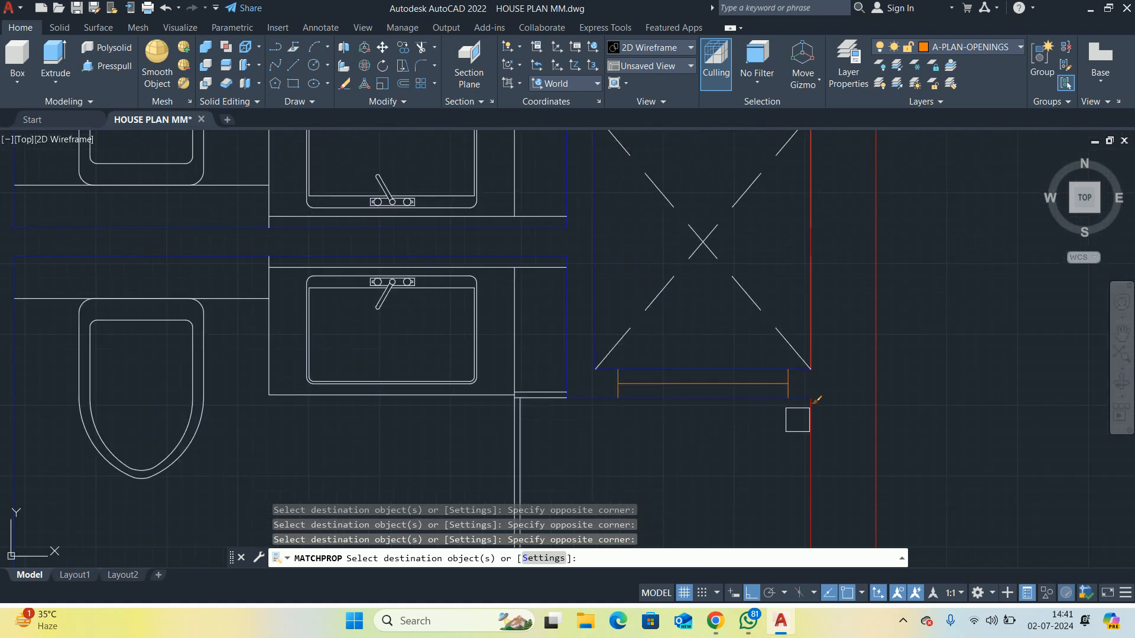
# Match the openings properties onto the guestroom window in the front wall
pyautogui.scroll(-4, 799, 414)
pyautogui.scroll(1, 680, 508)
pyautogui.moveTo(575, 443); pyautogui.dragTo(698, 266, button='middle')
pyautogui.scroll(7, 414, 445)
pyautogui.scroll(3, 500, 385)
pyautogui.click(527, 329)
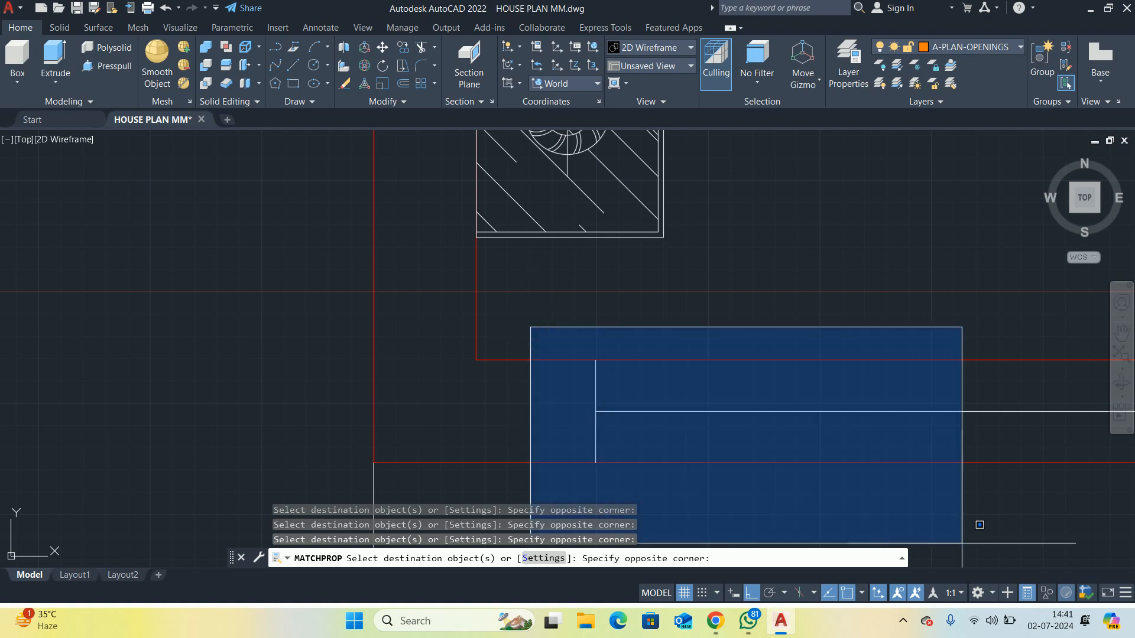
pyautogui.scroll(-5, 798, 417)
pyautogui.scroll(2, 797, 427)
pyautogui.click(747, 447)
pyautogui.scroll(-8, 747, 448)
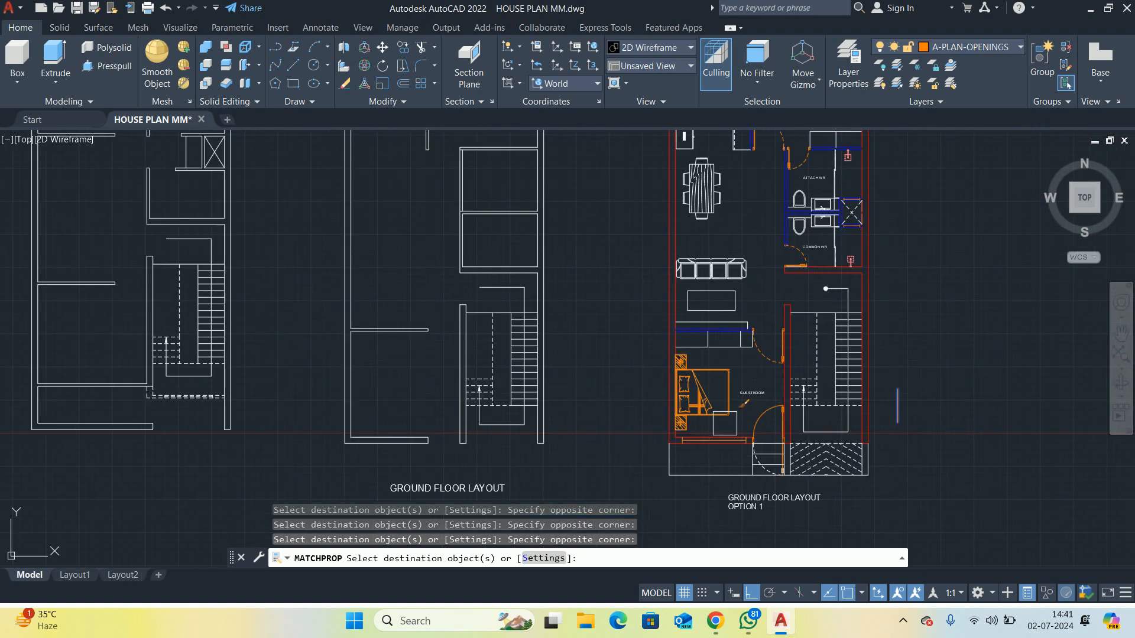
# End property matching and delete the vertical reference line outside the plan
pyautogui.moveTo(712, 405); pyautogui.dragTo(543, 432, button='middle')
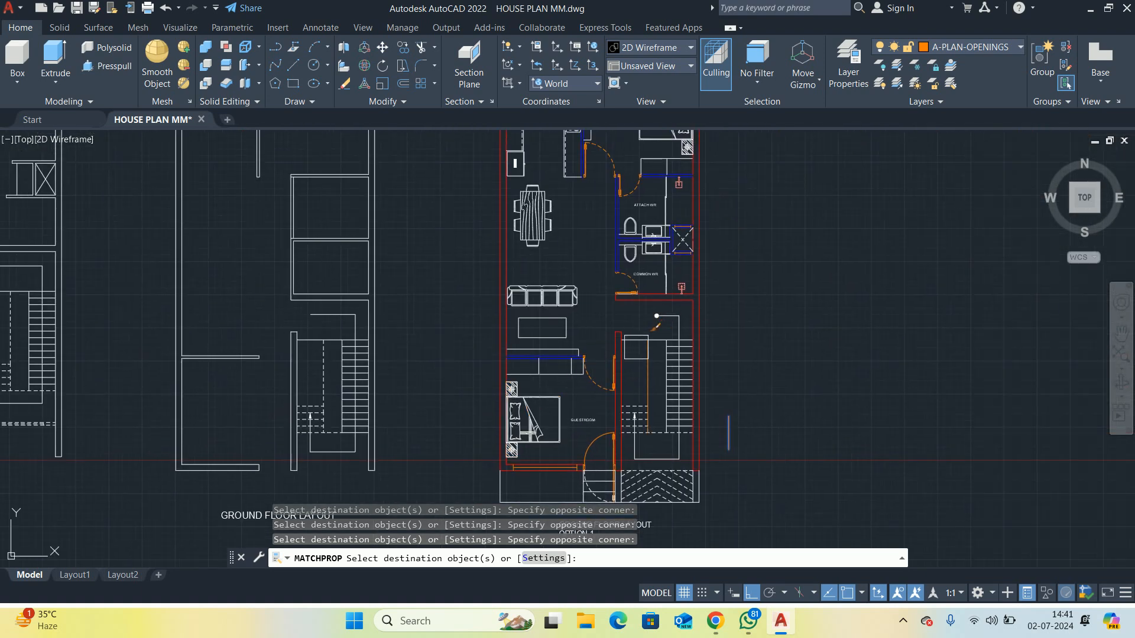
pyautogui.press('Return')
pyautogui.click(728, 432)
pyautogui.press('Delete')
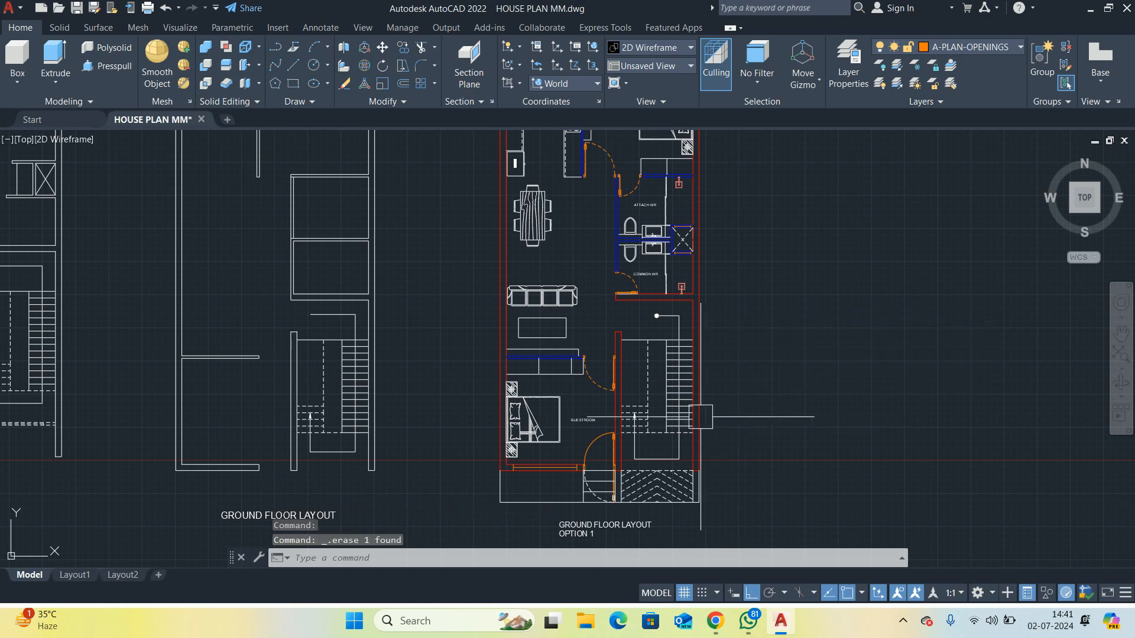
pyautogui.press('Escape')
# Set the linetype of the entrance door's inner swing arc to HIDDEN
pyautogui.scroll(5, 588, 461)
pyautogui.click(596, 439)
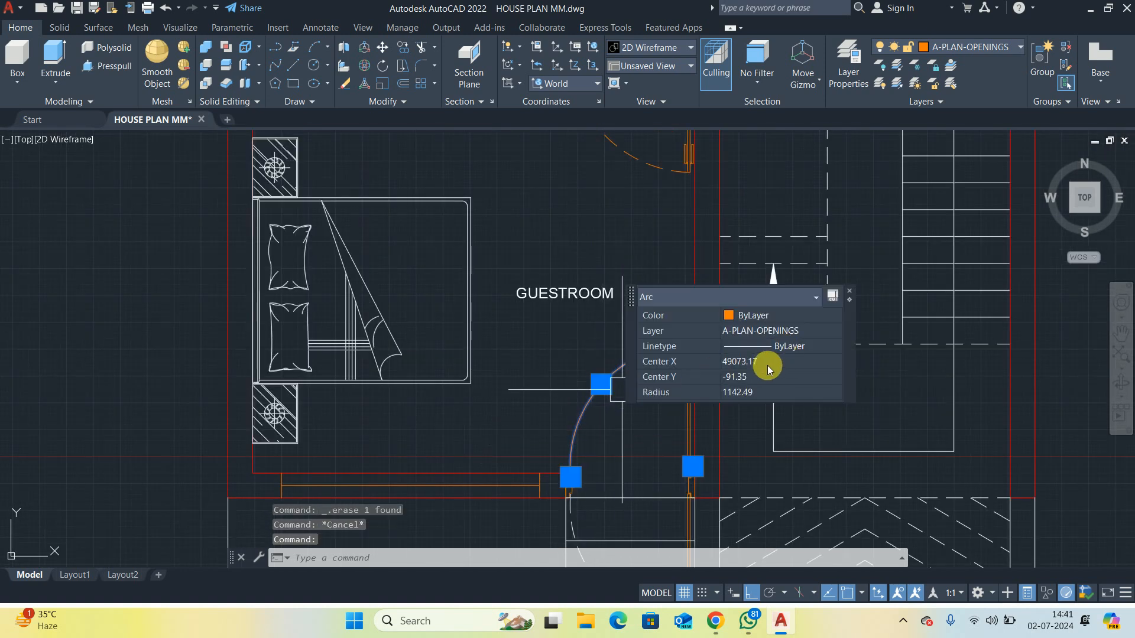
pyautogui.click(773, 346)
pyautogui.click(772, 347)
pyautogui.click(769, 398)
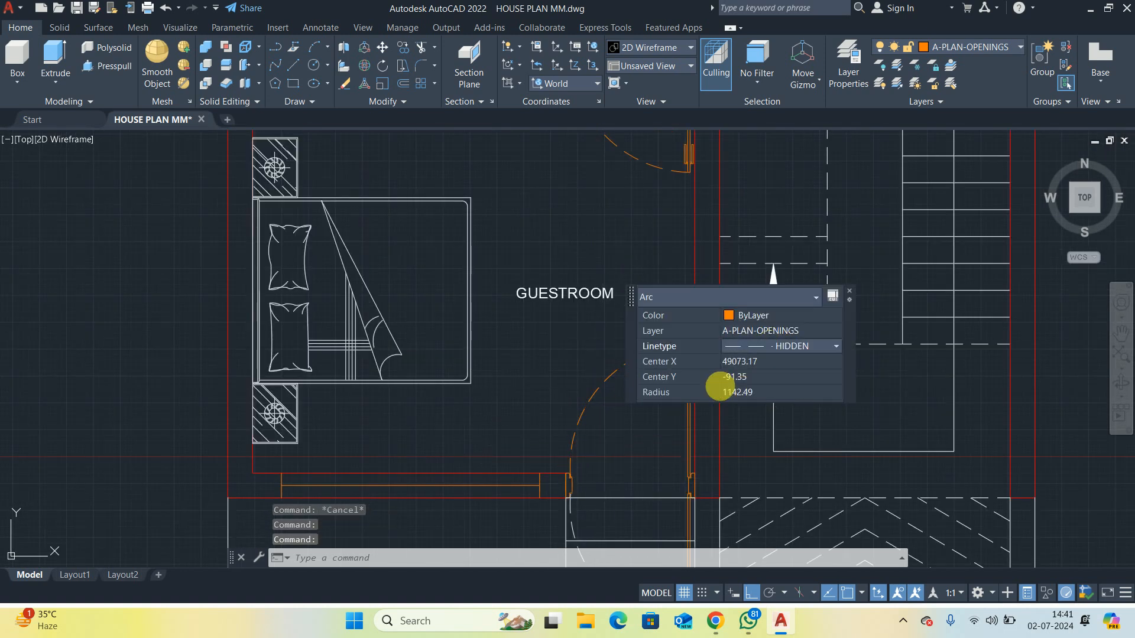
pyautogui.press('Escape')
pyautogui.press('Escape')
# Match the inner swing arc's properties onto the entrance door's outer swing arc over the steps
pyautogui.scroll(-4, 485, 306)
pyautogui.write('M')
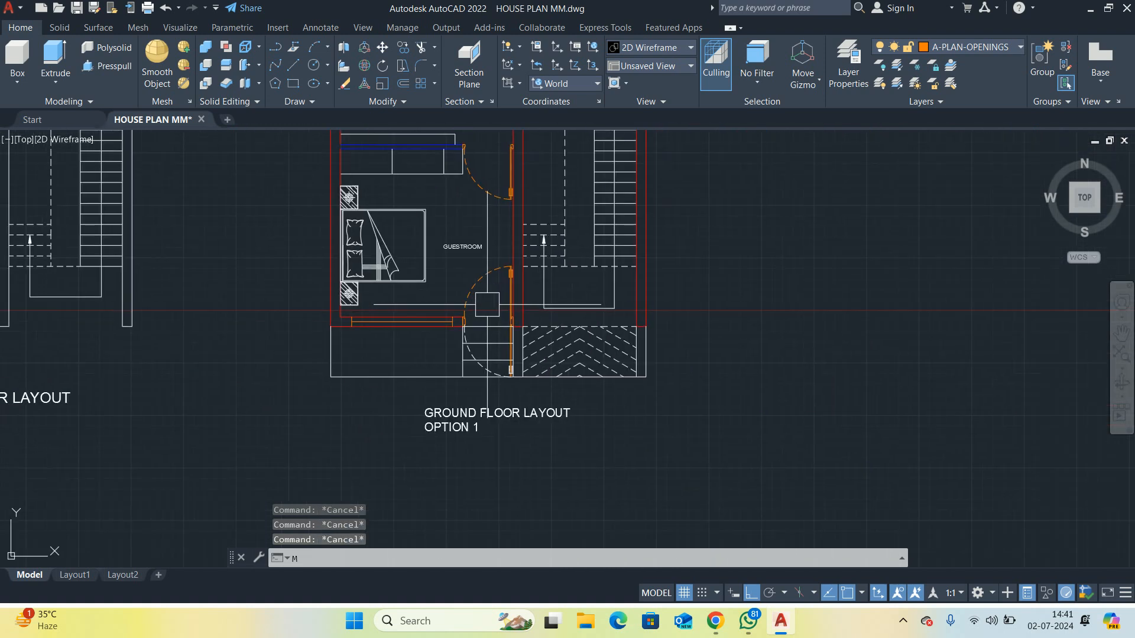
pyautogui.write('A')
pyautogui.press('Return')
pyautogui.scroll(2, 492, 305)
pyautogui.click(459, 287)
pyautogui.scroll(4, 463, 360)
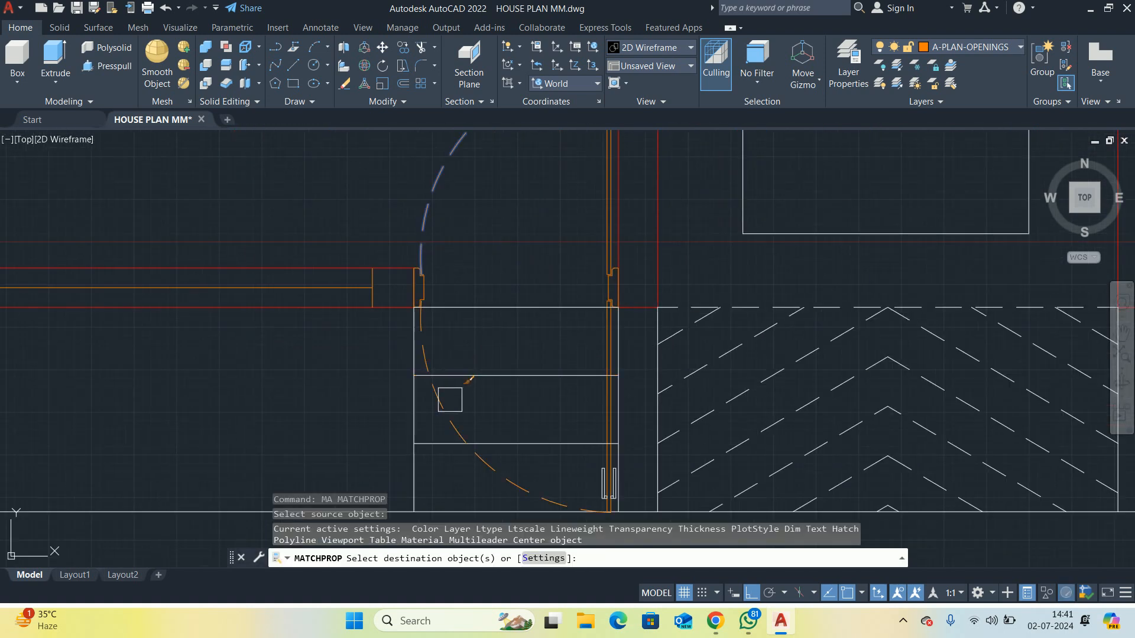
pyautogui.click(449, 400)
# Match the inner door leaf's properties onto the outer entrance door's handles
pyautogui.press('Return')
pyautogui.press('Return')
pyautogui.click(598, 258)
pyautogui.scroll(-1, 598, 259)
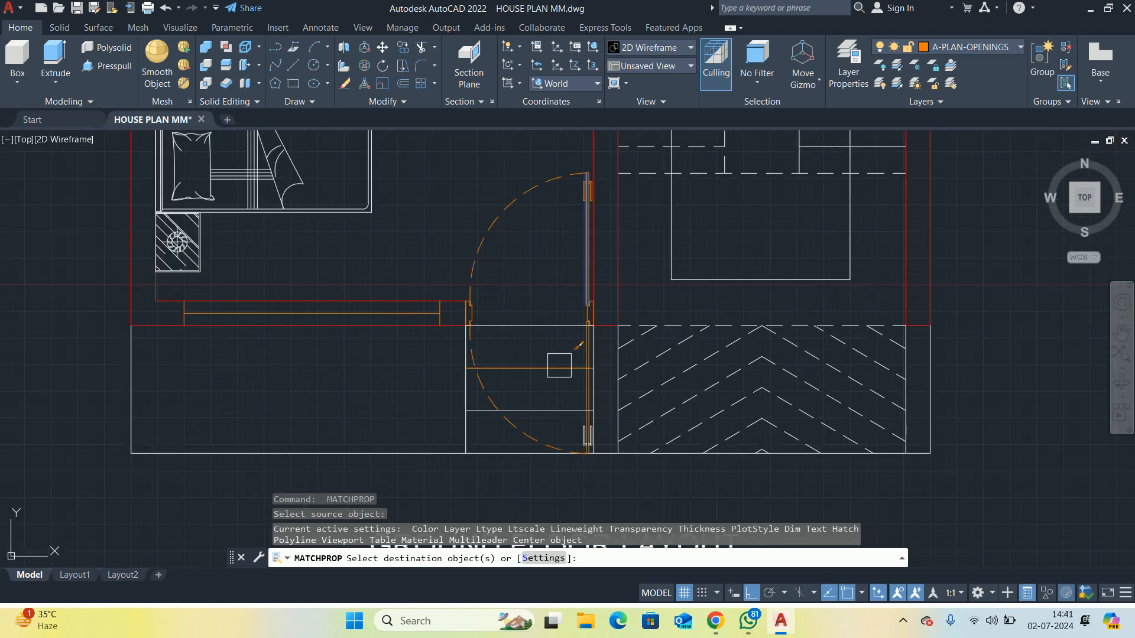
pyautogui.scroll(2, 567, 367)
pyautogui.click(522, 330)
pyautogui.click(602, 396)
pyautogui.scroll(-3, 603, 396)
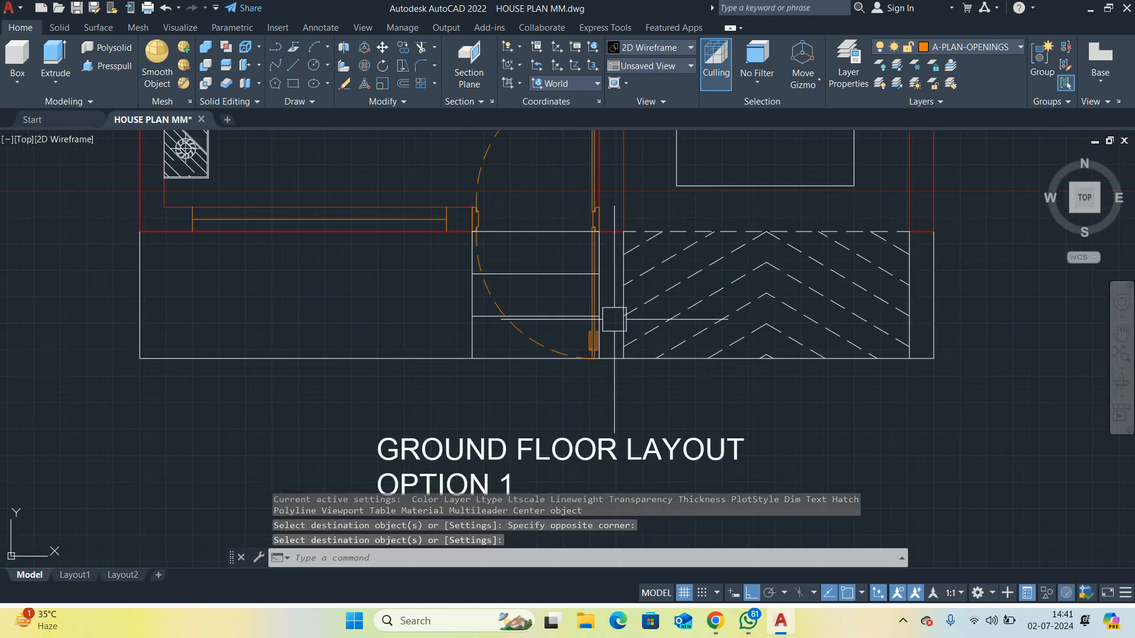
pyautogui.press('Escape')
pyautogui.press('Escape')
pyautogui.press('Escape')
pyautogui.moveTo(500, 381); pyautogui.dragTo(524, 371, button='middle')
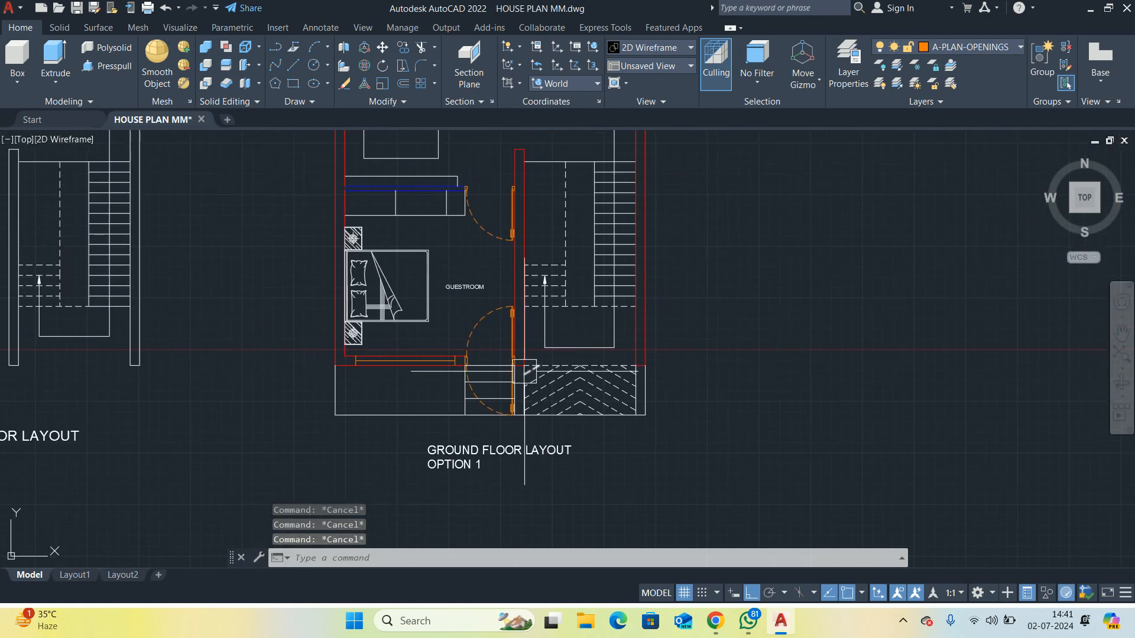
pyautogui.scroll(-2, 542, 353)
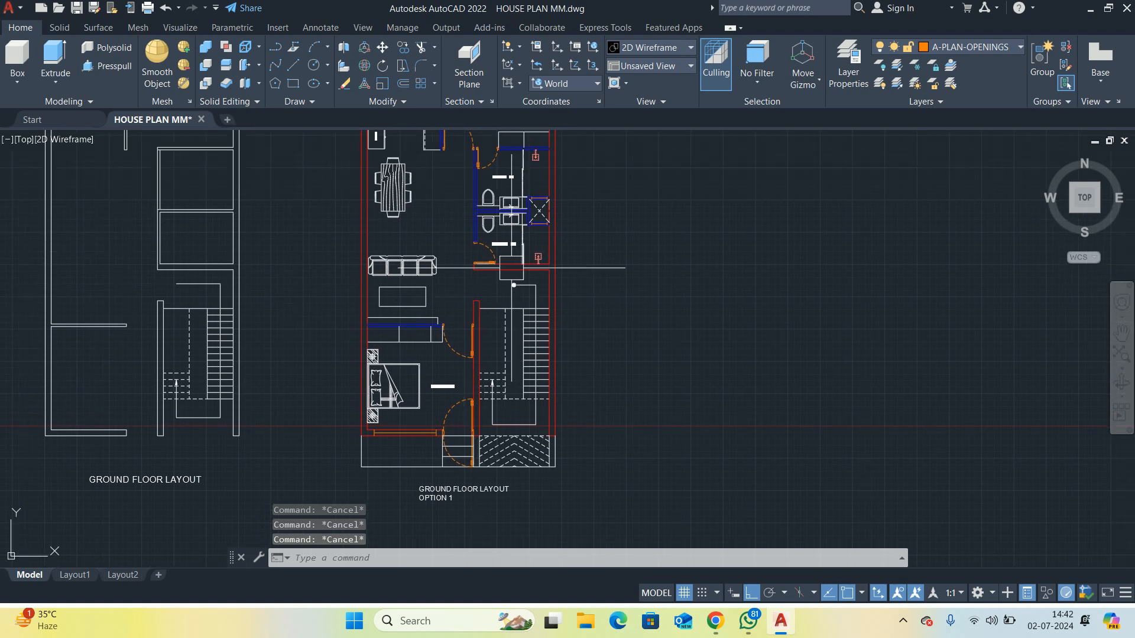
pyautogui.moveTo(511, 268); pyautogui.dragTo(493, 357, button='middle')
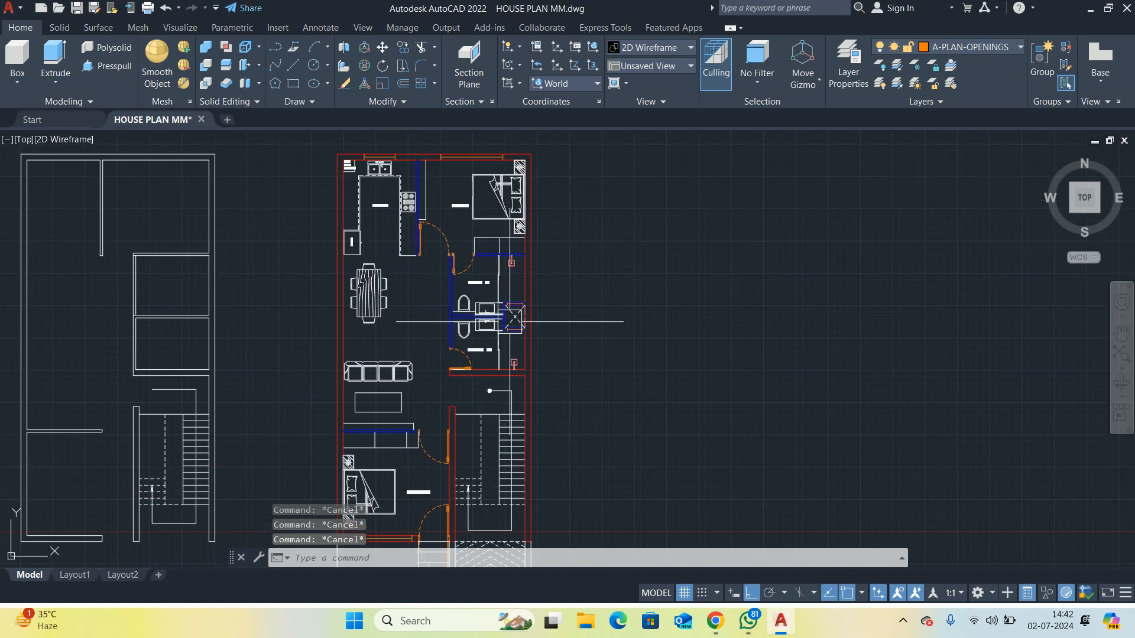
# Set the linetype of both ventilator centre lines at the duct between the two washrooms to HIDDEN
pyautogui.scroll(5, 515, 320)
pyautogui.click(514, 248)
pyautogui.scroll(-2, 514, 253)
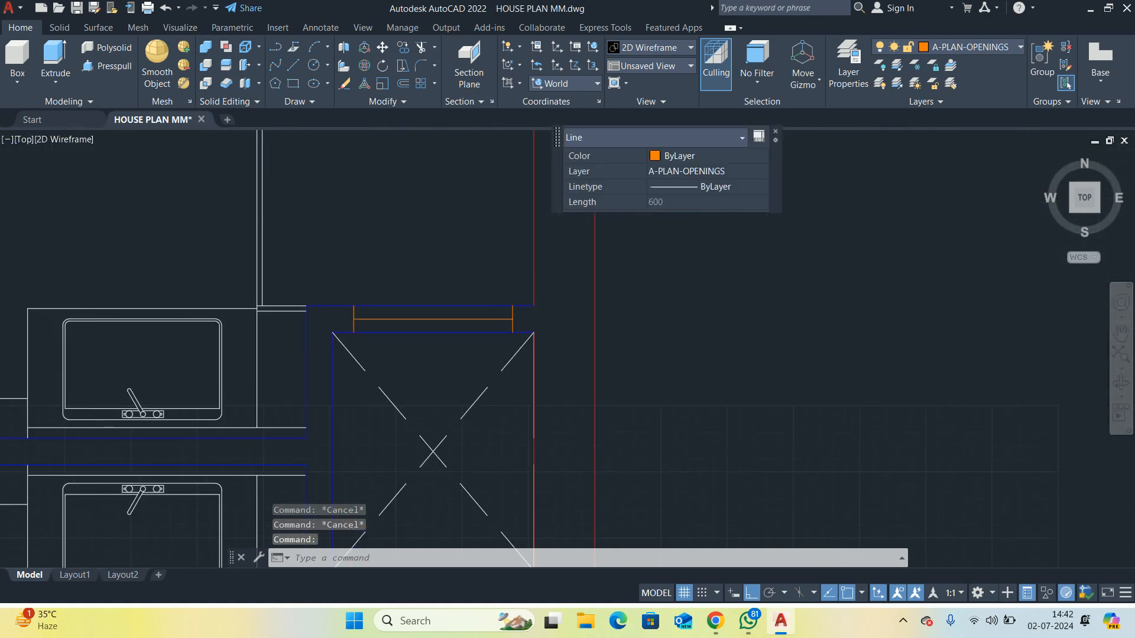
pyautogui.moveTo(398, 319); pyautogui.dragTo(395, 329, button='middle')
pyautogui.click(395, 329)
pyautogui.click(600, 286)
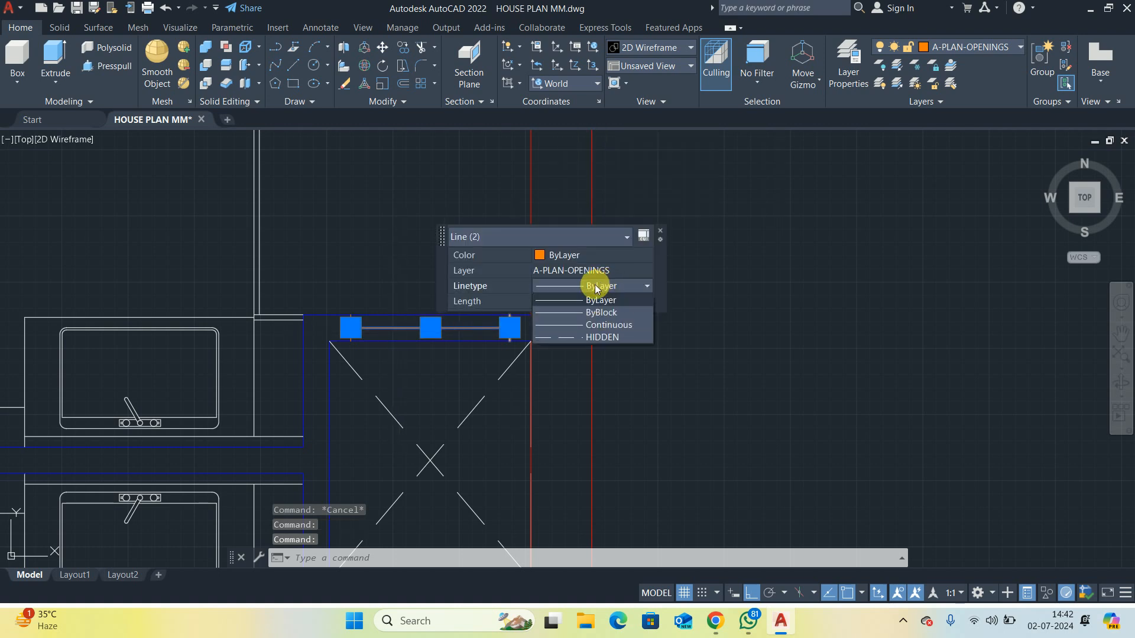
pyautogui.click(585, 337)
pyautogui.press('Escape')
pyautogui.press('Escape')
pyautogui.scroll(-3, 493, 355)
pyautogui.moveTo(488, 384); pyautogui.dragTo(493, 349, button='middle')
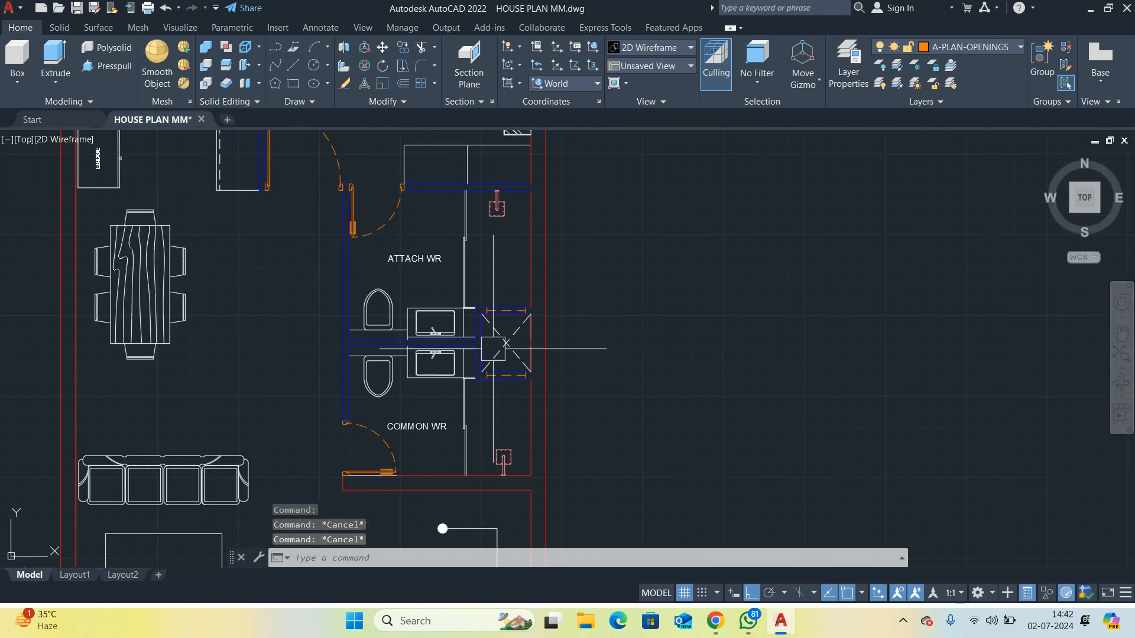
pyautogui.scroll(-3, 526, 348)
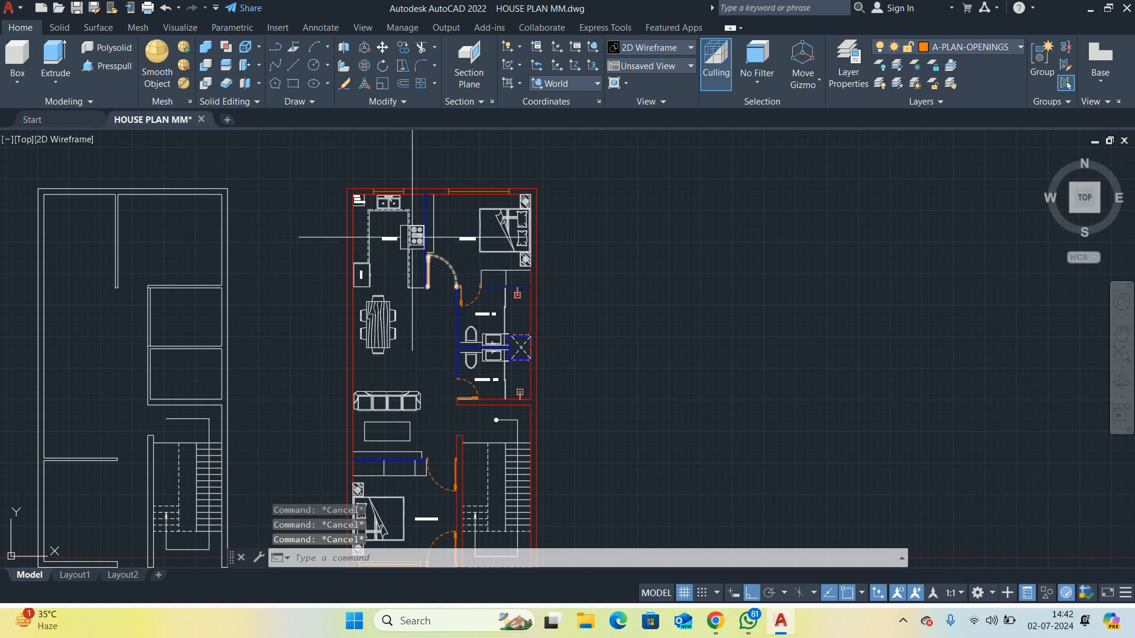
pyautogui.scroll(6, 412, 238)
pyautogui.scroll(-5, 399, 225)
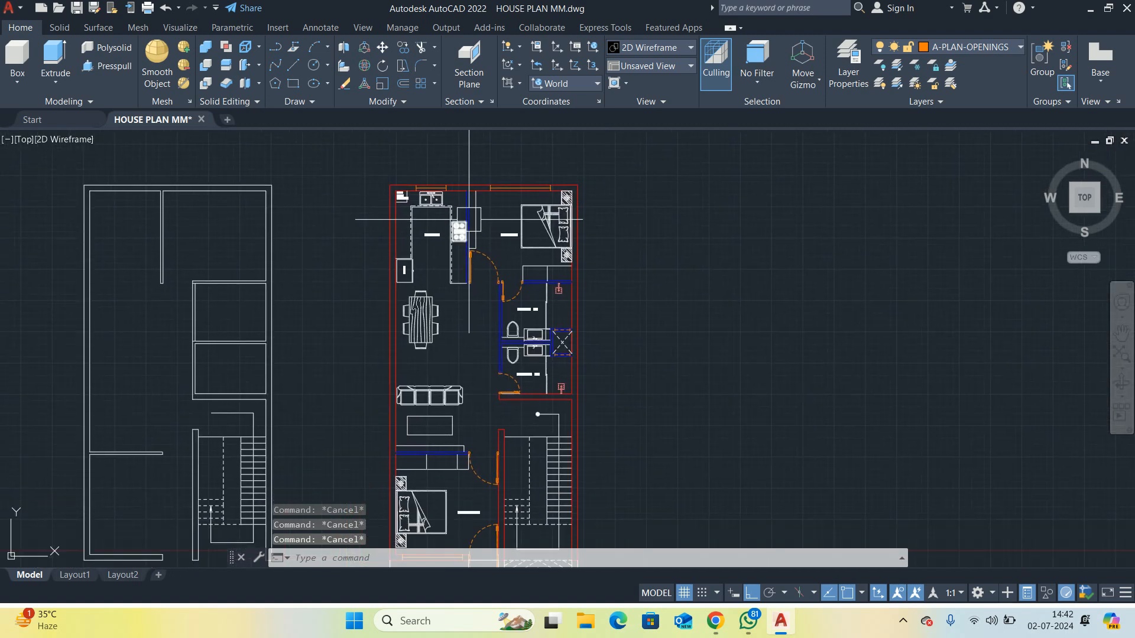
pyautogui.scroll(-4, 443, 325)
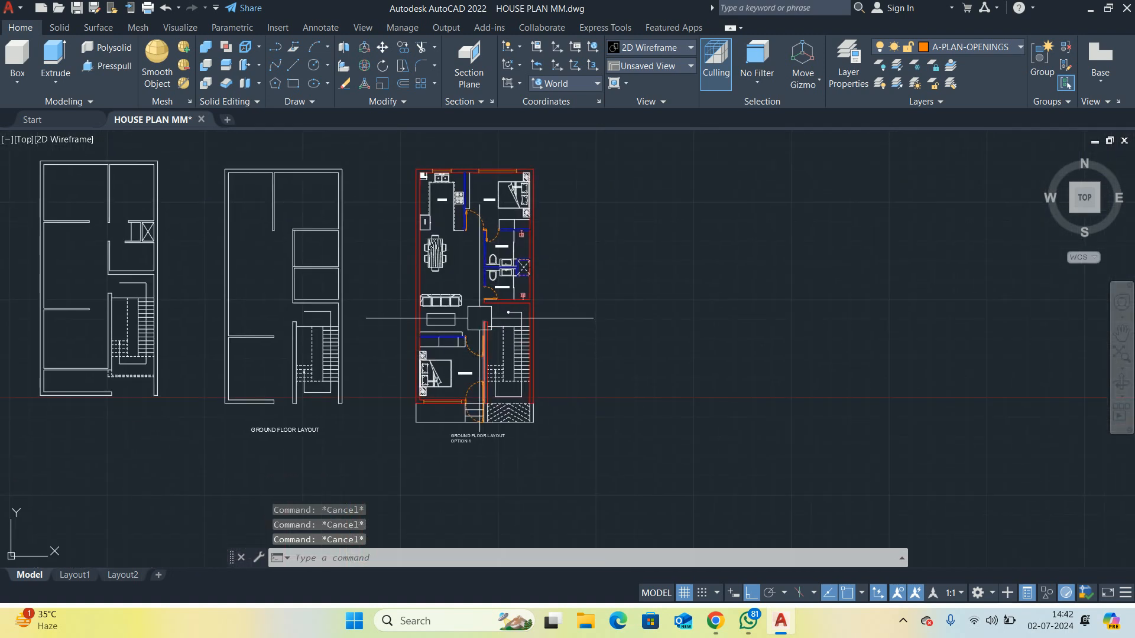
pyautogui.scroll(6, 480, 318)
pyautogui.moveTo(437, 382); pyautogui.dragTo(441, 155, button='middle')
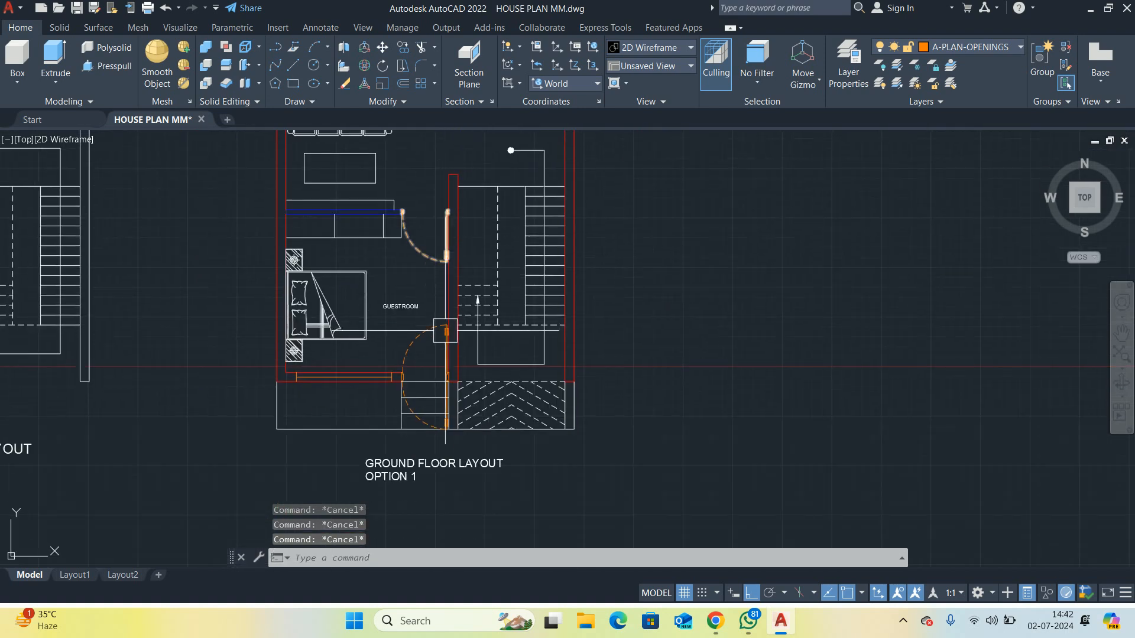
pyautogui.write('co')
pyautogui.press('Return')
pyautogui.scroll(4, 409, 334)
pyautogui.scroll(2, 409, 334)
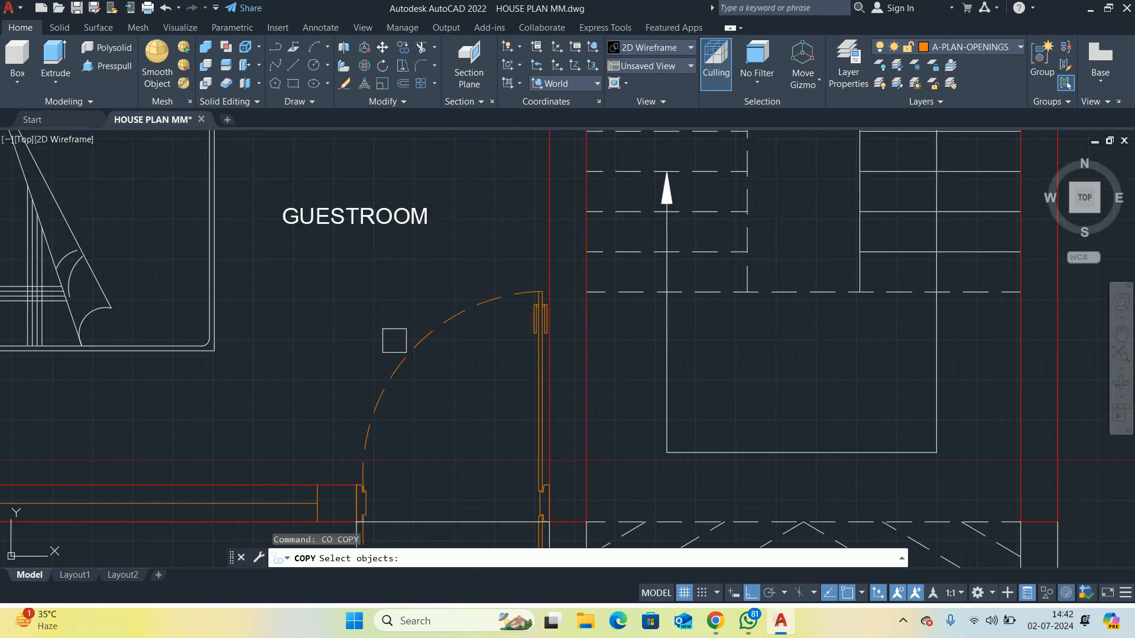
pyautogui.press('Escape')
pyautogui.press('Escape')
# Start a block definition named D for the entrance door and begin choosing its objects
pyautogui.write('b')
pyautogui.press('Return')
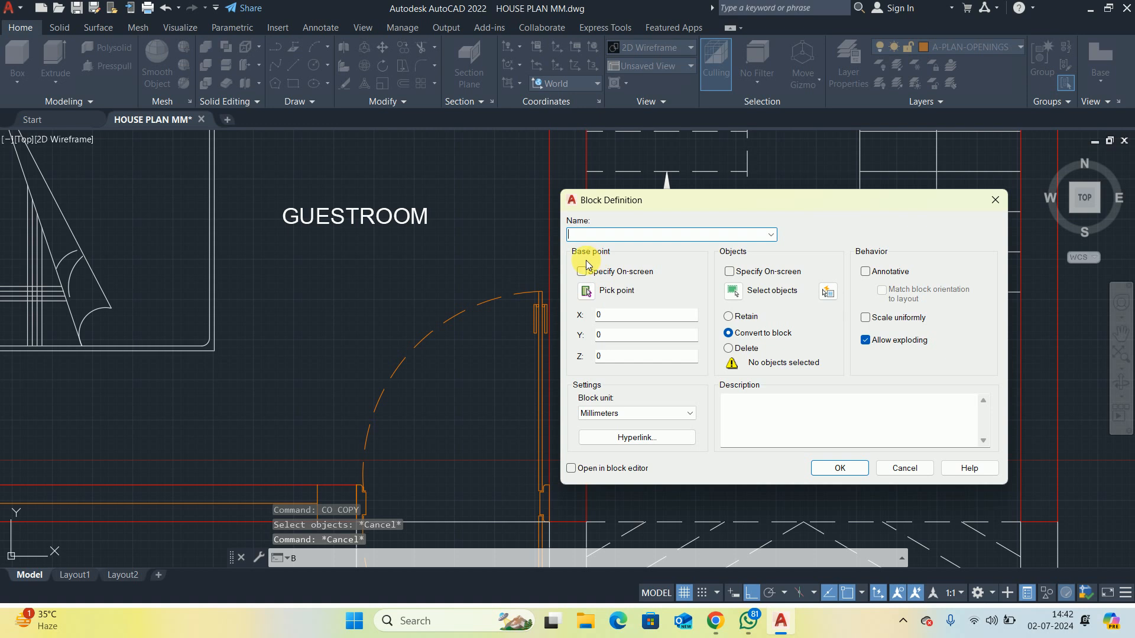
pyautogui.click(601, 236)
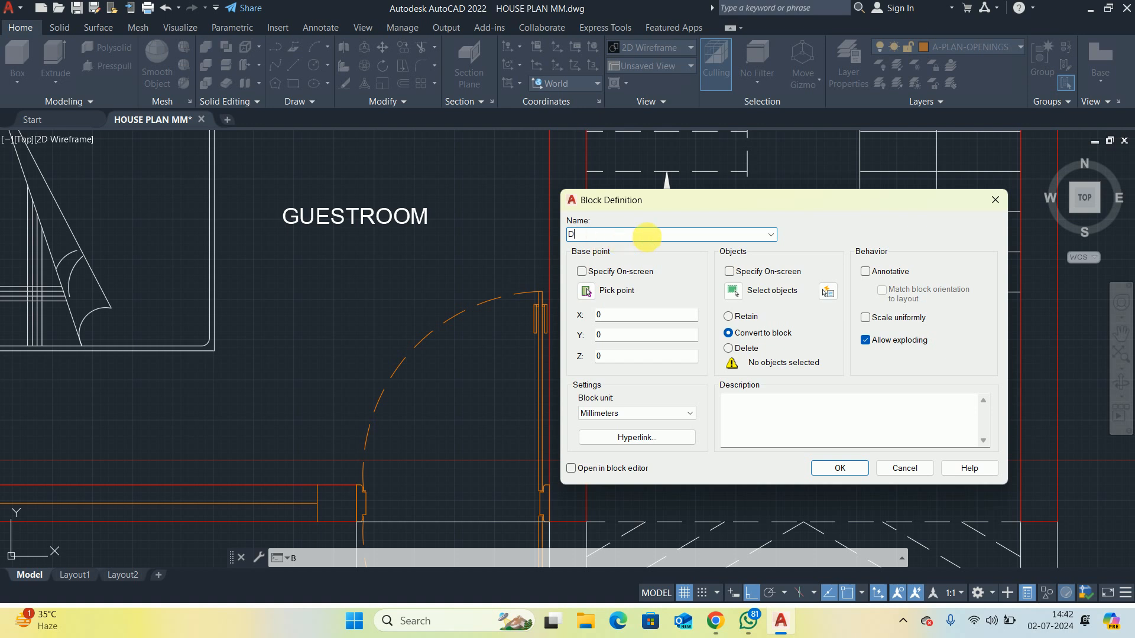
pyautogui.click(734, 291)
# Select the entrance door's inner leaf, swing arc and jambs plus the outer leaf's lines as the block's objects
pyautogui.click(347, 265)
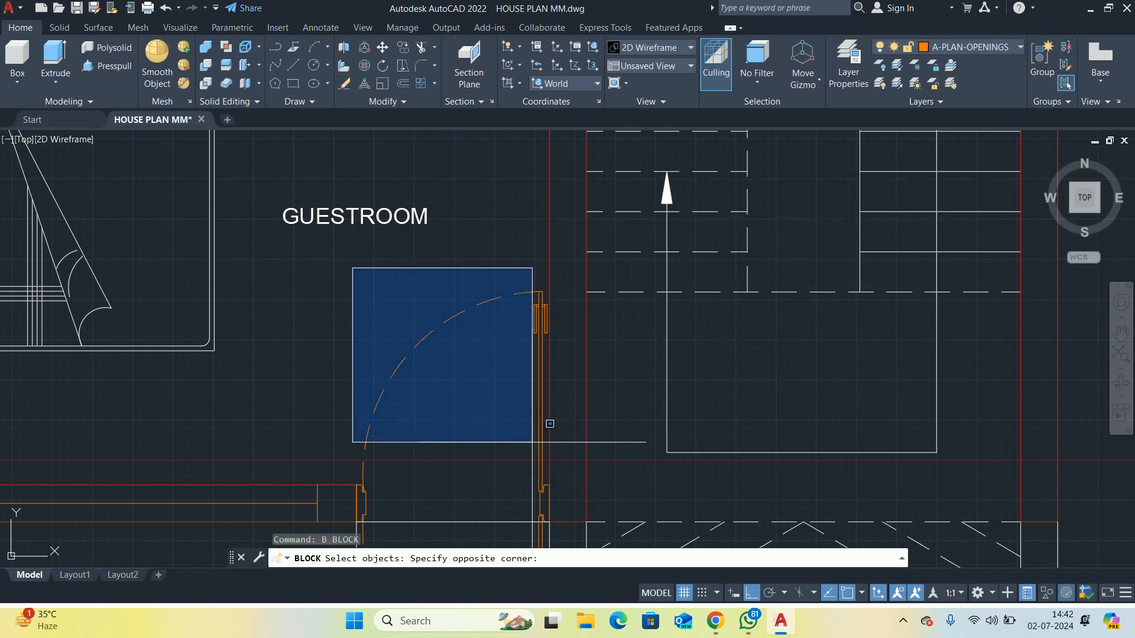
pyautogui.moveTo(532, 543); pyautogui.dragTo(478, 396, button='middle')
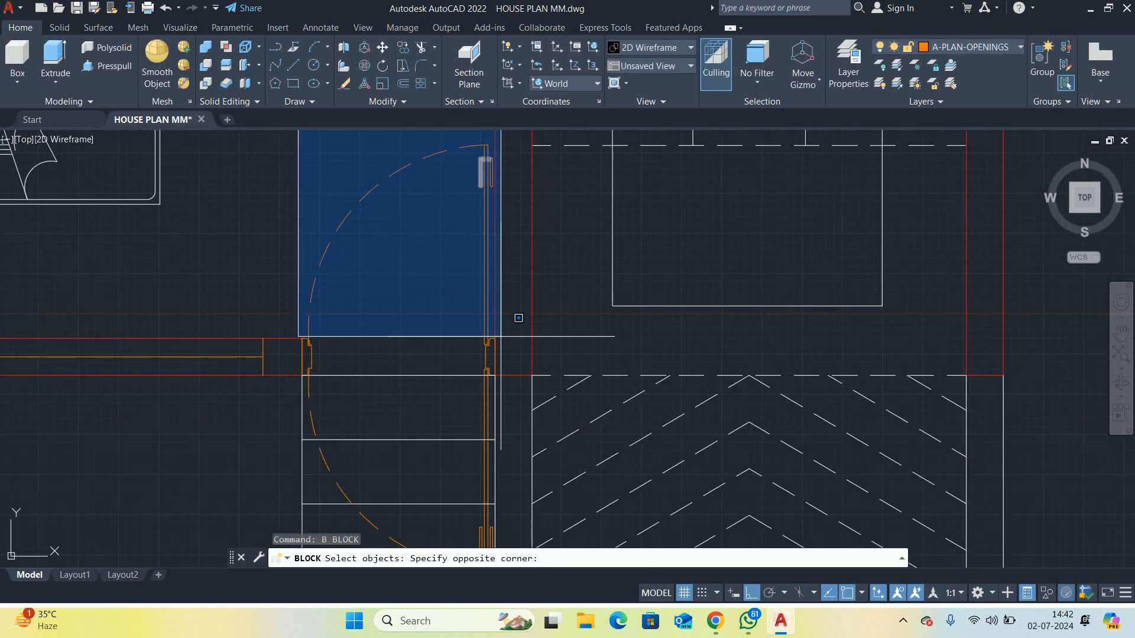
pyautogui.click(519, 363)
pyautogui.scroll(5, 473, 402)
pyautogui.click(509, 384)
pyautogui.scroll(2, 502, 355)
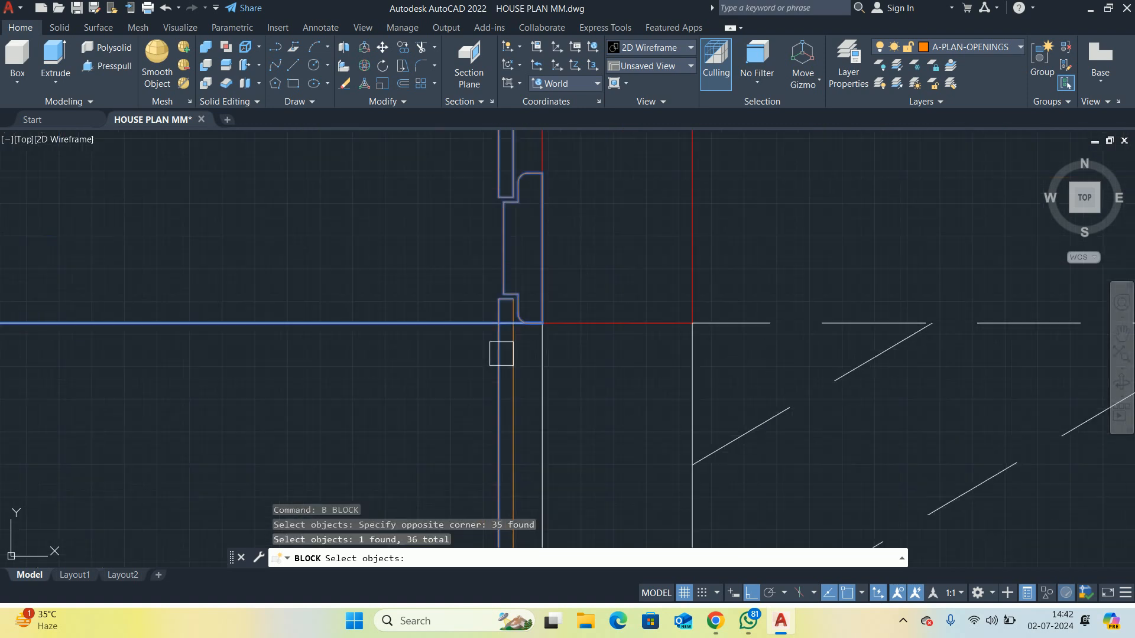
pyautogui.click(519, 350)
pyautogui.scroll(-4, 509, 266)
pyautogui.scroll(3, 254, 315)
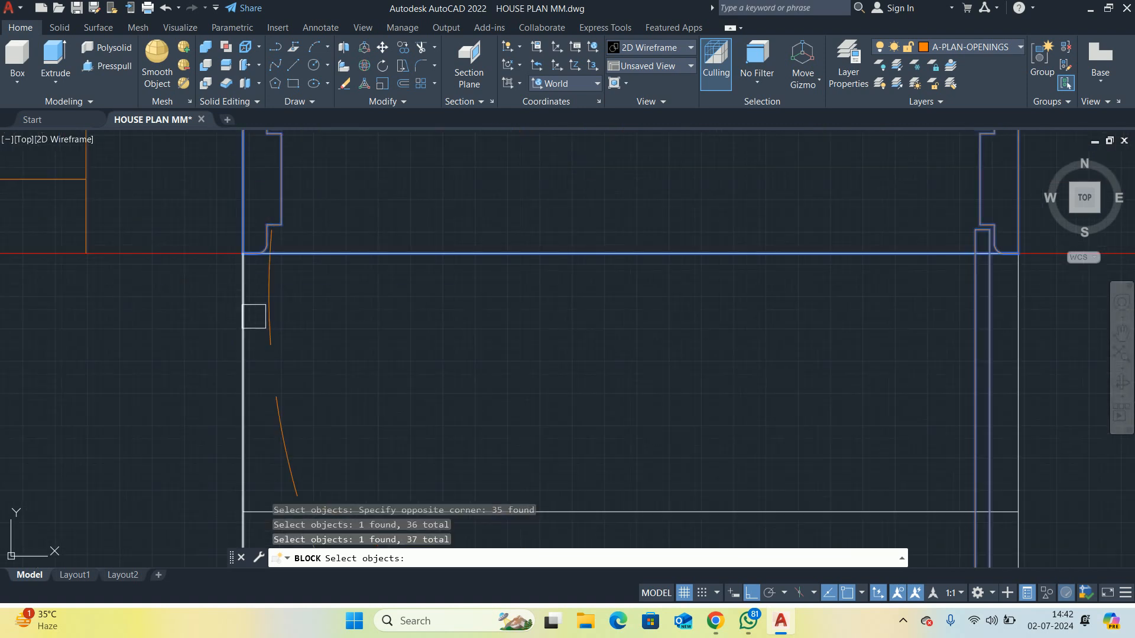
# Add the remaining threshold, door-leaf and handle parts of the guestroom's double-swing entrance door to the block selection
pyautogui.click(280, 330)
pyautogui.scroll(-5, 398, 398)
pyautogui.scroll(4, 360, 300)
pyautogui.scroll(-2, 360, 299)
pyautogui.click(327, 279)
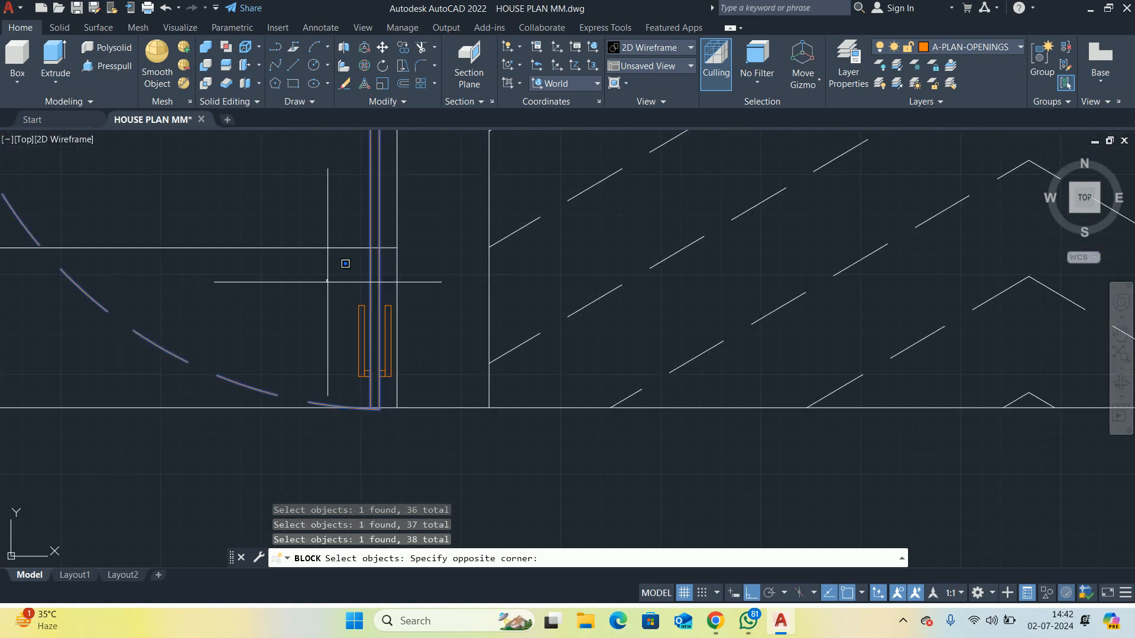
pyautogui.click(463, 406)
pyautogui.scroll(-2, 385, 333)
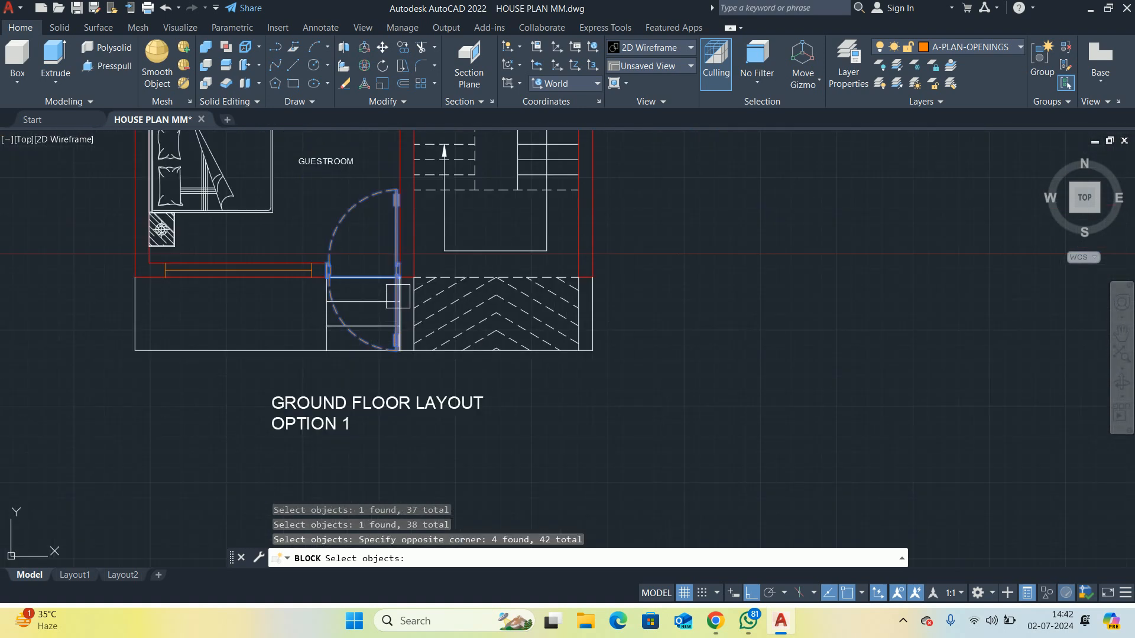
pyautogui.rightClick(402, 314)
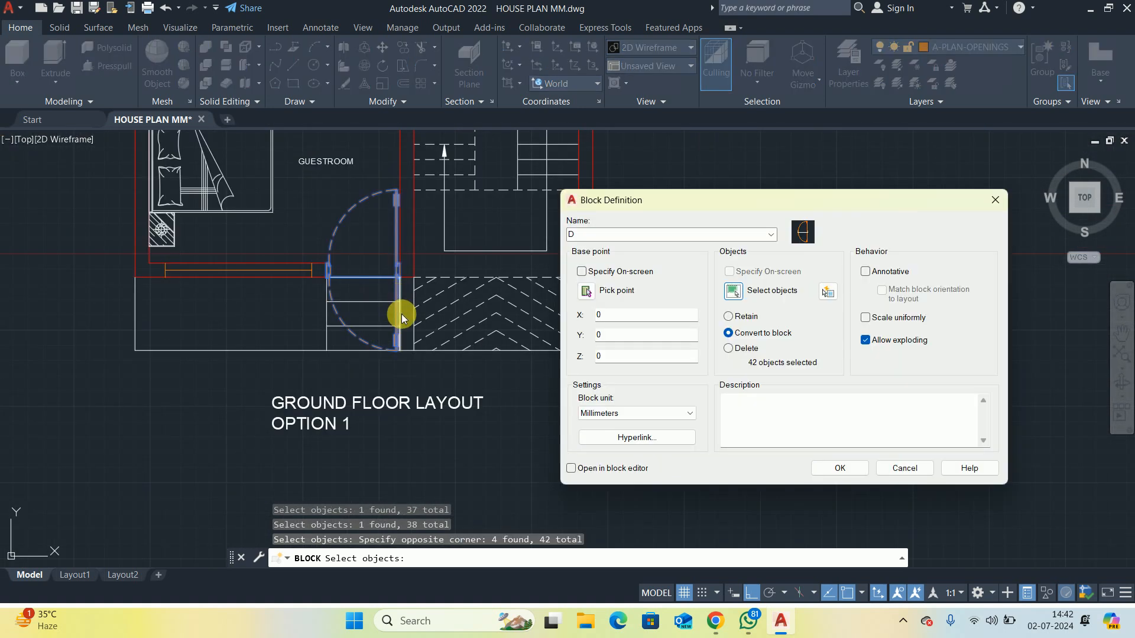
# Set the base point of block D at the right jamb's lower outer corner and create the block
pyautogui.click(585, 290)
pyautogui.scroll(5, 424, 219)
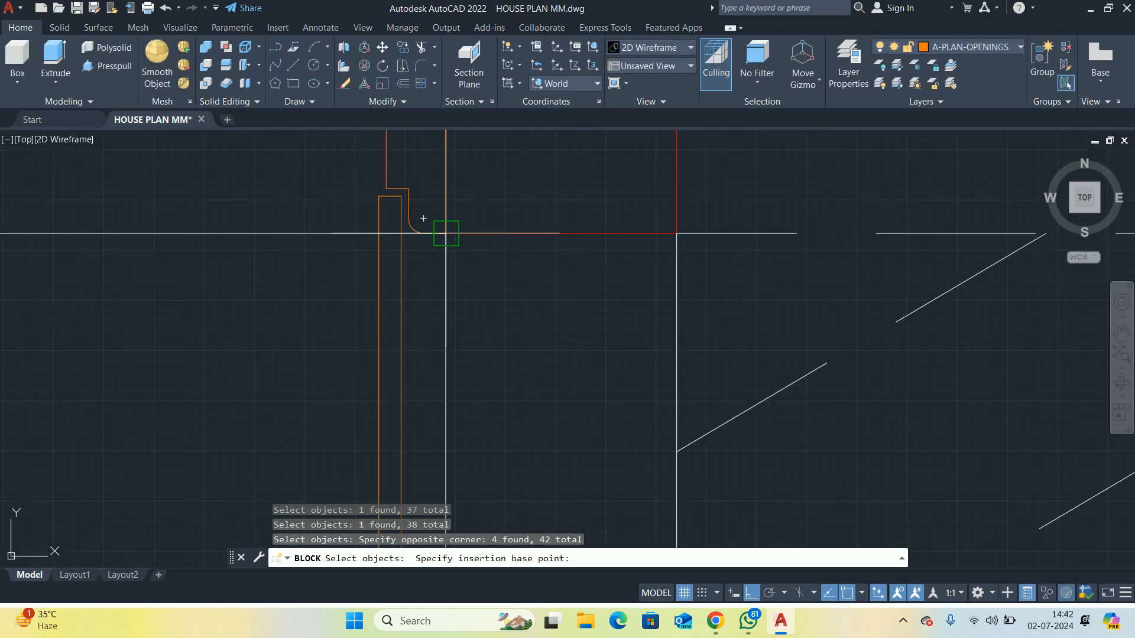
pyautogui.click(438, 263)
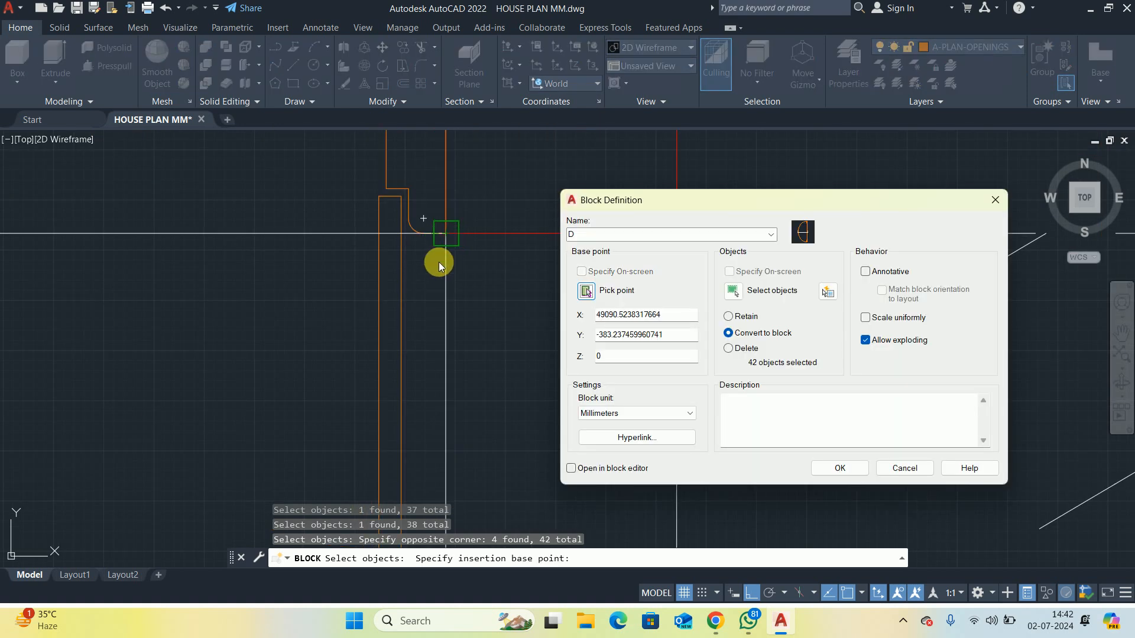
pyautogui.click(814, 466)
# Hide the entrance door block D below the guestroom to expose the wall opening
pyautogui.click(649, 306)
pyautogui.scroll(-3, 424, 331)
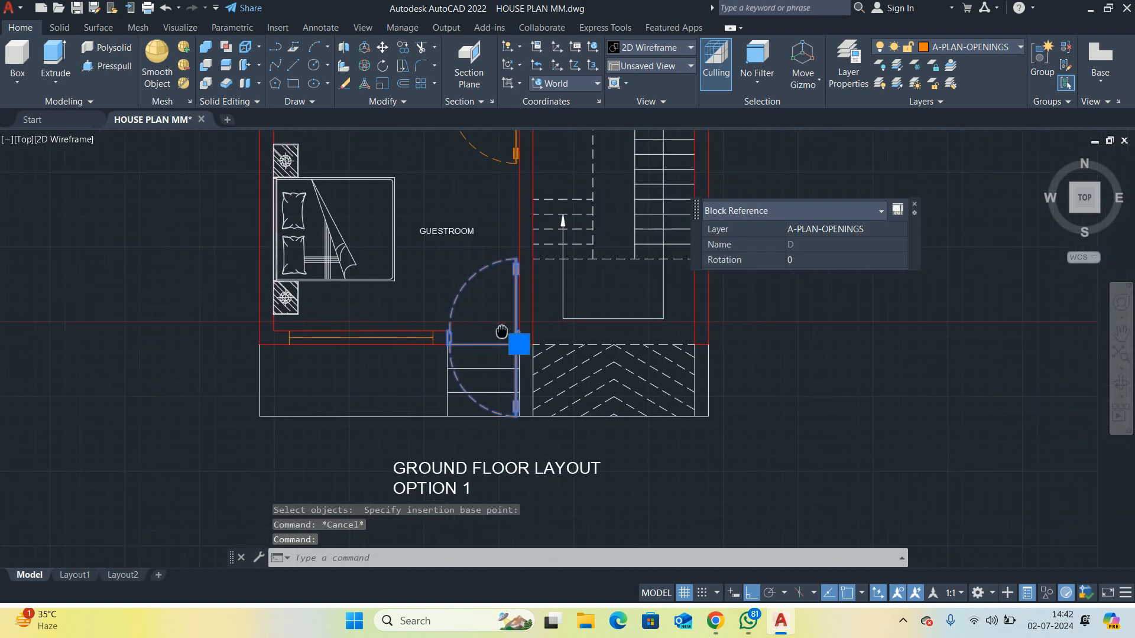
pyautogui.rightClick(498, 290)
pyautogui.moveTo(566, 287)
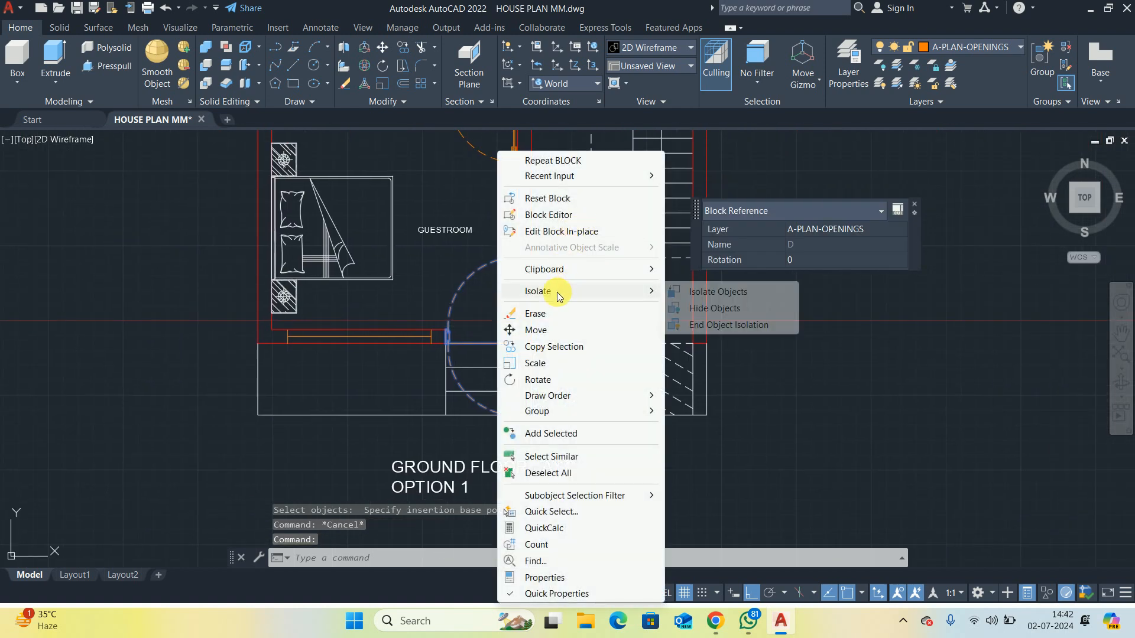
pyautogui.click(719, 309)
pyautogui.scroll(5, 521, 304)
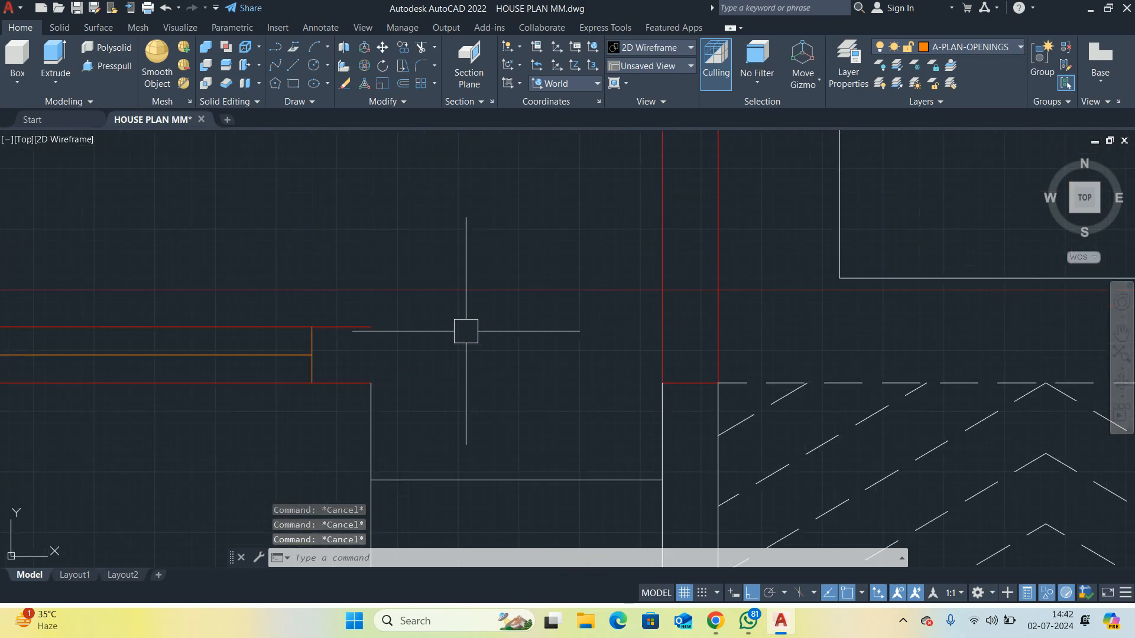
# Draw a vertical line closing the open wall end beside the guestroom window at the entrance opening
pyautogui.write('l')
pyautogui.press('Return')
pyautogui.click(379, 313)
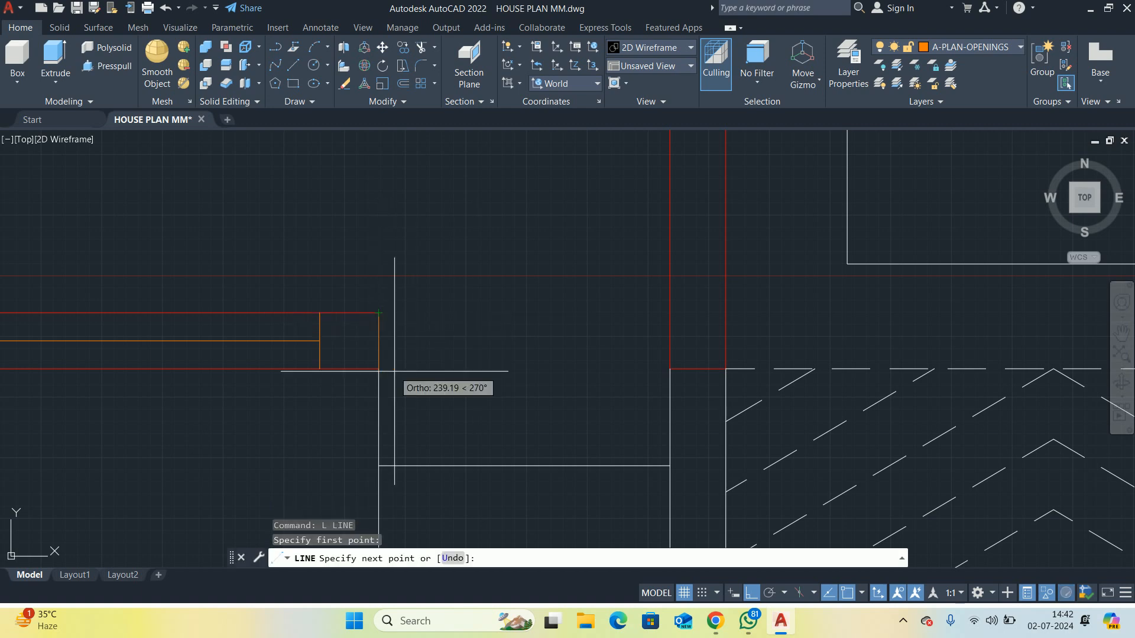
pyautogui.press('Escape')
pyautogui.press('Return')
pyautogui.press('Escape')
# Match the new wall-end line's properties to the adjoining red wall line
pyautogui.write('ma')
pyautogui.press('Return')
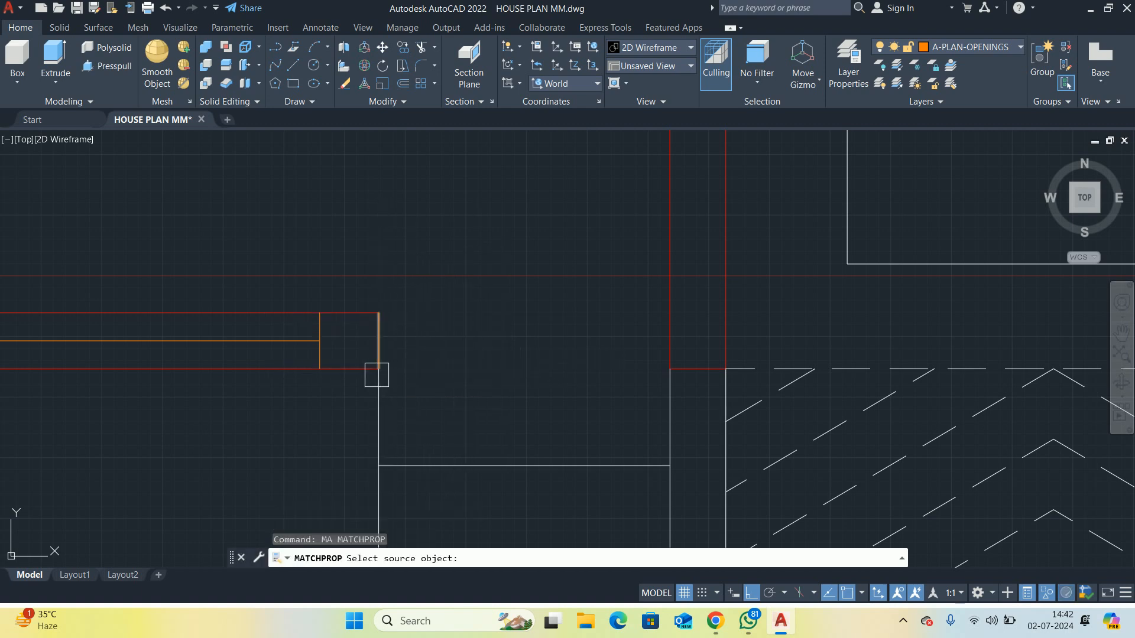
pyautogui.click(375, 371)
pyautogui.press('Escape')
pyautogui.press('Escape')
pyautogui.press('Escape')
pyautogui.scroll(-8, 388, 334)
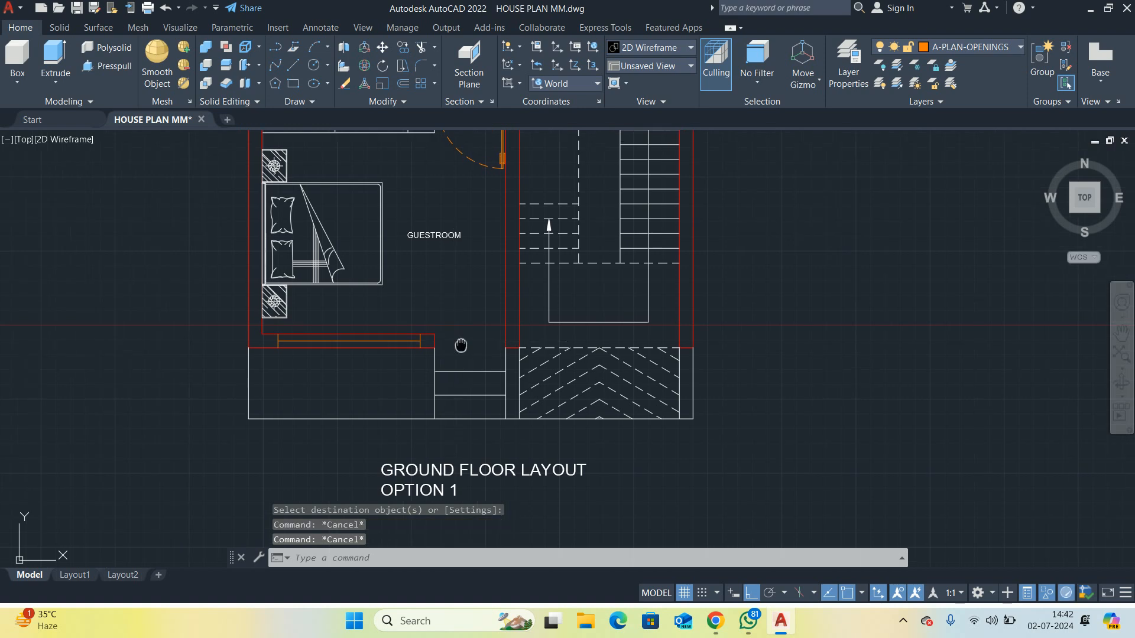
# End the object isolation to bring the hidden entrance door block back
pyautogui.rightClick(475, 342)
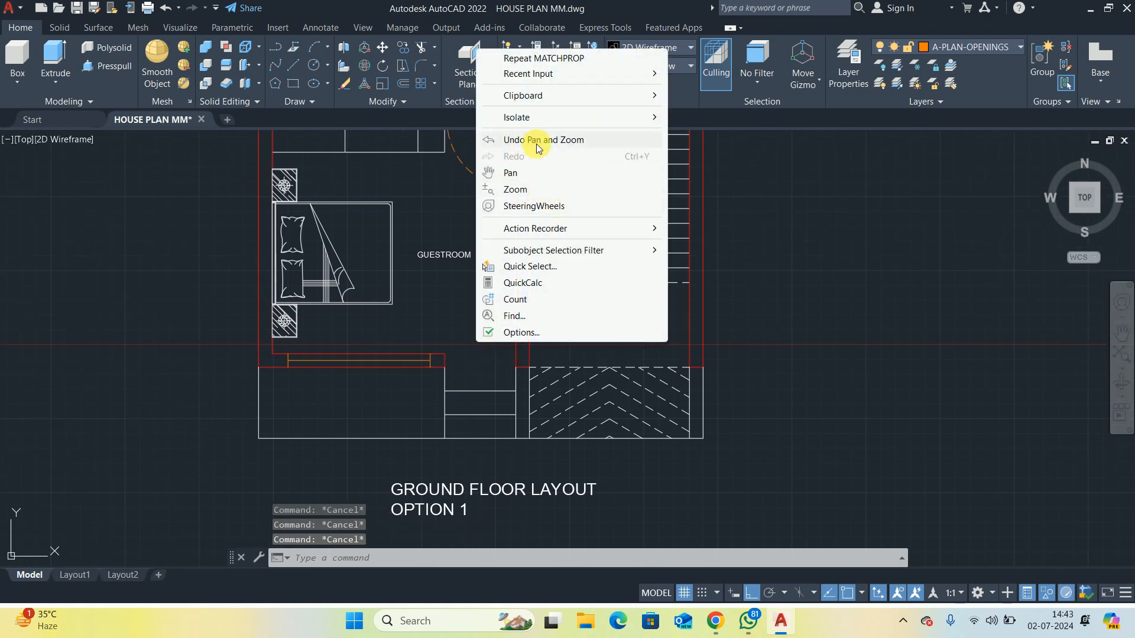
pyautogui.moveTo(548, 118)
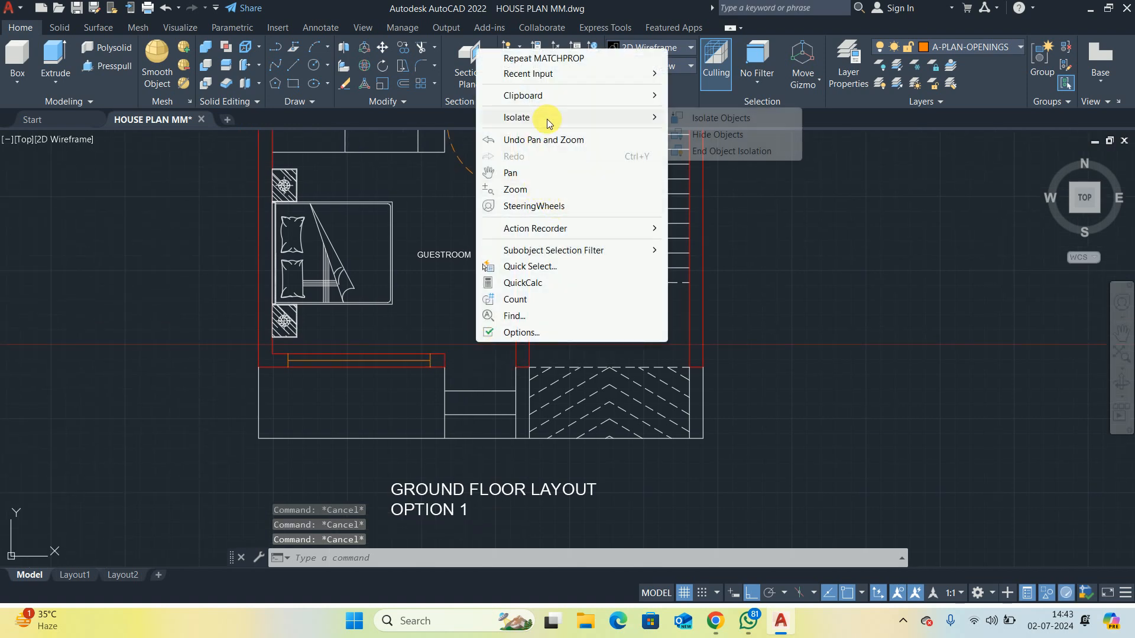
pyautogui.click(708, 151)
pyautogui.scroll(-4, 507, 376)
pyautogui.moveTo(507, 376); pyautogui.dragTo(512, 406, button='middle')
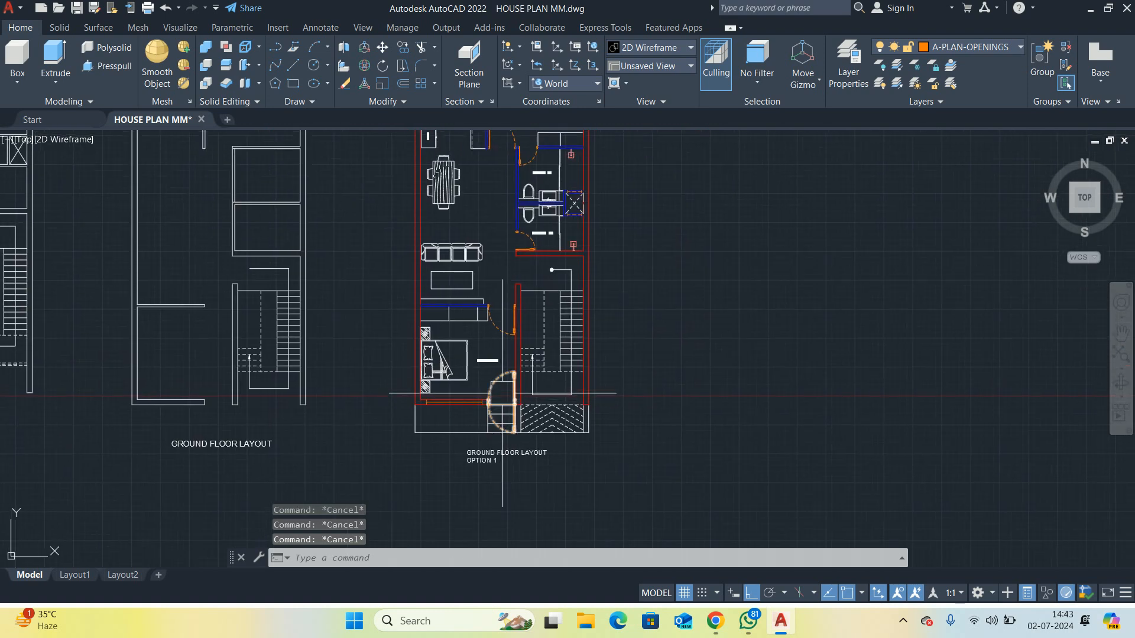
# Copy the entrance door block from its right jamb corner to the stair opening below the Common WR
pyautogui.press('Return')
pyautogui.click(490, 414)
pyautogui.scroll(2, 490, 414)
pyautogui.press('Return')
pyautogui.scroll(7, 511, 390)
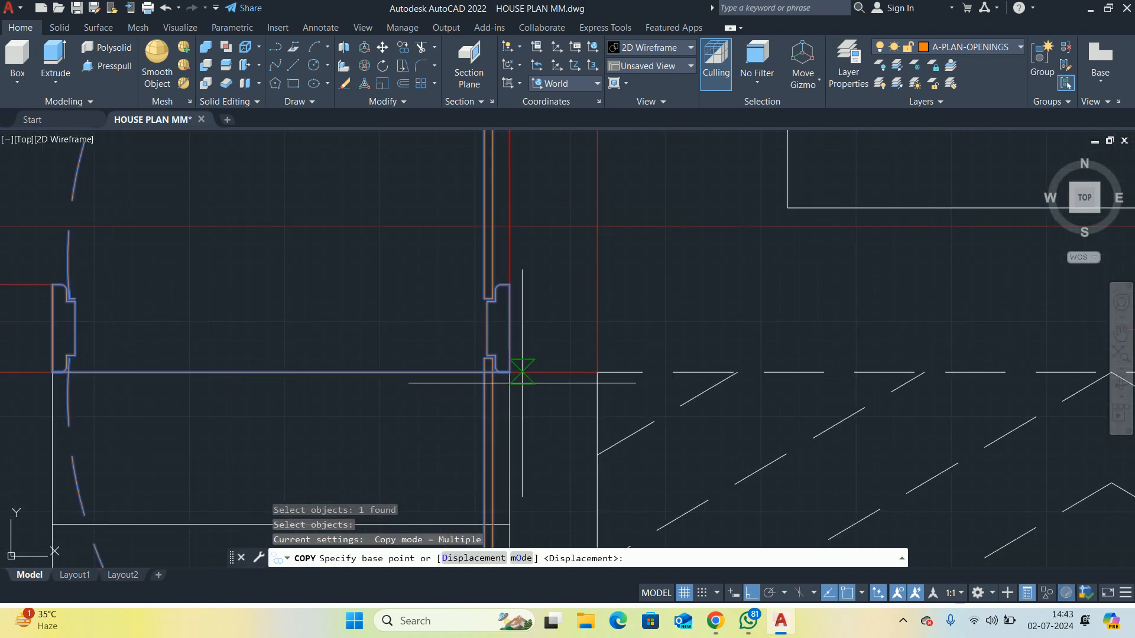
pyautogui.click(511, 373)
pyautogui.scroll(-8, 564, 231)
pyautogui.moveTo(565, 248); pyautogui.dragTo(569, 541, button='middle')
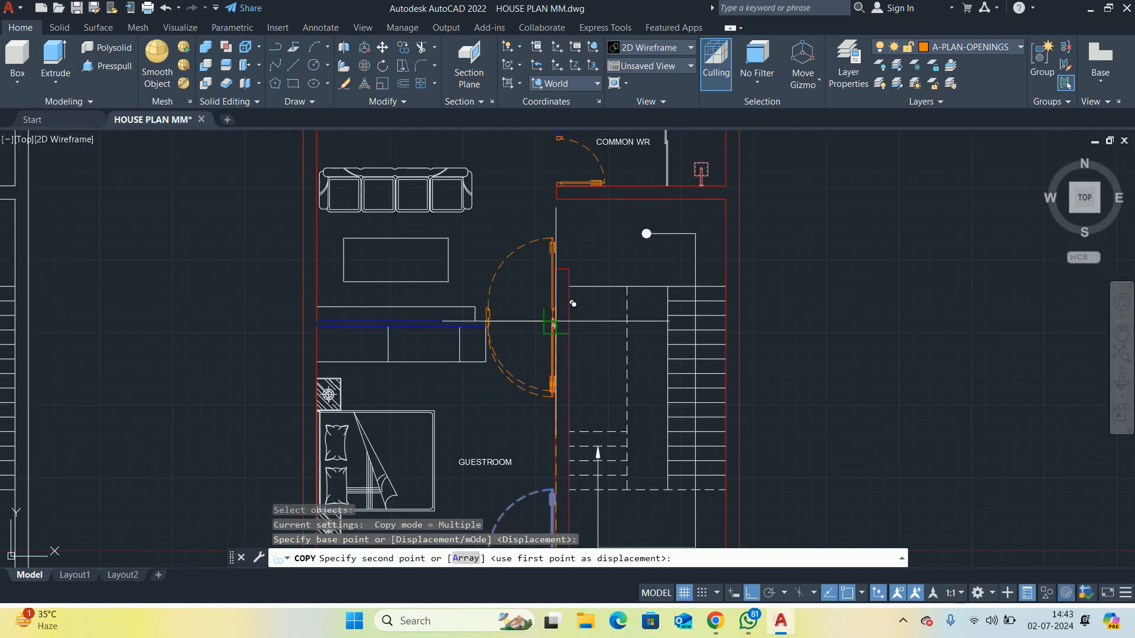
pyautogui.moveTo(555, 318); pyautogui.dragTo(518, 486, button='middle')
pyautogui.scroll(7, 522, 371)
pyautogui.click(501, 354)
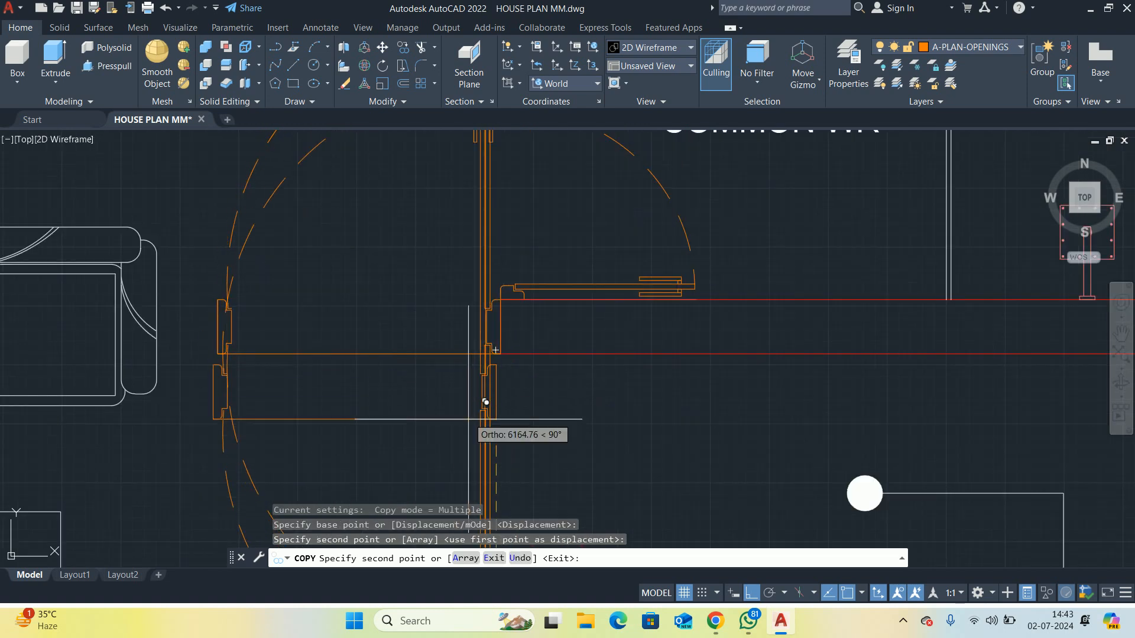
pyautogui.press('Escape')
pyautogui.press('Escape')
pyautogui.press('Escape')
# Move the copied door block by its upper jamb corner onto the Common WR wall corner above the opening
pyautogui.write('m')
pyautogui.press('Return')
pyautogui.click(488, 361)
pyautogui.press('Return')
pyautogui.scroll(5, 382, 271)
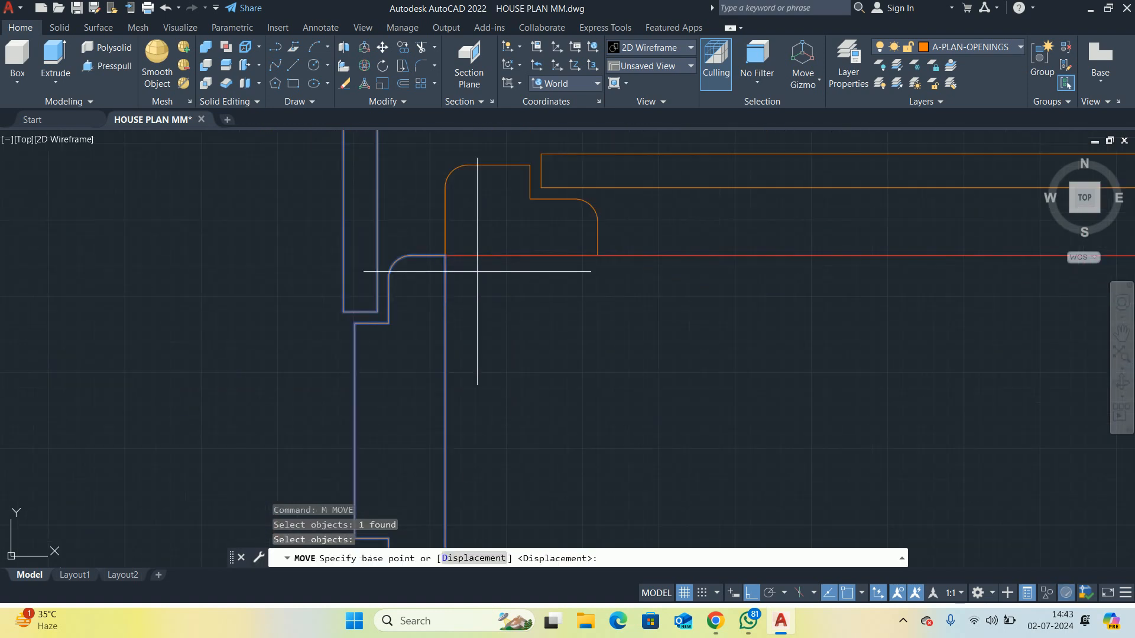
pyautogui.click(446, 255)
pyautogui.moveTo(437, 480); pyautogui.dragTo(402, 330, button='middle')
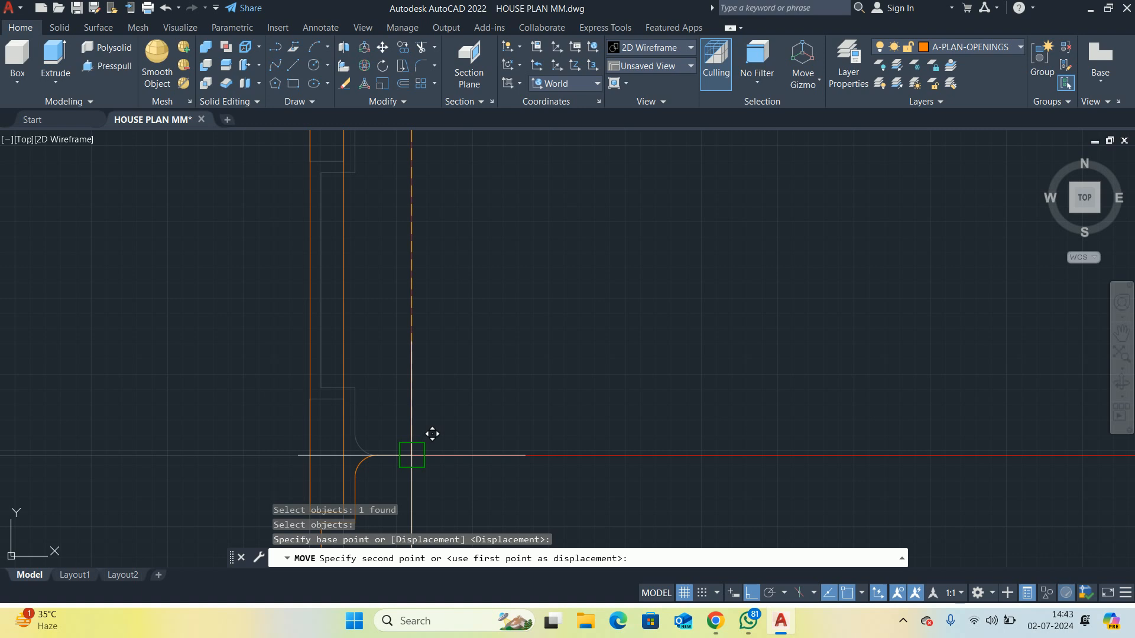
pyautogui.click(412, 456)
pyautogui.press('Escape')
# Rotate the copied door block a quarter turn about its jamb corner so it spans the stair opening
pyautogui.write('ro')
pyautogui.press('Return')
pyautogui.click(407, 452)
pyautogui.press('Return')
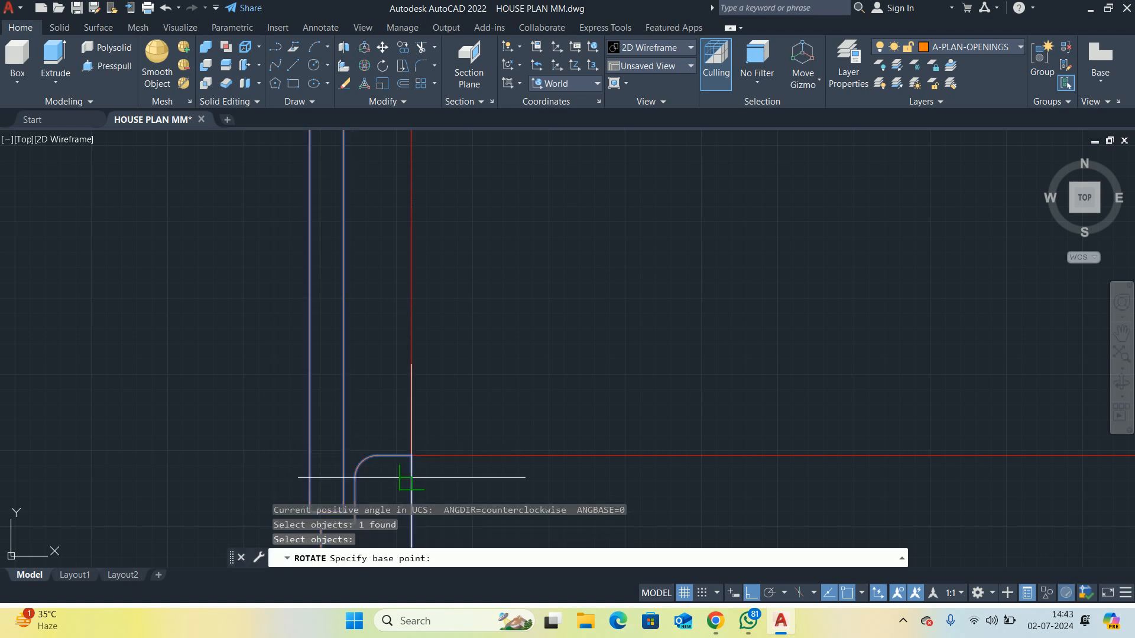
pyautogui.click(433, 440)
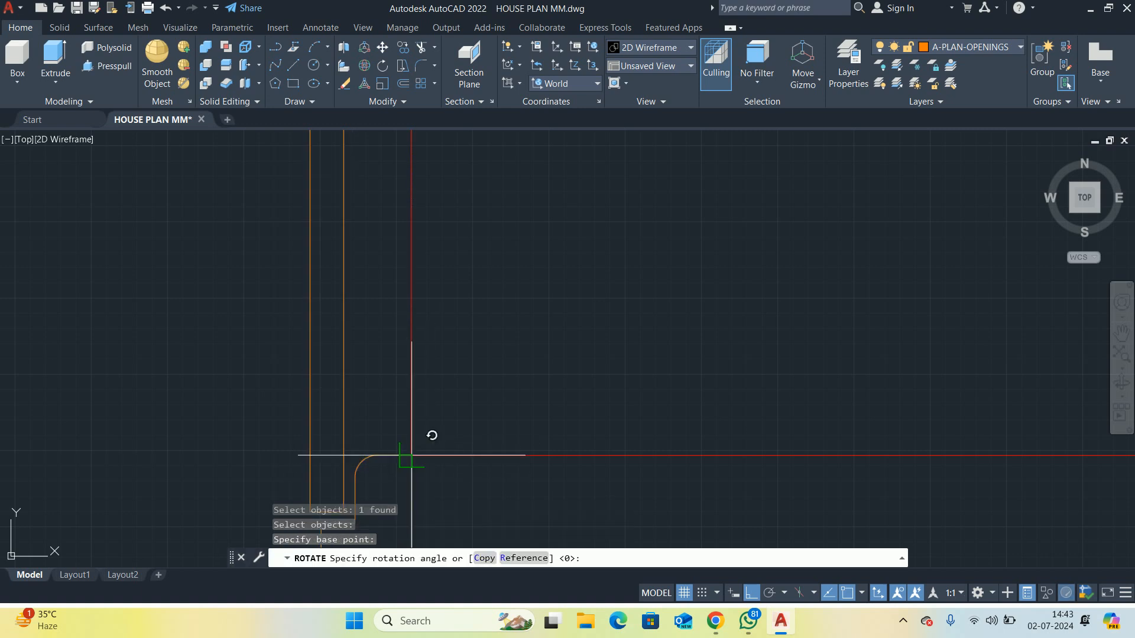
pyautogui.scroll(-5, 425, 317)
pyautogui.press('Escape')
pyautogui.press('Escape')
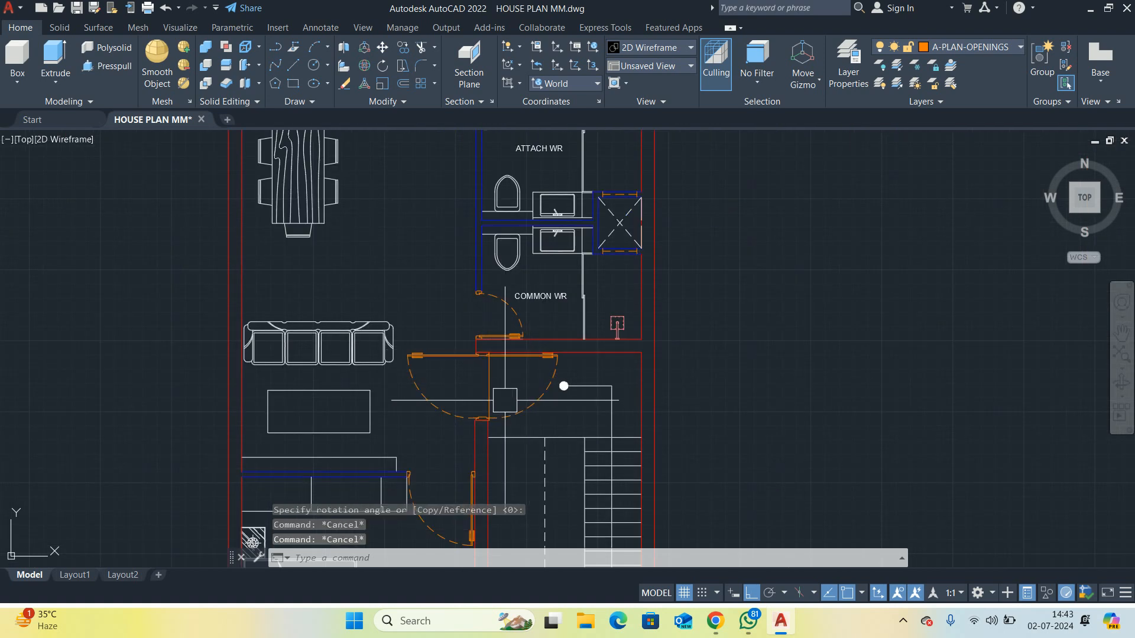
# Move the rotated door block so its lower jamb corner meets the end of the wall beside the stair
pyautogui.scroll(6, 486, 407)
pyautogui.moveTo(492, 439); pyautogui.dragTo(509, 420, button='middle')
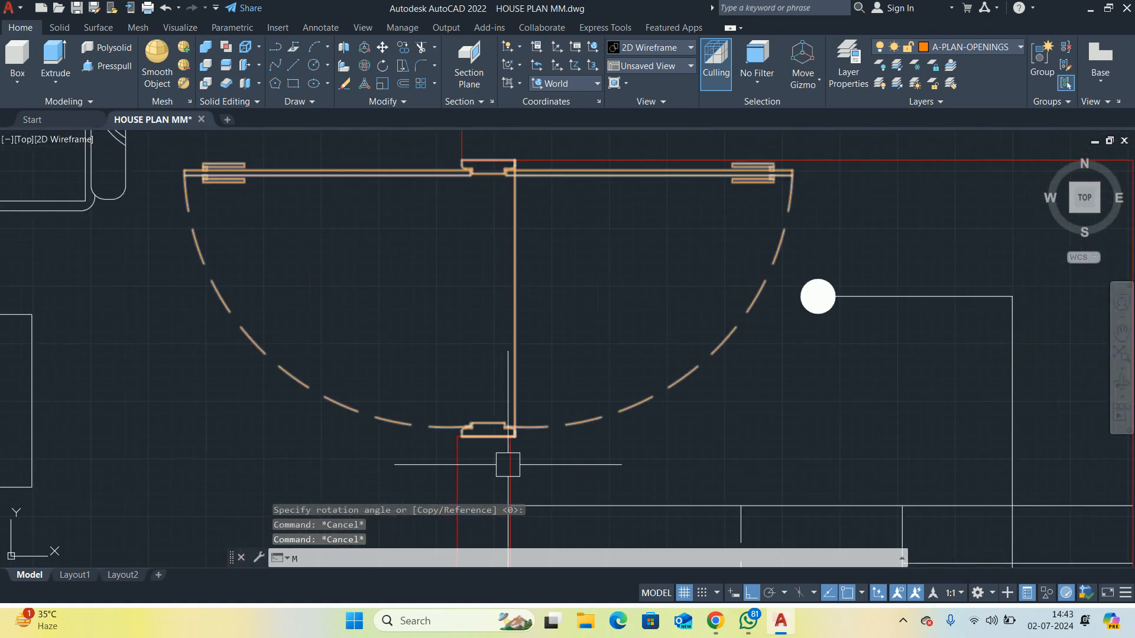
pyautogui.write('m')
pyautogui.press('Return')
pyautogui.click(513, 421)
pyautogui.scroll(8, 512, 421)
pyautogui.press('Return')
pyautogui.click(539, 421)
pyautogui.click(511, 421)
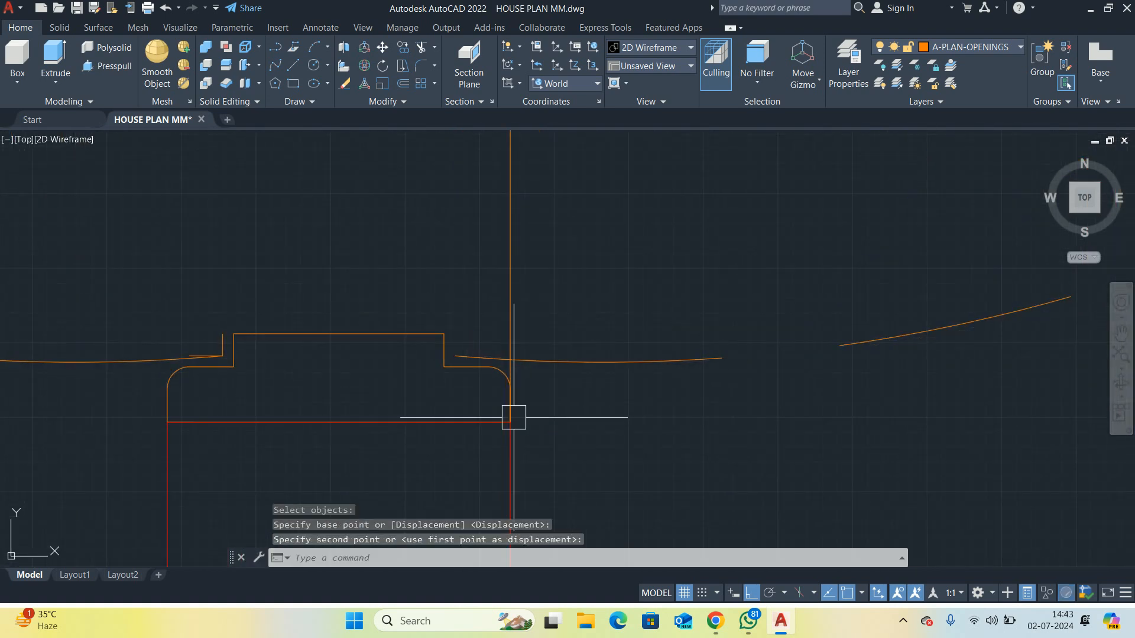
pyautogui.press('Escape')
pyautogui.press('Escape')
pyautogui.scroll(-8, 516, 355)
pyautogui.scroll(3, 515, 340)
pyautogui.moveTo(512, 341); pyautogui.dragTo(591, 452, button='middle')
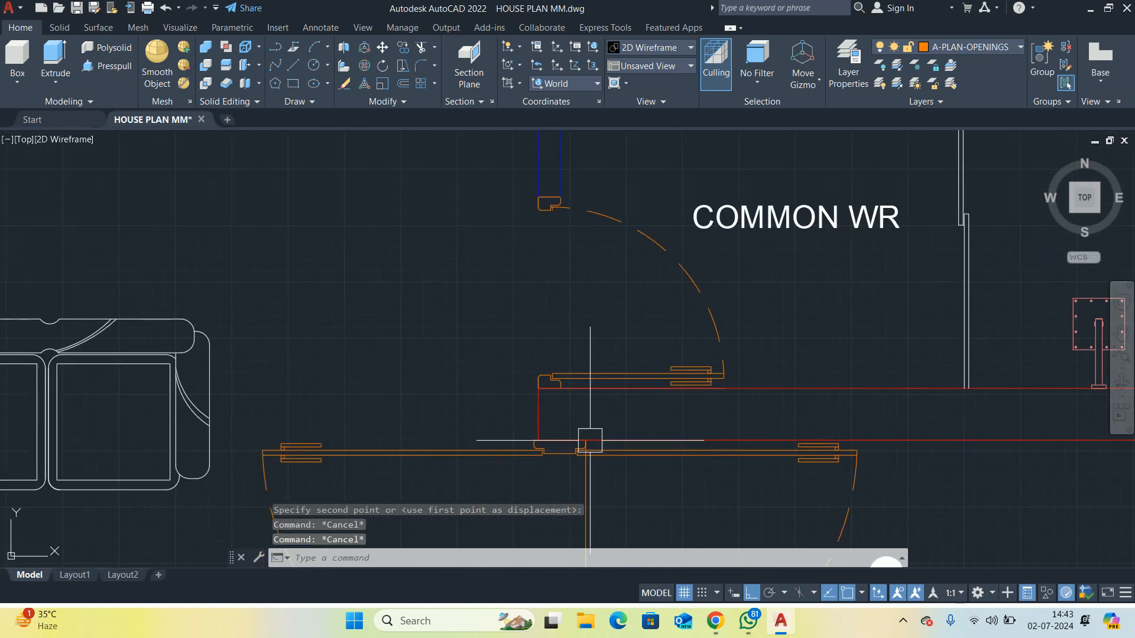
pyautogui.write('l')
pyautogui.press('Return')
pyautogui.click(538, 197)
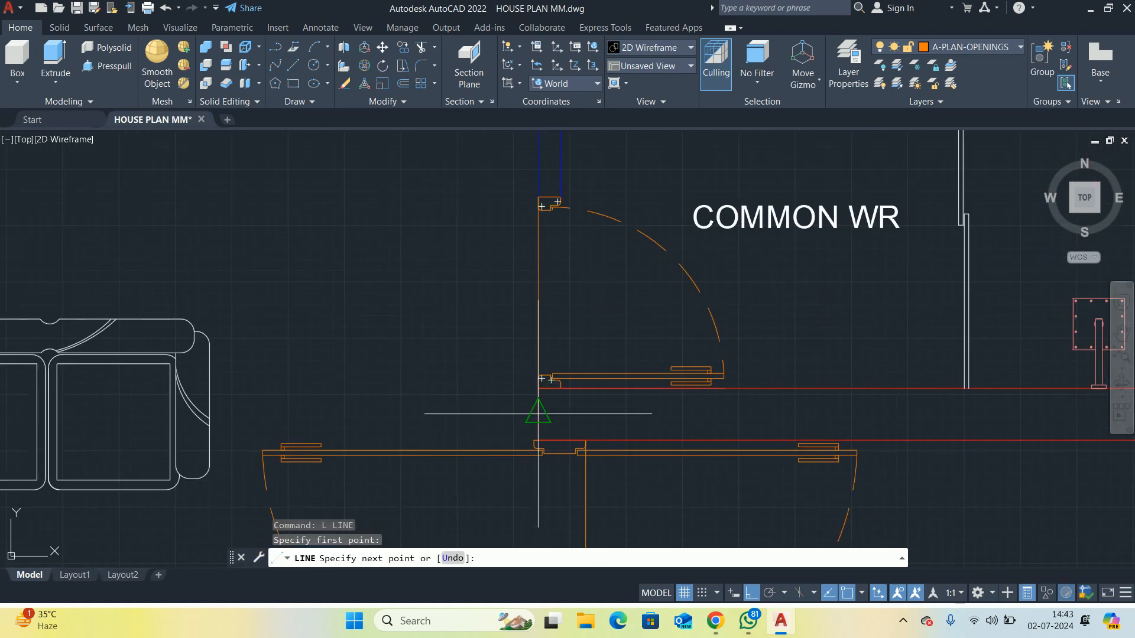
pyautogui.scroll(2, 538, 448)
pyautogui.press('Escape')
pyautogui.press('Escape')
pyautogui.scroll(-4, 570, 413)
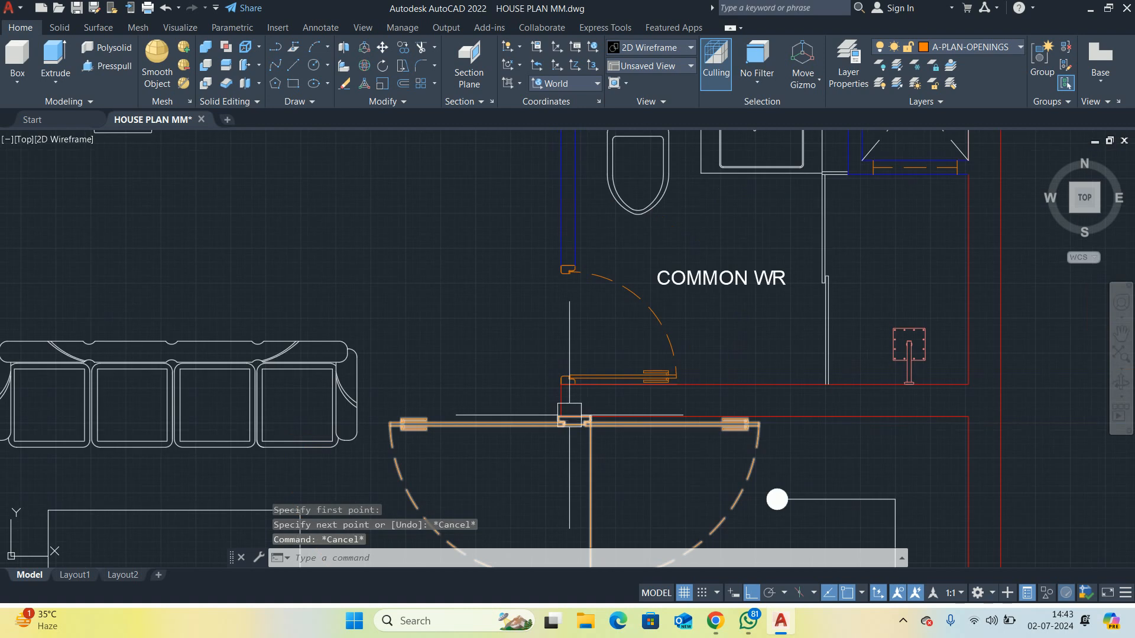
# Examine the door placements, the shaft beside the washrooms and the stair area in the Ground Floor Layout Option 1 plan
pyautogui.moveTo(564, 391); pyautogui.dragTo(553, 325, button='middle')
pyautogui.moveTo(604, 404); pyautogui.dragTo(584, 348, button='middle')
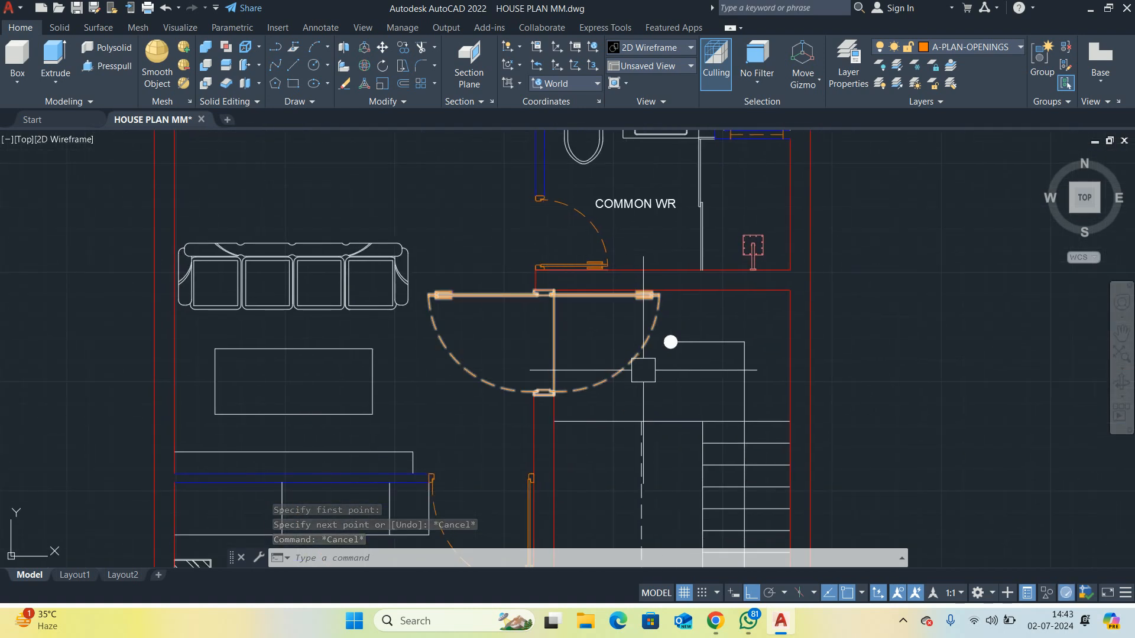
pyautogui.scroll(-5, 613, 376)
pyautogui.scroll(3, 544, 331)
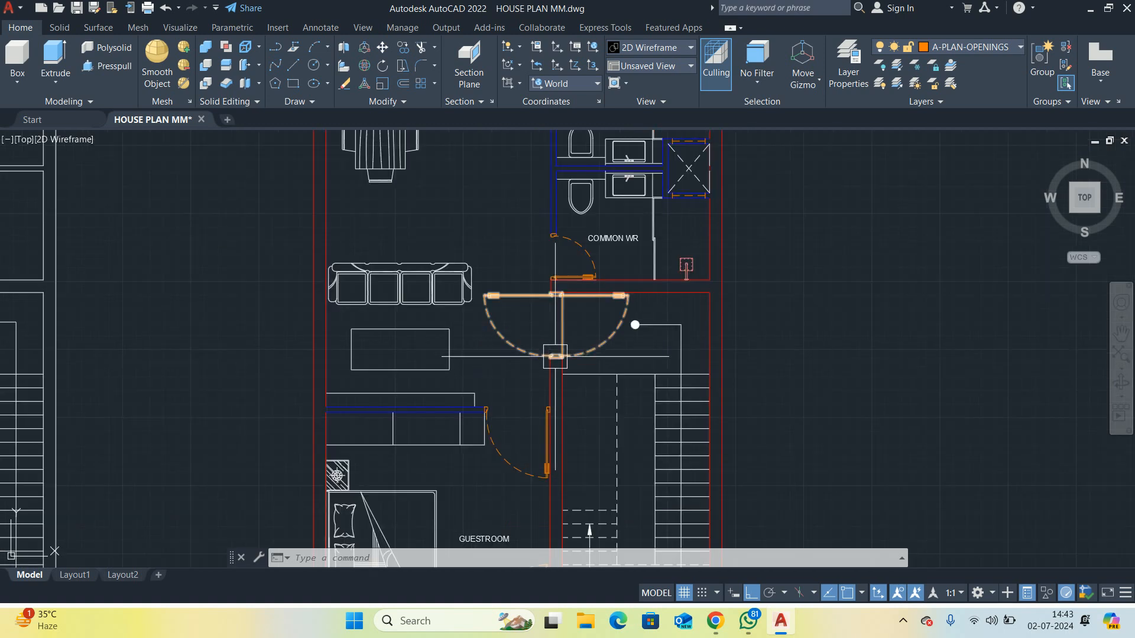
pyautogui.press('Escape')
pyautogui.press('Escape')
pyautogui.scroll(-2, 498, 348)
pyautogui.moveTo(499, 348); pyautogui.dragTo(467, 378, button='middle')
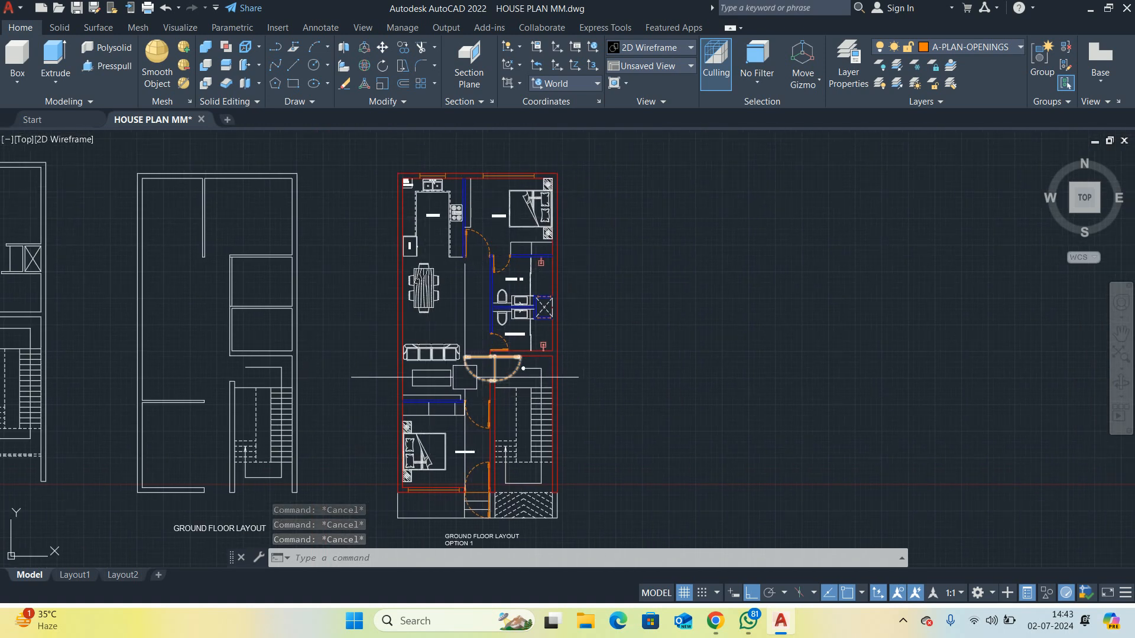
pyautogui.scroll(-1, 451, 357)
pyautogui.moveTo(452, 358); pyautogui.dragTo(455, 324, button='middle')
pyautogui.press('Escape')
pyautogui.scroll(1, 461, 345)
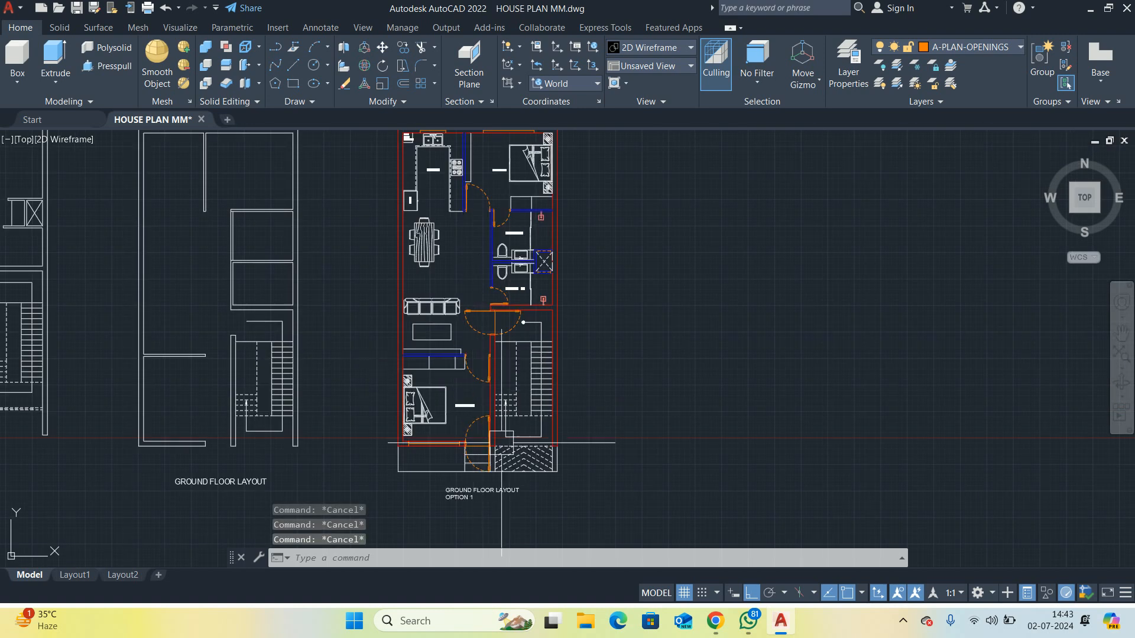
pyautogui.moveTo(501, 442); pyautogui.dragTo(477, 410, button='middle')
pyautogui.scroll(5, 454, 407)
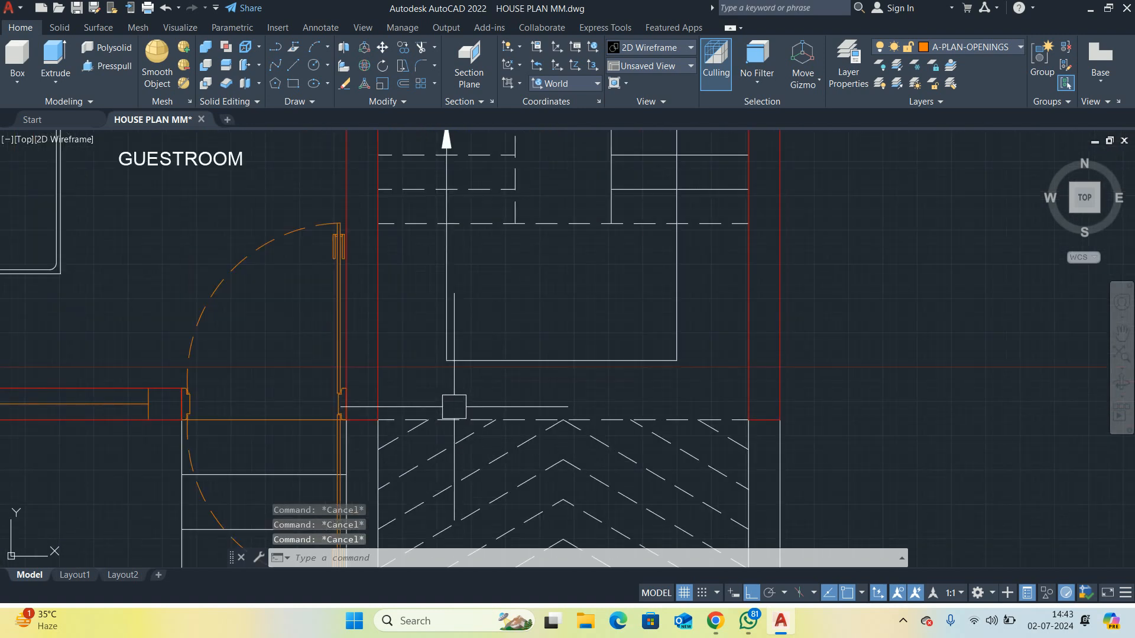
pyautogui.scroll(-3, 461, 406)
pyautogui.moveTo(535, 195); pyautogui.dragTo(539, 357, button='middle')
pyautogui.scroll(3, 547, 277)
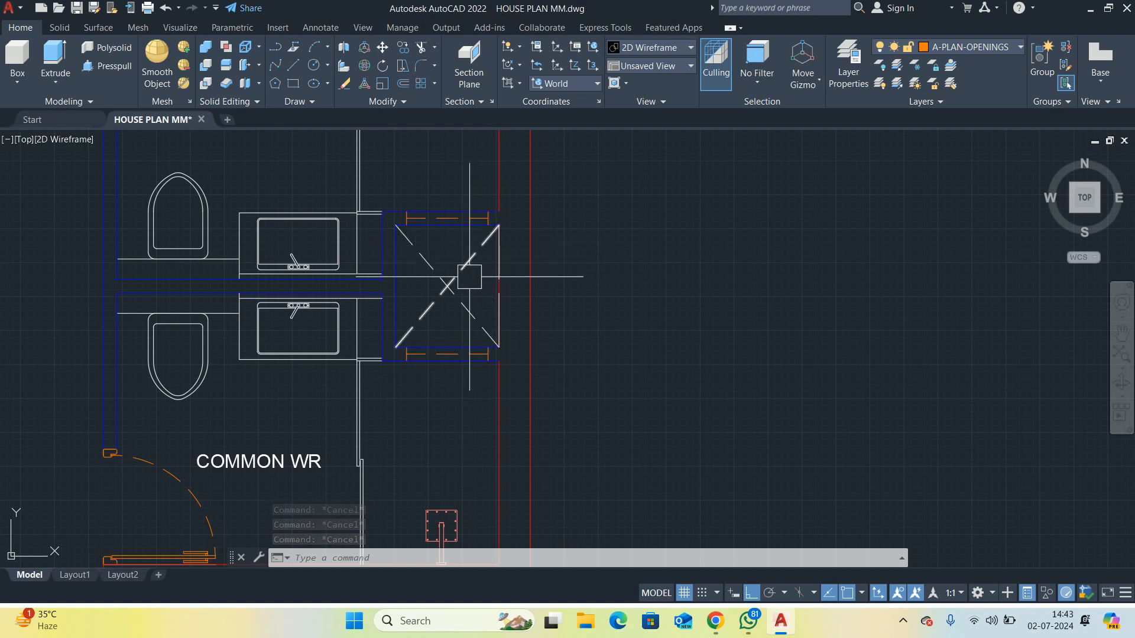
pyautogui.scroll(-3, 470, 276)
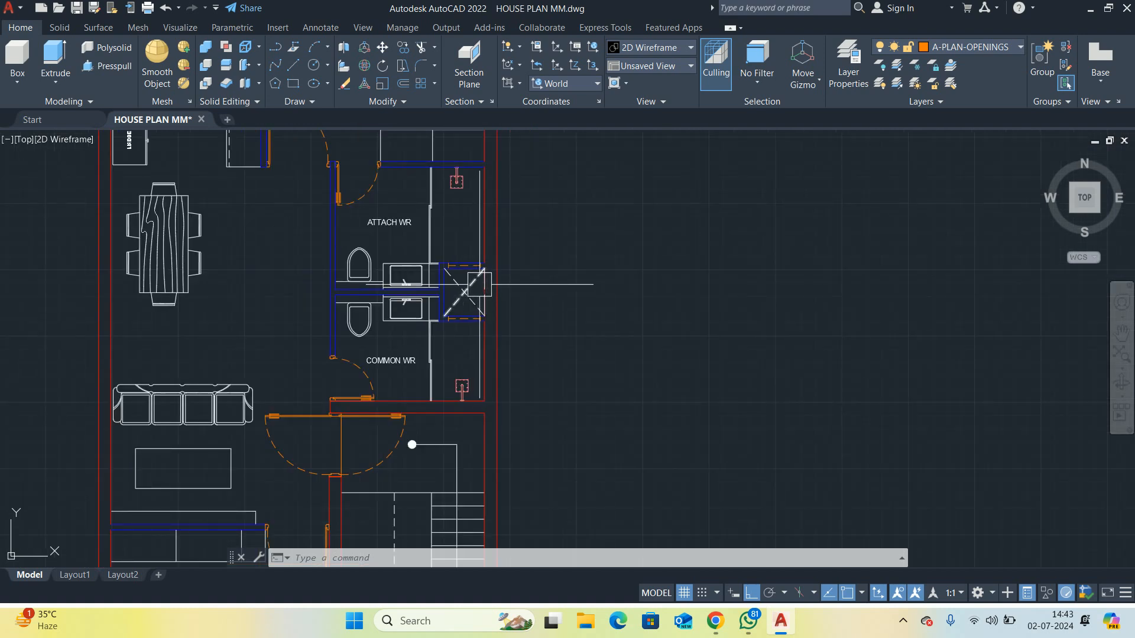
pyautogui.press('Escape')
pyautogui.press('Escape')
pyautogui.press('Escape')
pyautogui.scroll(-2, 431, 402)
pyautogui.moveTo(402, 453); pyautogui.dragTo(421, 368, button='middle')
pyautogui.scroll(-3, 429, 385)
pyautogui.scroll(5, 438, 396)
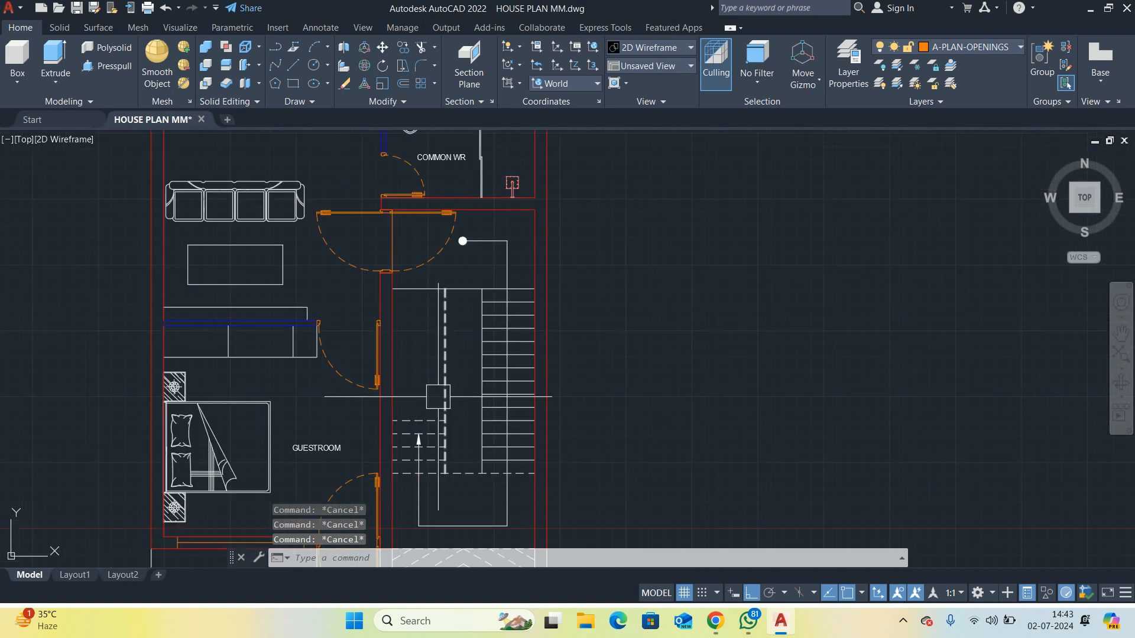
# Create a layer named A-ID-FURNITURE with index color 114 and make it the current layer
pyautogui.scroll(-5, 438, 396)
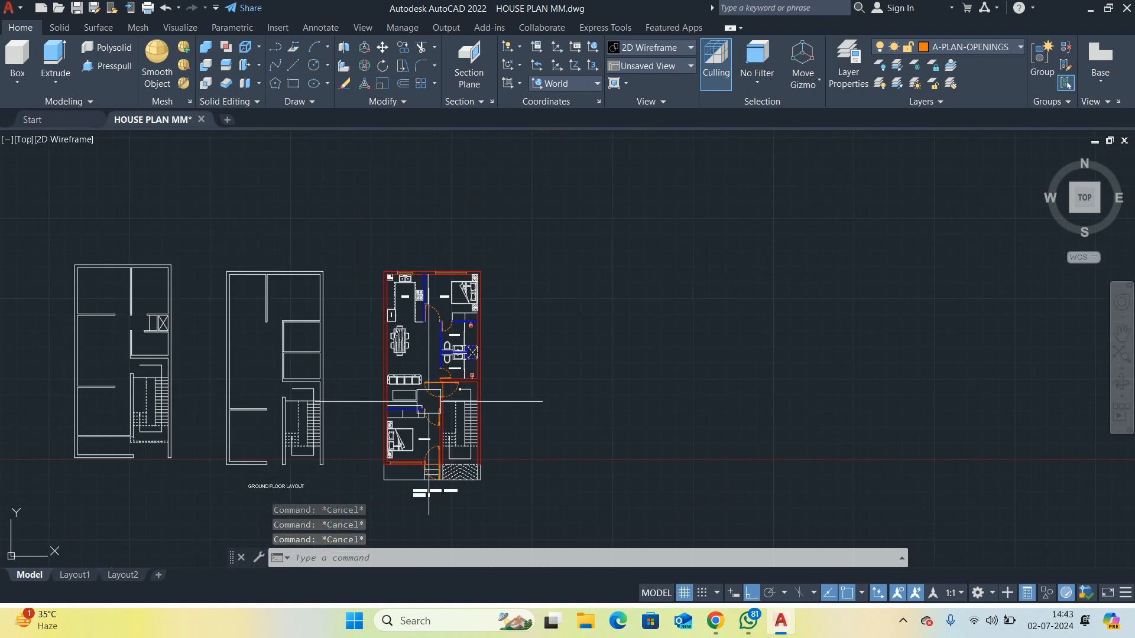
pyautogui.moveTo(441, 402); pyautogui.dragTo(444, 402, button='middle')
pyautogui.write('la')
pyautogui.press('Return')
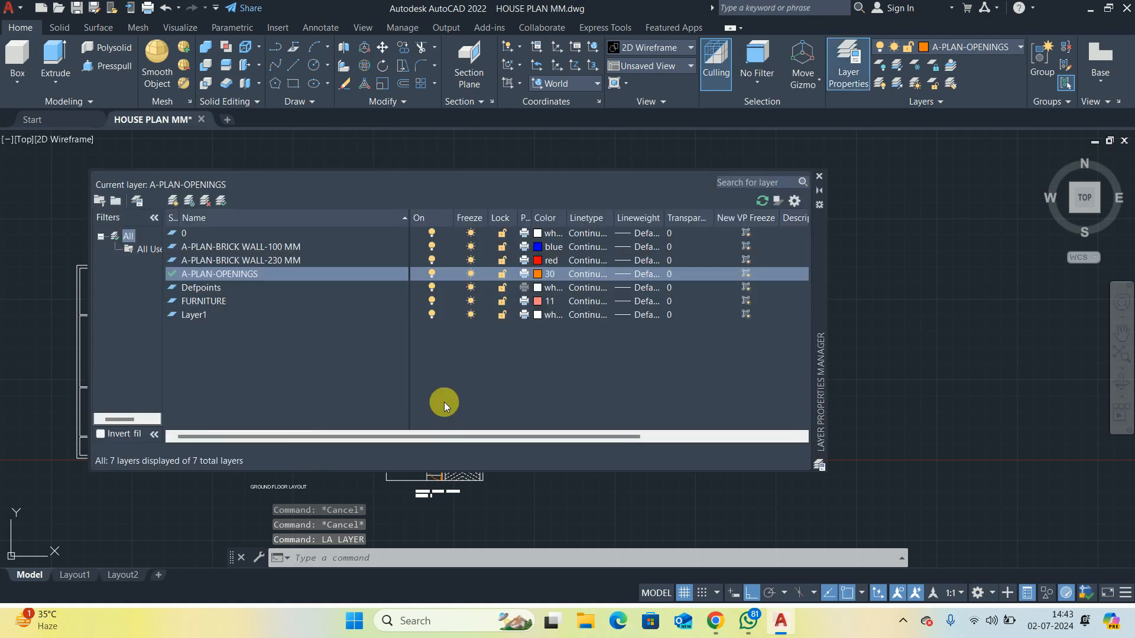
pyautogui.click(173, 201)
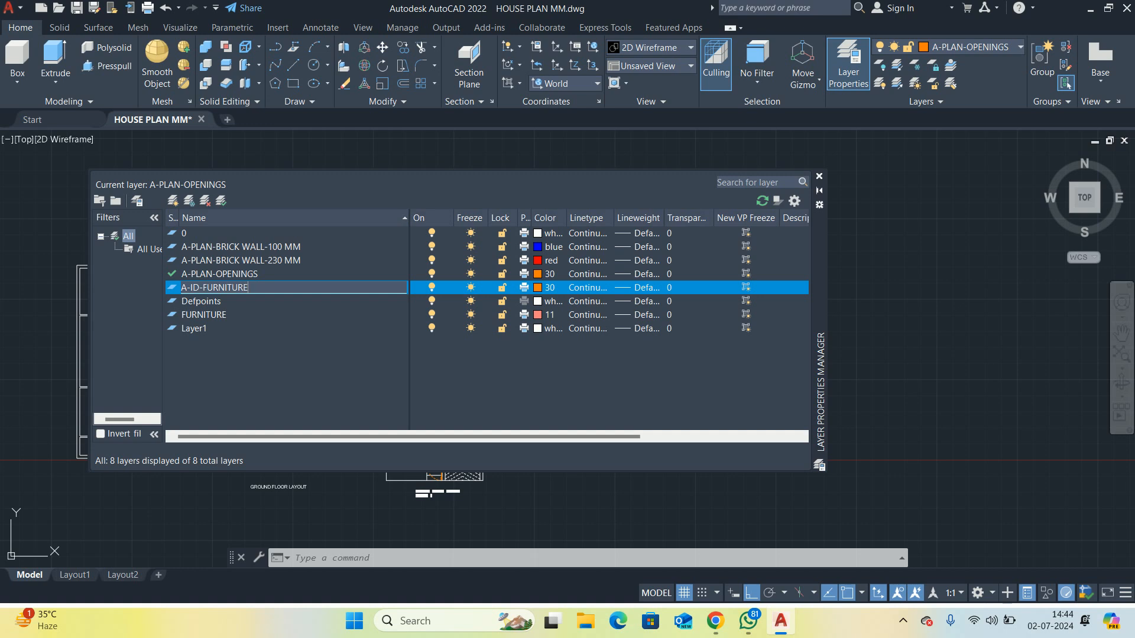
pyautogui.click(537, 289)
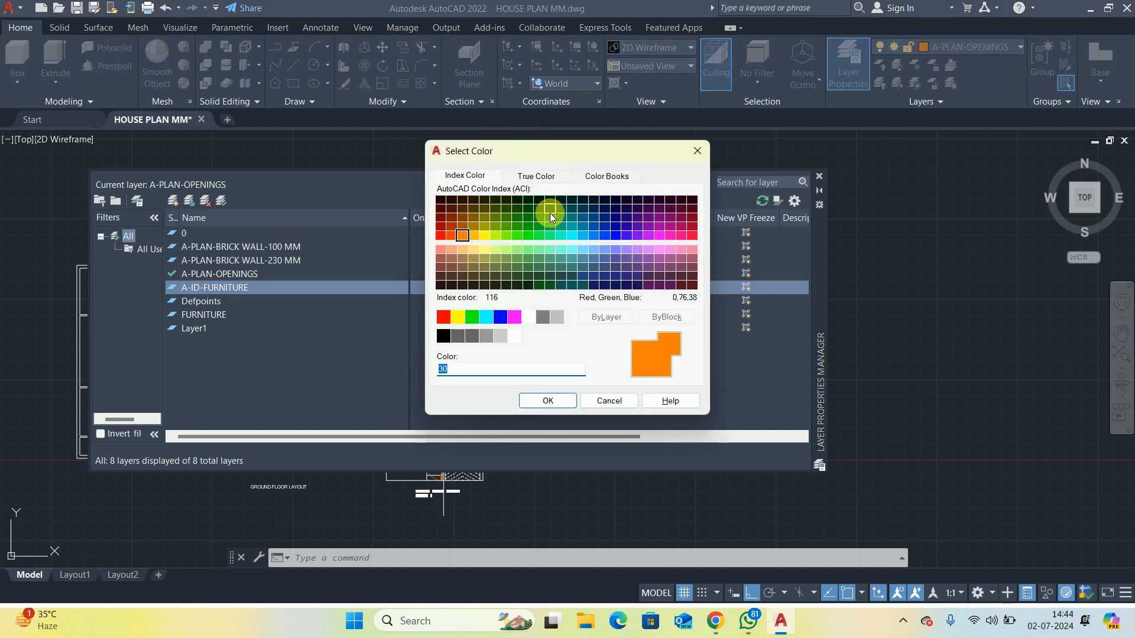
pyautogui.click(550, 216)
pyautogui.click(548, 401)
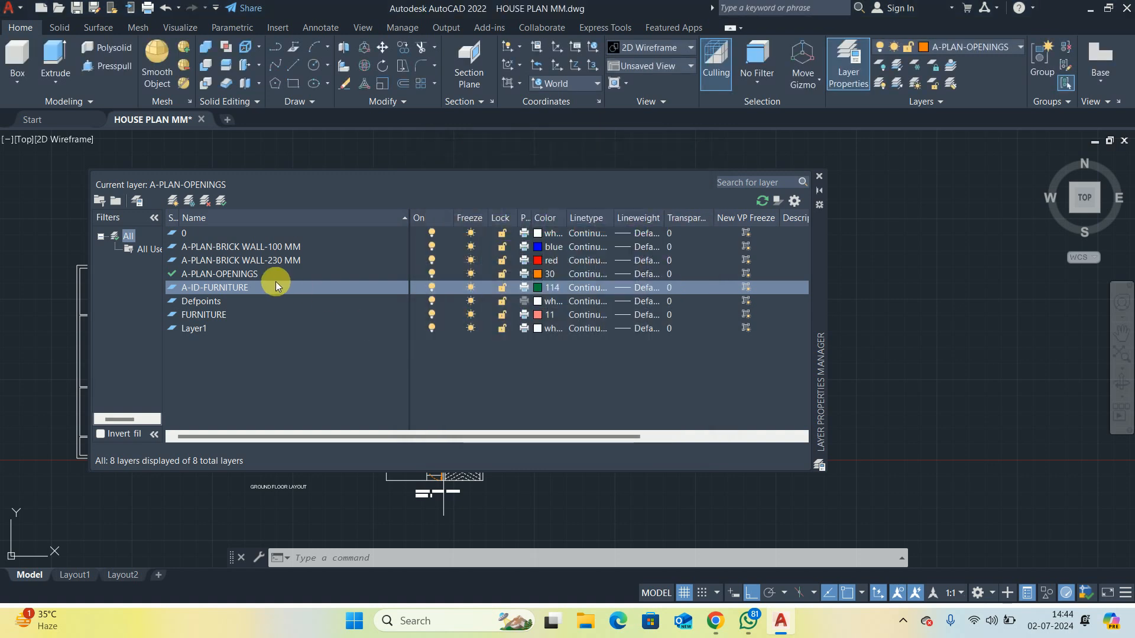
pyautogui.doubleClick(189, 285)
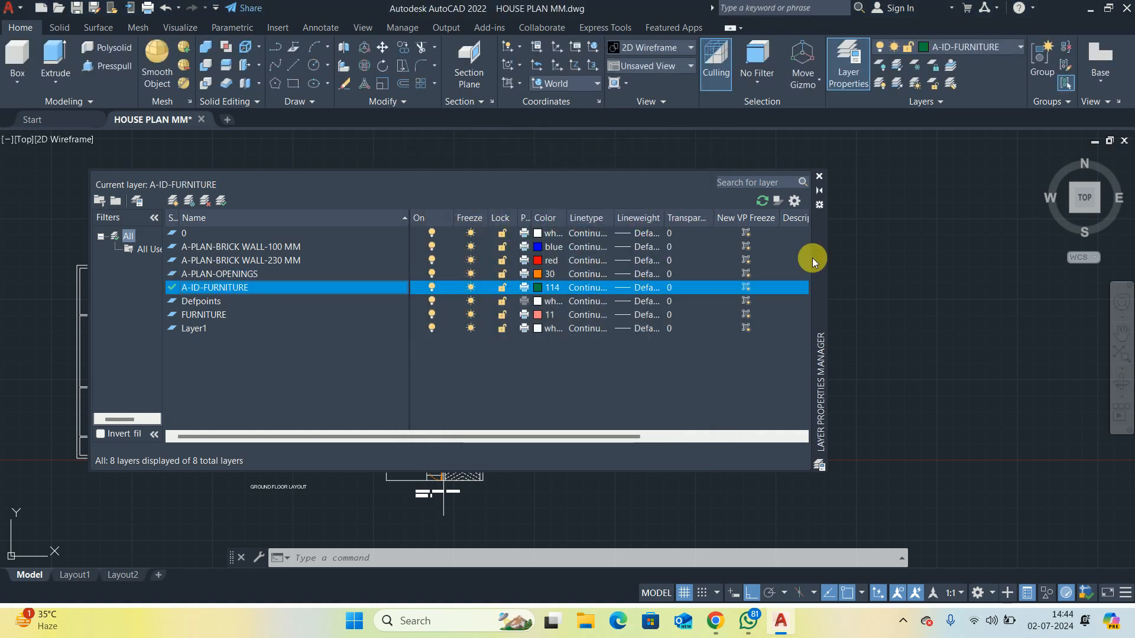
pyautogui.click(819, 177)
# Draw a short vertical sample line on the furniture layer in the empty space beside the Option 1 plan
pyautogui.scroll(-2, 482, 385)
pyautogui.scroll(5, 470, 337)
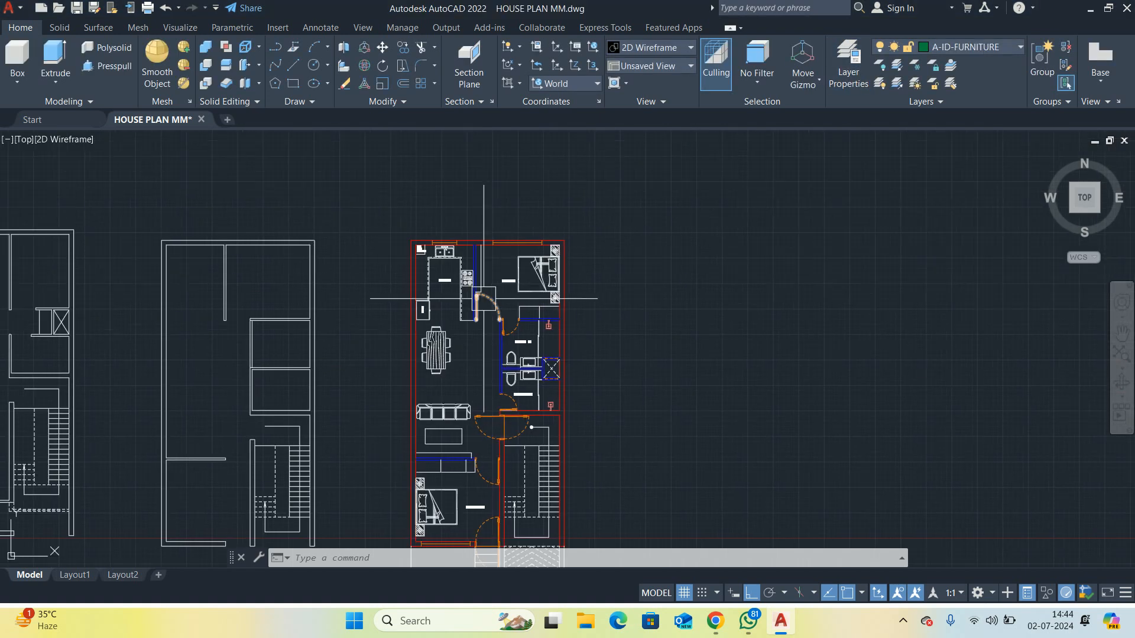
pyautogui.press('Return')
pyautogui.click(627, 324)
pyautogui.click(610, 381)
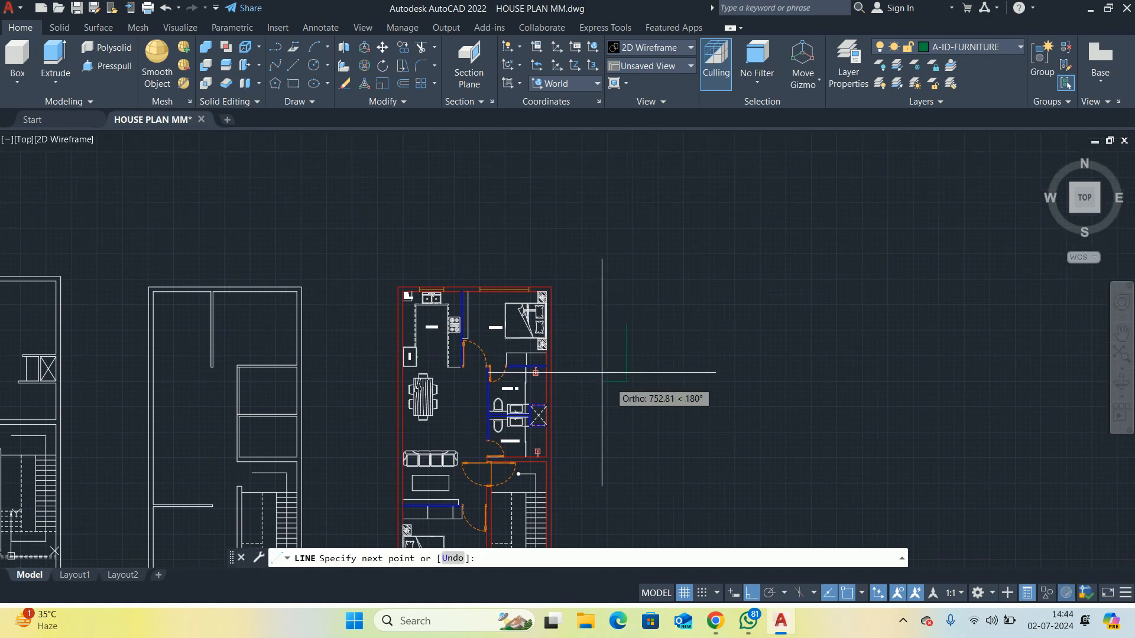
pyautogui.press('Escape')
# Match the sample line's properties onto the bedroom bed with its side tables, the dining table, the sofa and the center table
pyautogui.write('ma')
pyautogui.press('Return')
pyautogui.click(625, 372)
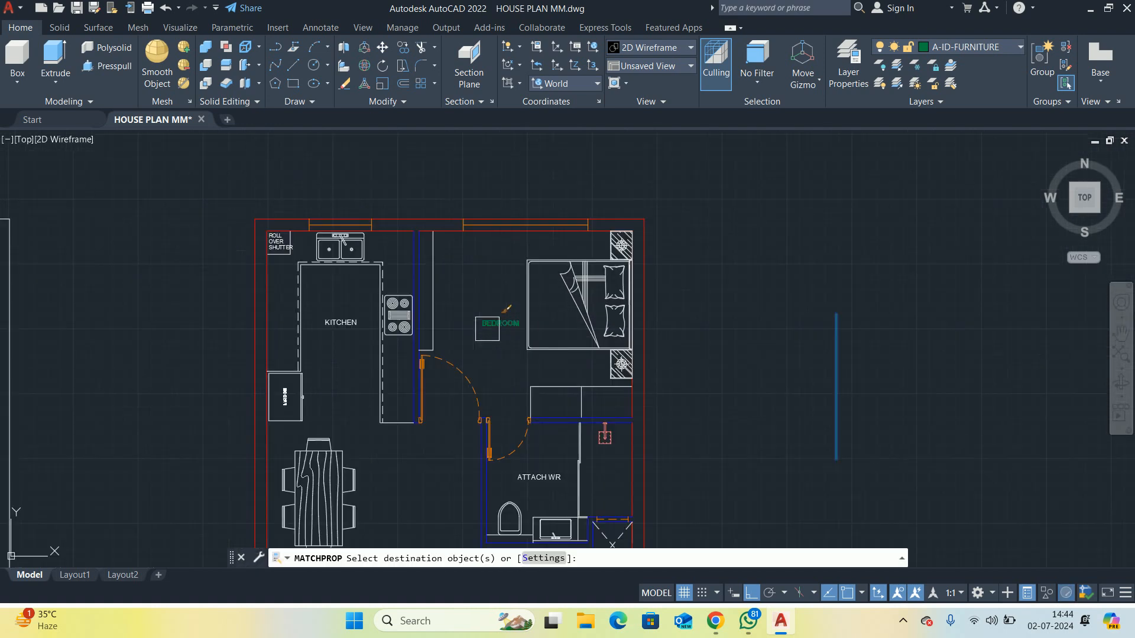
pyautogui.scroll(4, 492, 330)
pyautogui.moveTo(524, 353); pyautogui.dragTo(592, 241, button='middle')
pyautogui.click(381, 355)
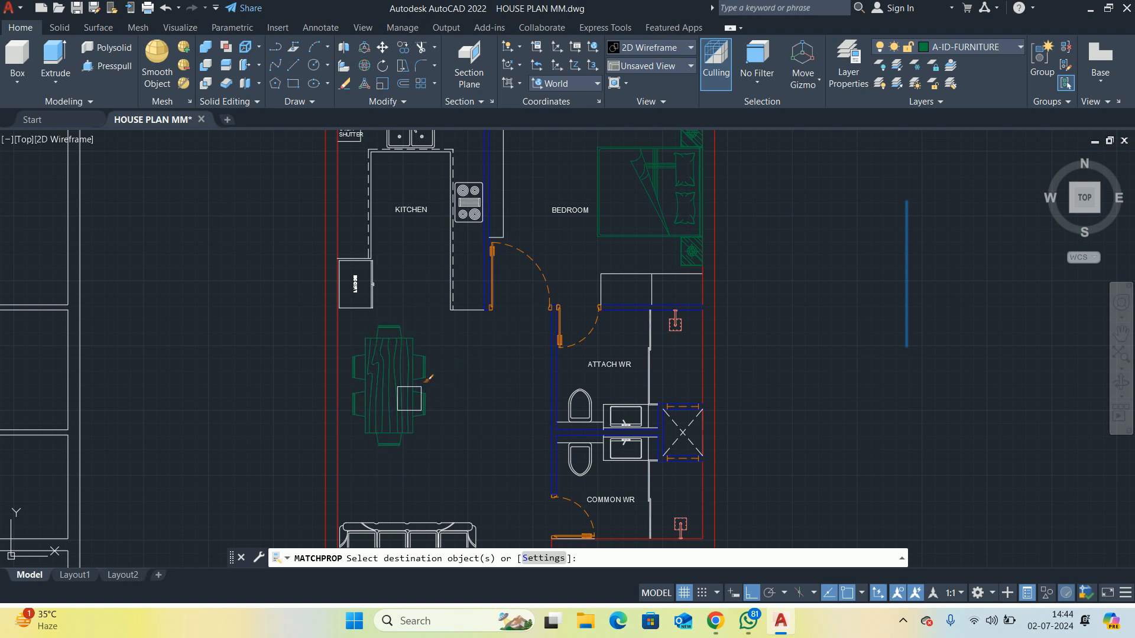
pyautogui.moveTo(380, 355); pyautogui.dragTo(489, 119, button='middle')
pyautogui.click(507, 315)
# Match the sample line's properties onto the guestroom wardrobe, bed and side tables
pyautogui.scroll(5, 591, 283)
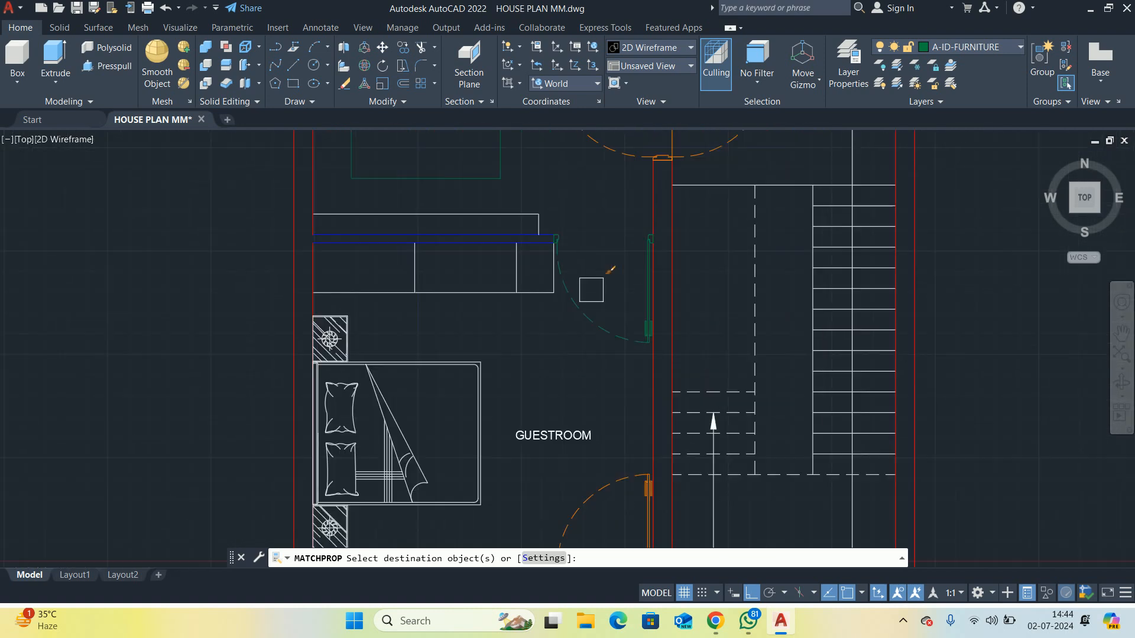
pyautogui.click(548, 326)
pyautogui.click(307, 281)
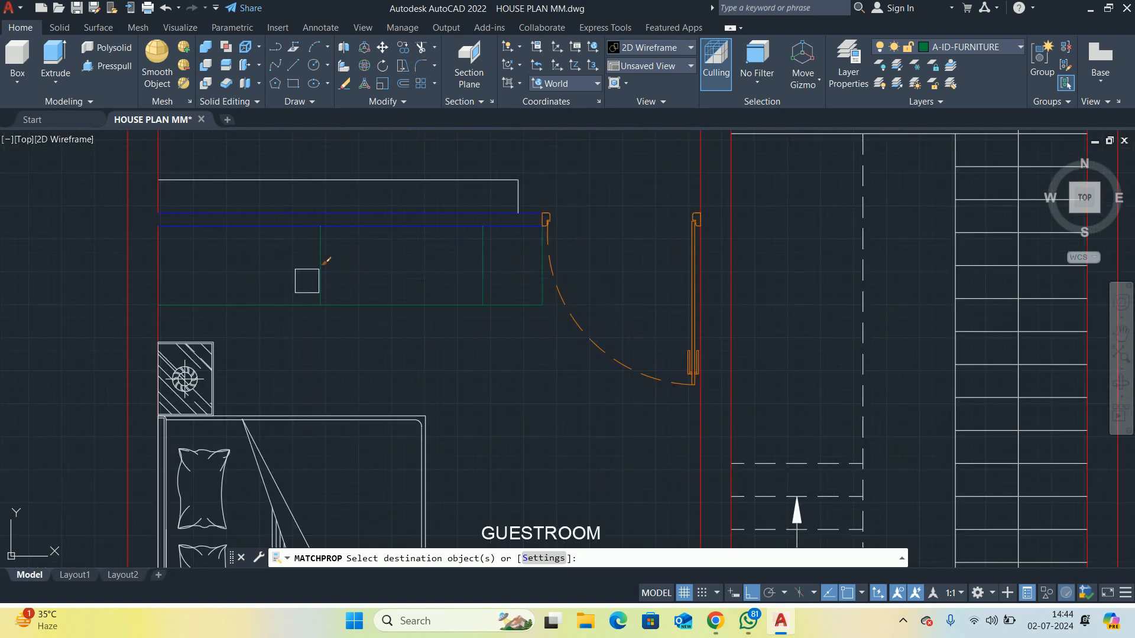
pyautogui.moveTo(306, 281); pyautogui.dragTo(393, 188, button='middle')
pyautogui.scroll(-2, 393, 188)
pyautogui.click(364, 266)
# Match the sample line's properties onto the bedroom wardrobe along the Attach WR wall and end the property matching
pyautogui.scroll(-5, 436, 240)
pyautogui.moveTo(436, 239); pyautogui.dragTo(437, 401, button='middle')
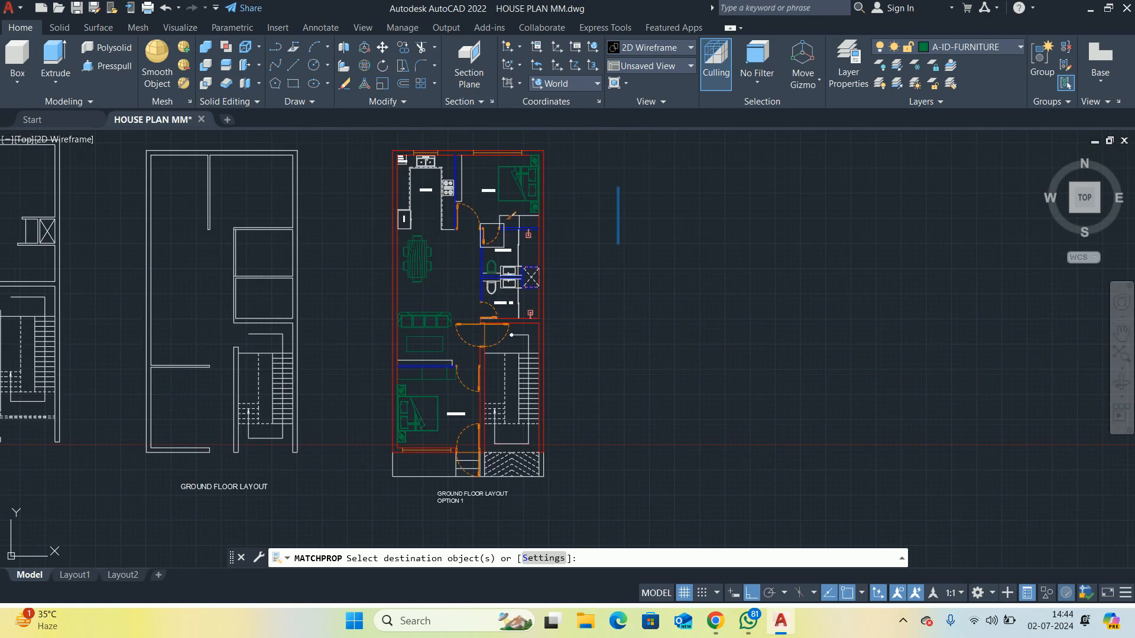
pyautogui.scroll(5, 489, 235)
pyautogui.moveTo(523, 250); pyautogui.dragTo(486, 314, button='middle')
pyautogui.scroll(4, 532, 278)
pyautogui.click(532, 278)
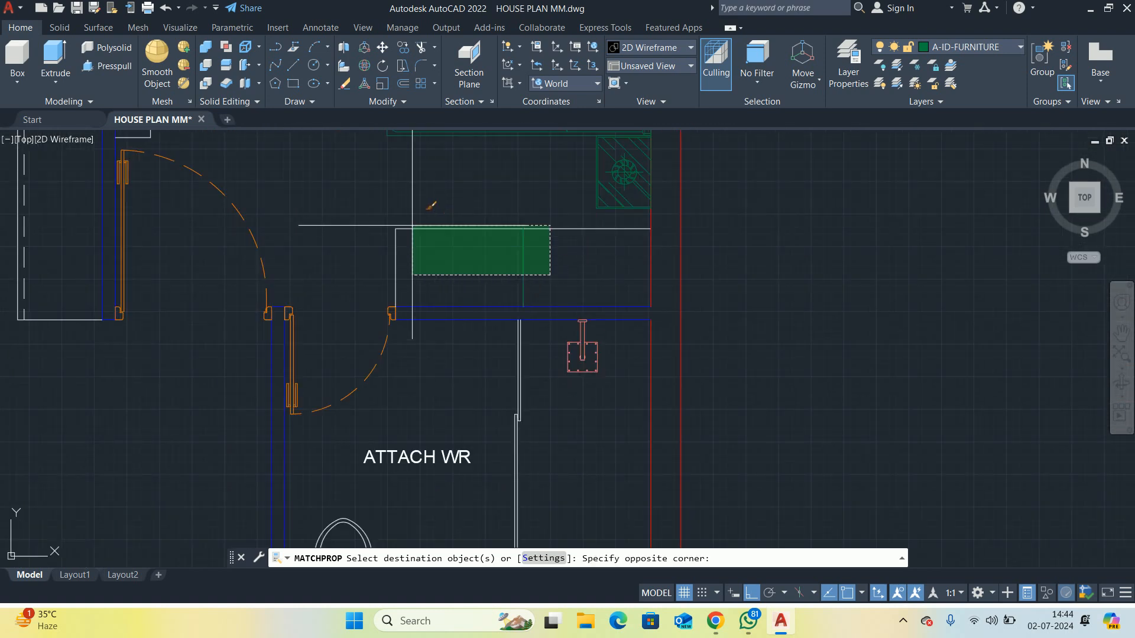
pyautogui.click(426, 210)
pyautogui.scroll(-8, 418, 215)
pyautogui.moveTo(416, 262); pyautogui.dragTo(447, 268, button='middle')
pyautogui.scroll(5, 446, 283)
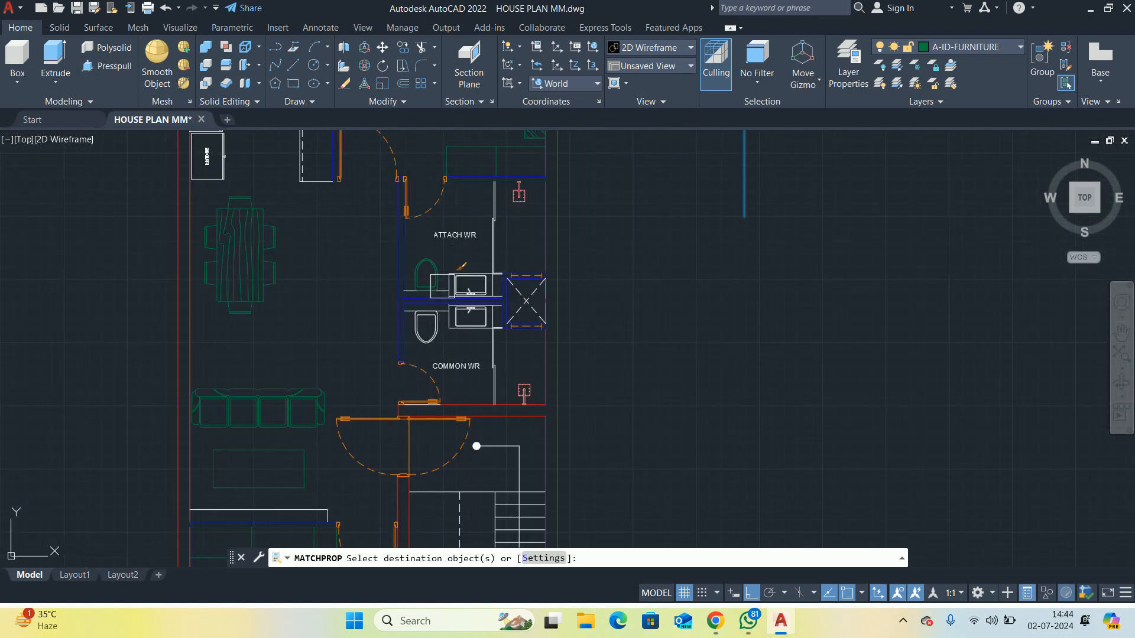
pyautogui.scroll(-5, 454, 305)
pyautogui.press('Escape')
# Delete the vertical sample line beside the plan
pyautogui.scroll(2, 485, 326)
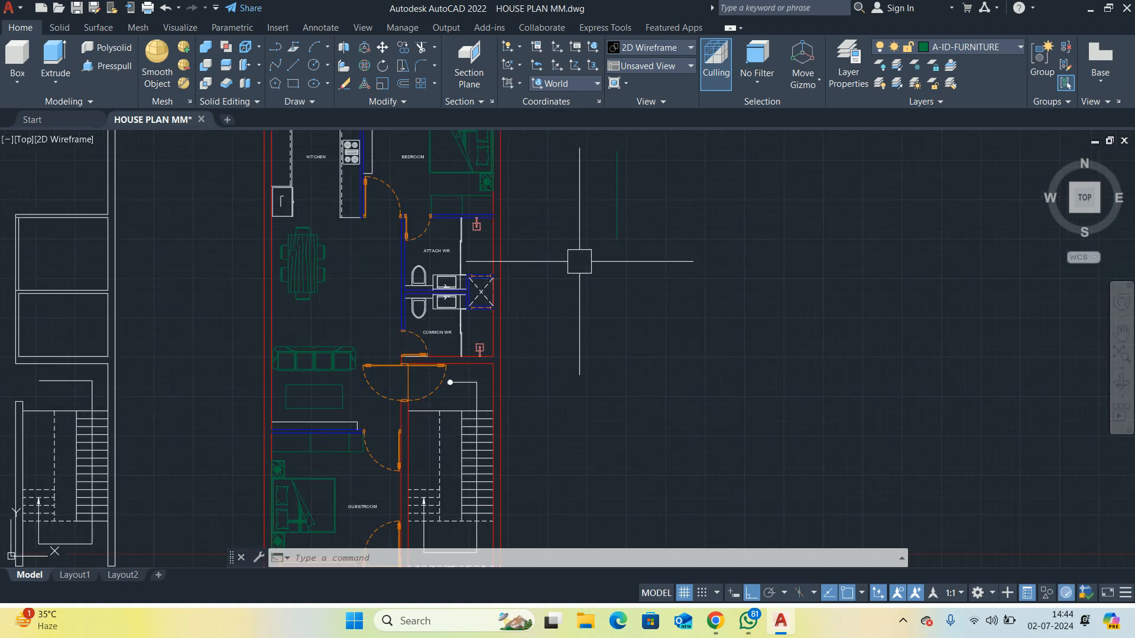
pyautogui.click(616, 235)
pyautogui.scroll(-2, 605, 341)
pyautogui.press('Delete')
# Create a layer named A-ID-KITCHEN with index color 210 and make it the current layer
pyautogui.scroll(3, 440, 257)
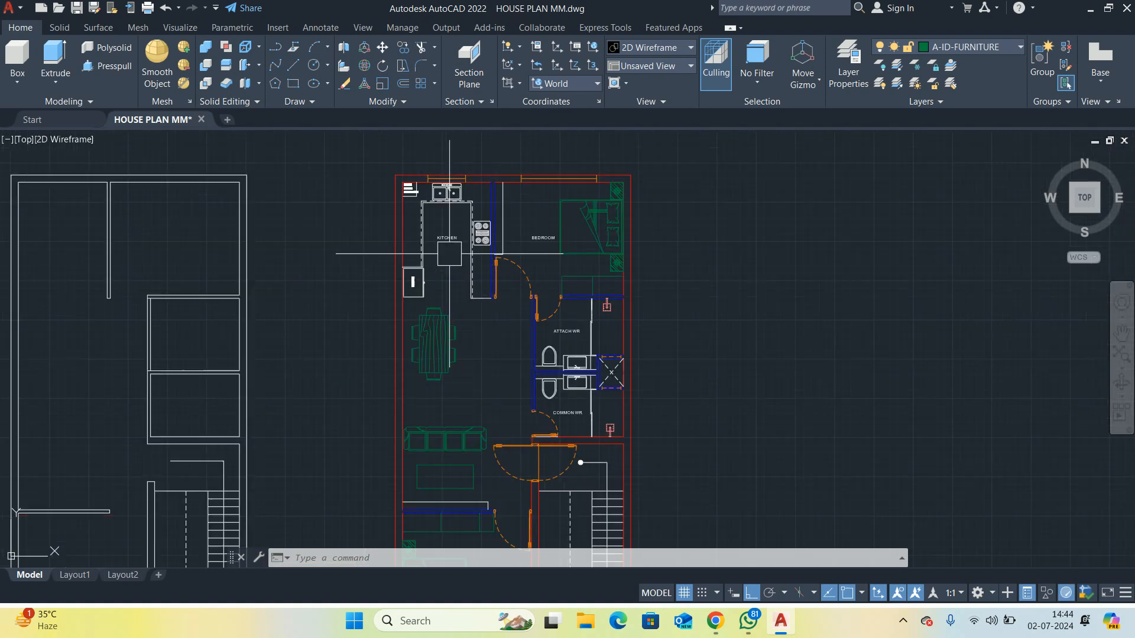
pyautogui.write('A')
pyautogui.press('Return')
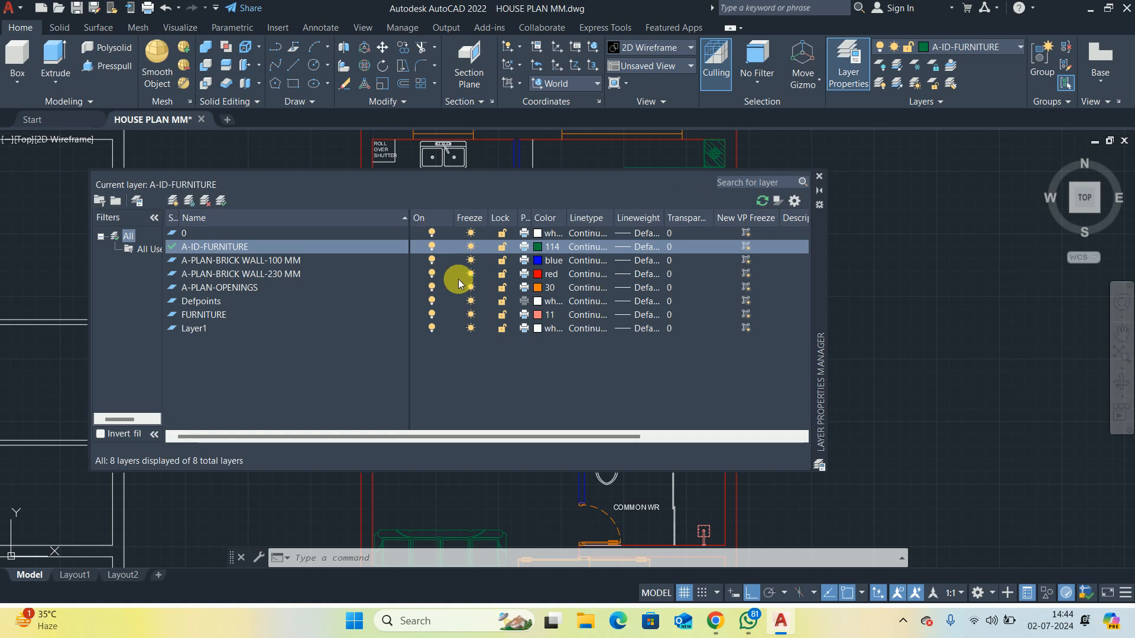
pyautogui.click(173, 201)
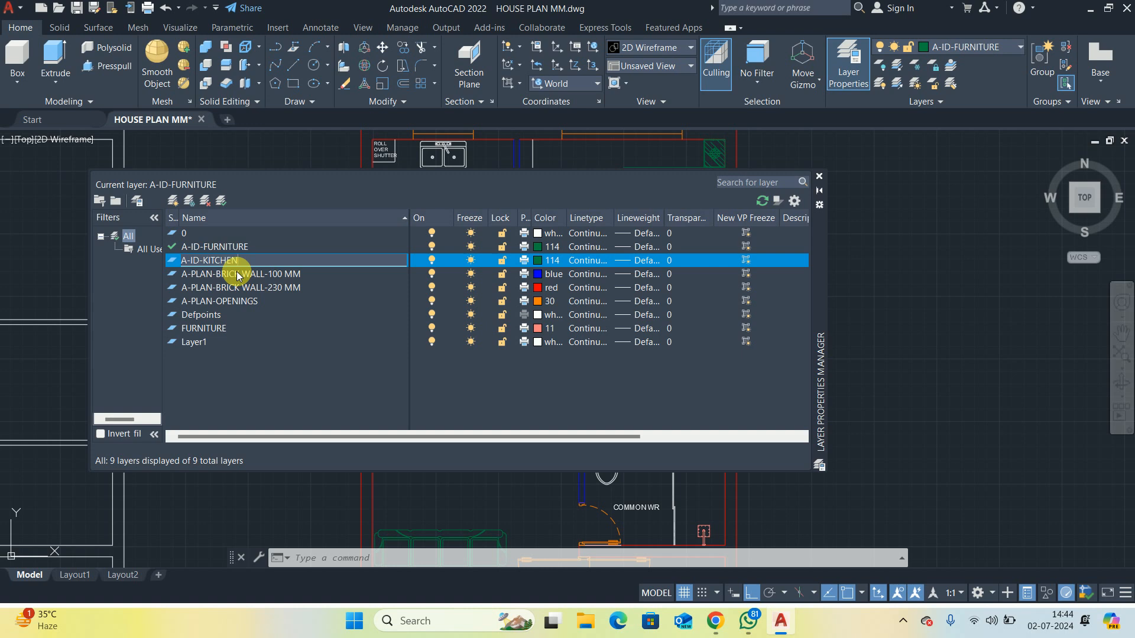
pyautogui.click(536, 261)
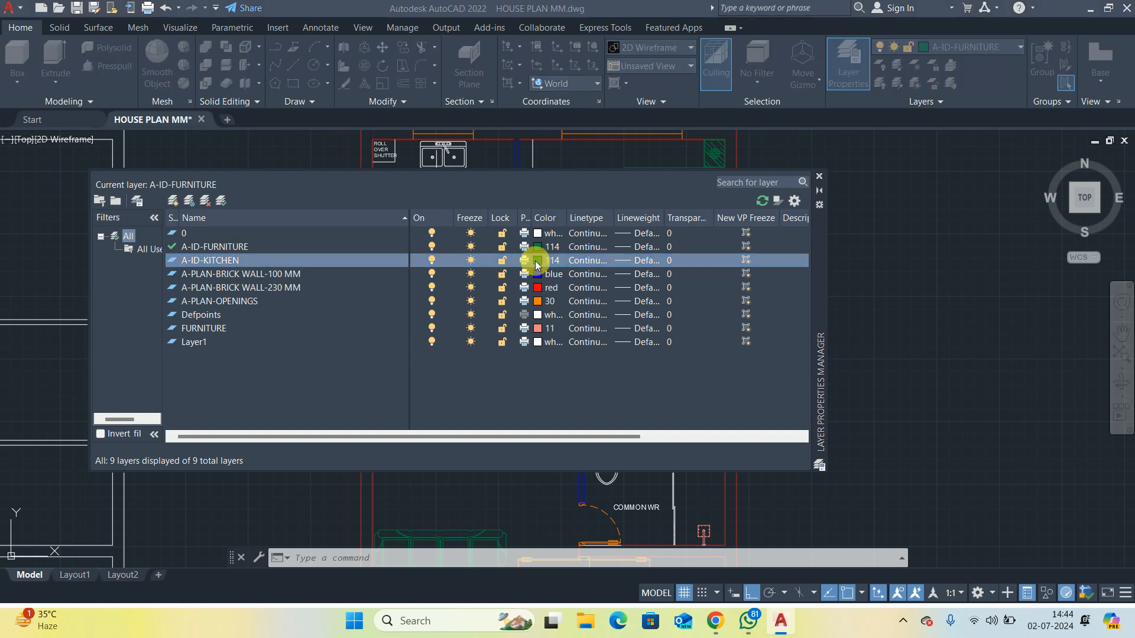
pyautogui.click(660, 236)
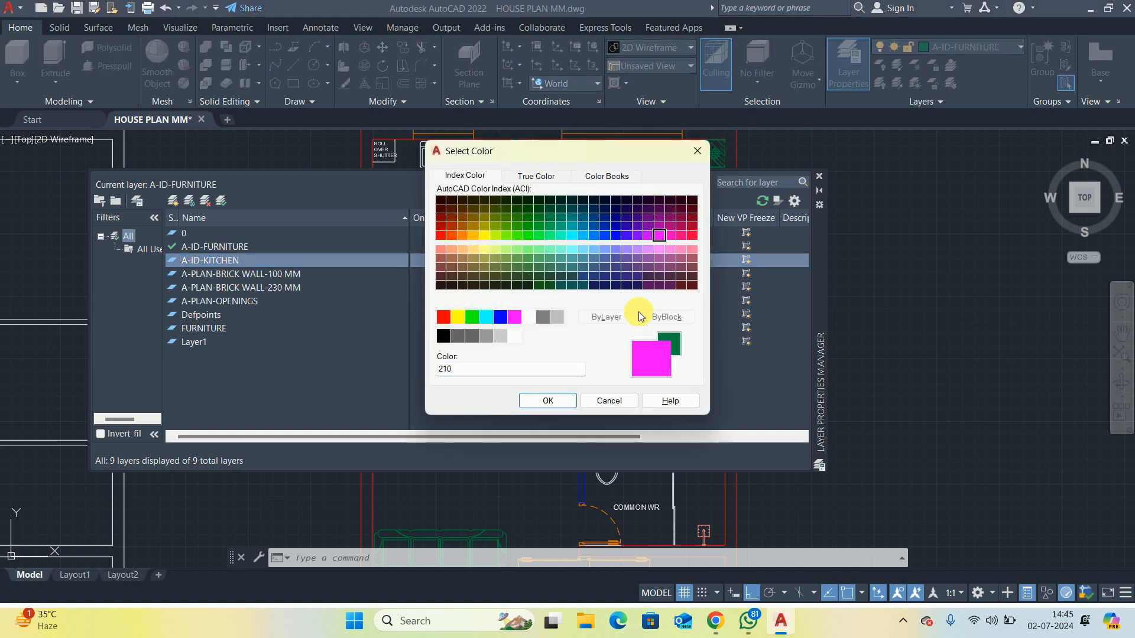
pyautogui.click(549, 397)
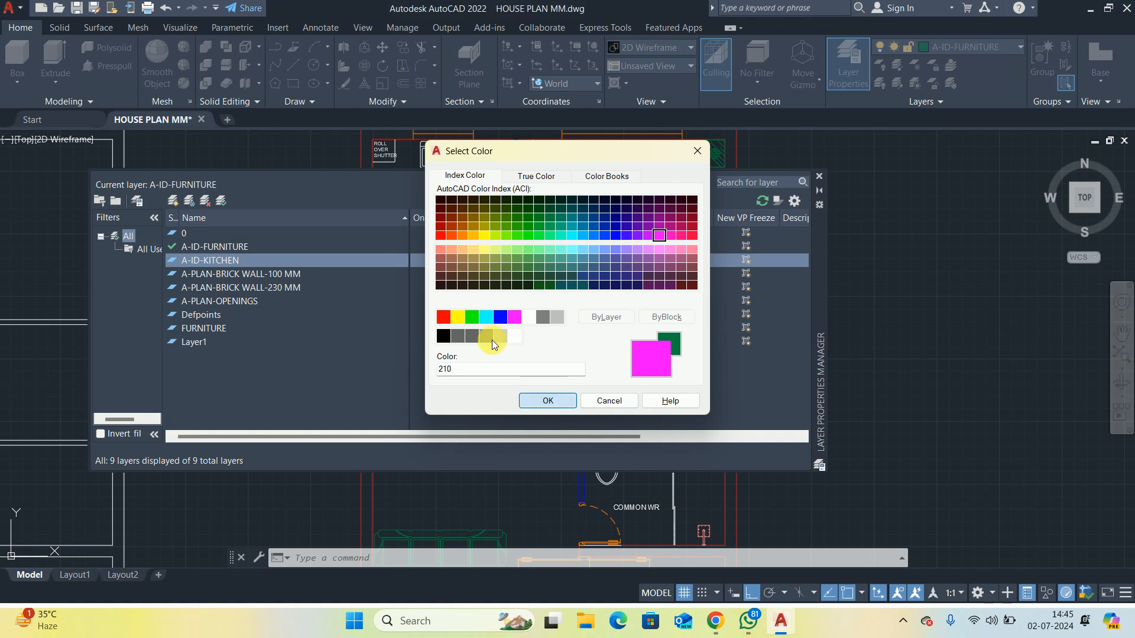
pyautogui.doubleClick(172, 260)
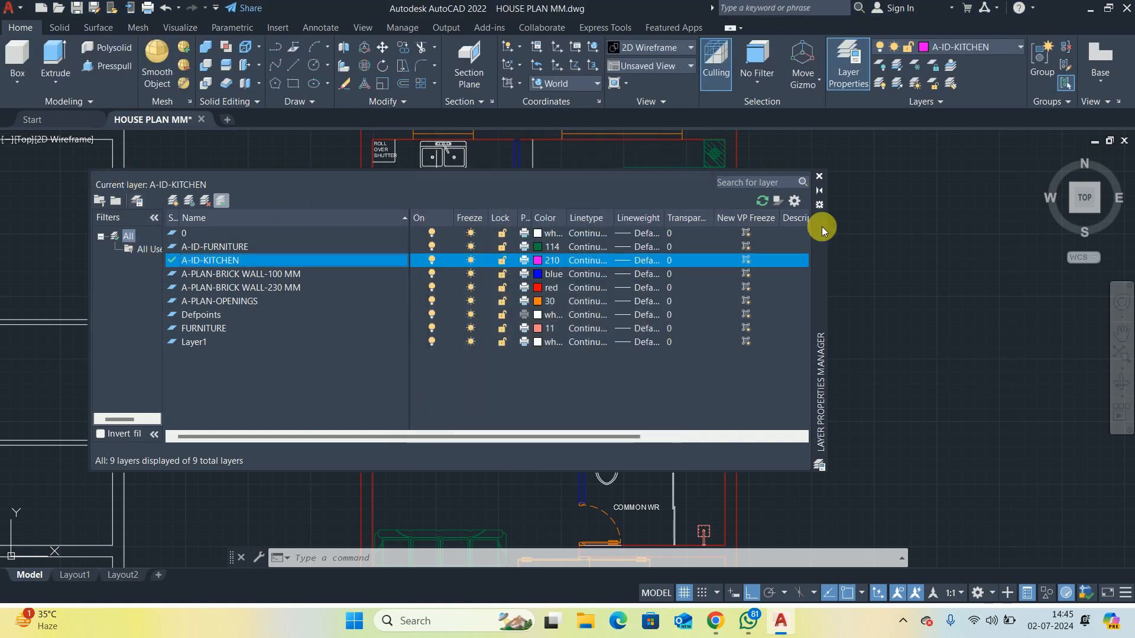
pyautogui.click(819, 177)
# Assign the kitchen counter lines and the fridge to the A-ID-KITCHEN layer
pyautogui.scroll(-2, 506, 300)
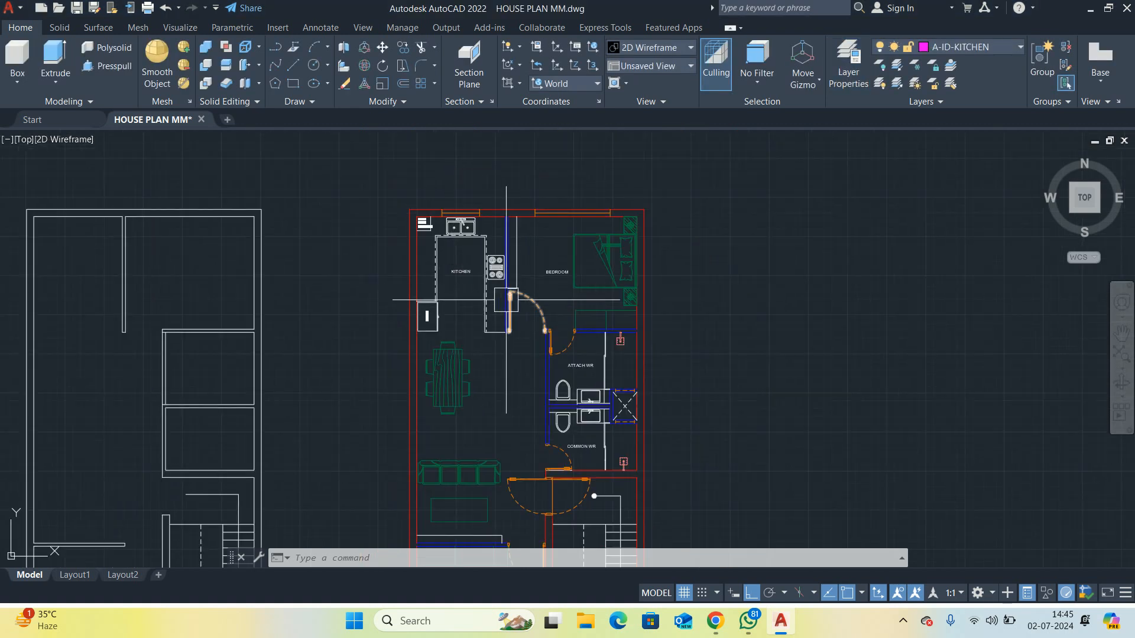
pyautogui.scroll(2, 477, 305)
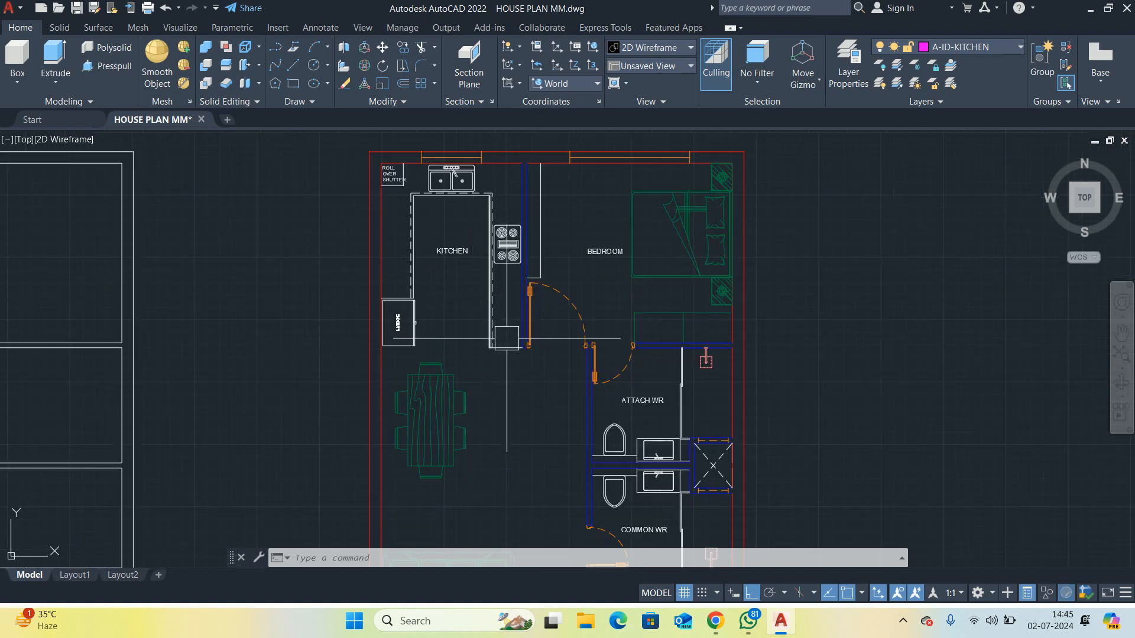
pyautogui.scroll(2, 506, 339)
pyautogui.click(507, 358)
pyautogui.scroll(-2, 458, 260)
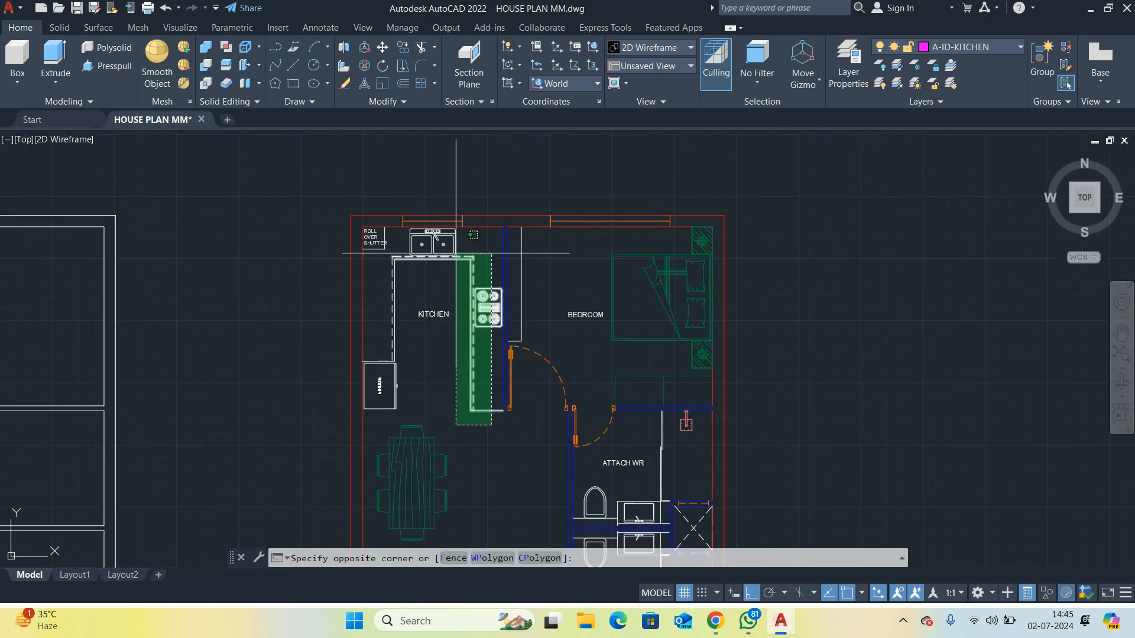
pyautogui.click(456, 253)
pyautogui.scroll(4, 455, 253)
pyautogui.moveTo(309, 503); pyautogui.dragTo(392, 223, button='middle')
pyautogui.click(410, 374)
pyautogui.click(365, 236)
pyautogui.scroll(-2, 349, 289)
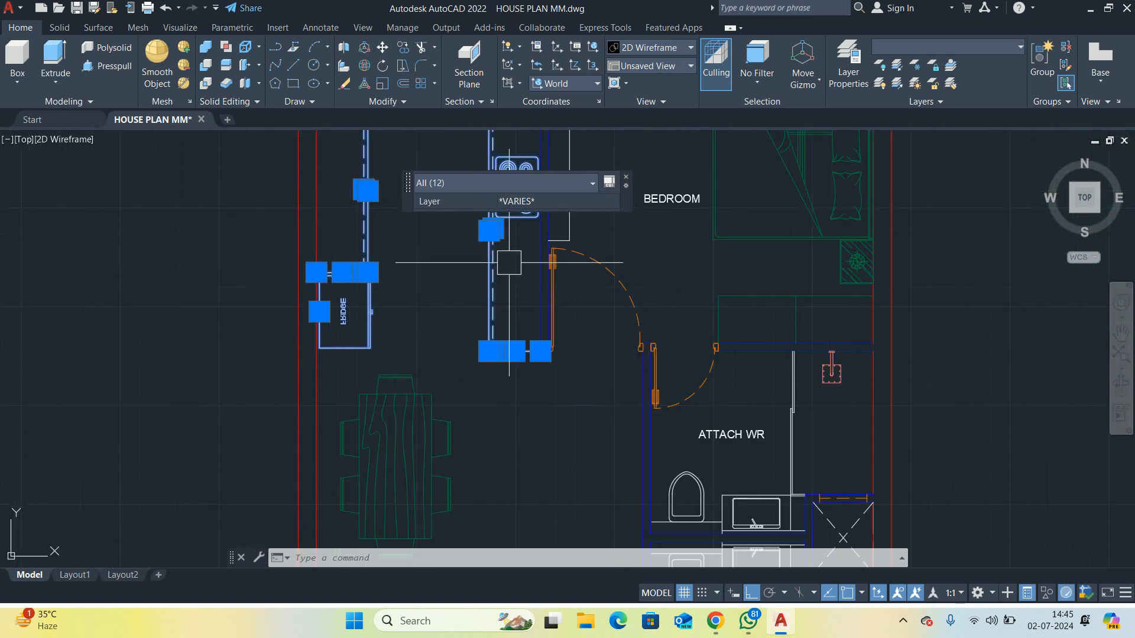
pyautogui.click(535, 204)
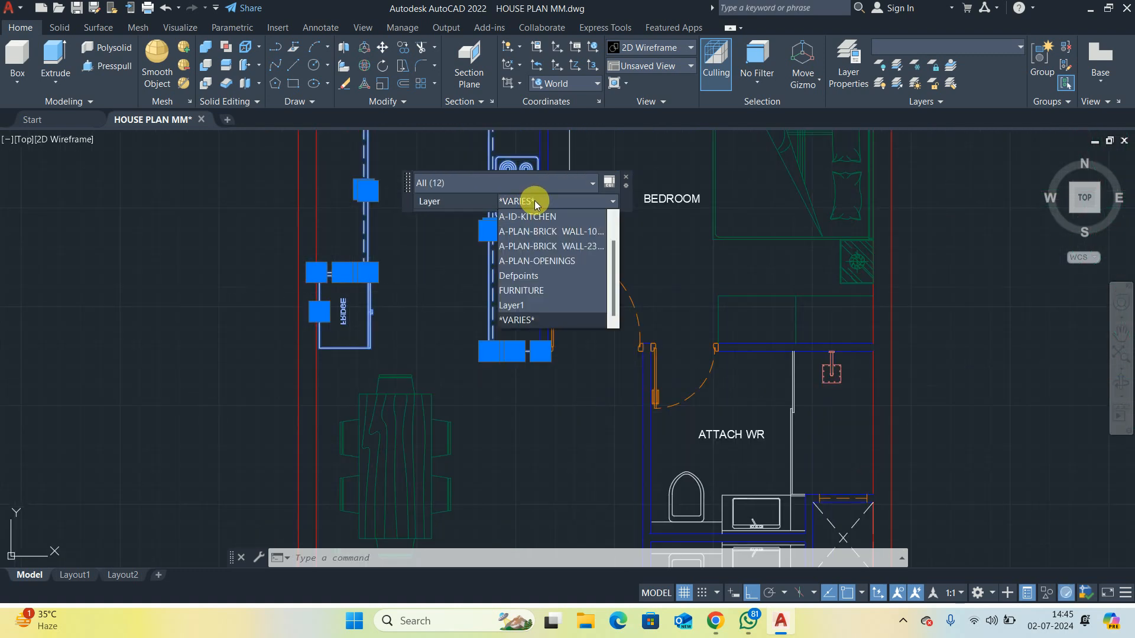
pyautogui.click(528, 217)
pyautogui.press('Escape')
# Stretch the roll over shutter box toward the sink so its side lines up with the counter's dashed edge and encloses the label
pyautogui.scroll(-3, 325, 294)
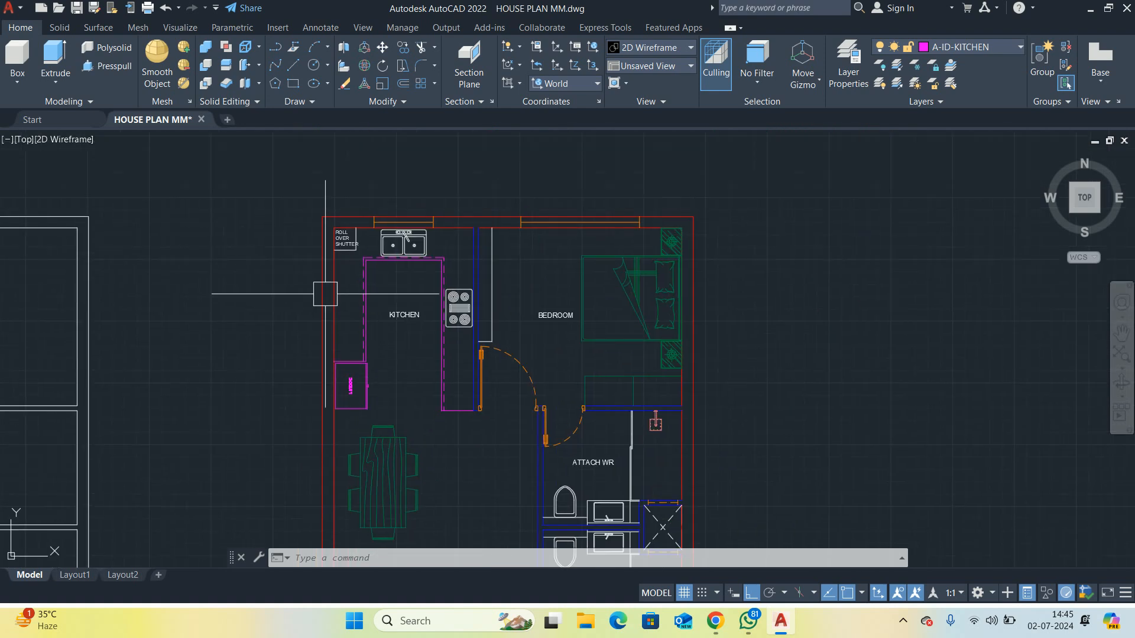
pyautogui.scroll(6, 325, 294)
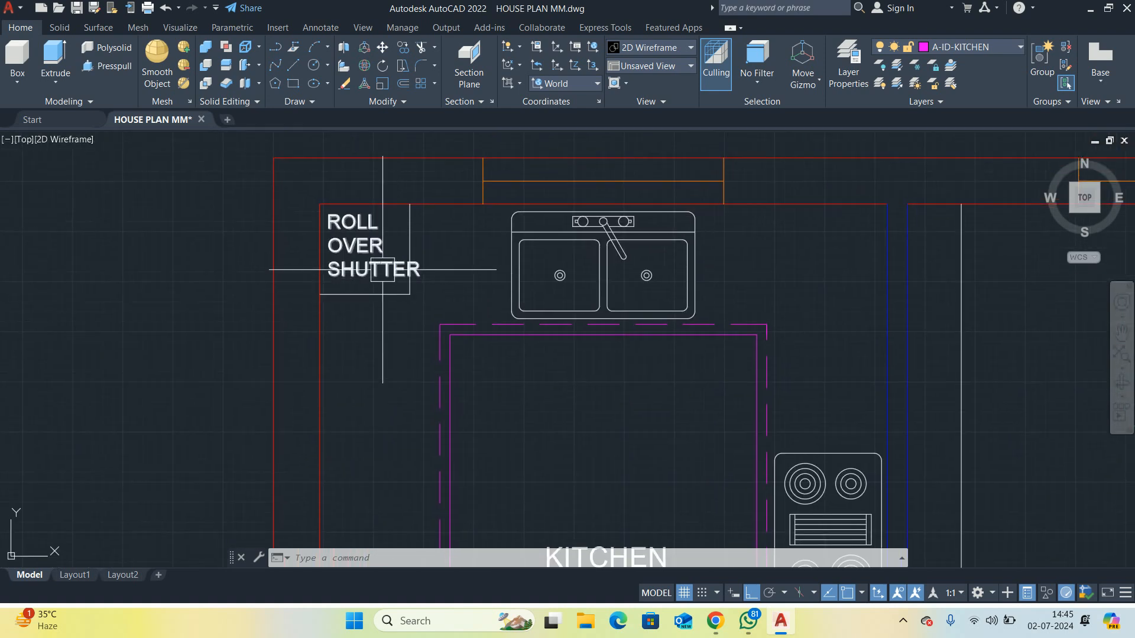
pyautogui.moveTo(418, 302); pyautogui.dragTo(432, 306, button='middle')
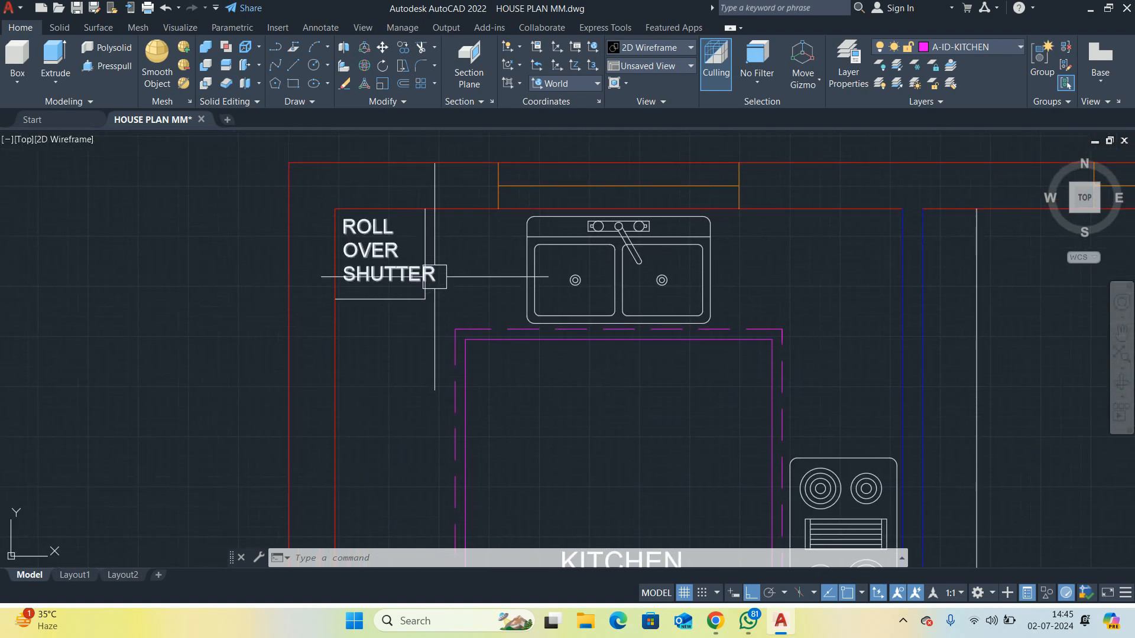
pyautogui.scroll(2, 434, 277)
pyautogui.write('s')
pyautogui.press('Return')
pyautogui.click(434, 332)
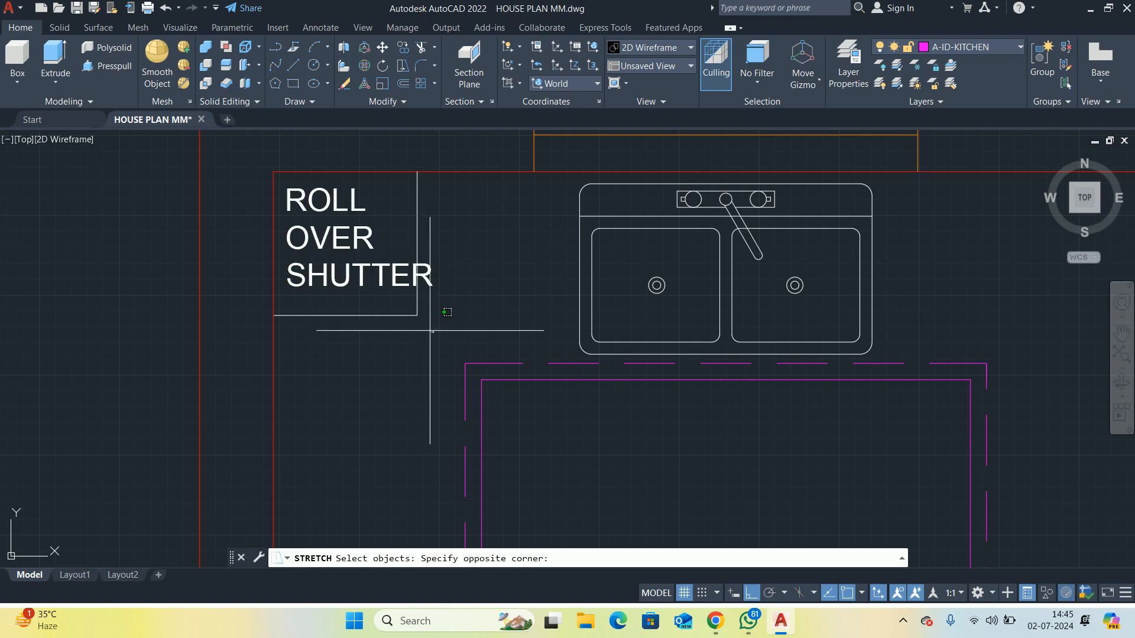
pyautogui.click(396, 141)
pyautogui.press('Return')
pyautogui.click(467, 244)
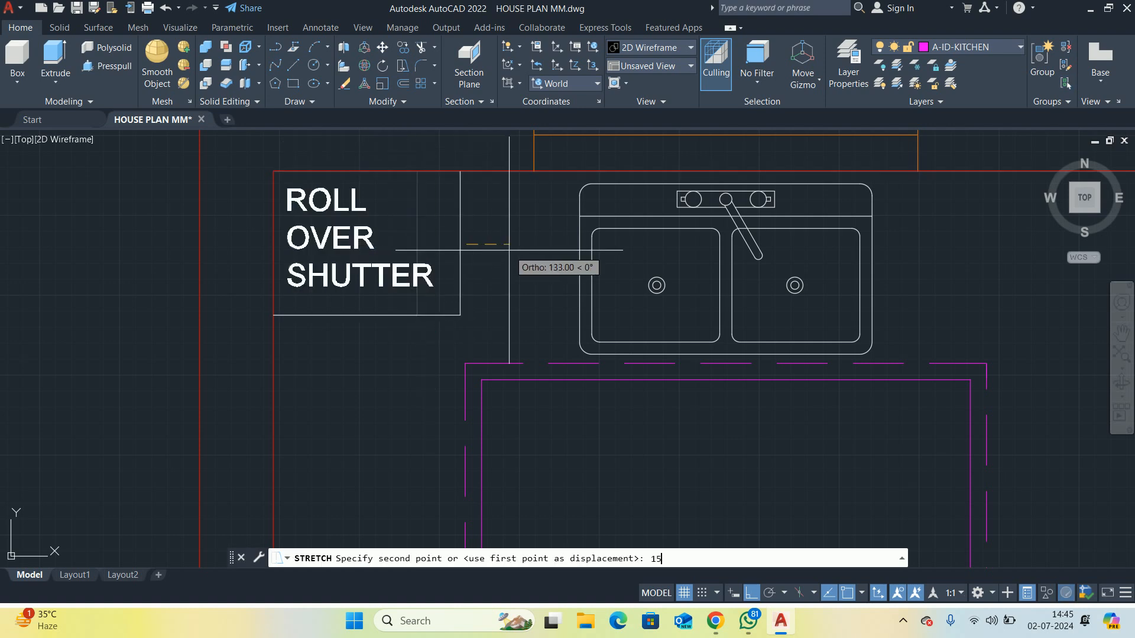
pyautogui.write('15')
pyautogui.press('Return')
# Draw a vertical line along the kitchen's outer wall from the roll over shutter box corner down to the counter edge above the fridge
pyautogui.moveTo(481, 278)
pyautogui.mouseDown(button='middle')
pyautogui.moveTo(519, 260)
pyautogui.moveTo(489, 241)
pyautogui.moveTo(451, 176)
pyautogui.moveTo(439, 240)
pyautogui.mouseUp(button='middle')
pyautogui.scroll(-2, 489, 248)
pyautogui.scroll(-2, 452, 213)
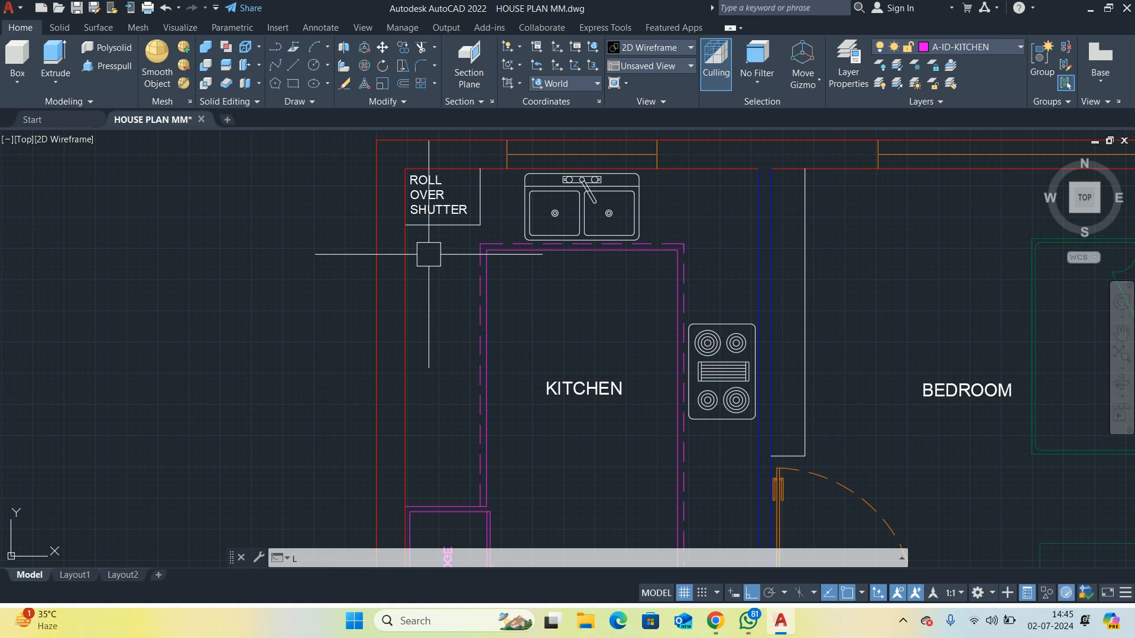
pyautogui.press('Return')
pyautogui.click(406, 225)
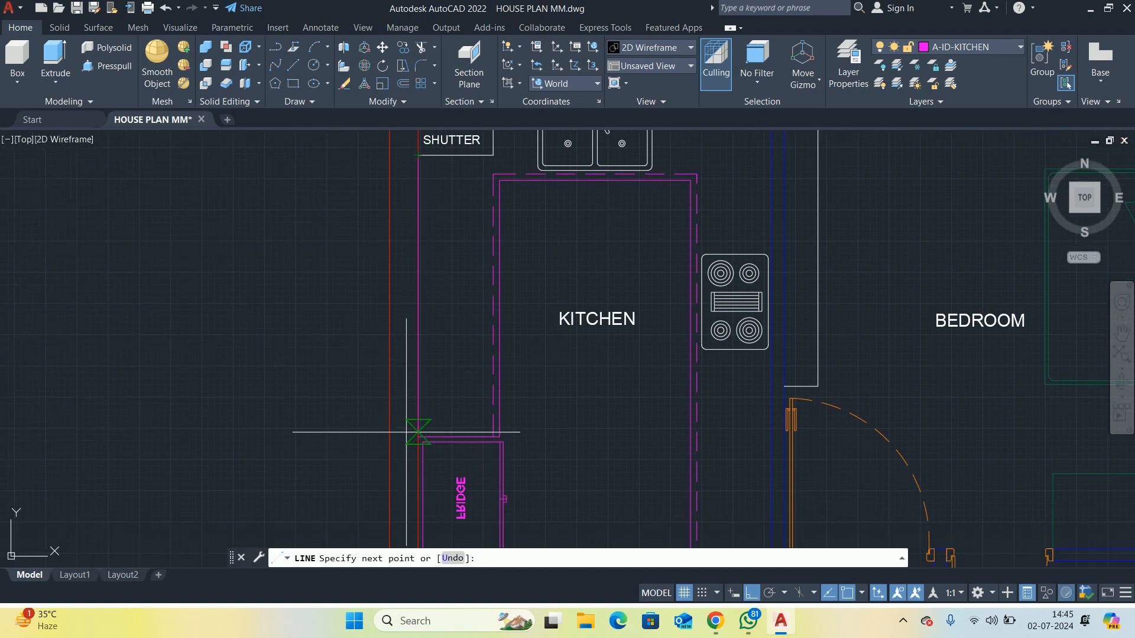
pyautogui.scroll(-3, 418, 437)
pyautogui.press('Escape')
# Offset the new wall line 300 into the counter between the roll over shutter box and the fridge
pyautogui.write('o')
pyautogui.press('Return')
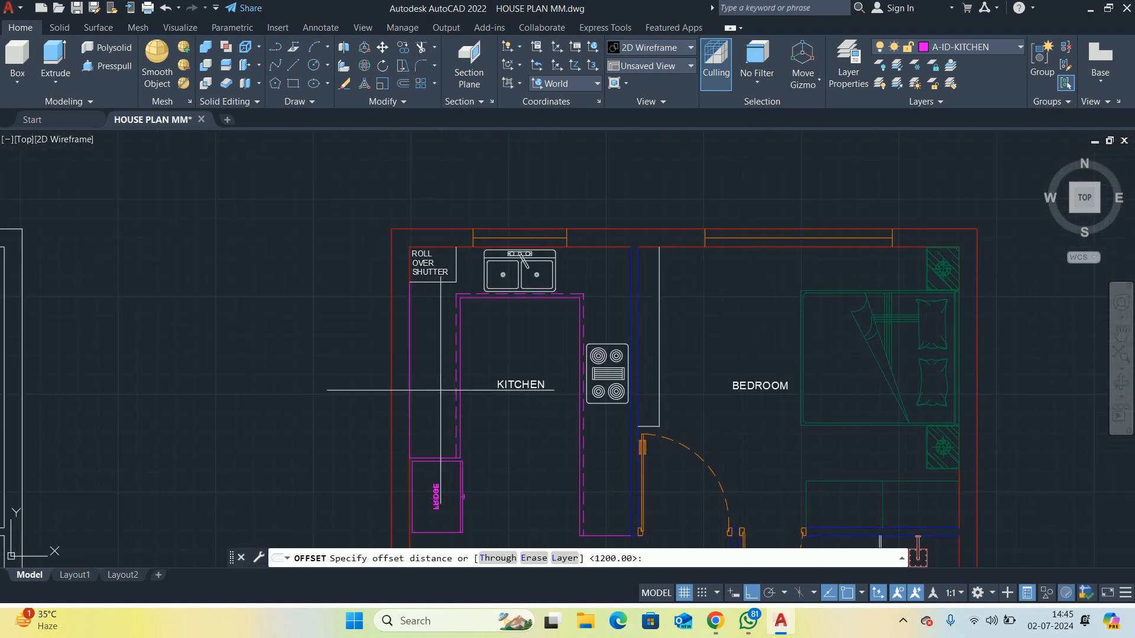
pyautogui.write('300')
pyautogui.press('Return')
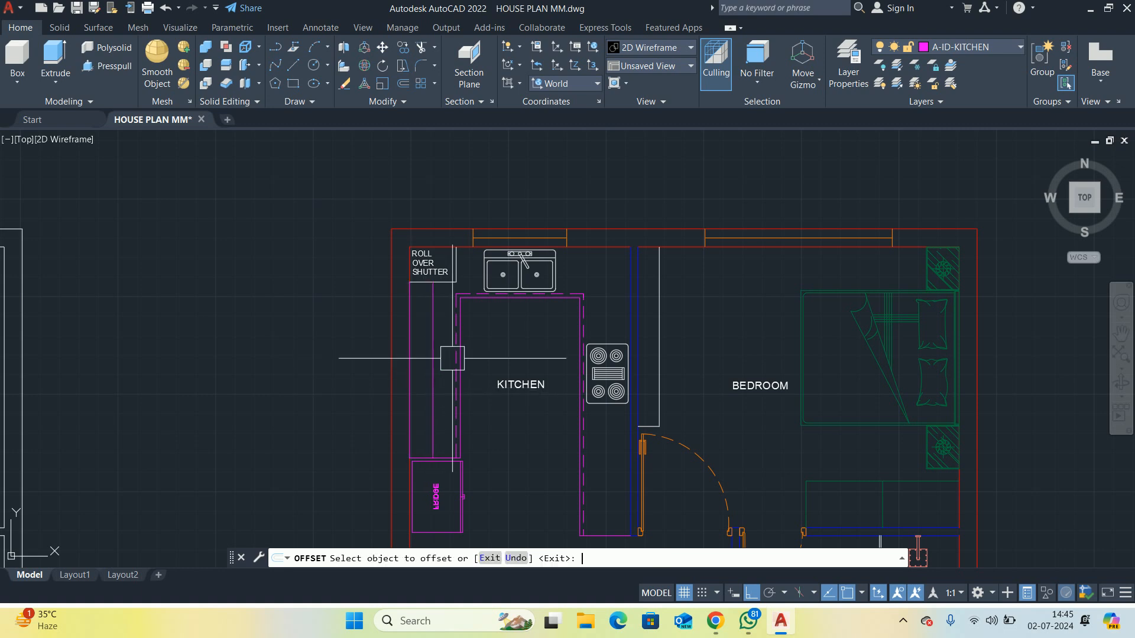
pyautogui.press('Escape')
pyautogui.scroll(2, 434, 348)
pyautogui.click(396, 327)
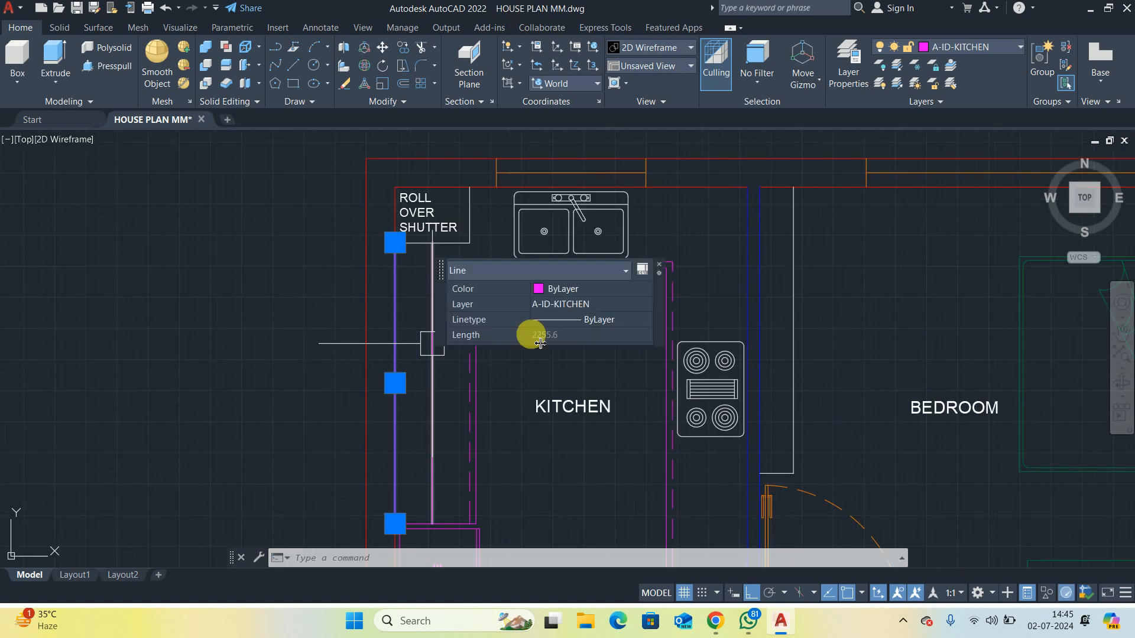
pyautogui.press('Escape')
# Match the white edges of the roll over shutter box to the properties of the magenta kitchen line
pyautogui.write('ma')
pyautogui.press('Return')
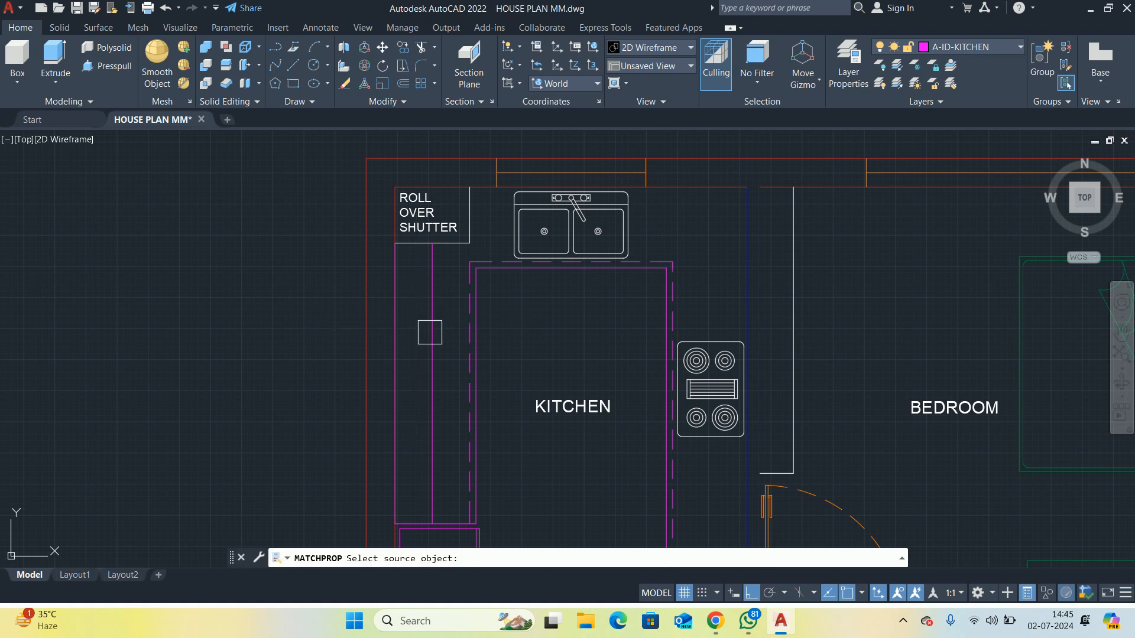
pyautogui.click(432, 329)
pyautogui.scroll(5, 457, 222)
pyautogui.scroll(-5, 449, 314)
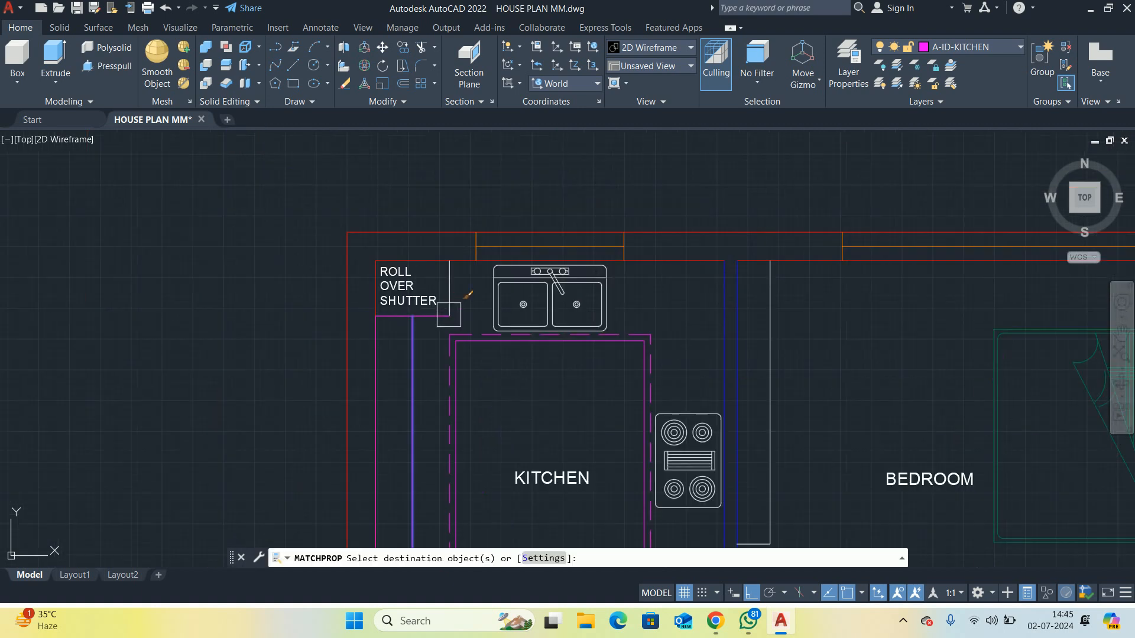
pyautogui.scroll(-6, 447, 300)
pyautogui.scroll(7, 448, 343)
pyautogui.press('Escape')
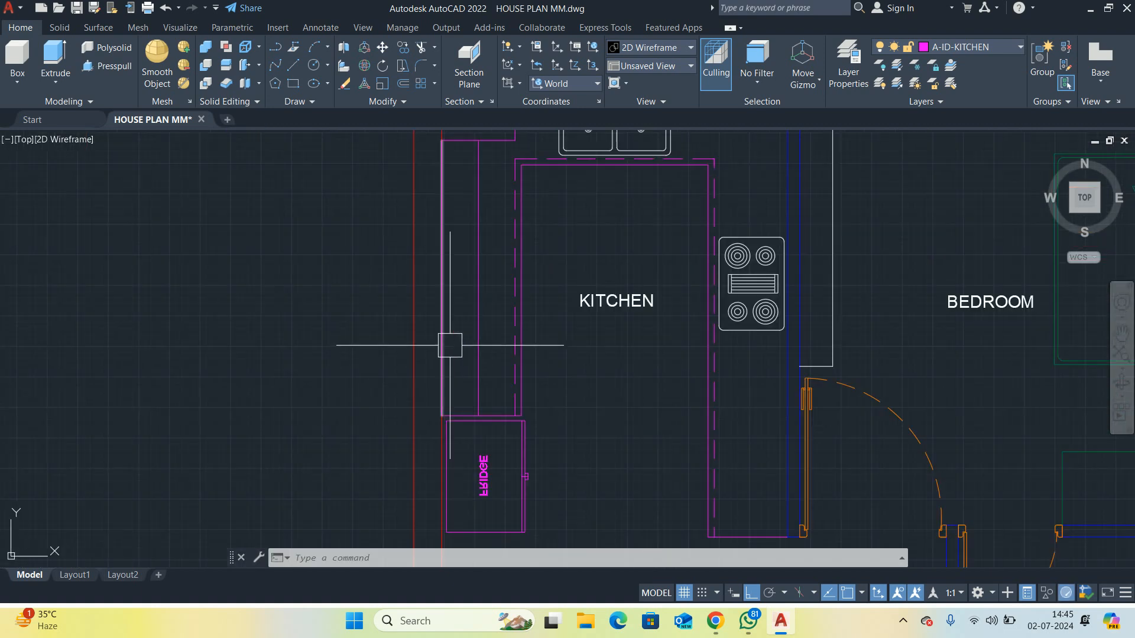
# Mirror the two vertical counter lines to the hob side about the vertical centreline of the kitchen counter, keeping the originals
pyautogui.write('mi')
pyautogui.press('Return')
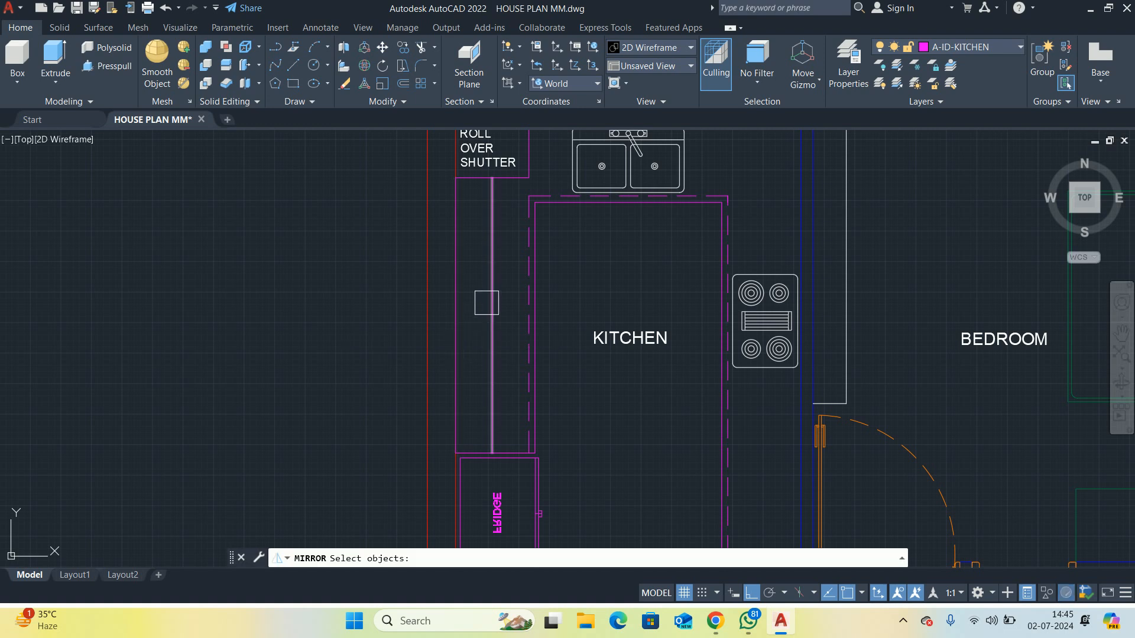
pyautogui.click(450, 294)
pyautogui.press('Return')
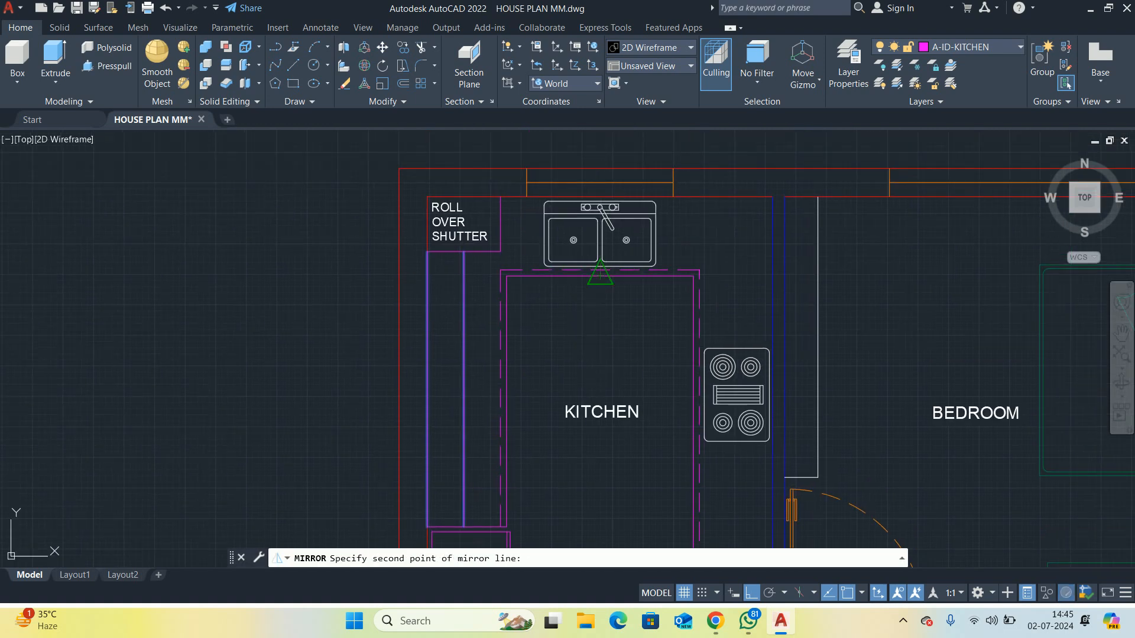
pyautogui.click(600, 325)
pyautogui.press('Return')
# Extend the two mirrored lines up to the wall above and down toward the counter's lower end
pyautogui.scroll(-3, 680, 354)
pyautogui.scroll(1, 703, 339)
pyautogui.write('E')
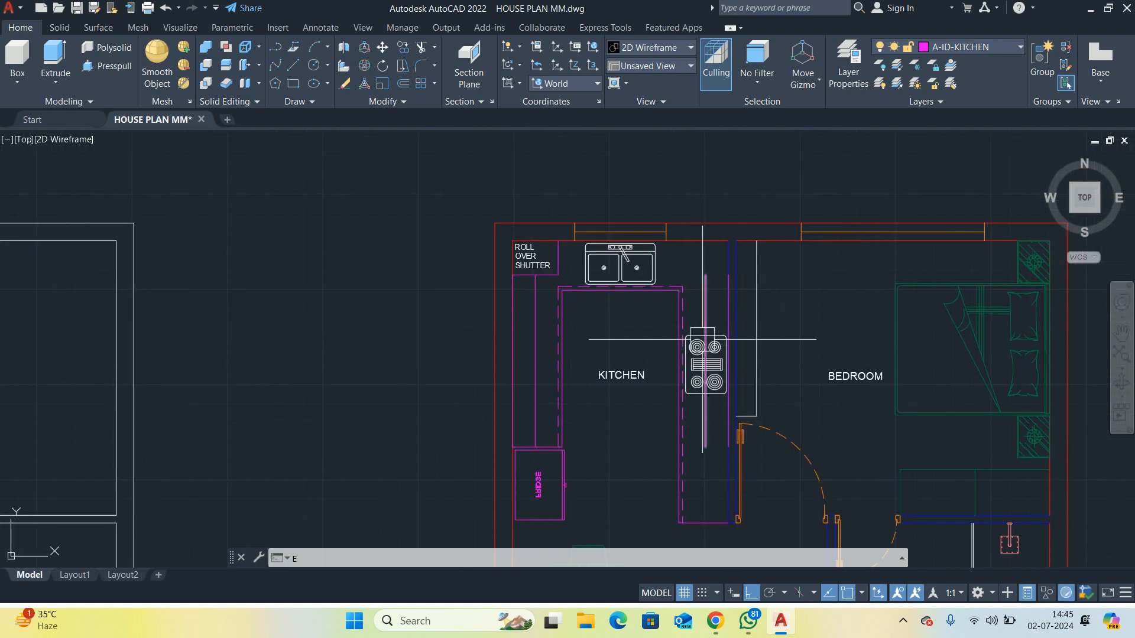
pyautogui.write('x')
pyautogui.press('Return')
pyautogui.moveTo(697, 435)
pyautogui.mouseDown(button='middle')
pyautogui.moveTo(697, 287)
pyautogui.moveTo(680, 384)
pyautogui.mouseUp(button='middle')
pyautogui.scroll(5, 672, 298)
pyautogui.press('Escape')
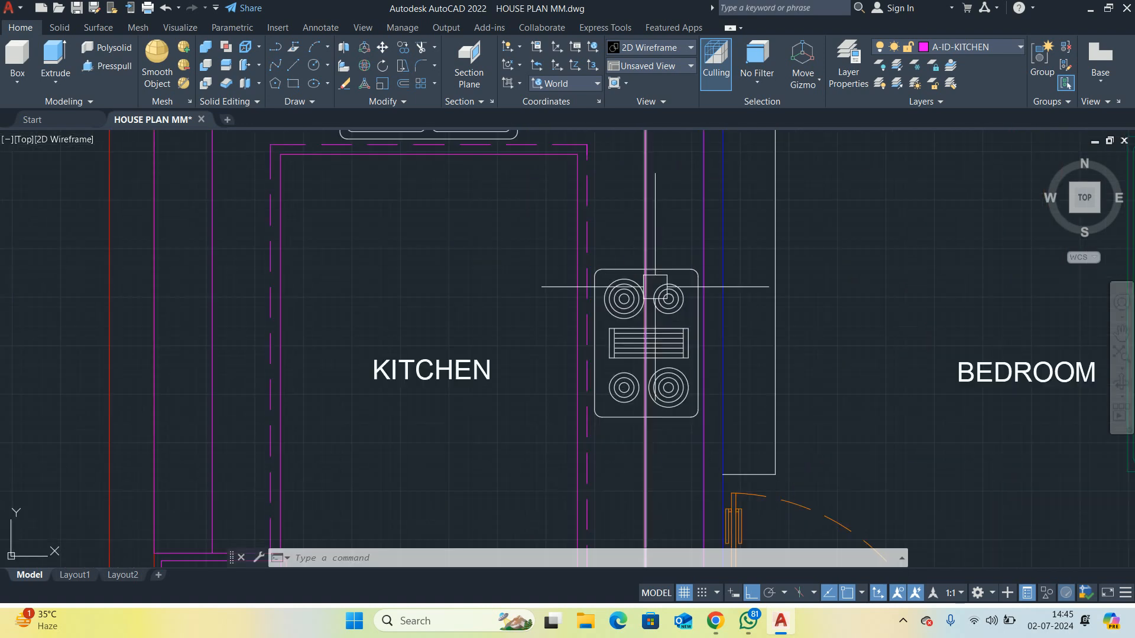
# Draw horizontal lines level with the hob's upper and lower edges, from the inner mirrored line across to the outer one
pyautogui.moveTo(649, 281); pyautogui.dragTo(562, 349, button='middle')
pyautogui.write('L')
pyautogui.press('Return')
pyautogui.click(547, 340)
pyautogui.scroll(2, 609, 337)
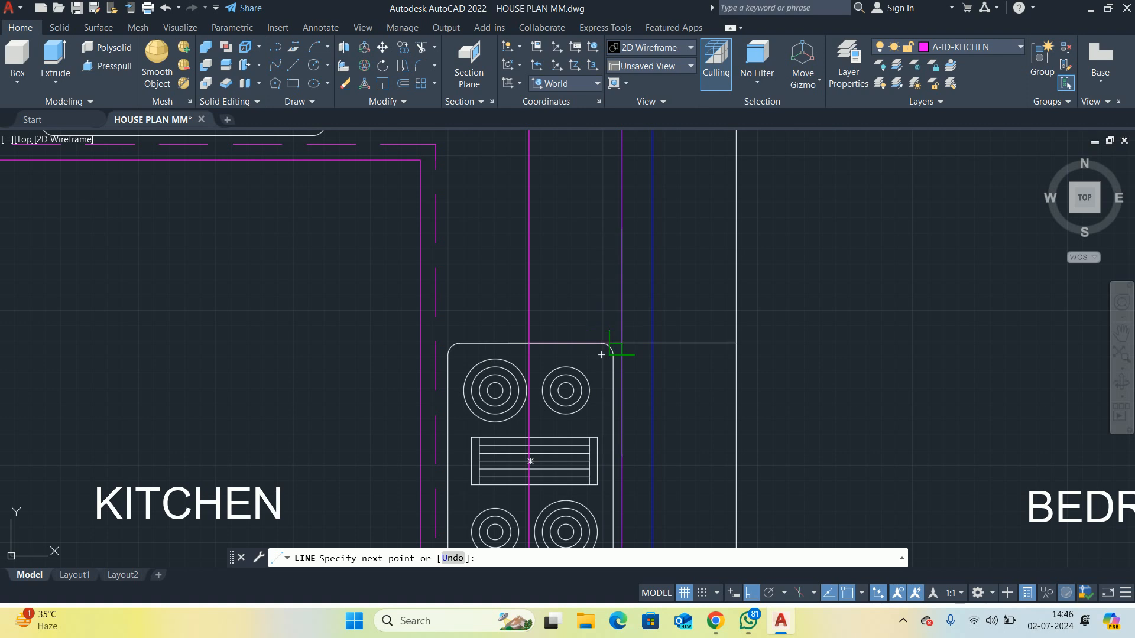
pyautogui.click(622, 343)
pyautogui.press('Escape')
pyautogui.scroll(-4, 521, 231)
pyautogui.scroll(4, 523, 379)
pyautogui.press('Return')
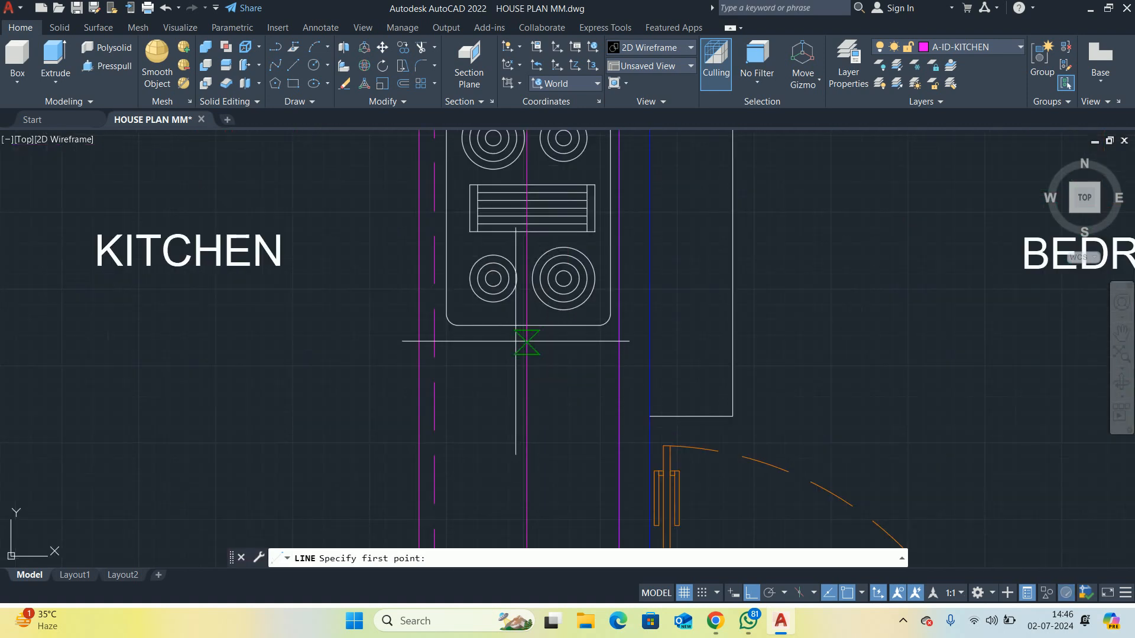
pyautogui.click(527, 325)
pyautogui.click(599, 313)
pyautogui.press('Escape')
# Trim the two mirrored vertical lines where they run across the hob between the two horizontal lines
pyautogui.scroll(-2, 580, 365)
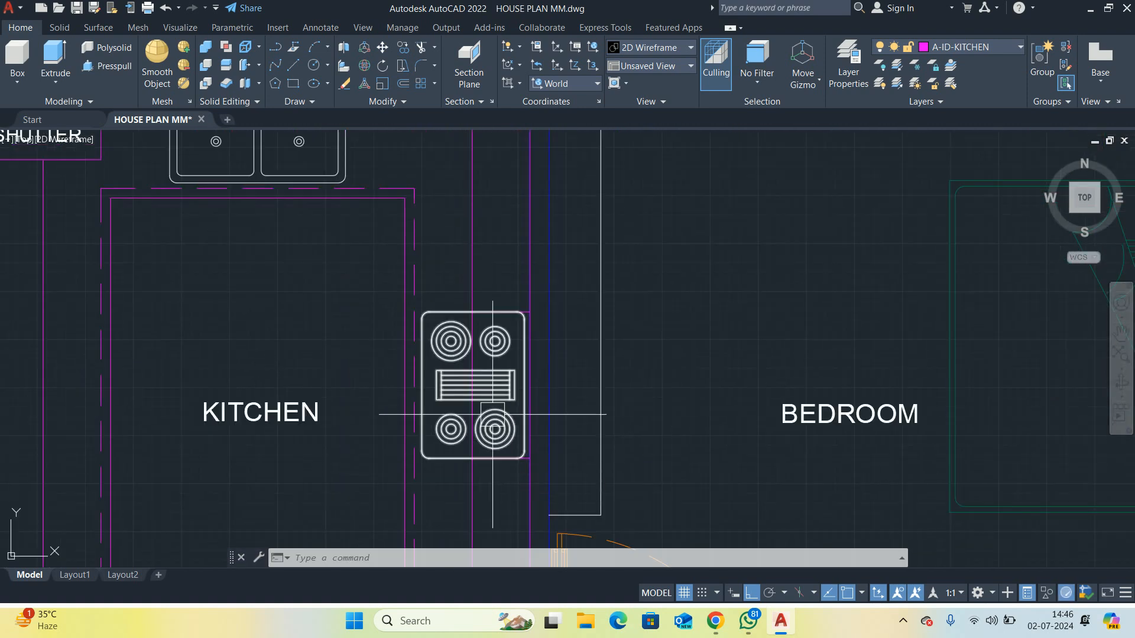
pyautogui.write('tr')
pyautogui.press('Return')
pyautogui.scroll(6, 470, 322)
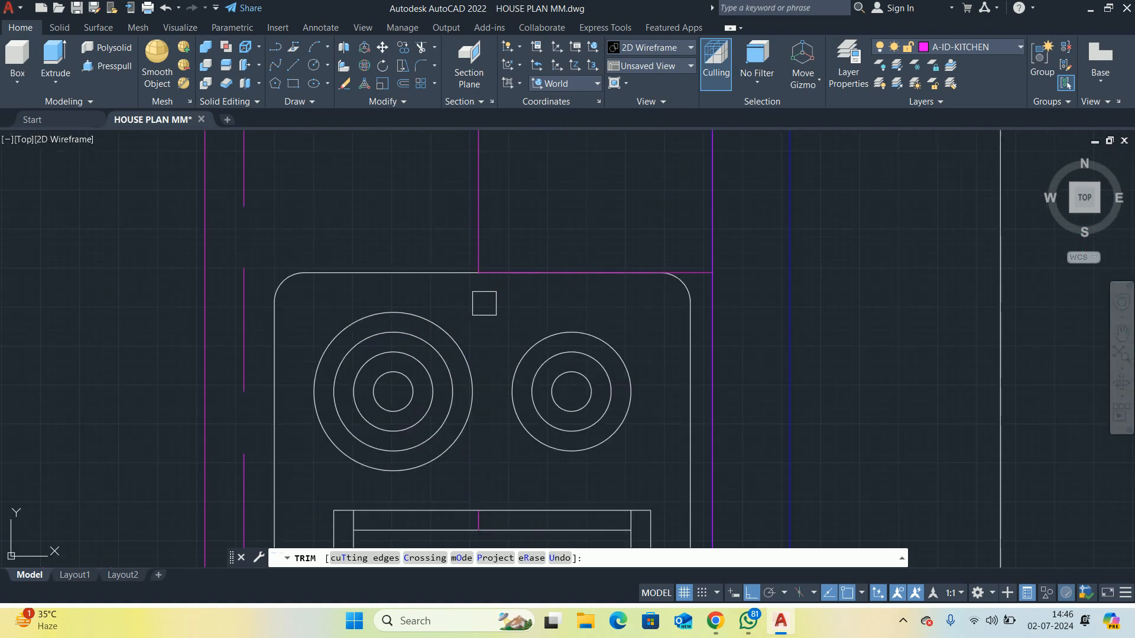
pyautogui.scroll(-6, 680, 354)
pyautogui.scroll(1, 653, 304)
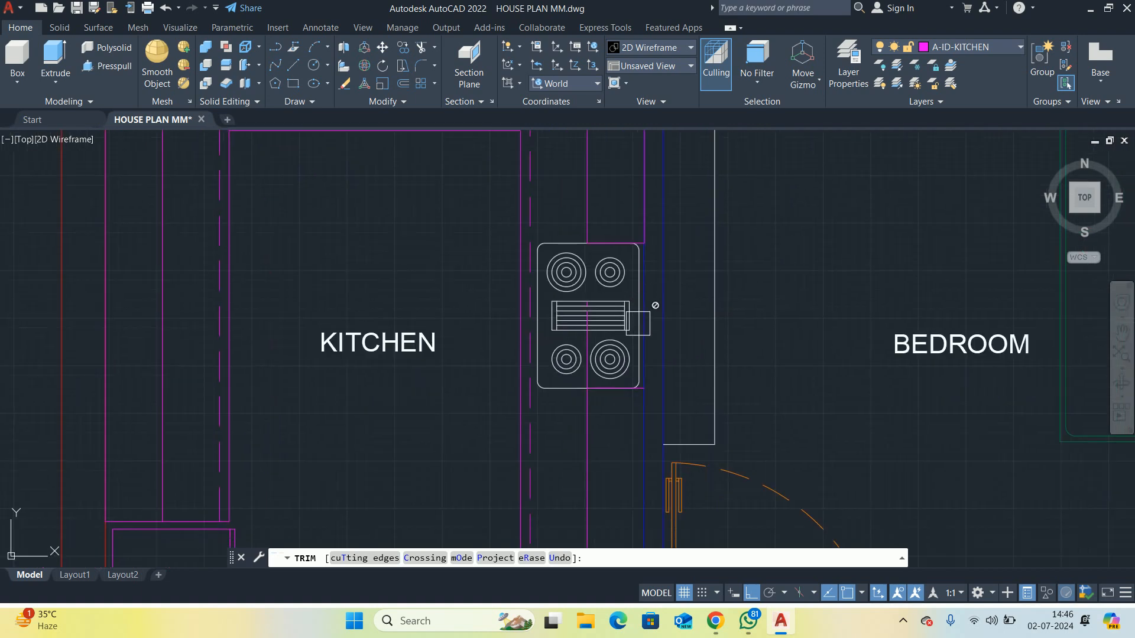
pyautogui.scroll(5, 641, 314)
pyautogui.scroll(-4, 663, 321)
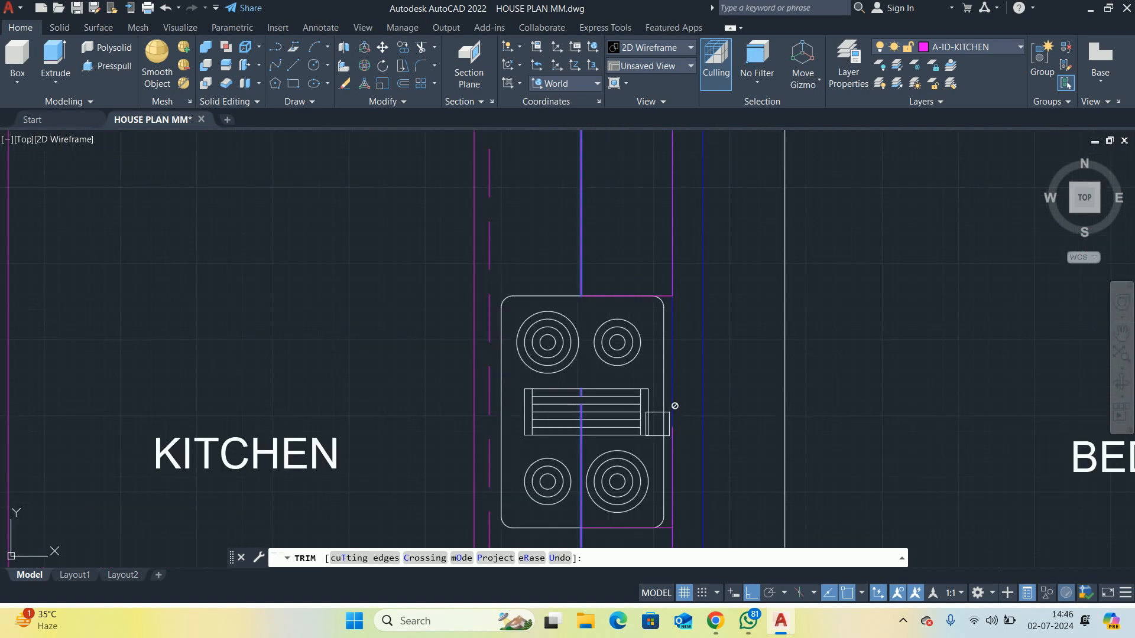
pyautogui.moveTo(675, 406); pyautogui.dragTo(645, 296, button='middle')
pyautogui.scroll(2, 642, 340)
pyautogui.scroll(-5, 629, 307)
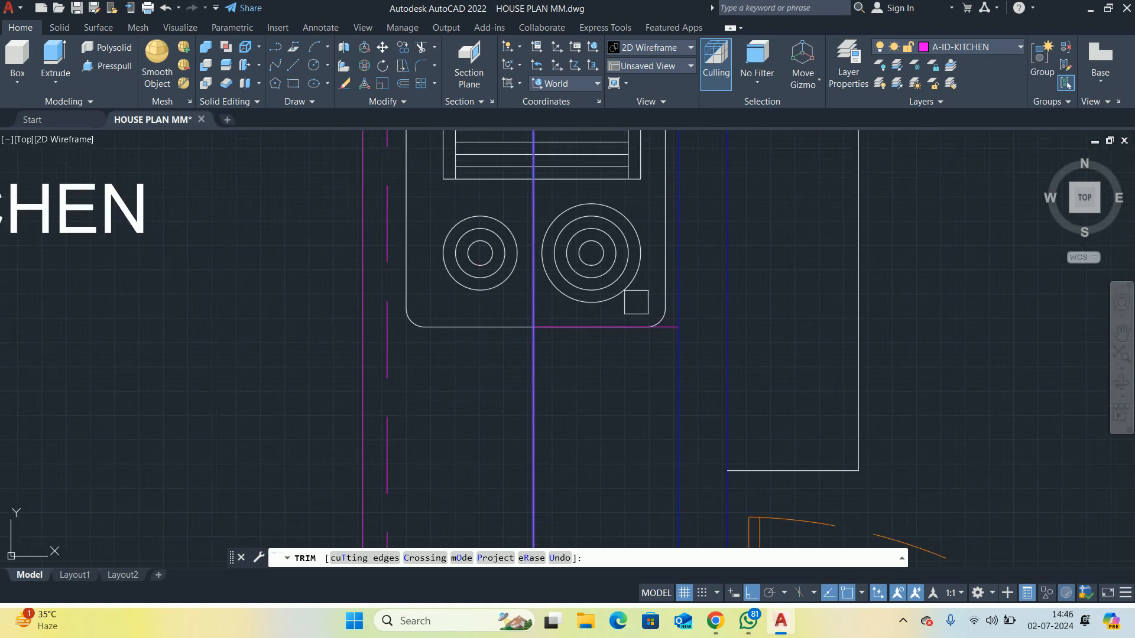
pyautogui.scroll(3, 639, 307)
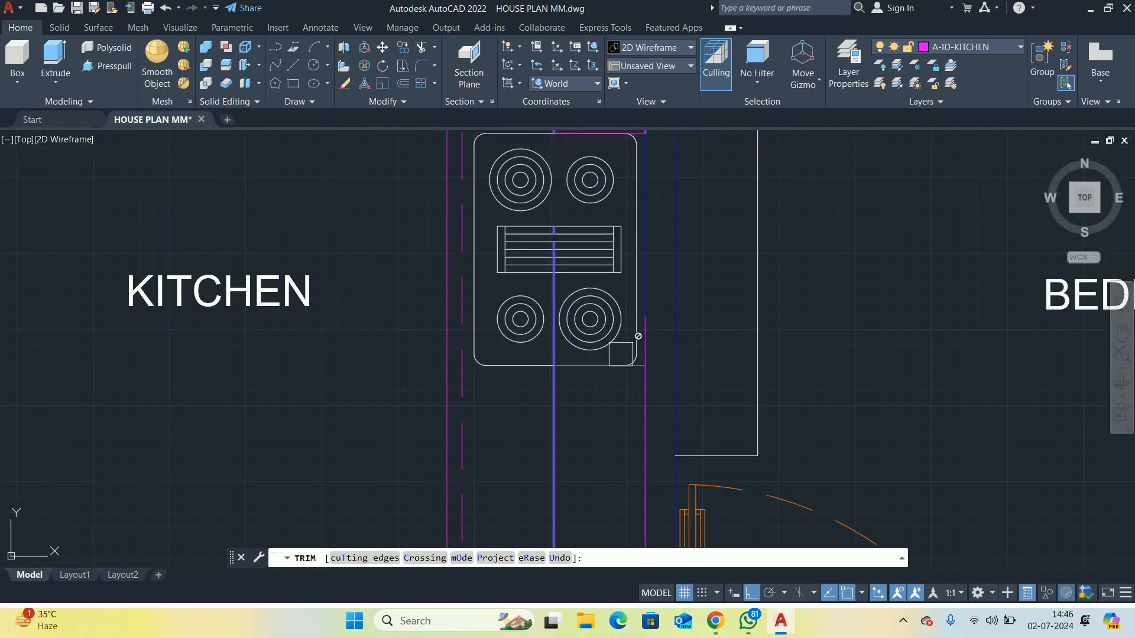
pyautogui.scroll(-2, 611, 349)
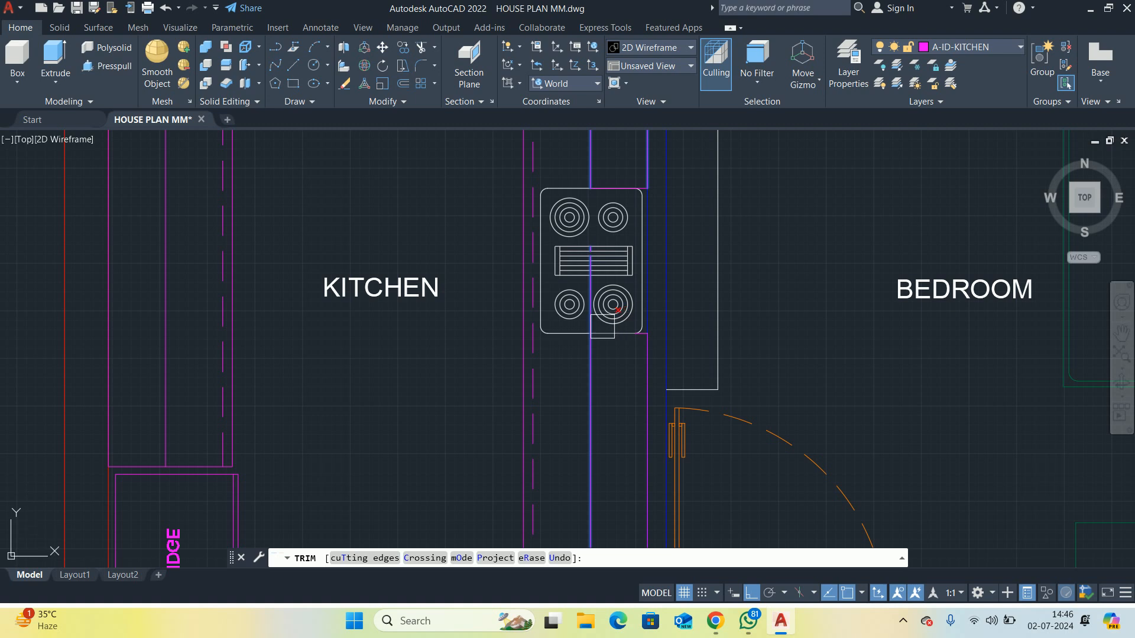
pyautogui.scroll(6, 591, 319)
pyautogui.scroll(-6, 555, 317)
pyautogui.press('Escape')
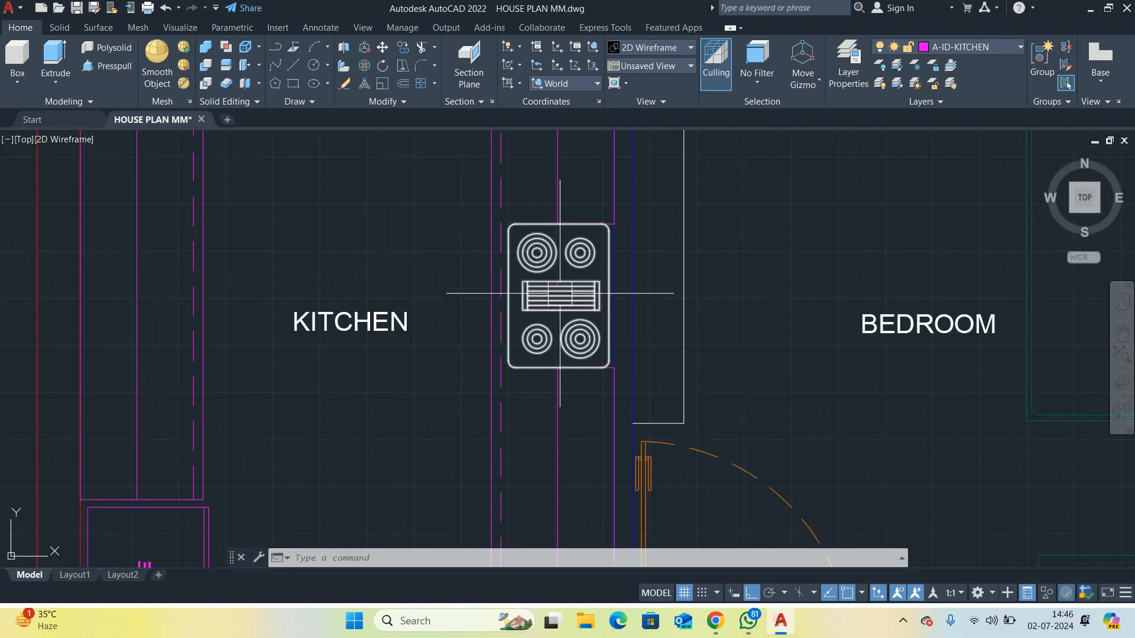
# Delete the leftover line pieces inside the hob's central grill
pyautogui.scroll(6, 560, 284)
pyautogui.click(542, 257)
pyautogui.click(566, 309)
pyautogui.scroll(-6, 560, 311)
pyautogui.press('Delete')
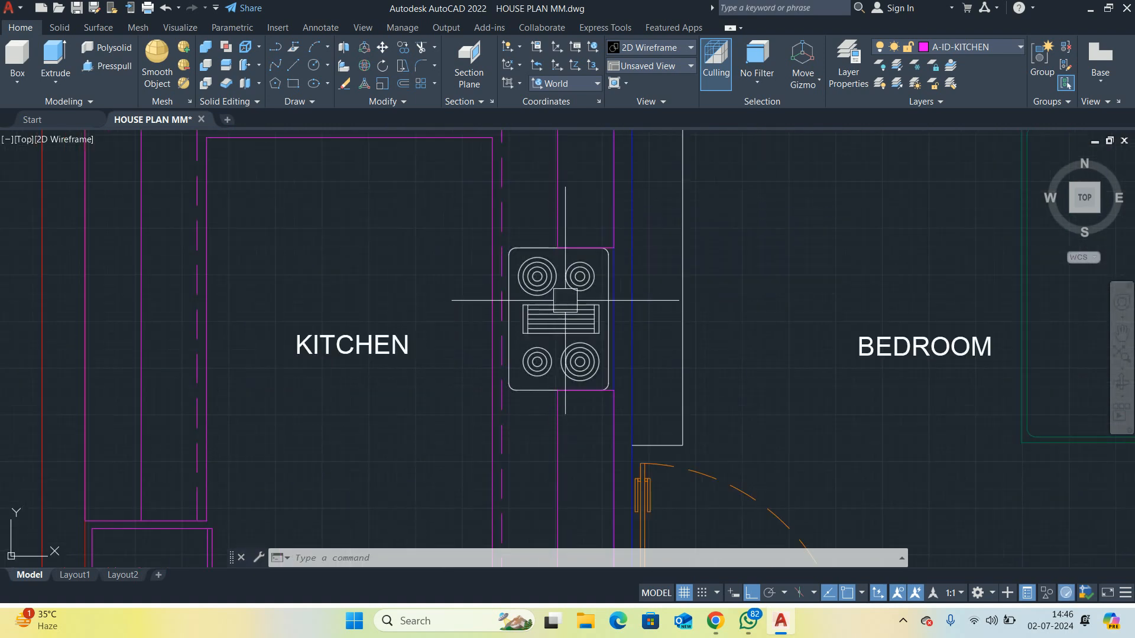
# Offset the inner wall line above the sink 300 down into the kitchen
pyautogui.scroll(-2, 564, 301)
pyautogui.moveTo(565, 301); pyautogui.dragTo(558, 331, button='middle')
pyautogui.scroll(1, 544, 218)
pyautogui.moveTo(504, 260); pyautogui.dragTo(507, 269, button='middle')
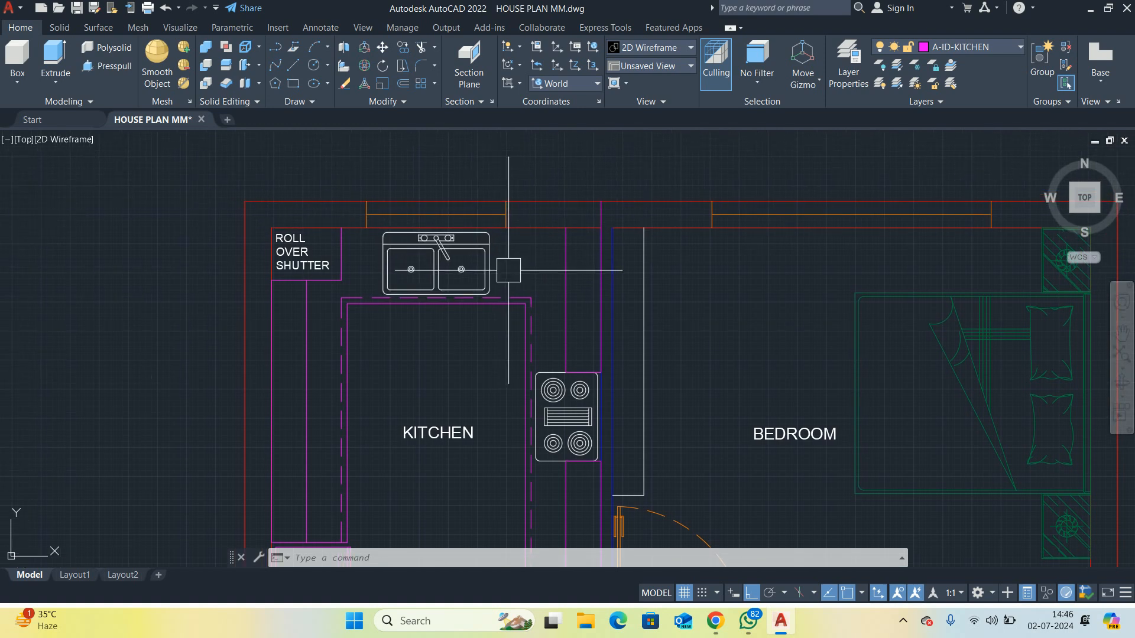
pyautogui.write('o')
pyautogui.press('Return')
pyautogui.write('300')
pyautogui.press('Return')
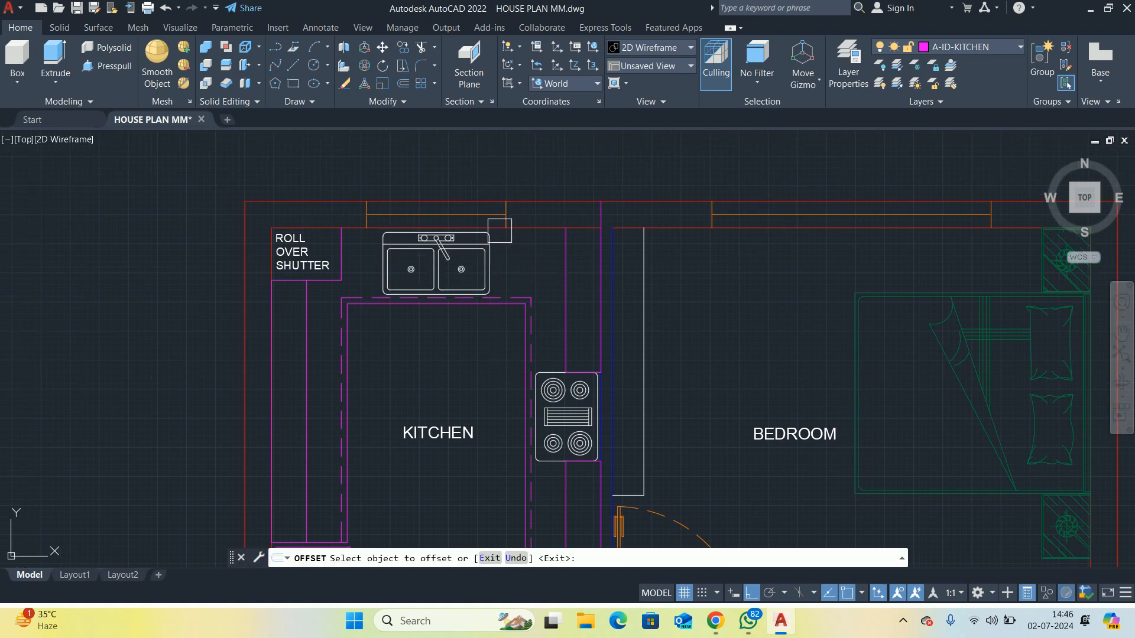
pyautogui.scroll(2, 506, 230)
pyautogui.click(534, 229)
pyautogui.click(527, 258)
pyautogui.press('Escape')
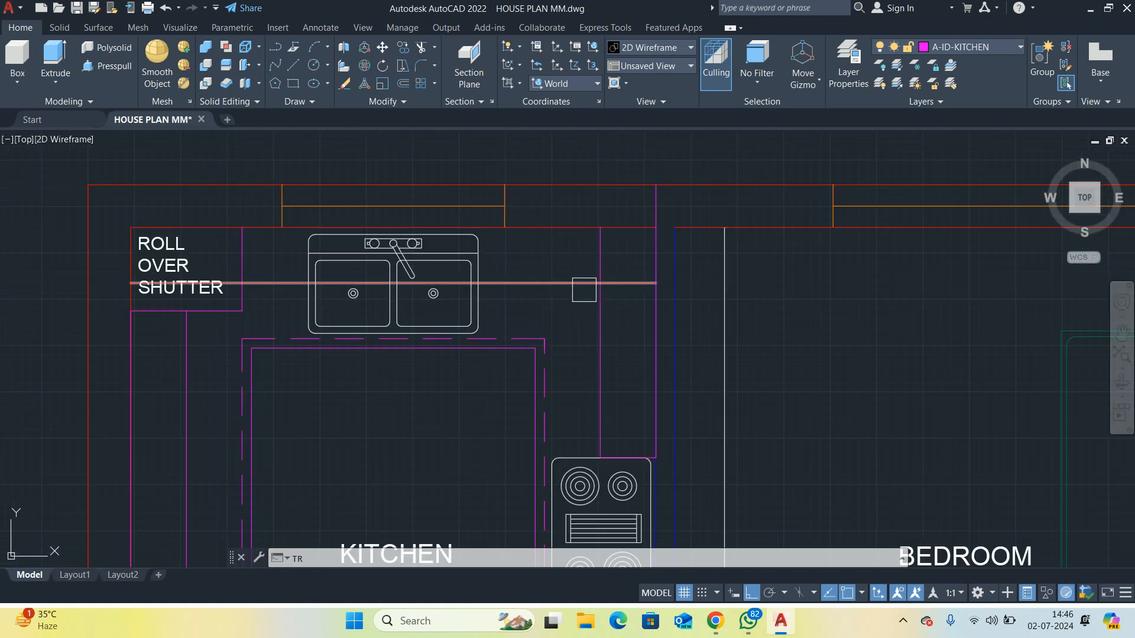
# Trim the line ends overrunning the wall and the corner beside the hob, and cut the offset line inside the roll over shutter box
pyautogui.write('tr')
pyautogui.scroll(2, 584, 290)
pyautogui.press('Return')
pyautogui.scroll(-3, 689, 169)
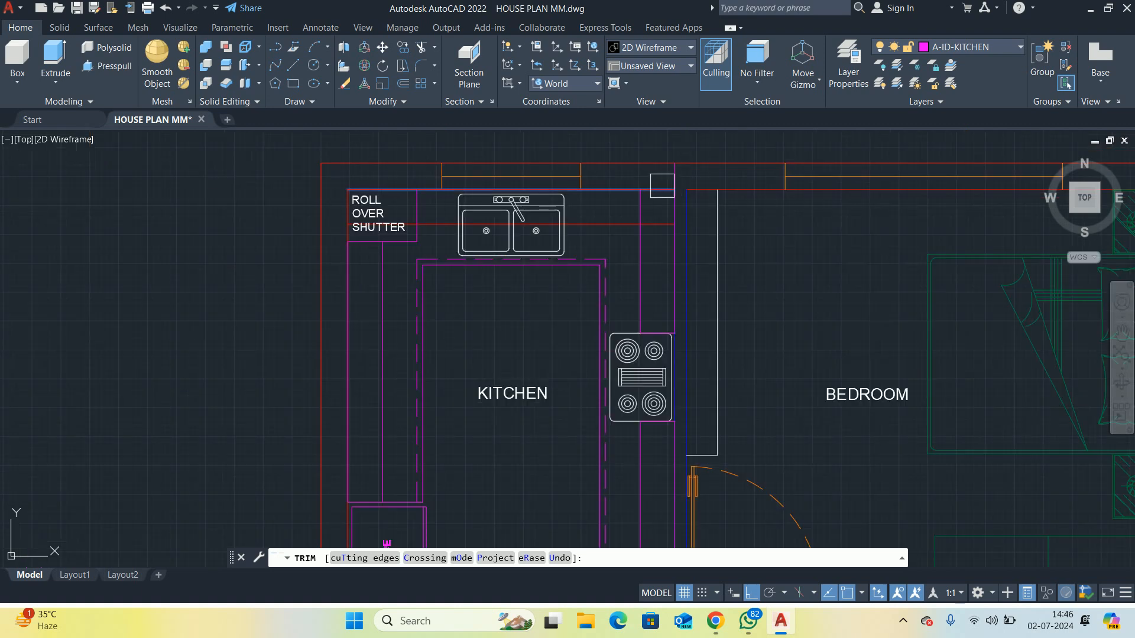
pyautogui.scroll(2, 671, 175)
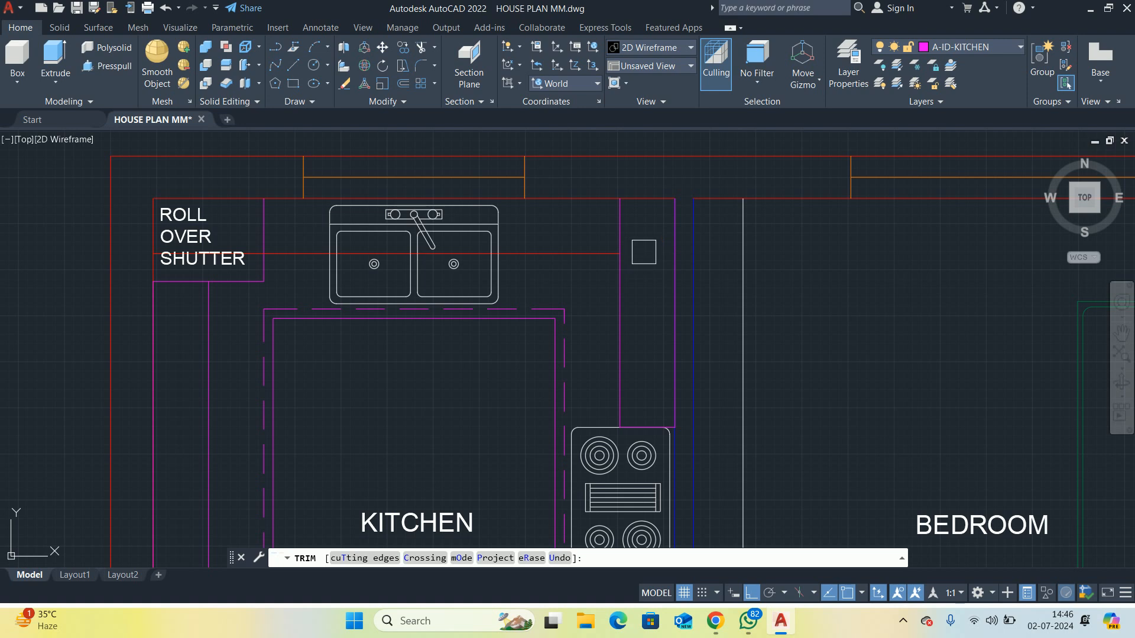
pyautogui.scroll(5, 118, 263)
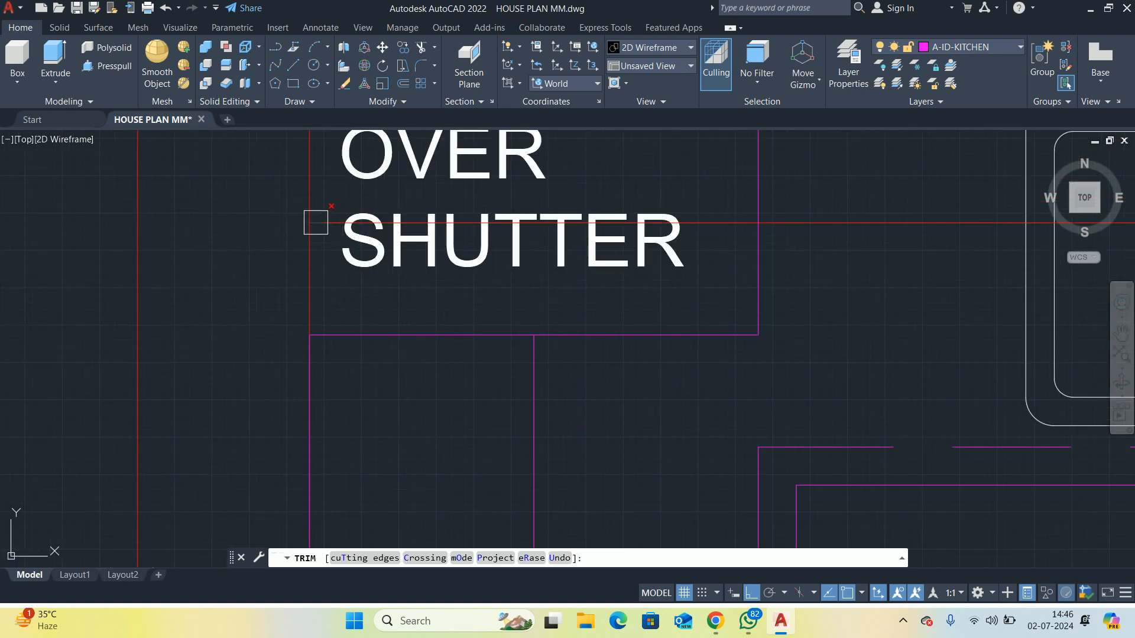
pyautogui.scroll(-4, 100, 258)
pyautogui.scroll(5, 211, 253)
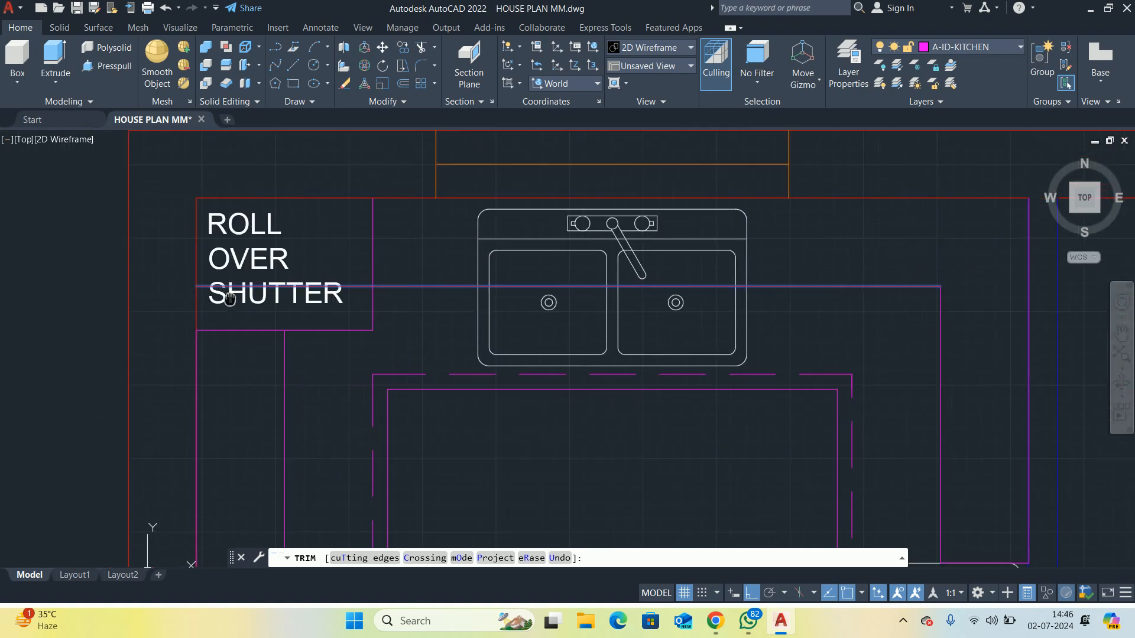
pyautogui.click(200, 261)
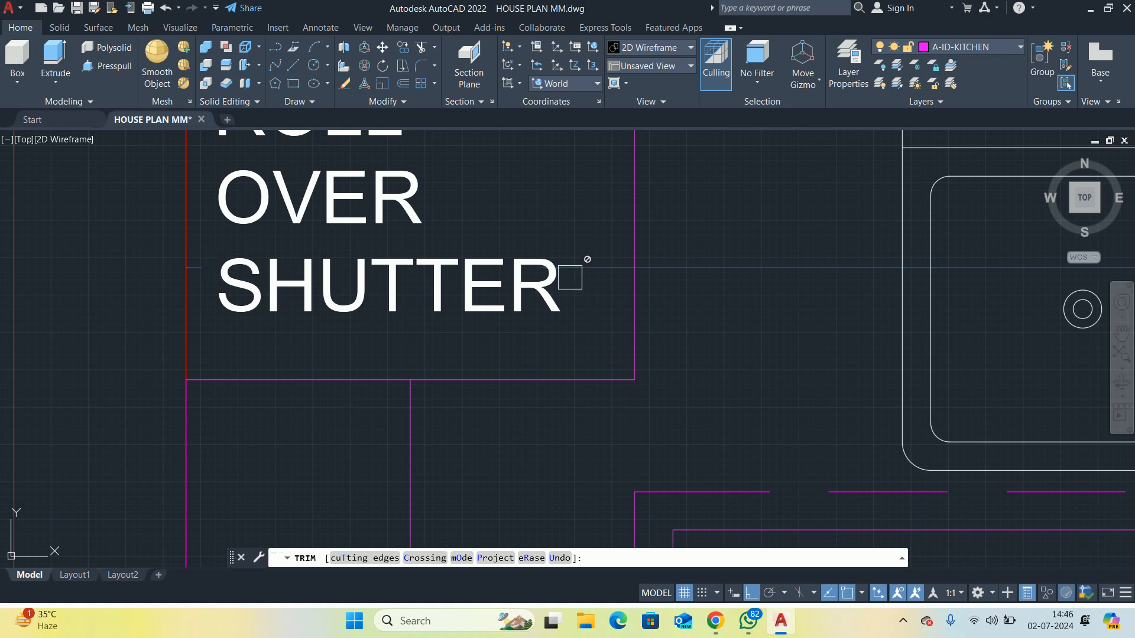
pyautogui.moveTo(608, 269); pyautogui.dragTo(714, 324, button='middle')
pyautogui.scroll(-1, 715, 324)
pyautogui.press('Escape')
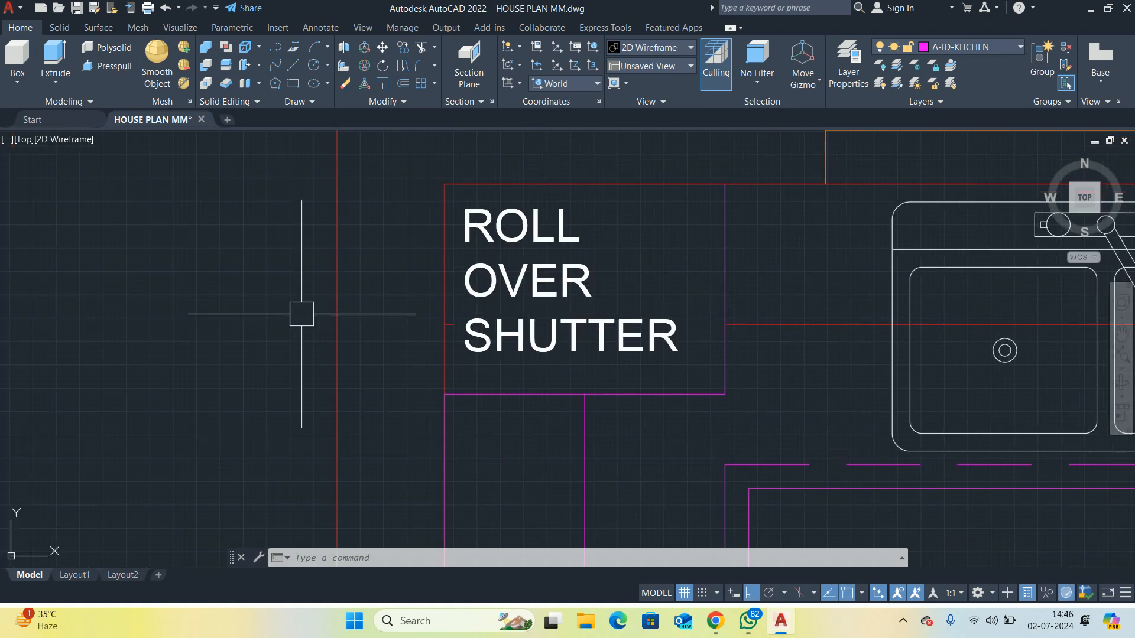
# Delete the short leftover line stub inside the roll over shutter box
pyautogui.click(360, 302)
pyautogui.click(519, 358)
pyautogui.scroll(-2, 519, 359)
pyautogui.press('Delete')
pyautogui.moveTo(695, 424); pyautogui.dragTo(558, 424, button='middle')
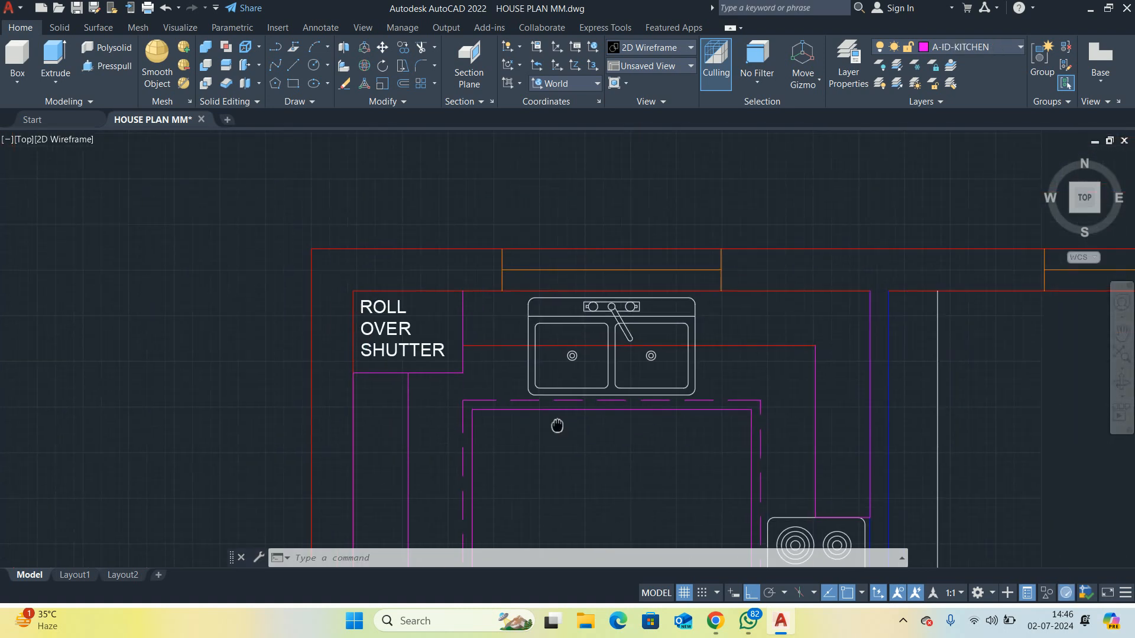
# Draw a line along the kitchen's inner window wall from the corner on the hob side to the roll over shutter box
pyautogui.moveTo(760, 339); pyautogui.dragTo(689, 342, button='middle')
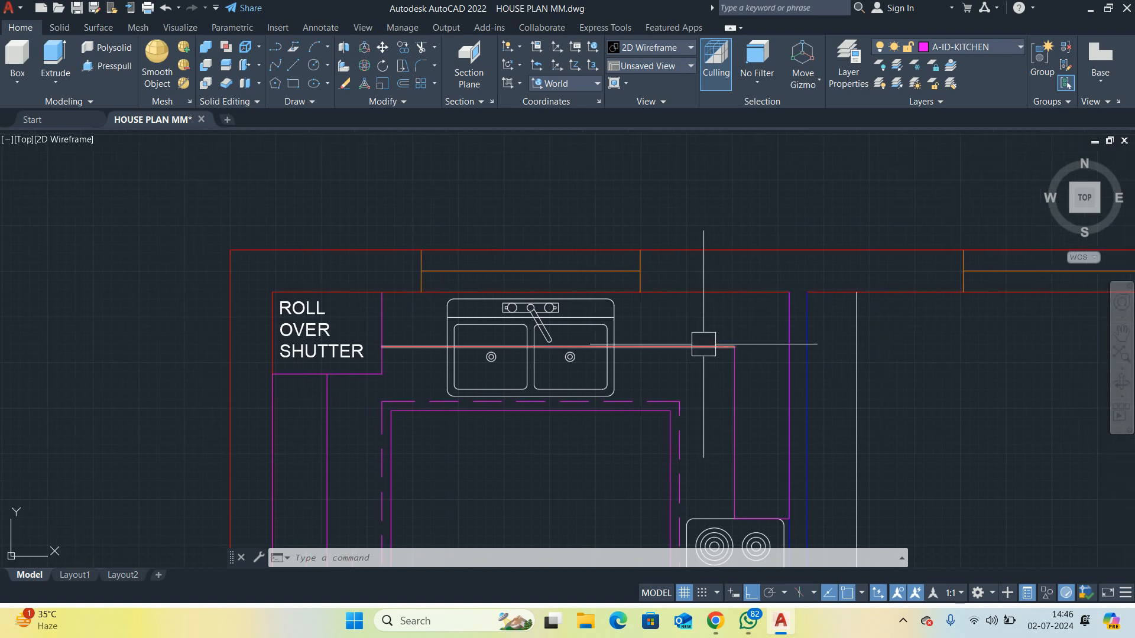
pyautogui.write('l')
pyautogui.press('space')
pyautogui.click(789, 292)
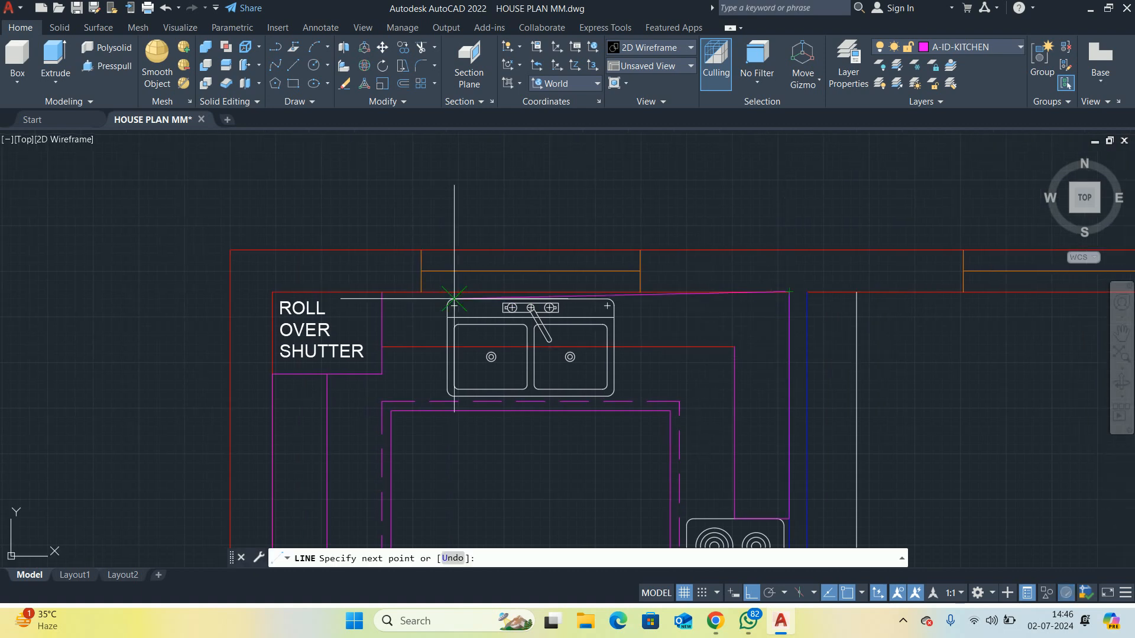
pyautogui.click(382, 292)
pyautogui.press('Escape')
# Match the red offset line crossing the sink to the properties of the new kitchen line along the wall
pyautogui.write('ma')
pyautogui.press('space')
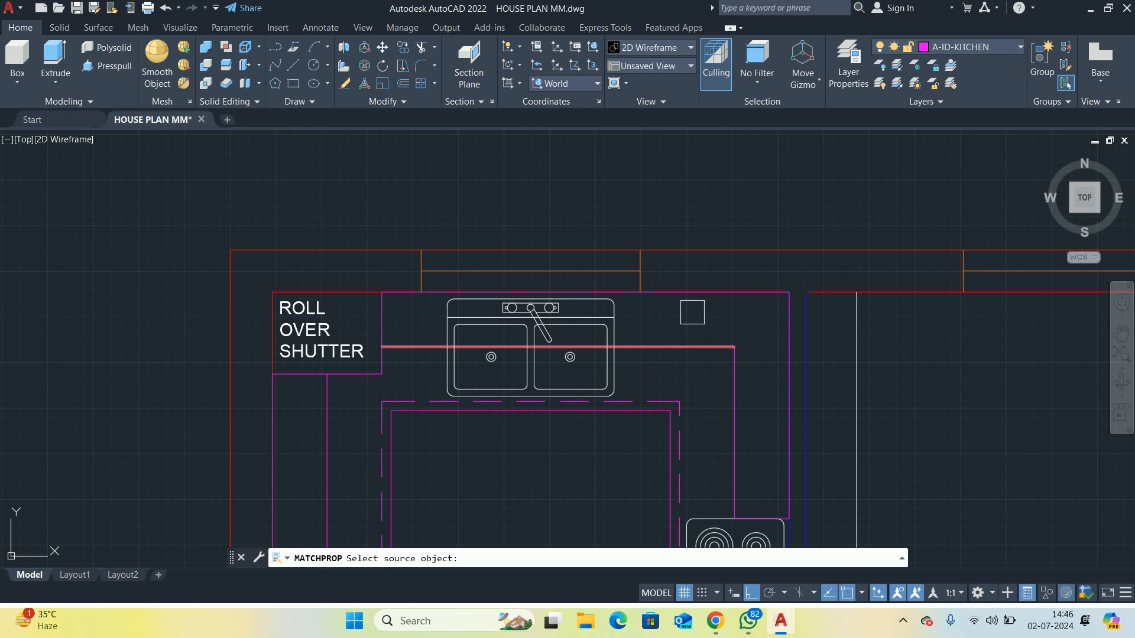
pyautogui.click(680, 292)
pyautogui.click(669, 346)
pyautogui.press('Escape')
# Draw two lines along the sink's side edges, each from the overhead unit line up to the wall
pyautogui.scroll(2, 459, 352)
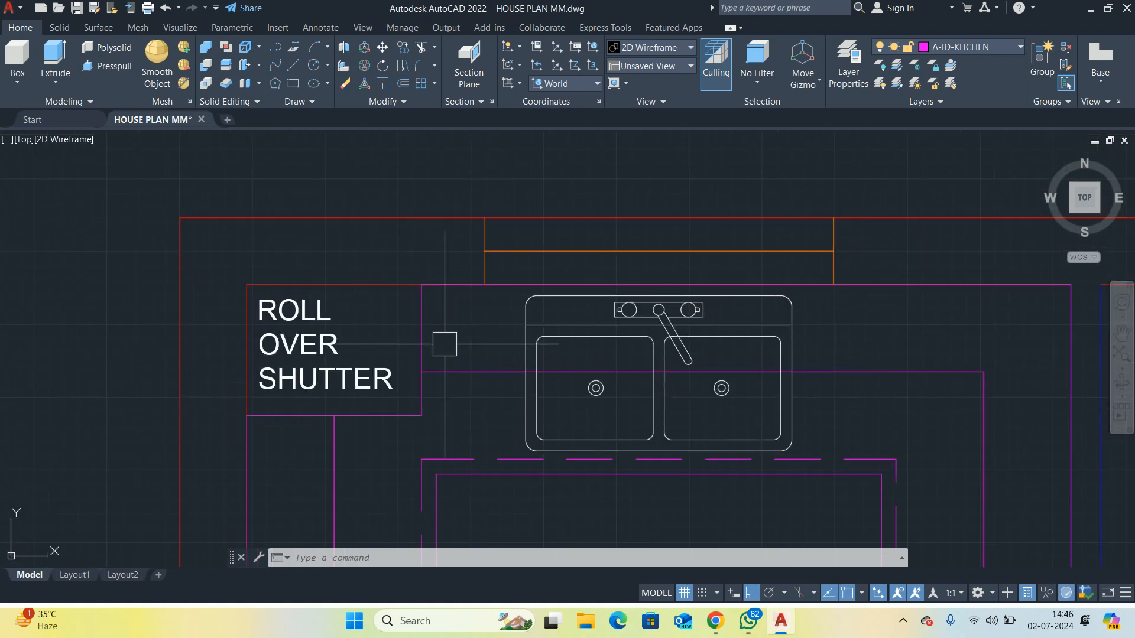
pyautogui.write('l')
pyautogui.press('space')
pyautogui.click(526, 372)
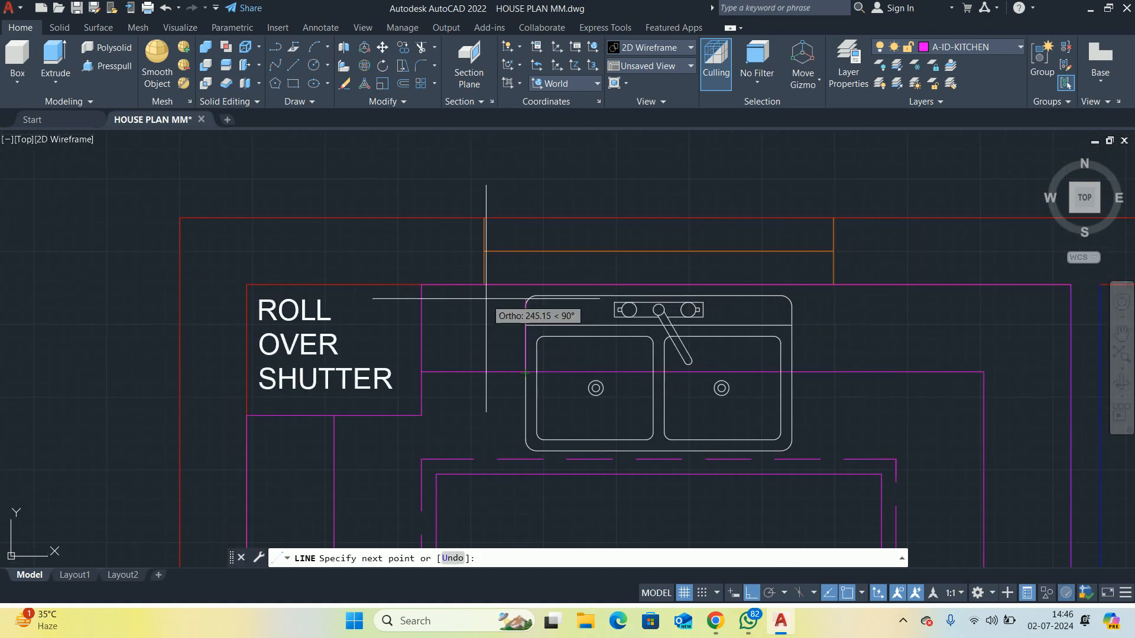
pyautogui.click(526, 285)
pyautogui.press('Escape')
pyautogui.press('space')
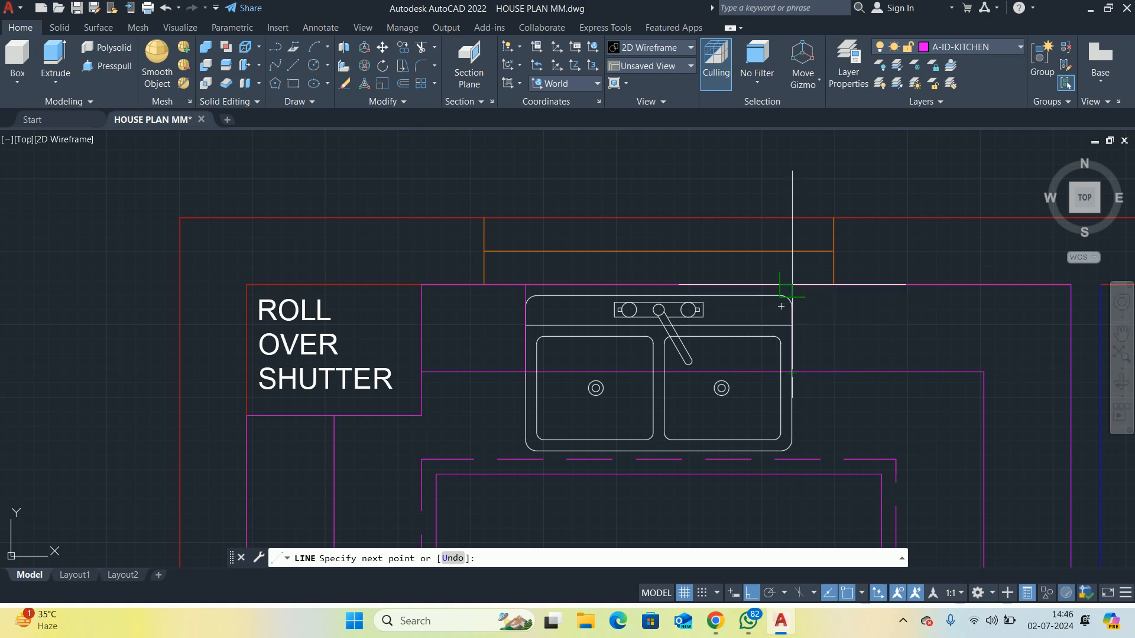
pyautogui.press('Escape')
# Trim the overhead unit line where it crosses the sink and delete the leftover piece
pyautogui.scroll(4, 608, 381)
pyautogui.write('tr')
pyautogui.press('Return')
pyautogui.scroll(4, 397, 436)
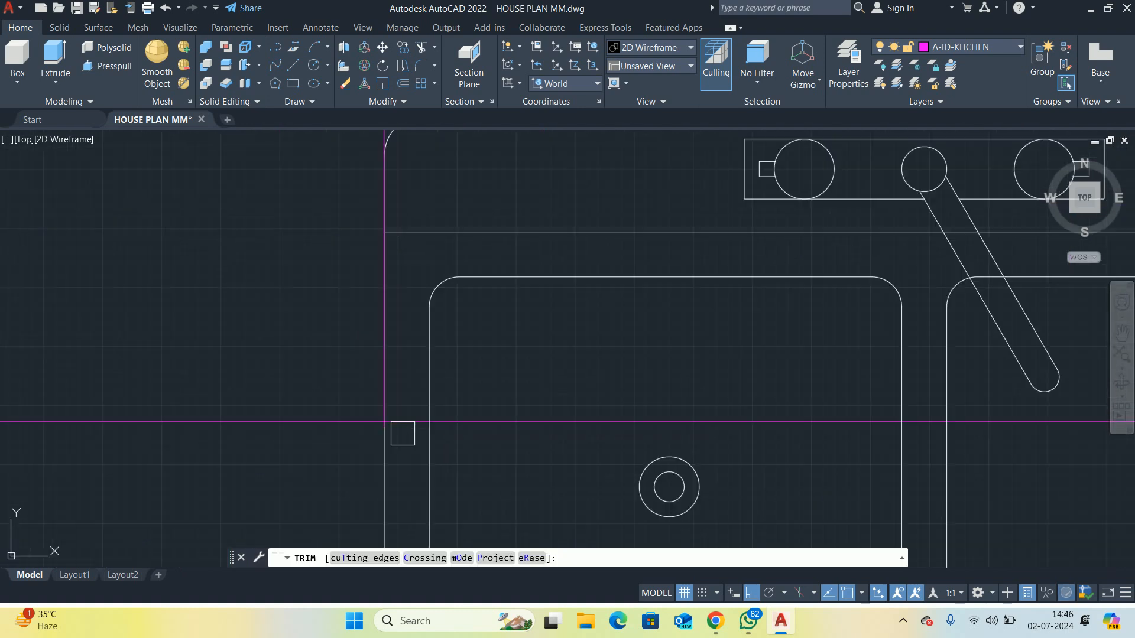
pyautogui.scroll(-4, 402, 414)
pyautogui.scroll(3, 930, 393)
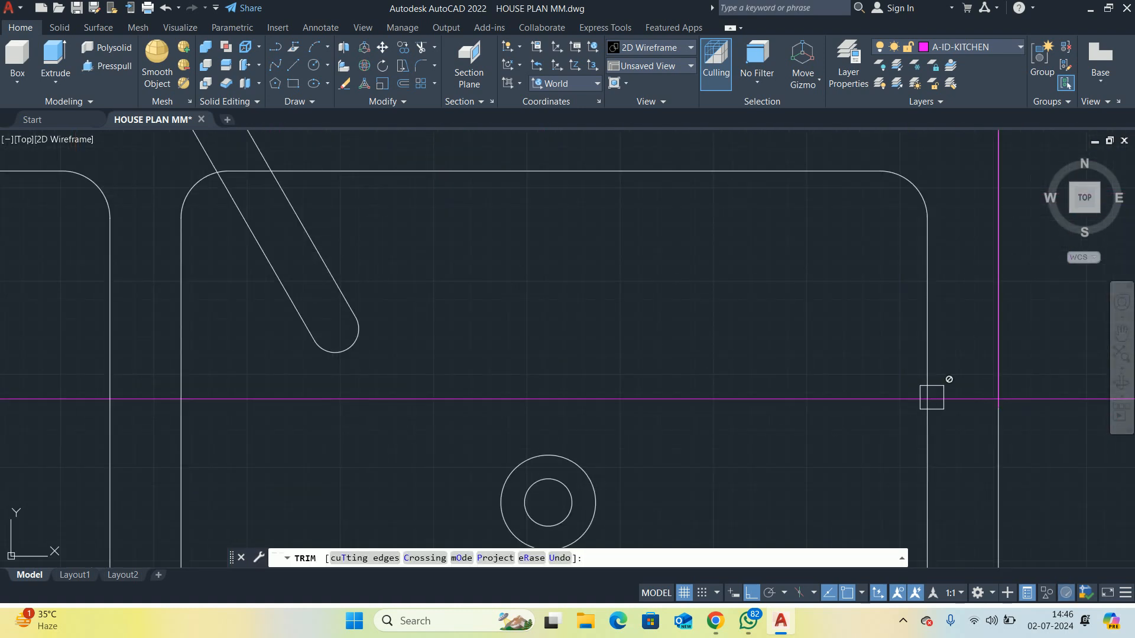
pyautogui.press('Escape')
pyautogui.scroll(-3, 910, 400)
pyautogui.click(791, 404)
pyautogui.scroll(-4, 791, 403)
pyautogui.press('Delete')
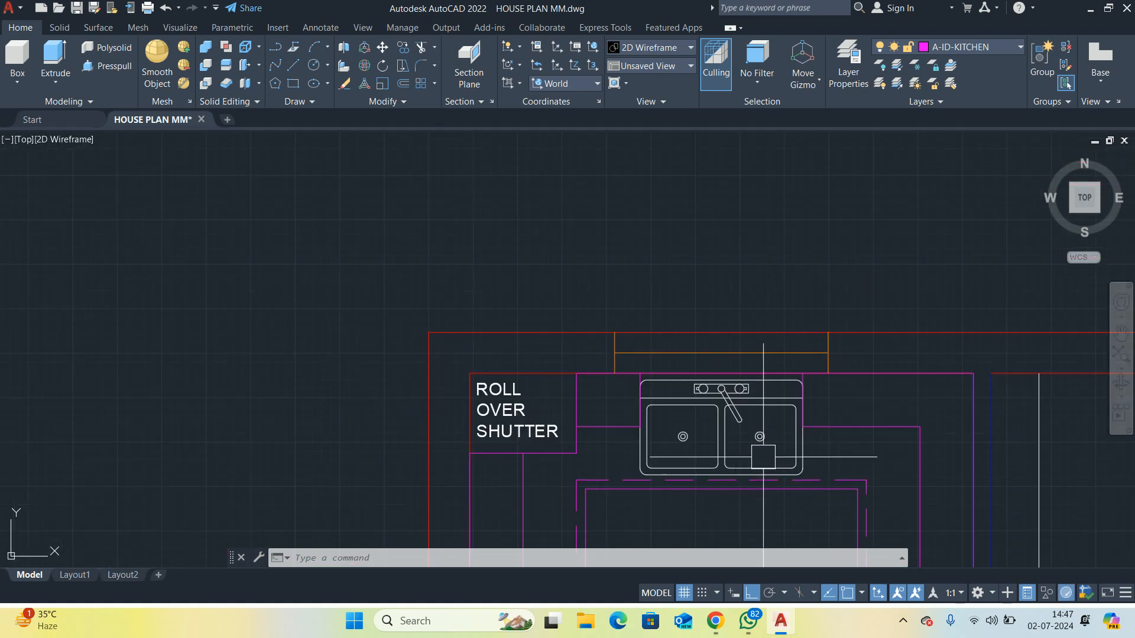
# Trim the kitchen line along the wall between the two side lines above the sink
pyautogui.scroll(5, 603, 355)
pyautogui.write('tr')
pyautogui.press('Return')
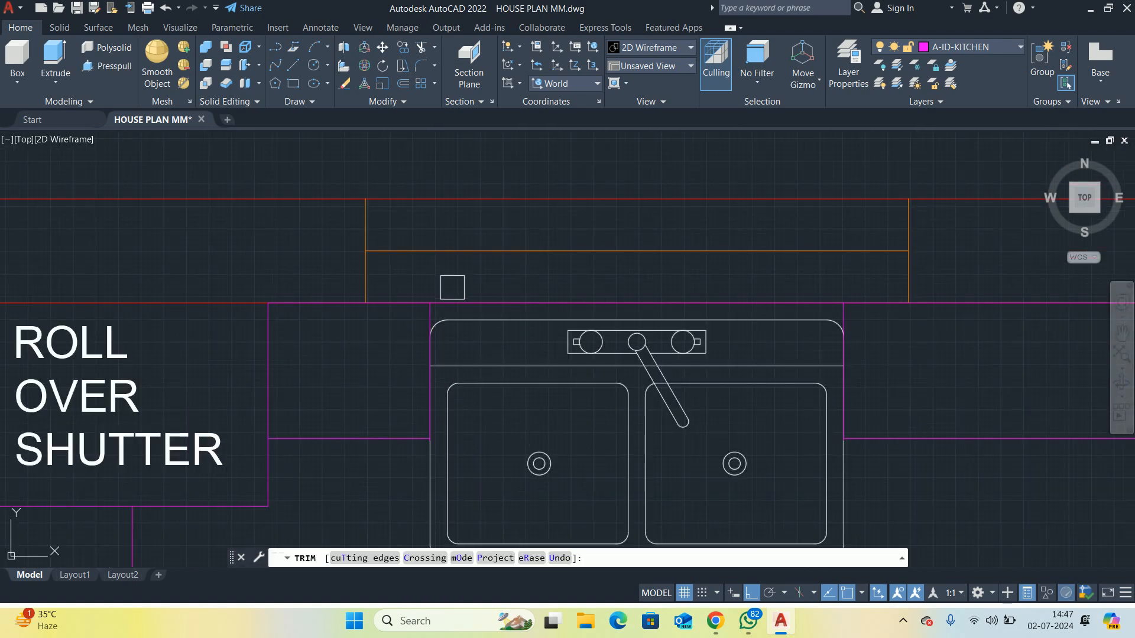
pyautogui.scroll(-5, 457, 302)
pyautogui.press('Escape')
pyautogui.scroll(-2, 652, 284)
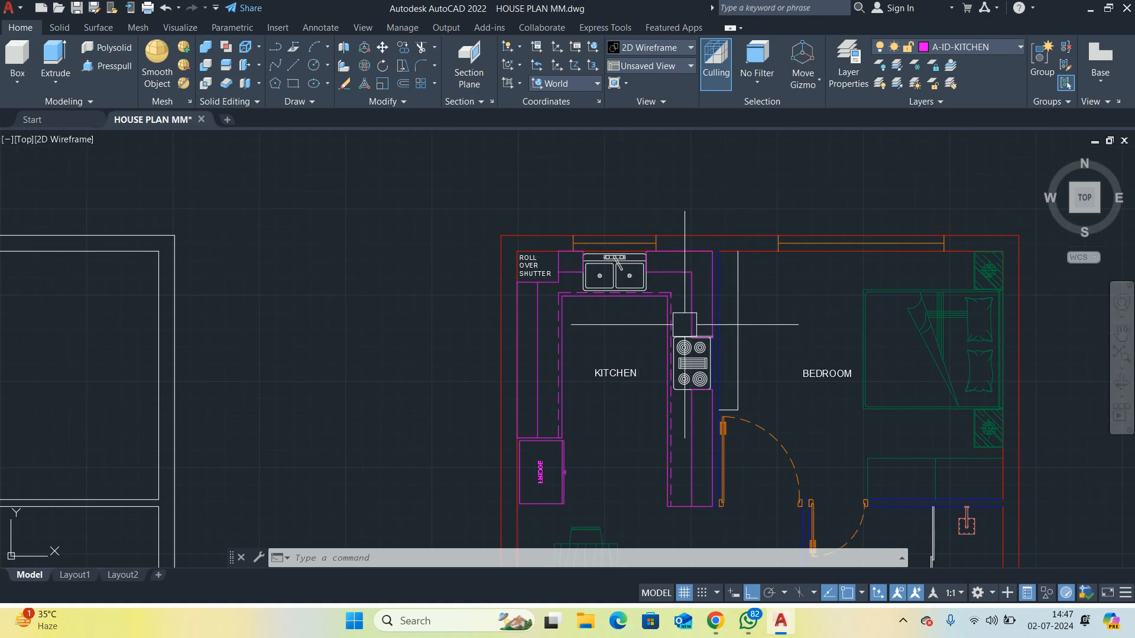
pyautogui.scroll(3, 537, 290)
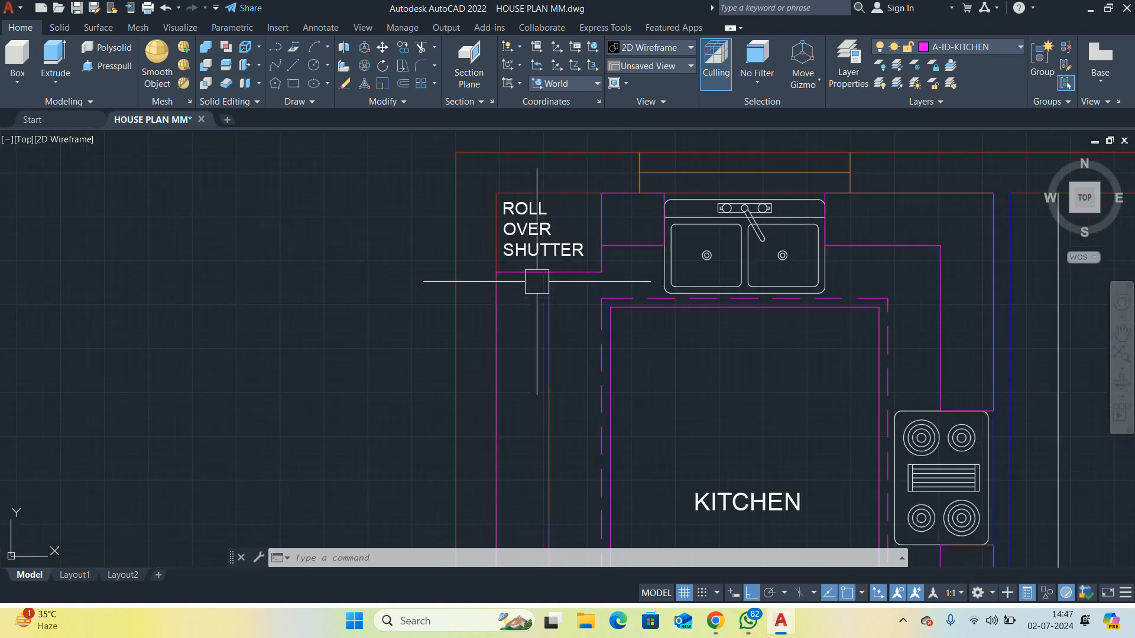
pyautogui.moveTo(537, 279); pyautogui.dragTo(585, 275, button='middle')
pyautogui.scroll(-4, 582, 271)
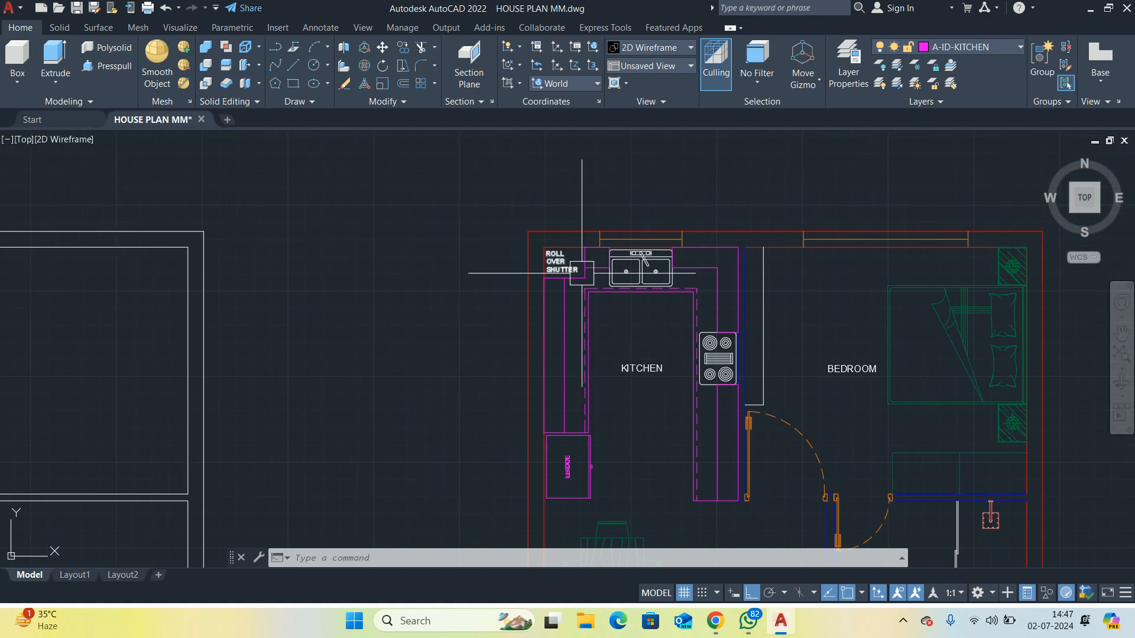
pyautogui.moveTo(553, 381); pyautogui.dragTo(448, 362, button='middle')
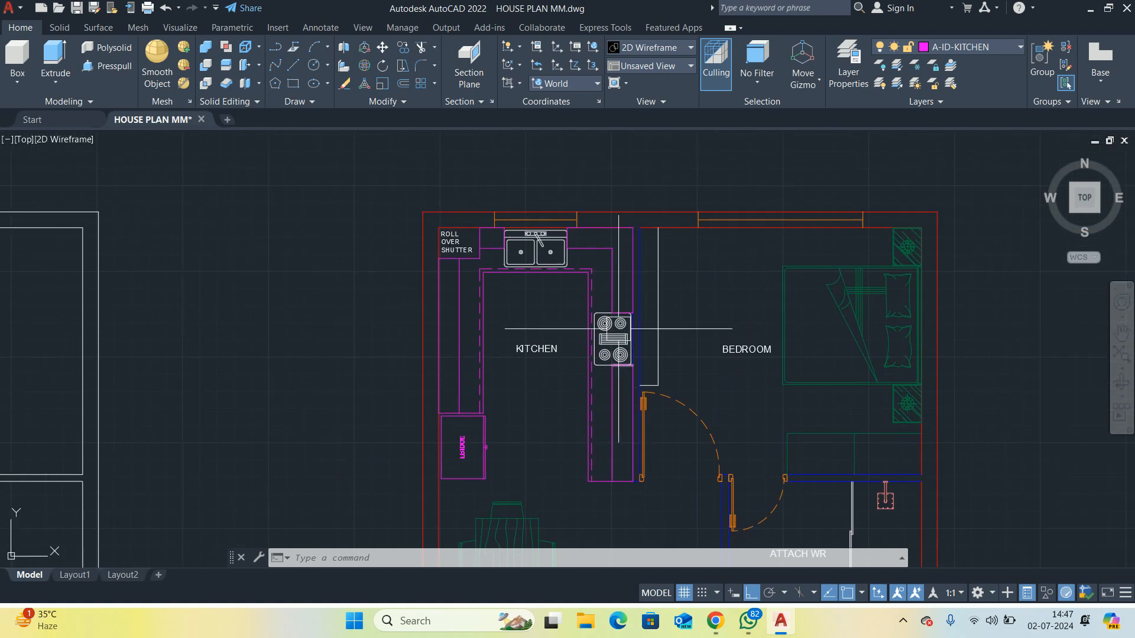
pyautogui.press('Escape')
pyautogui.press('Escape')
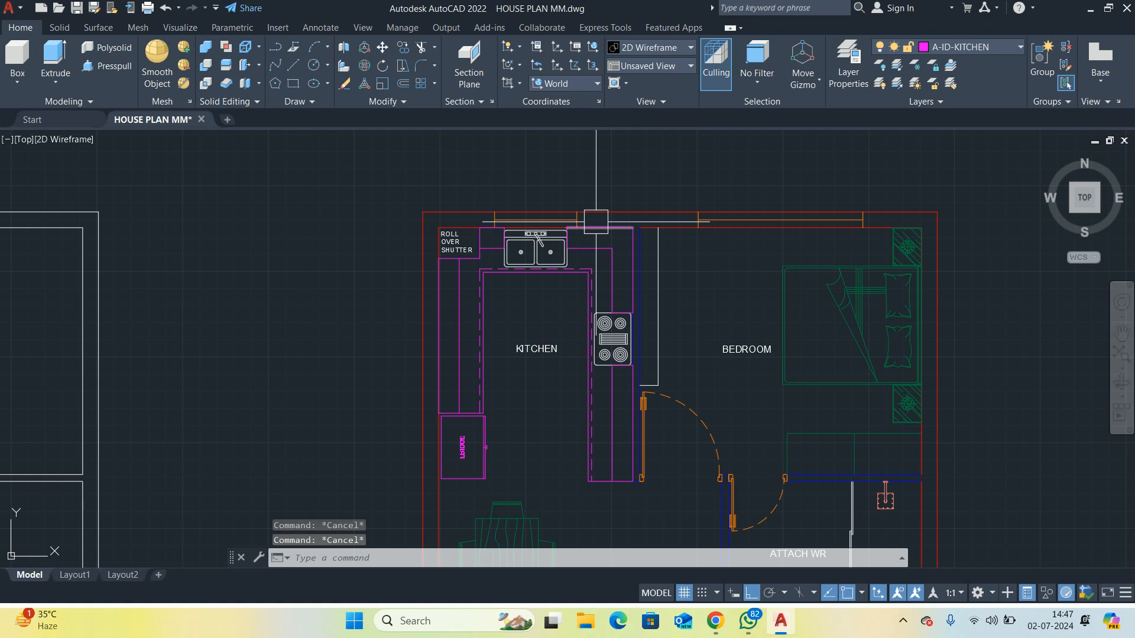
pyautogui.press('Escape')
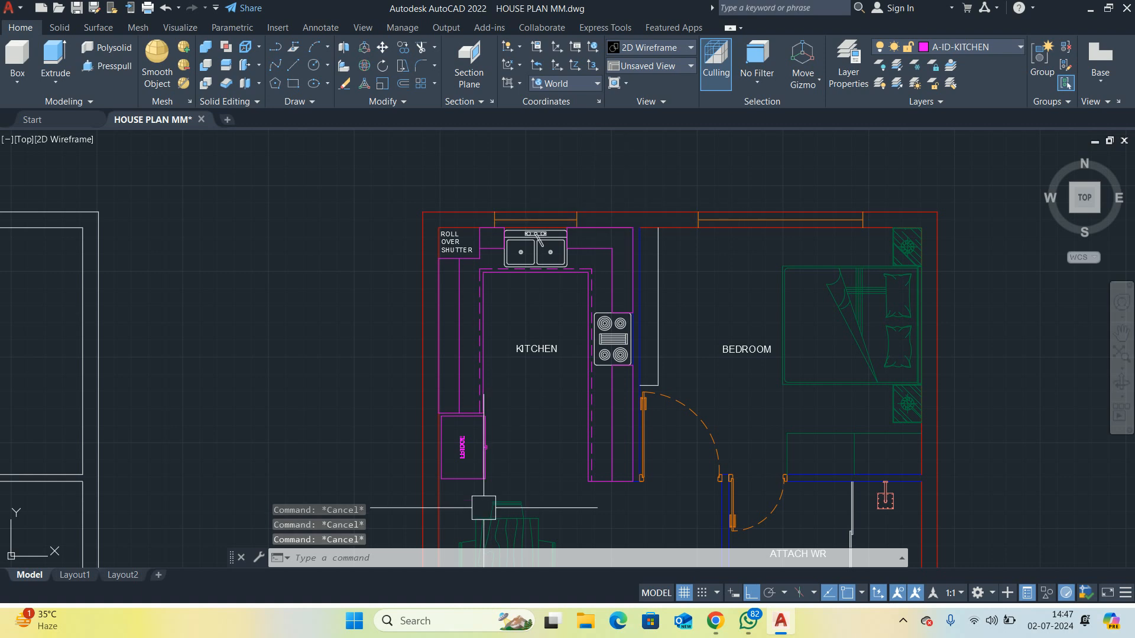
# Move the dining table with its chairs slightly straight down, away from the kitchen and toward the sofa
pyautogui.scroll(-3, 463, 385)
pyautogui.moveTo(551, 316); pyautogui.dragTo(535, 238, button='middle')
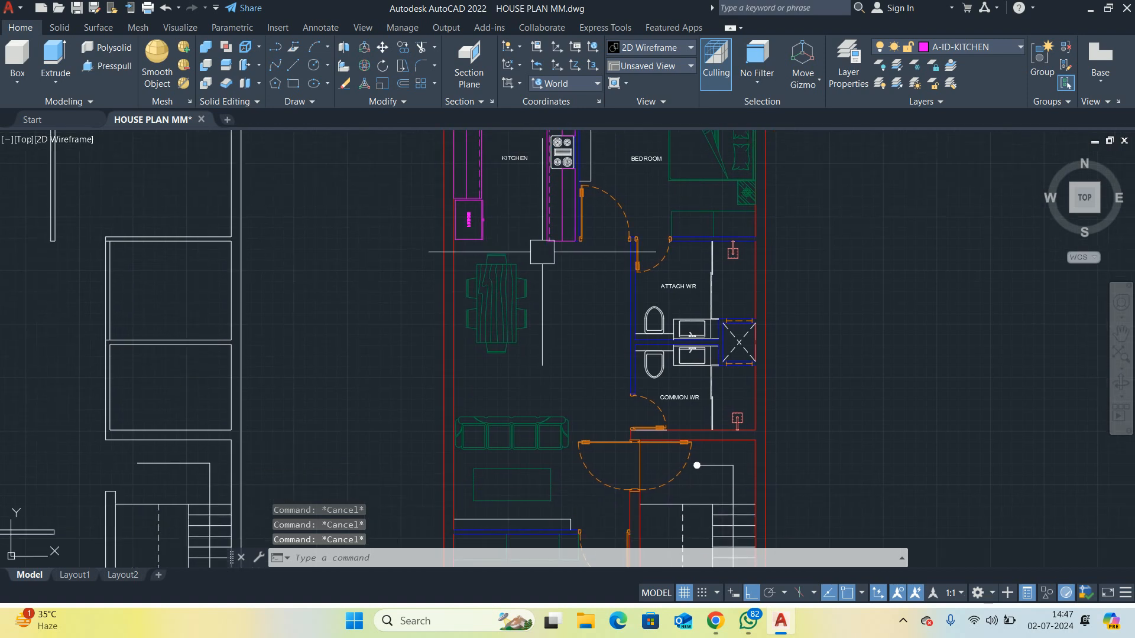
pyautogui.write('M')
pyautogui.press('Return')
pyautogui.click(541, 333)
pyautogui.press('Return')
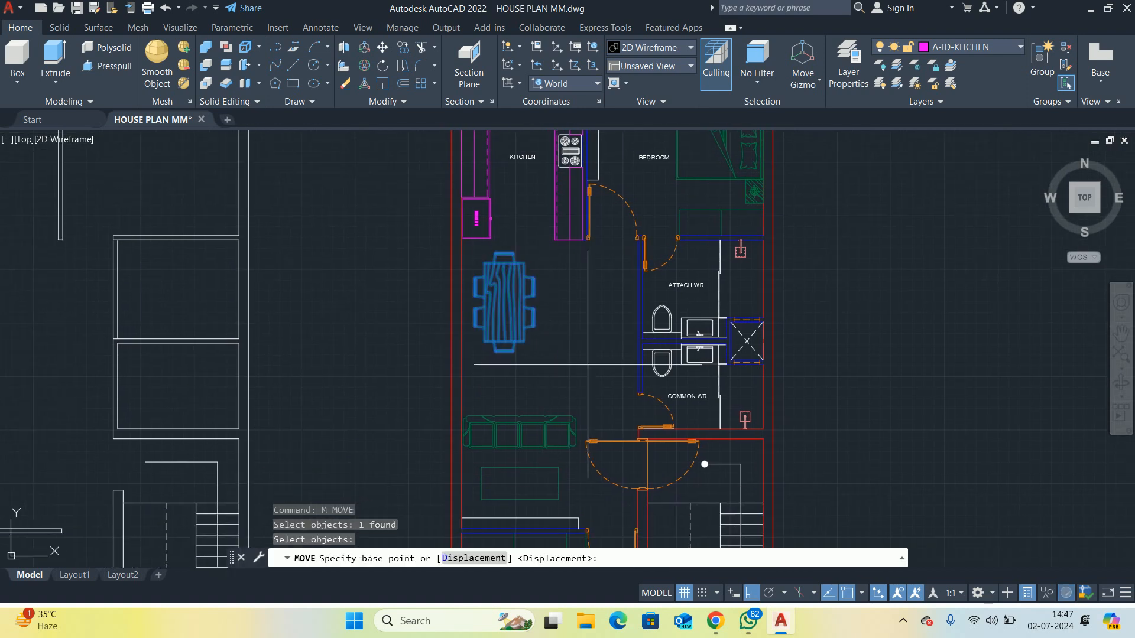
pyautogui.click(588, 366)
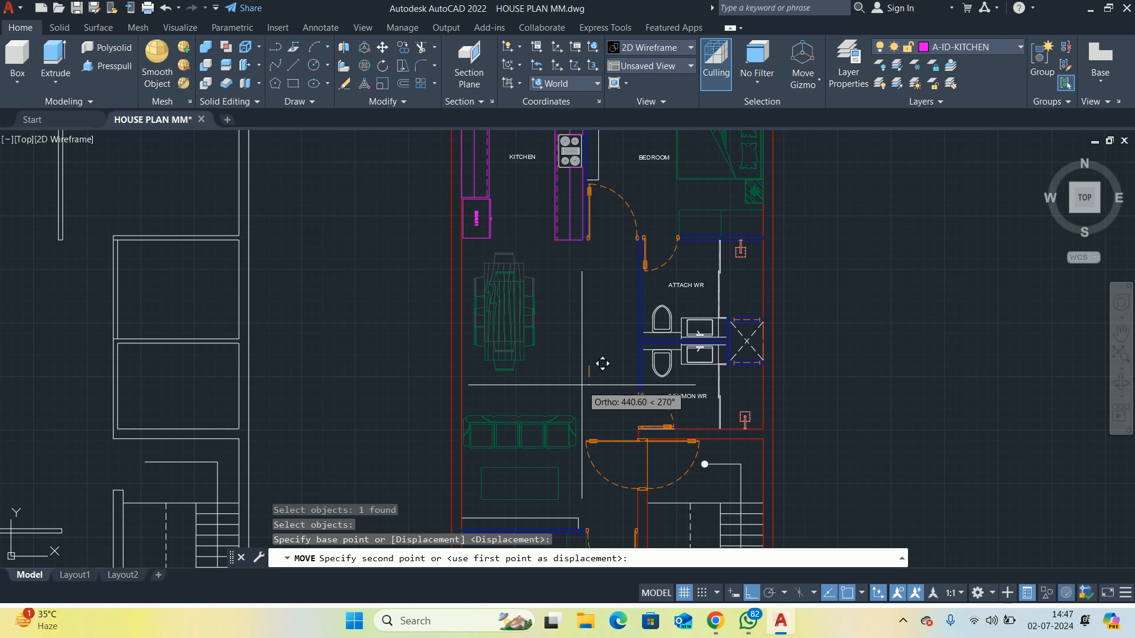
pyautogui.press('Return')
pyautogui.press('Escape')
pyautogui.press('Escape')
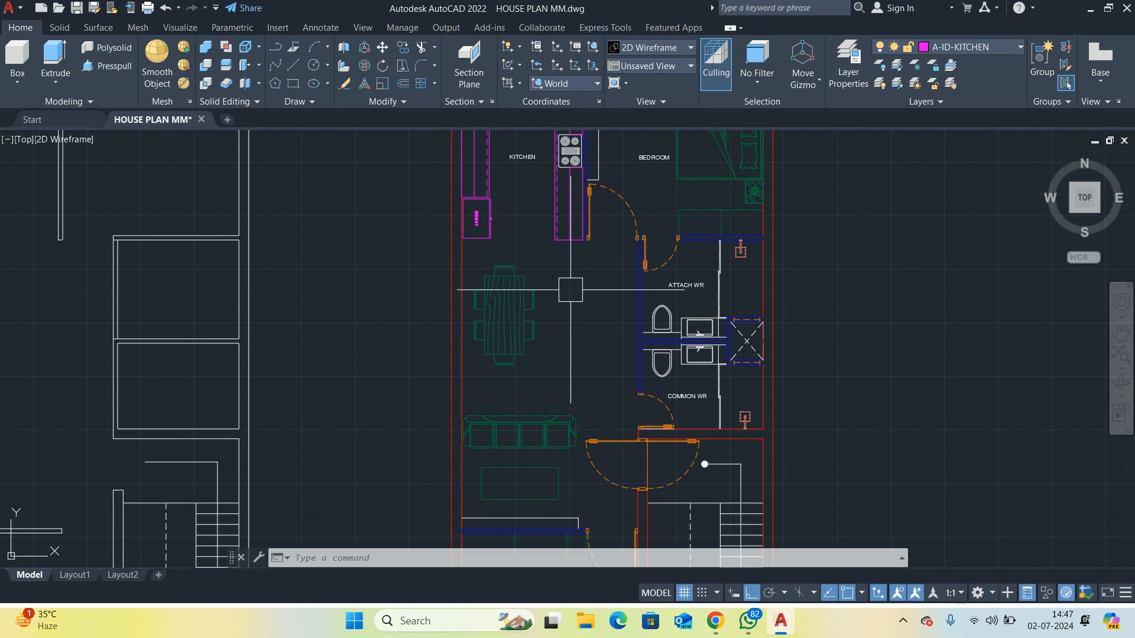
pyautogui.press('Escape')
pyautogui.press('Escape')
pyautogui.press('Escape')
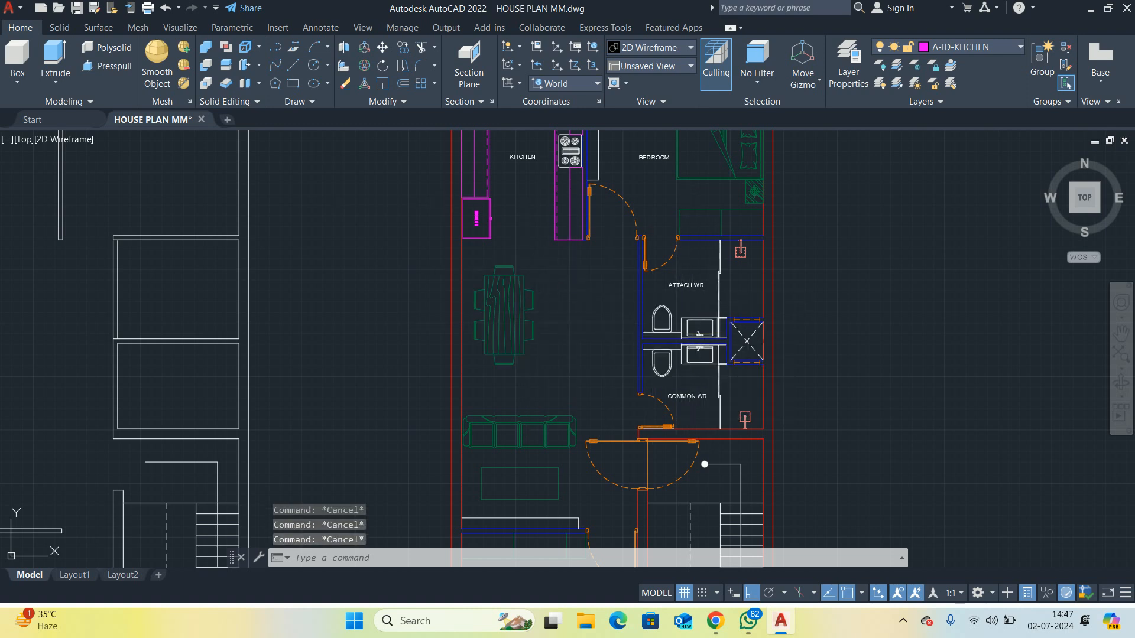
pyautogui.scroll(3, 679, 322)
pyautogui.scroll(-5, 680, 323)
pyautogui.scroll(3, 685, 303)
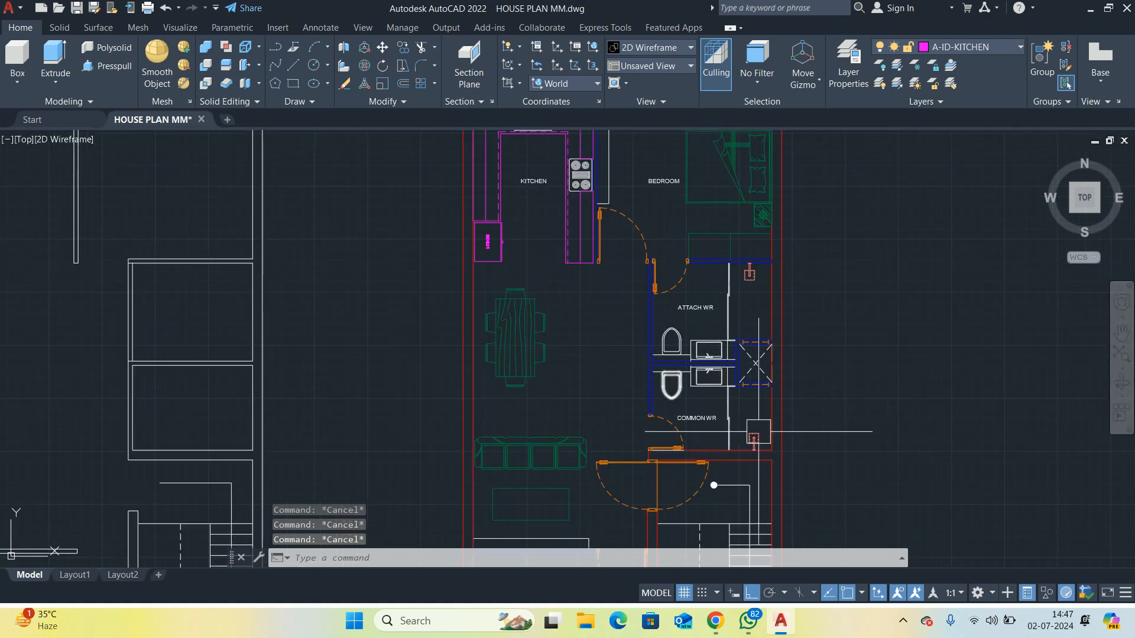
pyautogui.moveTo(727, 395); pyautogui.dragTo(714, 419, button='middle')
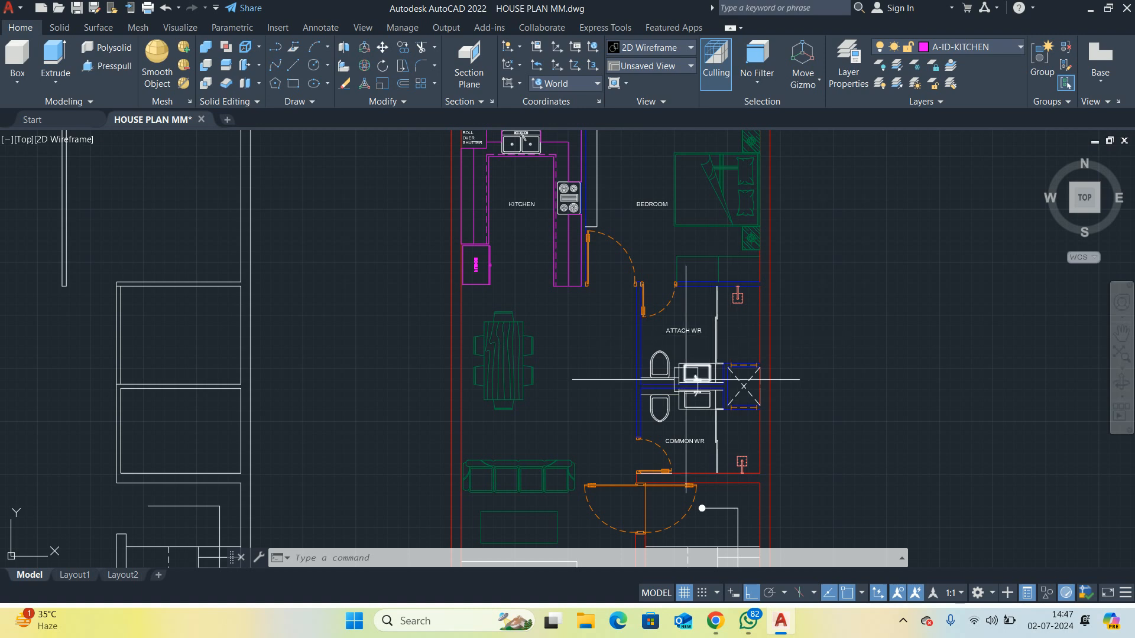
pyautogui.write('s')
pyautogui.press('Return')
pyautogui.scroll(4, 731, 418)
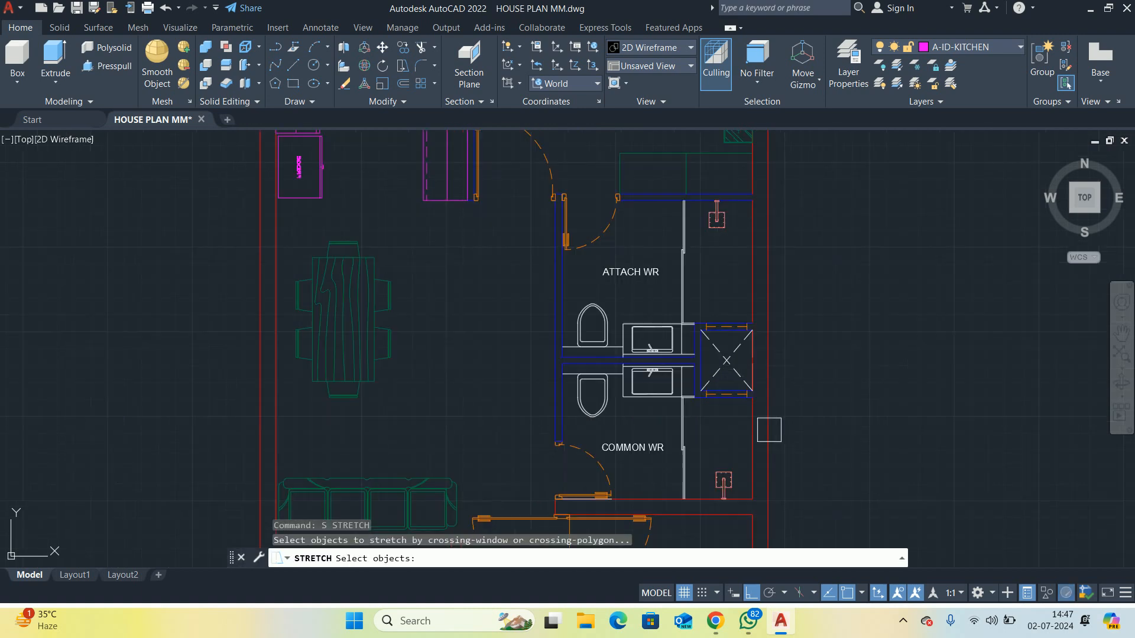
pyautogui.scroll(-2, 721, 377)
pyautogui.press('Escape')
pyautogui.press('Escape')
pyautogui.press('Escape')
# Delete the line piece on the outer-wall side of the crossed duct between the two washrooms
pyautogui.scroll(6, 721, 377)
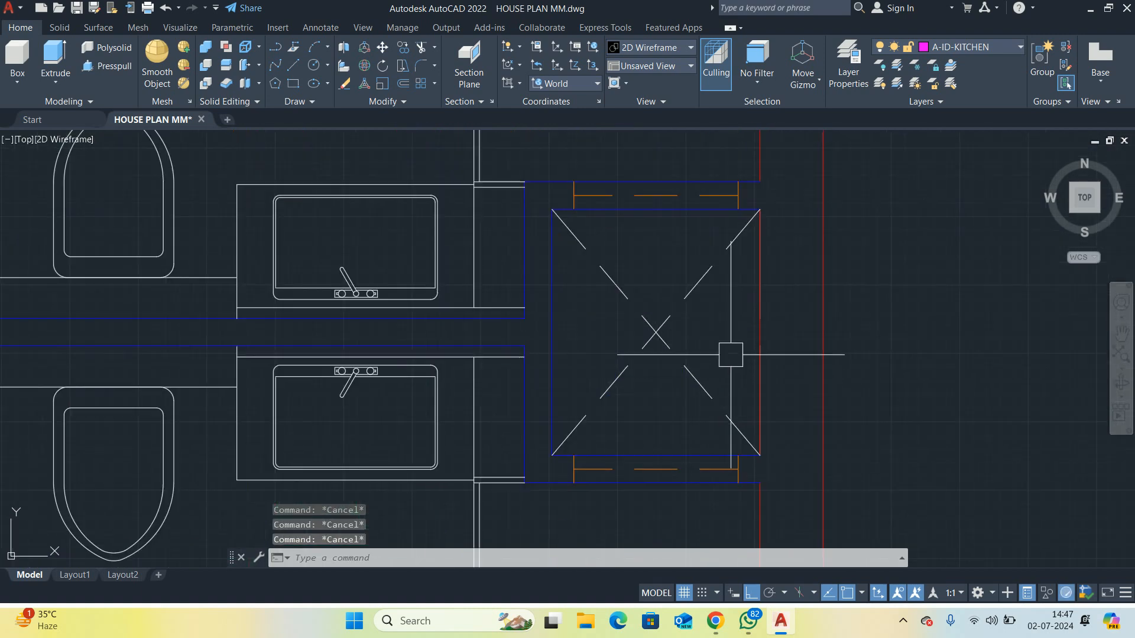
pyautogui.scroll(2, 754, 193)
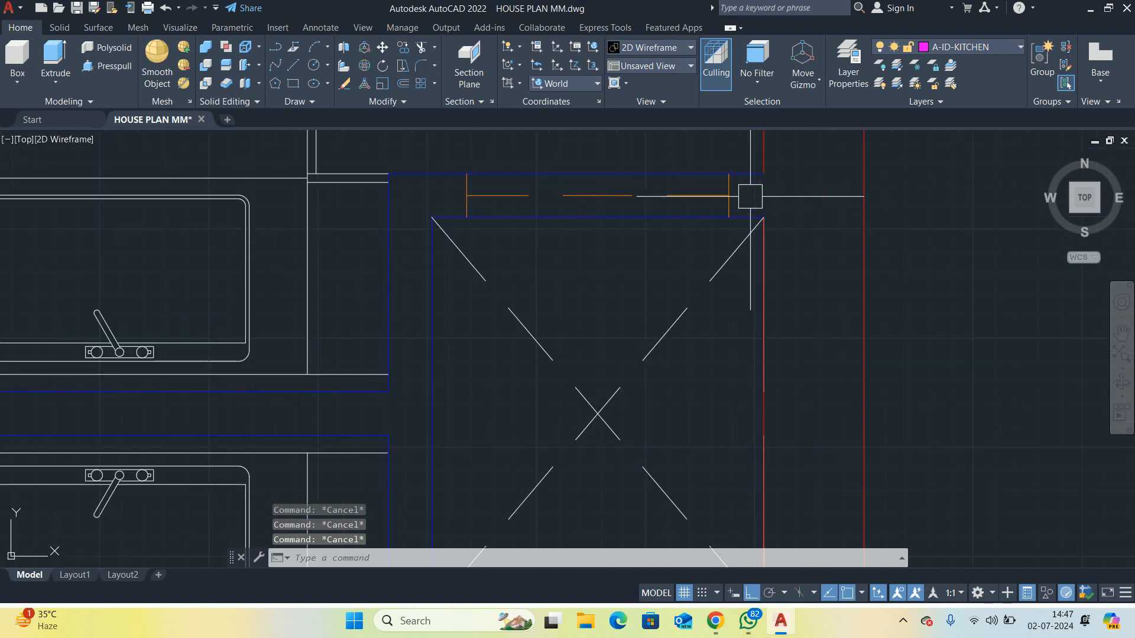
pyautogui.click(750, 195)
pyautogui.scroll(-6, 827, 525)
pyautogui.moveTo(831, 497); pyautogui.dragTo(806, 359, button='middle')
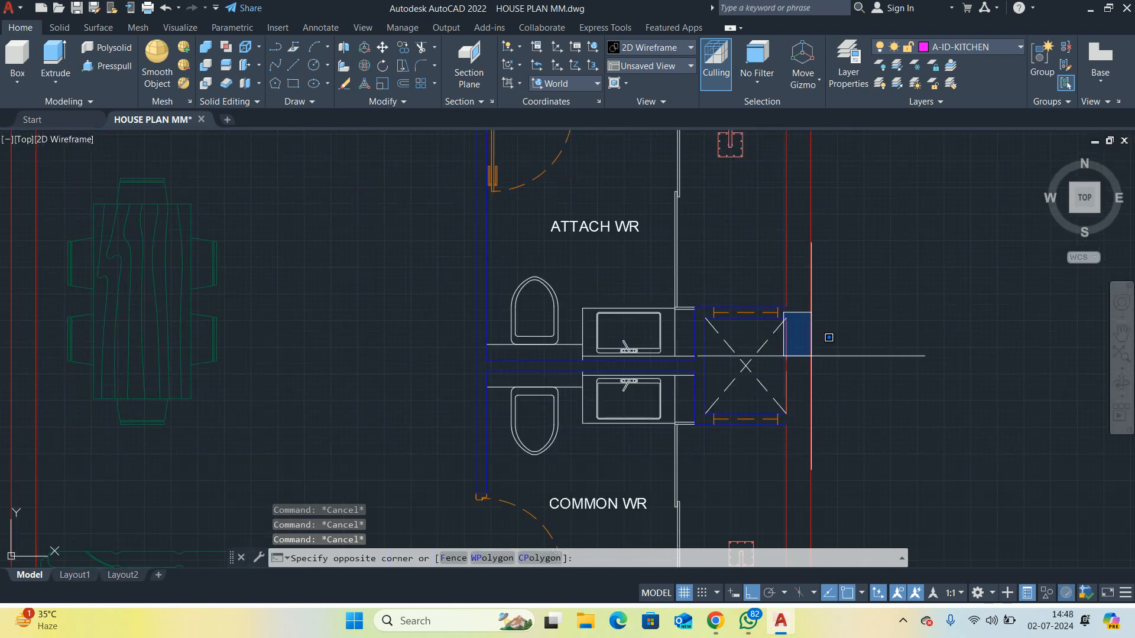
pyautogui.click(830, 408)
pyautogui.press('Delete')
pyautogui.scroll(-2, 689, 352)
pyautogui.press('Escape')
pyautogui.press('Escape')
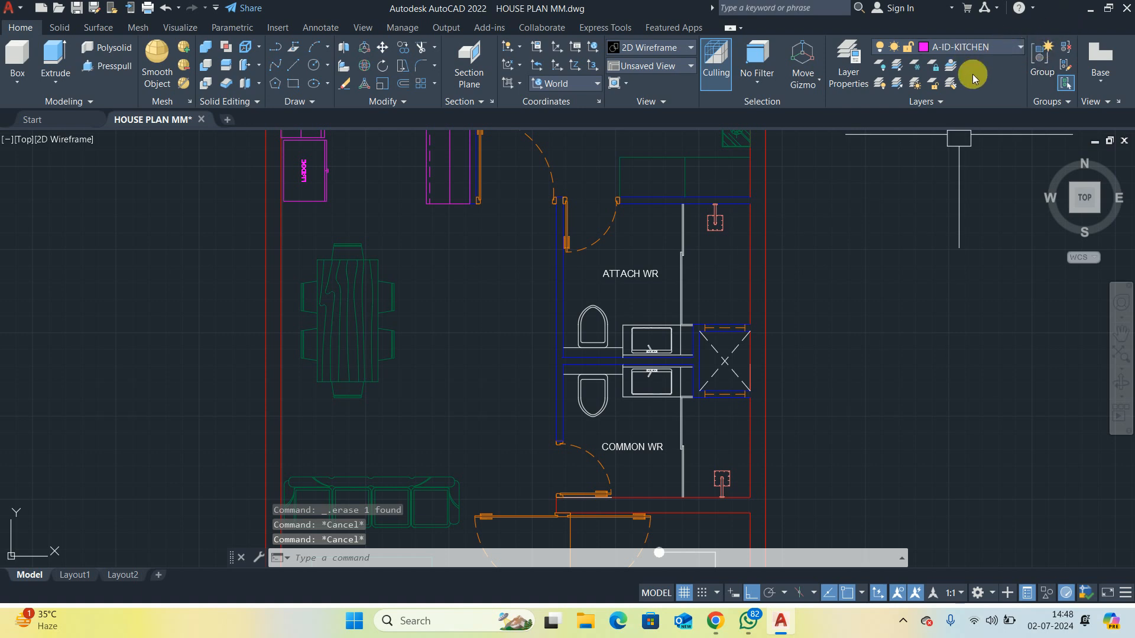
# Switch to the Drafting & Annotation workspace and quick-measure the shower area of the common WR
pyautogui.click(978, 593)
pyautogui.click(997, 464)
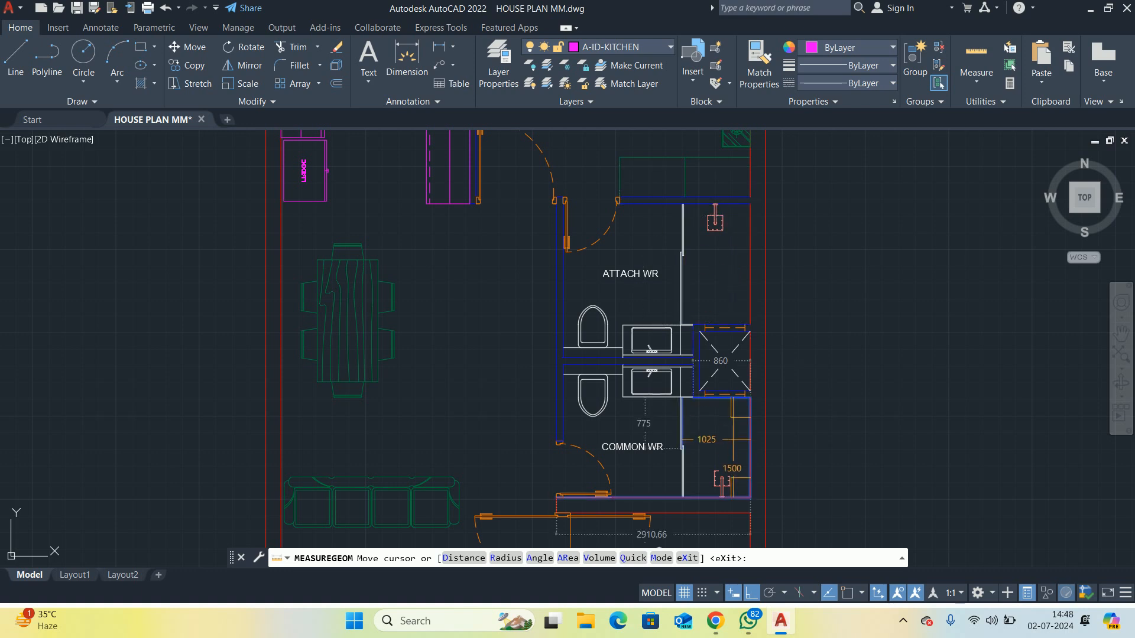
pyautogui.press('Escape')
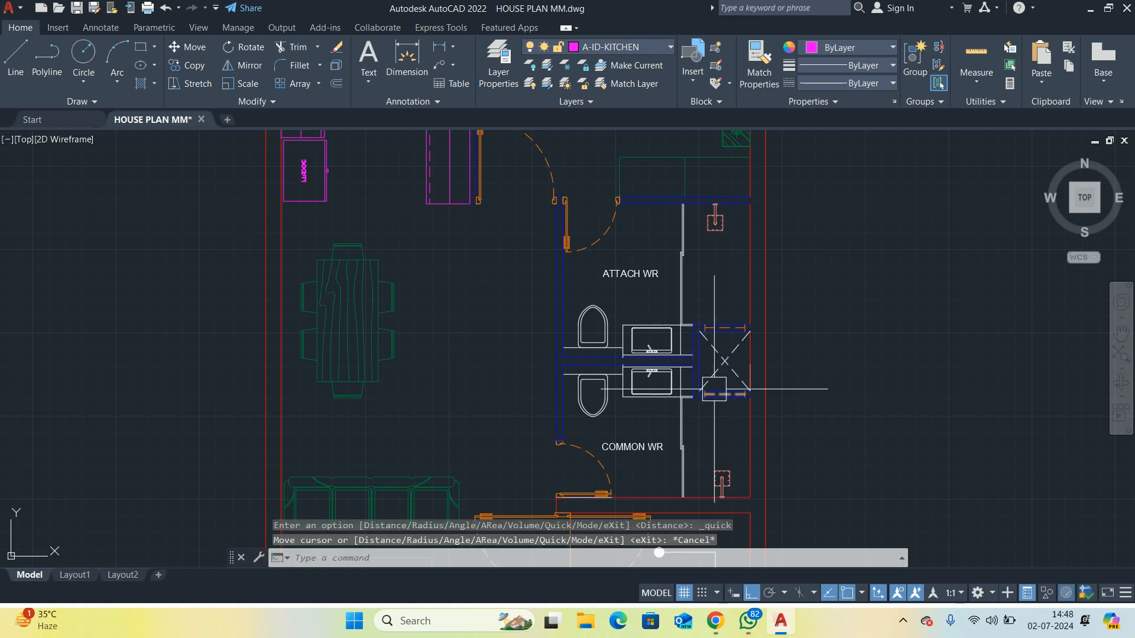
# Stretch the shared washroom wall with its toilets, basins and duct 150 up toward the attached WR
pyautogui.write('s')
pyautogui.press('Return')
pyautogui.click(836, 431)
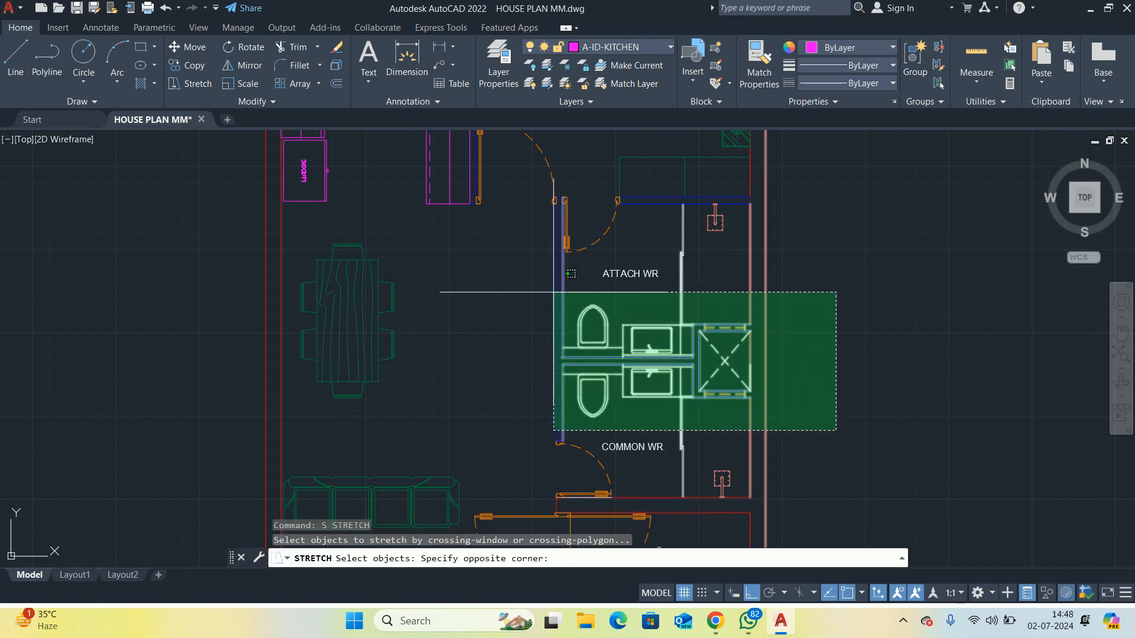
pyautogui.click(512, 319)
pyautogui.click(512, 344)
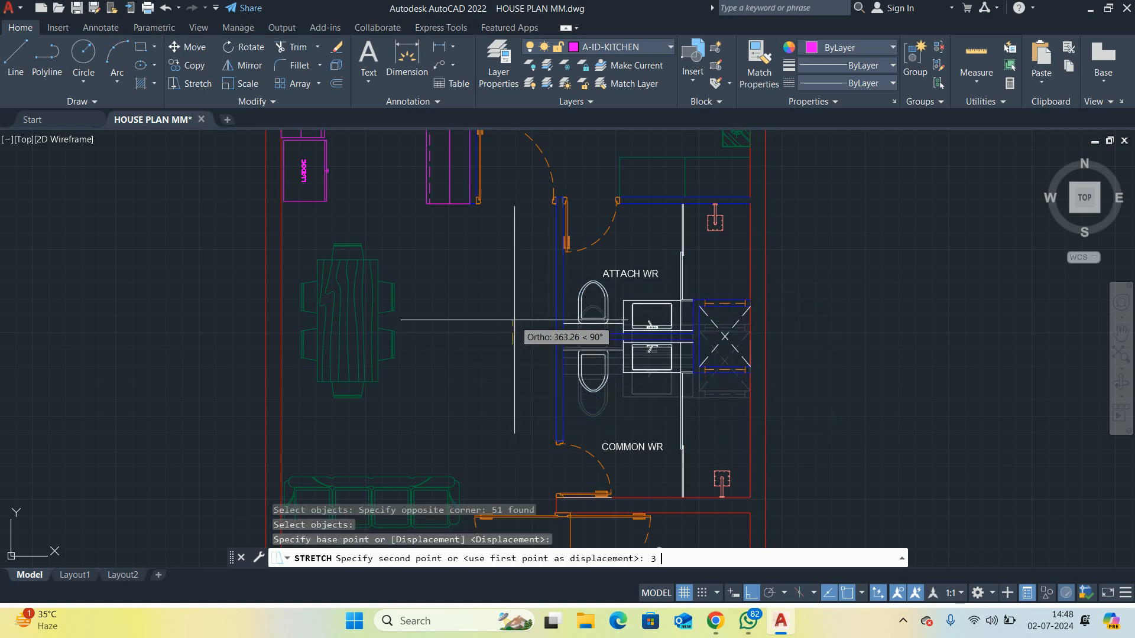
pyautogui.write('150')
pyautogui.press('Return')
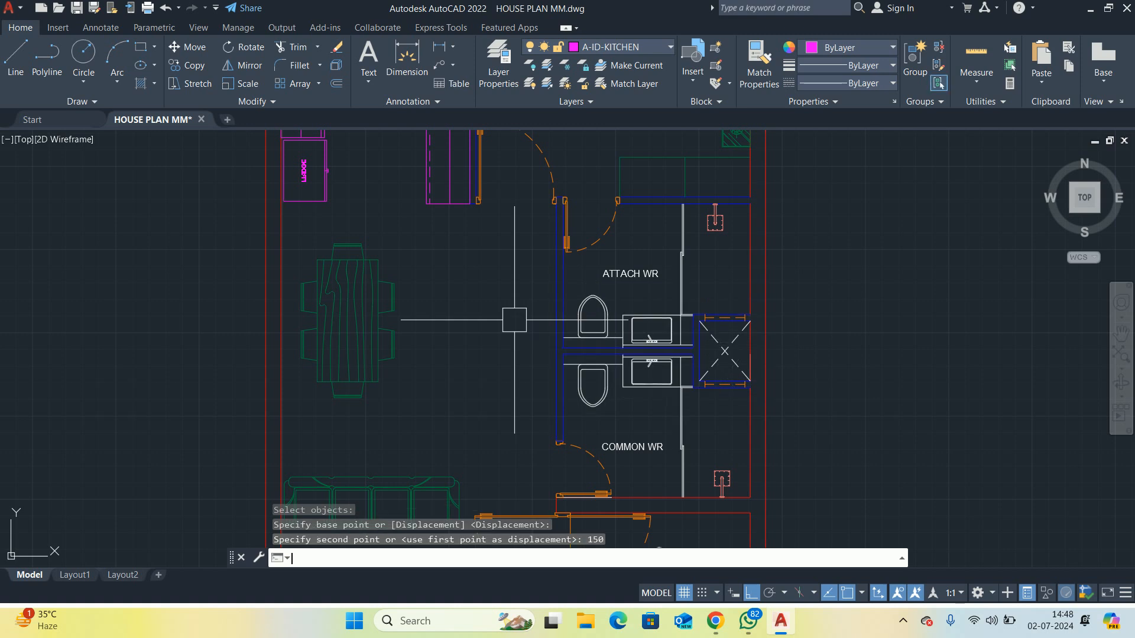
pyautogui.press('Escape')
pyautogui.press('Escape')
# Quick-measure the enlarged shower area of the common WR
pyautogui.click(976, 59)
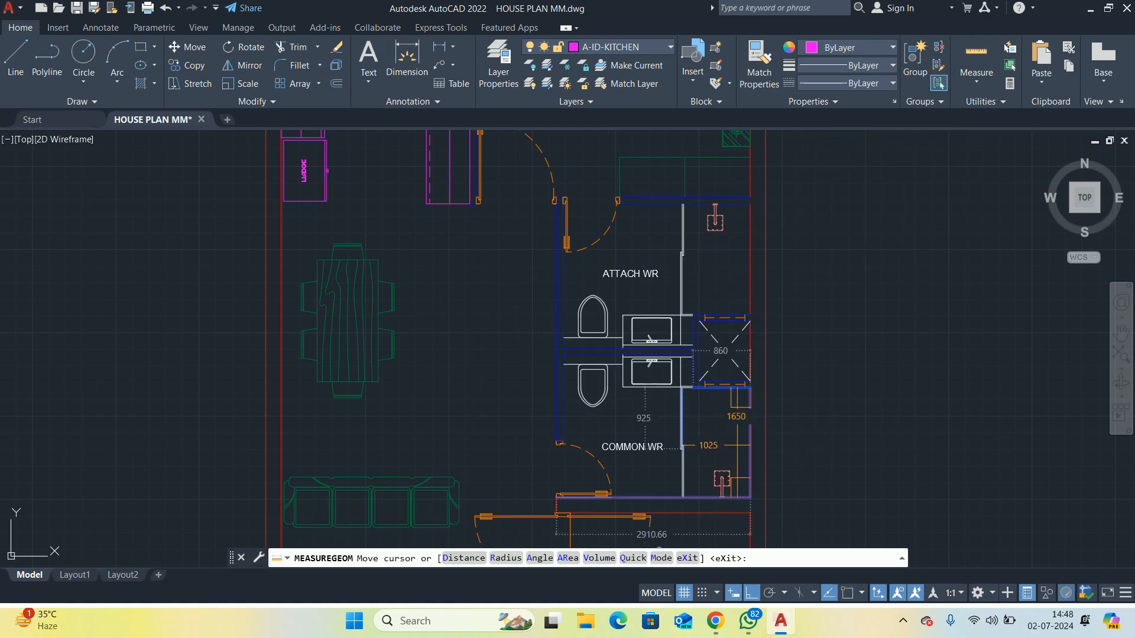
pyautogui.press('Escape')
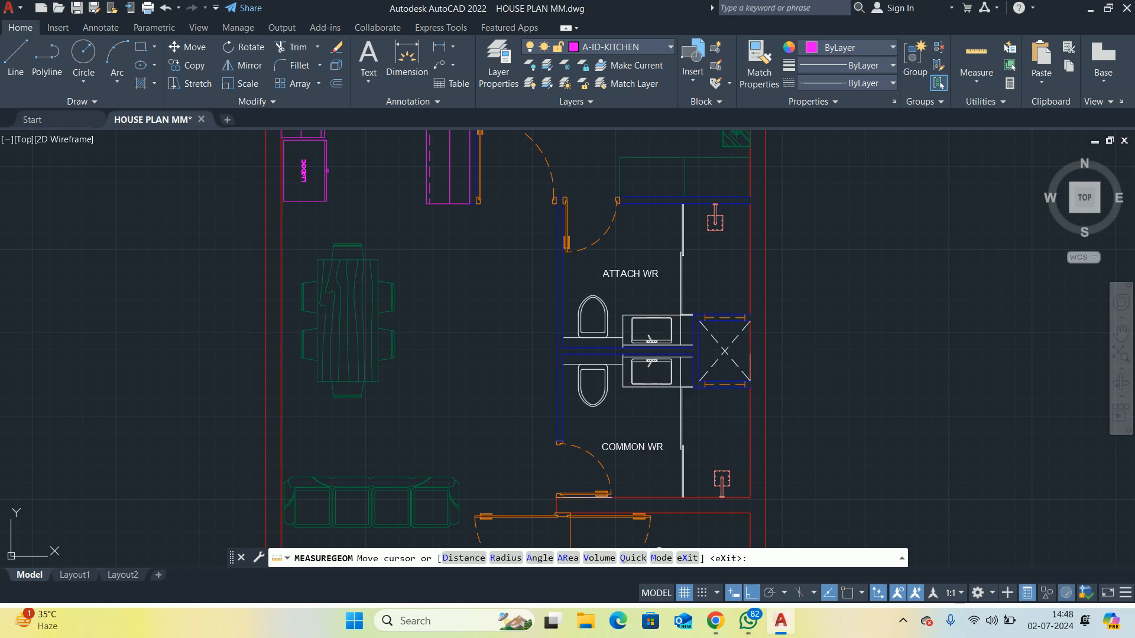
# Stretch the shared washroom wall together with its toilets, basins and duct by 5
pyautogui.write('s')
pyautogui.press('Return')
pyautogui.click(880, 403)
pyautogui.click(532, 325)
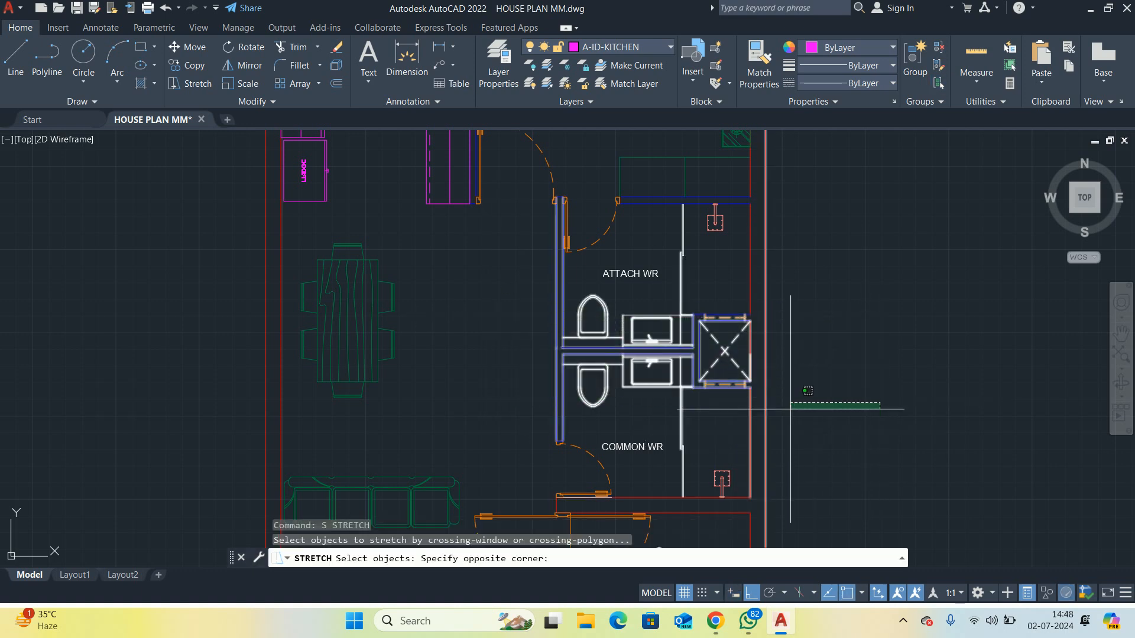
pyautogui.click(872, 417)
pyautogui.click(528, 288)
pyautogui.press('Return')
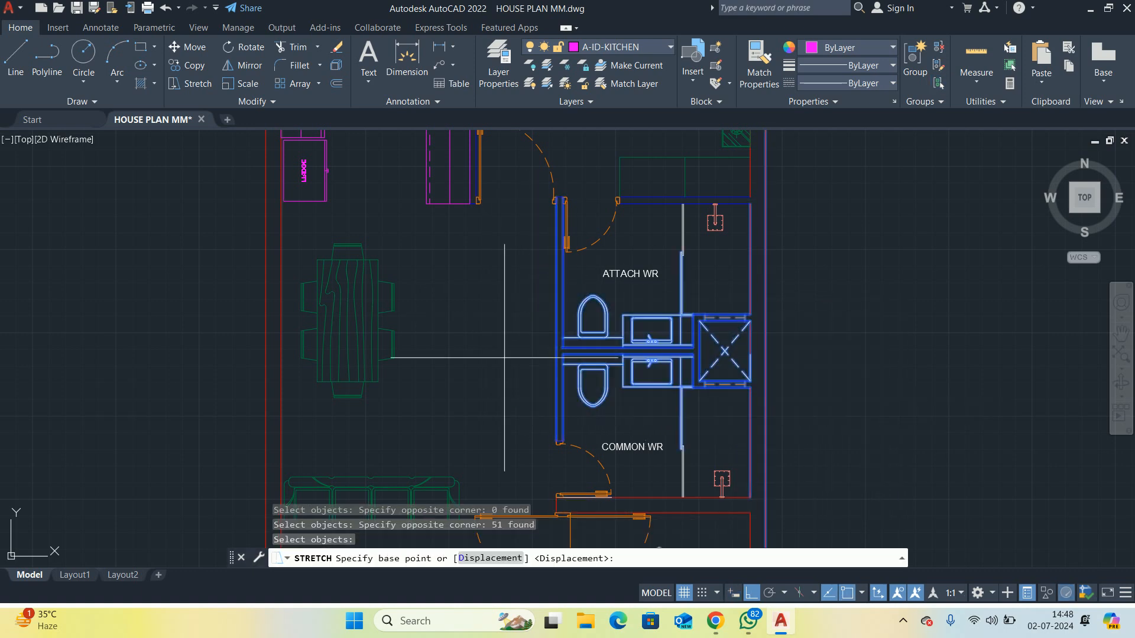
pyautogui.click(591, 316)
pyautogui.write('5')
pyautogui.press('Return')
pyautogui.press('Escape')
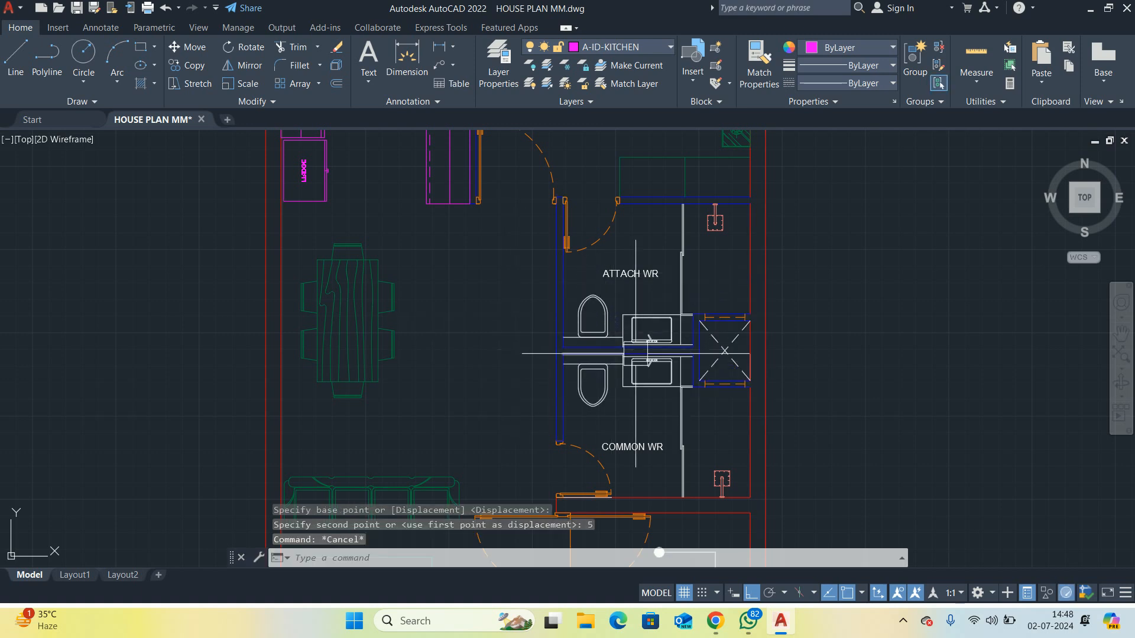
pyautogui.press('Escape')
pyautogui.moveTo(582, 355); pyautogui.dragTo(584, 370, button='middle')
# Quick-measure the common WR shower area after the 5 stretch
pyautogui.click(976, 56)
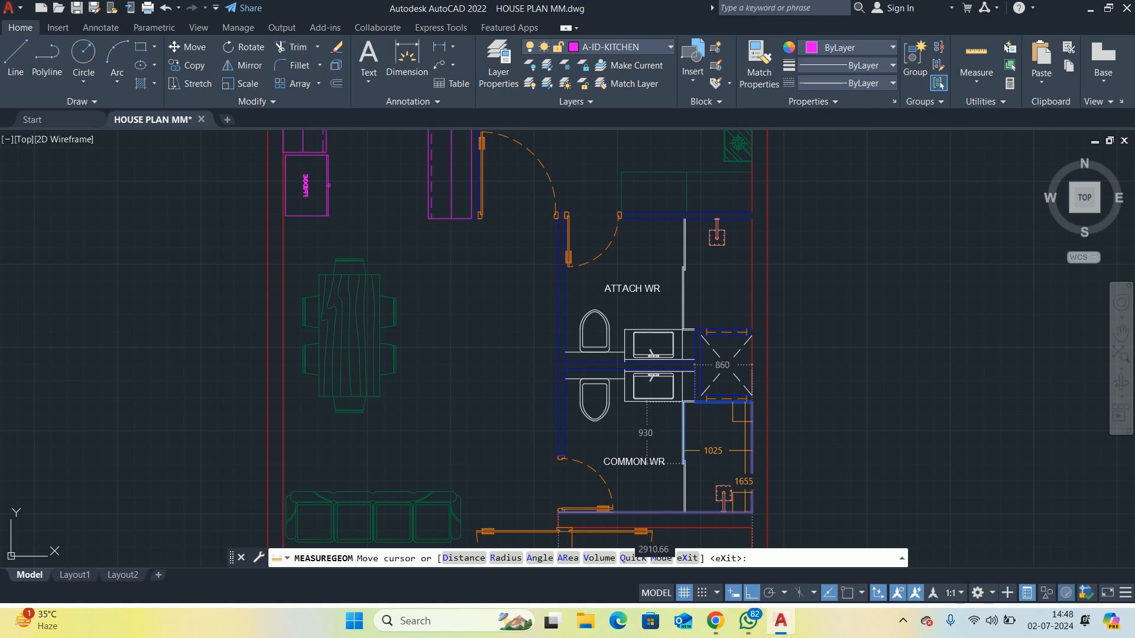
pyautogui.press('Escape')
pyautogui.press('Escape')
# Examine the washrooms in relation to the kitchen, dining area and bedroom of the Option 1 layout
pyautogui.scroll(4, 646, 355)
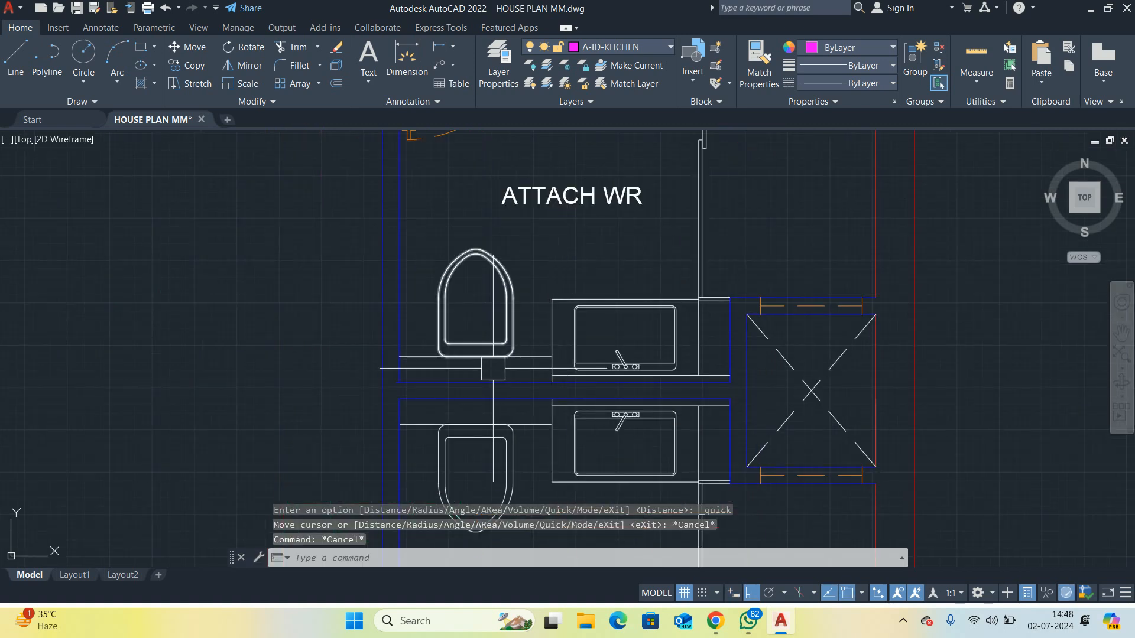
pyautogui.scroll(-4, 494, 369)
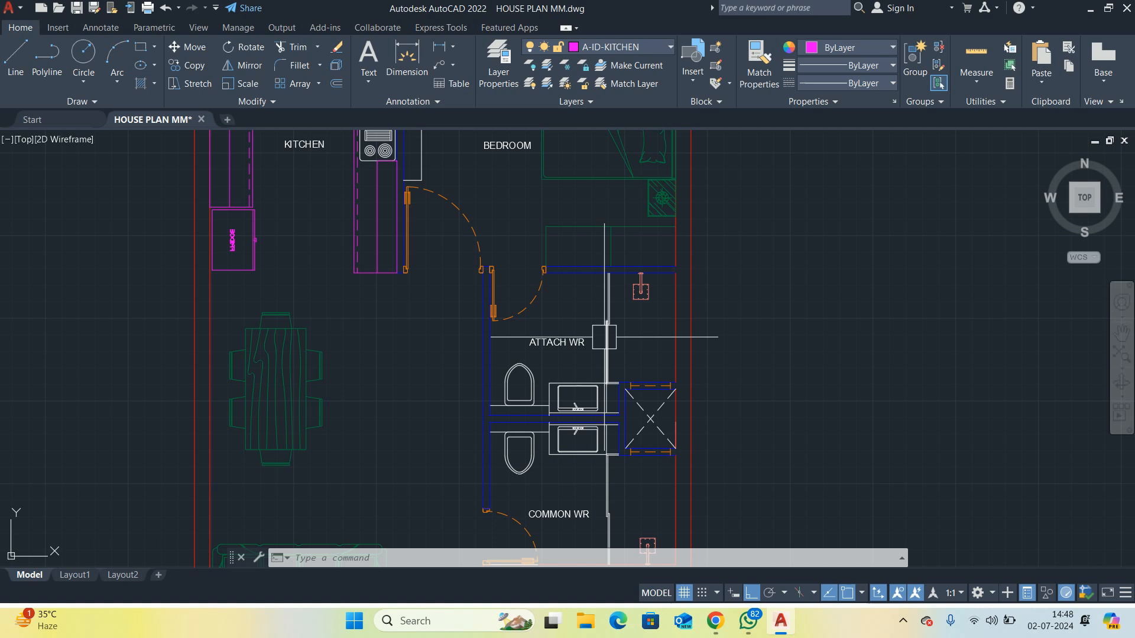
pyautogui.scroll(-2, 604, 338)
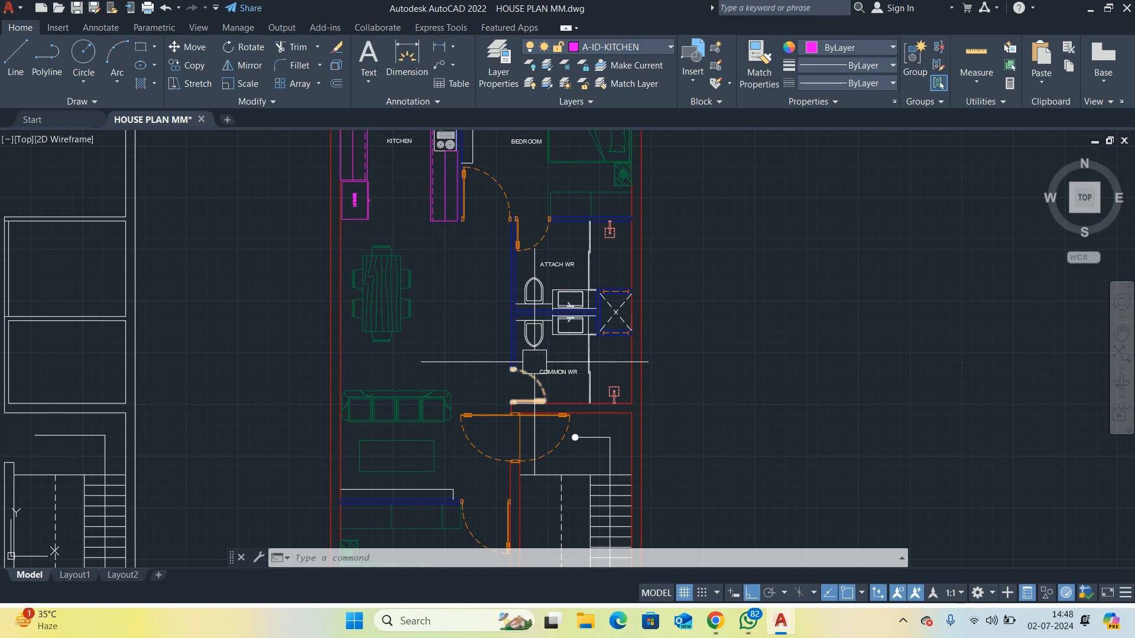
pyautogui.moveTo(566, 137); pyautogui.dragTo(535, 302, button='middle')
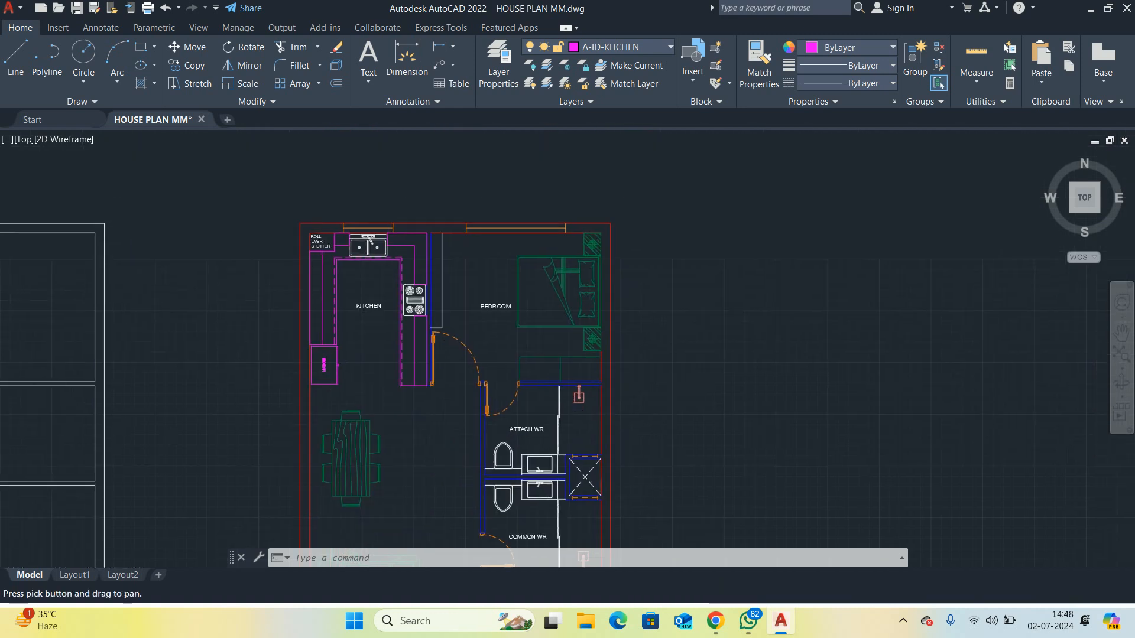
pyautogui.moveTo(526, 367); pyautogui.dragTo(523, 284, button='middle')
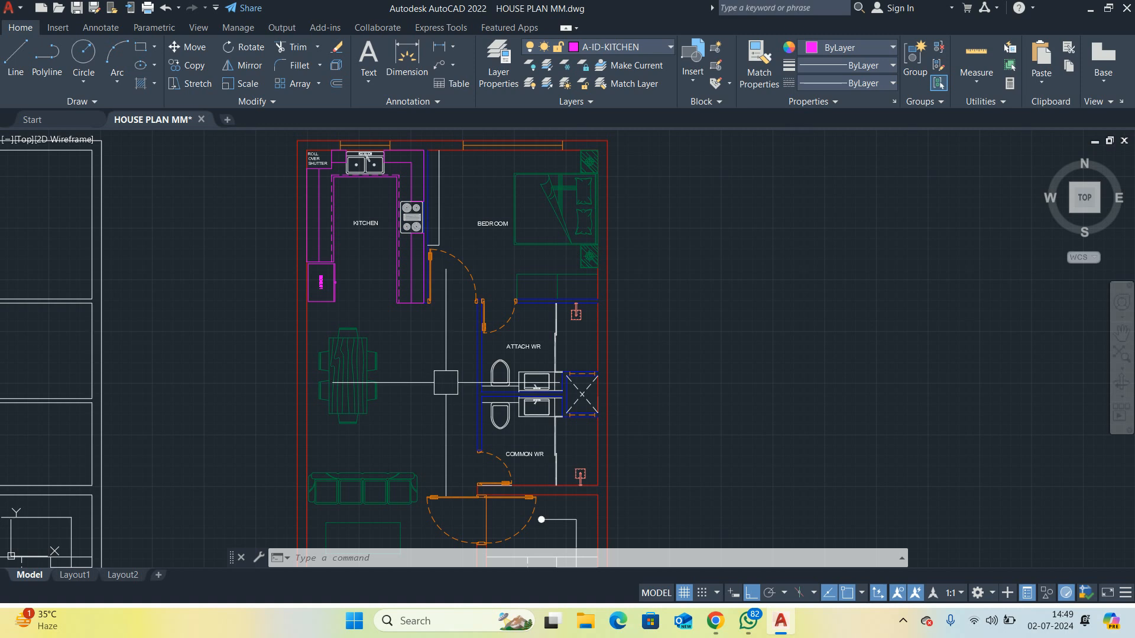
pyautogui.scroll(-2, 196, 252)
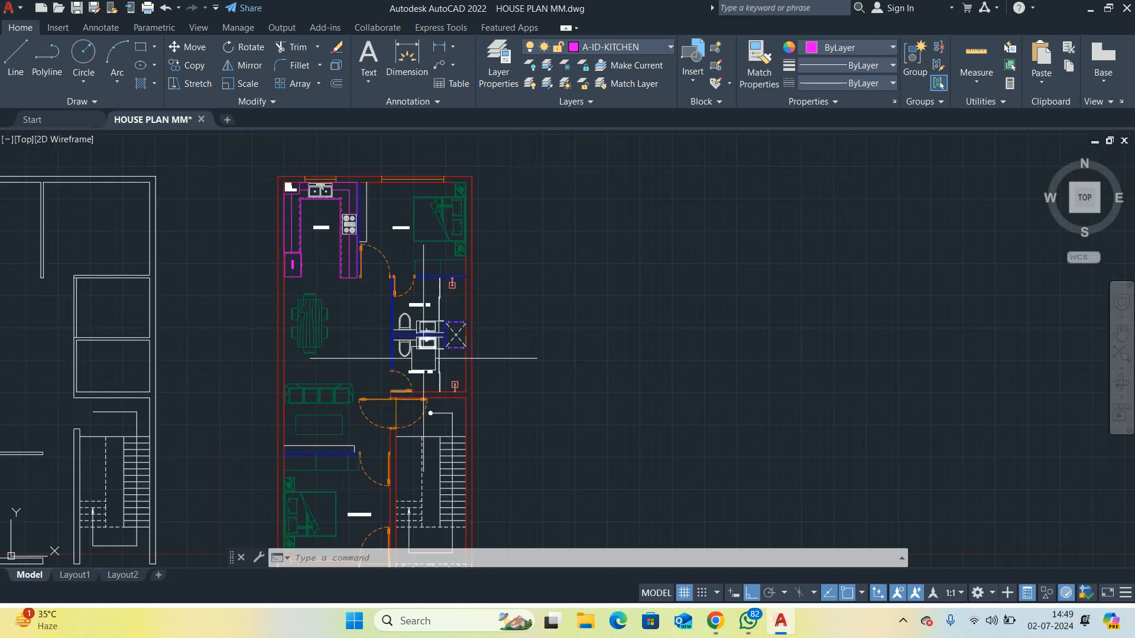
pyautogui.scroll(4, 412, 366)
pyautogui.scroll(-4, 413, 365)
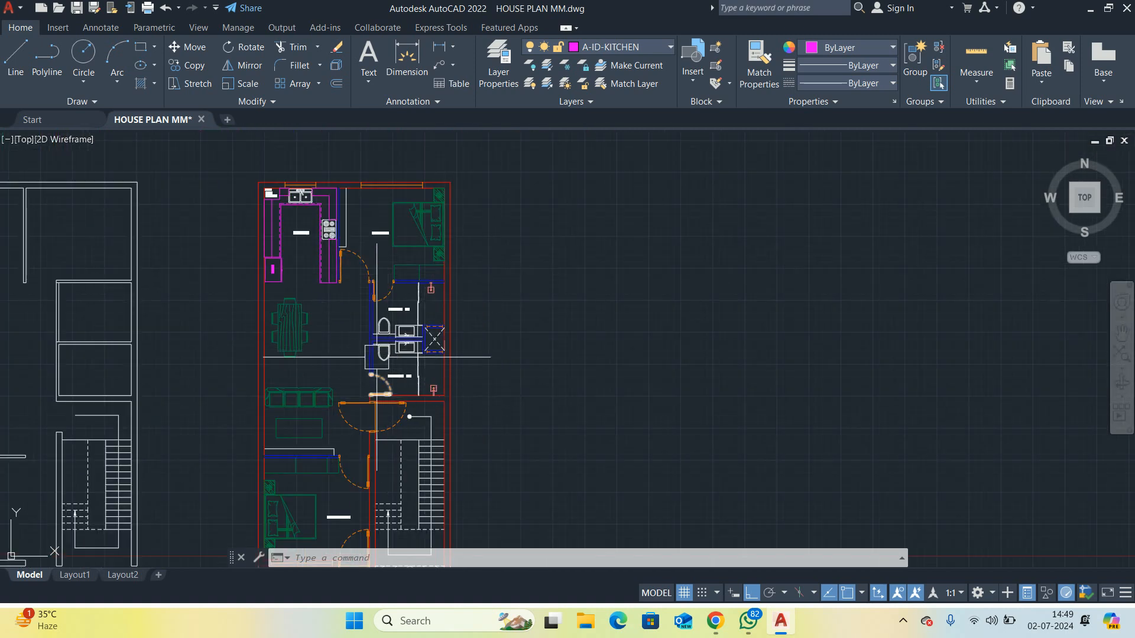
pyautogui.scroll(4, 404, 277)
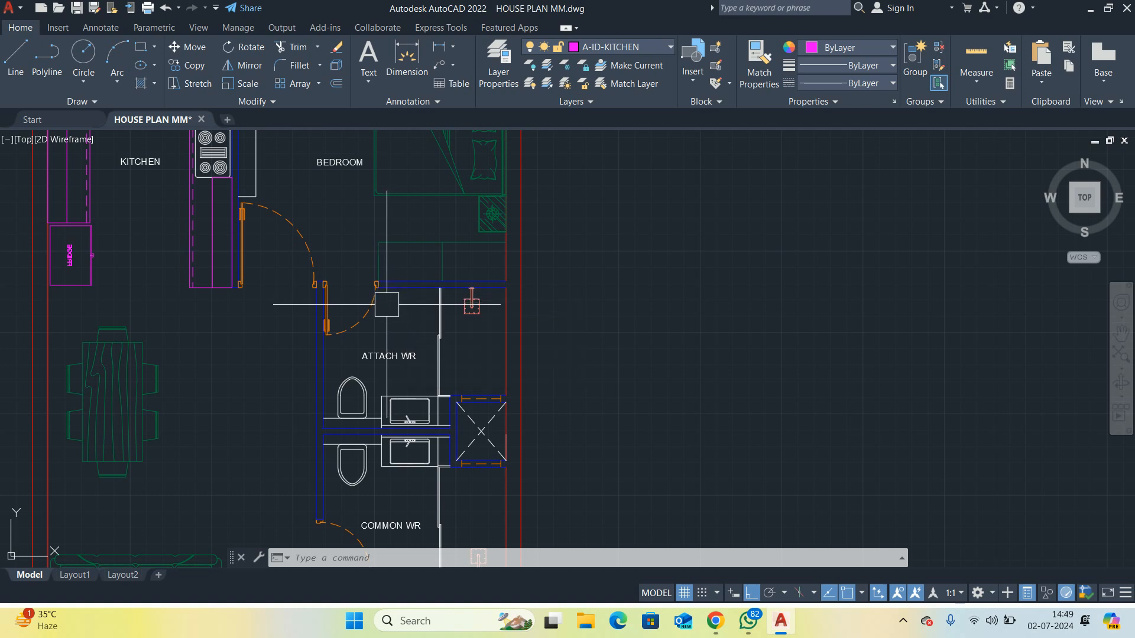
# Check the distance from the attached WR door jamb to the shower partition with a temporary linear dimension
pyautogui.scroll(4, 377, 312)
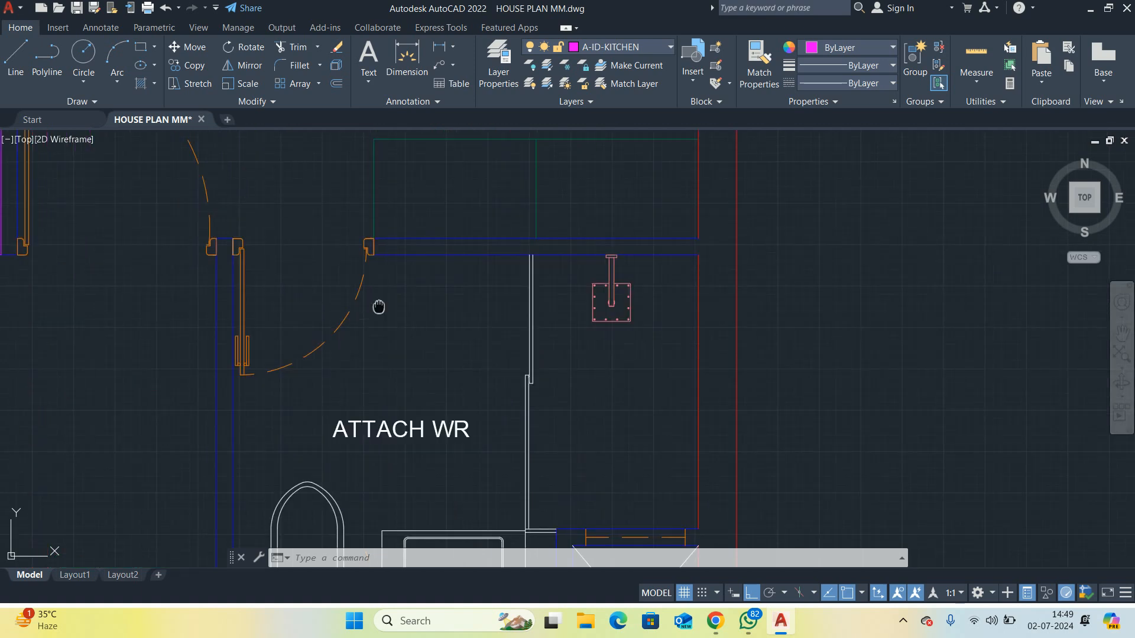
pyautogui.write('dli')
pyautogui.press('Return')
pyautogui.scroll(4, 305, 370)
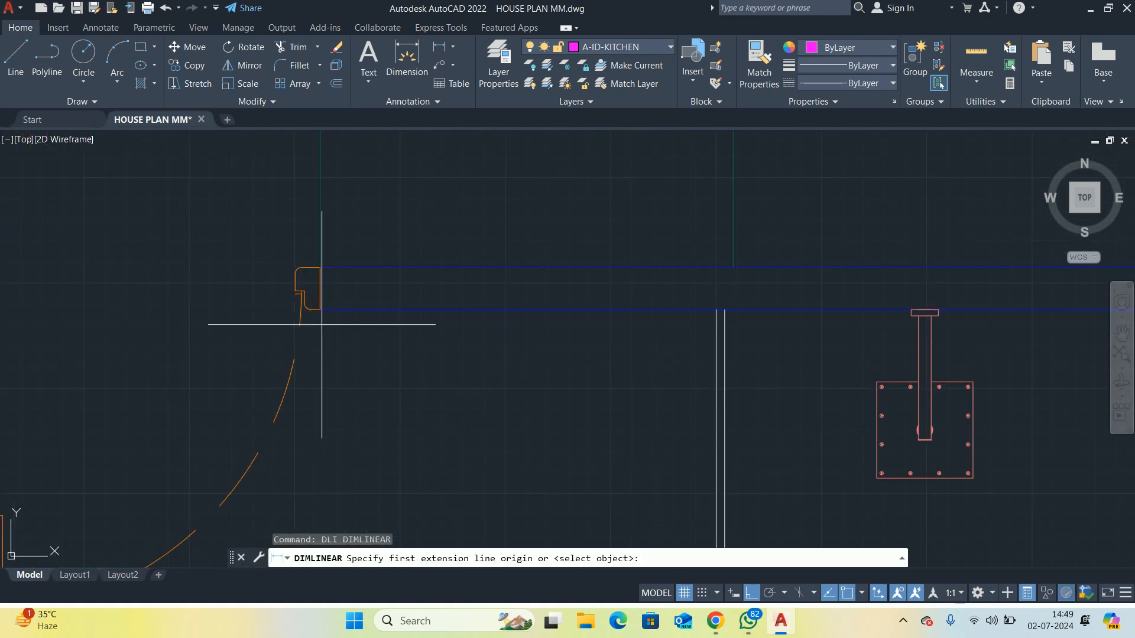
pyautogui.click(717, 310)
pyautogui.scroll(-4, 580, 363)
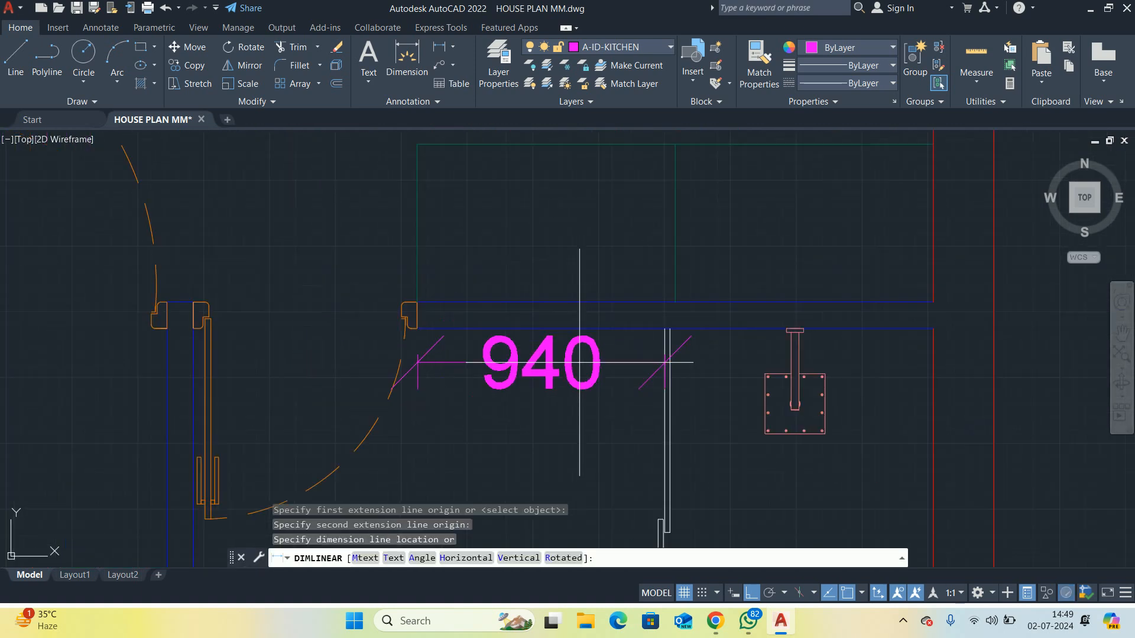
pyautogui.press('Escape')
pyautogui.press('Escape')
pyautogui.press('Escape')
# Quick-measure the attached WR space between the door-side wall and the shower partition
pyautogui.scroll(-5, 583, 337)
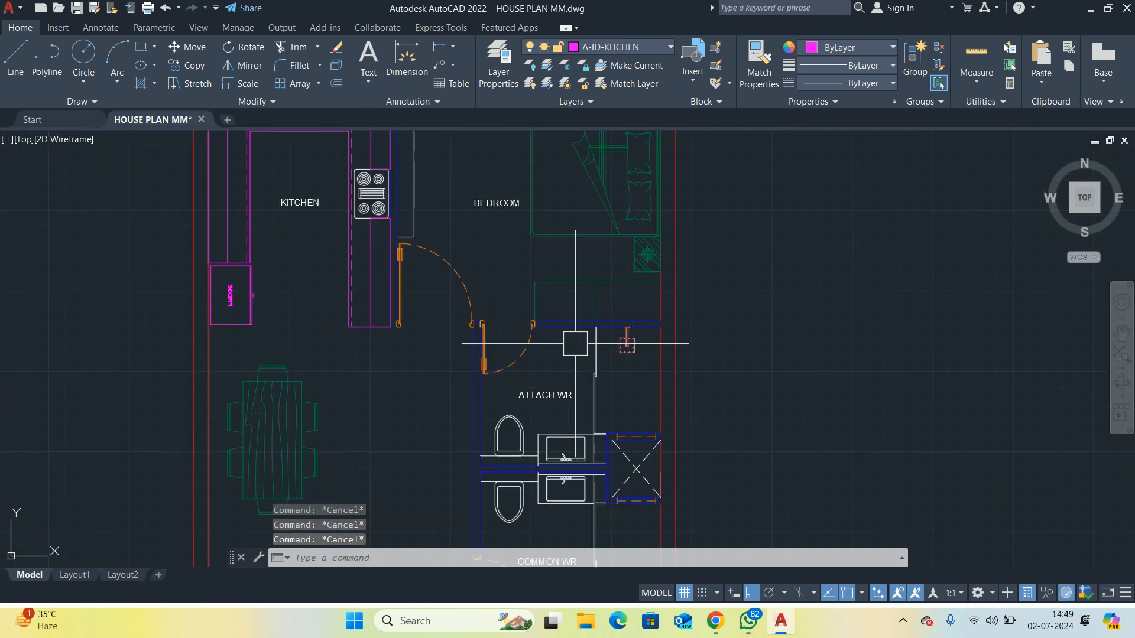
pyautogui.scroll(3, 550, 328)
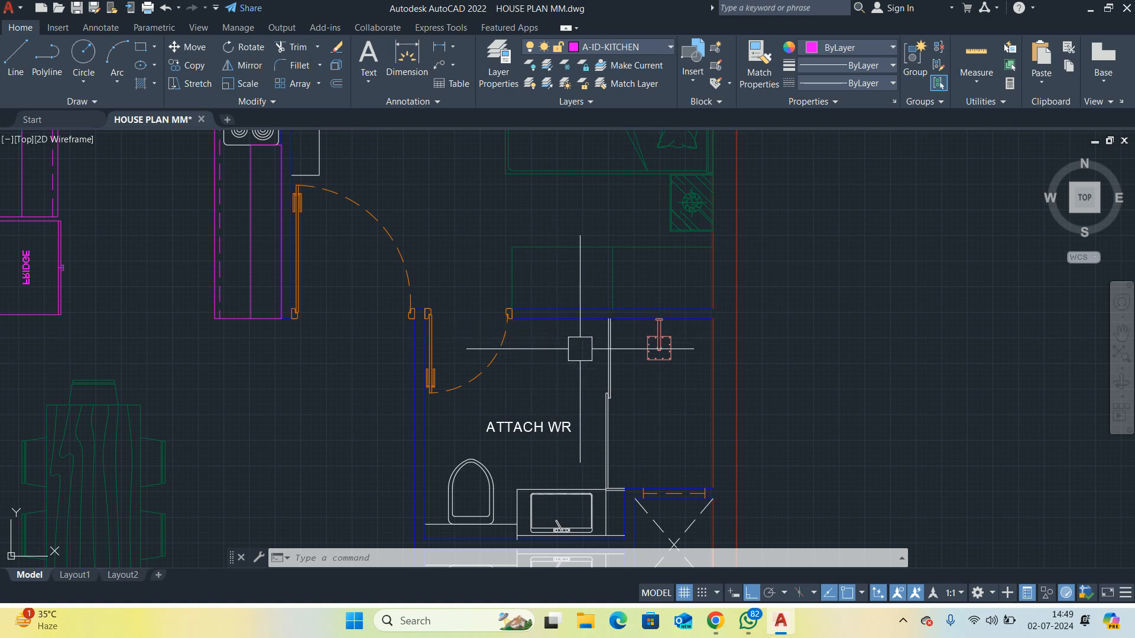
pyautogui.press('Escape')
pyautogui.press('Escape')
pyautogui.press('Escape')
pyautogui.scroll(1, 556, 335)
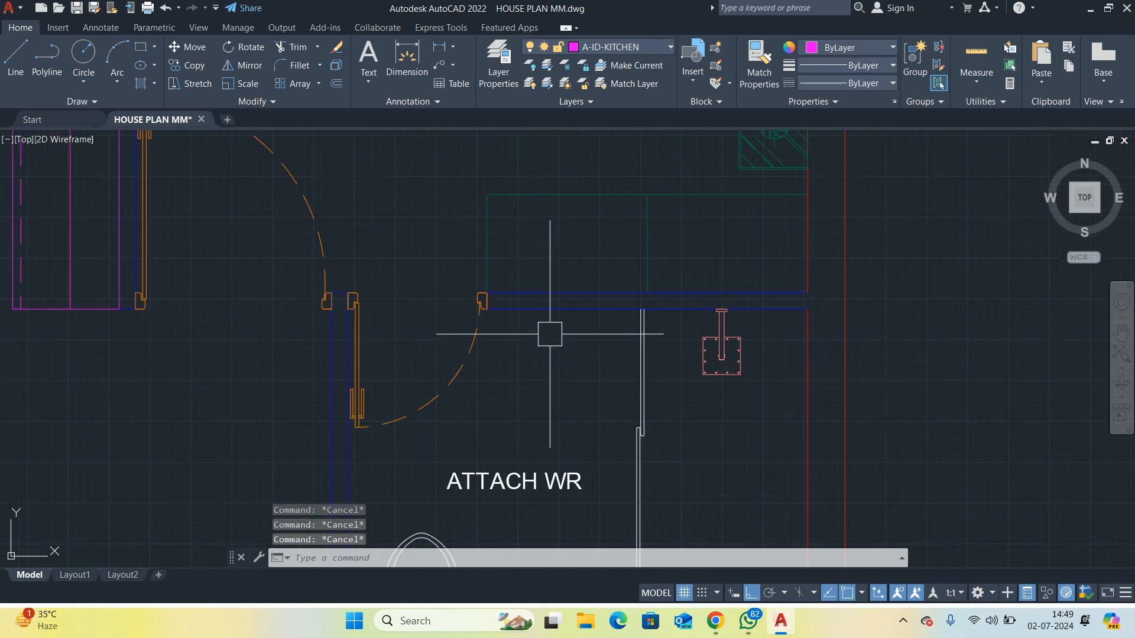
pyautogui.scroll(-2, 547, 343)
pyautogui.click(976, 56)
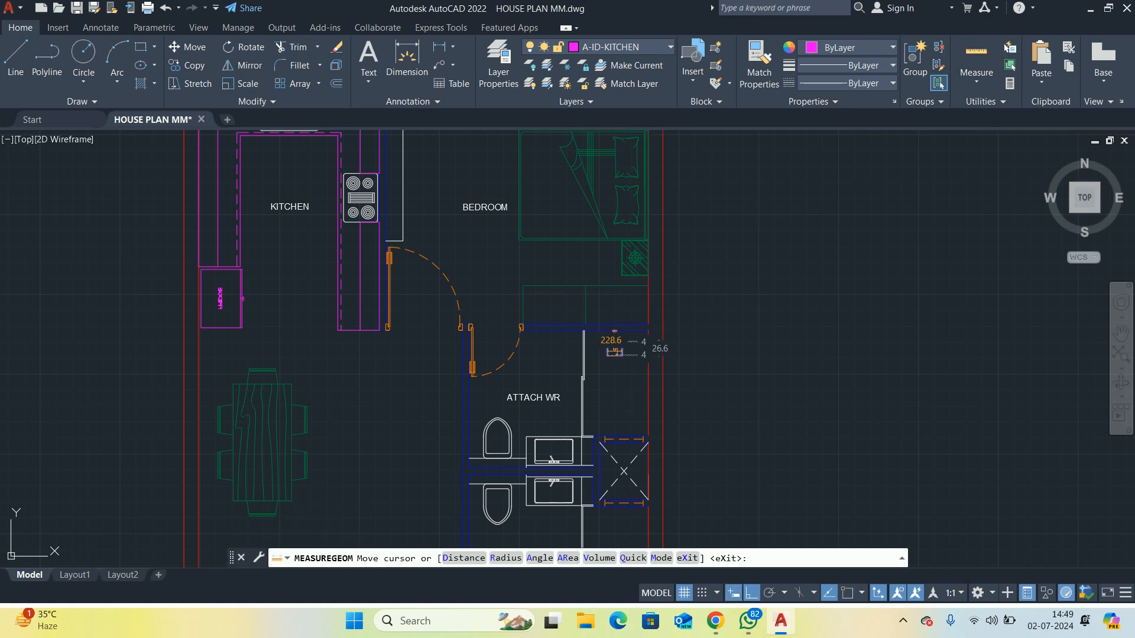
pyautogui.scroll(2, 562, 404)
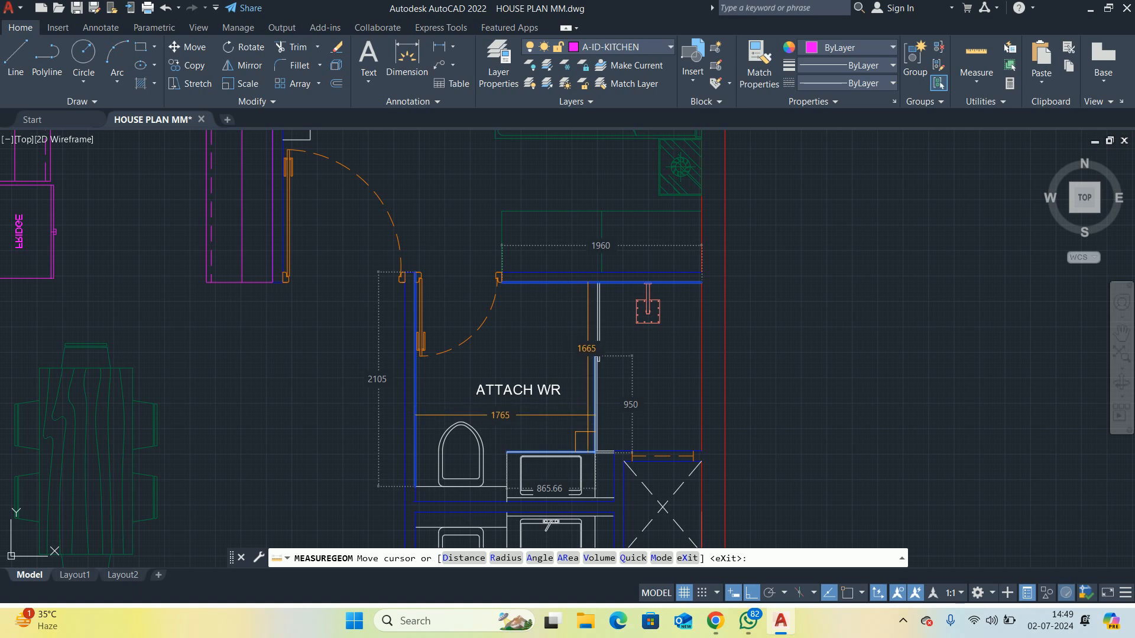
pyautogui.press('Escape')
pyautogui.press('Escape')
pyautogui.press('Escape')
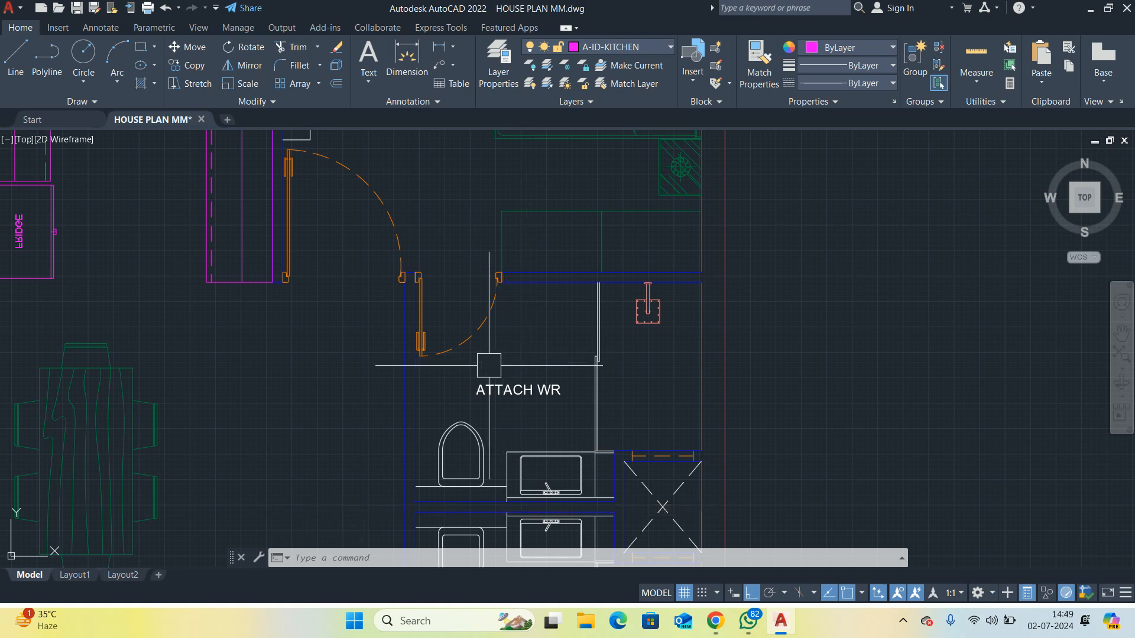
# Create a new layer named A-PLAN-ANNOTATIONS and make it current
pyautogui.scroll(-4, 497, 331)
pyautogui.press('Escape')
pyautogui.press('Escape')
pyautogui.press('Escape')
pyautogui.scroll(-2, 489, 299)
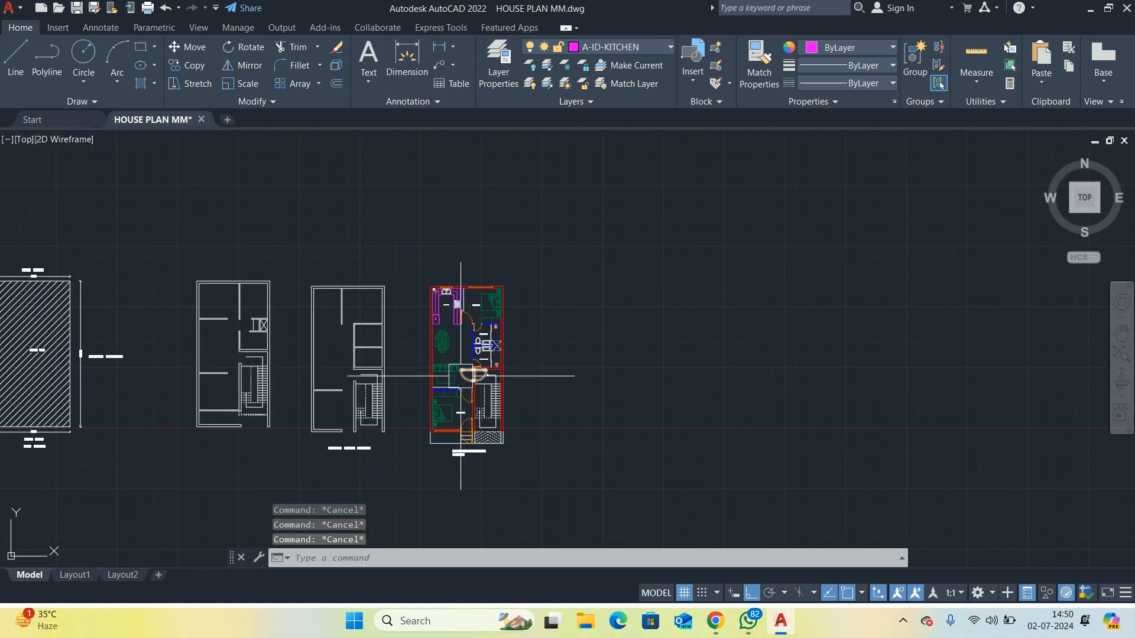
pyautogui.scroll(2, 482, 380)
pyautogui.write('LA')
pyautogui.press('Return')
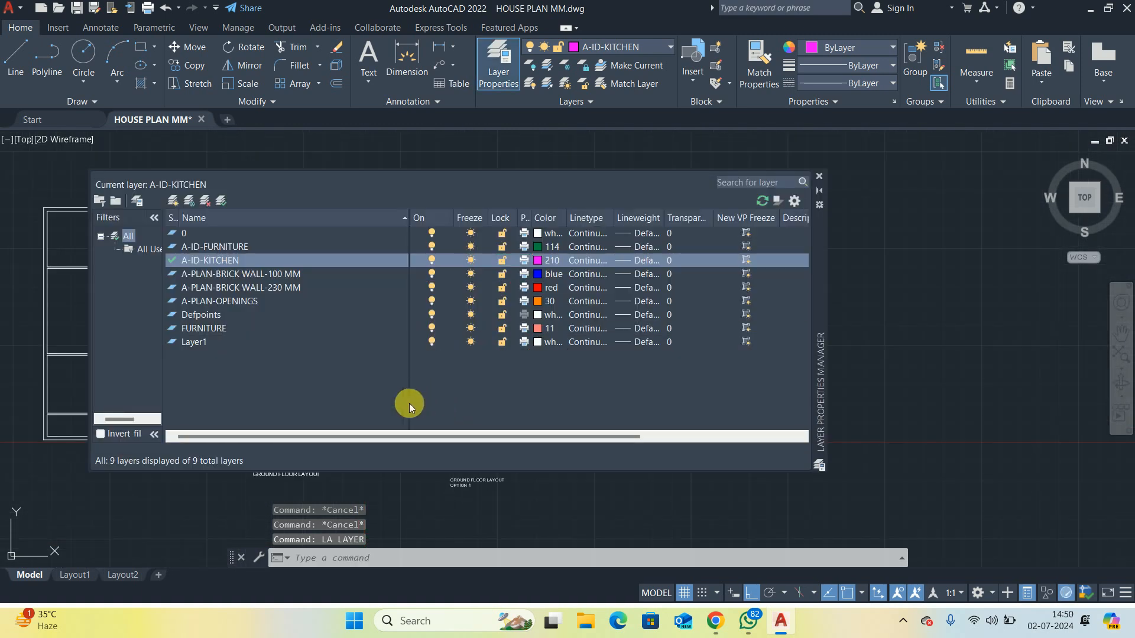
pyautogui.click(170, 200)
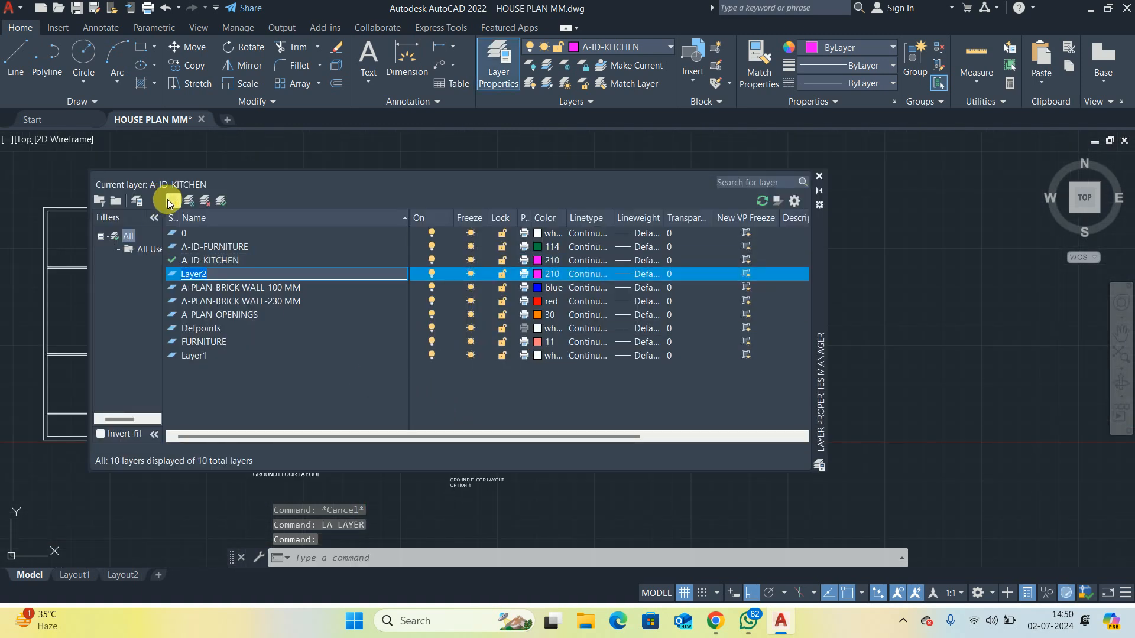
pyautogui.write('ID')
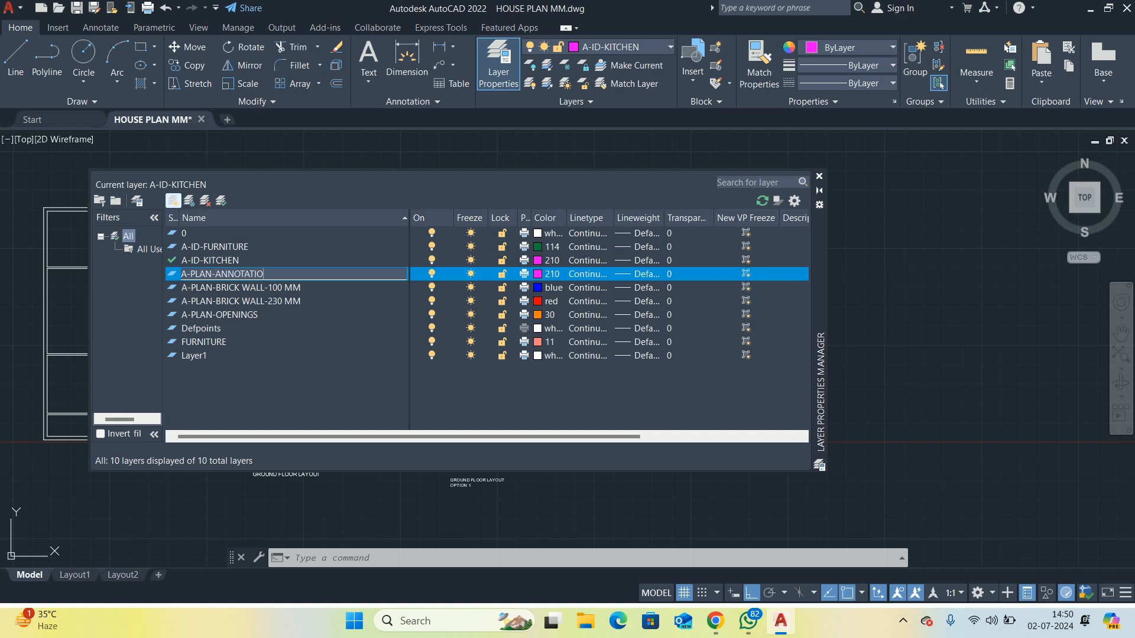
pyautogui.doubleClick(303, 271)
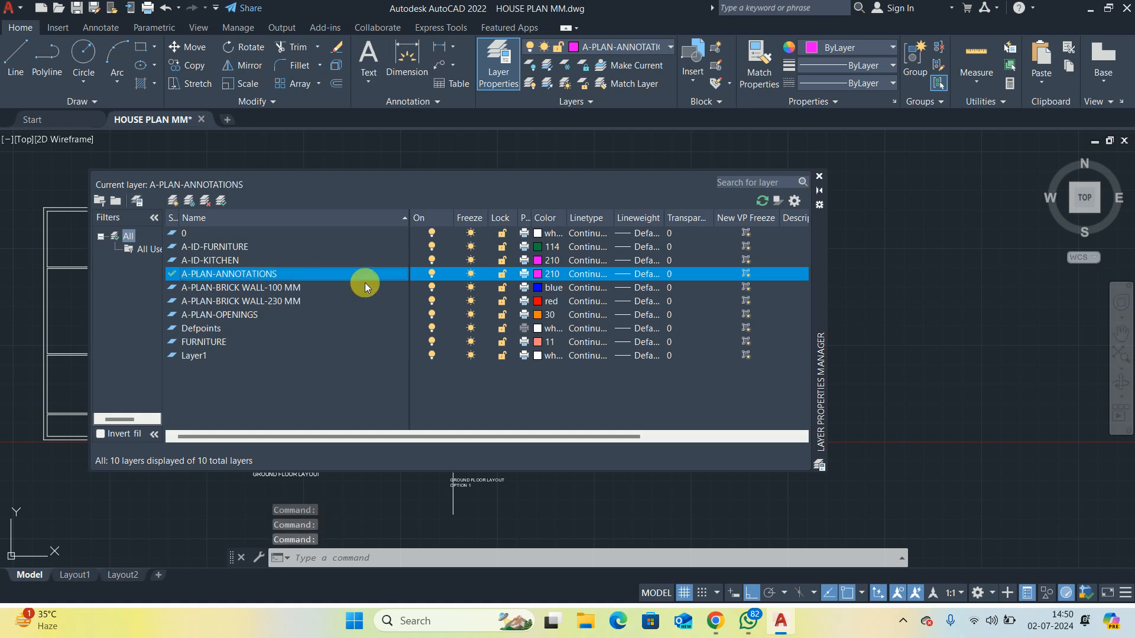
# Set the A-PLAN-ANNOTATIONS layer colour to index 250
pyautogui.click(544, 275)
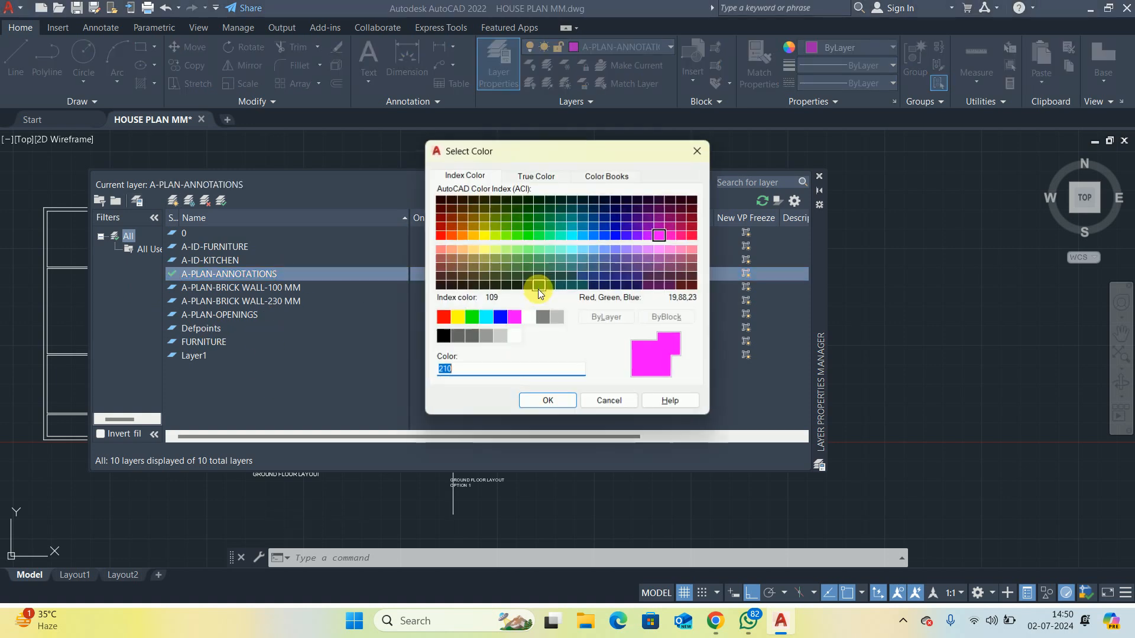
pyautogui.click(442, 336)
pyautogui.click(561, 402)
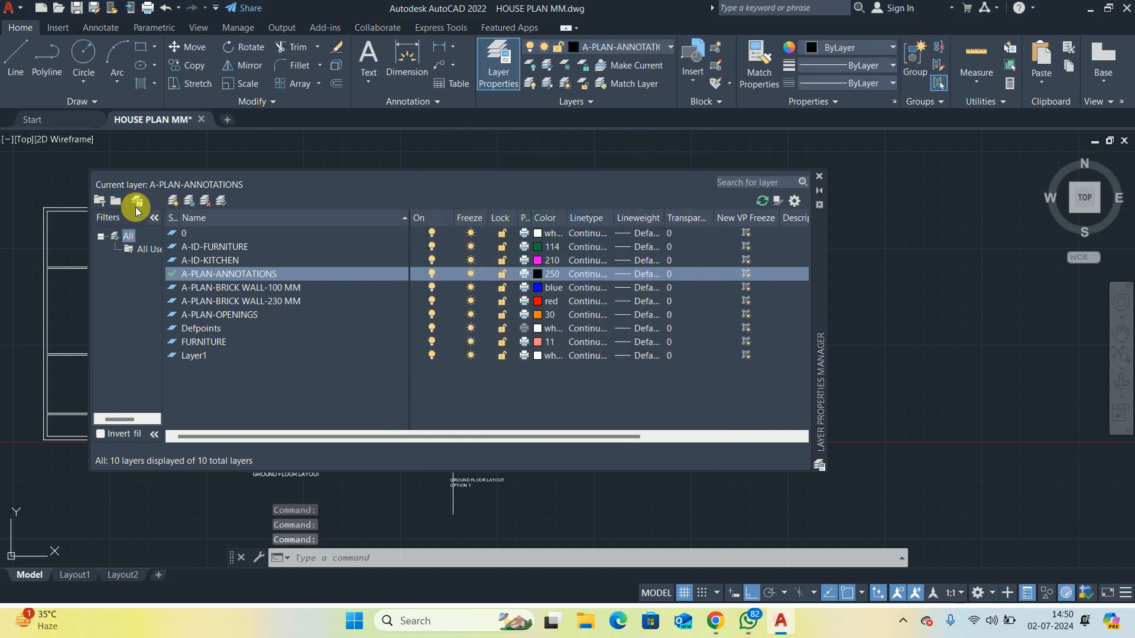
pyautogui.click(820, 176)
# Change the A-PLAN-ANNOTATIONS layer colour to grey, index 8, and close the layer manager
pyautogui.scroll(5, 476, 276)
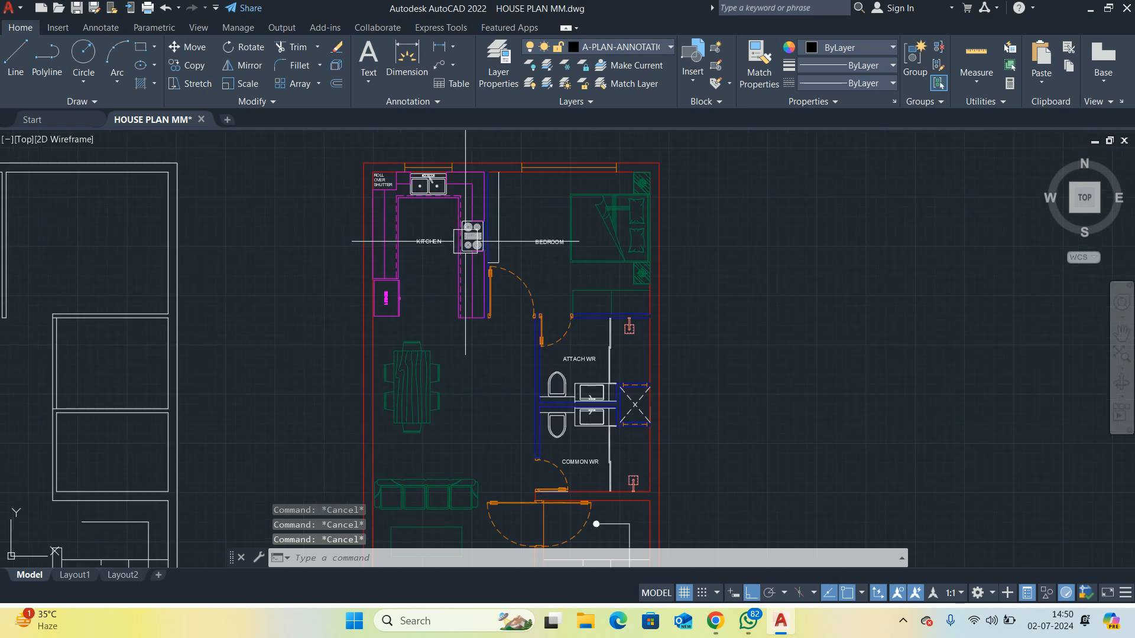
pyautogui.write('LA')
pyautogui.press('Return')
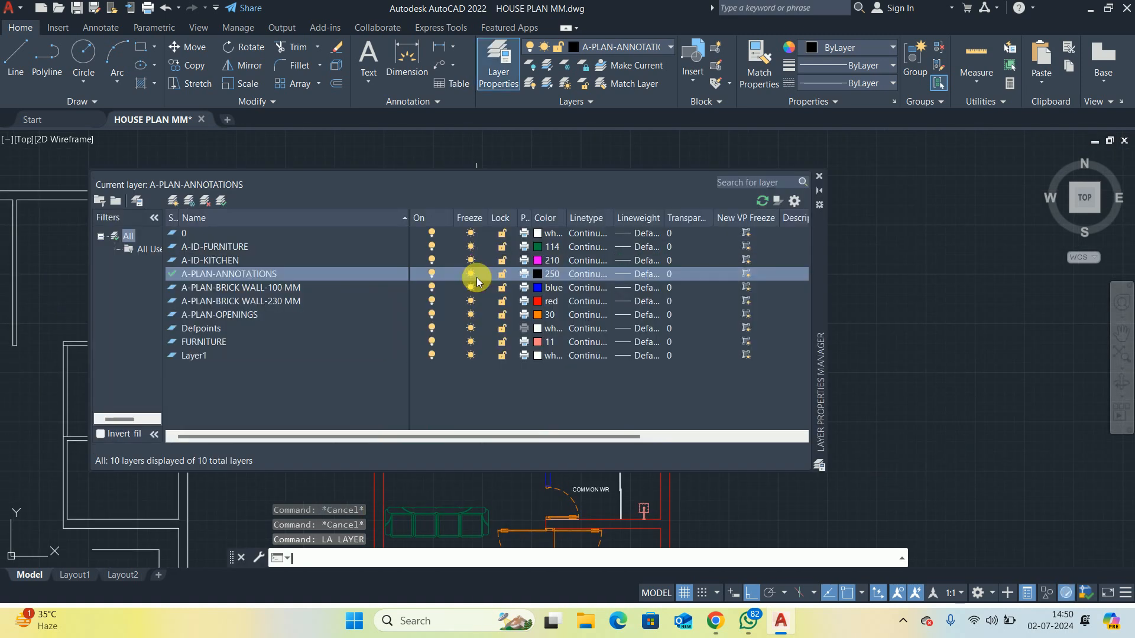
pyautogui.click(537, 274)
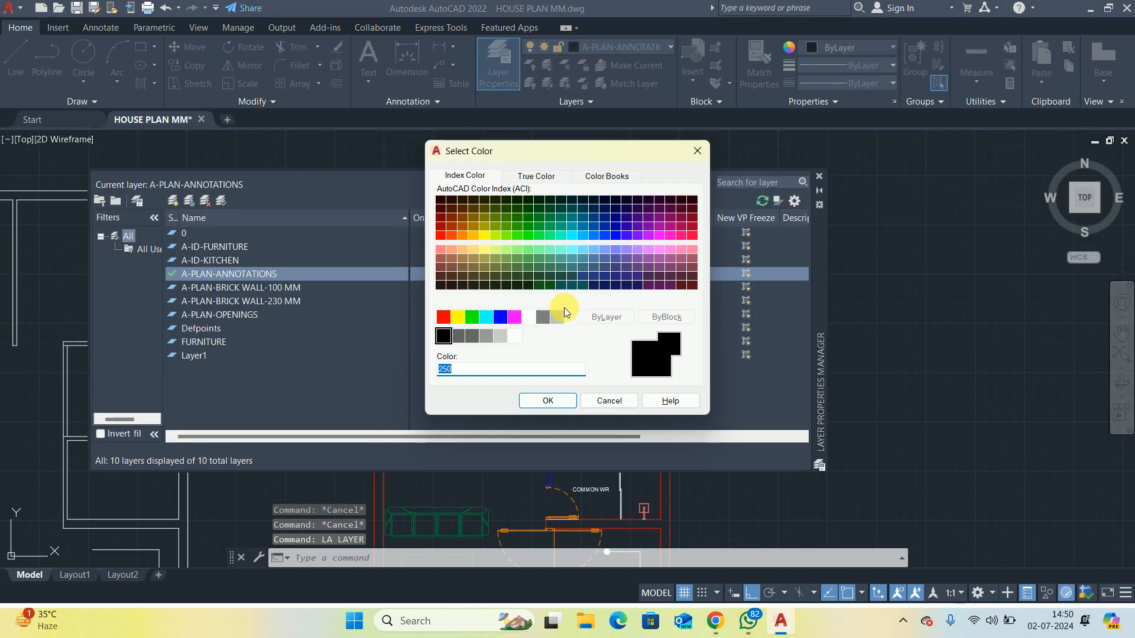
pyautogui.click(544, 318)
pyautogui.click(549, 402)
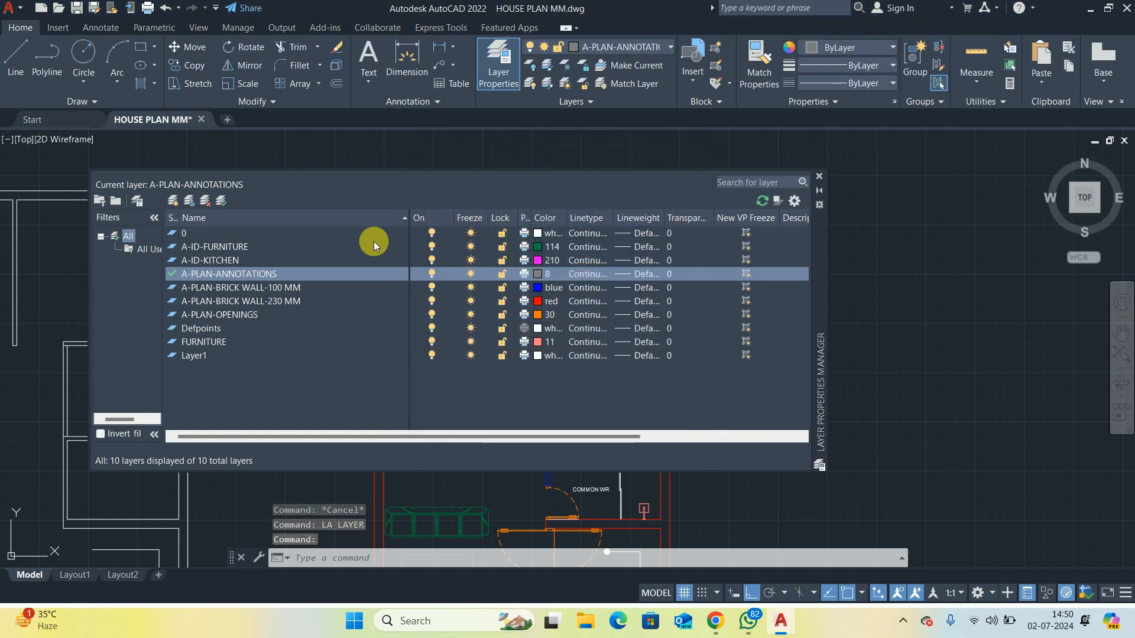
pyautogui.click(820, 176)
pyautogui.press('Escape')
pyautogui.press('Escape')
# Draw a horizontal line outward from the outer wall beside the bedroom on the annotations layer
pyautogui.moveTo(603, 322); pyautogui.dragTo(526, 338, button='middle')
pyautogui.write('l')
pyautogui.press('Return')
pyautogui.click(592, 273)
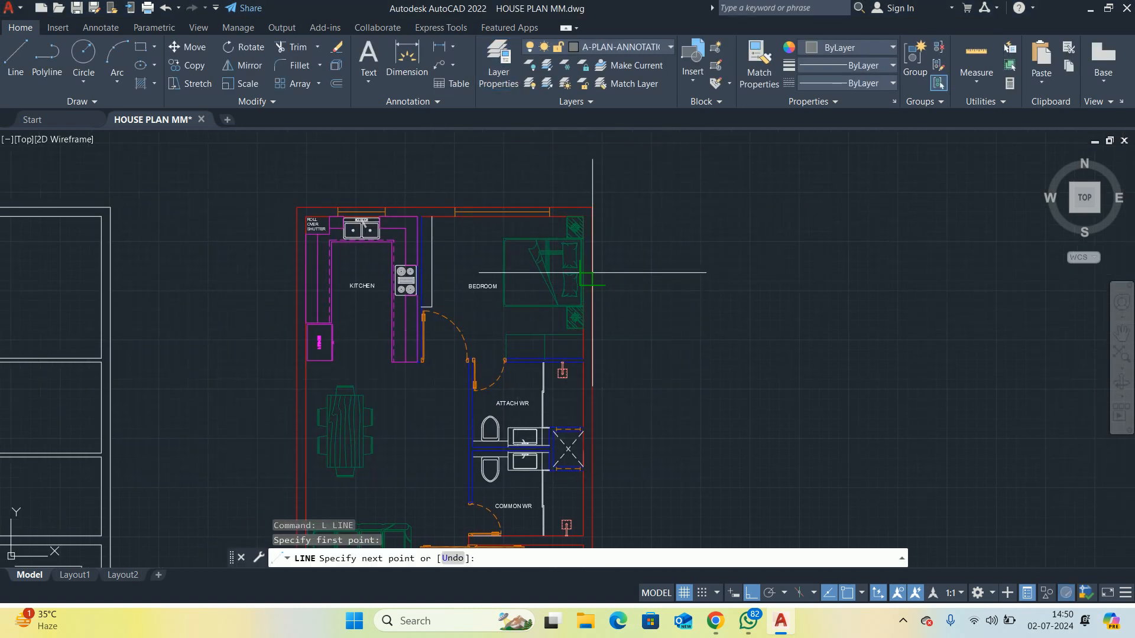
pyautogui.click(693, 273)
pyautogui.press('Escape')
pyautogui.press('Escape')
pyautogui.press('Escape')
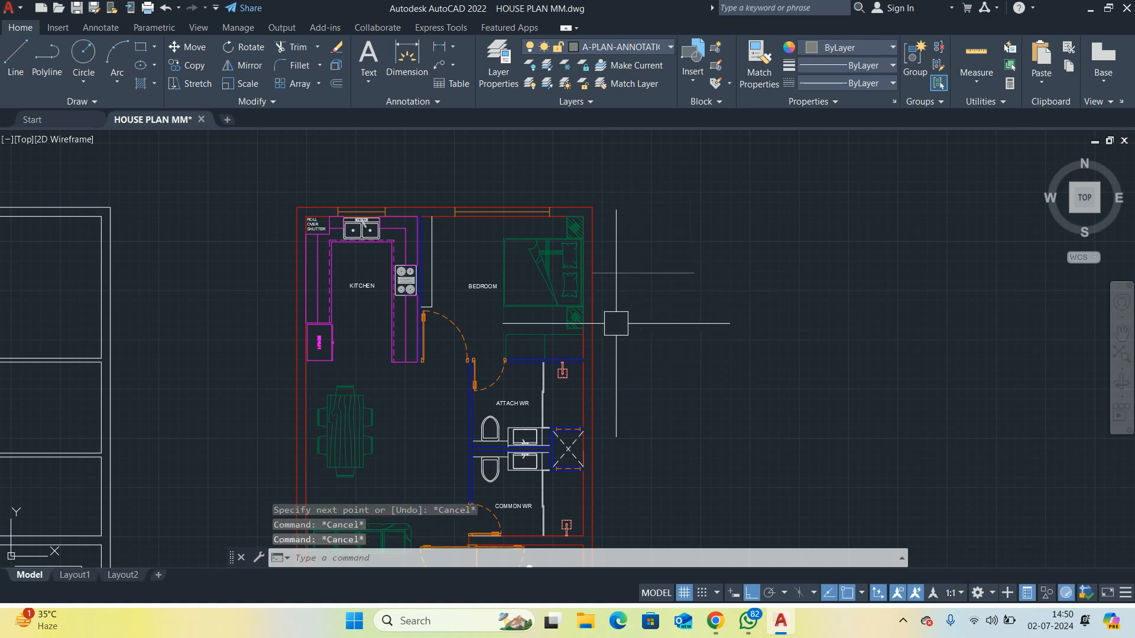
# Match the annotation line's properties onto the BEDROOM and KITCHEN labels
pyautogui.write('ma')
pyautogui.press('Return')
pyautogui.click(640, 273)
pyautogui.scroll(1, 436, 286)
pyautogui.click(500, 288)
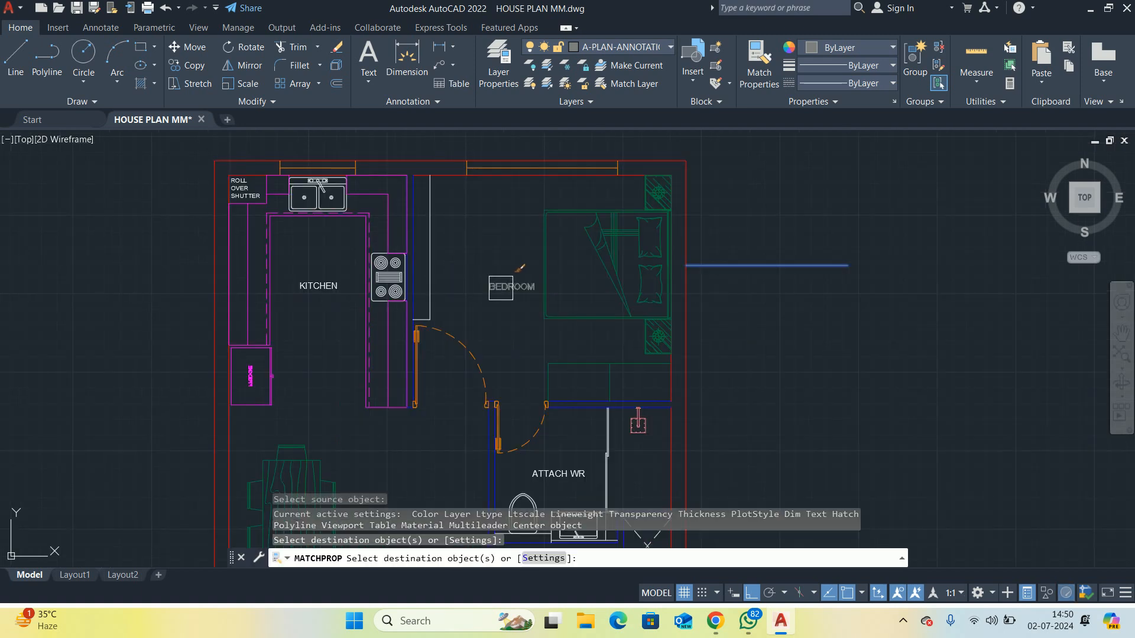
pyautogui.click(336, 285)
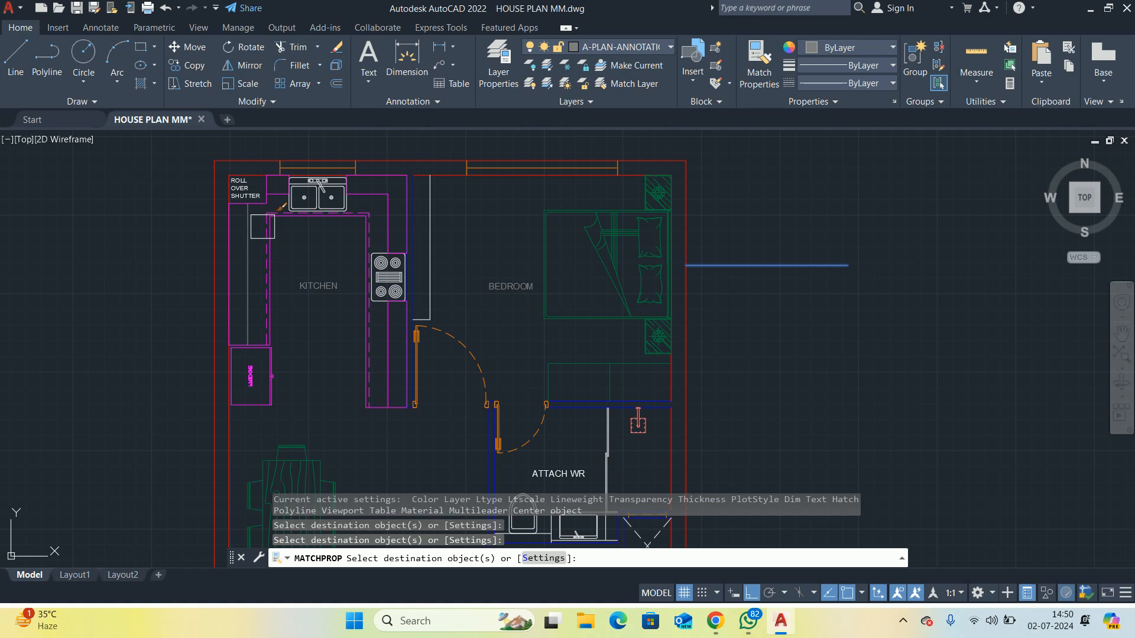
# Match the annotation line's properties onto the ATTACH WR, COMMON WR and GUESTROOM labels
pyautogui.scroll(-1, 425, 392)
pyautogui.moveTo(425, 392); pyautogui.dragTo(409, 343, button='middle')
pyautogui.scroll(1, 487, 396)
pyautogui.click(500, 384)
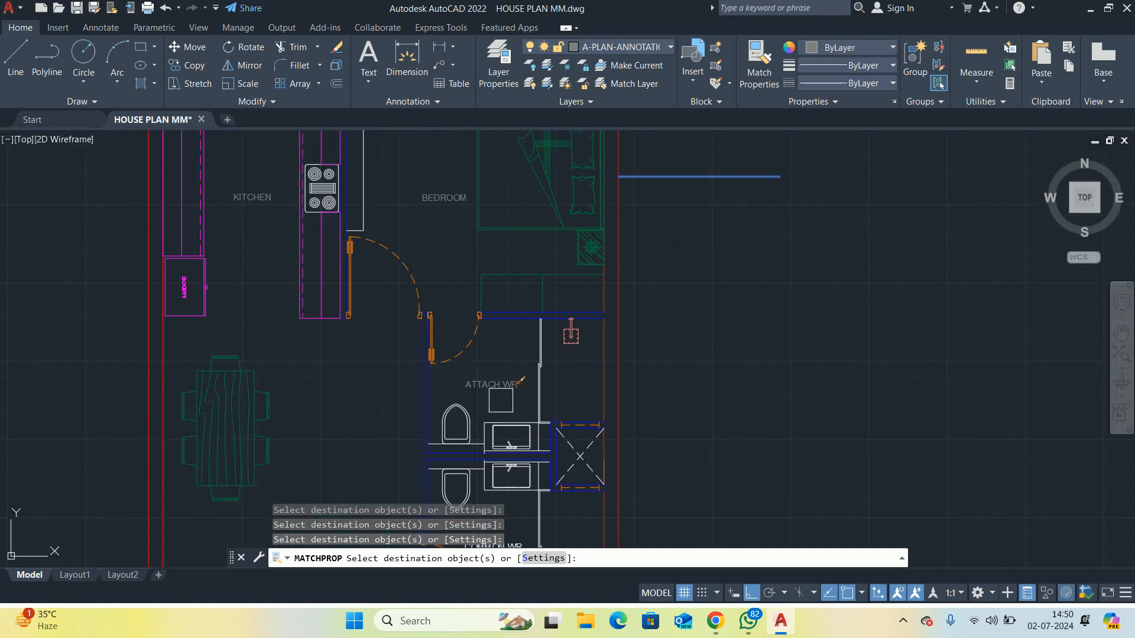
pyautogui.moveTo(501, 400); pyautogui.dragTo(477, 207, button='middle')
pyautogui.click(471, 358)
pyautogui.moveTo(471, 359); pyautogui.dragTo(512, 184, button='middle')
pyautogui.scroll(-2, 471, 301)
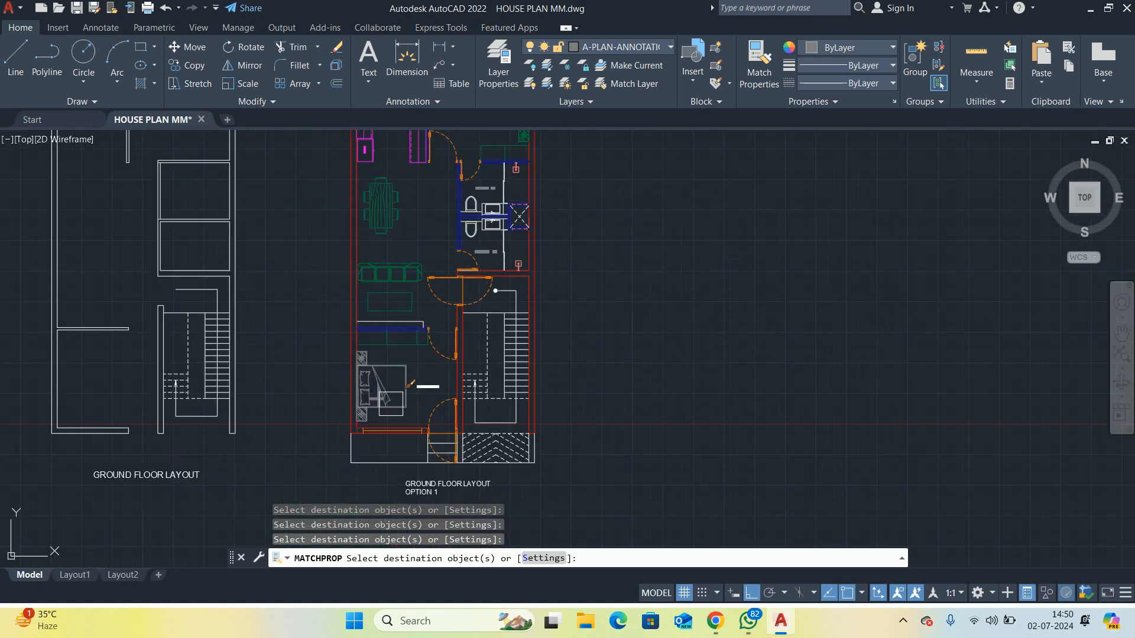
pyautogui.scroll(4, 391, 404)
pyautogui.scroll(-2, 419, 543)
pyautogui.moveTo(419, 542)
pyautogui.mouseDown(button='middle')
pyautogui.moveTo(431, 530)
pyautogui.moveTo(459, 400)
pyautogui.mouseUp(button='middle')
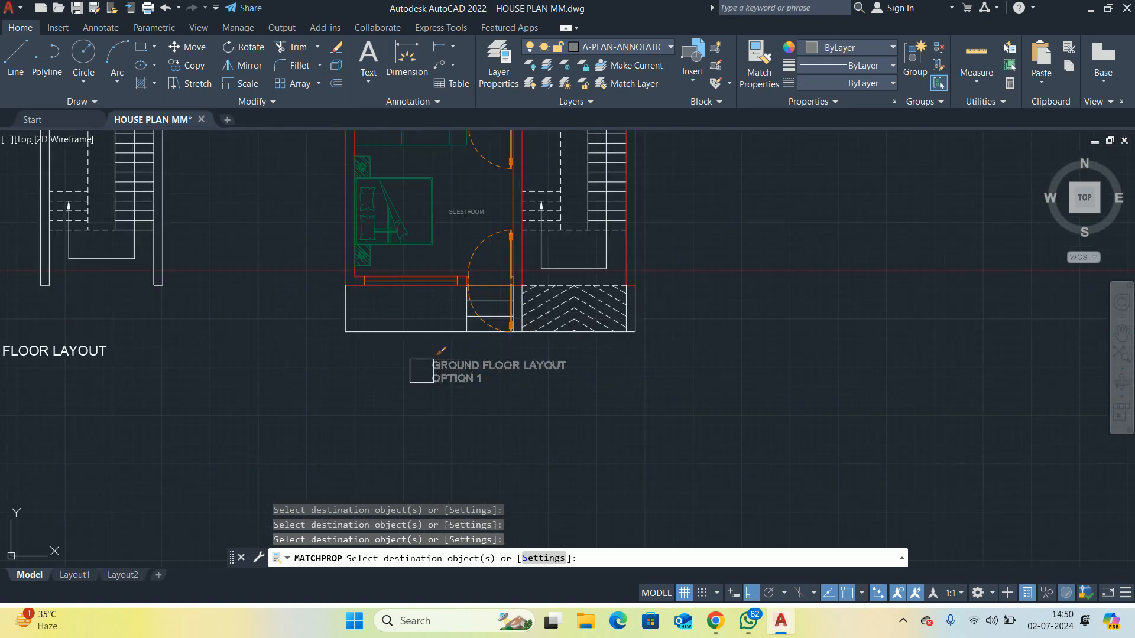
pyautogui.moveTo(397, 359); pyautogui.dragTo(398, 417, button='middle')
pyautogui.scroll(1, 436, 268)
pyautogui.press('Escape')
pyautogui.press('Escape')
pyautogui.press('Escape')
pyautogui.scroll(-1, 471, 272)
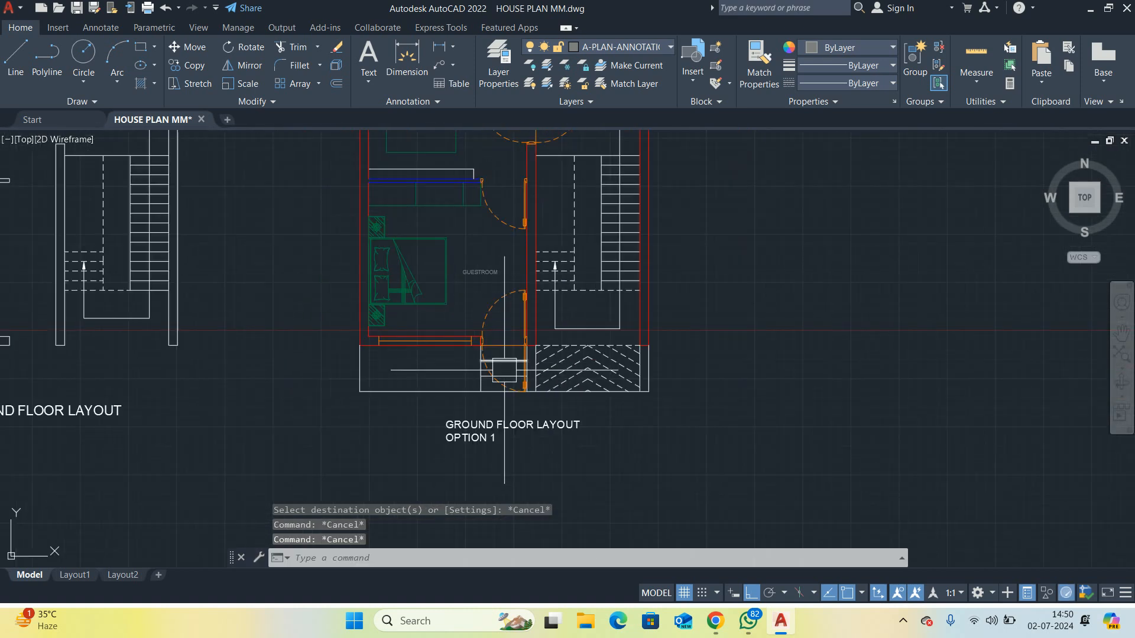
# Examine the text properties of the OTHER'S PROPERTY note, the GROUND FLOOR LAYOUT title and the Option 1 title
pyautogui.click(479, 430)
pyautogui.scroll(-6, 385, 379)
pyautogui.press('Escape')
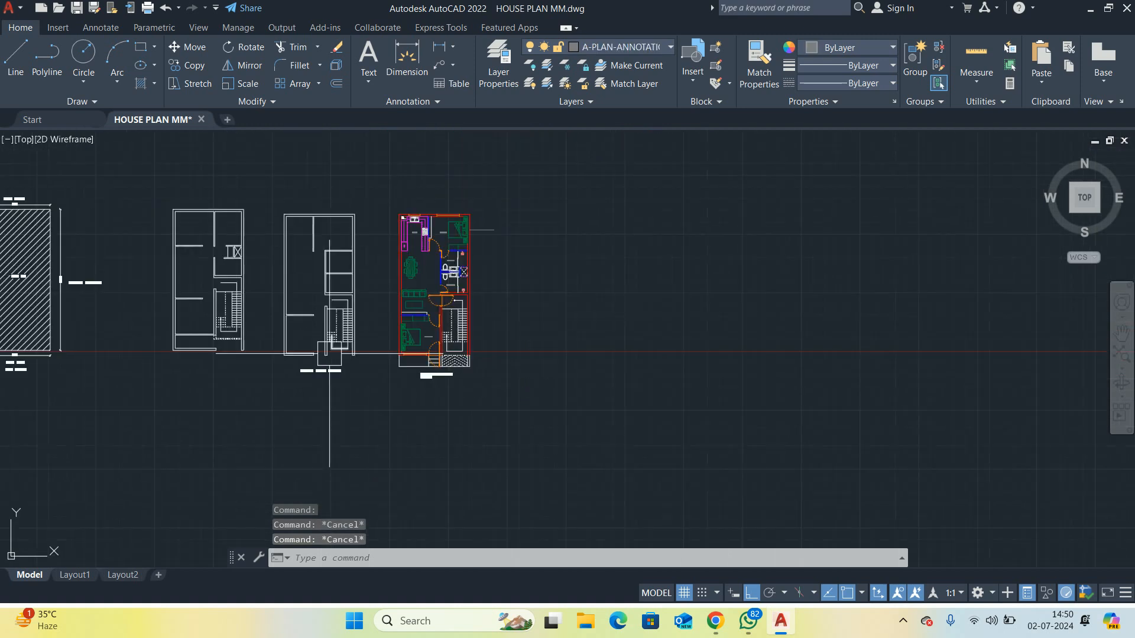
pyautogui.scroll(-1, 289, 408)
pyautogui.scroll(3, 112, 334)
pyautogui.click(207, 290)
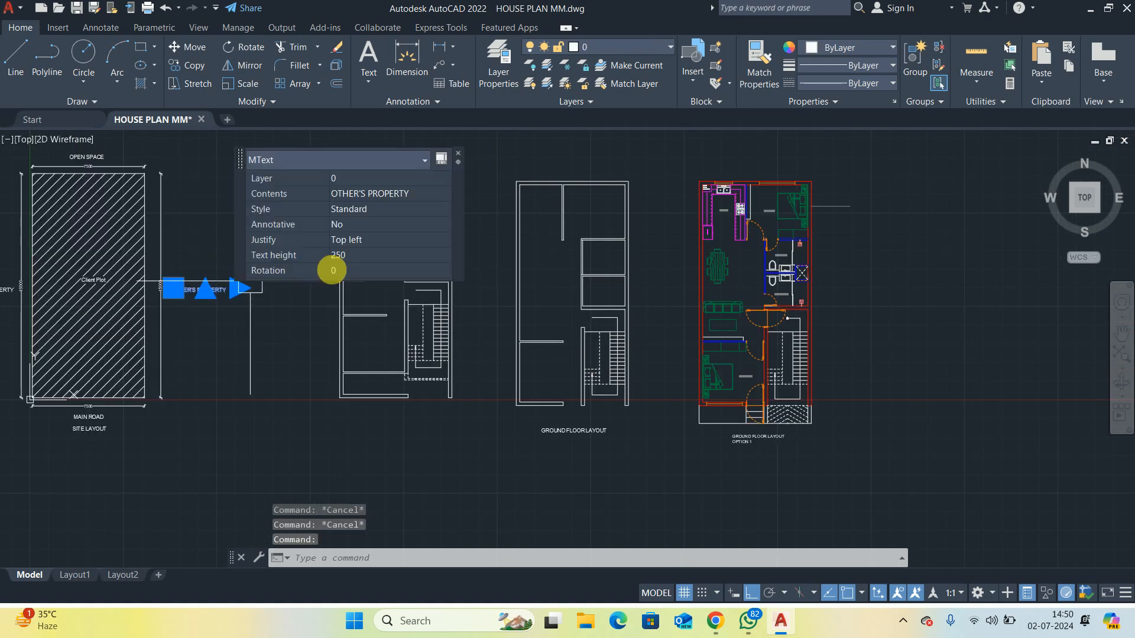
pyautogui.press('Escape')
pyautogui.click(591, 431)
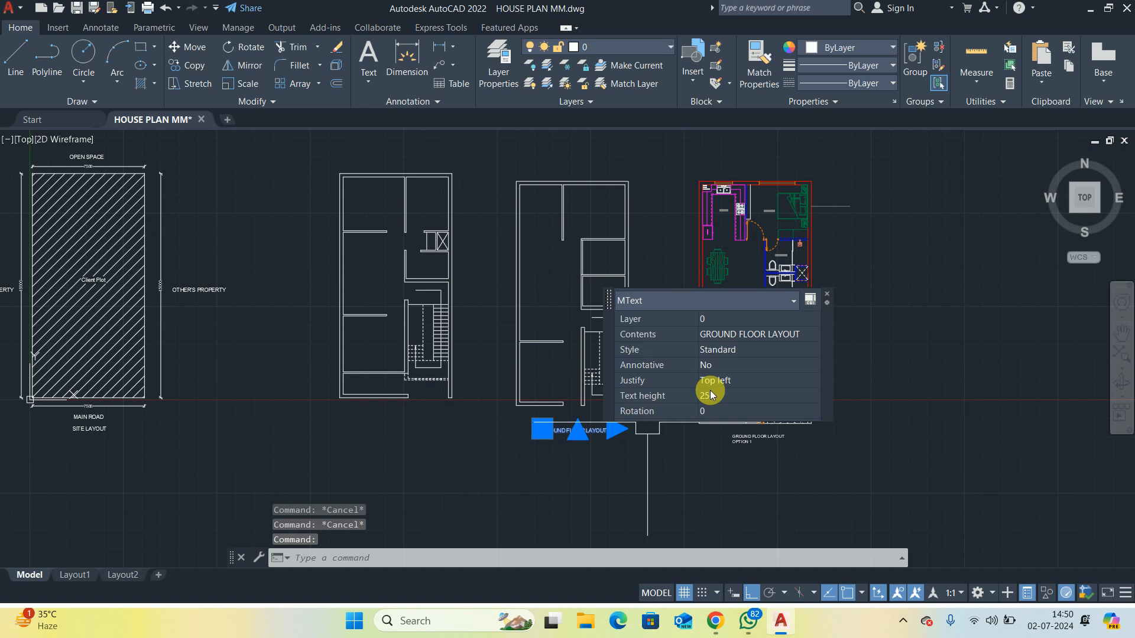
pyautogui.press('Escape')
pyautogui.scroll(2, 726, 438)
pyautogui.click(746, 448)
pyautogui.moveTo(716, 441); pyautogui.dragTo(483, 460, button='middle')
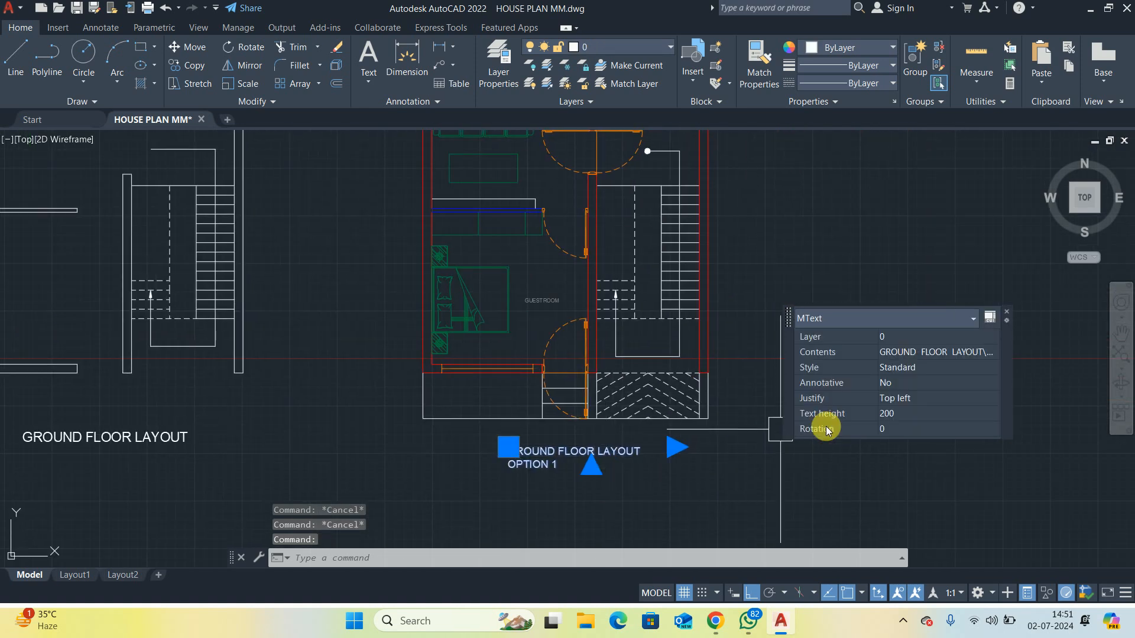
pyautogui.scroll(-2, 752, 414)
pyautogui.press('Escape')
pyautogui.press('Escape')
# Match the Option 1 title's text properties onto the GROUND FLOOR LAYOUT title and the labels around the site plan
pyautogui.write('MA')
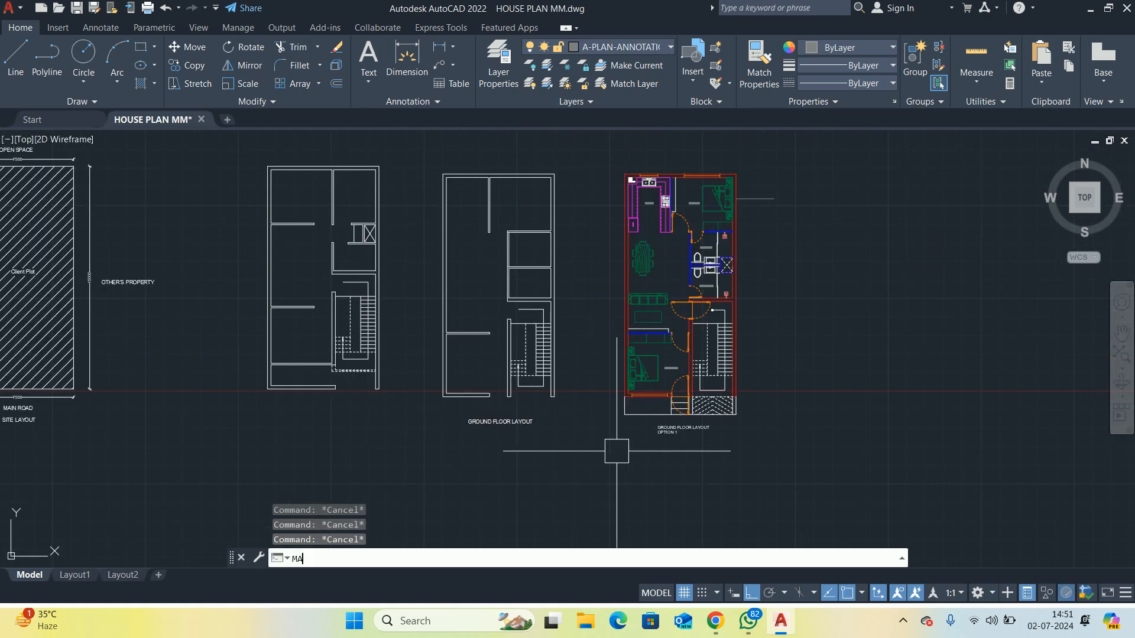
pyautogui.press('Return')
pyautogui.click(500, 422)
pyautogui.moveTo(375, 354); pyautogui.dragTo(488, 369, button='middle')
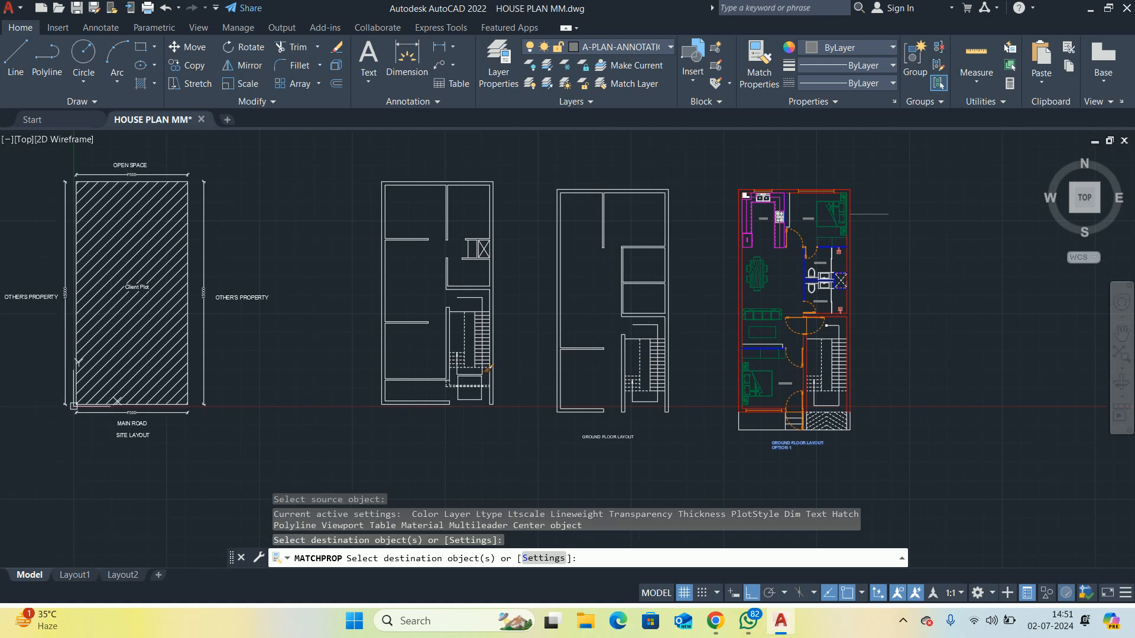
pyautogui.moveTo(79, 295); pyautogui.dragTo(408, 322, button='middle')
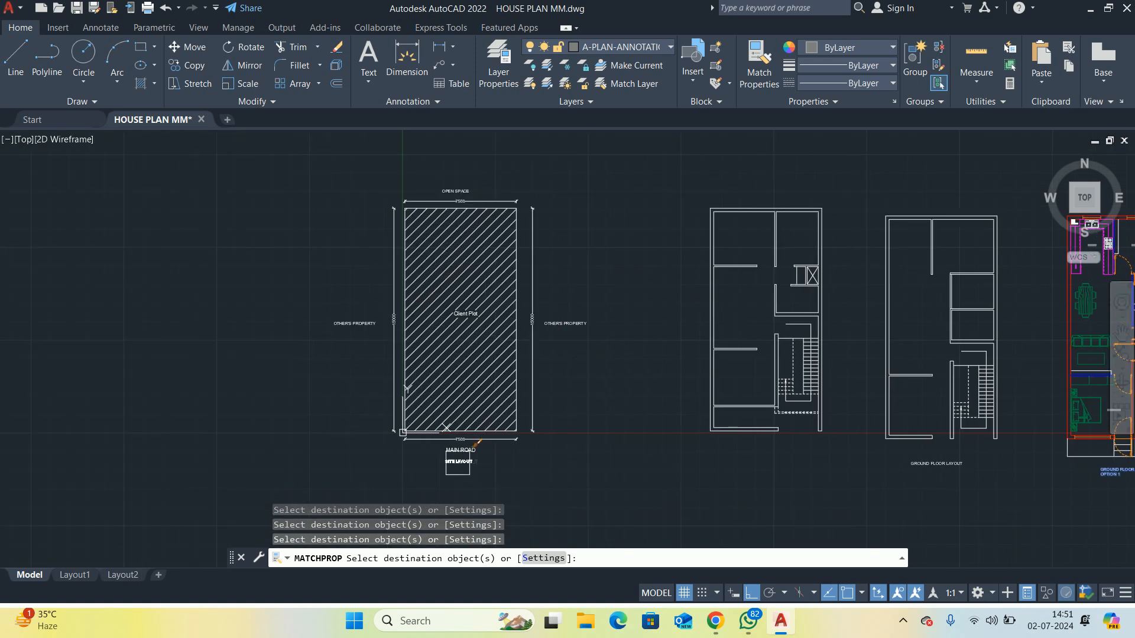
pyautogui.scroll(5, 457, 463)
pyautogui.scroll(-5, 424, 410)
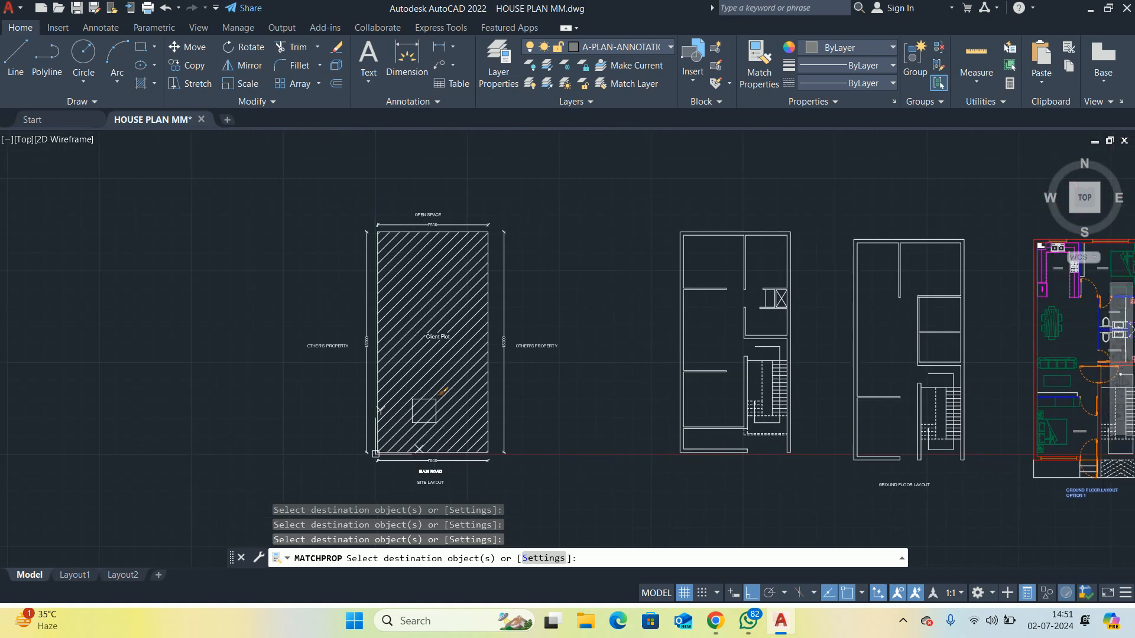
pyautogui.scroll(6, 437, 340)
pyautogui.scroll(-9, 414, 361)
pyautogui.press('Escape')
pyautogui.press('Escape')
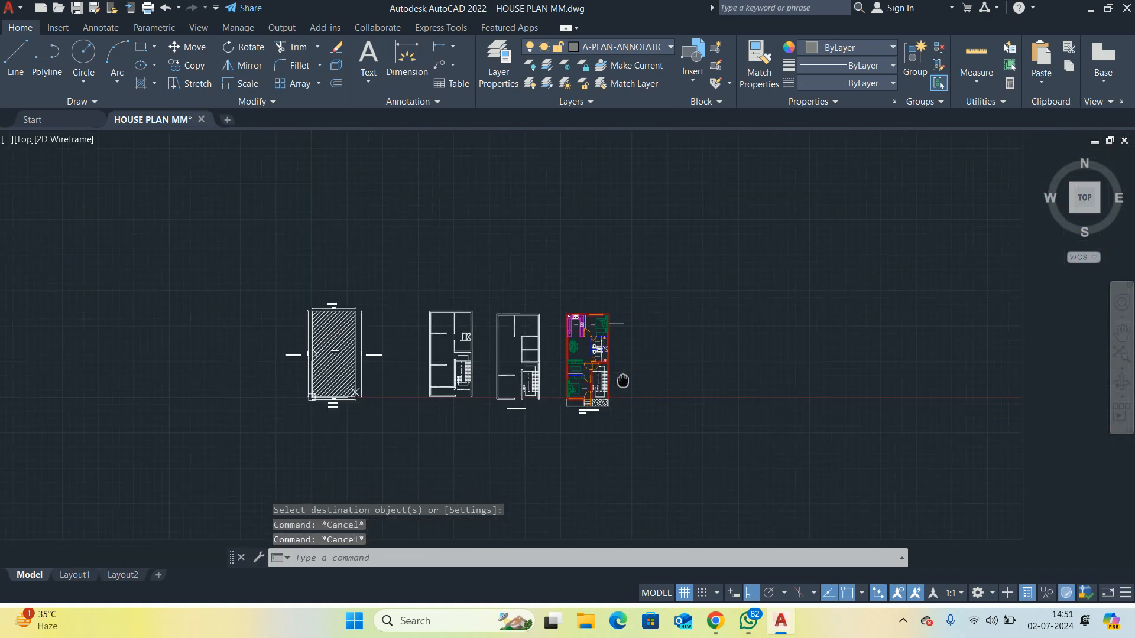
# Set the KITCHEN label's text height to 200
pyautogui.scroll(12, 456, 329)
pyautogui.moveTo(480, 134); pyautogui.dragTo(467, 344, button='middle')
pyautogui.click(468, 335)
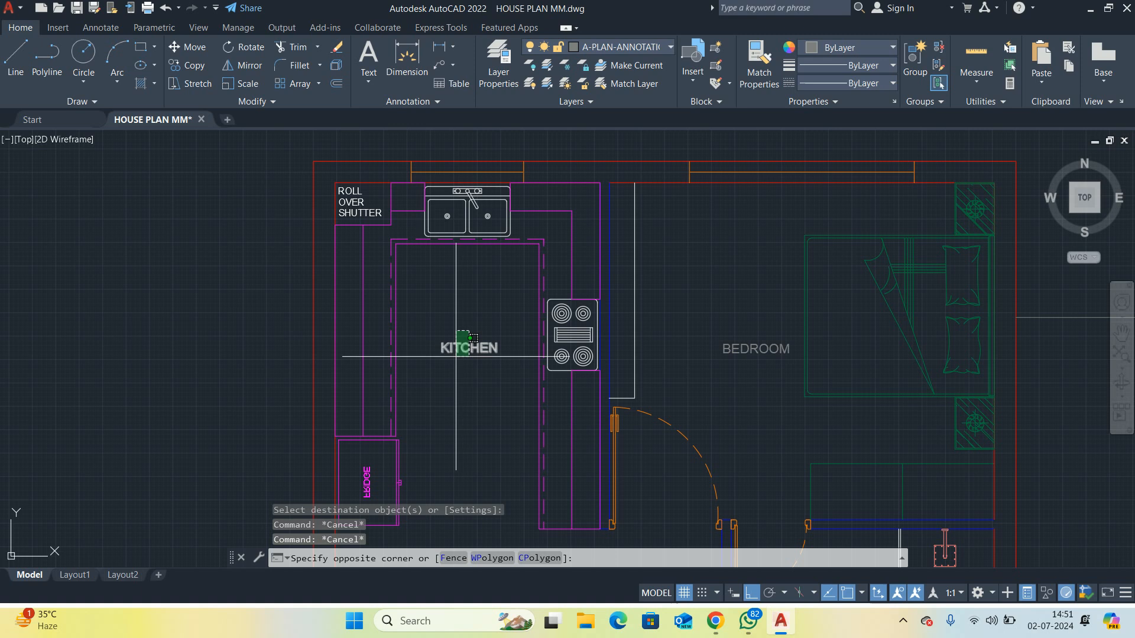
pyautogui.click(457, 356)
pyautogui.click(620, 323)
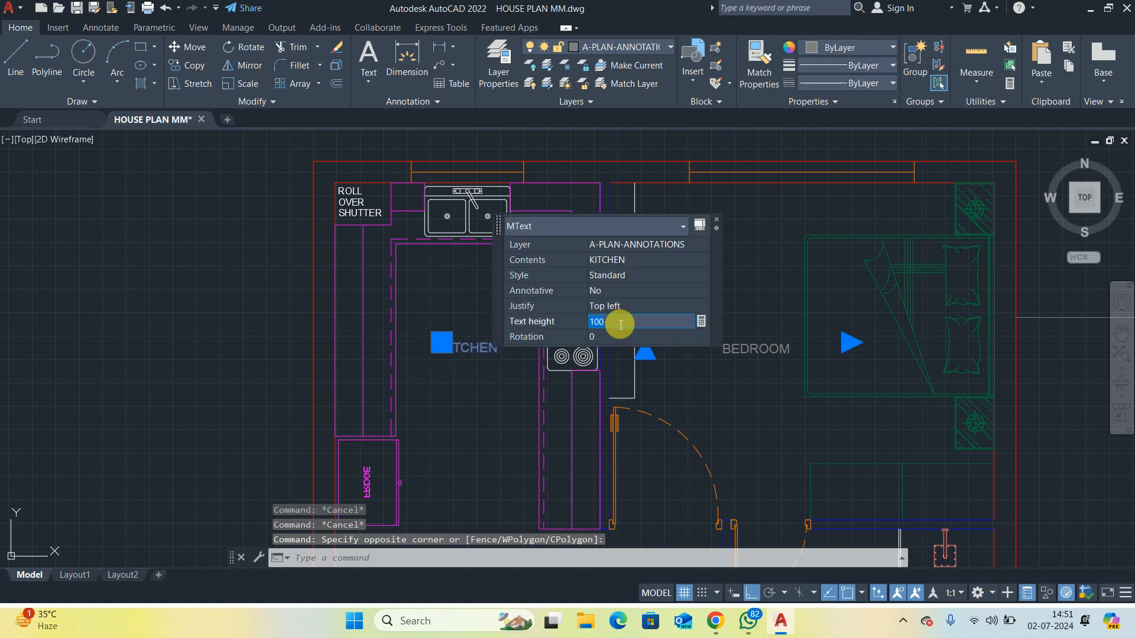
pyautogui.write('200')
pyautogui.press('Return')
pyautogui.press('Escape')
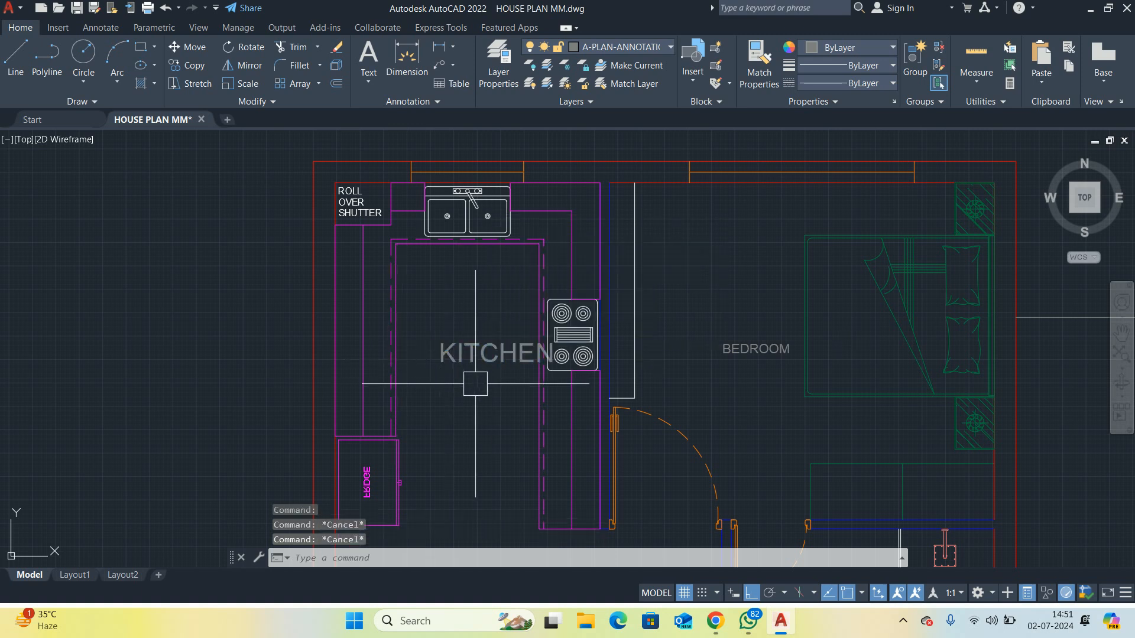
# Move the KITCHEN label left so it sits clear of the counter with the stove
pyautogui.moveTo(488, 350); pyautogui.dragTo(496, 352, button='middle')
pyautogui.click(496, 351)
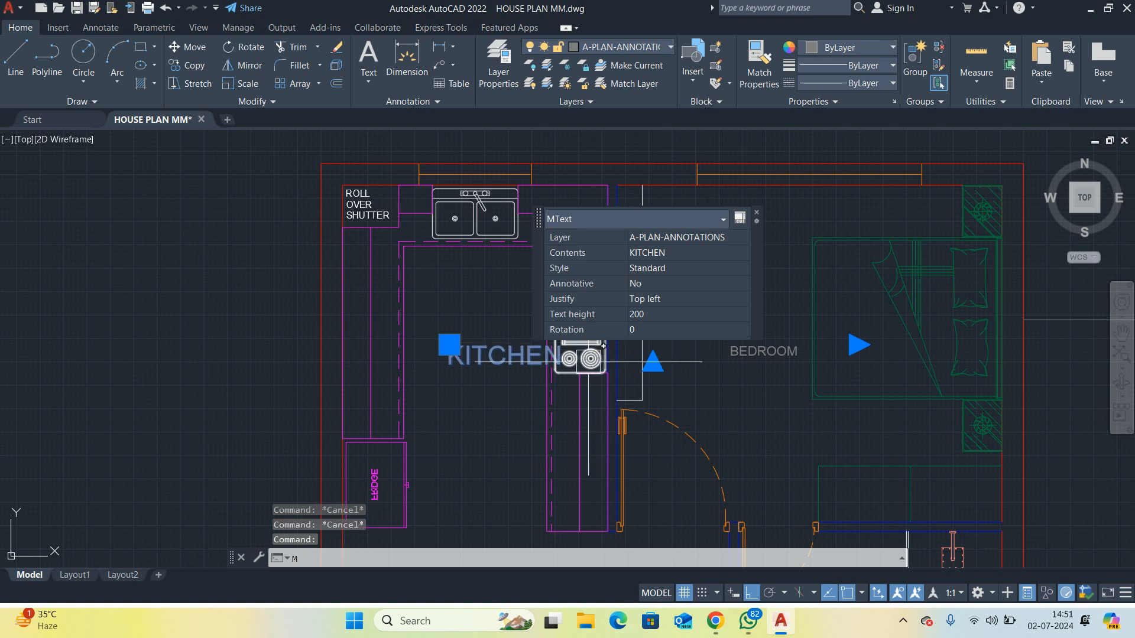
pyautogui.write('M')
pyautogui.press('Return')
pyautogui.click(502, 387)
pyautogui.click(470, 387)
pyautogui.press('Escape')
pyautogui.press('Escape')
# Delete the horizontal annotation line beside the bedroom's outer wall
pyautogui.scroll(-2, 470, 387)
pyautogui.moveTo(490, 381); pyautogui.dragTo(418, 355, button='middle')
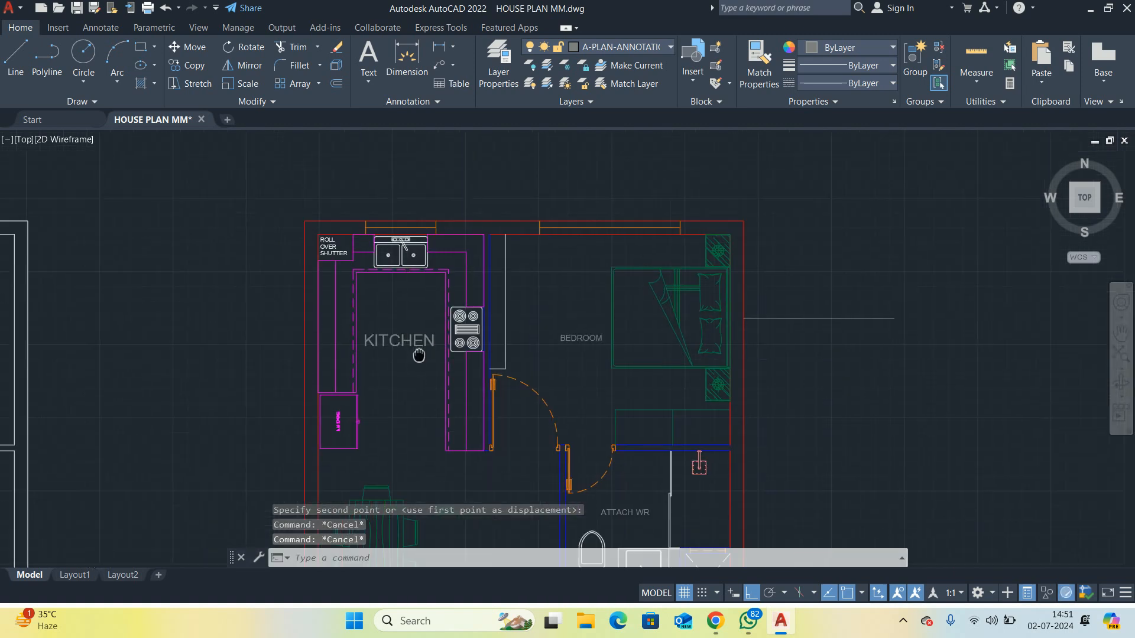
pyautogui.scroll(-2, 374, 336)
pyautogui.write('MA')
pyautogui.press('Return')
pyautogui.press('Escape')
pyautogui.press('Escape')
pyautogui.click(680, 323)
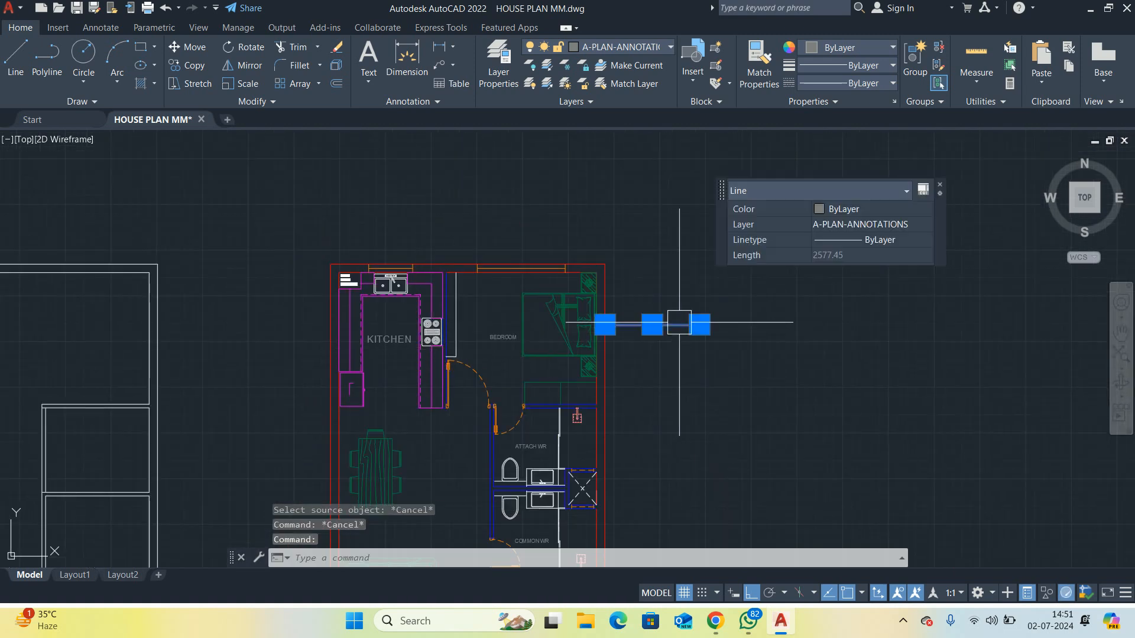
pyautogui.press('Delete')
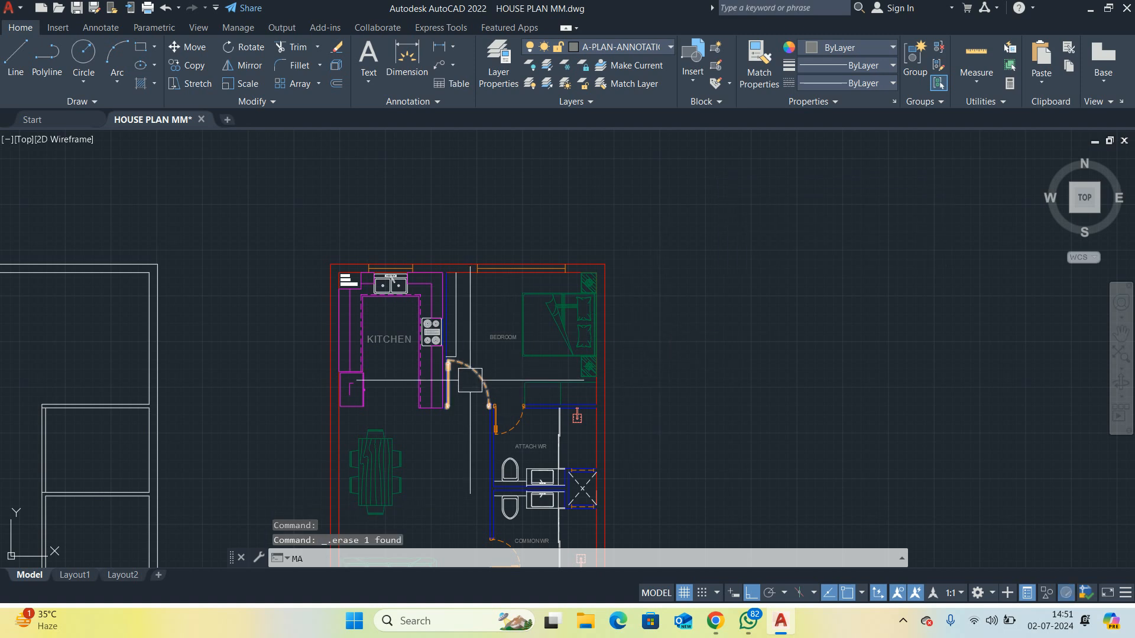
# Match the KITCHEN label's text properties onto the BEDROOM, ATTACH WR, COMMON WR and GUESTROOM labels
pyautogui.press('Return')
pyautogui.scroll(2, 417, 352)
pyautogui.click(388, 343)
pyautogui.click(529, 331)
pyautogui.moveTo(573, 383); pyautogui.dragTo(508, 266, button='middle')
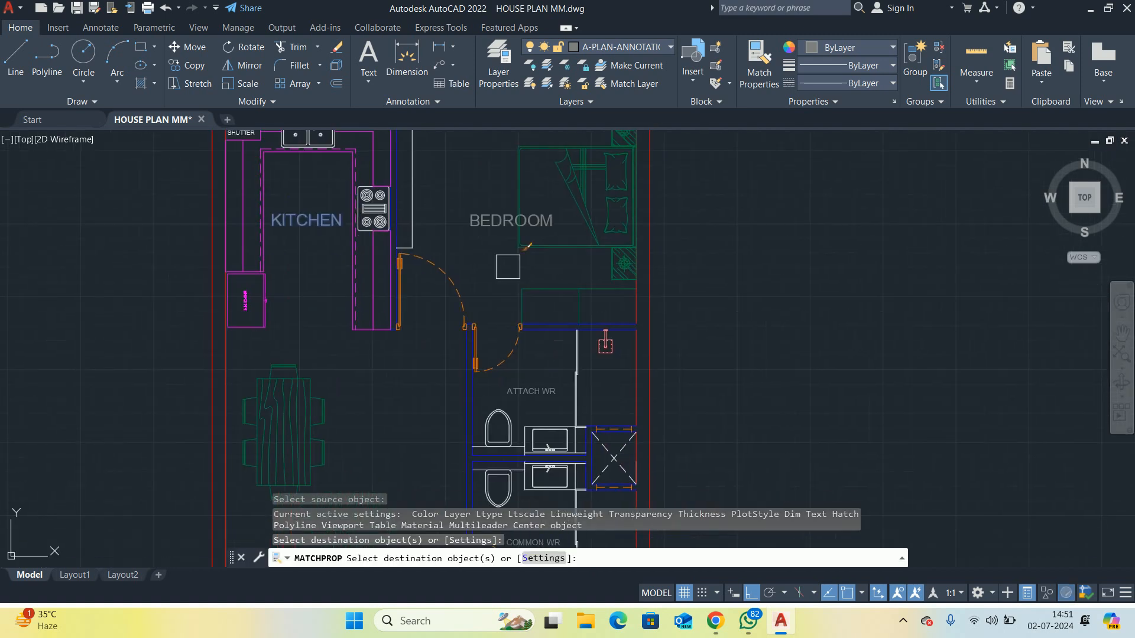
pyautogui.click(531, 391)
pyautogui.moveTo(525, 444); pyautogui.dragTo(481, 243, button='middle')
pyautogui.click(512, 340)
pyautogui.moveTo(489, 335); pyautogui.dragTo(539, 117, button='middle')
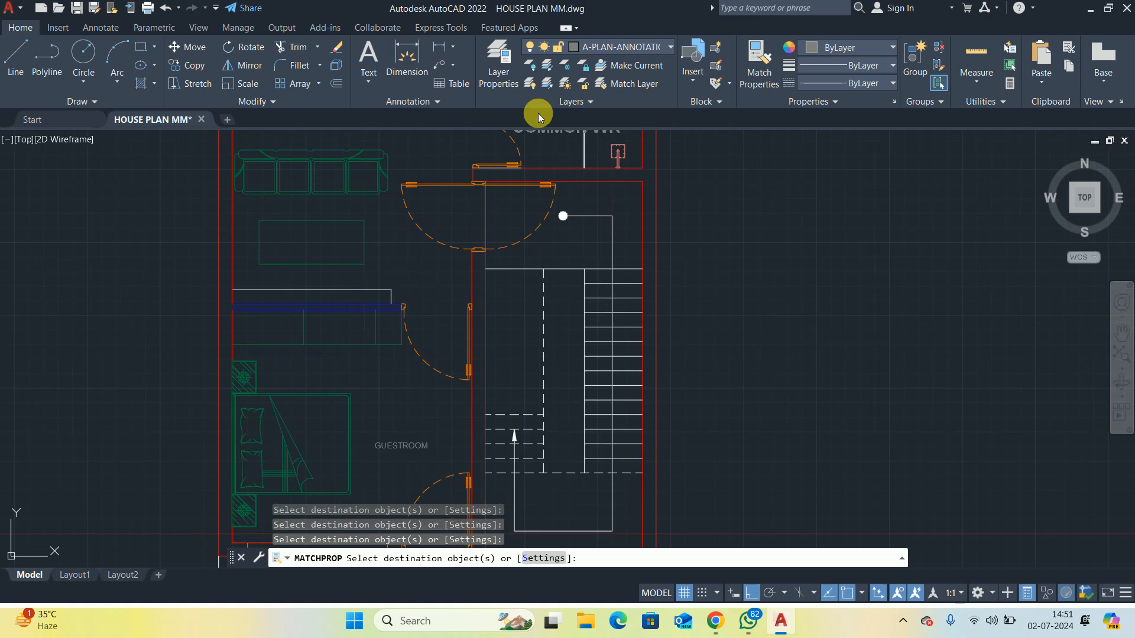
pyautogui.click(390, 443)
pyautogui.press('Escape')
# Move the GUESTROOM label left, clear of the staircase wall
pyautogui.scroll(-1, 447, 407)
pyautogui.write('m')
pyautogui.press('Return')
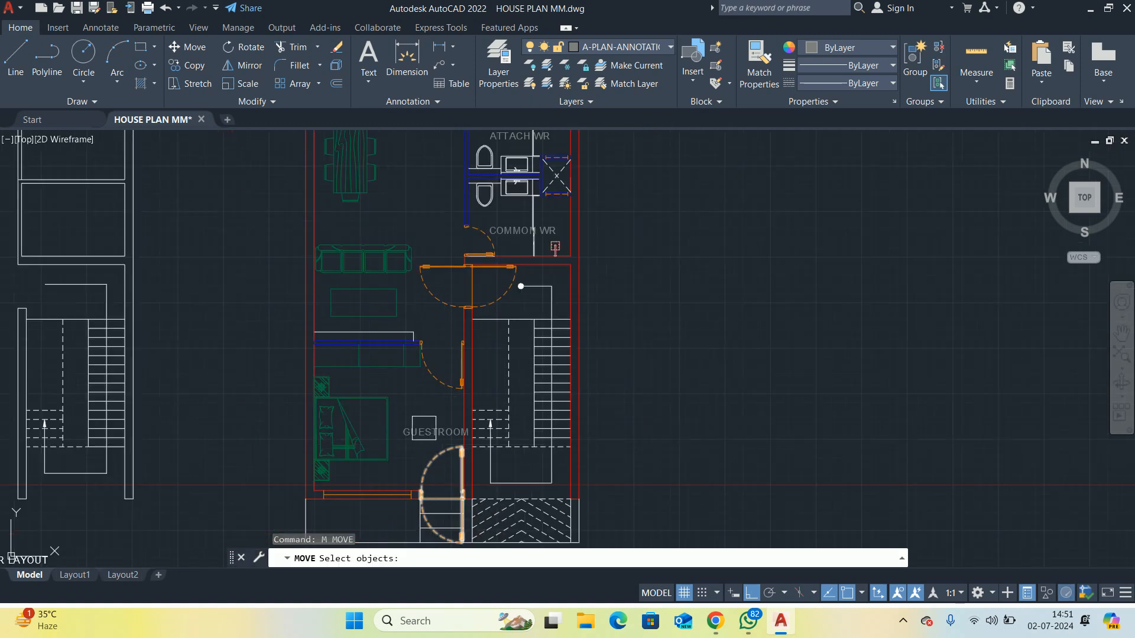
pyautogui.click(437, 432)
pyautogui.press('Return')
pyautogui.click(810, 347)
pyautogui.click(793, 349)
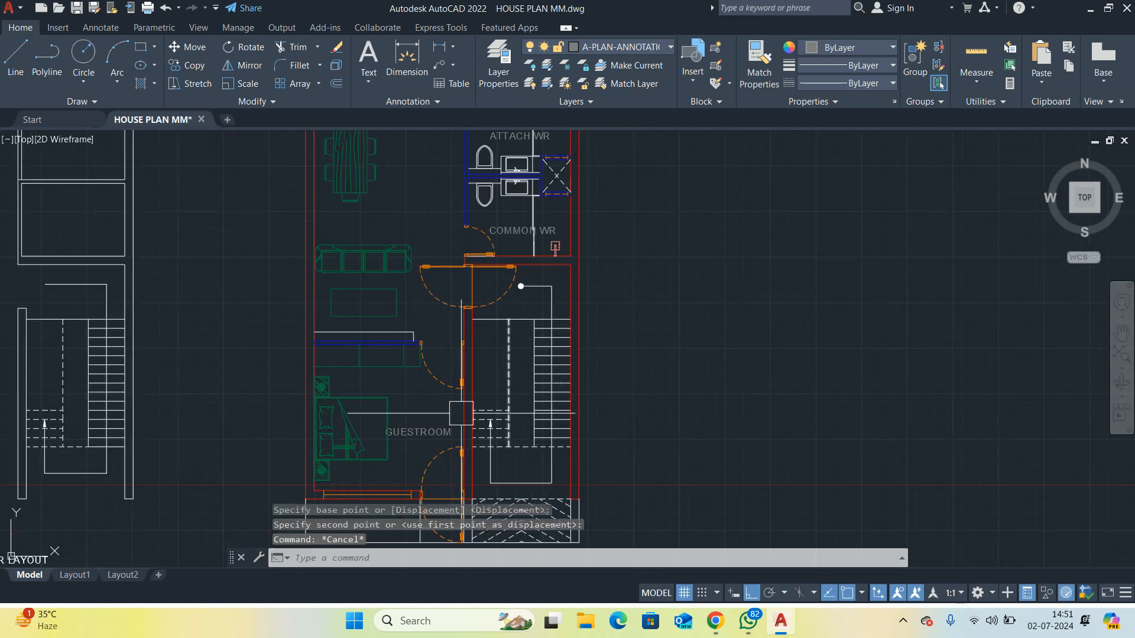
# Shift the GUESTROOM label slightly up and right, into the free space between the bed and the staircase wall
pyautogui.press('Return')
pyautogui.click(408, 432)
pyautogui.press('Return')
pyautogui.scroll(3, 406, 385)
pyautogui.click(407, 435)
pyautogui.click(408, 397)
pyautogui.moveTo(469, 424); pyautogui.dragTo(373, 309, button='middle')
pyautogui.press('Return')
pyautogui.click(341, 417)
pyautogui.press('Return')
pyautogui.click(338, 336)
pyautogui.click(376, 330)
pyautogui.press('Escape')
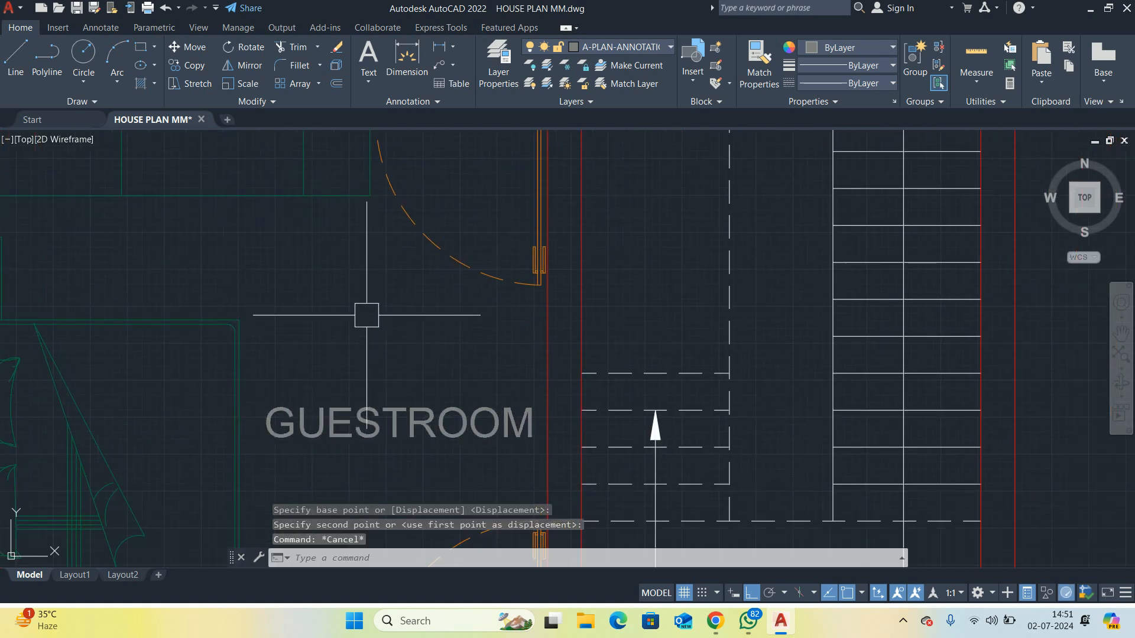
pyautogui.press('Escape')
# Move the COMMON WR label up, above the washroom door swing
pyautogui.scroll(-6, 365, 315)
pyautogui.moveTo(382, 238); pyautogui.dragTo(361, 358, button='middle')
pyautogui.scroll(7, 422, 283)
pyautogui.press('Return')
pyautogui.click(481, 236)
pyautogui.moveTo(482, 220); pyautogui.dragTo(439, 327, button='middle')
pyautogui.press('Return')
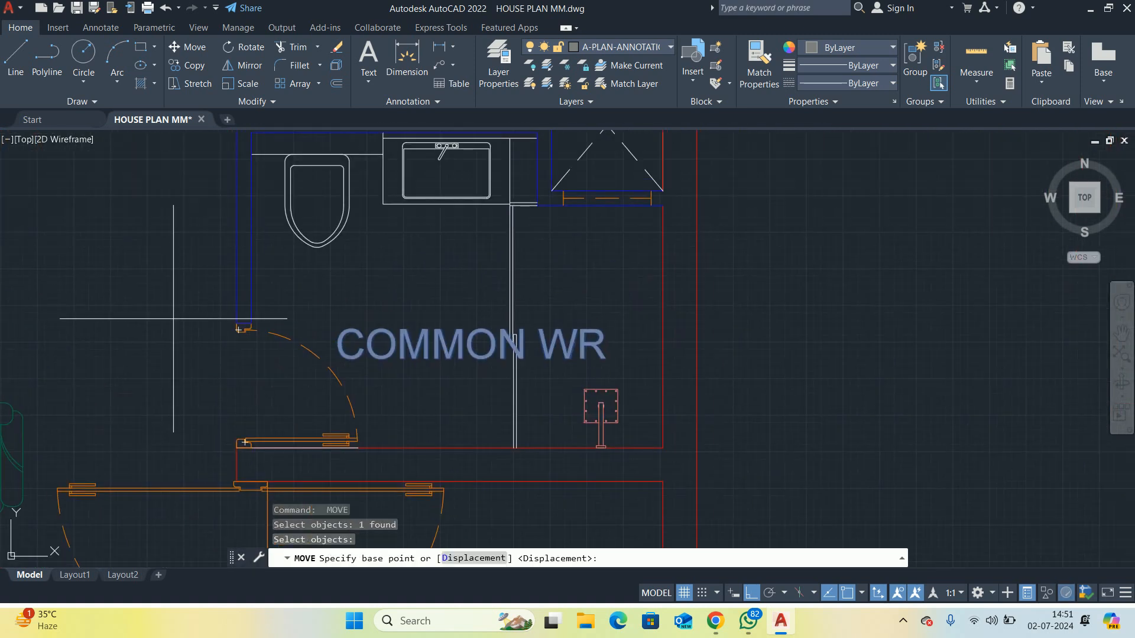
pyautogui.click(170, 320)
pyautogui.click(165, 278)
# Shift the COMMON WR label slightly left within the common washroom
pyautogui.press('Return')
pyautogui.click(473, 305)
pyautogui.press('Return')
pyautogui.click(1063, 302)
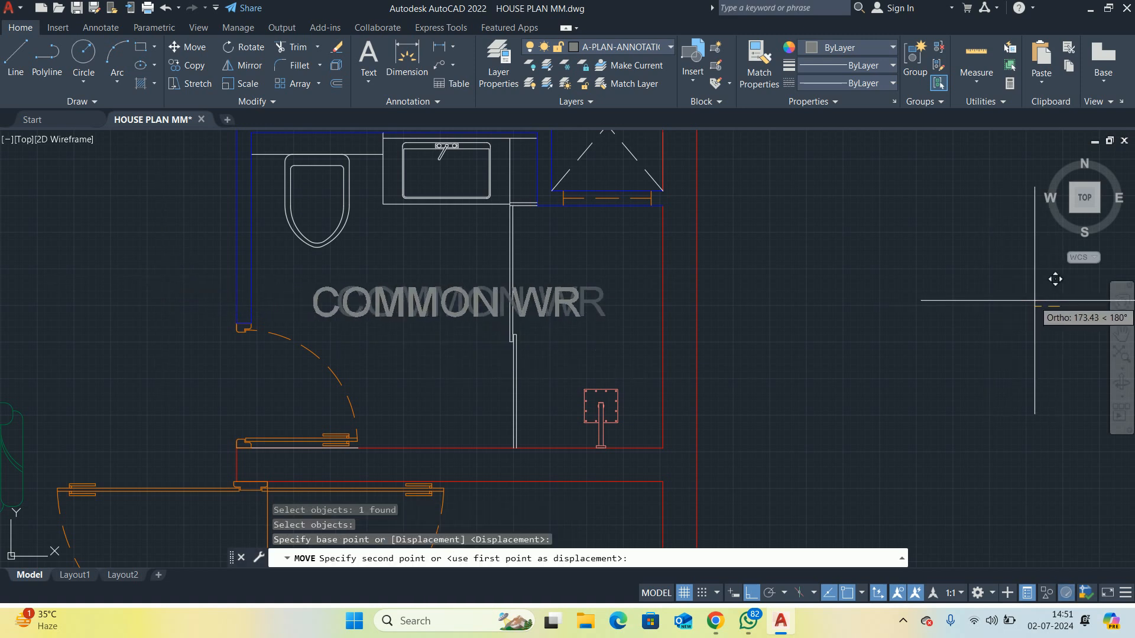
pyautogui.click(1035, 300)
pyautogui.press('Escape')
pyautogui.press('Escape')
# Move the BEDROOM label left so it clears the bed
pyautogui.scroll(-5, 597, 281)
pyautogui.scroll(6, 591, 284)
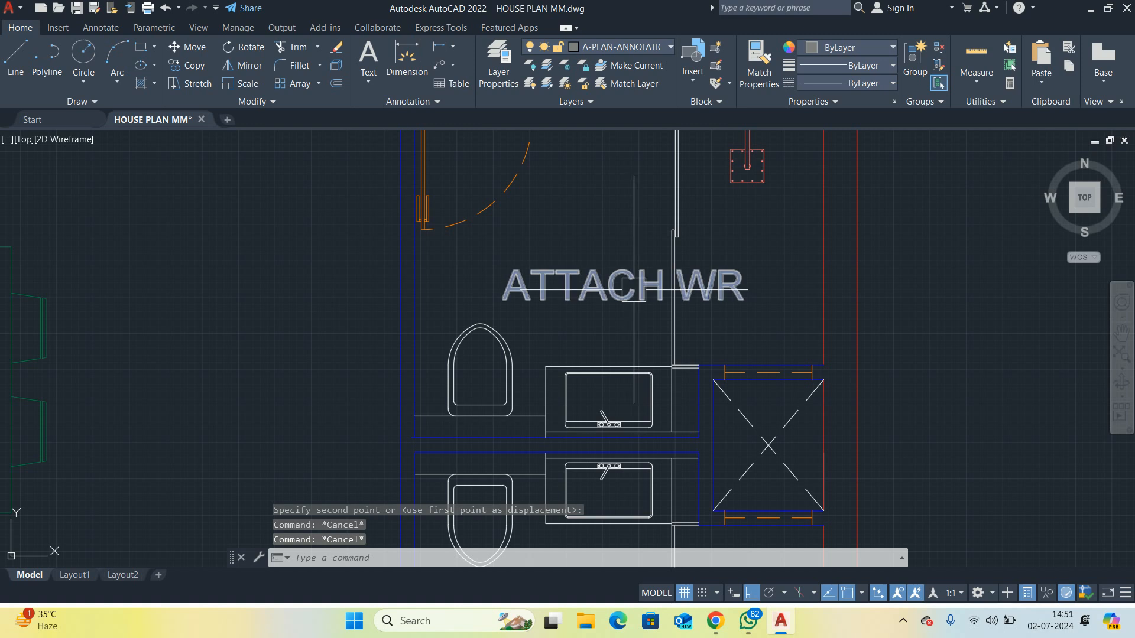
pyautogui.scroll(-4, 589, 282)
pyautogui.moveTo(589, 282); pyautogui.dragTo(550, 376, button='middle')
pyautogui.scroll(4, 549, 323)
pyautogui.press('Return')
pyautogui.click(525, 222)
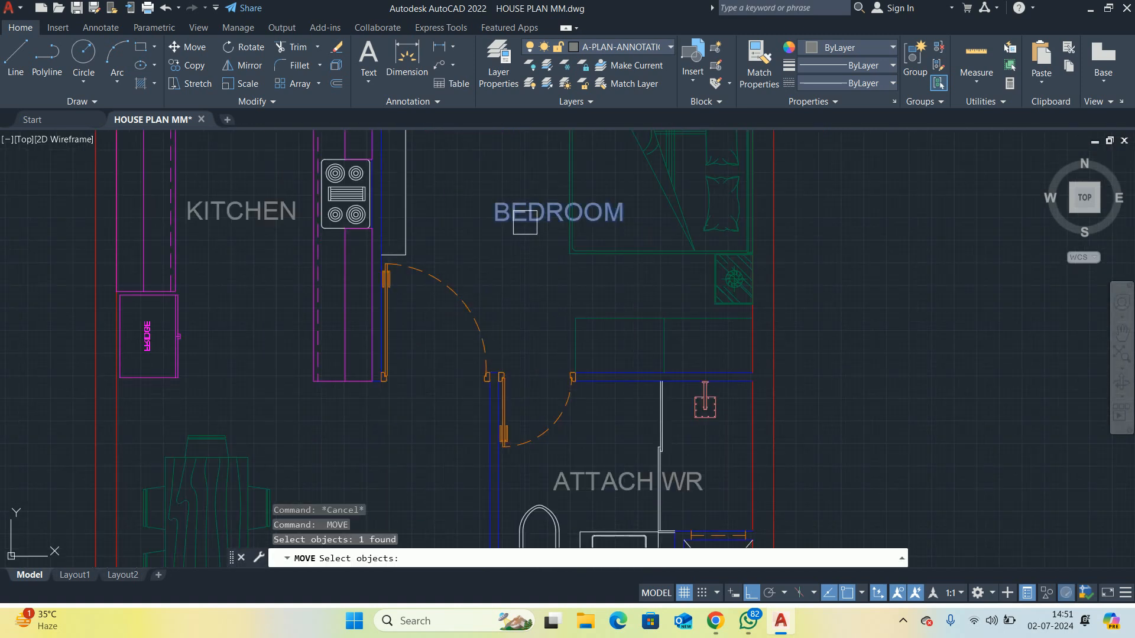
pyautogui.scroll(-2, 621, 191)
pyautogui.moveTo(621, 191); pyautogui.dragTo(460, 372, button='middle')
pyautogui.press('Return')
pyautogui.click(906, 336)
pyautogui.click(863, 335)
# Move the BEDROOM label up, further from the bedroom door swing
pyautogui.press('Return')
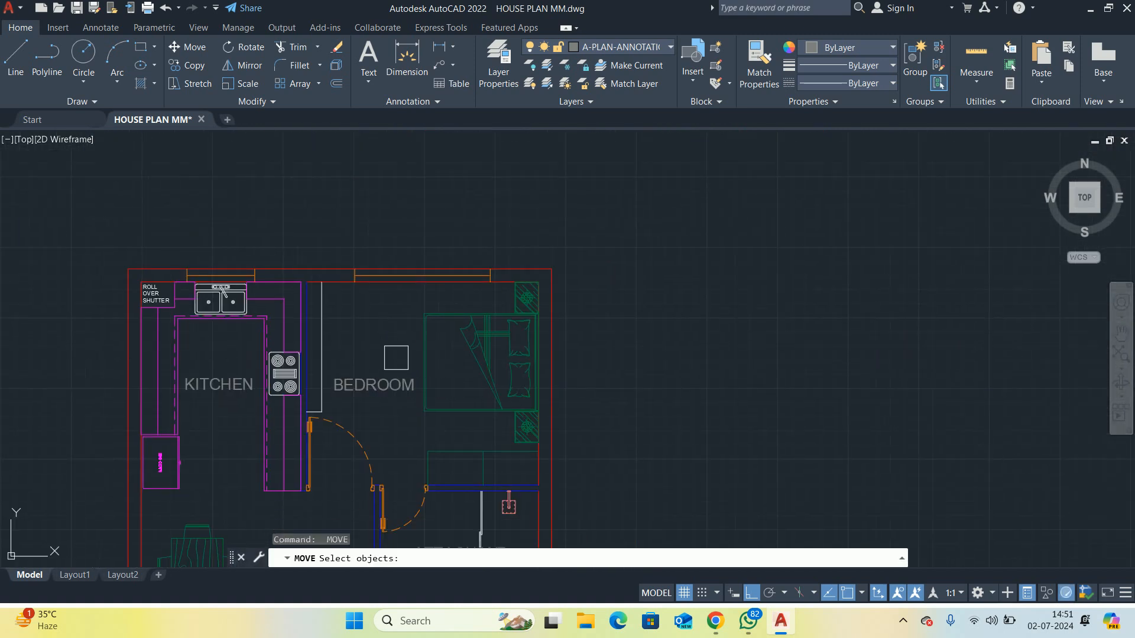
pyautogui.click(364, 382)
pyautogui.press('Return')
pyautogui.click(746, 362)
pyautogui.click(747, 336)
pyautogui.press('Escape')
pyautogui.press('Escape')
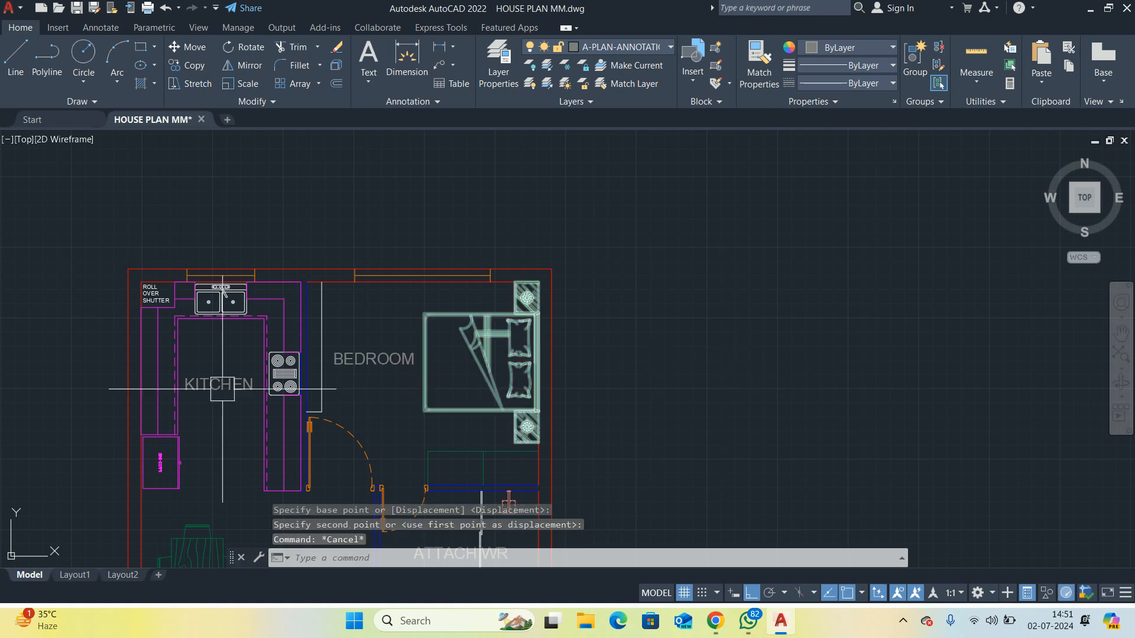
# Start a Quick Dimension and select the porch front line and both lines of the guestroom's front wall
pyautogui.scroll(-2, 504, 323)
pyautogui.scroll(-3, 336, 373)
pyautogui.press('Escape')
pyautogui.scroll(5, 335, 373)
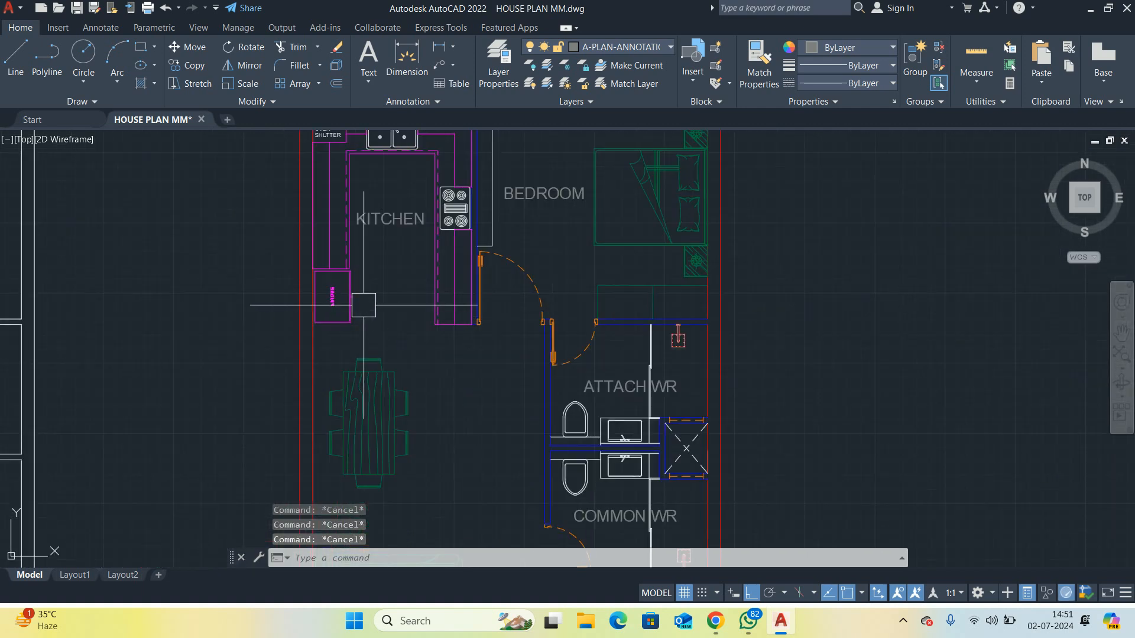
pyautogui.scroll(-2, 429, 288)
pyautogui.scroll(-1, 416, 414)
pyautogui.moveTo(418, 416); pyautogui.dragTo(459, 358, button='middle')
pyautogui.write('qd')
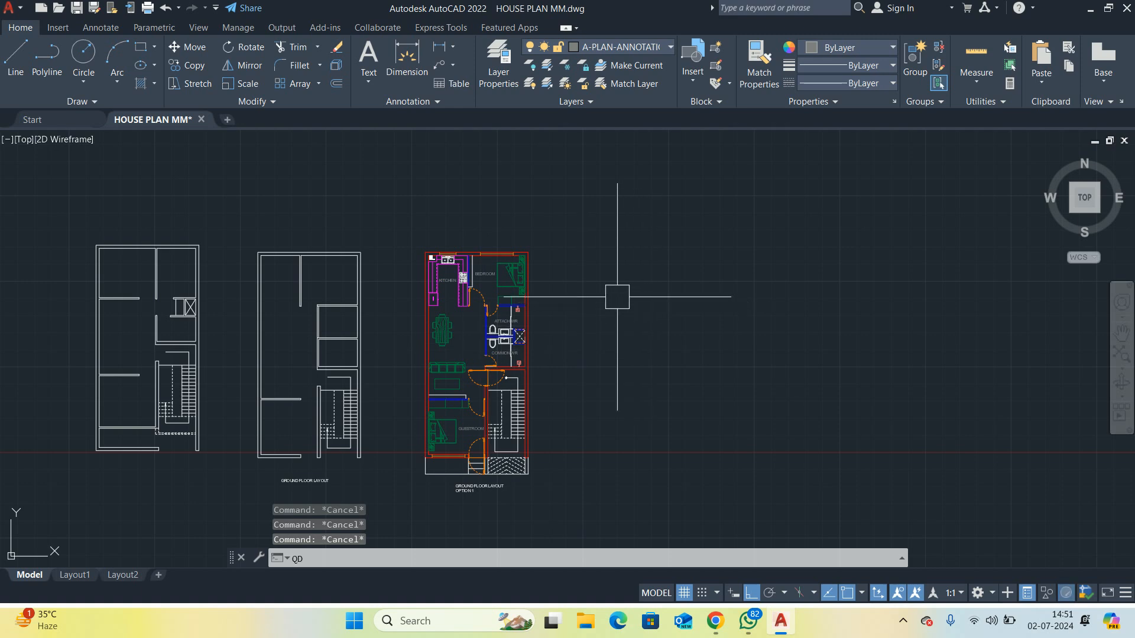
pyautogui.press('Return')
pyautogui.scroll(5, 434, 473)
pyautogui.scroll(4, 415, 410)
pyautogui.click(380, 418)
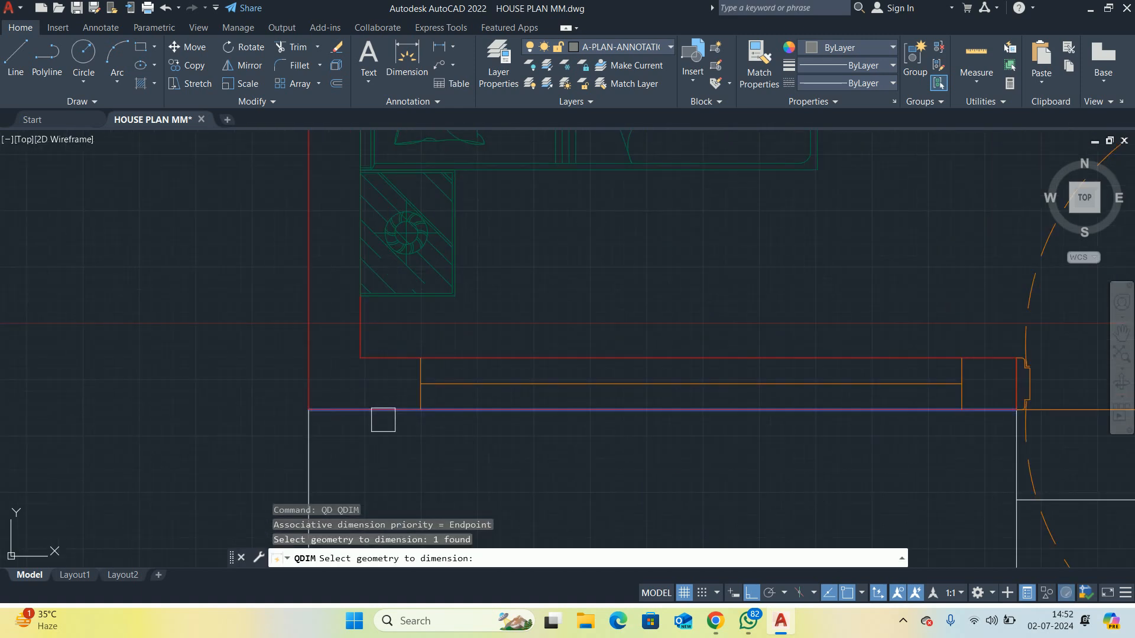
pyautogui.click(381, 358)
# Add both faces of the partition wall above the guestroom to the Quick Dimension selection
pyautogui.scroll(-2, 382, 354)
pyautogui.moveTo(385, 361); pyautogui.dragTo(484, 536, button='middle')
pyautogui.click(547, 406)
pyautogui.scroll(-2, 497, 308)
pyautogui.scroll(6, 510, 261)
pyautogui.click(417, 403)
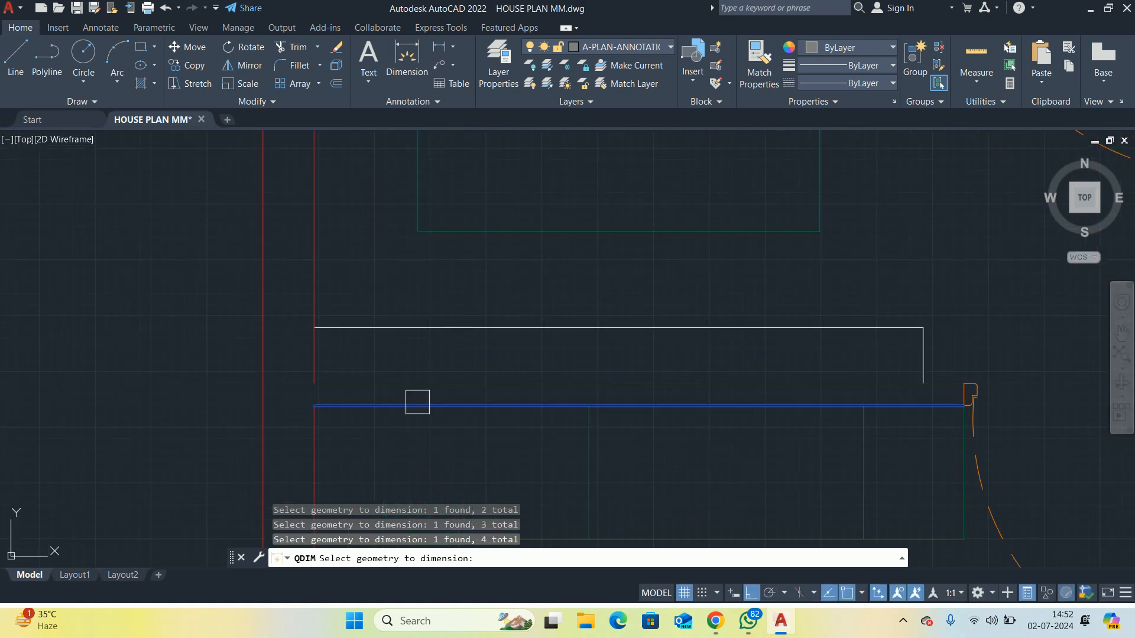
pyautogui.click(409, 384)
# Add the kitchen counter's lower end line and the inner and outer lines of the rear wall to the selection
pyautogui.scroll(-4, 382, 291)
pyautogui.moveTo(379, 286); pyautogui.dragTo(385, 487, button='middle')
pyautogui.scroll(-2, 394, 321)
pyautogui.moveTo(394, 321); pyautogui.dragTo(415, 387, button='middle')
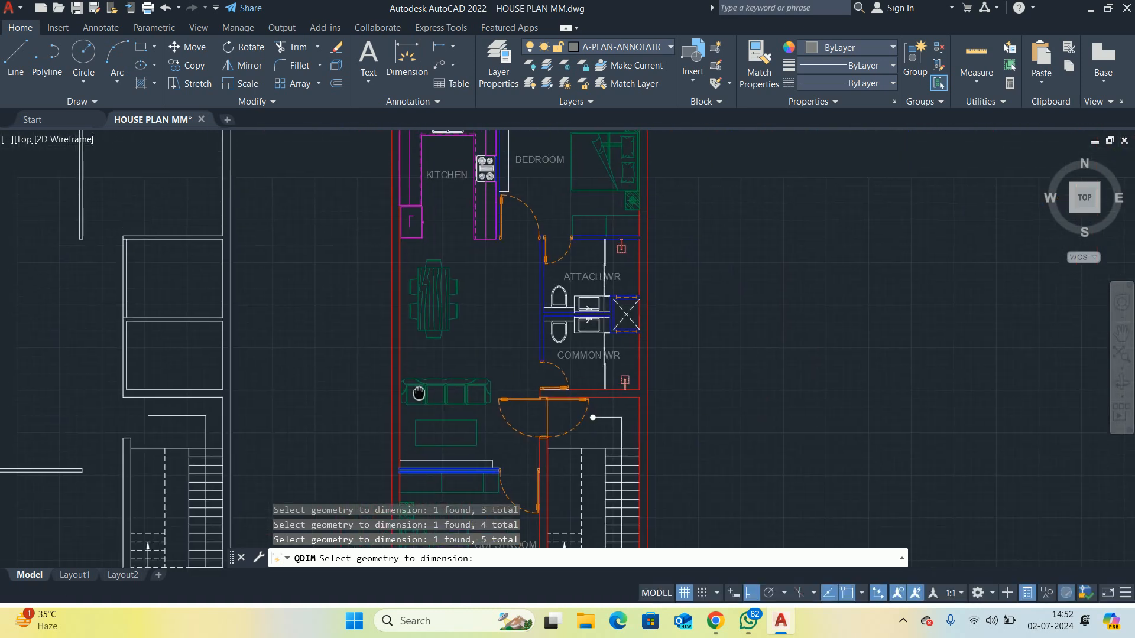
pyautogui.scroll(3, 444, 233)
pyautogui.scroll(2, 607, 277)
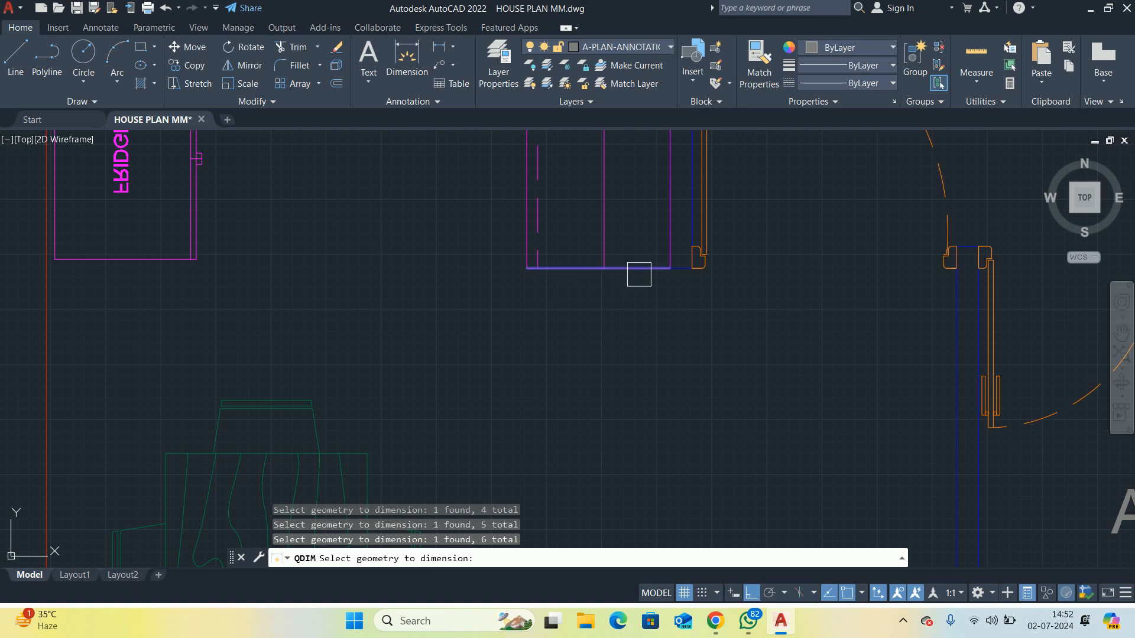
pyautogui.scroll(-5, 639, 275)
pyautogui.scroll(2, 631, 171)
pyautogui.moveTo(622, 169); pyautogui.dragTo(617, 397, button='middle')
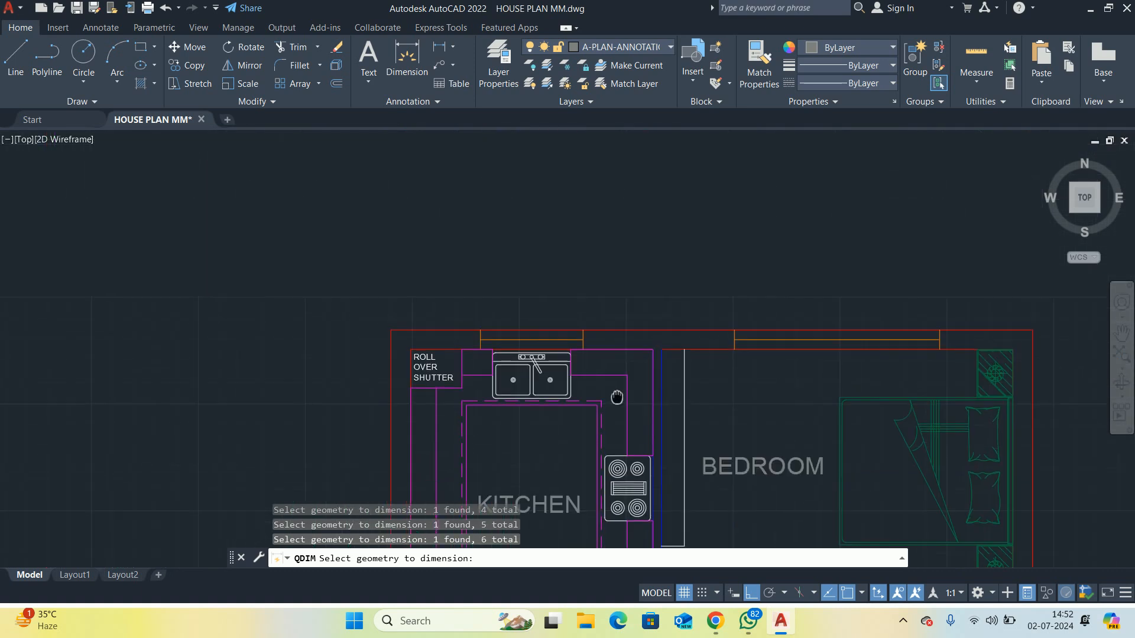
pyautogui.click(627, 352)
pyautogui.click(617, 329)
# Place the continuous vertical dimension chain along the left side of the Option 1 plan
pyautogui.scroll(-3, 614, 301)
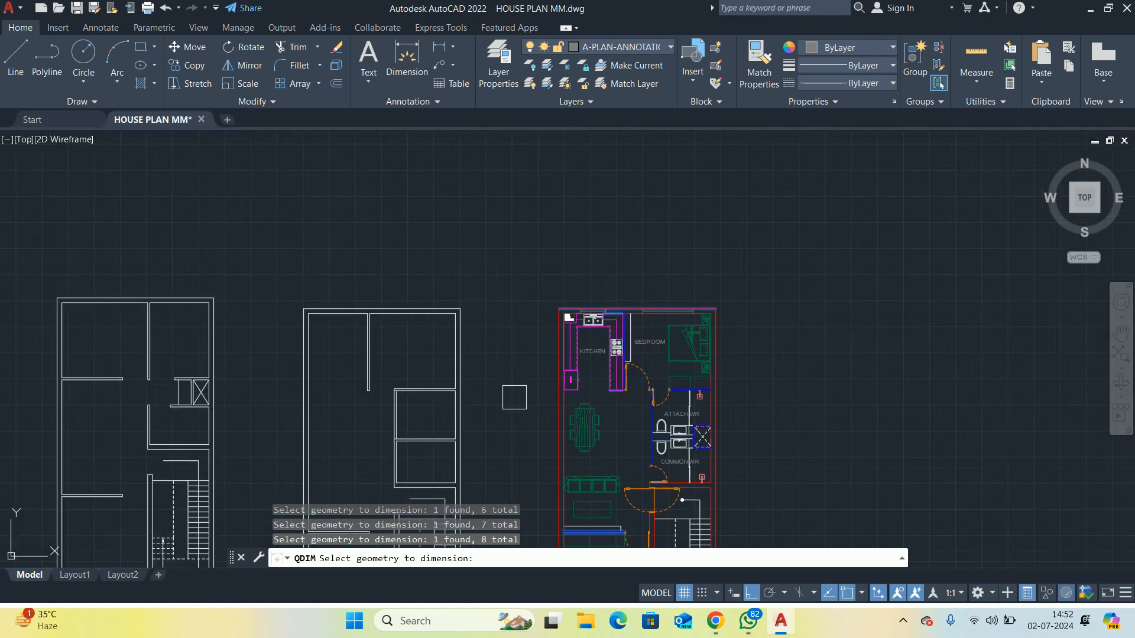
pyautogui.moveTo(518, 397); pyautogui.dragTo(532, 285, button='middle')
pyautogui.press('Return')
pyautogui.press('Escape')
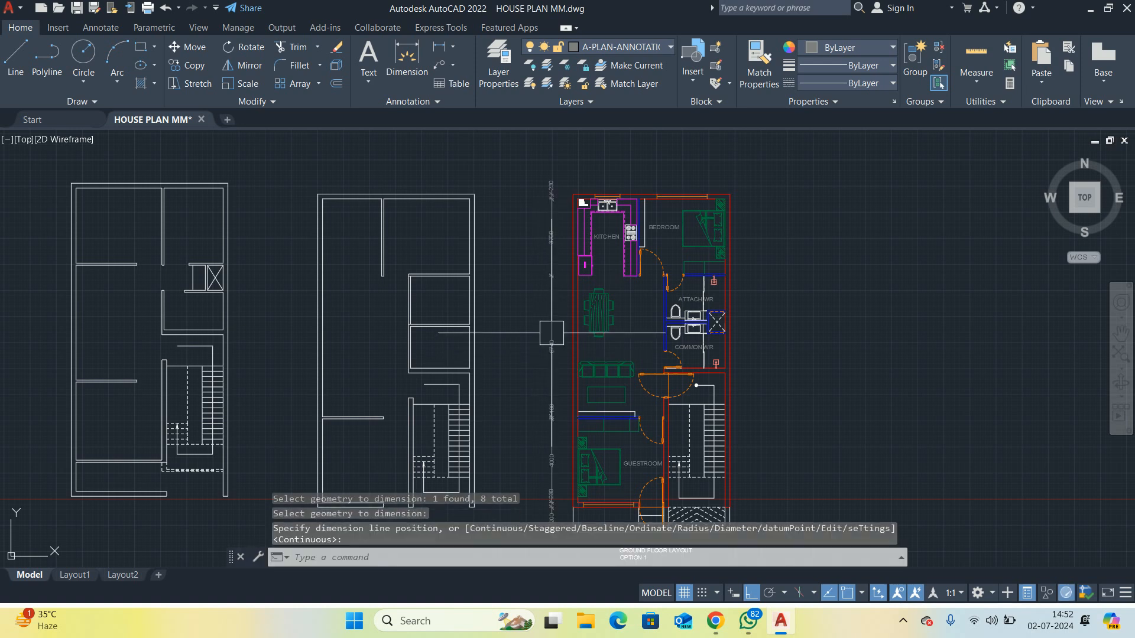
pyautogui.press('Escape')
# Start another Quick Dimension and select both lines of the left exterior wall and both faces of the kitchen-bedroom partition
pyautogui.scroll(3, 632, 201)
pyautogui.moveTo(632, 201); pyautogui.dragTo(594, 303, button='middle')
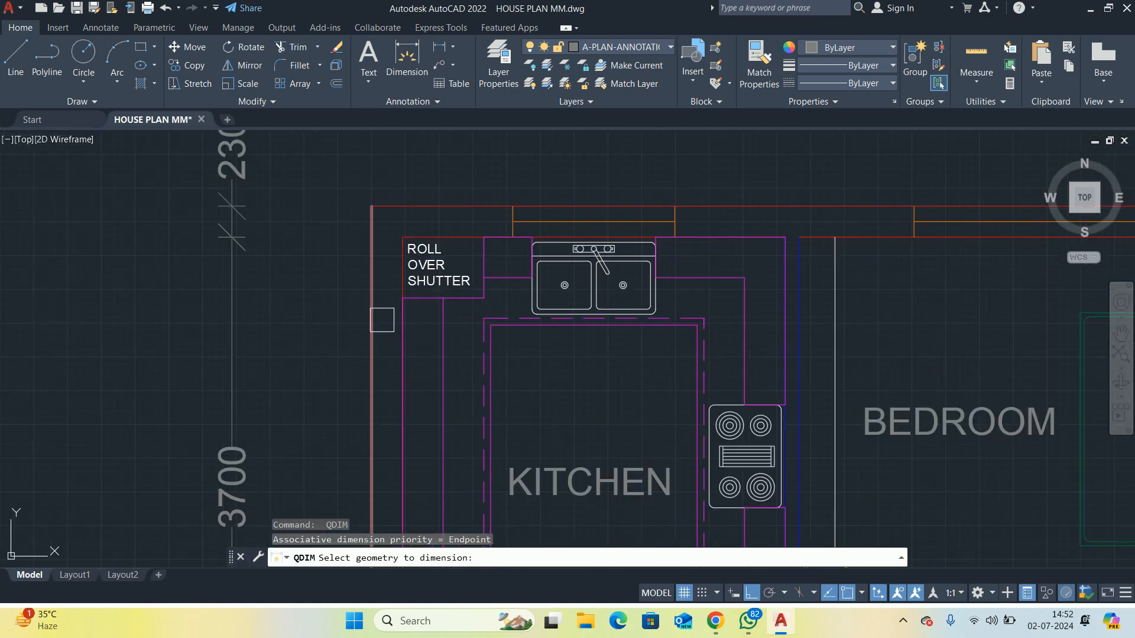
pyautogui.click(373, 278)
pyautogui.scroll(4, 384, 246)
pyautogui.scroll(-2, 390, 262)
pyautogui.click(390, 262)
pyautogui.scroll(-3, 392, 262)
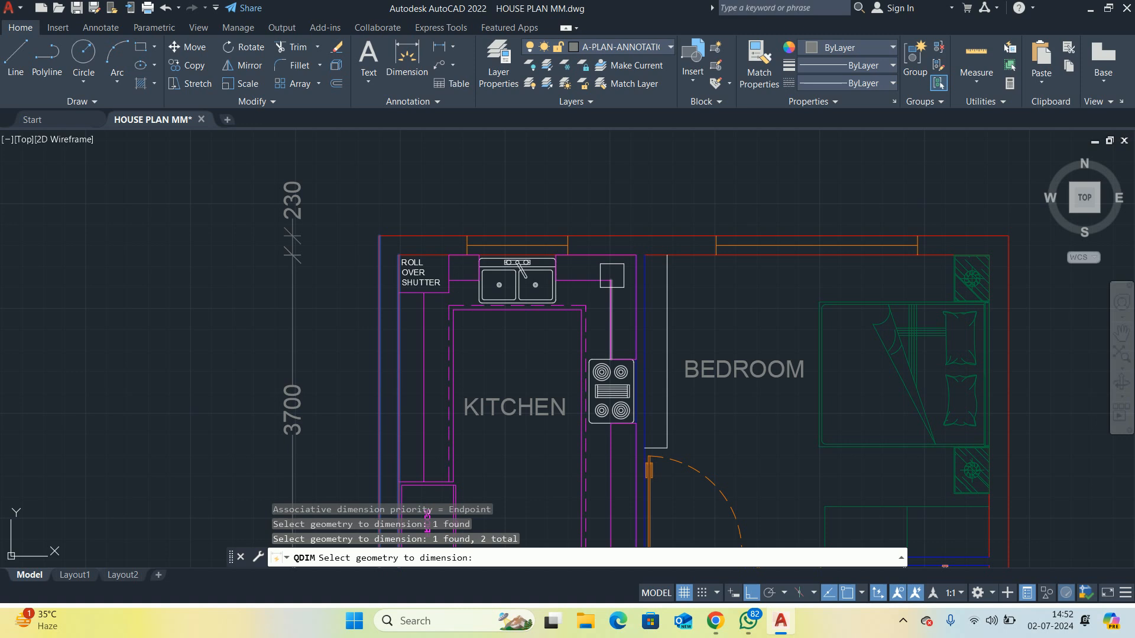
pyautogui.scroll(3, 558, 267)
pyautogui.click(663, 266)
pyautogui.click(683, 256)
pyautogui.scroll(-1, 889, 261)
# Add both lines of the right exterior wall and place the horizontal dimension chain above the kitchen and bedroom
pyautogui.moveTo(1095, 279); pyautogui.dragTo(301, 327, button='middle')
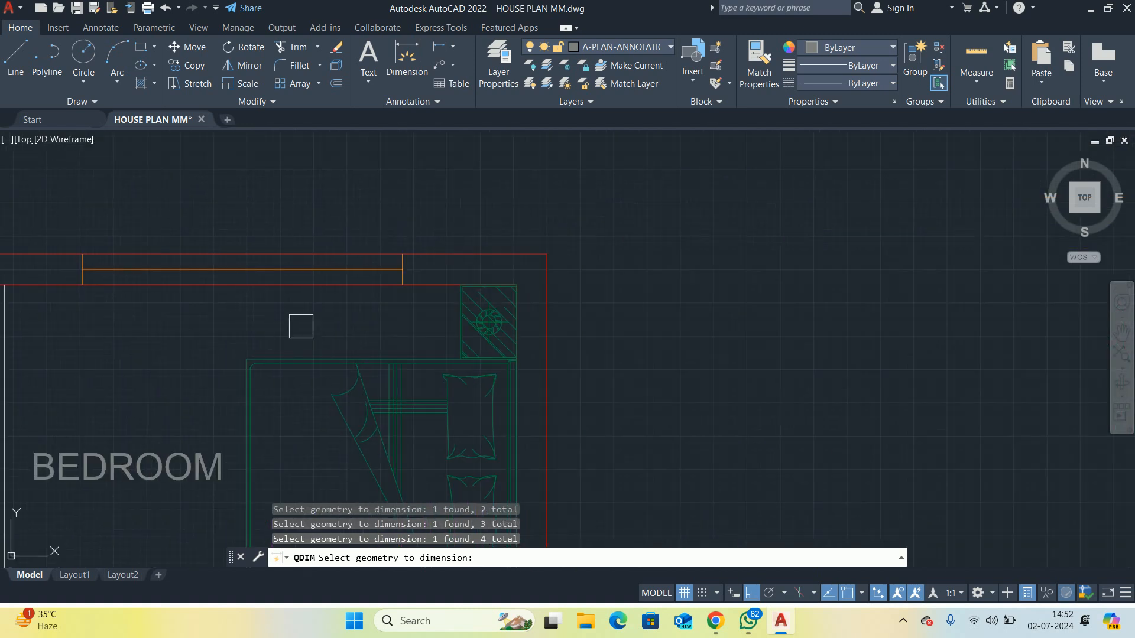
pyautogui.scroll(3, 532, 302)
pyautogui.scroll(-5, 467, 352)
pyautogui.moveTo(470, 391); pyautogui.dragTo(440, 152, button='middle')
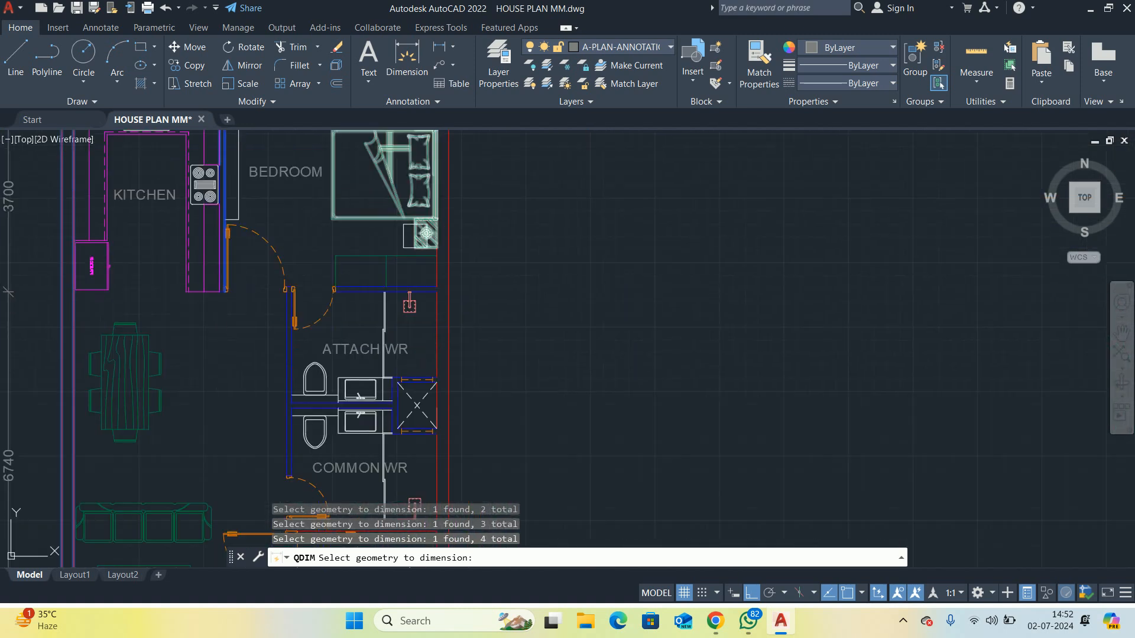
pyautogui.scroll(3, 432, 300)
pyautogui.click(451, 218)
pyautogui.click(512, 208)
pyautogui.scroll(-3, 513, 208)
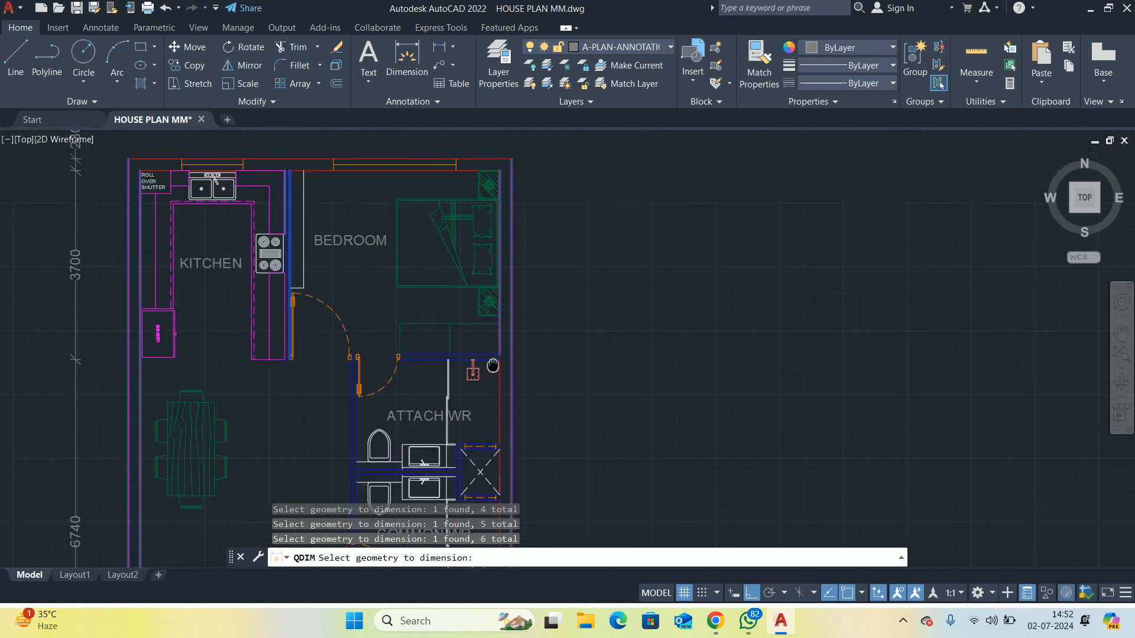
pyautogui.press('Return')
pyautogui.click(332, 180)
pyautogui.press('Escape')
pyautogui.press('Escape')
pyautogui.press('Escape')
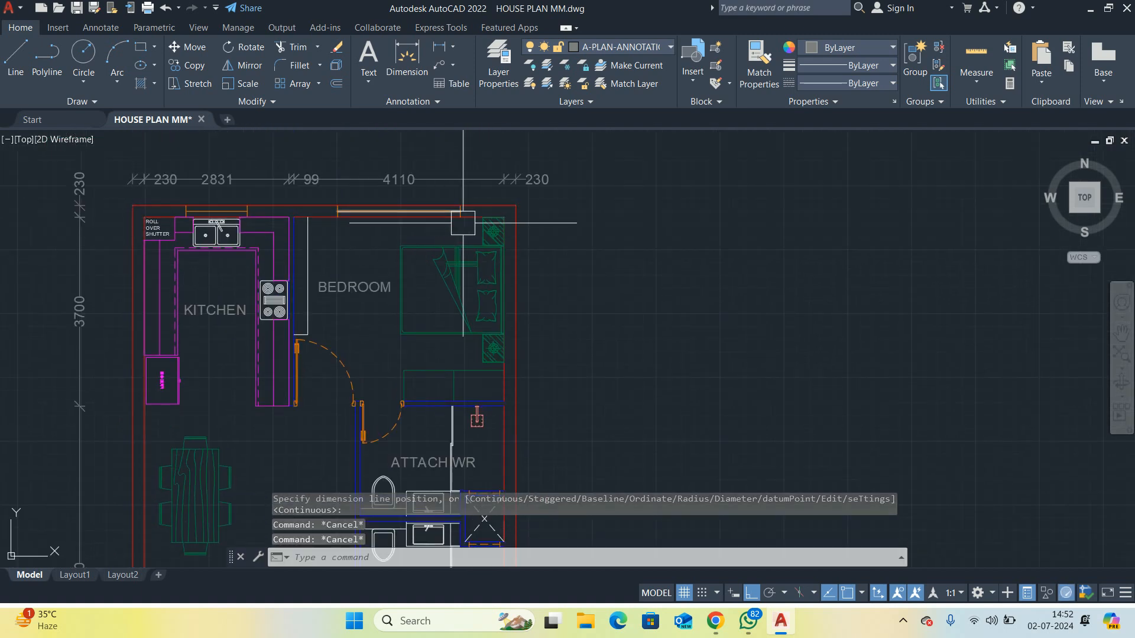
# Start a Quick Dimension with both rear wall lines and both faces of the wall between the bedroom and attached washroom
pyautogui.scroll(4, 522, 203)
pyautogui.press('space')
pyautogui.click(415, 208)
pyautogui.click(395, 236)
pyautogui.scroll(-2, 446, 206)
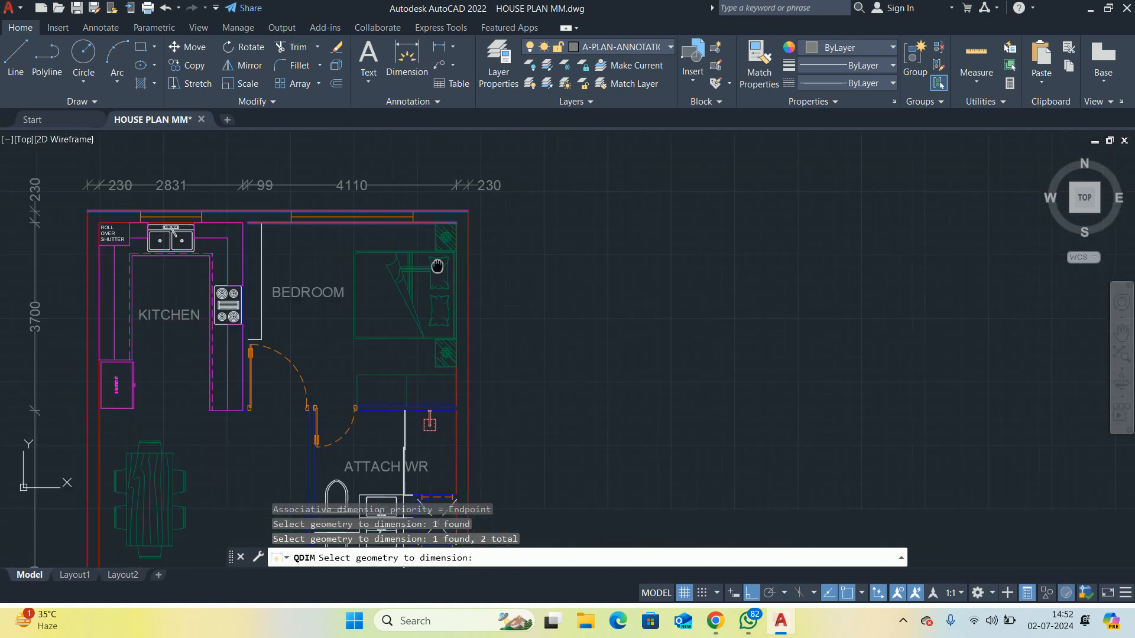
pyautogui.scroll(3, 426, 389)
pyautogui.moveTo(426, 388); pyautogui.dragTo(421, 265, button='middle')
pyautogui.click(473, 331)
pyautogui.click(511, 352)
pyautogui.scroll(-4, 497, 295)
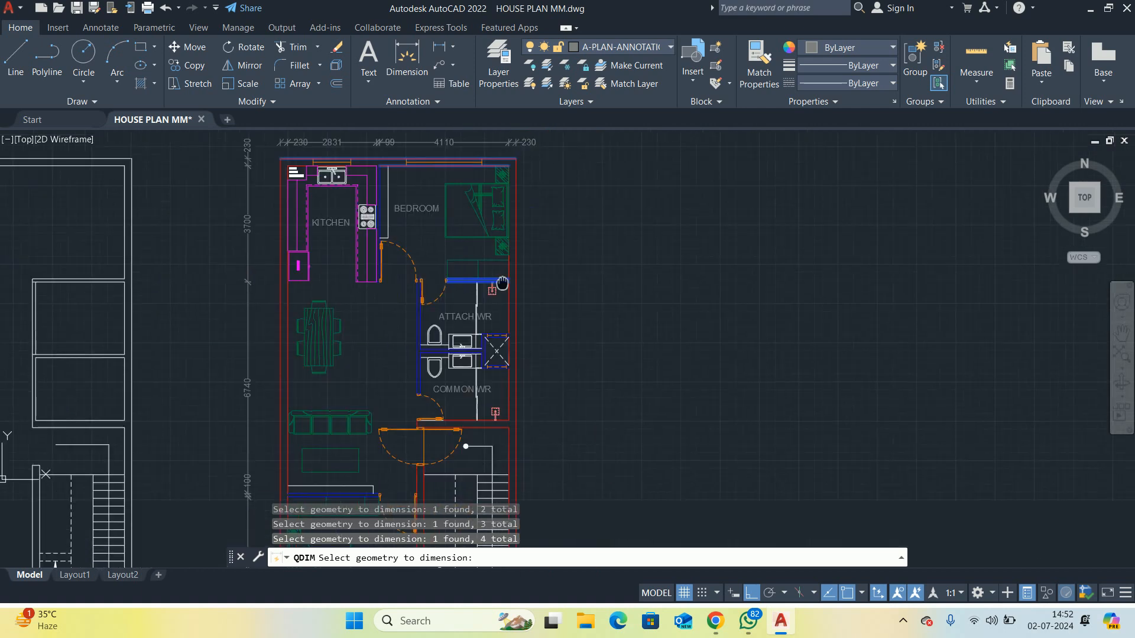
# Add both faces of the wall dividing the two washrooms and the common washroom's lower wall line to the selection
pyautogui.scroll(3, 493, 385)
pyautogui.scroll(-1, 460, 260)
pyautogui.scroll(3, 421, 240)
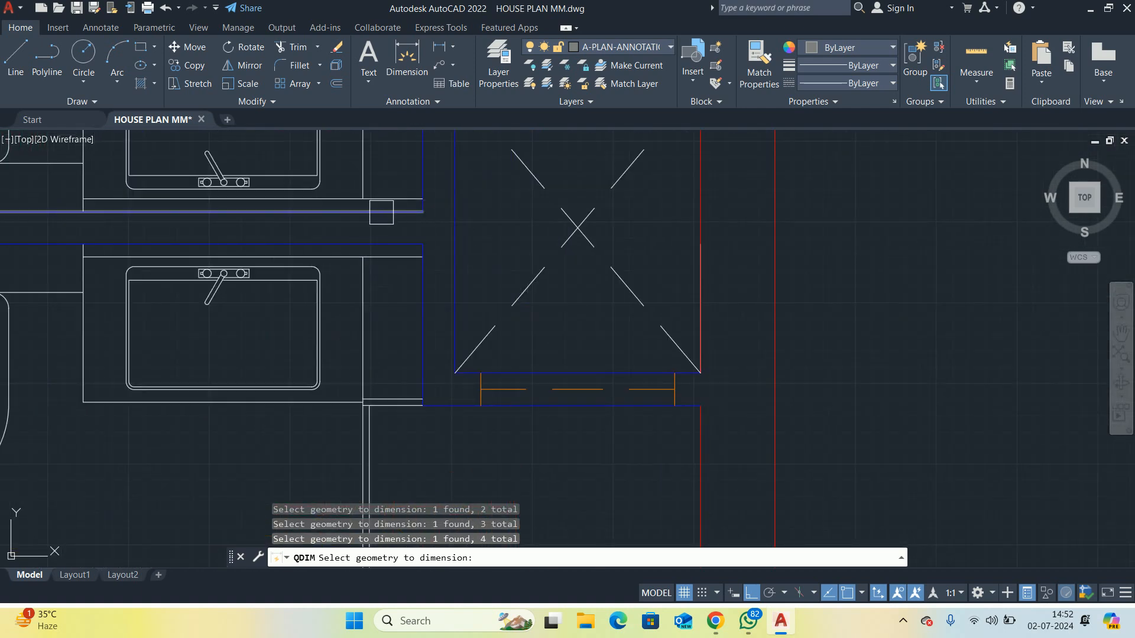
pyautogui.click(406, 211)
pyautogui.click(405, 244)
pyautogui.scroll(-4, 343, 296)
pyautogui.scroll(2, 374, 437)
pyautogui.scroll(-2, 541, 300)
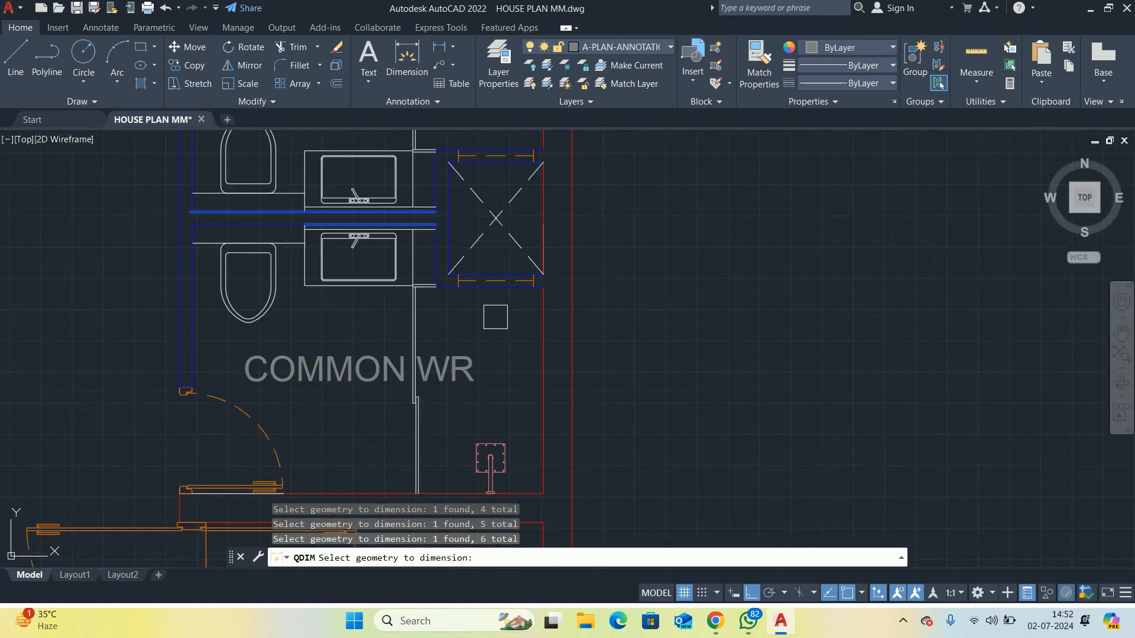
pyautogui.moveTo(510, 438); pyautogui.dragTo(527, 246, button='middle')
pyautogui.scroll(2, 483, 321)
pyautogui.click(494, 290)
# Add the inner and outer lines of the front wall and the porch front line to the selection
pyautogui.scroll(-3, 494, 291)
pyautogui.scroll(-2, 505, 273)
pyautogui.scroll(2, 497, 371)
pyautogui.scroll(4, 398, 352)
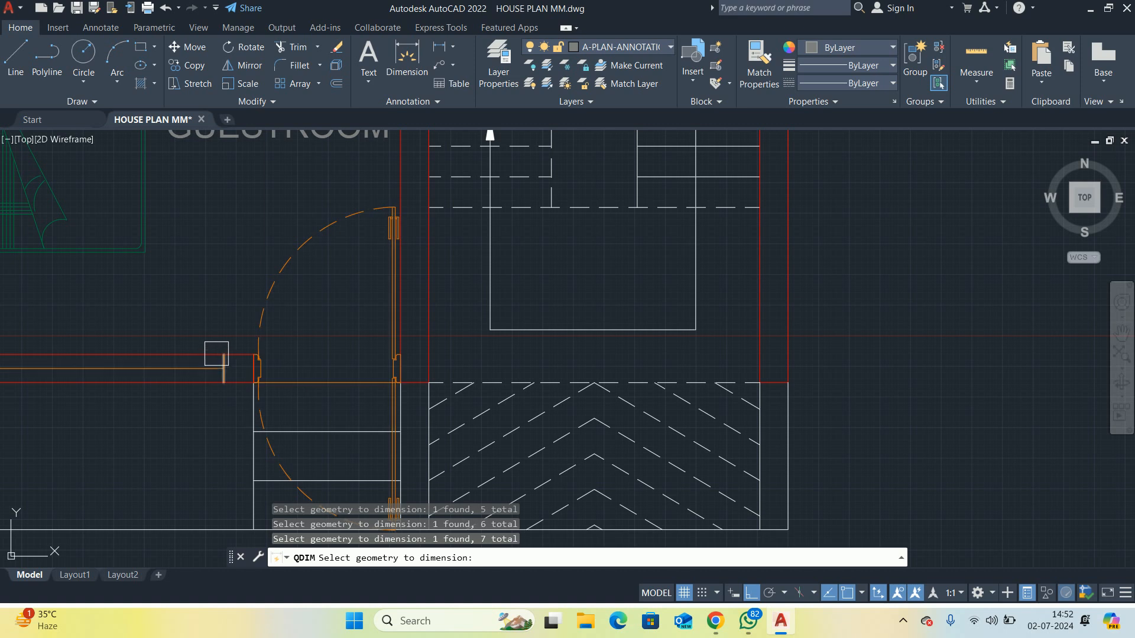
pyautogui.scroll(2, 237, 357)
pyautogui.click(243, 358)
pyautogui.click(235, 403)
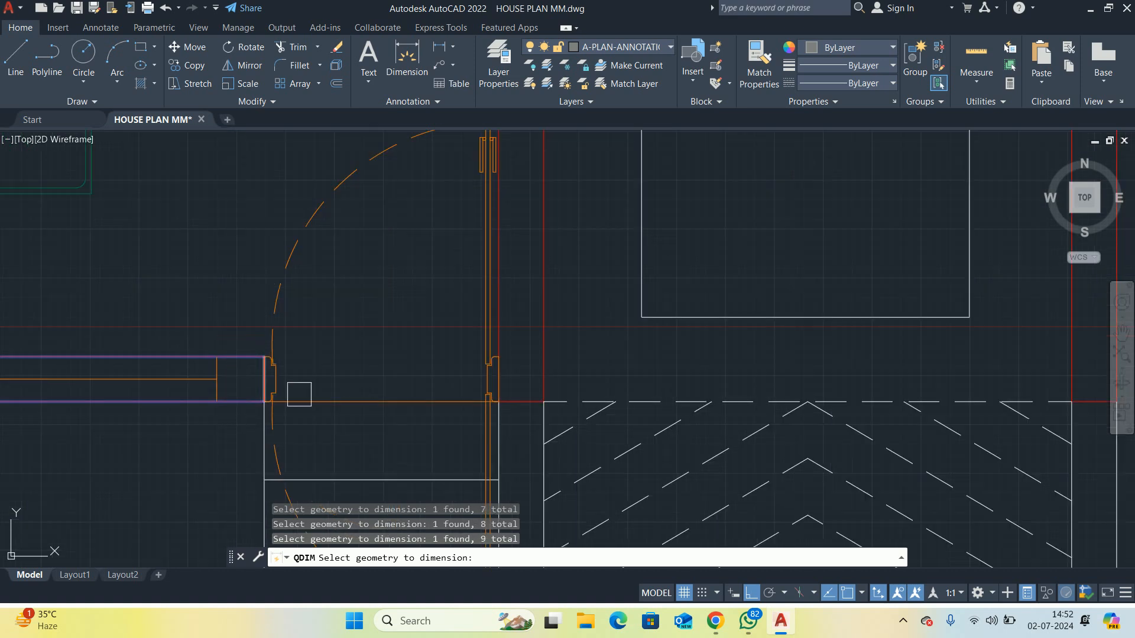
pyautogui.scroll(-5, 299, 395)
pyautogui.scroll(4, 494, 475)
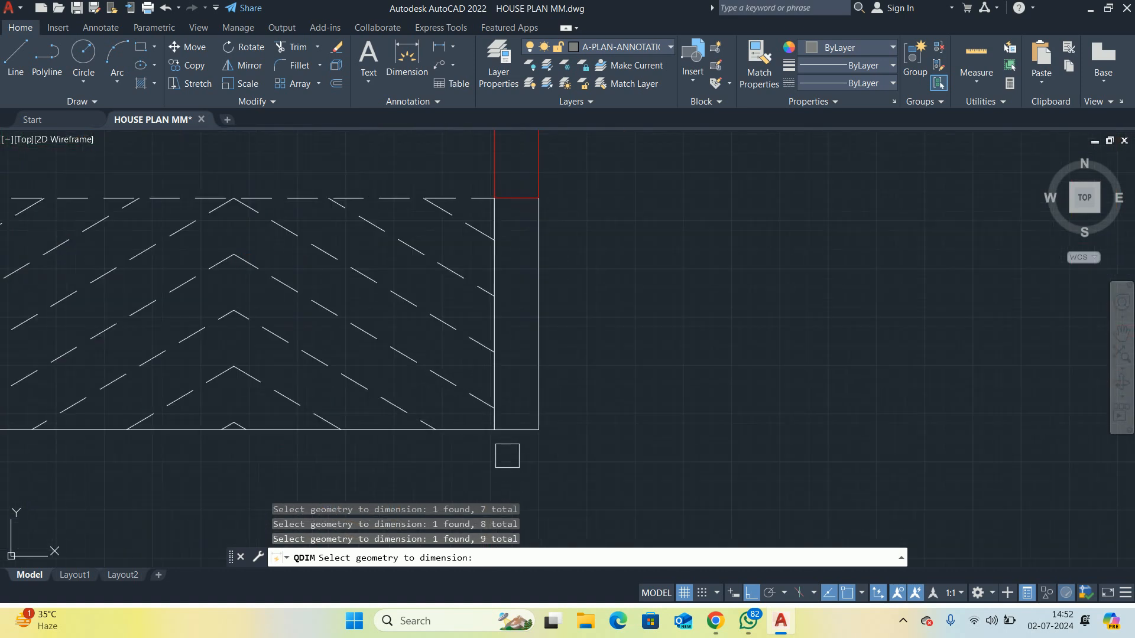
pyautogui.click(523, 430)
# Place the continuous vertical dimension chain along the right side of the Option 1 plan
pyautogui.press('Return')
pyautogui.scroll(-6, 523, 430)
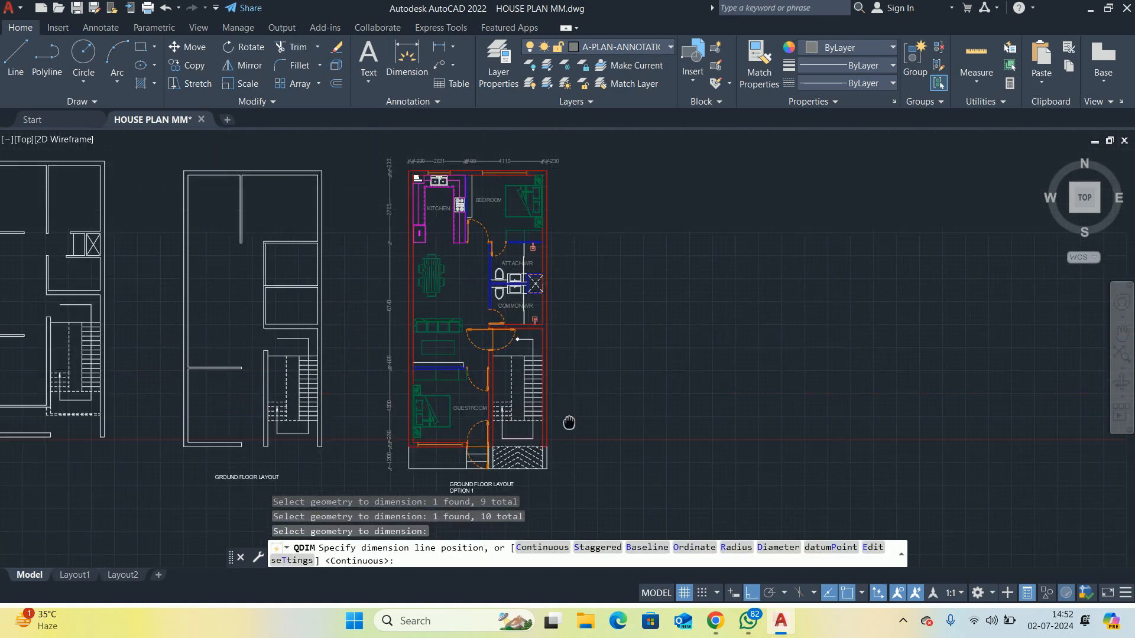
pyautogui.press('Escape')
pyautogui.press('Escape')
pyautogui.scroll(4, 426, 455)
pyautogui.press('Escape')
# Start a Quick Dimension and select the porch's left edge and the inner line of the guestroom's left wall
pyautogui.moveTo(426, 455); pyautogui.dragTo(447, 296, button='middle')
pyautogui.press('Return')
pyautogui.scroll(5, 412, 307)
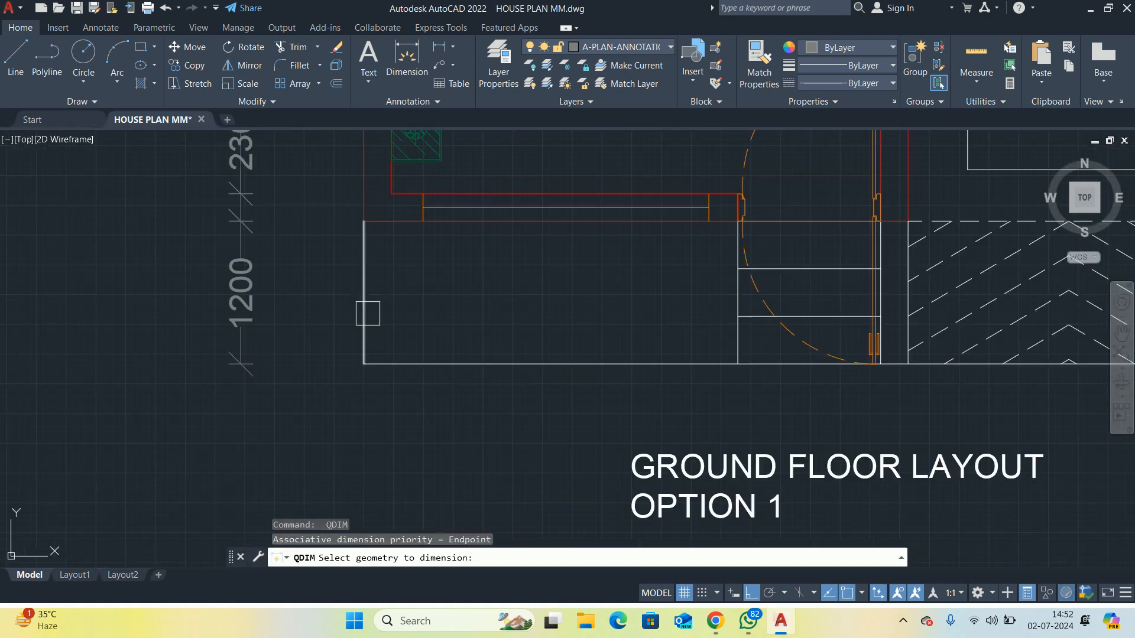
pyautogui.click(367, 314)
pyautogui.moveTo(405, 266); pyautogui.dragTo(383, 386, button='middle')
pyautogui.scroll(5, 379, 320)
pyautogui.click(357, 269)
pyautogui.scroll(-5, 486, 341)
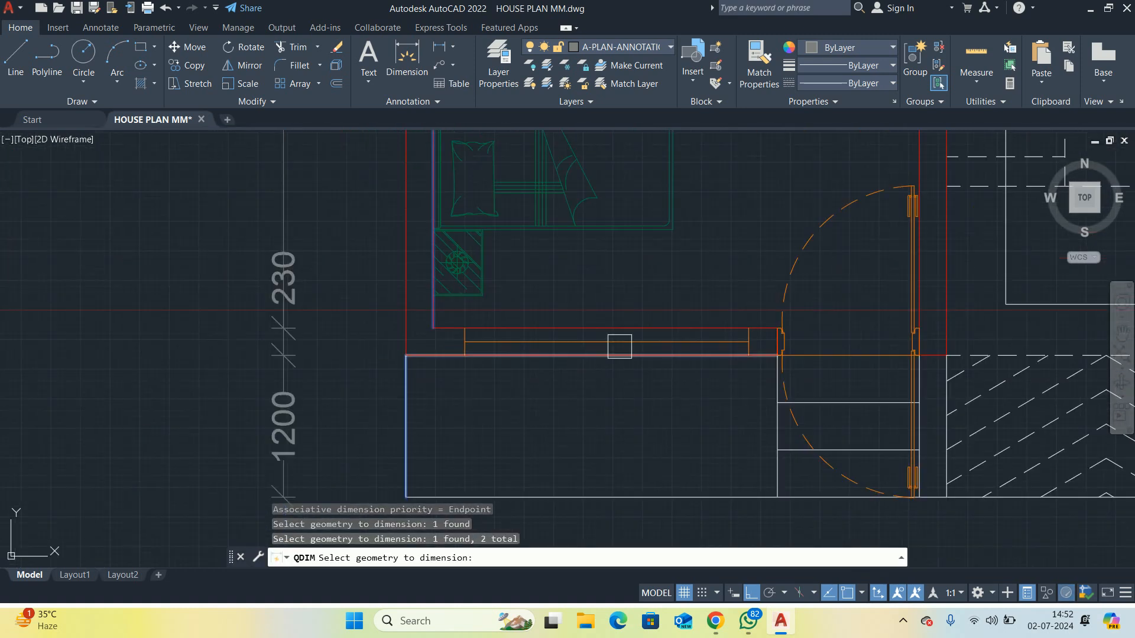
# Add both faces of the wall between the guestroom and the staircase to the selection
pyautogui.moveTo(934, 310); pyautogui.dragTo(289, 319, button='middle')
pyautogui.scroll(5, 293, 310)
pyautogui.click(321, 310)
pyautogui.scroll(-1, 314, 260)
pyautogui.moveTo(313, 260); pyautogui.dragTo(304, 520, button='middle')
pyautogui.click(271, 312)
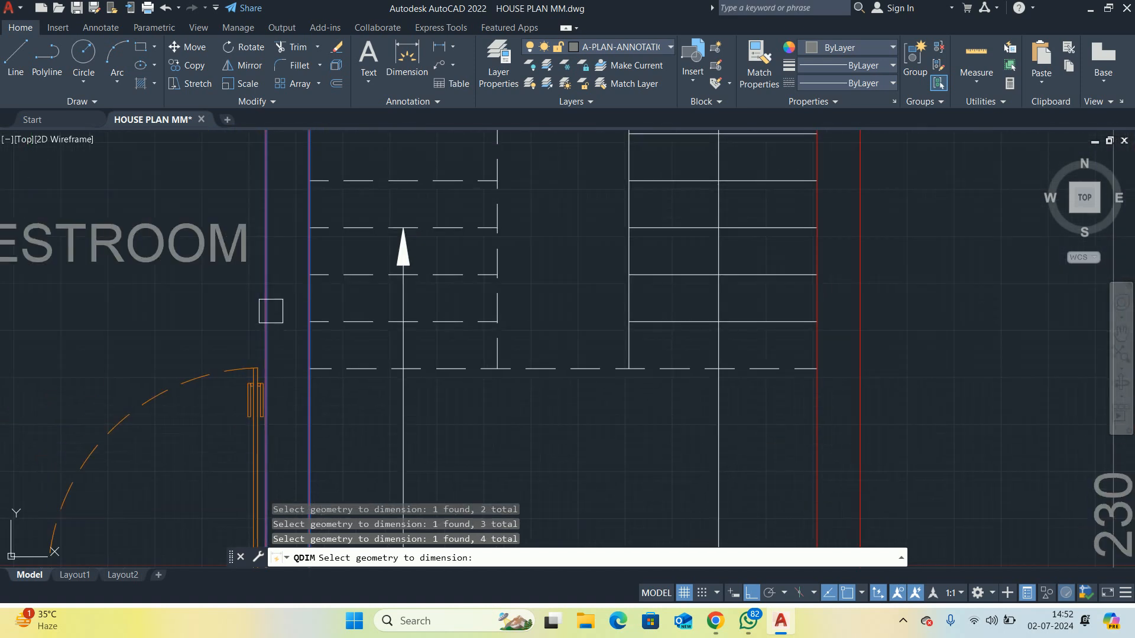
# Add both lines of the staircase's right exterior wall and place the horizontal dimension chain below the porch
pyautogui.scroll(-1, 341, 384)
pyautogui.click(635, 418)
pyautogui.click(654, 418)
pyautogui.scroll(-2, 654, 414)
pyautogui.moveTo(646, 423); pyautogui.dragTo(648, 261, button='middle')
pyautogui.press('Return')
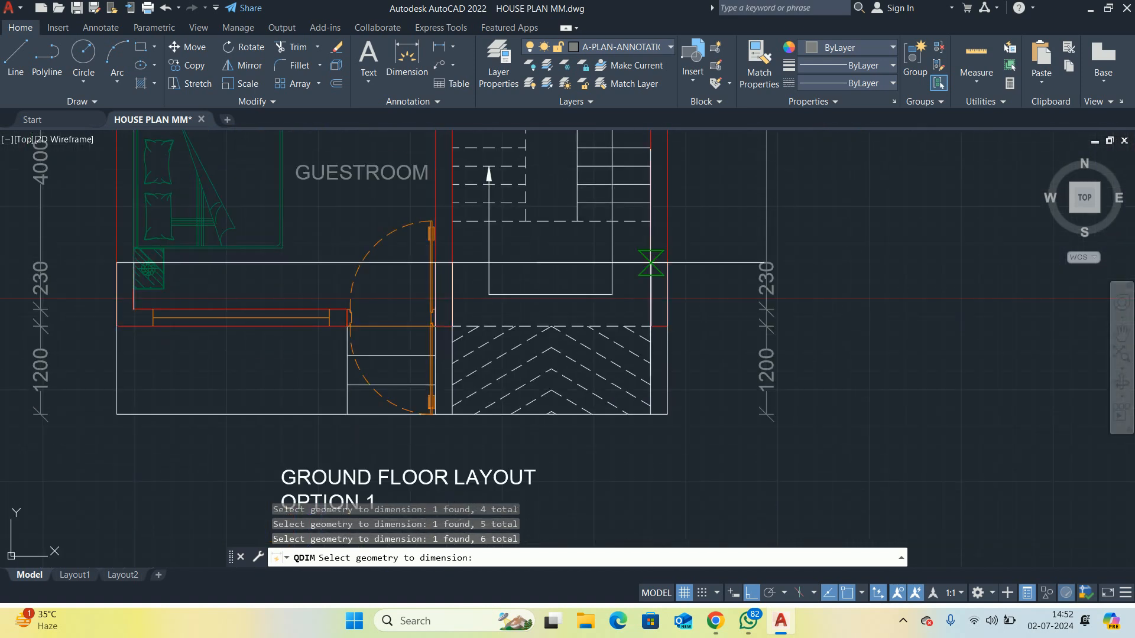
pyautogui.press('Escape')
# Examine the dimension chains around the Option 1 plan, especially the one between the porch and the plan title
pyautogui.scroll(-3, 431, 445)
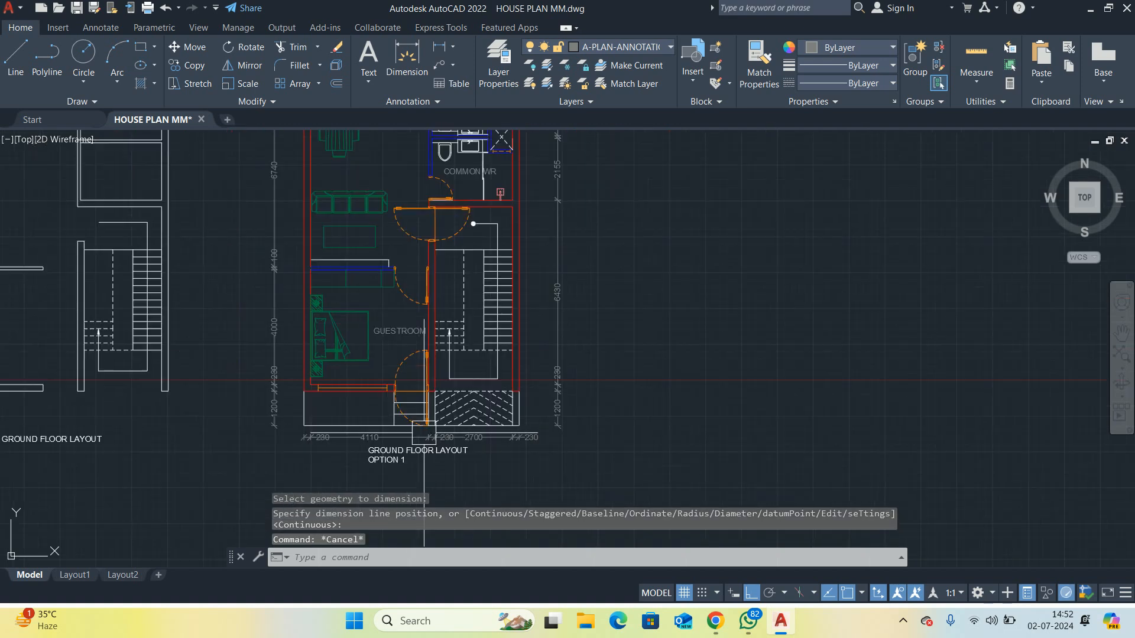
pyautogui.moveTo(408, 465); pyautogui.dragTo(429, 442, button='middle')
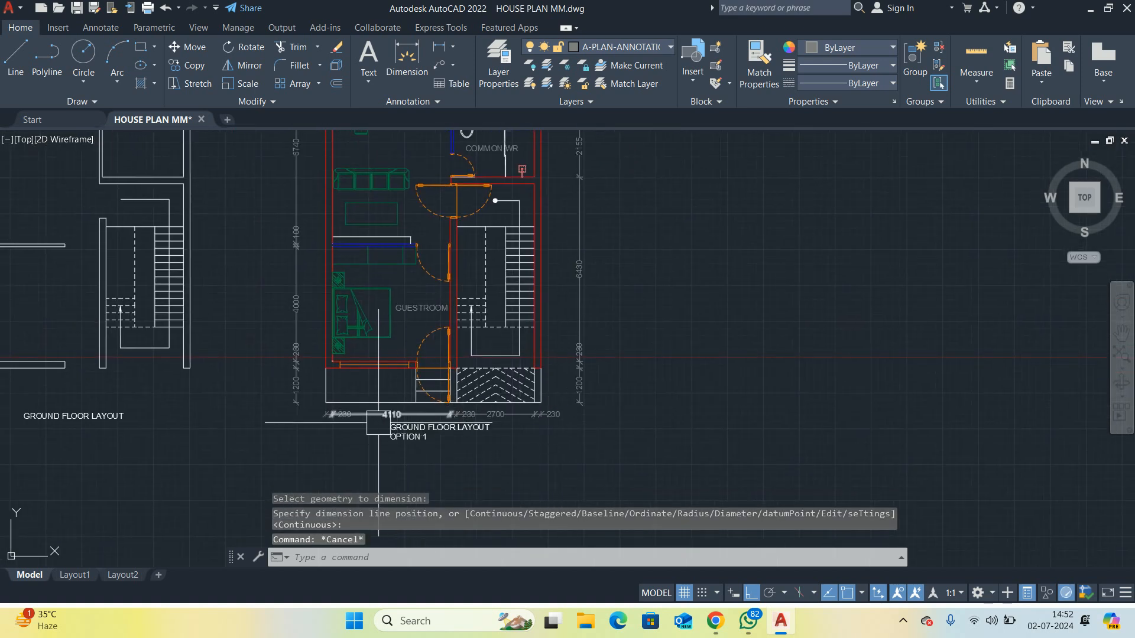
pyautogui.scroll(3, 308, 402)
pyautogui.scroll(-2, 436, 416)
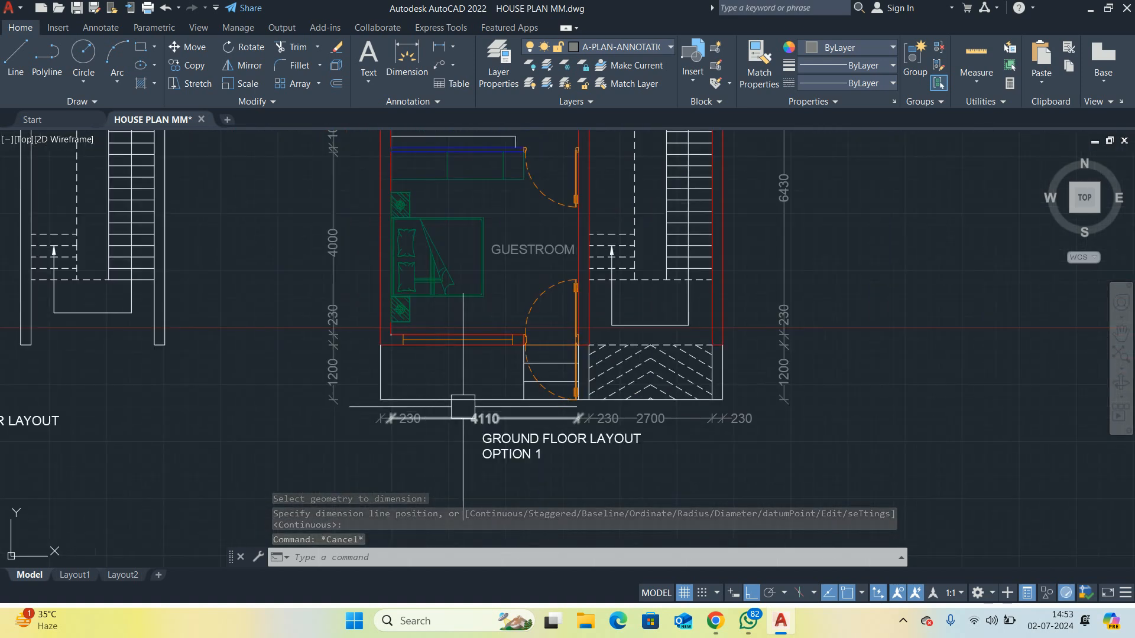
pyautogui.press('Escape')
pyautogui.moveTo(488, 291); pyautogui.dragTo(461, 388, button='middle')
pyautogui.scroll(2, 431, 367)
pyautogui.scroll(-2, 405, 358)
pyautogui.scroll(-2, 391, 414)
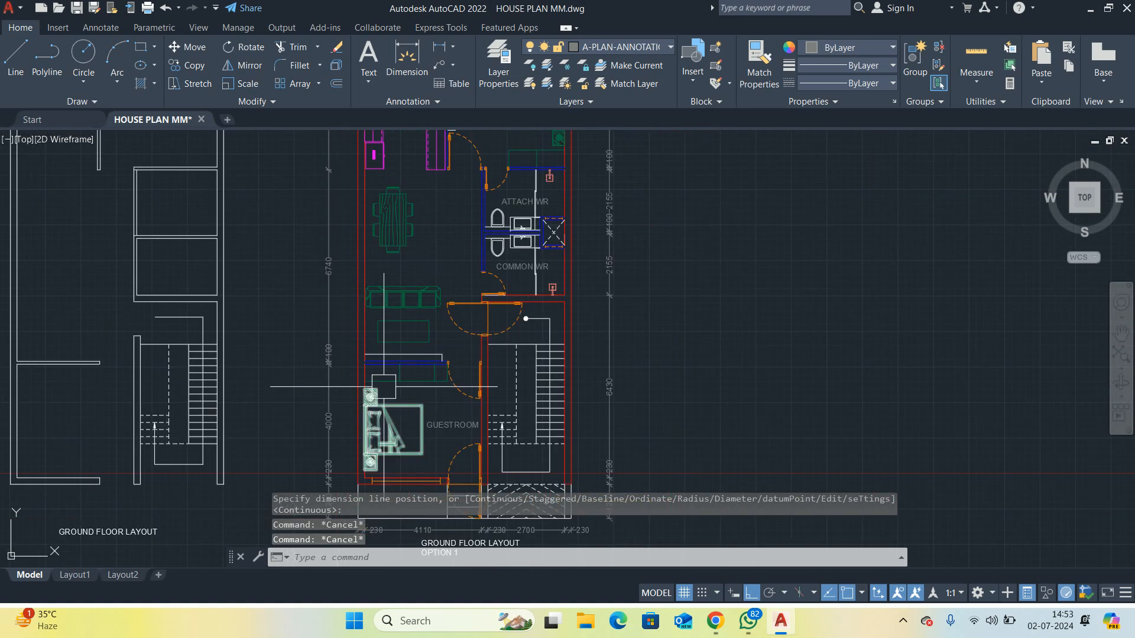
pyautogui.scroll(-2, 402, 408)
pyautogui.press('Escape')
pyautogui.scroll(1, 416, 413)
pyautogui.moveTo(416, 414); pyautogui.dragTo(414, 299, button='middle')
pyautogui.scroll(1, 410, 364)
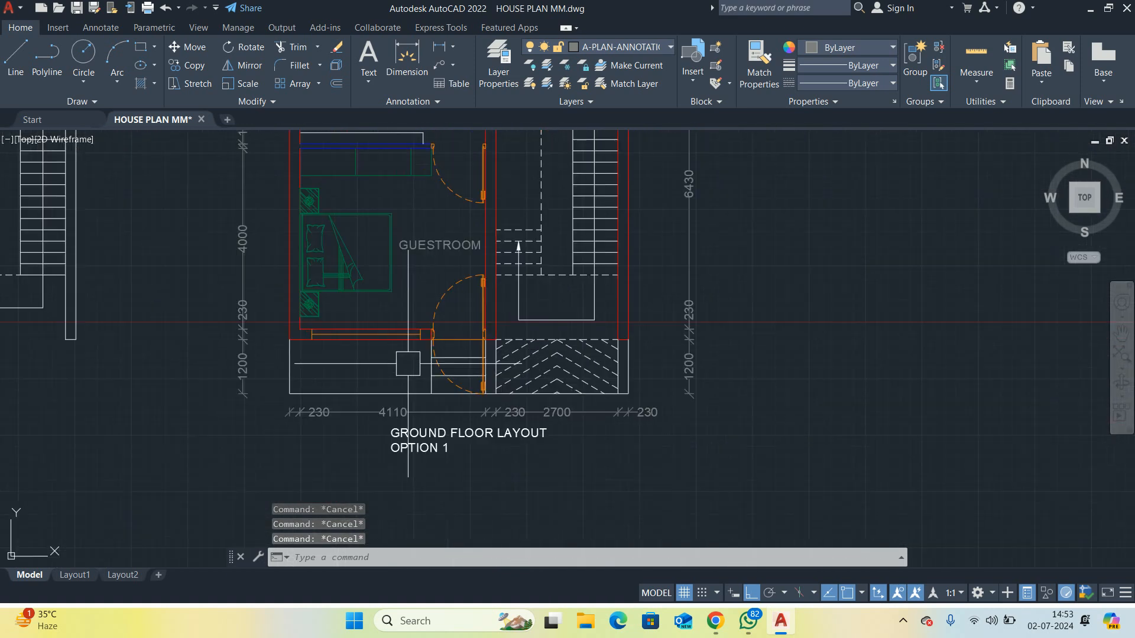
pyautogui.moveTo(397, 341)
pyautogui.mouseDown(button='middle')
pyautogui.moveTo(388, 446)
pyautogui.moveTo(411, 398)
pyautogui.moveTo(418, 302)
pyautogui.moveTo(416, 422)
pyautogui.moveTo(413, 373)
pyautogui.mouseUp(button='middle')
pyautogui.scroll(1, 390, 381)
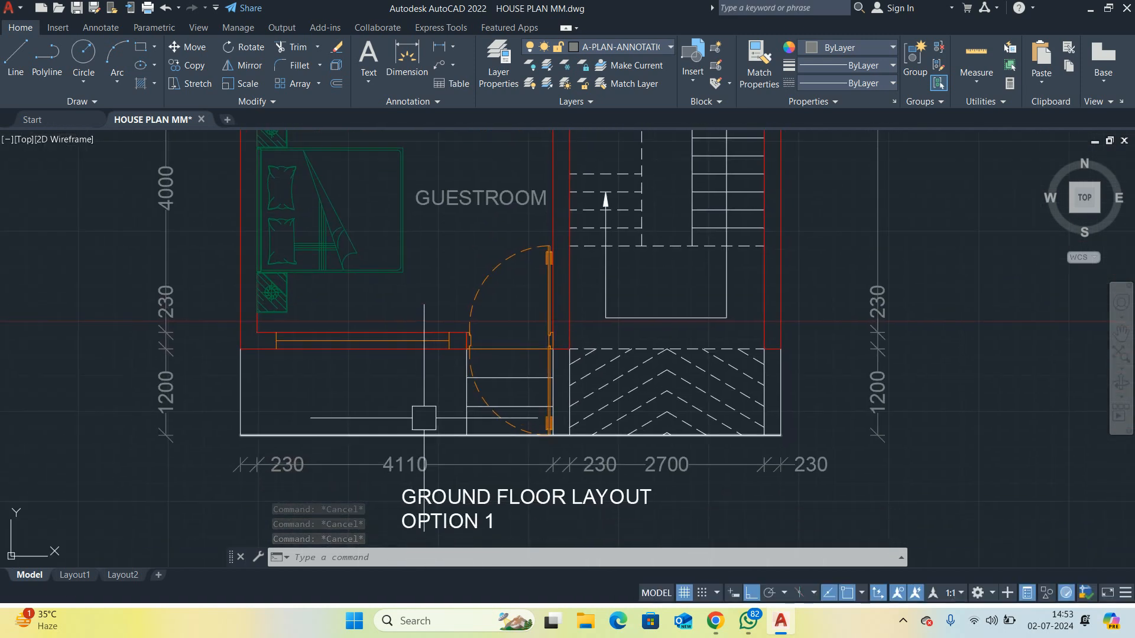
# Add a second line reading 4000X4110 to the GUESTROOM label
pyautogui.moveTo(410, 317); pyautogui.dragTo(410, 448, button='middle')
pyautogui.click(467, 318)
pyautogui.doubleClick(467, 318)
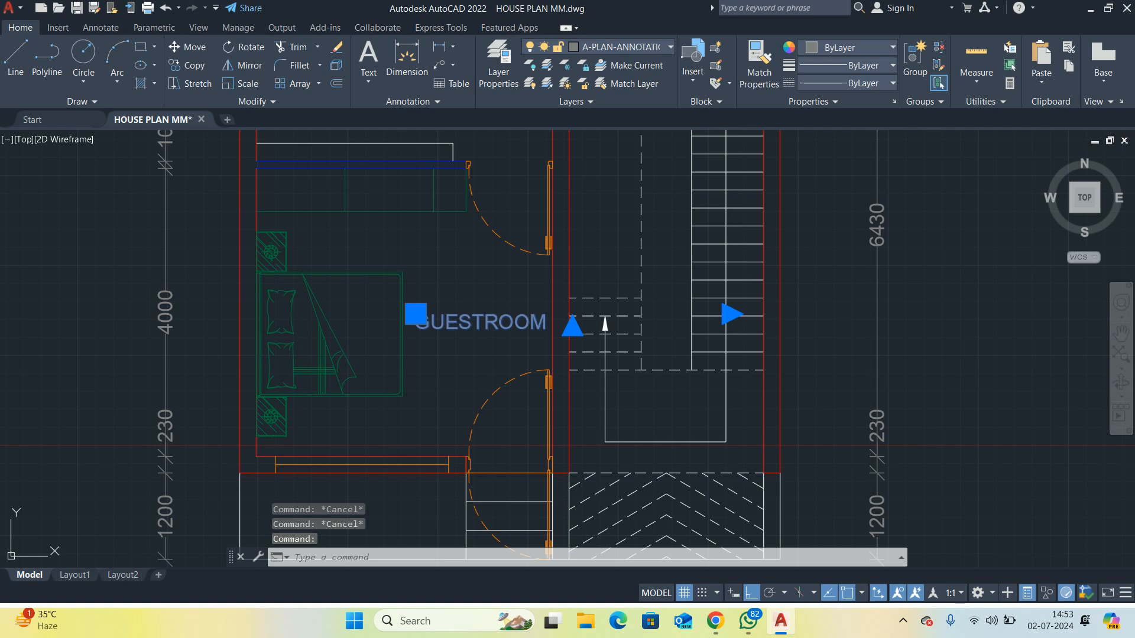
pyautogui.press('Return')
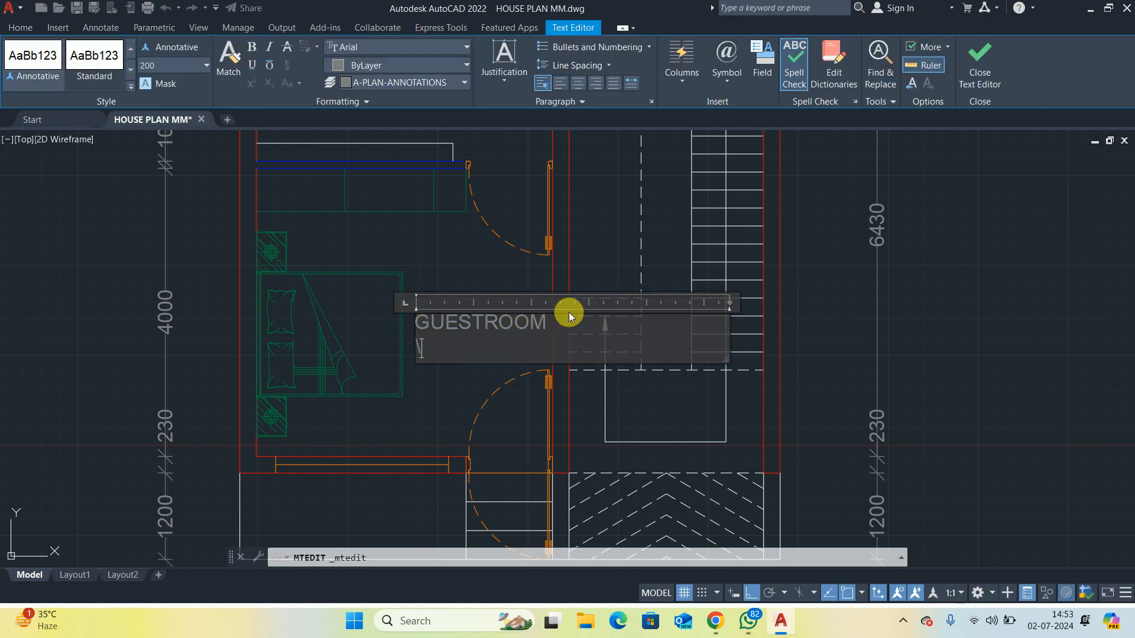
pyautogui.write('4000')
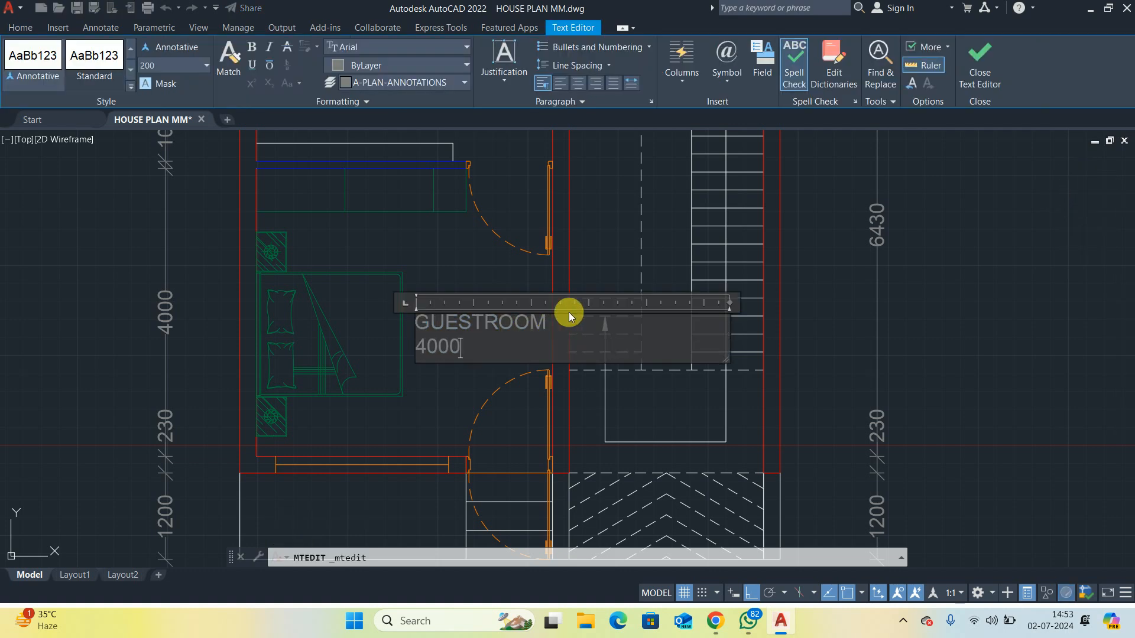
pyautogui.write('X4')
pyautogui.write('110')
pyautogui.press('BackSpace')
pyautogui.write('10')
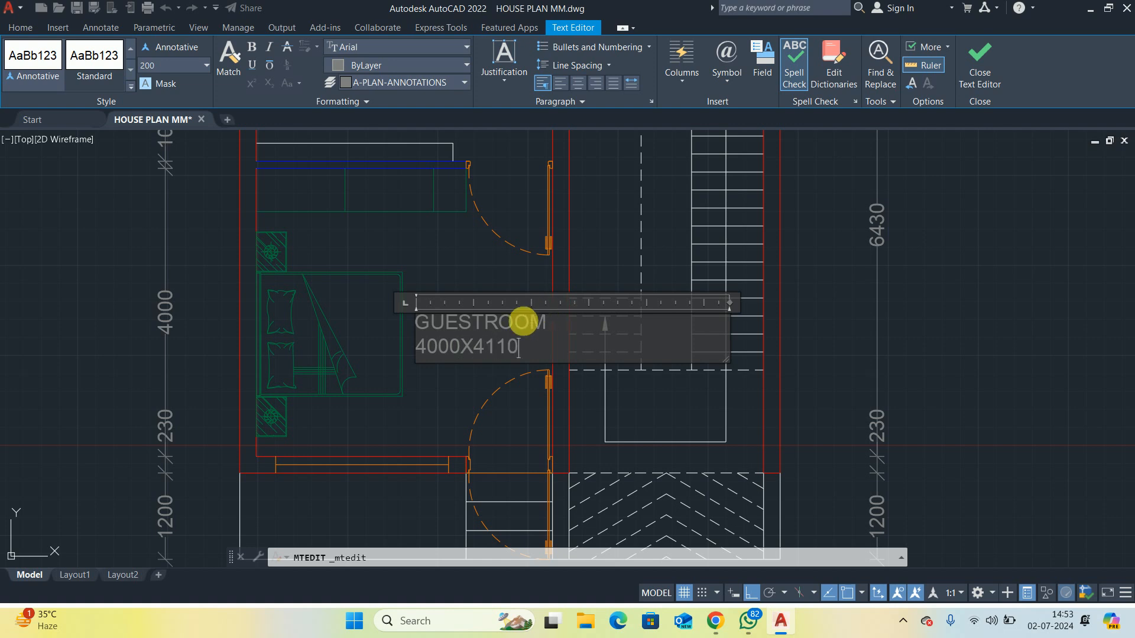
pyautogui.press('Escape')
pyautogui.press('Escape')
pyautogui.press('Escape')
# Copy the guestroom label into the open area between the dining table and the washrooms
pyautogui.scroll(-5, 451, 401)
pyautogui.scroll(2, 452, 401)
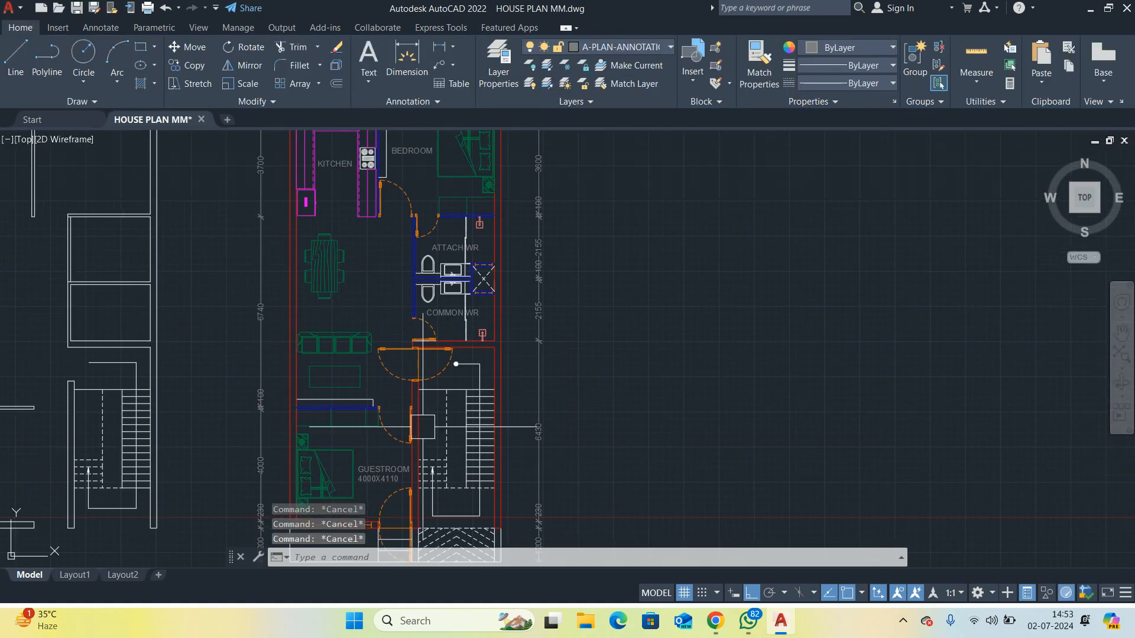
pyautogui.scroll(-4, 379, 378)
pyautogui.write('CO')
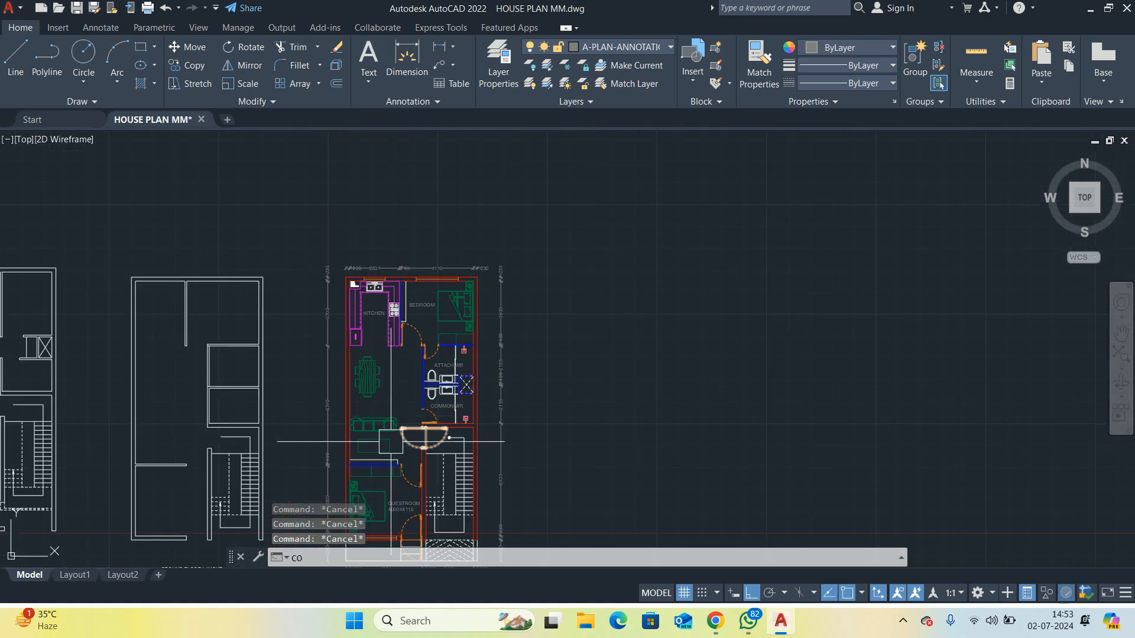
pyautogui.press('space')
pyautogui.scroll(2, 391, 445)
pyautogui.moveTo(390, 448); pyautogui.dragTo(414, 292, button='middle')
pyautogui.scroll(2, 426, 391)
pyautogui.click(419, 391)
pyautogui.press('space')
pyautogui.moveTo(401, 215); pyautogui.dragTo(404, 412, button='middle')
pyautogui.scroll(-3, 425, 371)
pyautogui.scroll(2, 424, 417)
pyautogui.click(412, 420)
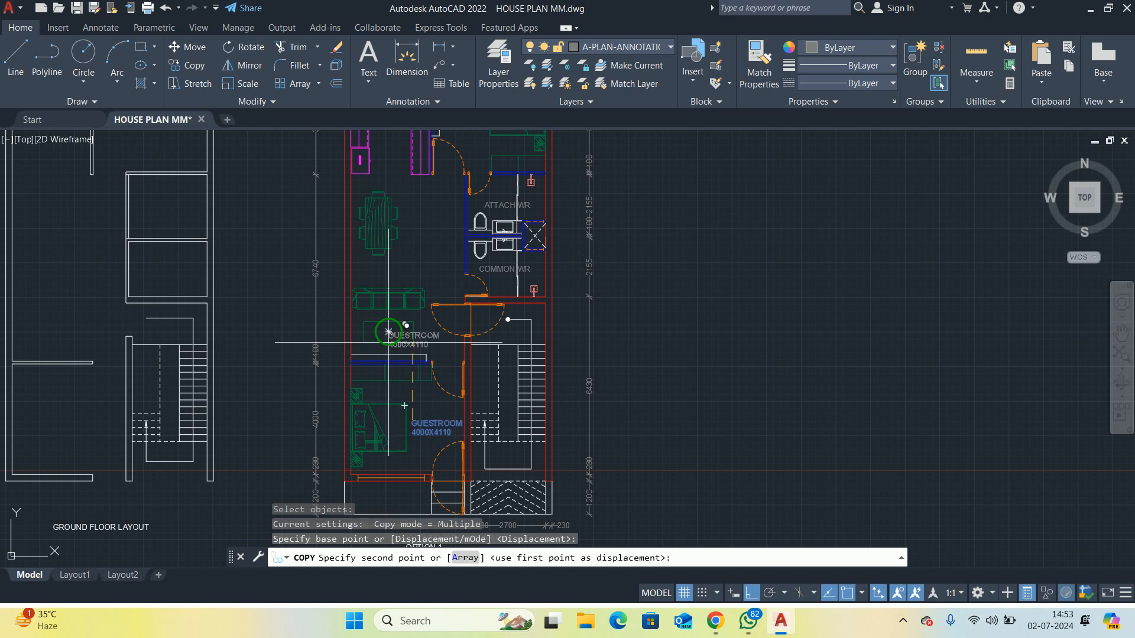
pyautogui.moveTo(388, 229); pyautogui.dragTo(388, 354, button='middle')
pyautogui.scroll(2, 390, 341)
pyautogui.moveTo(426, 424); pyautogui.dragTo(427, 253, button='middle')
pyautogui.click(482, 221)
pyautogui.press('Escape')
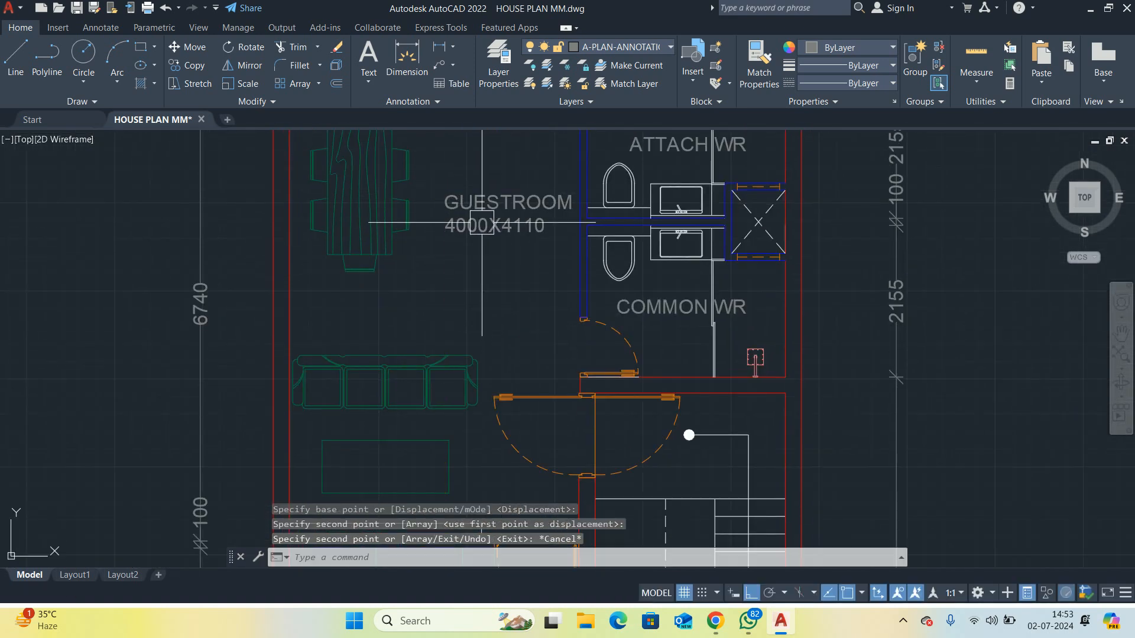
# Replace the whole text of the copied label beside the dining table with DINNING+ LIVING
pyautogui.moveTo(482, 221); pyautogui.dragTo(444, 336, button='middle')
pyautogui.doubleClick(513, 347)
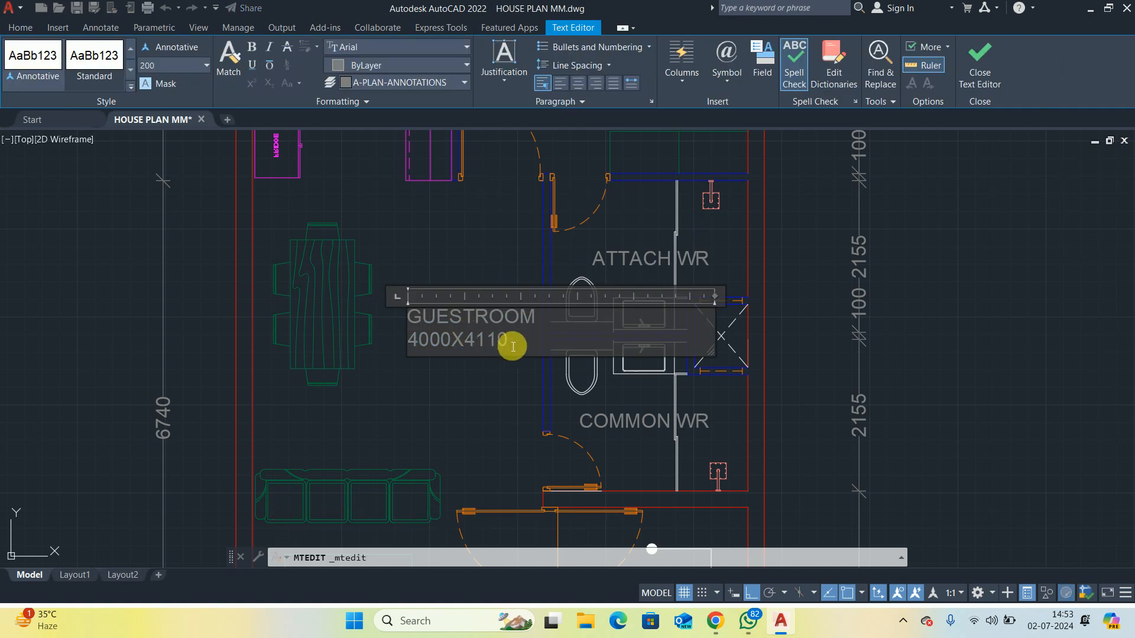
pyautogui.moveTo(513, 347); pyautogui.dragTo(344, 279)
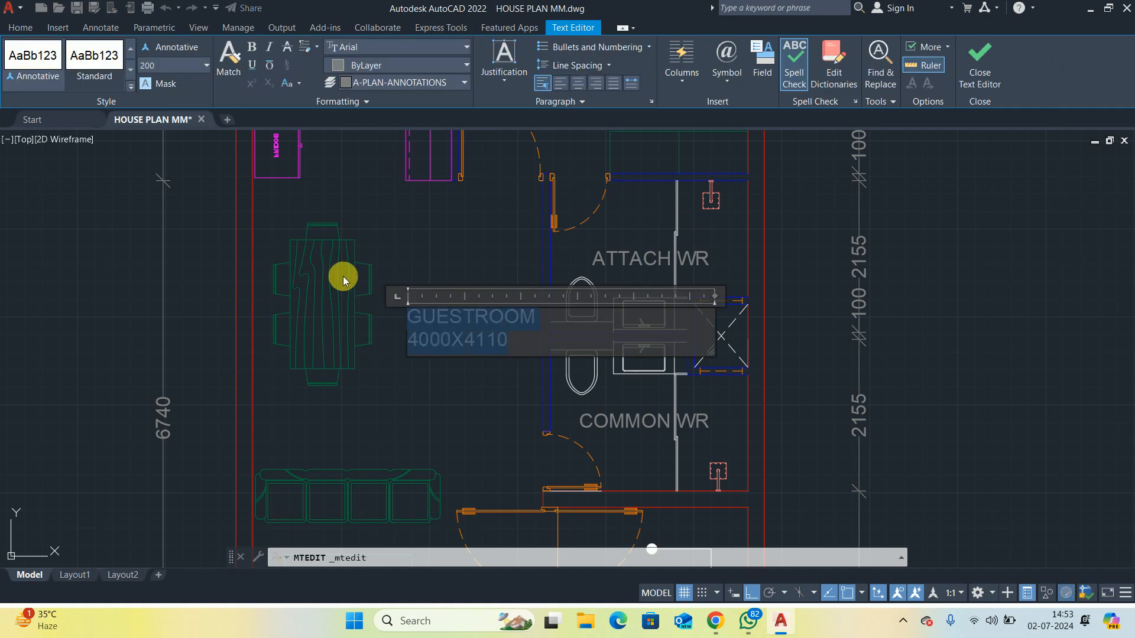
pyautogui.write('DINNI')
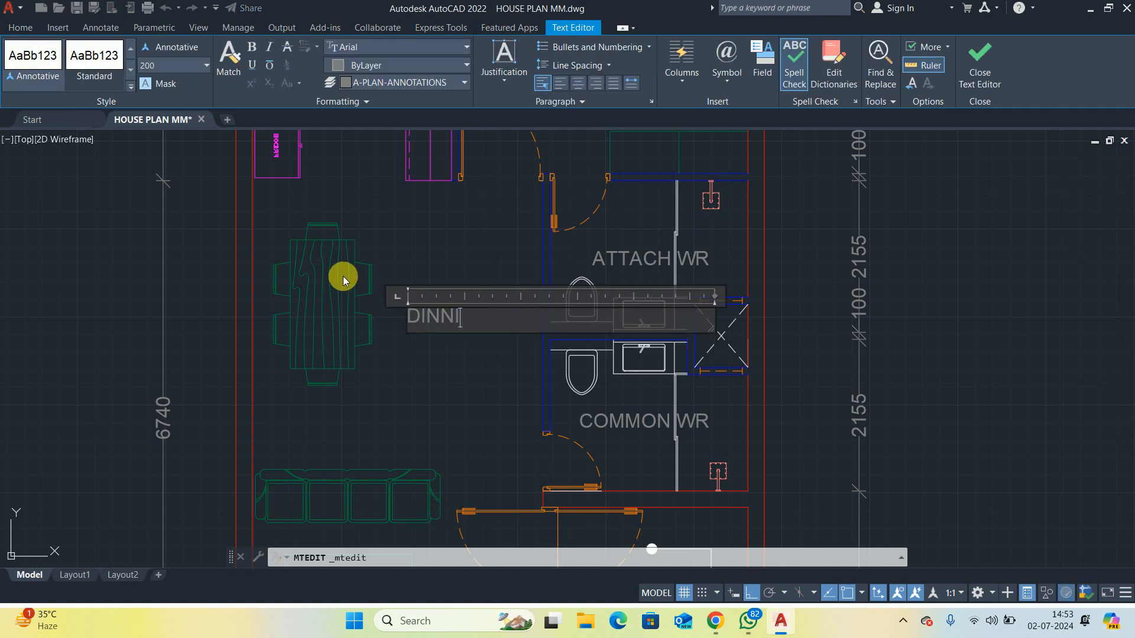
pyautogui.write('NG+ LI')
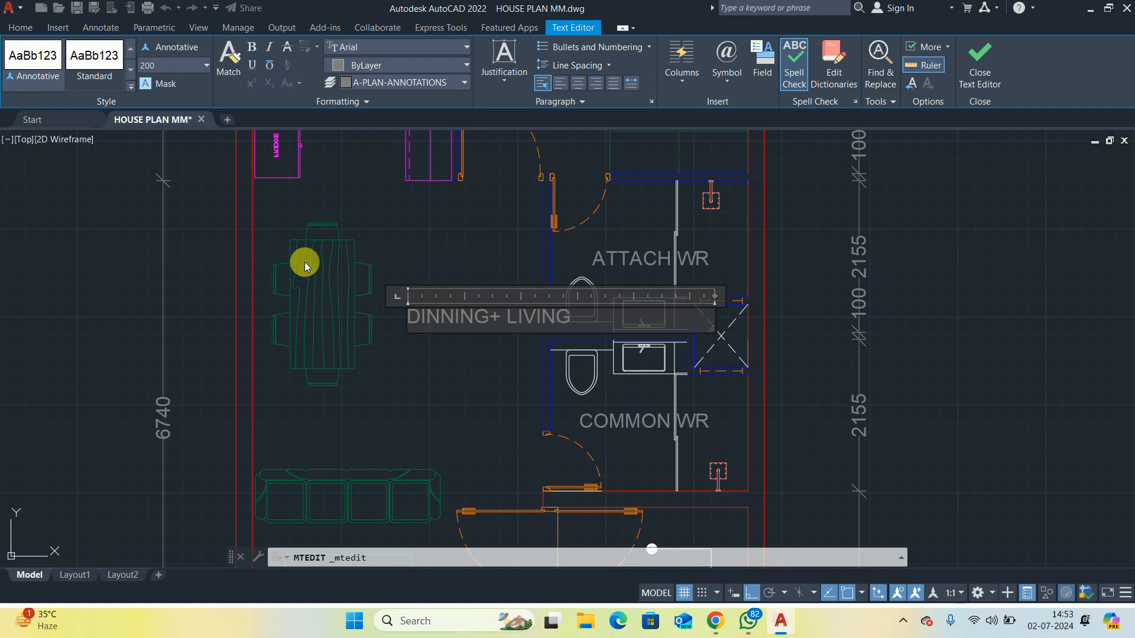
pyautogui.write('VING')
pyautogui.press('Escape')
pyautogui.press('Escape')
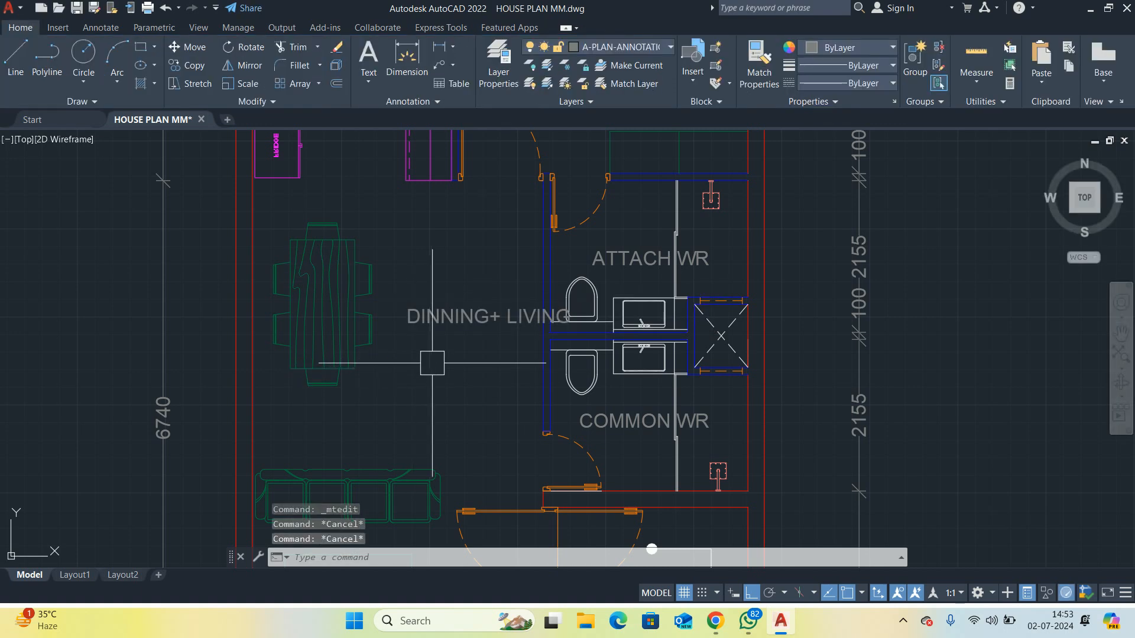
# Move the DINNING+ LIVING label about 411 mm horizontally toward the dining table, clear of the washroom wall
pyautogui.write('m')
pyautogui.press('Return')
pyautogui.click(438, 326)
pyautogui.press('Return')
pyautogui.click(463, 391)
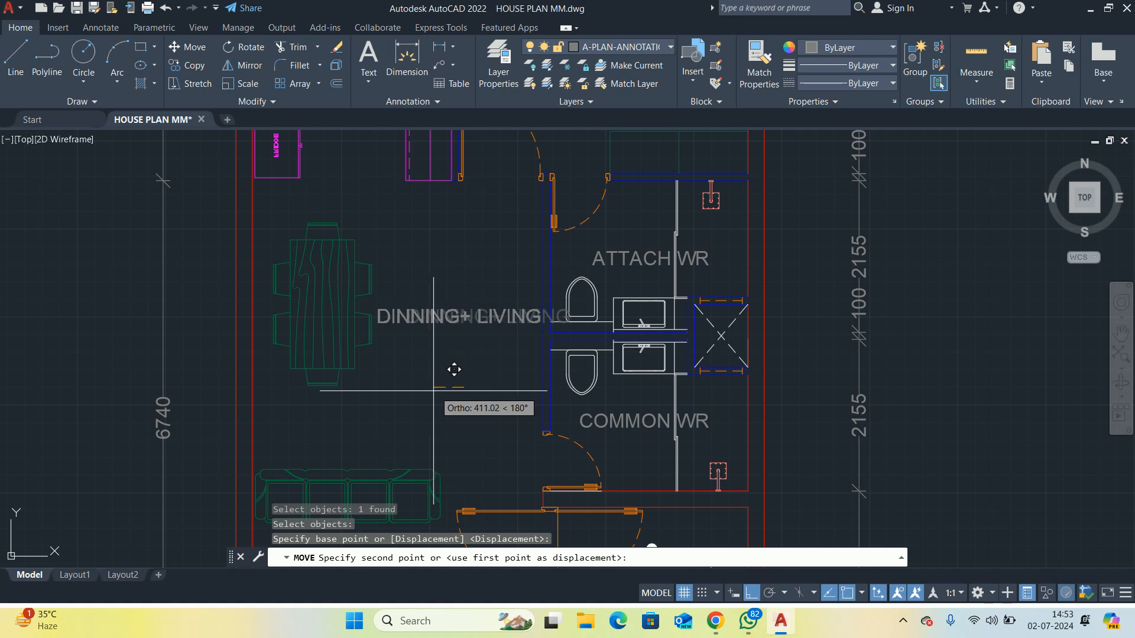
pyautogui.click(432, 391)
# Add a second line reading 4110X6740 to the DINNING+ LIVING label
pyautogui.doubleClick(554, 322)
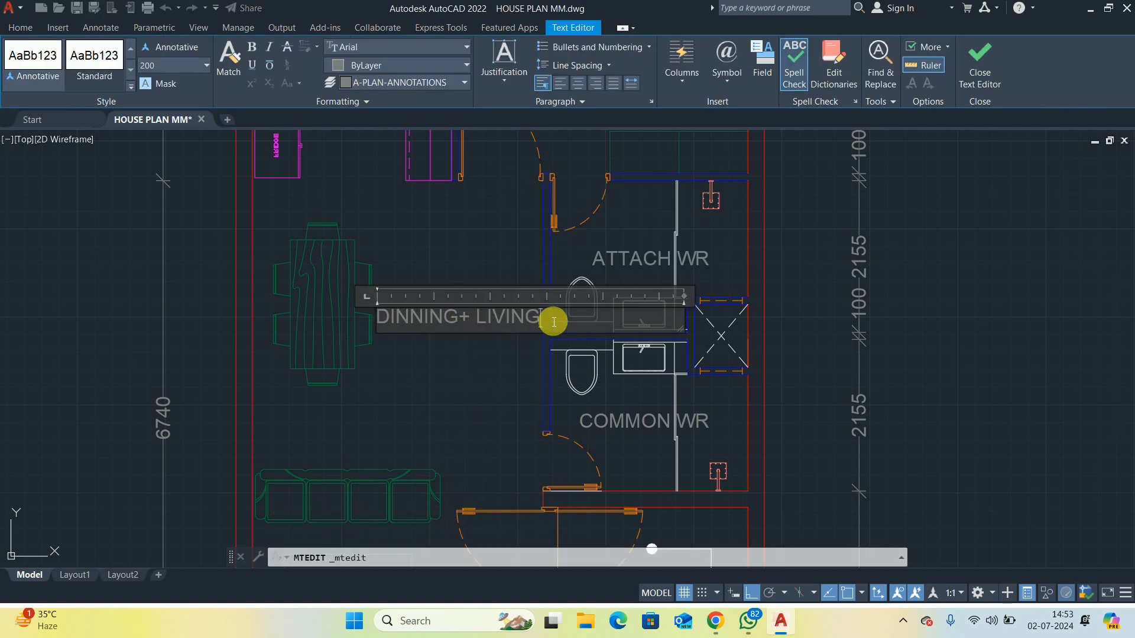
pyautogui.press('Return')
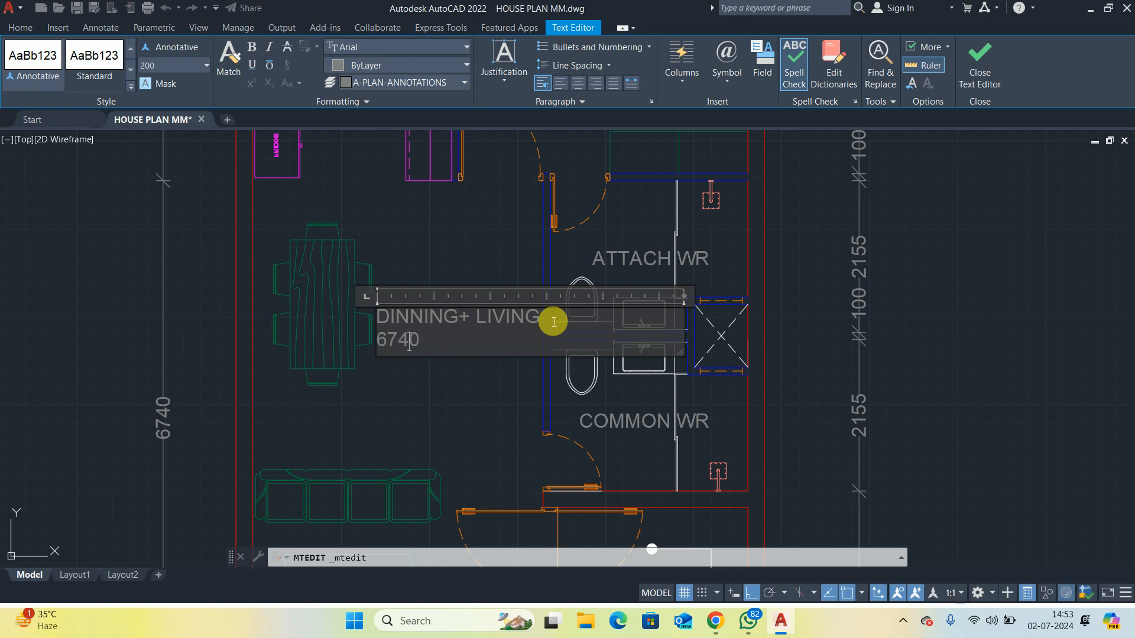
pyautogui.write('X')
pyautogui.write('4110')
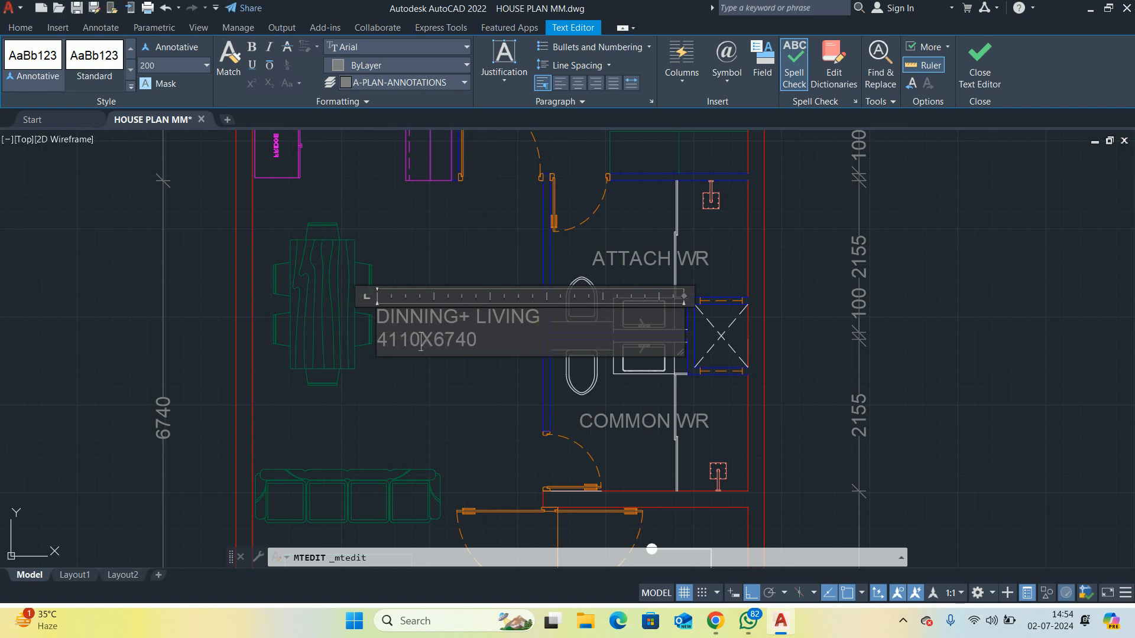
pyautogui.press('Escape')
pyautogui.press('Escape')
# Add a second line reading 2831X3700 to the KITCHEN label
pyautogui.scroll(-4, 414, 402)
pyautogui.scroll(4, 373, 223)
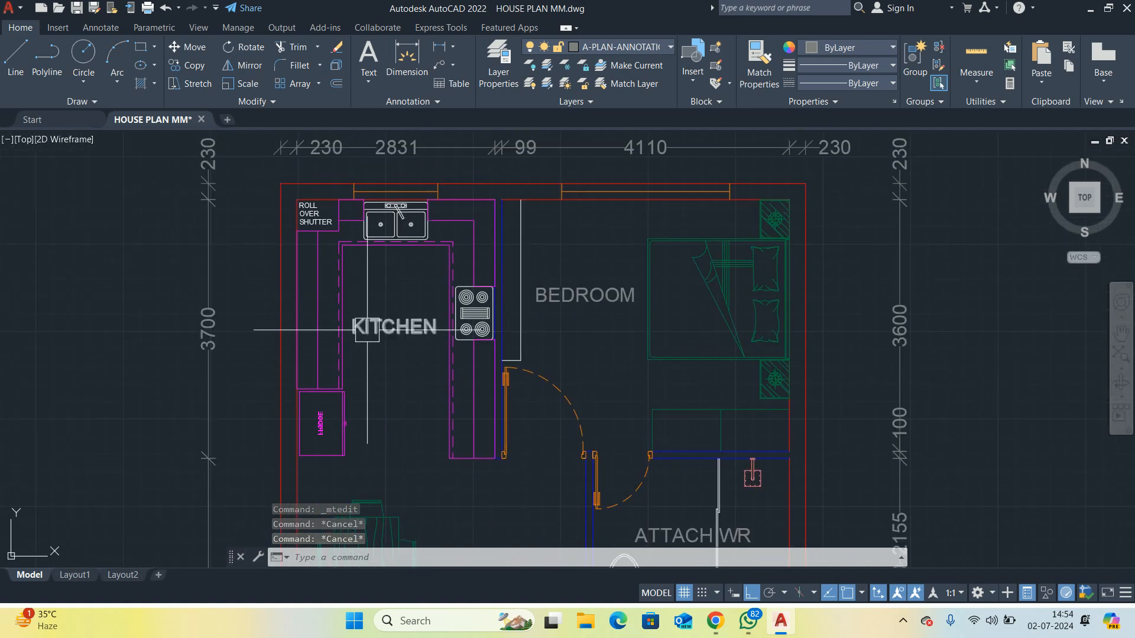
pyautogui.click(393, 326)
pyautogui.doubleClick(448, 333)
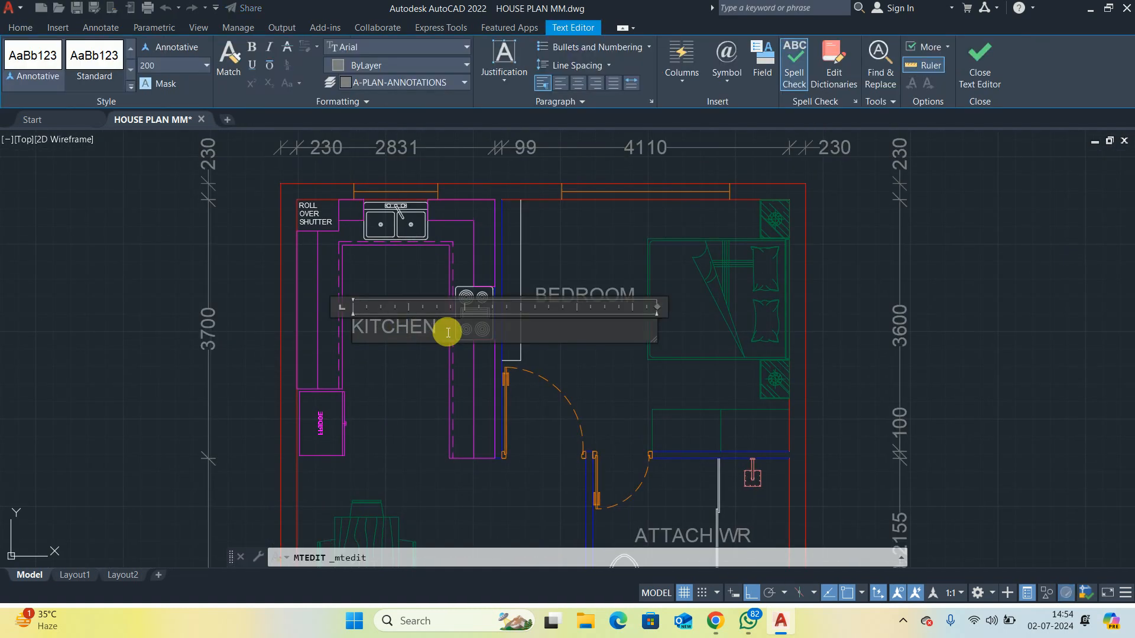
pyautogui.press('Return')
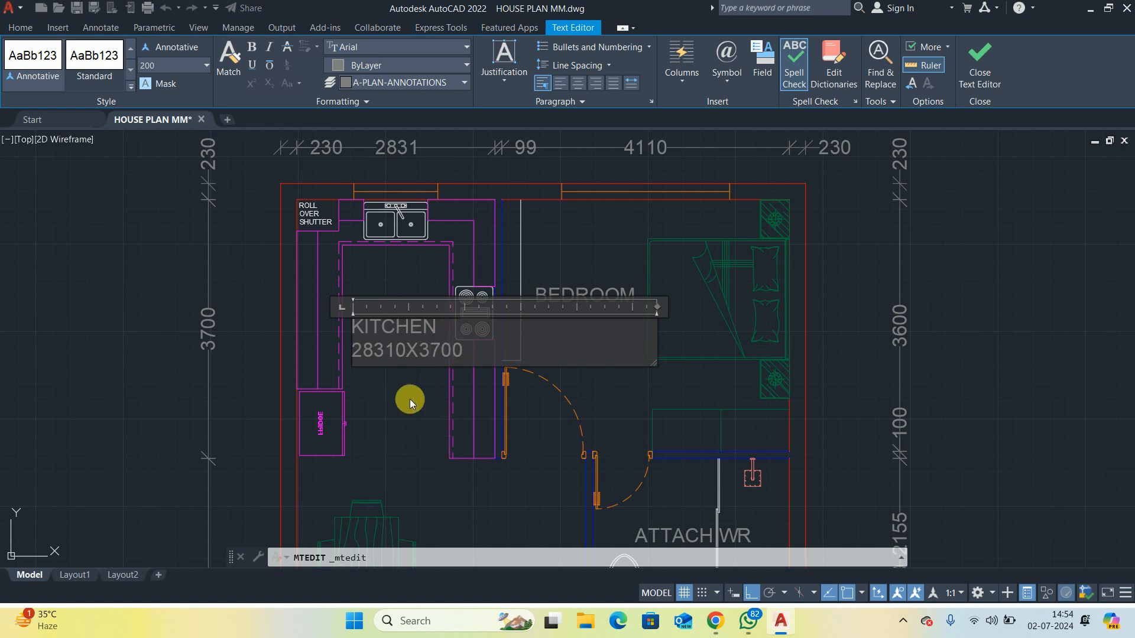
pyautogui.click(404, 361)
pyautogui.press('BackSpace')
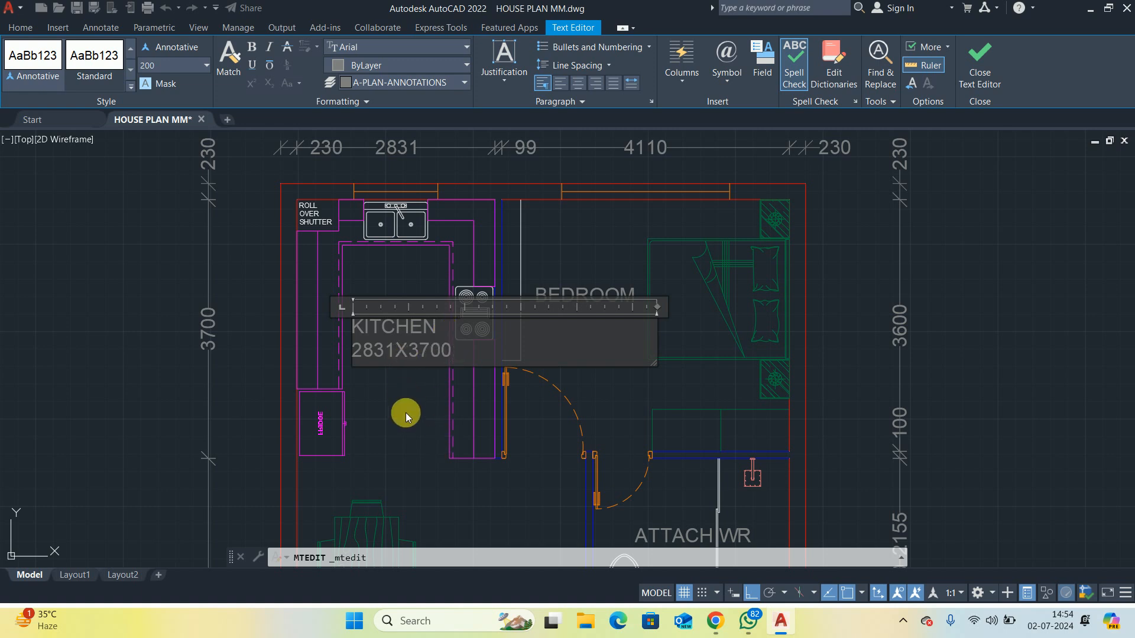
pyautogui.press('Escape')
pyautogui.press('Escape')
pyautogui.press('Escape')
# Move the kitchen label slightly away from the hob counter so it sits within the kitchen floor area
pyautogui.press('Return')
pyautogui.click(405, 371)
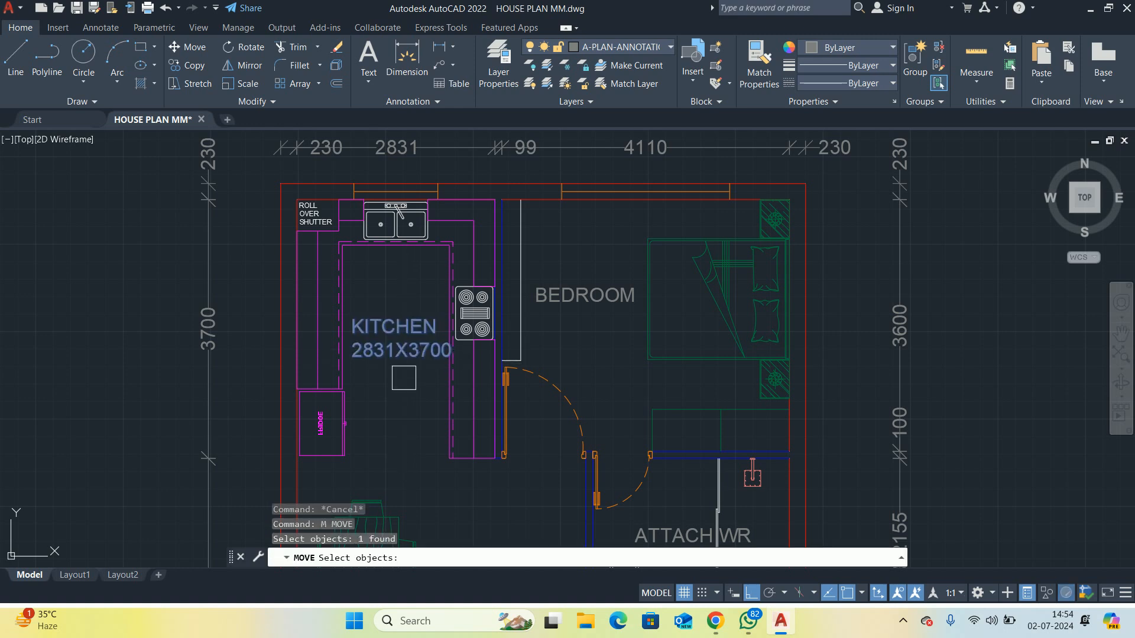
pyautogui.press('Return')
pyautogui.scroll(2, 405, 394)
pyautogui.click(405, 394)
pyautogui.click(396, 392)
pyautogui.press('Escape')
pyautogui.scroll(-3, 396, 373)
pyautogui.press('Escape')
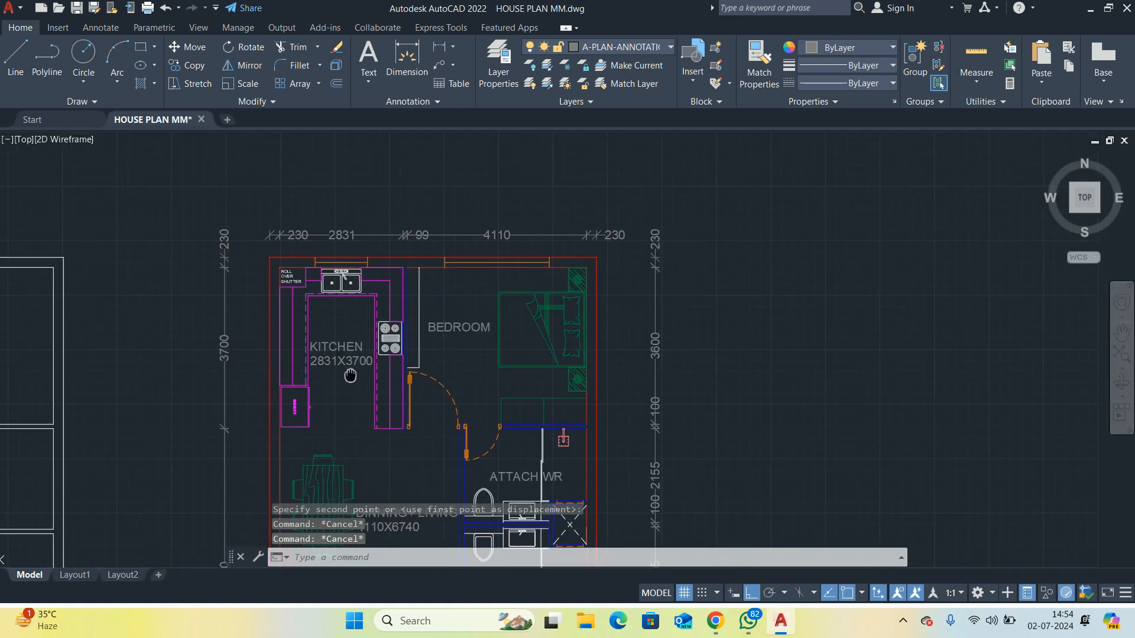
pyautogui.press('Escape')
# Compare the size lines of the kitchen and guestroom labels with the dimension chains around the plan
pyautogui.scroll(2, 418, 363)
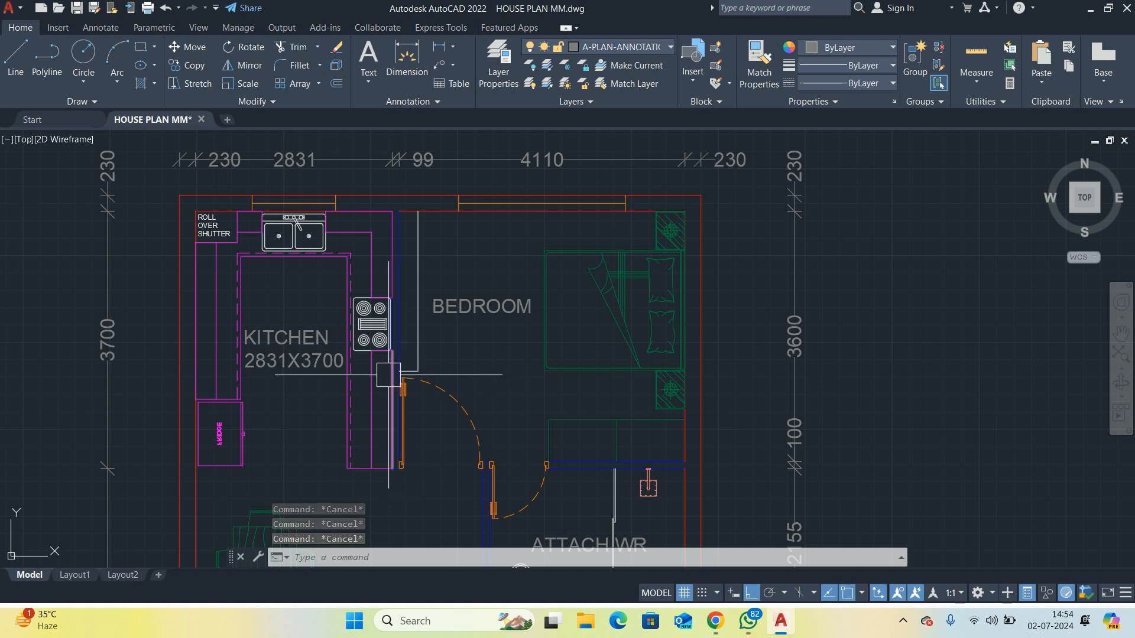
pyautogui.moveTo(373, 378)
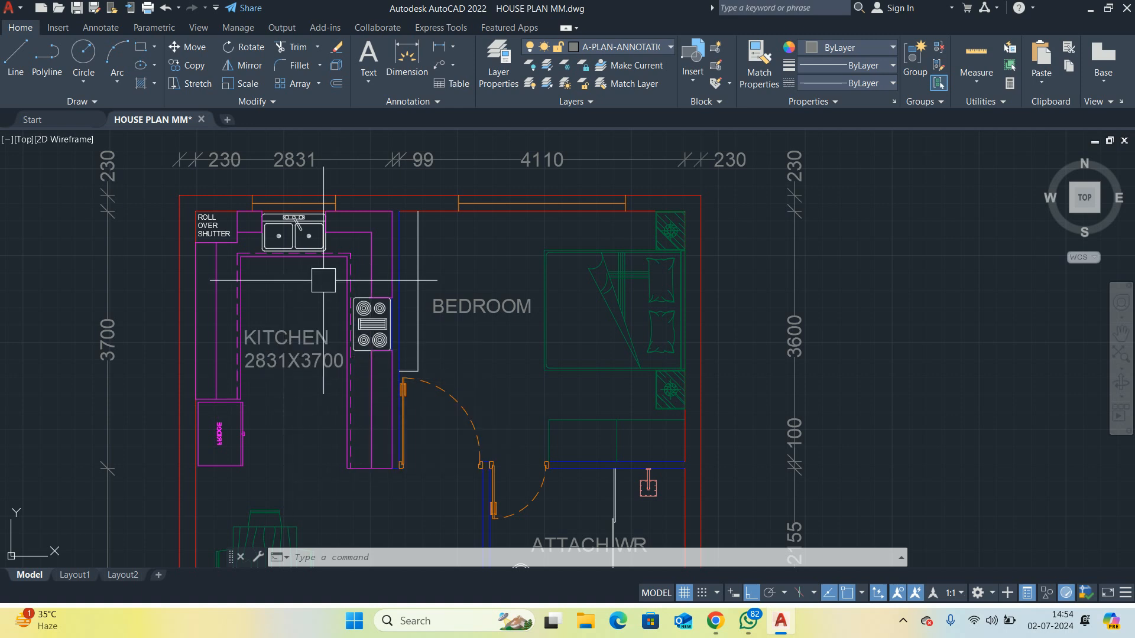
pyautogui.scroll(5, 276, 382)
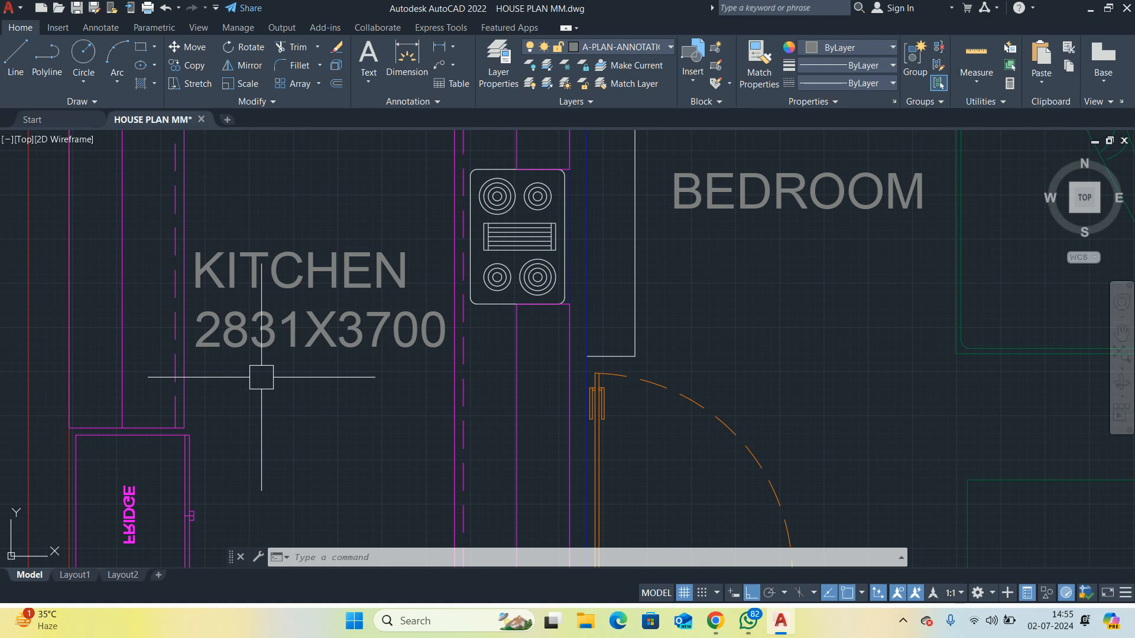
pyautogui.scroll(-7, 305, 381)
pyautogui.moveTo(316, 382); pyautogui.dragTo(410, 206, button='middle')
pyautogui.moveTo(401, 352); pyautogui.dragTo(403, 298, button='middle')
pyautogui.scroll(2, 403, 296)
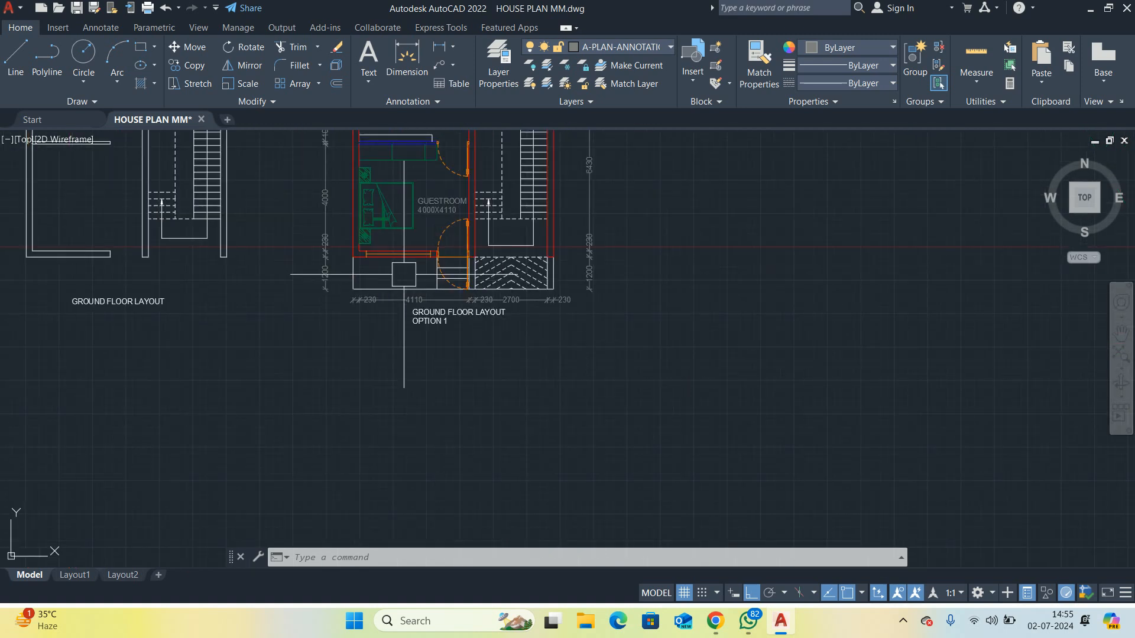
pyautogui.moveTo(439, 207); pyautogui.dragTo(458, 304, button='middle')
pyautogui.scroll(4, 388, 264)
pyautogui.scroll(-2, 360, 317)
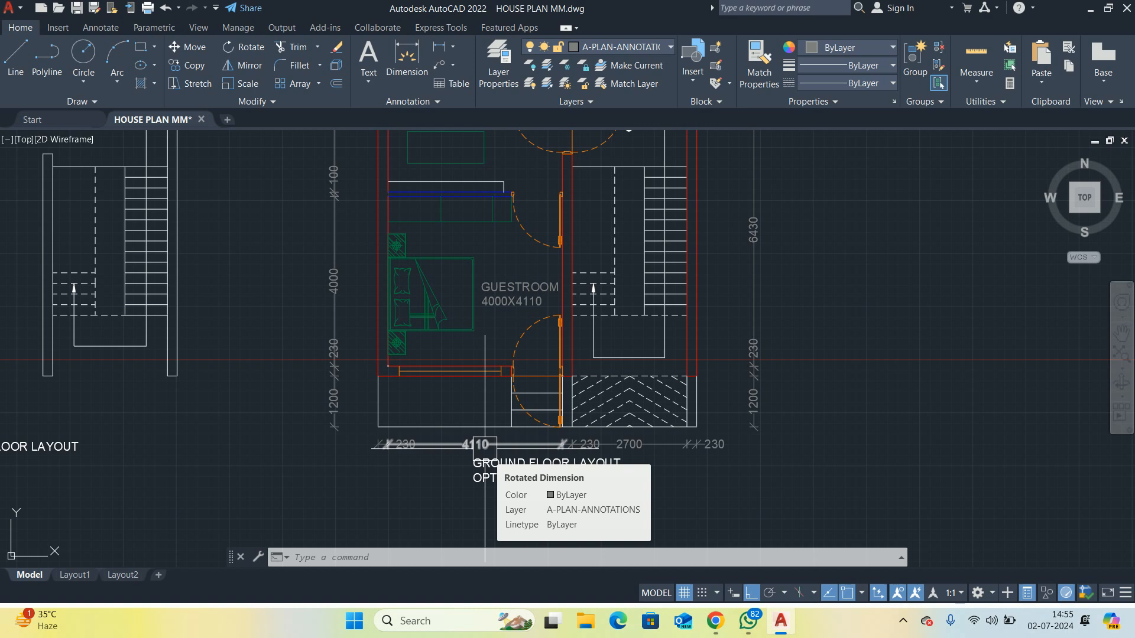
# Change the size line of the GUESTROOM label to 4110X4000
pyautogui.scroll(6, 513, 348)
pyautogui.doubleClick(507, 444)
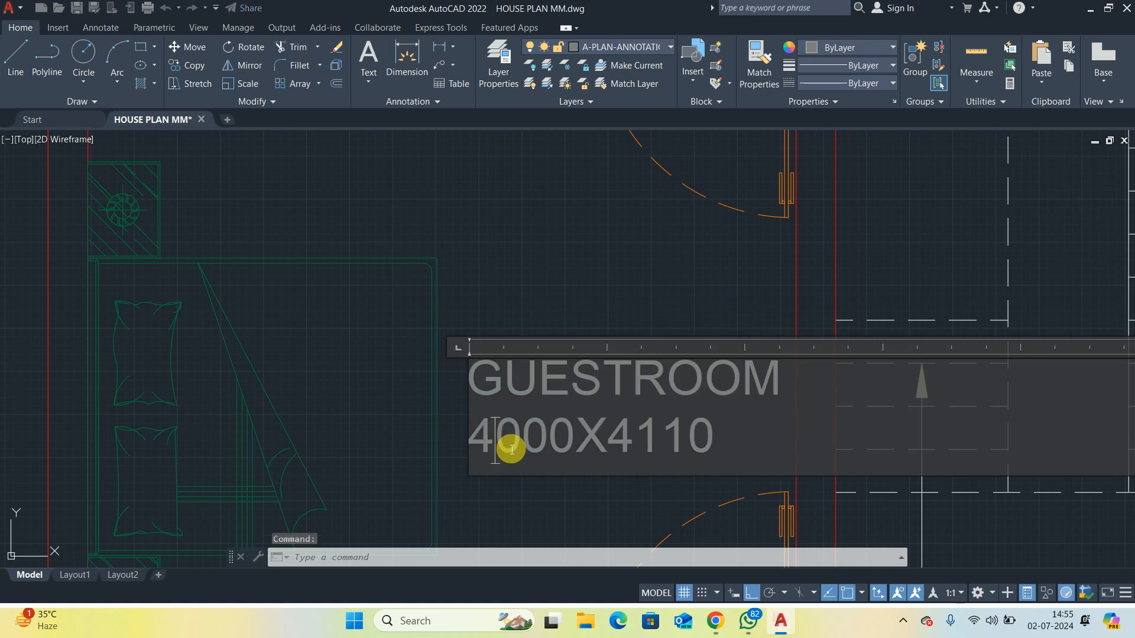
pyautogui.moveTo(496, 444); pyautogui.dragTo(551, 455)
pyautogui.write('110')
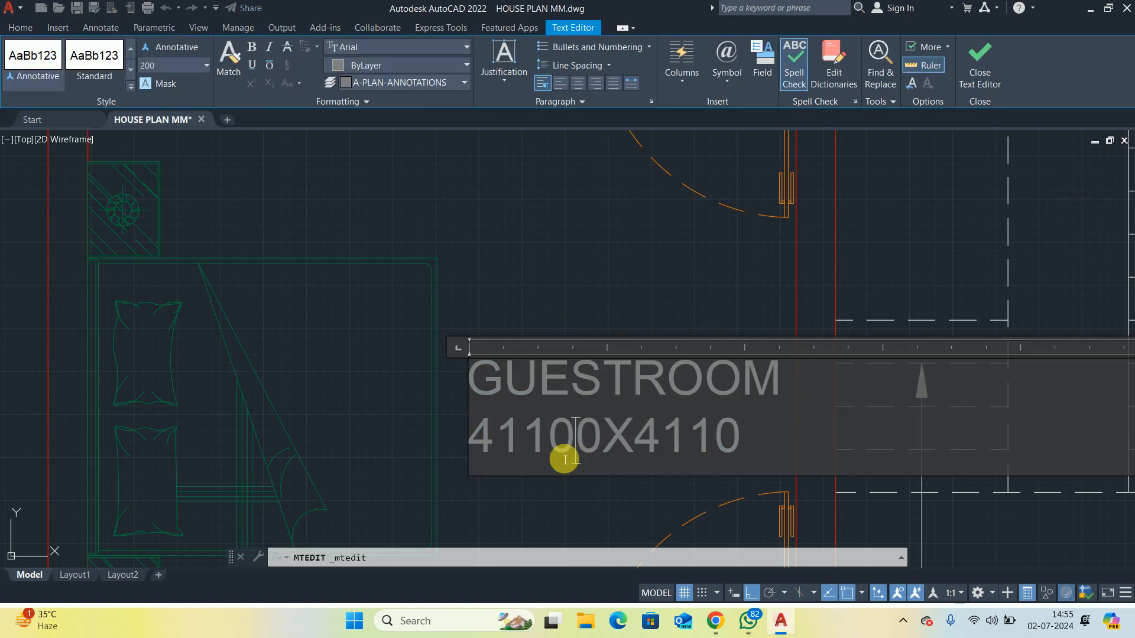
pyautogui.press('BackSpace')
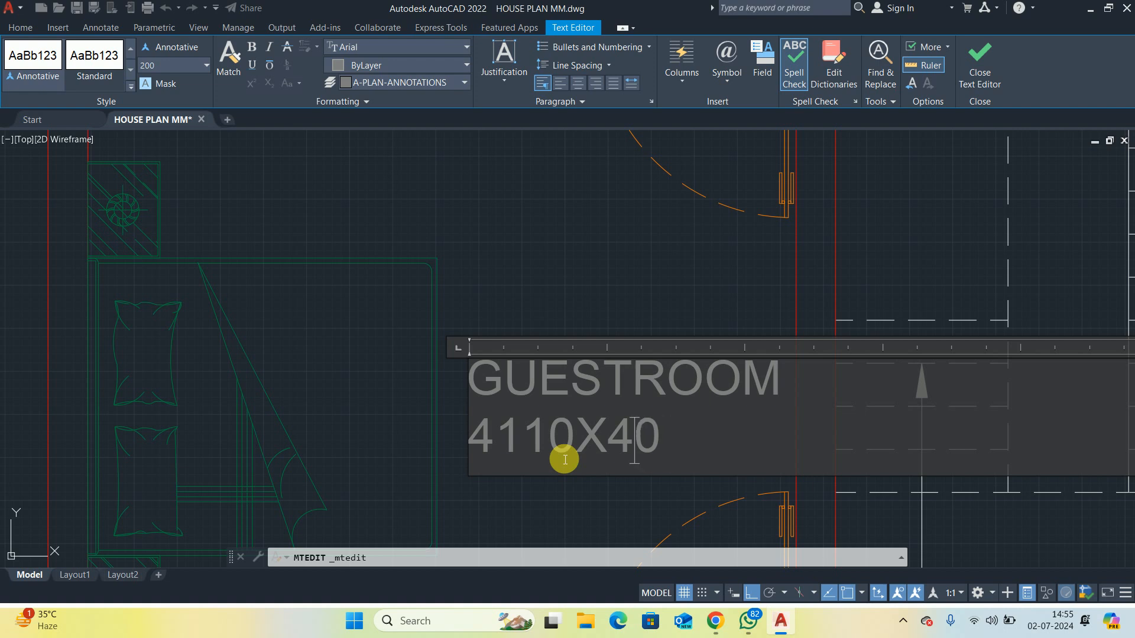
pyautogui.press('Escape')
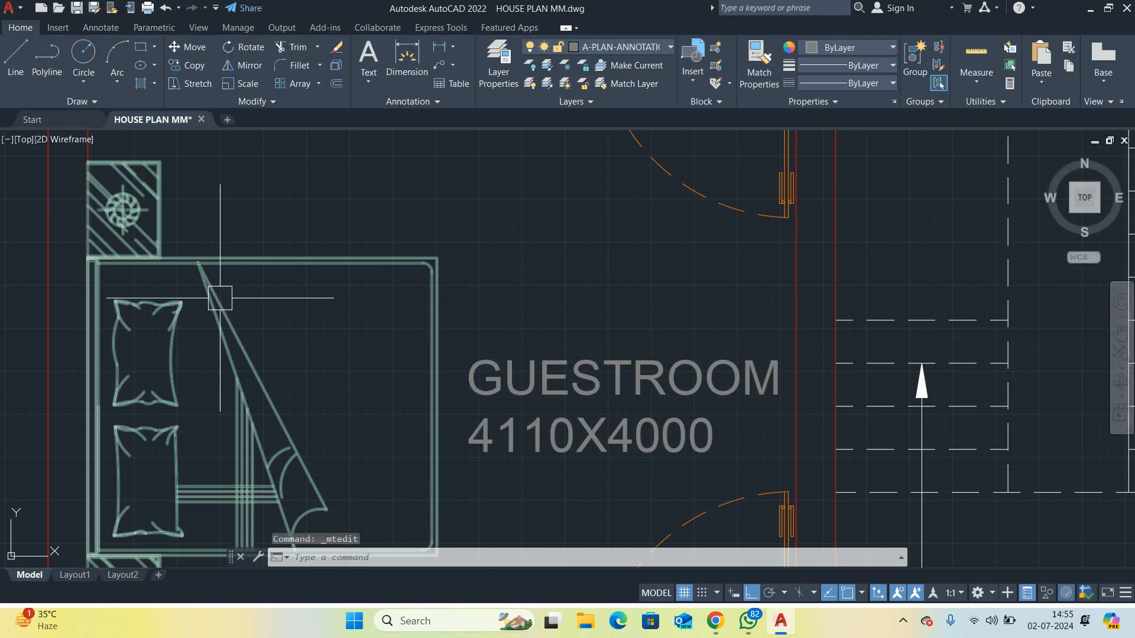
# Add a second line reading 4110X3600 to the BEDROOM label
pyautogui.scroll(-5, 413, 307)
pyautogui.scroll(4, 383, 317)
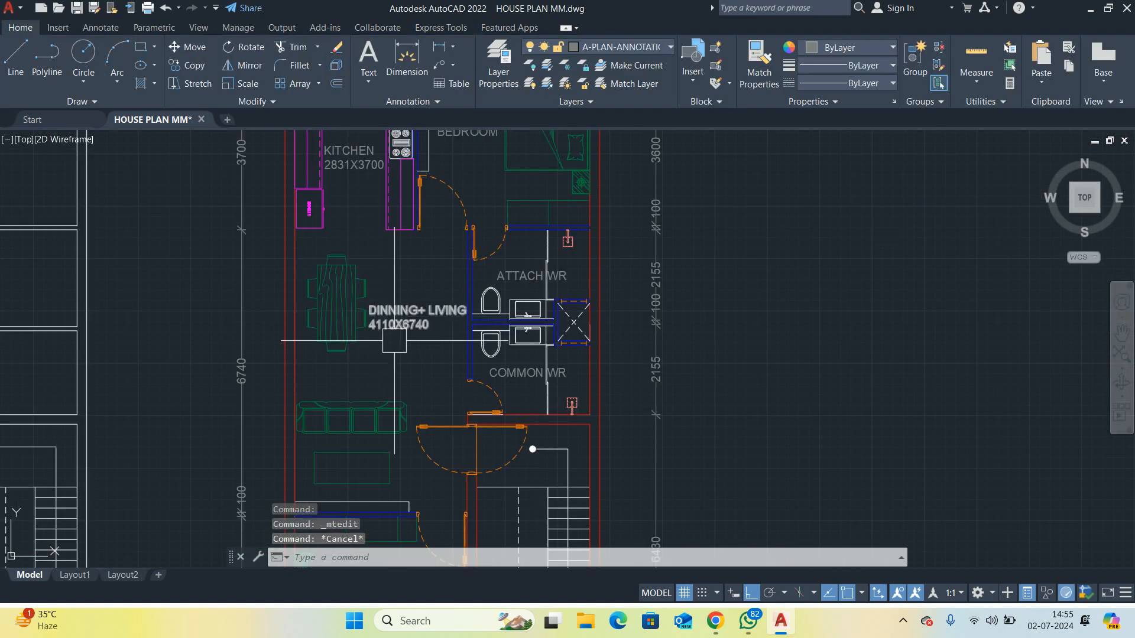
pyautogui.scroll(-2, 450, 355)
pyautogui.moveTo(432, 351); pyautogui.dragTo(423, 266, button='middle')
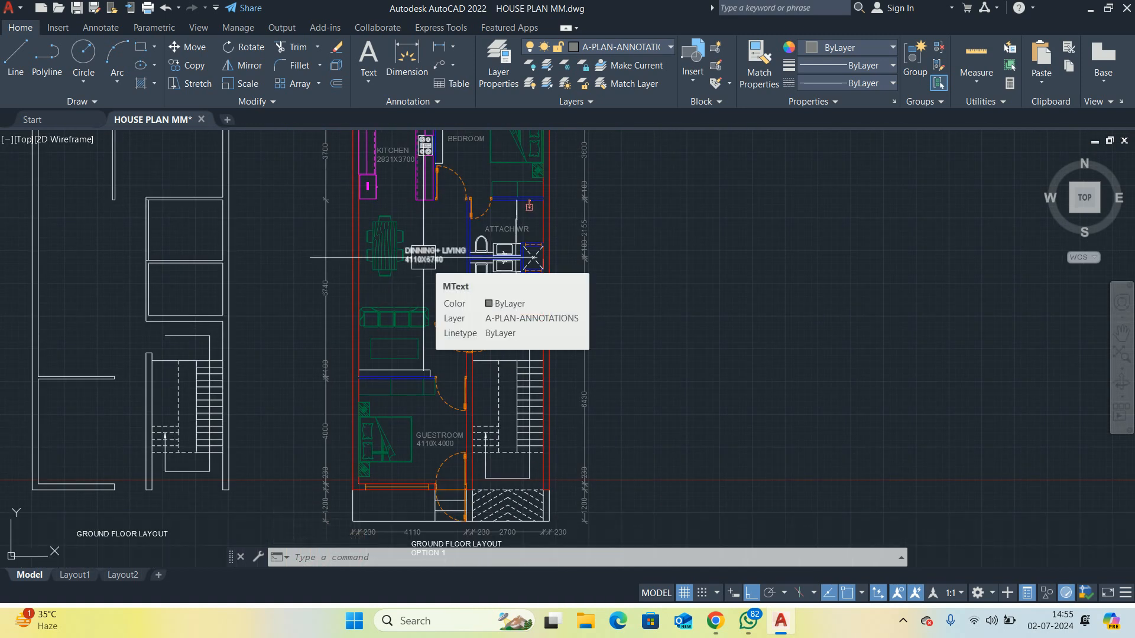
pyautogui.moveTo(414, 196); pyautogui.dragTo(409, 313, button='middle')
pyautogui.scroll(3, 451, 330)
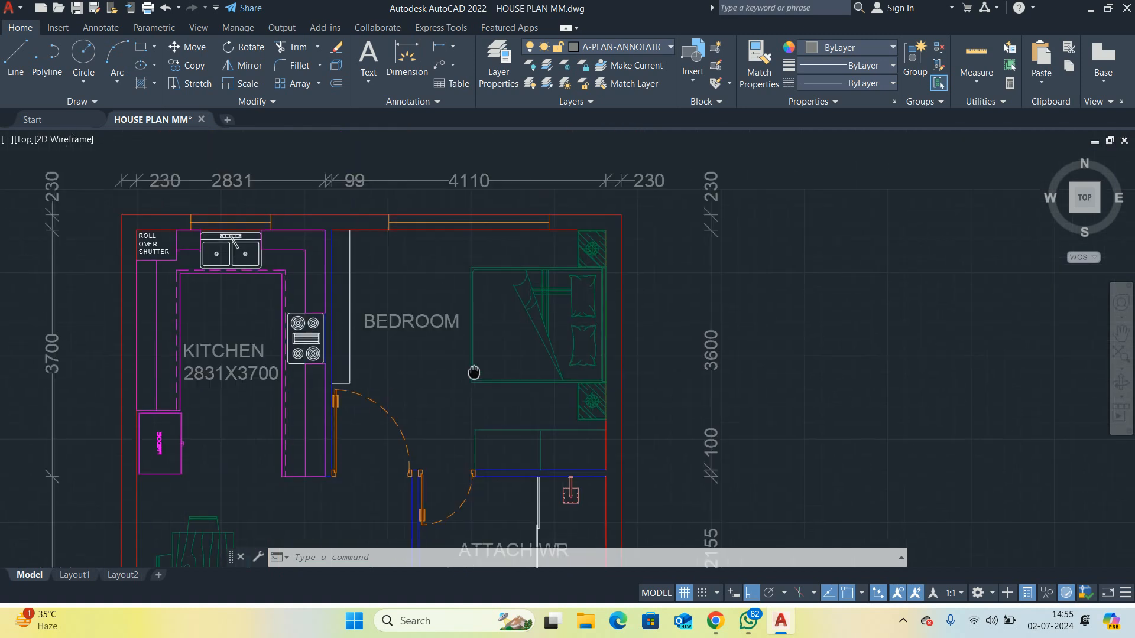
pyautogui.click(451, 326)
pyautogui.doubleClick(479, 329)
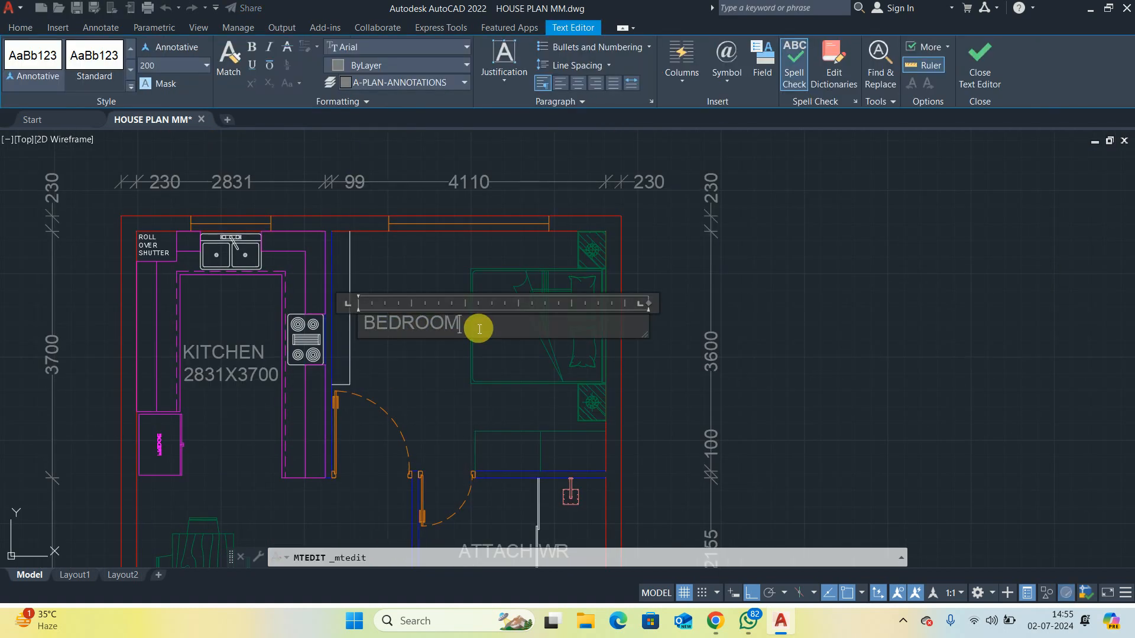
pyautogui.press('Return')
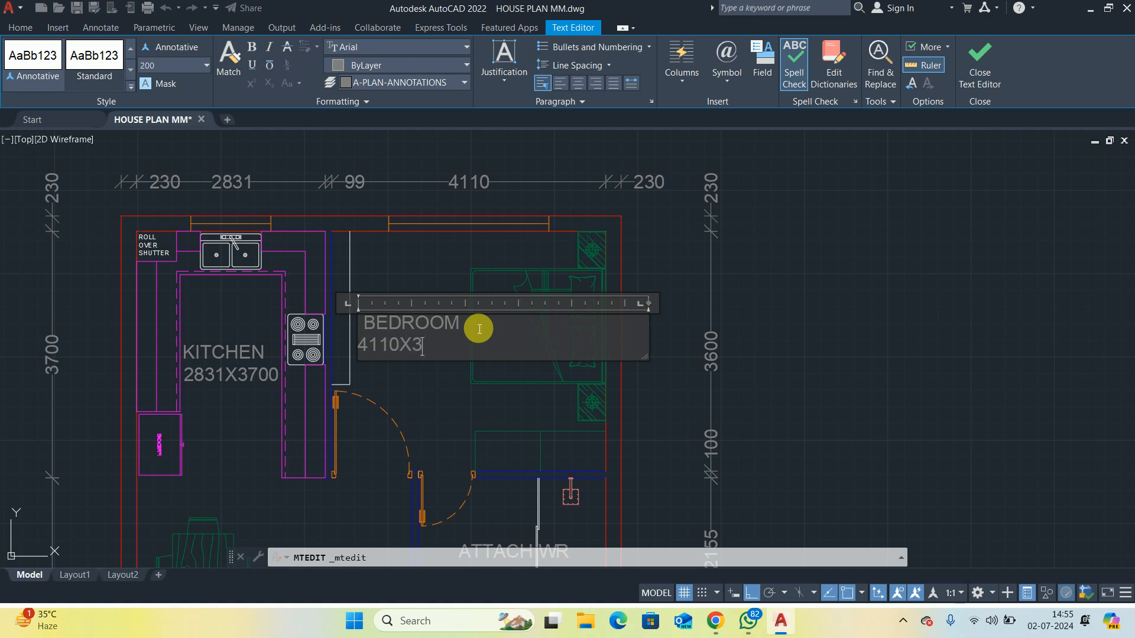
pyautogui.click(462, 390)
# Move the ATTACH WR label slightly up, away from the toilet and washbasin
pyautogui.scroll(-4, 475, 285)
pyautogui.scroll(4, 496, 322)
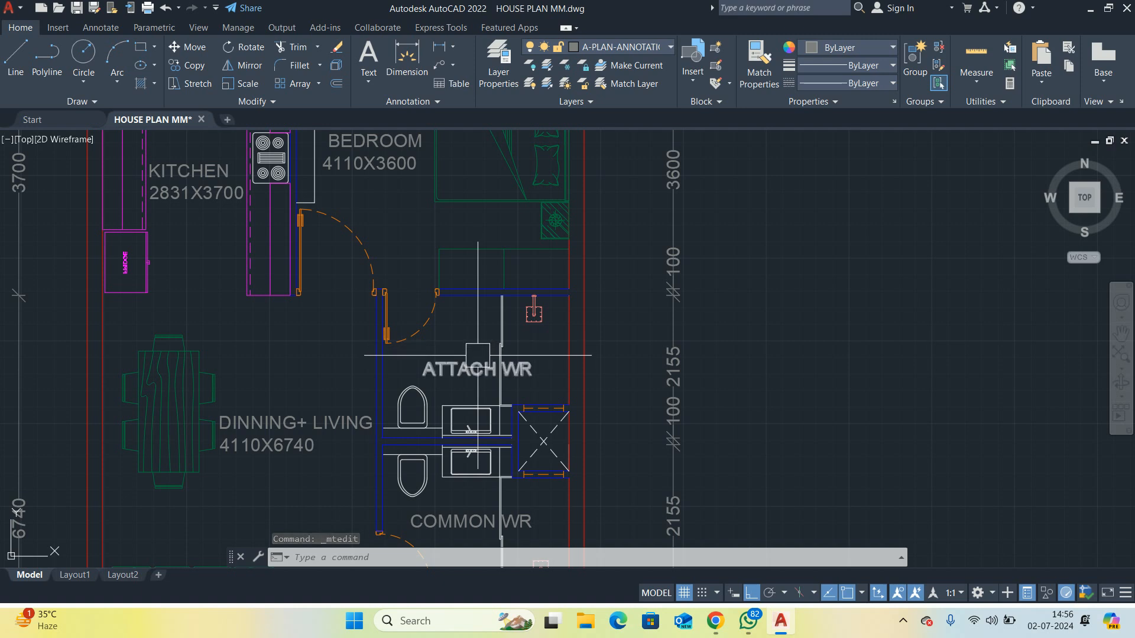
pyautogui.moveTo(469, 363); pyautogui.dragTo(454, 370, button='middle')
pyautogui.write('m')
pyautogui.press('Return')
pyautogui.click(458, 374)
pyautogui.press('Return')
pyautogui.click(871, 425)
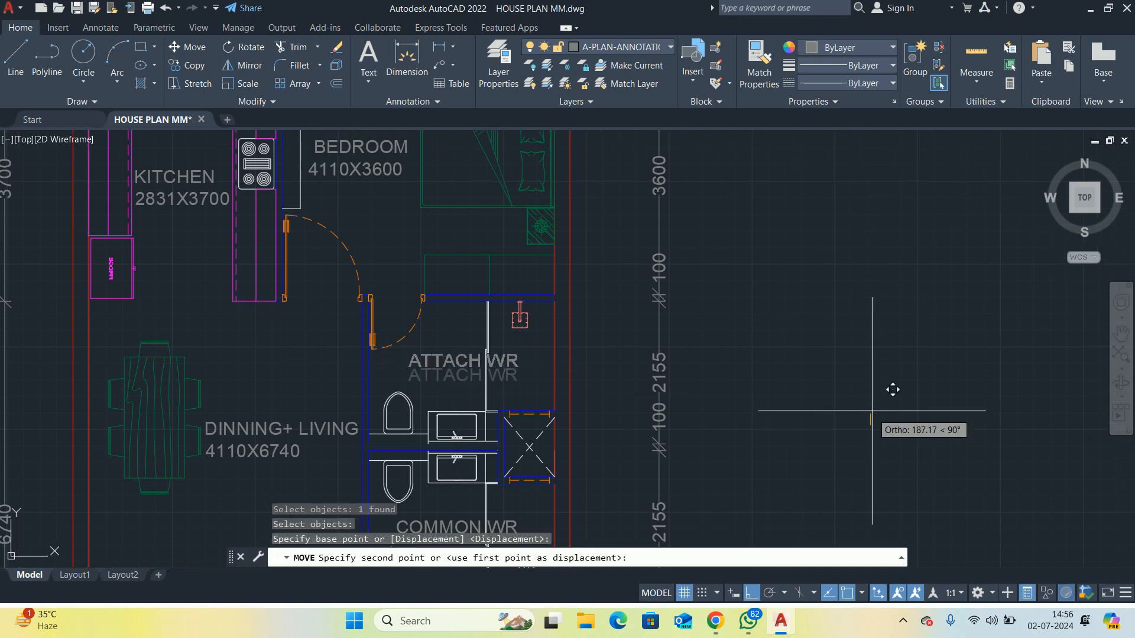
pyautogui.press('Escape')
pyautogui.press('Escape')
pyautogui.press('Escape')
# Place a horizontal linear dimension across the attached washroom, from the inner wall to the outer wall, above its label
pyautogui.scroll(2, 408, 331)
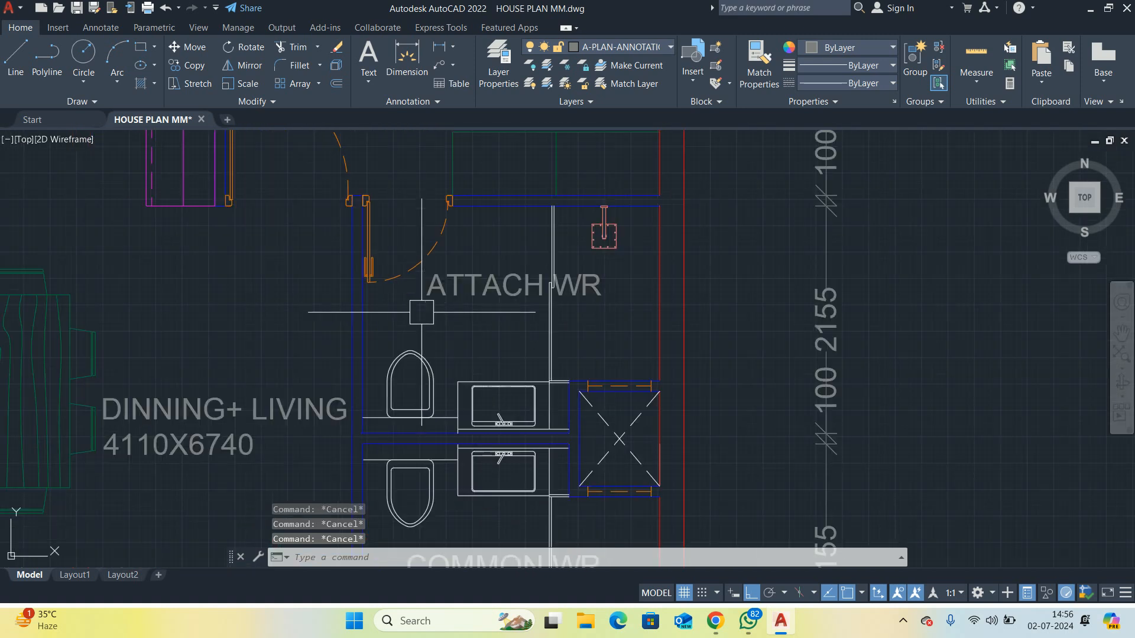
pyautogui.write('DLI')
pyautogui.press('Return')
pyautogui.click(363, 323)
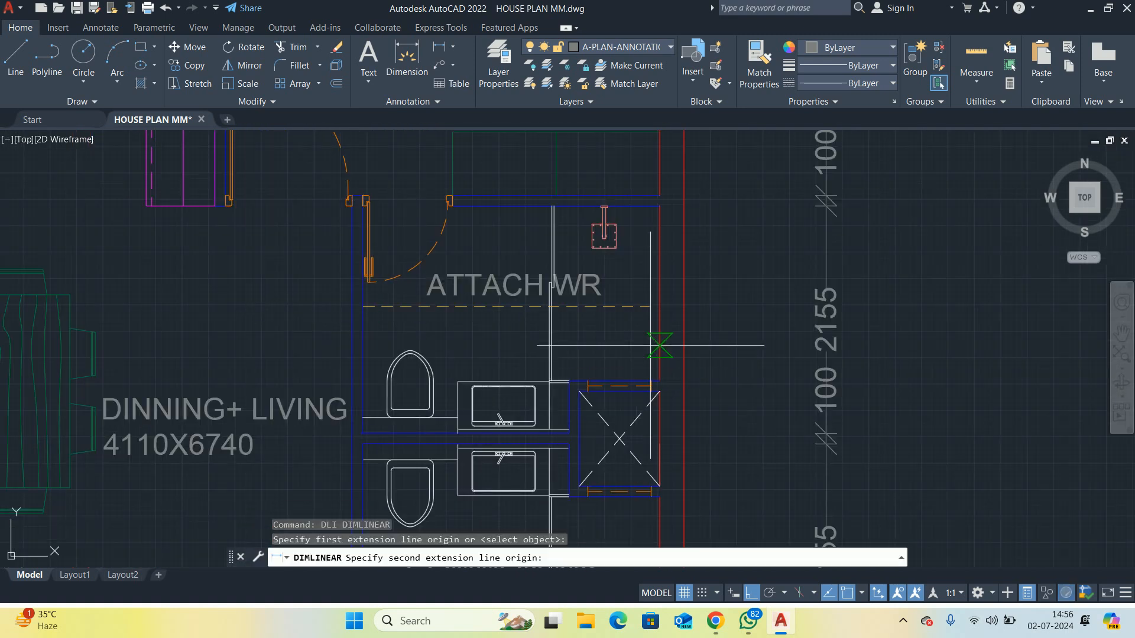
pyautogui.click(657, 329)
pyautogui.click(519, 243)
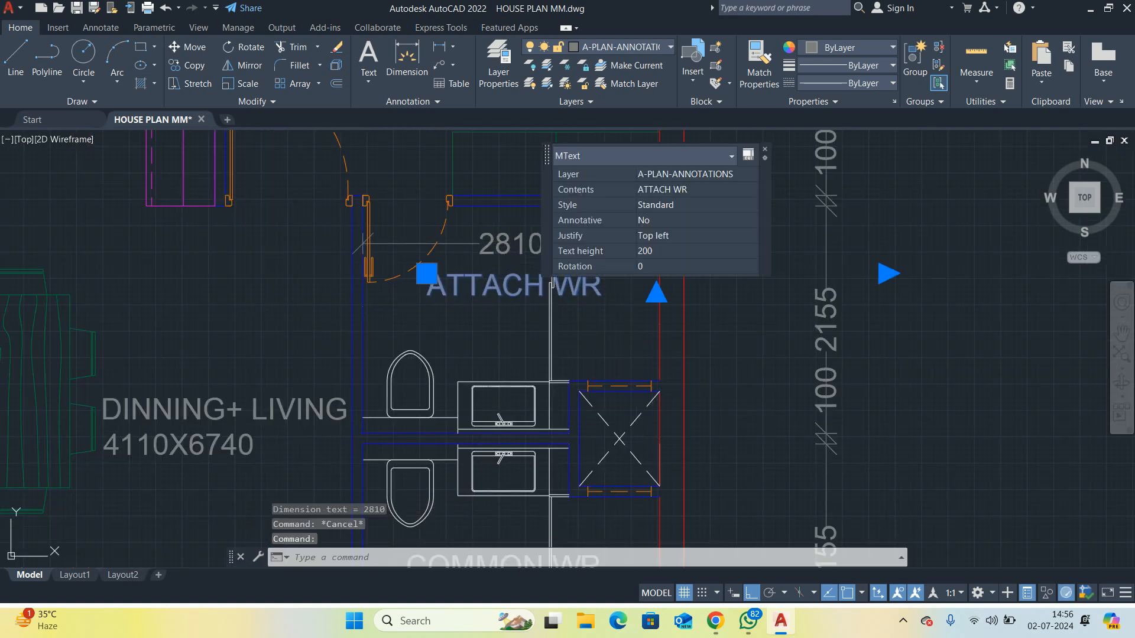
# Start a second line in the ATTACH WR label with 2810X
pyautogui.doubleClick(609, 294)
pyautogui.press('Return')
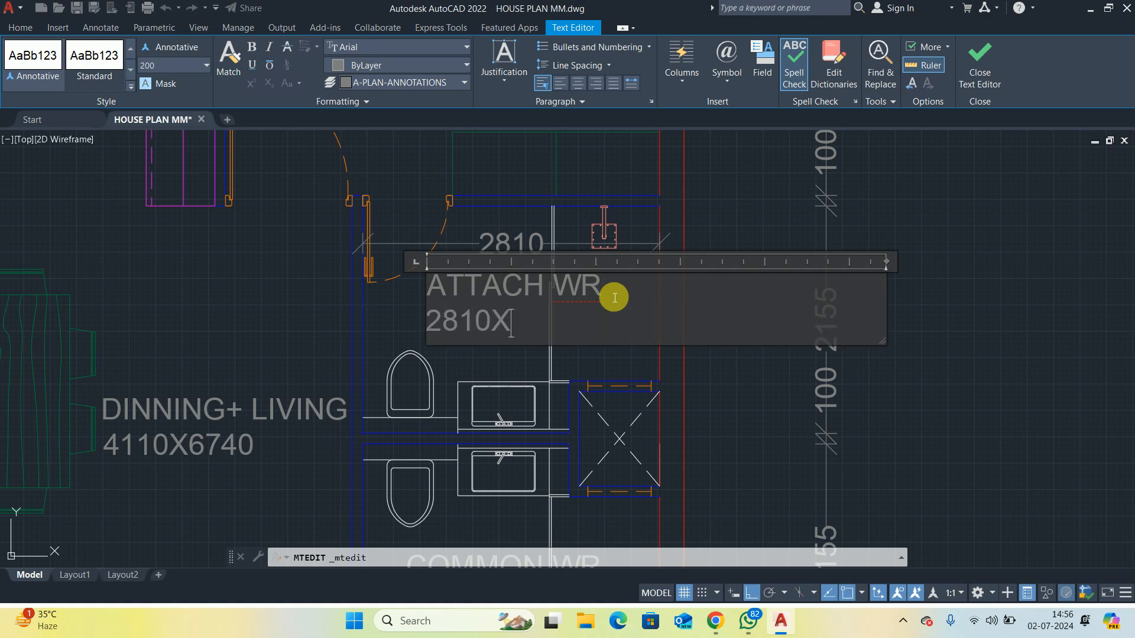
pyautogui.click(768, 417)
pyautogui.press('Escape')
pyautogui.press('Escape')
pyautogui.press('Escape')
# Measure the attached washroom's depth between its brick walls with a trial vertical linear dimension, without placing it
pyautogui.write('pli')
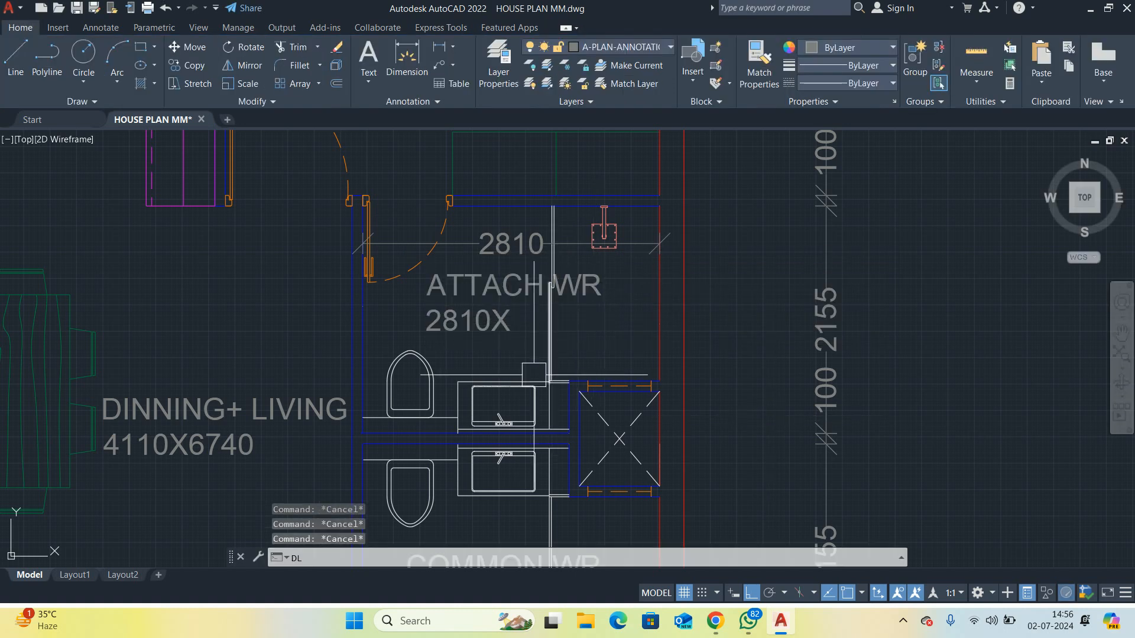
pyautogui.press('Return')
pyautogui.scroll(2, 527, 392)
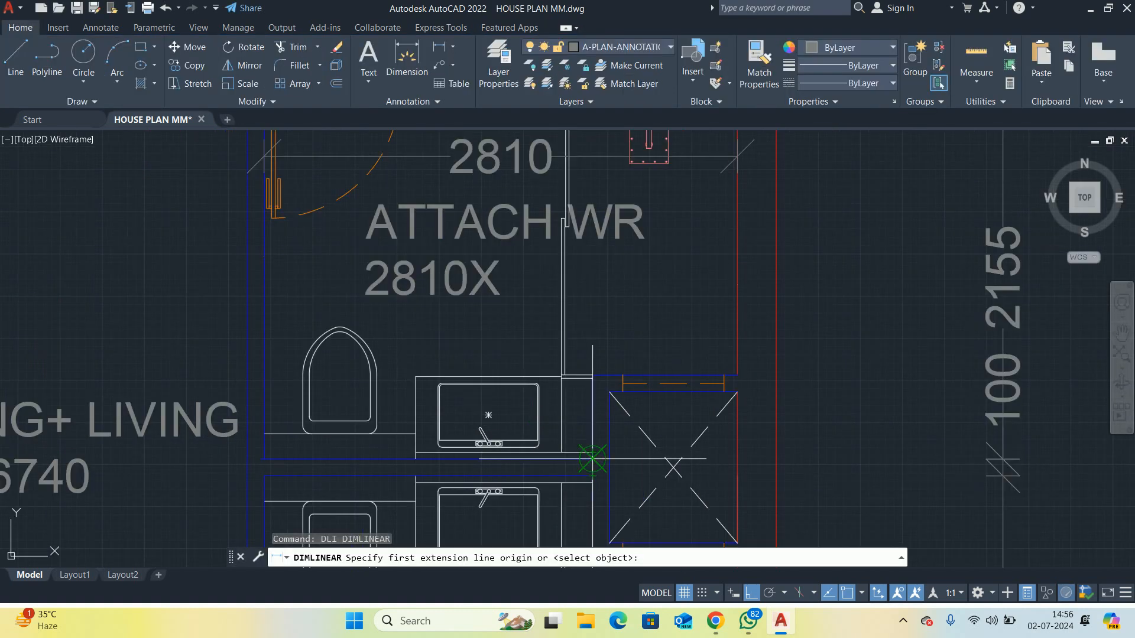
pyautogui.click(592, 458)
pyautogui.moveTo(584, 228); pyautogui.dragTo(568, 373, button='middle')
pyautogui.click(576, 241)
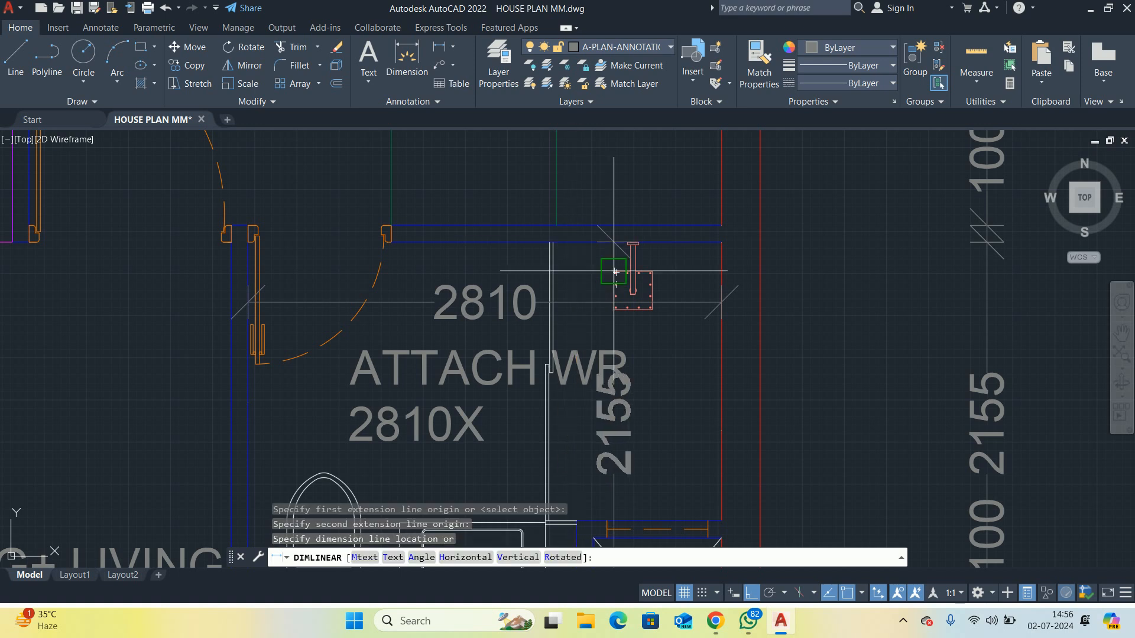
pyautogui.press('Escape')
# Complete the ATTACH WR label's size line as 2810X2155 and shift the label slightly left within the washroom
pyautogui.doubleClick(500, 438)
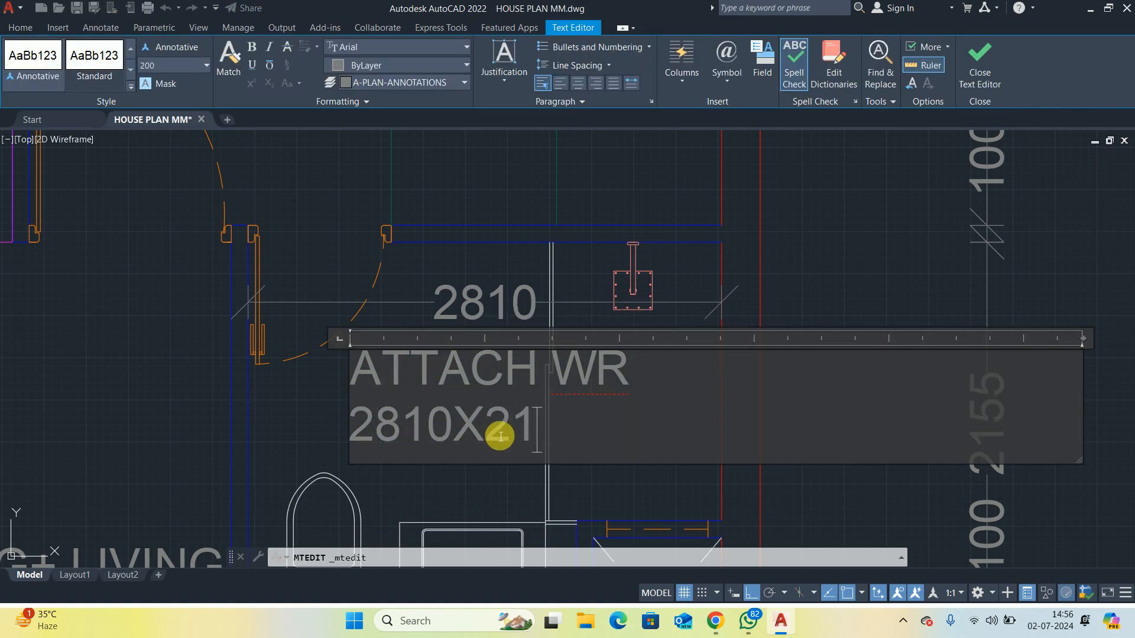
pyautogui.click(761, 291)
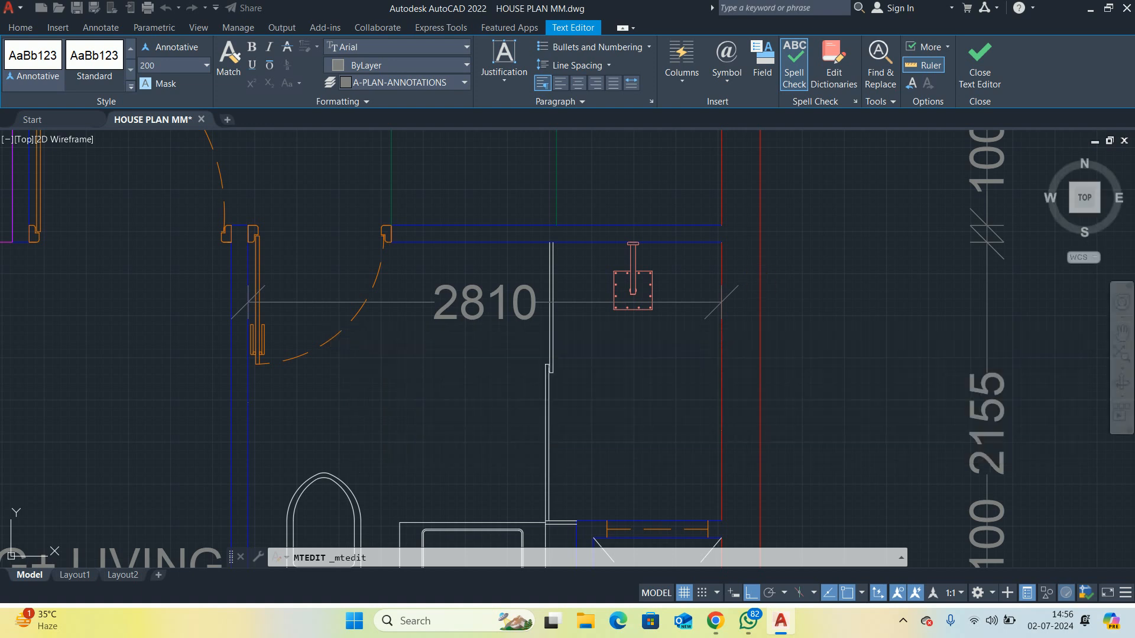
pyautogui.scroll(-2, 672, 304)
pyautogui.write('m')
pyautogui.press('Return')
pyautogui.click(559, 344)
pyautogui.press('Return')
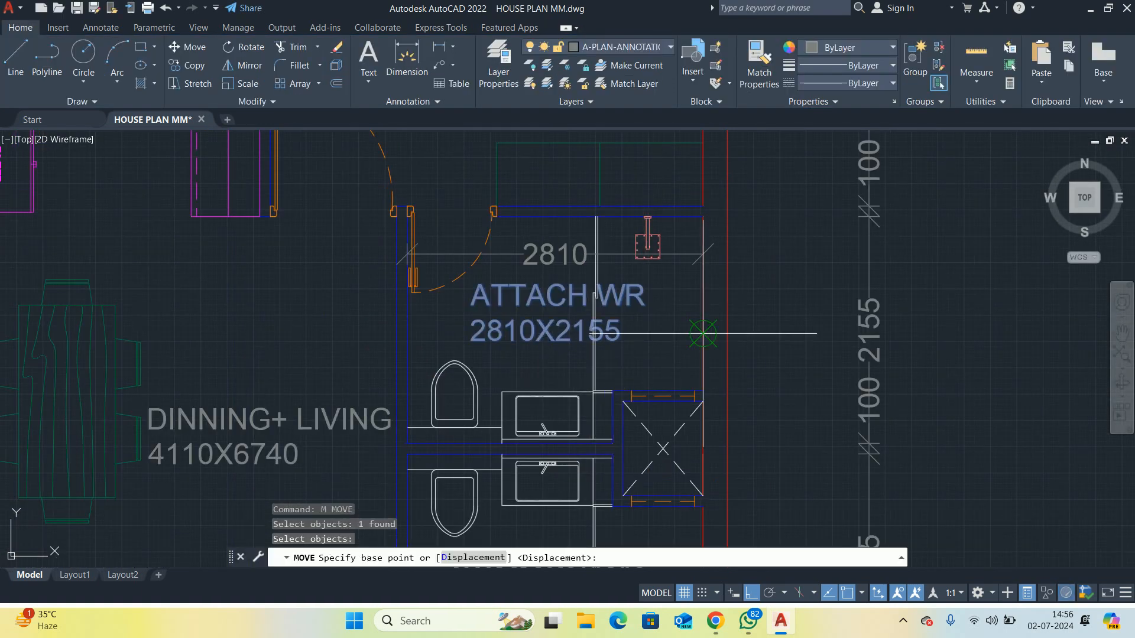
pyautogui.click(772, 303)
pyautogui.click(749, 305)
pyautogui.press('Escape')
pyautogui.press('Escape')
# Check the pairs of opposite wall lines that bound the attached washroom's depth and width
pyautogui.scroll(6, 647, 385)
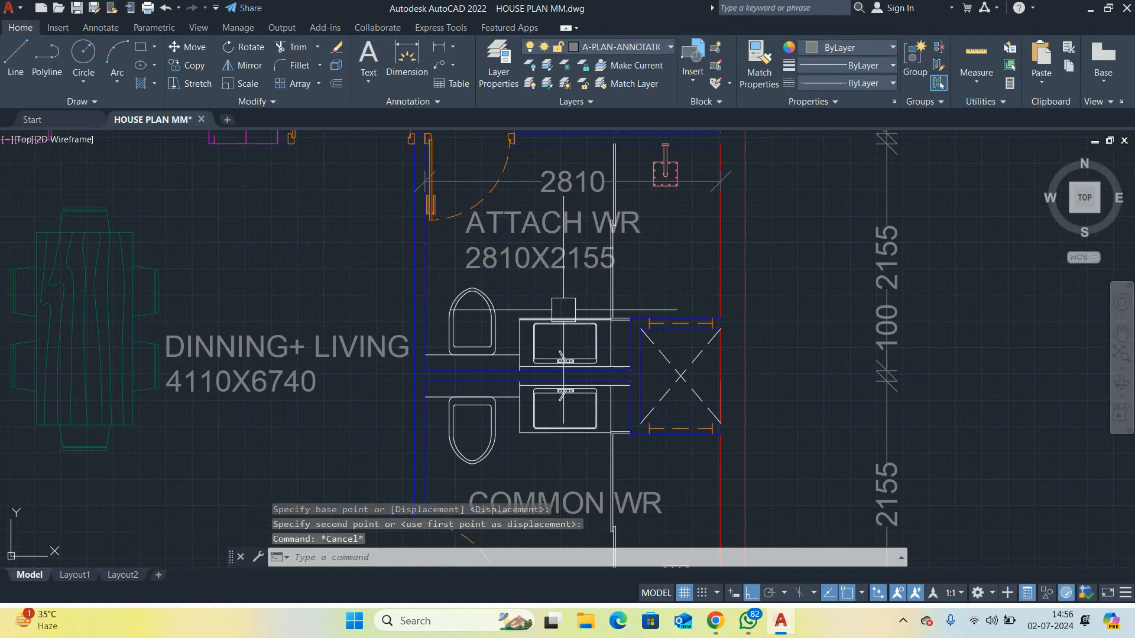
pyautogui.click(615, 391)
pyautogui.scroll(-6, 615, 395)
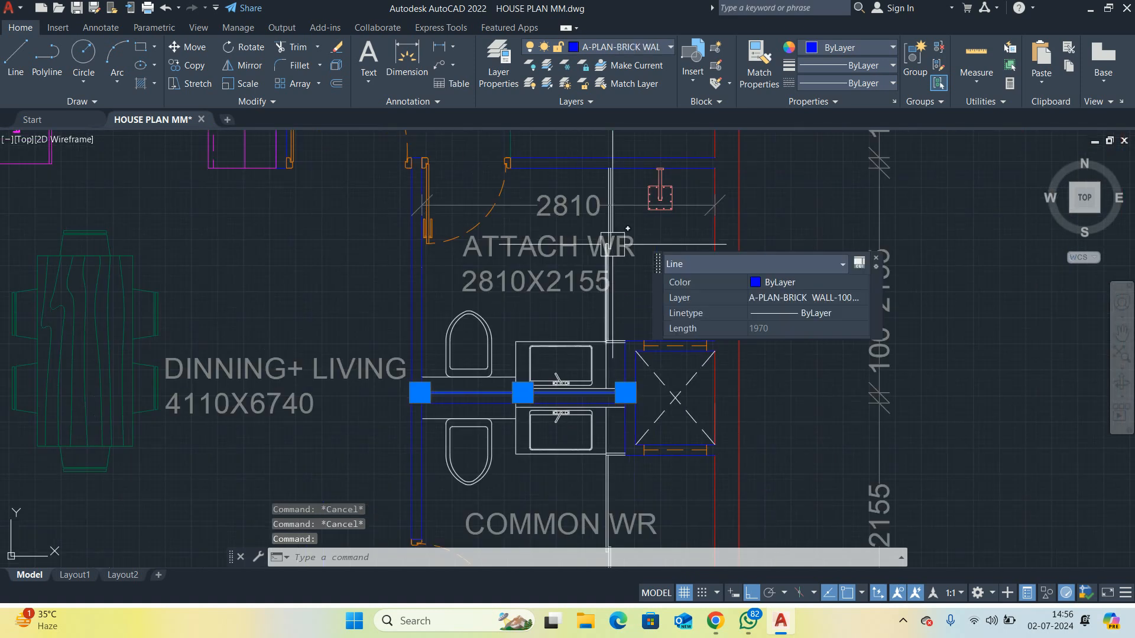
pyautogui.scroll(3, 585, 177)
pyautogui.click(583, 163)
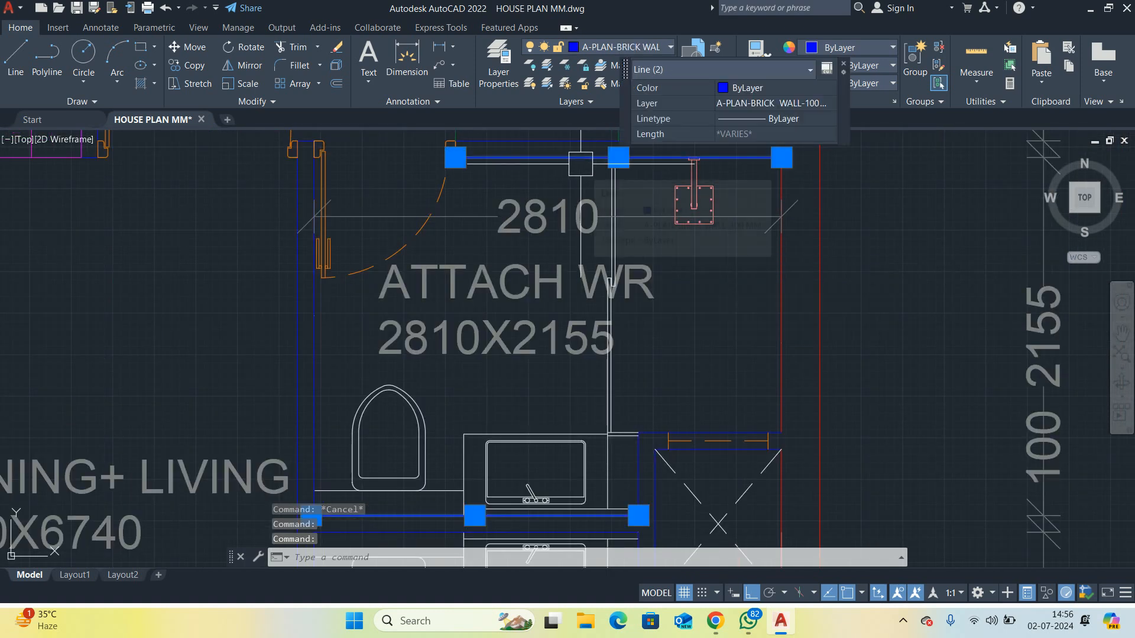
pyautogui.press('Escape')
pyautogui.press('Escape')
pyautogui.click(312, 317)
pyautogui.press('Escape')
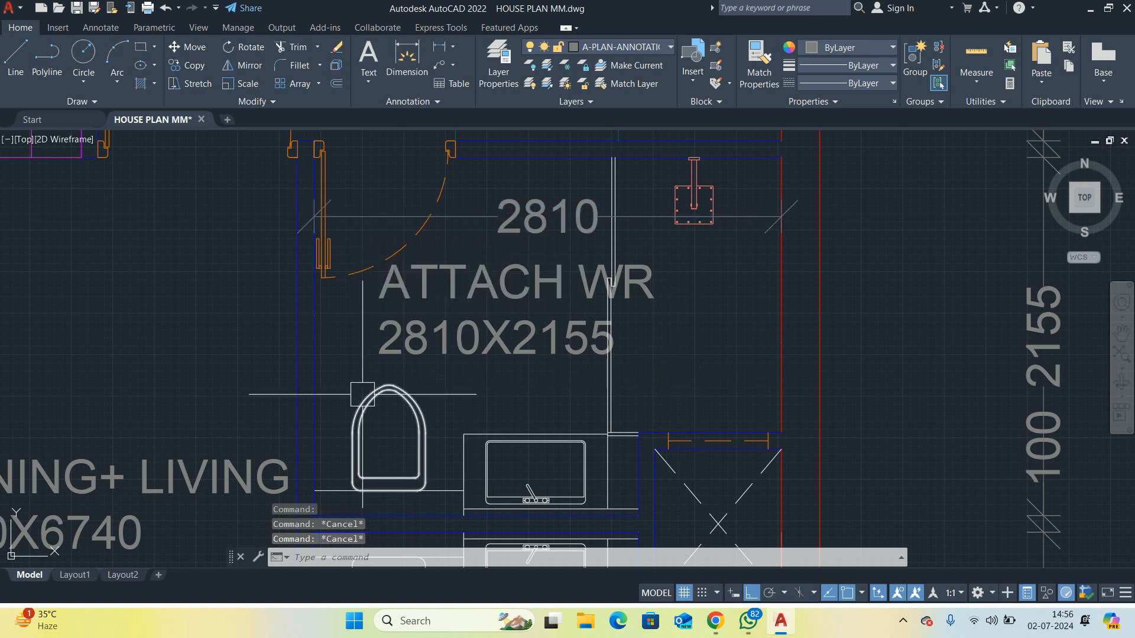
pyautogui.click(314, 378)
pyautogui.click(778, 390)
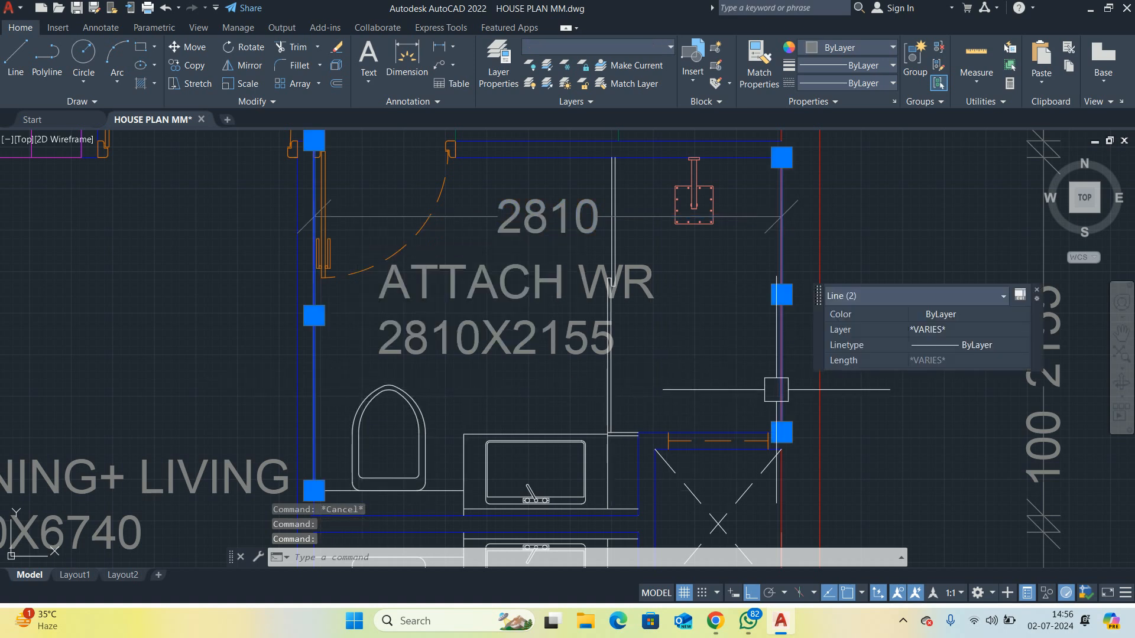
pyautogui.press('Escape')
pyautogui.press('Escape')
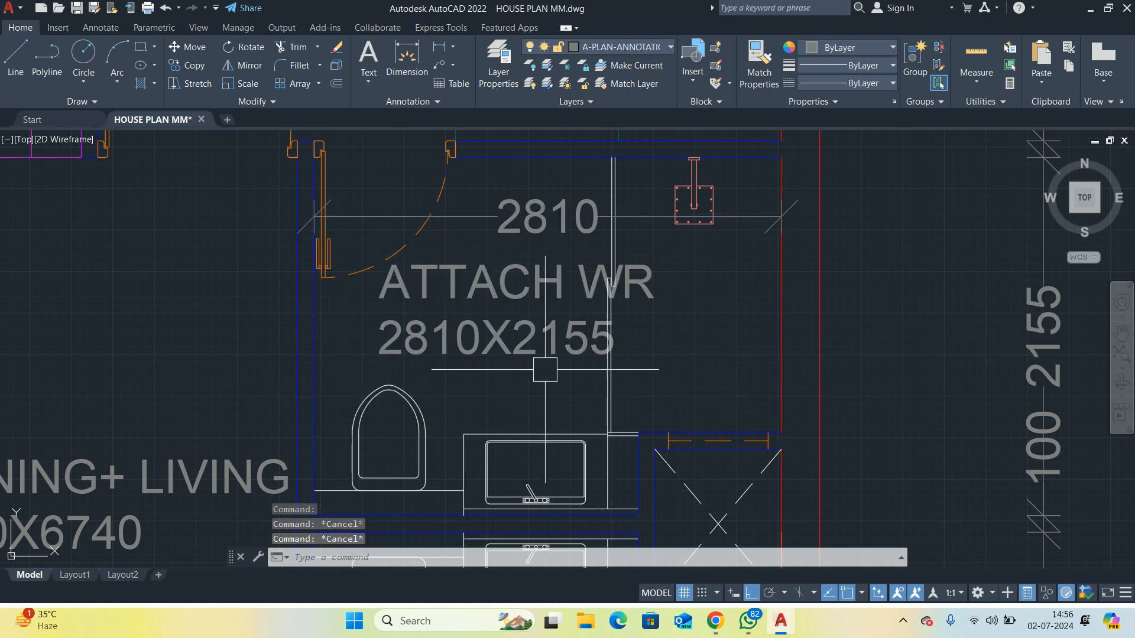
# Measure the common washroom's depth from its outer wall to the shared brick wall with a trial vertical linear dimension
pyautogui.scroll(-2, 545, 370)
pyautogui.scroll(4, 672, 337)
pyautogui.scroll(-3, 564, 298)
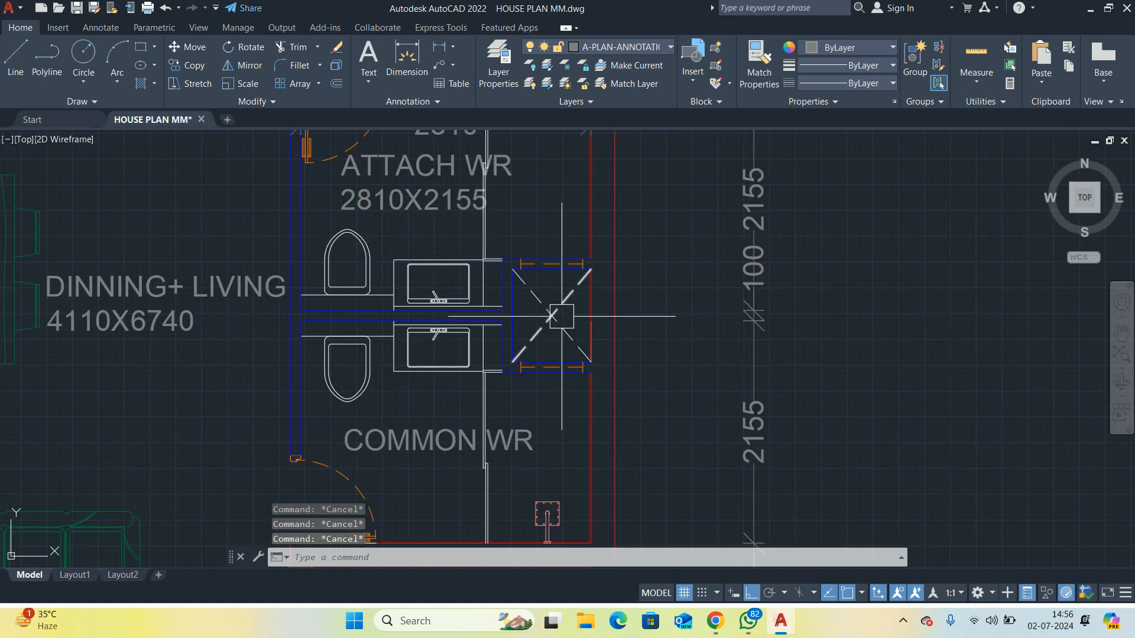
pyautogui.click(811, 367)
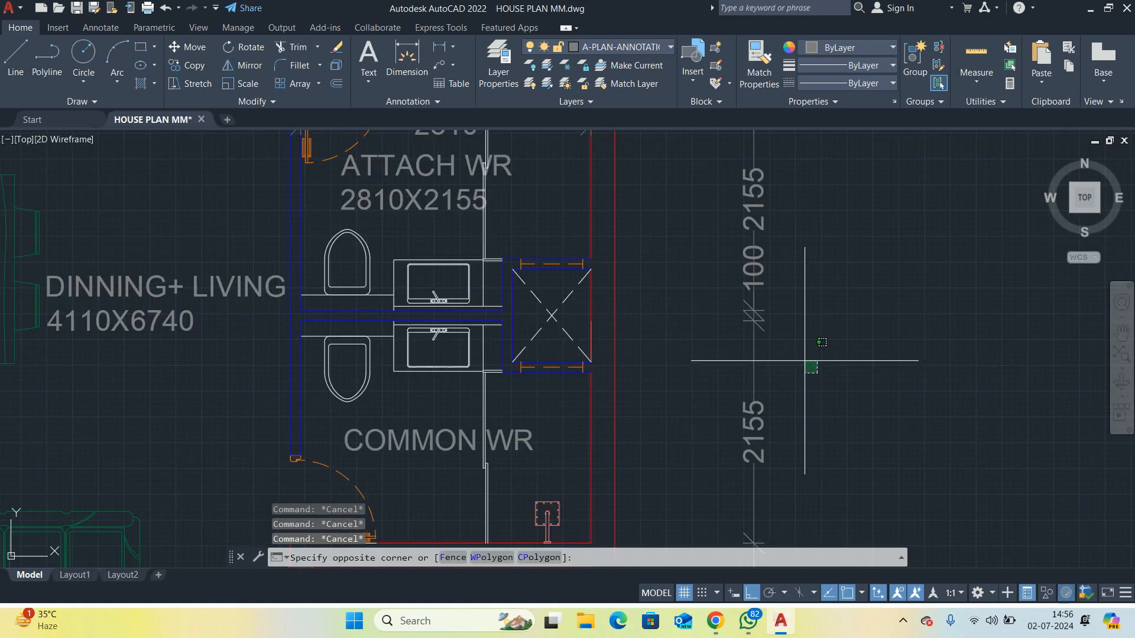
pyautogui.scroll(-2, 769, 364)
pyautogui.press('Escape')
pyautogui.moveTo(727, 398); pyautogui.dragTo(710, 327, button='middle')
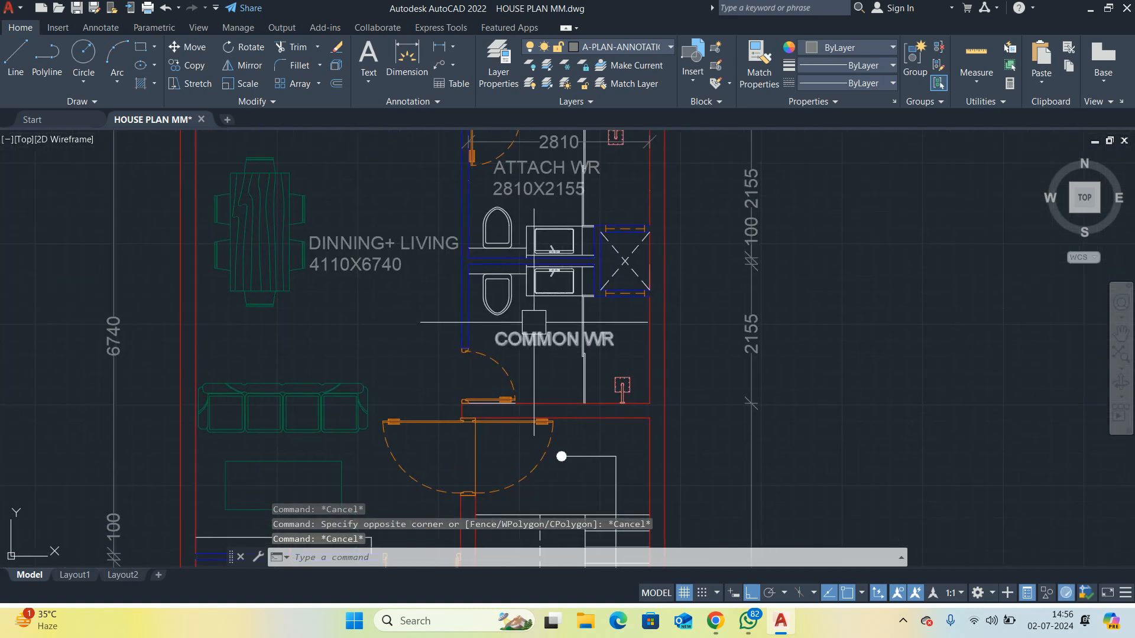
pyautogui.scroll(1, 533, 322)
pyautogui.write('DLI')
pyautogui.press('Return')
pyautogui.scroll(1, 485, 295)
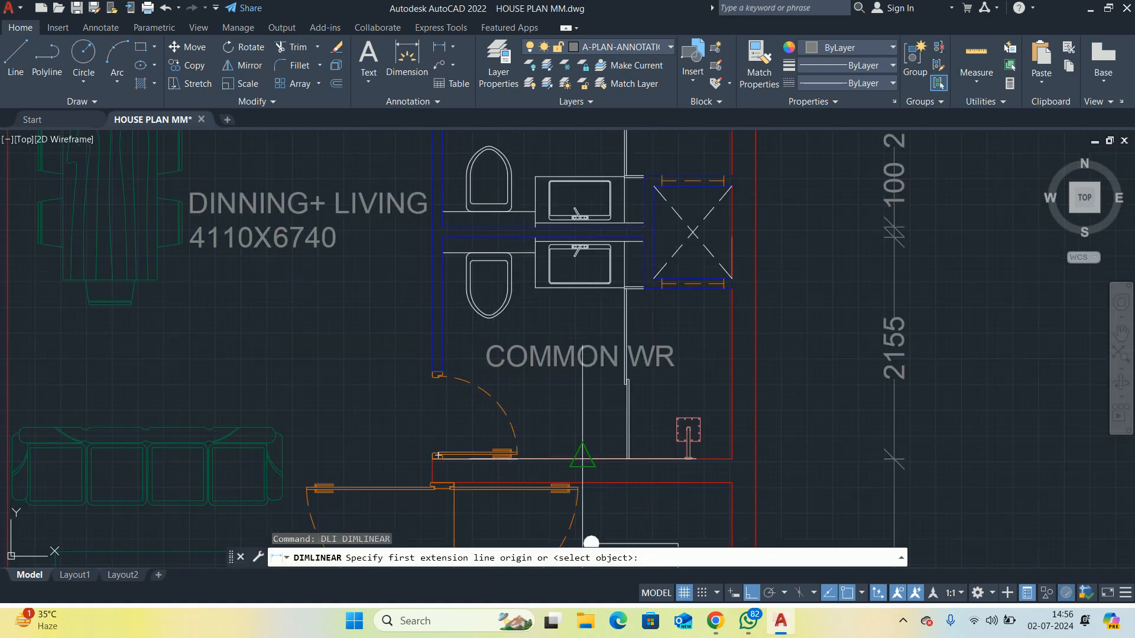
pyautogui.click(582, 459)
pyautogui.scroll(2, 561, 267)
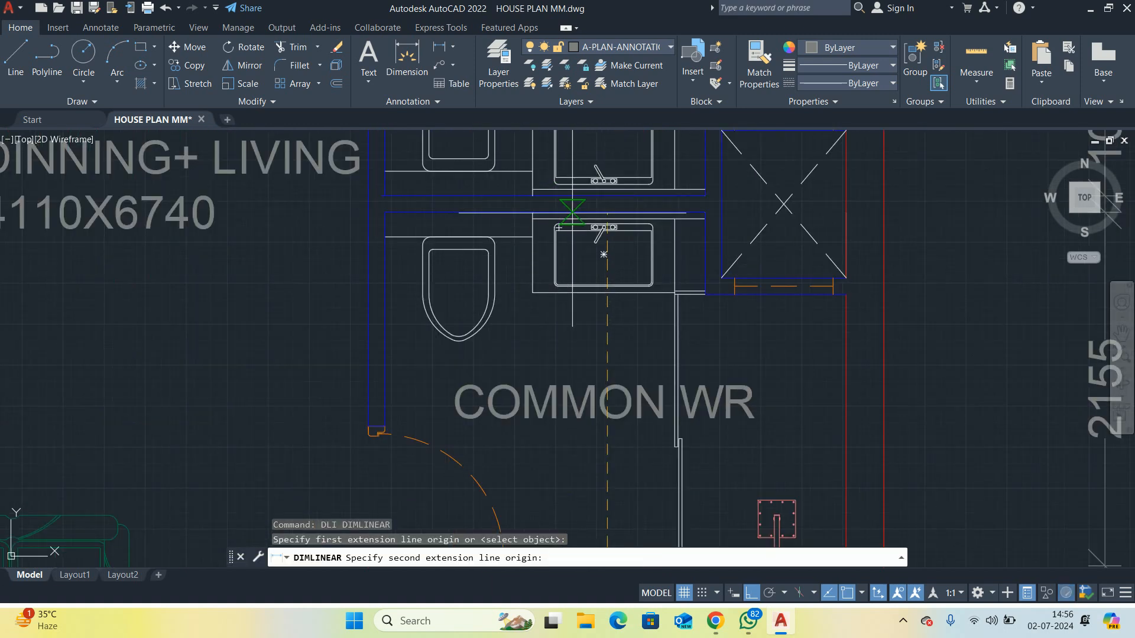
pyautogui.click(572, 213)
pyautogui.scroll(-3, 615, 367)
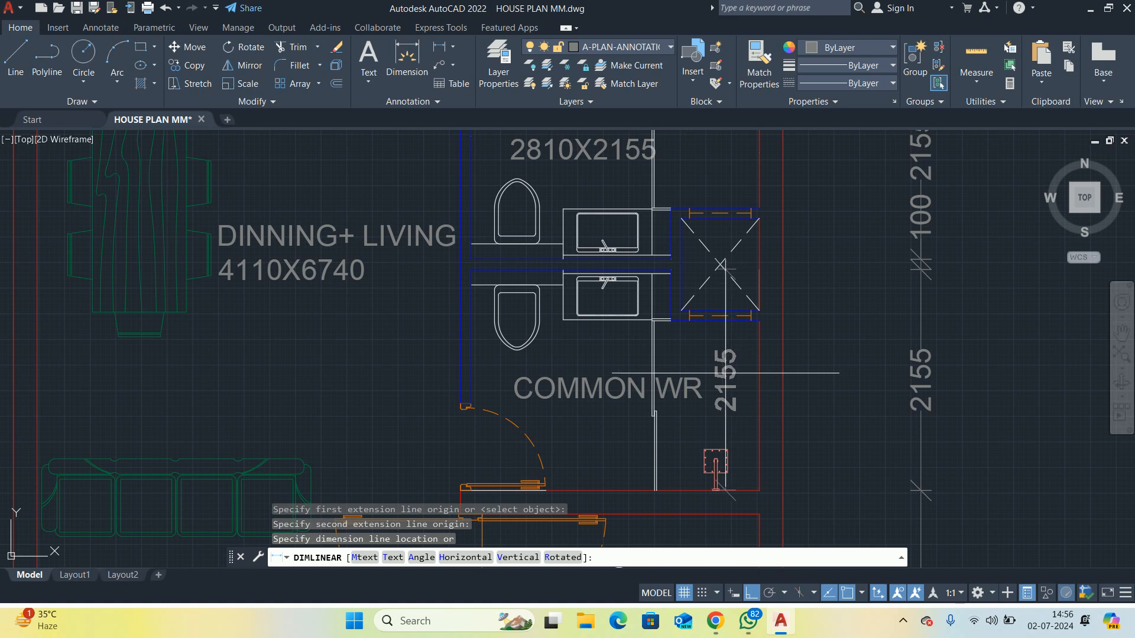
pyautogui.press('Escape')
pyautogui.press('Escape')
pyautogui.press('Escape')
# Add a second line reading 2810X2155 to the COMMON WR label
pyautogui.scroll(-2, 613, 359)
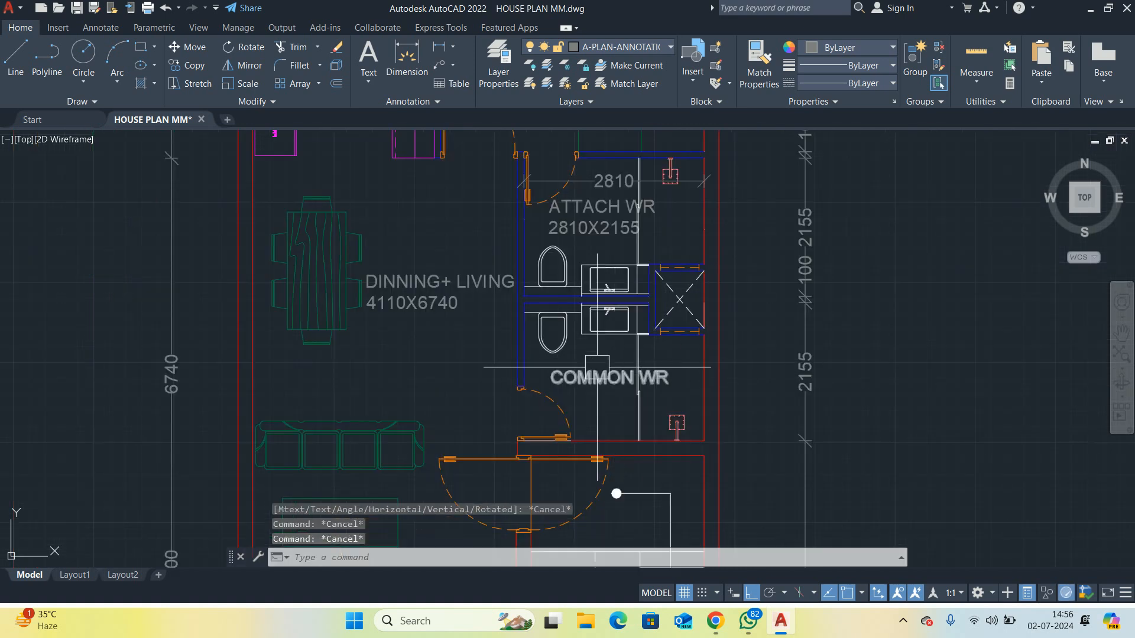
pyautogui.doubleClick(609, 364)
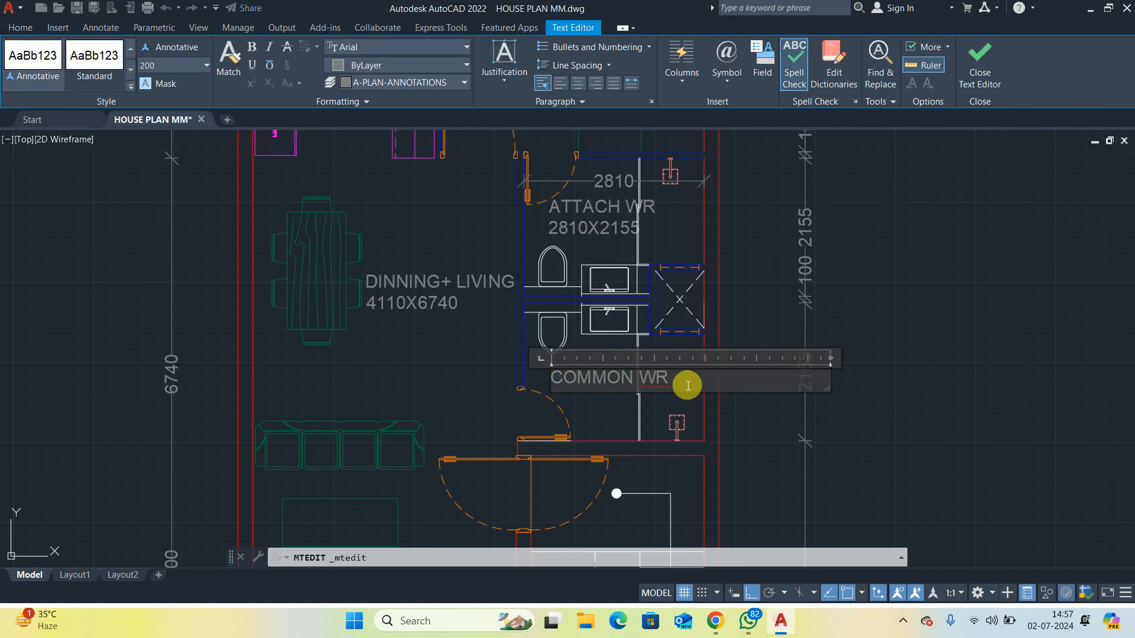
pyautogui.press('Return')
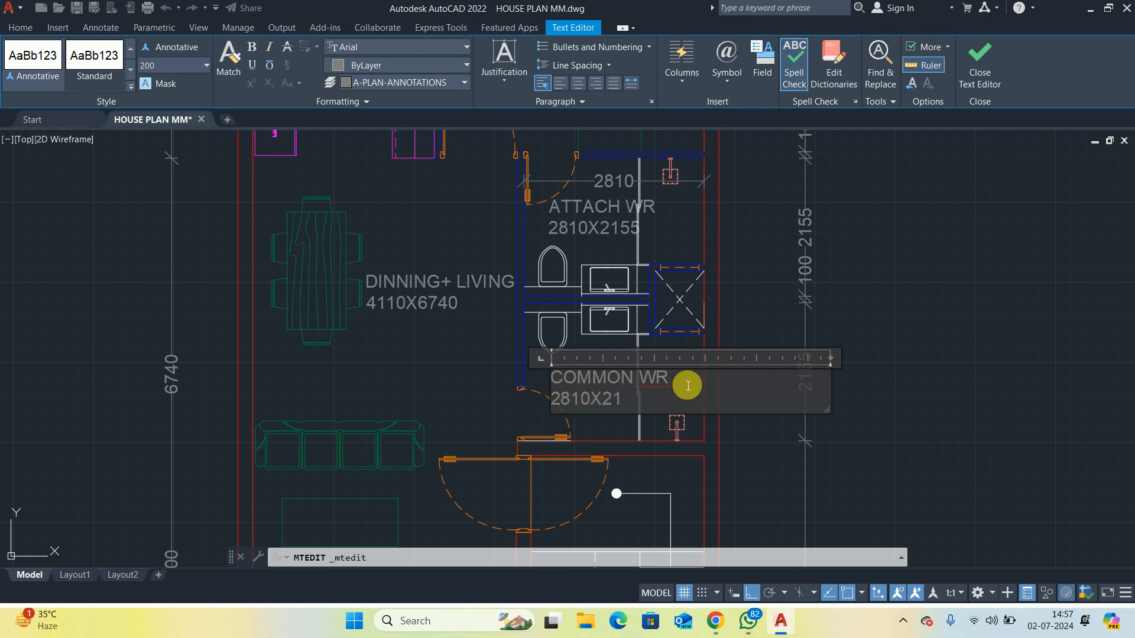
pyautogui.click(877, 372)
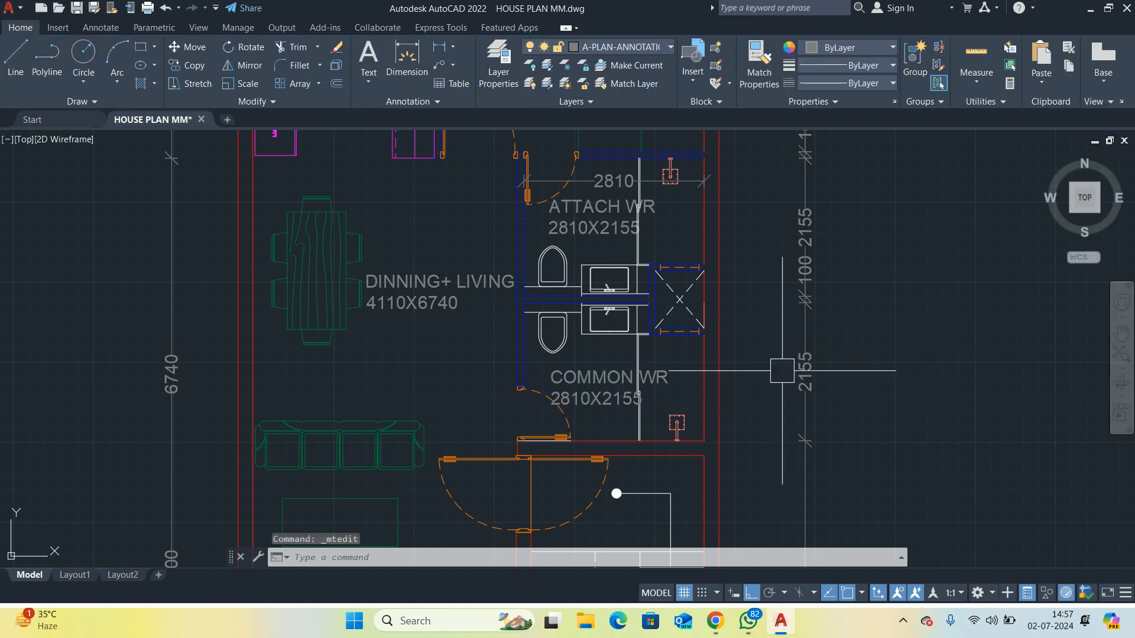
pyautogui.press('Escape')
pyautogui.press('Escape')
pyautogui.press('Escape')
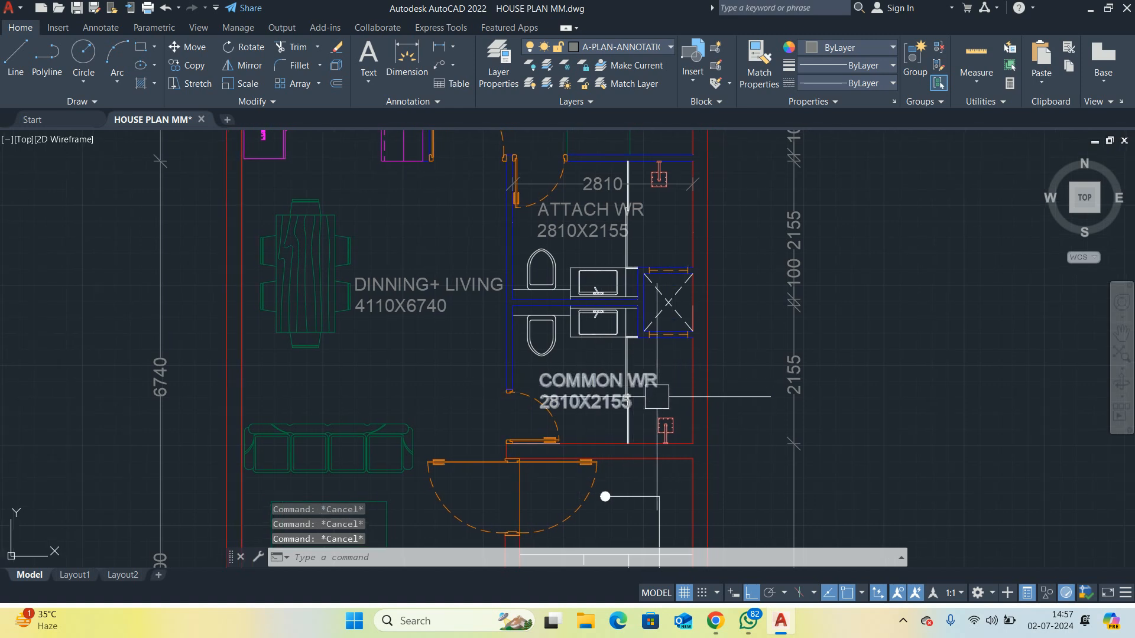
pyautogui.scroll(-1, 657, 397)
pyautogui.moveTo(657, 397); pyautogui.dragTo(630, 239, button='middle')
pyautogui.scroll(1, 618, 301)
pyautogui.moveTo(647, 289); pyautogui.dragTo(485, 398, button='middle')
pyautogui.scroll(-1, 511, 378)
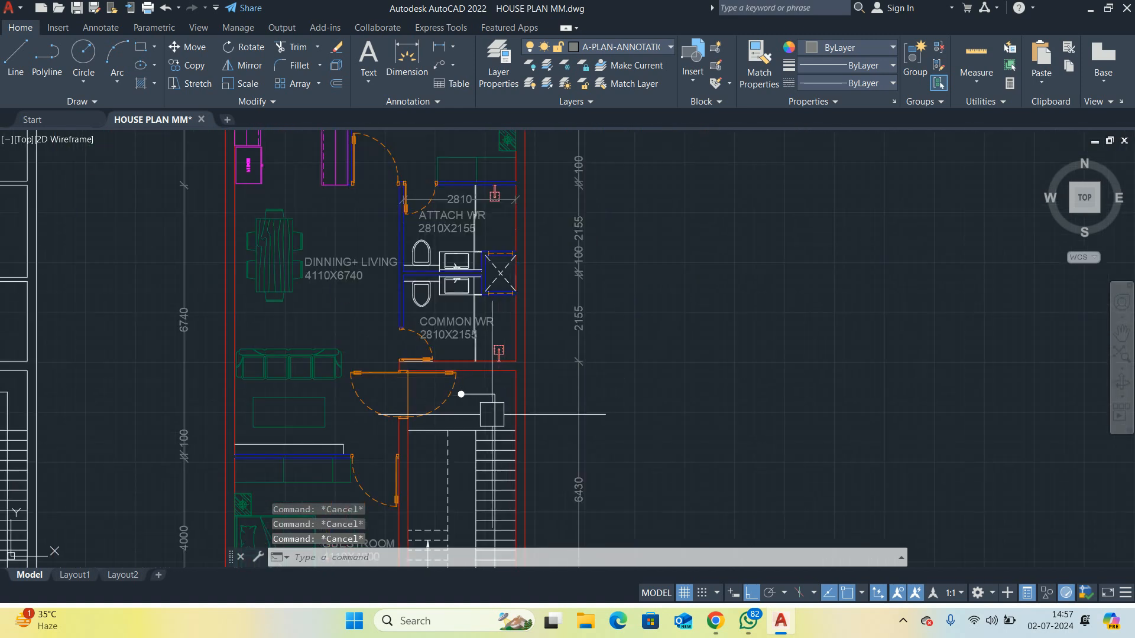
# Copy the COMMON WR label straight down by about 2000 mm into the entry area above the staircase
pyautogui.scroll(1, 492, 415)
pyautogui.scroll(-1, 504, 403)
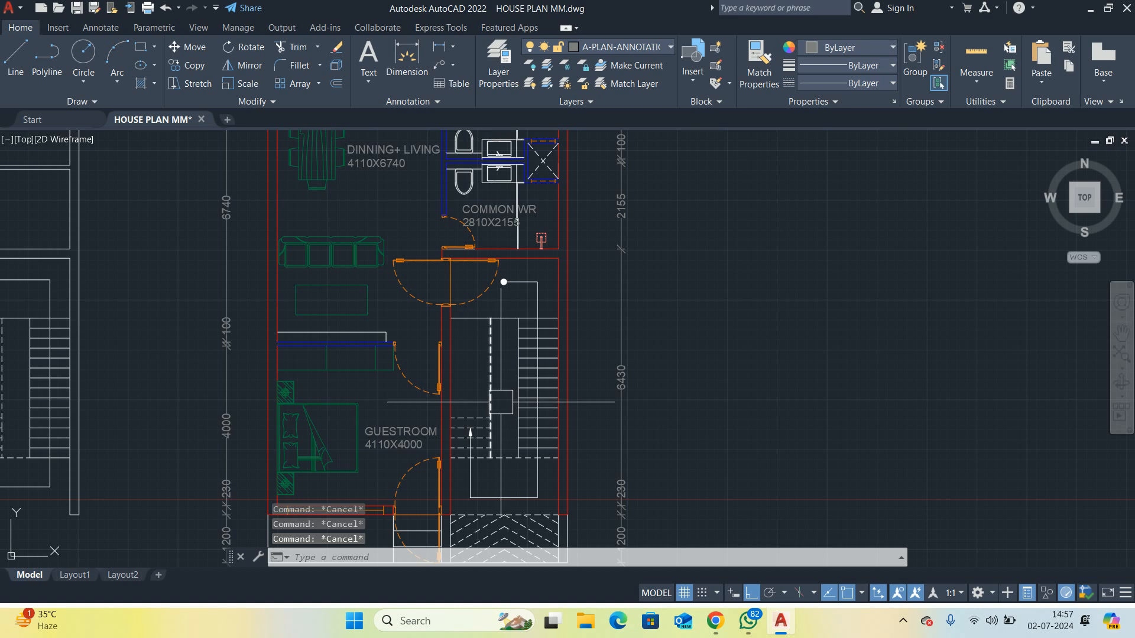
pyautogui.moveTo(466, 315); pyautogui.dragTo(477, 278, button='middle')
pyautogui.write('CO')
pyautogui.press('Return')
pyautogui.scroll(2, 476, 278)
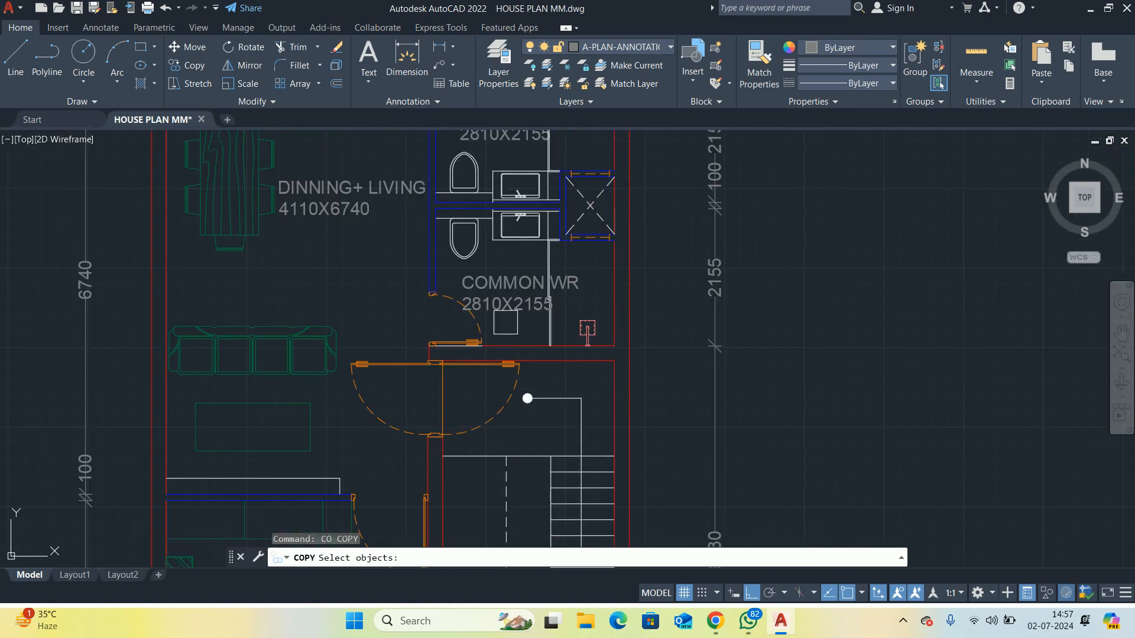
pyautogui.click(514, 287)
pyautogui.press('Return')
pyautogui.click(962, 320)
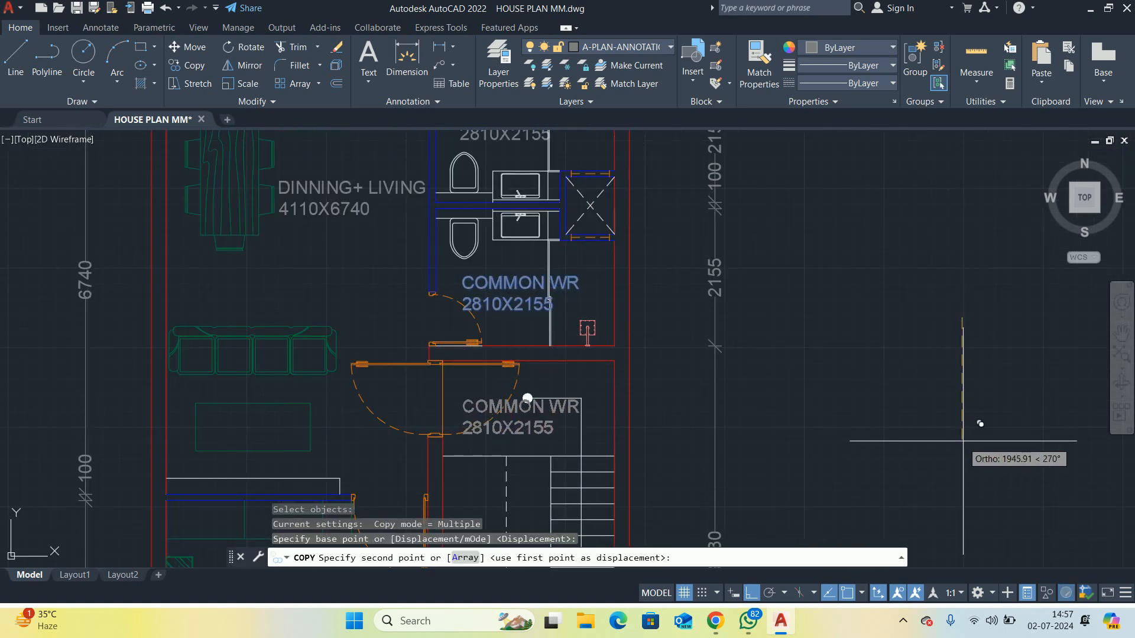
pyautogui.click(962, 447)
pyautogui.press('Escape')
pyautogui.press('Escape')
pyautogui.scroll(3, 555, 413)
# Erase the filled dot at the start of the stair direction line
pyautogui.click(619, 456)
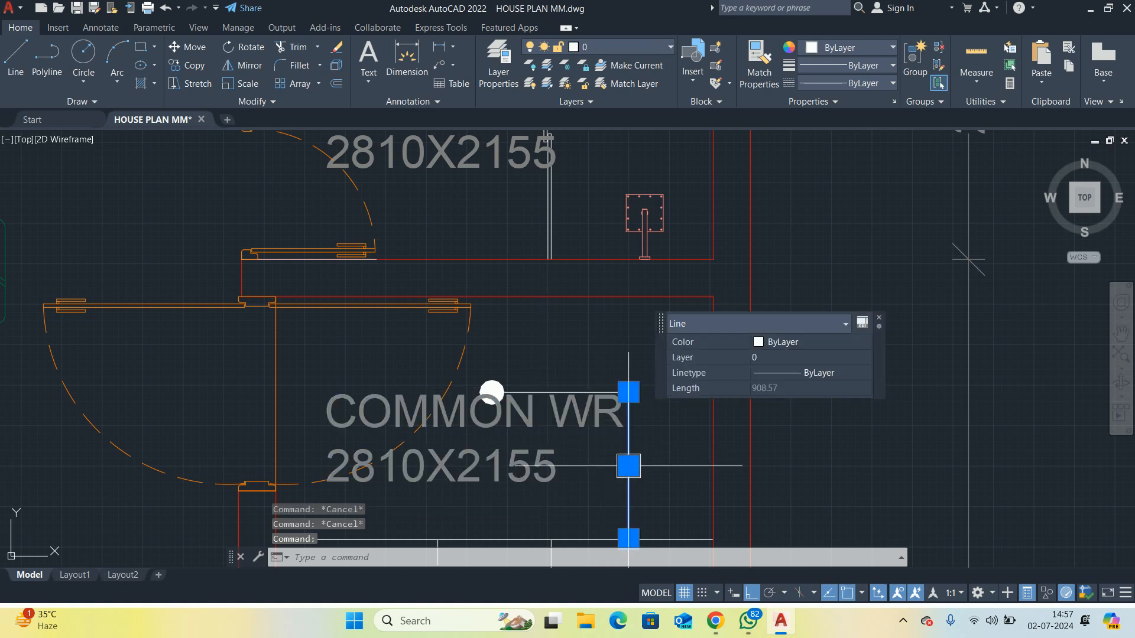
pyautogui.press('Escape')
pyautogui.scroll(2, 539, 379)
pyautogui.click(436, 390)
pyautogui.press('Delete')
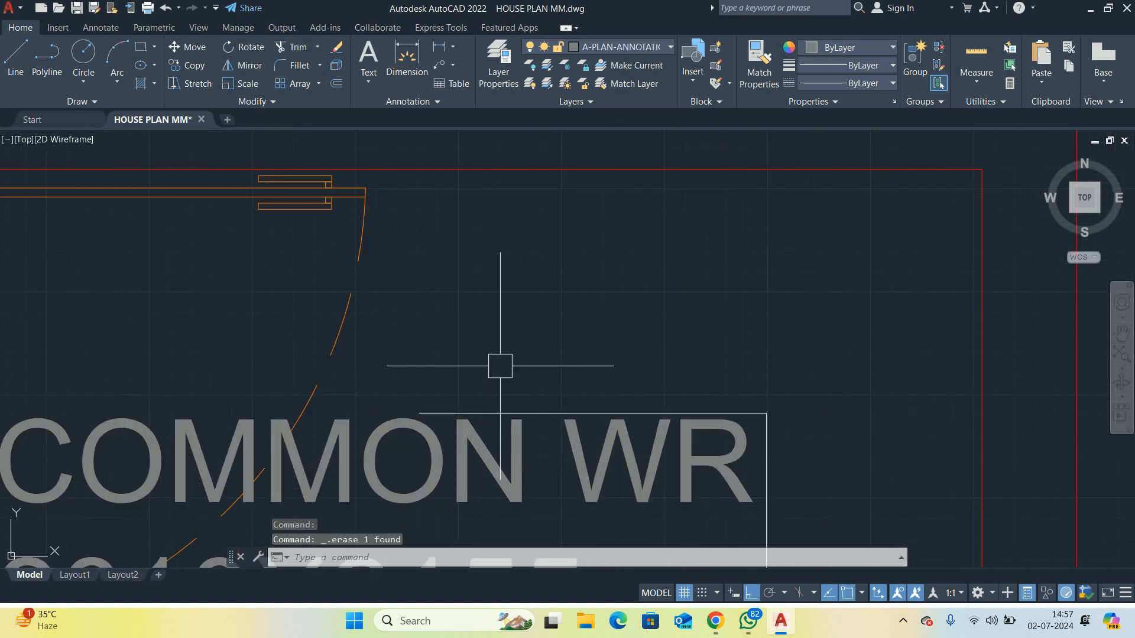
# Replace the text of the copied label above the staircase with MAIN ENTRY
pyautogui.scroll(-3, 521, 302)
pyautogui.doubleClick(518, 288)
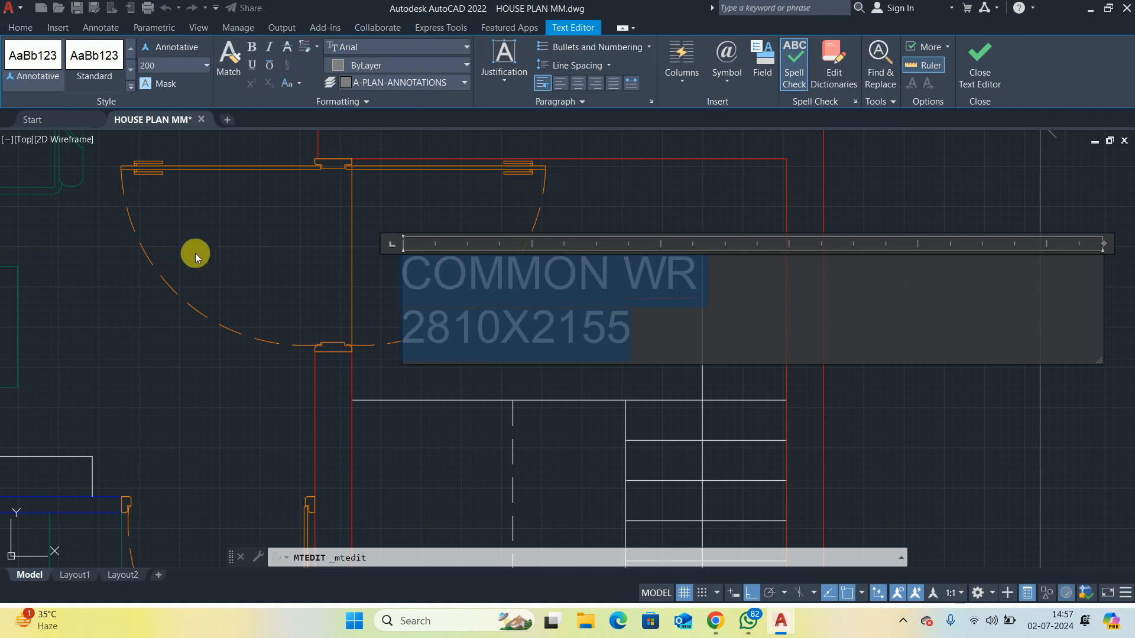
pyautogui.write('MAIN ENTRY')
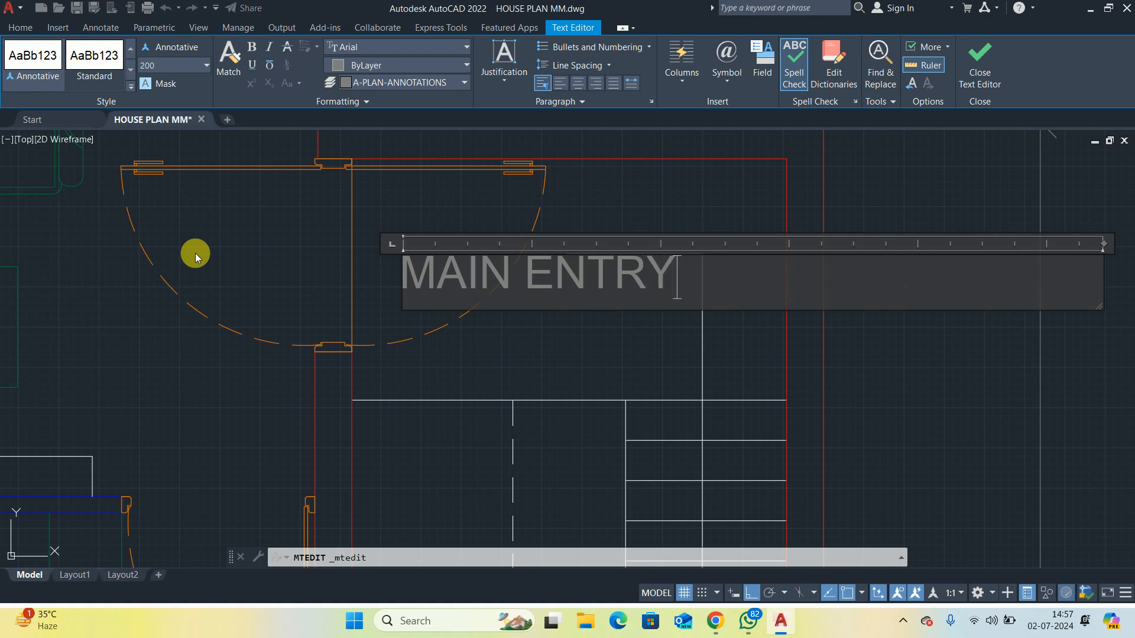
pyautogui.click(463, 377)
pyautogui.press('Escape')
pyautogui.press('Escape')
pyautogui.press('Escape')
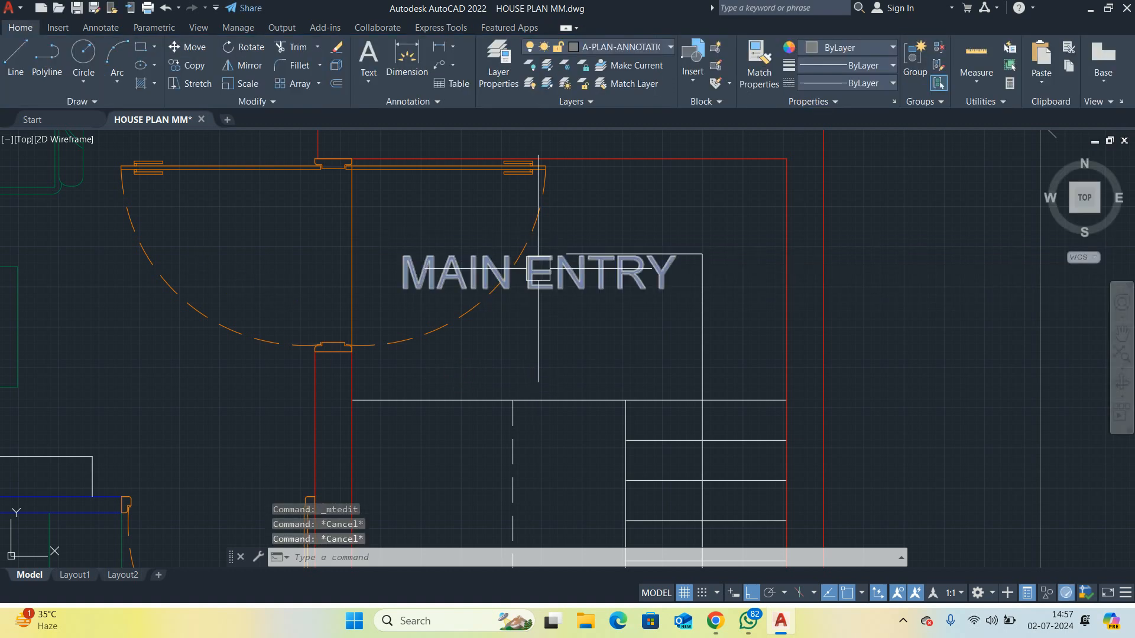
# Erase the horizontal and vertical stair direction line segments running through the MAIN ENTRY area
pyautogui.scroll(5, 662, 251)
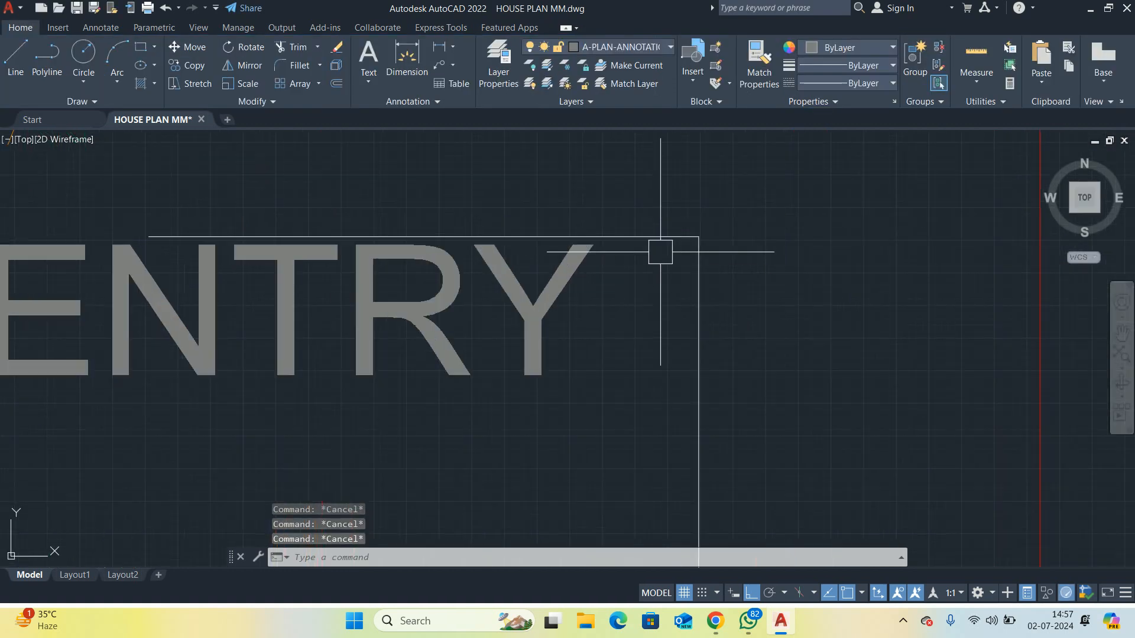
pyautogui.click(654, 235)
pyautogui.press('Delete')
pyautogui.scroll(-5, 669, 225)
pyautogui.click(655, 273)
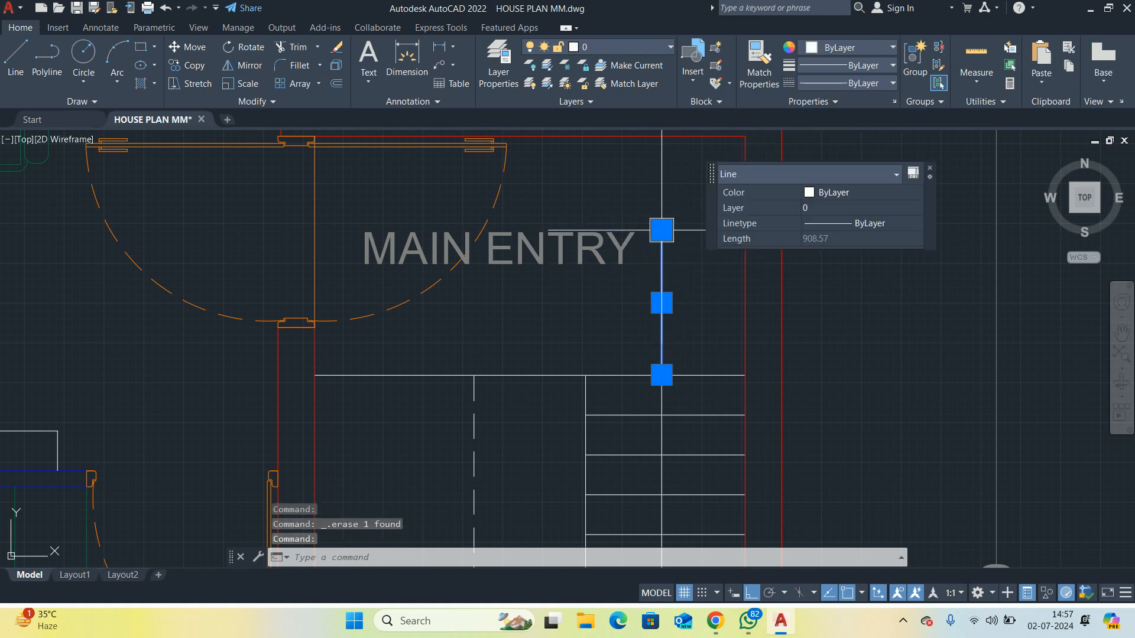
# Stretch the upper end of the remaining vertical stair direction line from the first tread line
pyautogui.scroll(4, 650, 382)
pyautogui.click(677, 363)
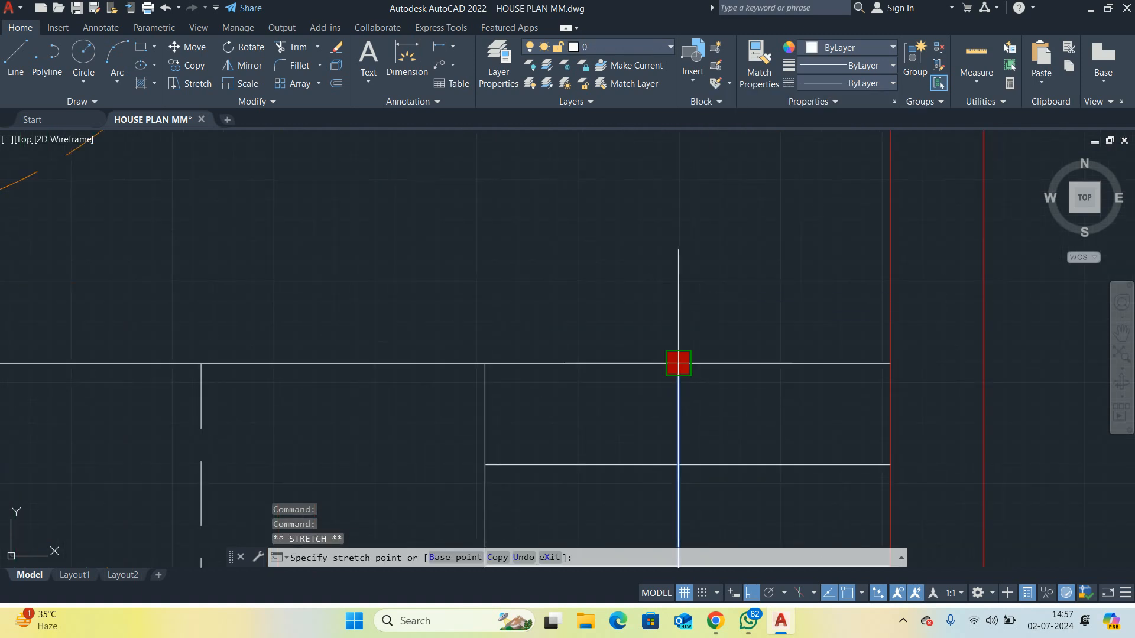
# Draw a horizontal leader arrow above the MAIN ENTRY text, pointing toward the main entry door
pyautogui.press('Escape')
pyautogui.scroll(-4, 631, 289)
pyautogui.press('Escape')
pyautogui.write('le')
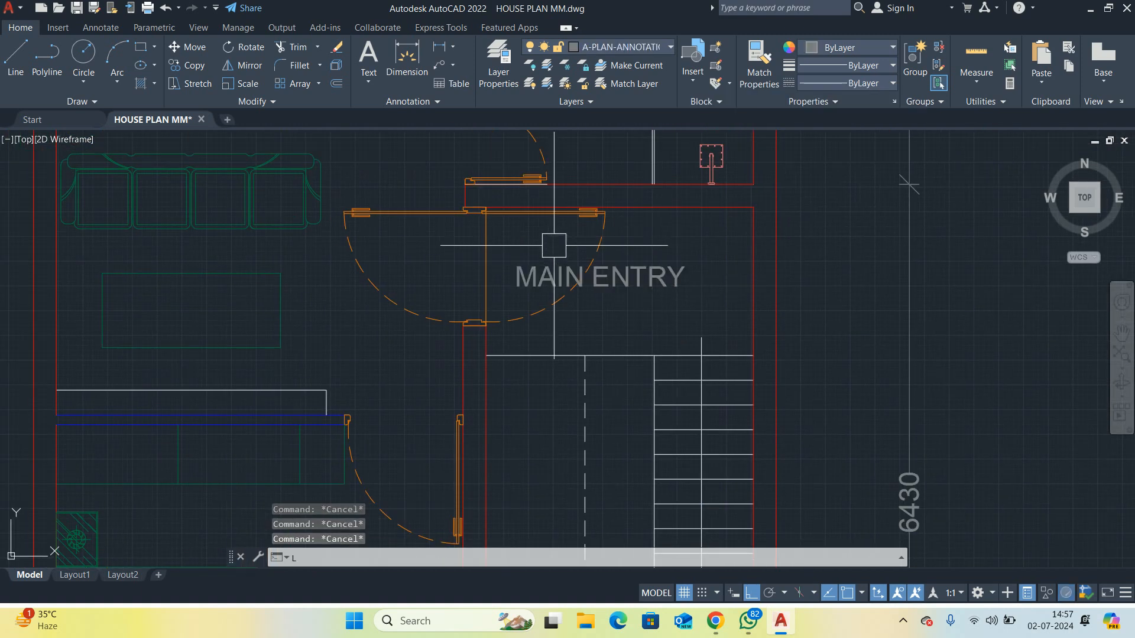
pyautogui.press('Return')
pyautogui.scroll(3, 544, 260)
pyautogui.click(476, 269)
pyautogui.click(876, 269)
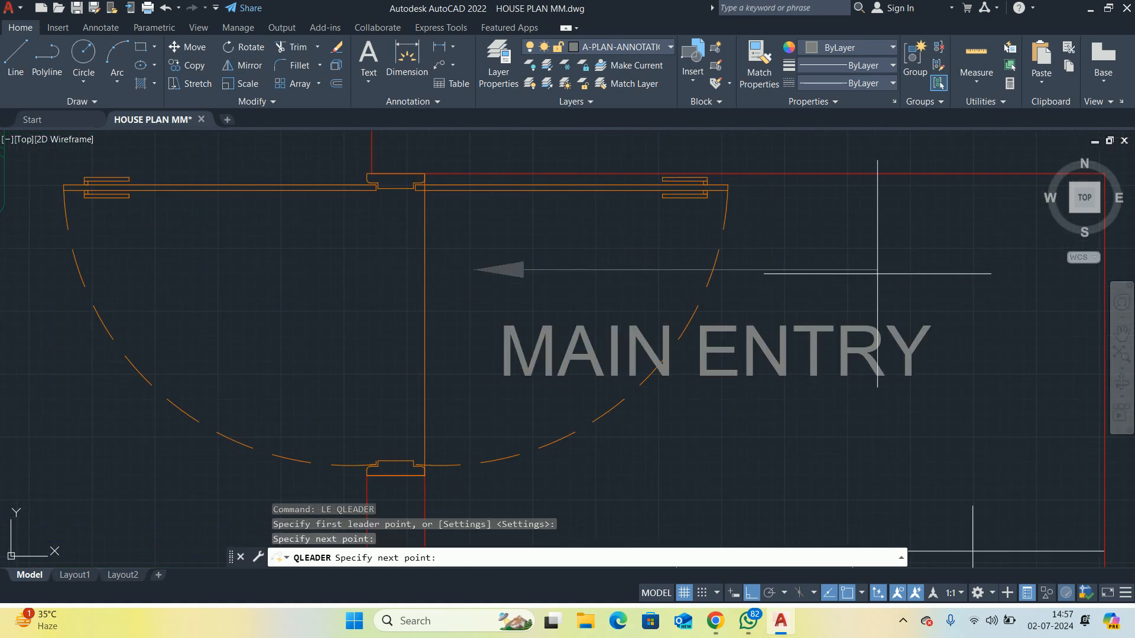
pyautogui.press('Escape')
# Move the main entry leader arrow straight down to the level of the MAIN ENTRY text
pyautogui.scroll(-2, 586, 276)
pyautogui.moveTo(586, 276); pyautogui.dragTo(522, 273, button='middle')
pyautogui.write('m')
pyautogui.press('Return')
pyautogui.click(615, 264)
pyautogui.press('Return')
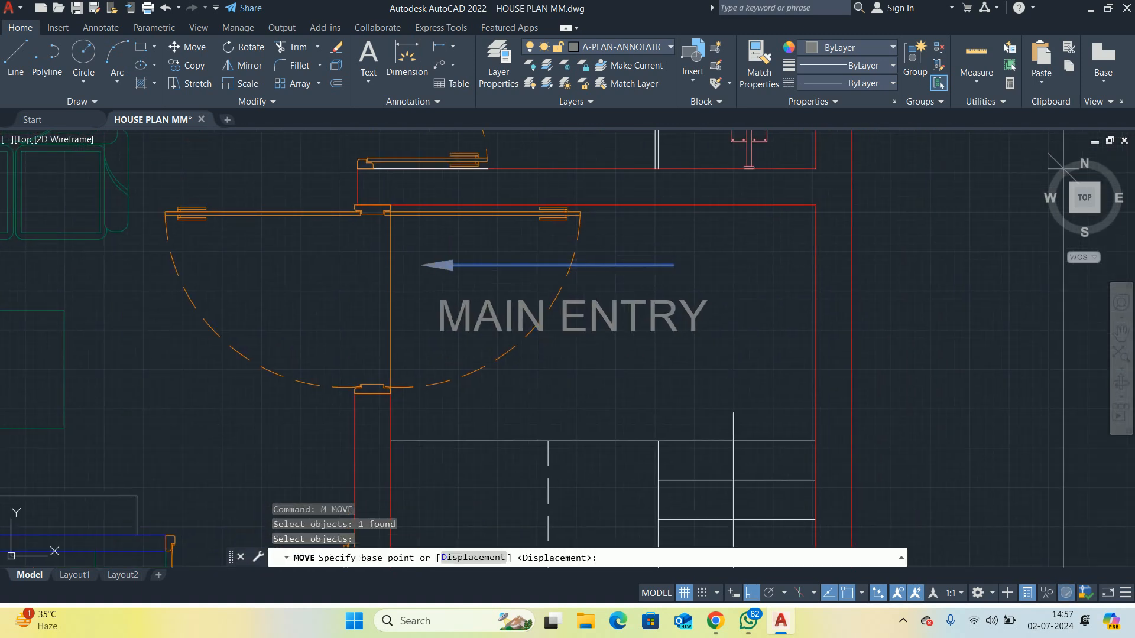
pyautogui.click(732, 254)
pyautogui.click(750, 294)
pyautogui.press('Escape')
# Move the MAIN ENTRY text up so that it sits just above the leader arrow
pyautogui.click(632, 320)
pyautogui.press('Return')
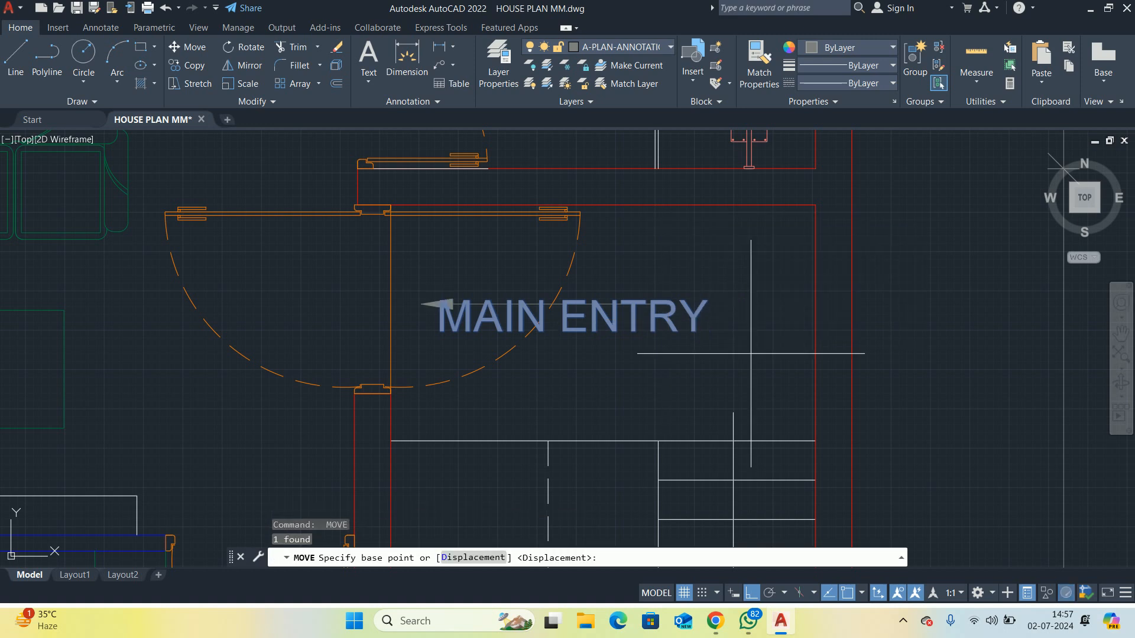
pyautogui.click(750, 353)
pyautogui.click(750, 311)
pyautogui.press('Escape')
pyautogui.press('Escape')
# Copy the MAIN ENTRY text horizontally to the empty area outside the plan, past the 6430 dimension line
pyautogui.scroll(-2, 506, 299)
pyautogui.moveTo(507, 299); pyautogui.dragTo(521, 165, button='middle')
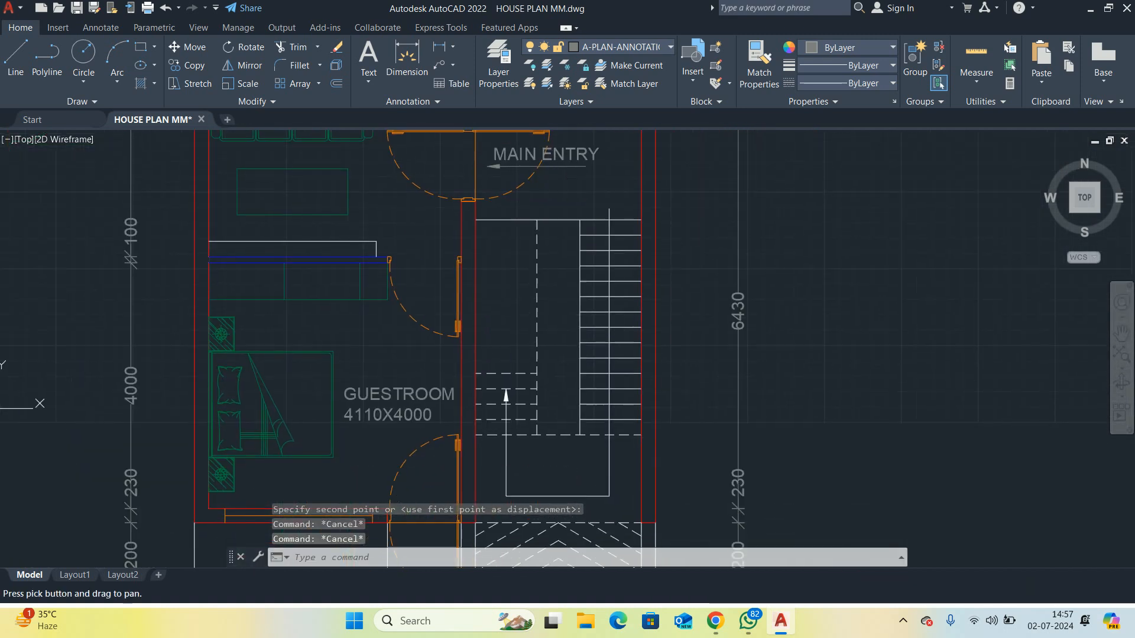
pyautogui.press('Escape')
pyautogui.scroll(-2, 609, 284)
pyautogui.write('c')
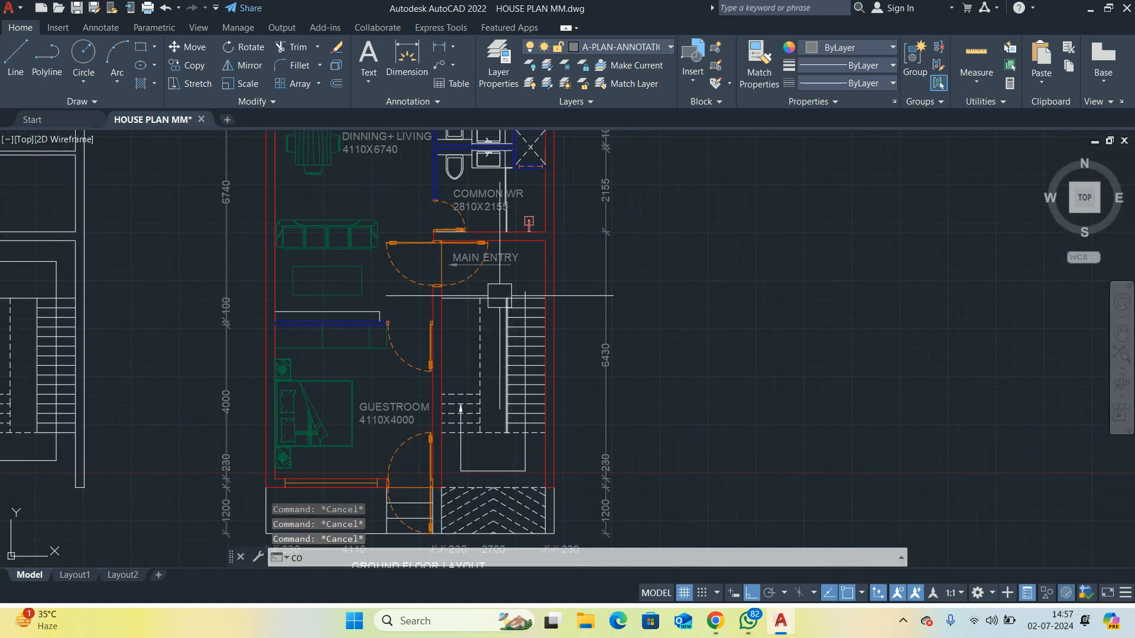
pyautogui.press('Return')
pyautogui.scroll(2, 504, 278)
pyautogui.click(489, 226)
pyautogui.press('Return')
pyautogui.click(488, 230)
pyautogui.scroll(-1, 781, 356)
pyautogui.moveTo(781, 357); pyautogui.dragTo(665, 326, button='middle')
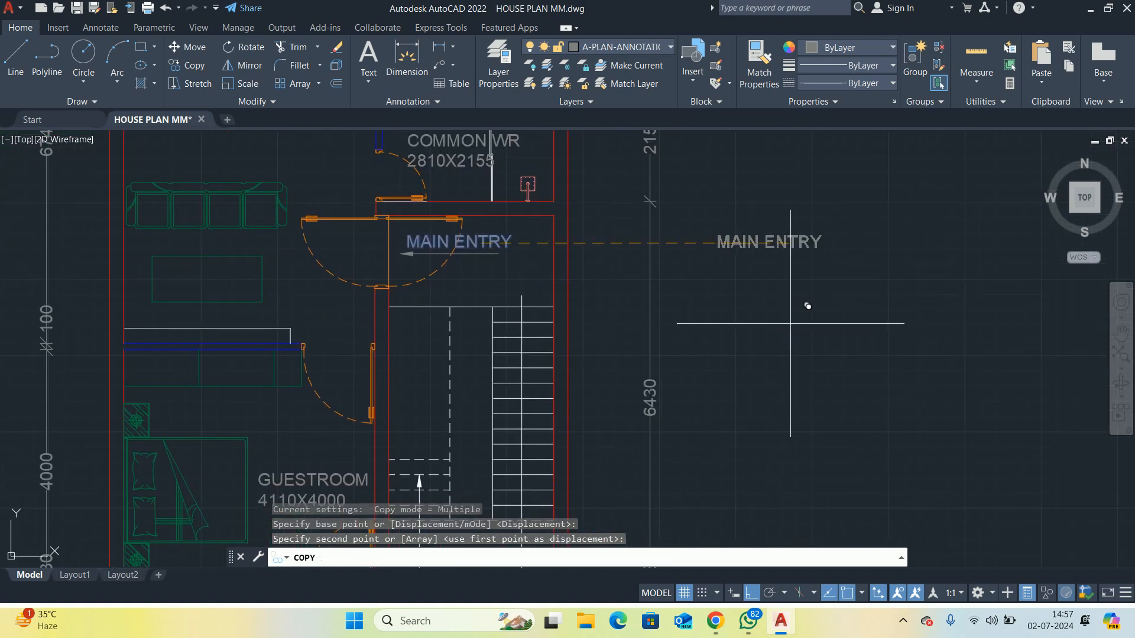
pyautogui.click(790, 323)
pyautogui.press('Escape')
# Change the copied text outside the plan to STAIRCASE
pyautogui.click(768, 243)
pyautogui.doubleClick(779, 253)
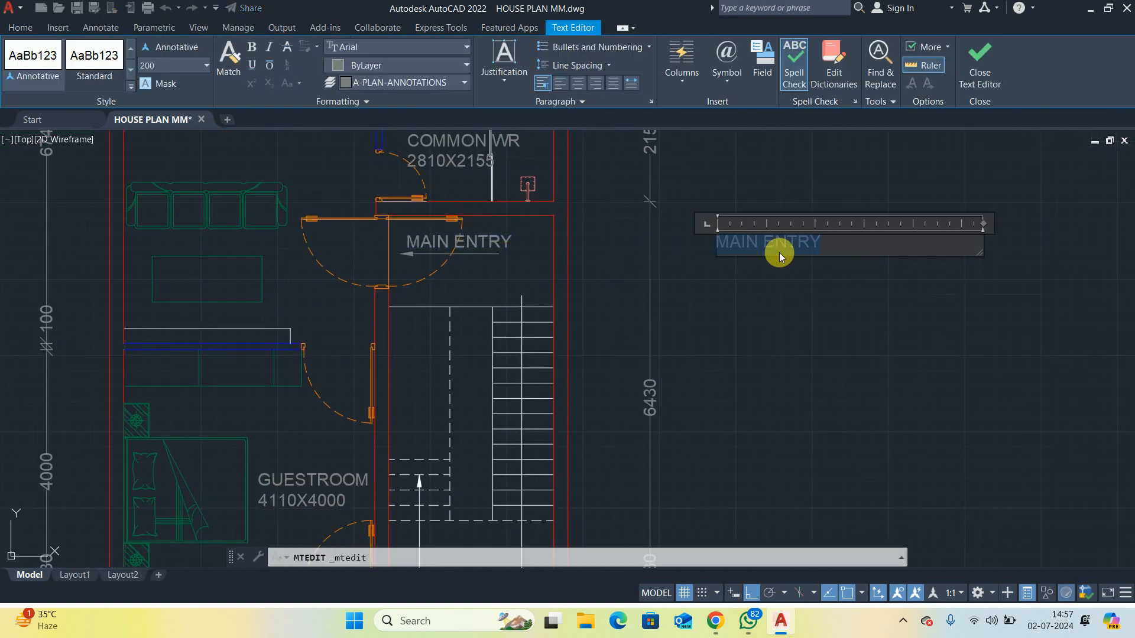
pyautogui.write('STAIR')
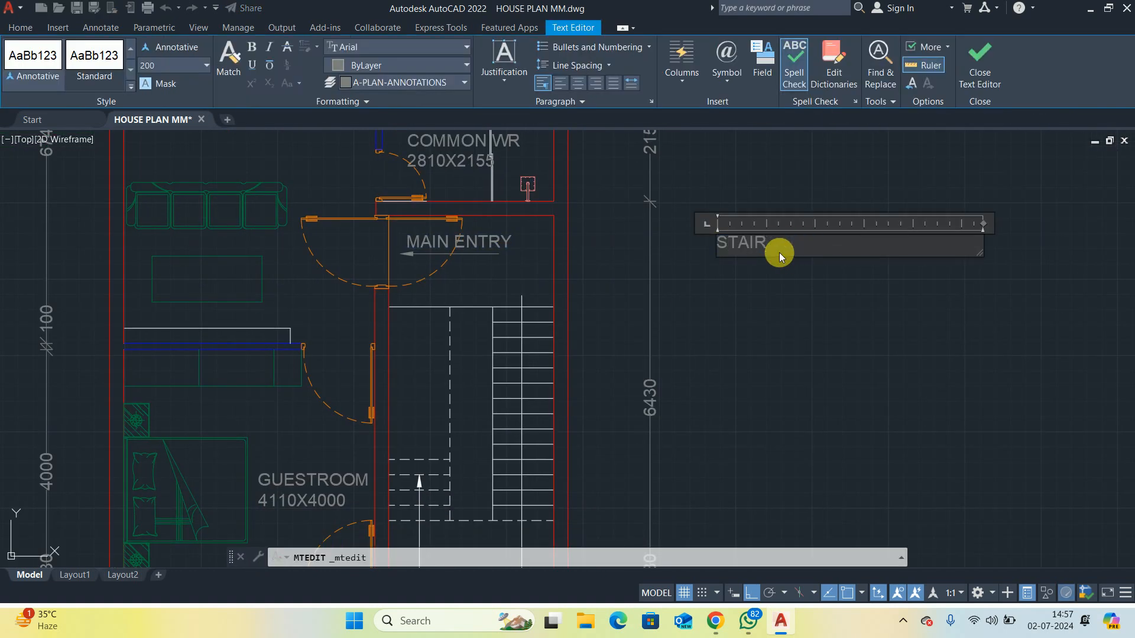
pyautogui.press('Escape')
pyautogui.press('Escape')
pyautogui.press('Escape')
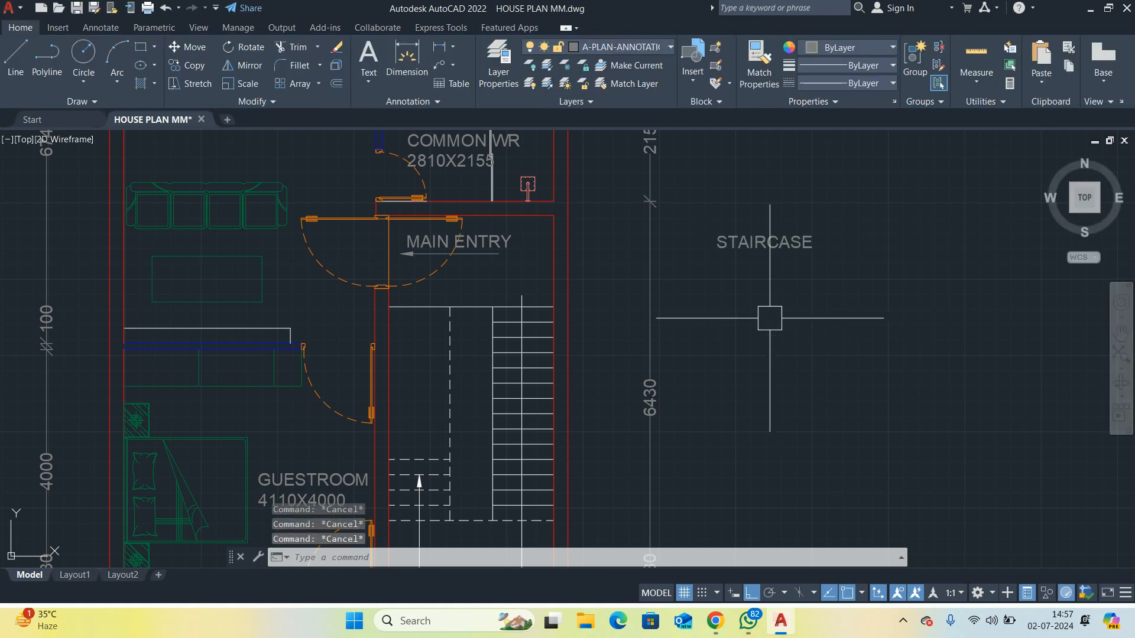
# Set the STAIRCASE text's rotation to 90 and, with Ortho off, move it onto the stair flight with the solid treads
pyautogui.click(736, 233)
pyautogui.click(904, 204)
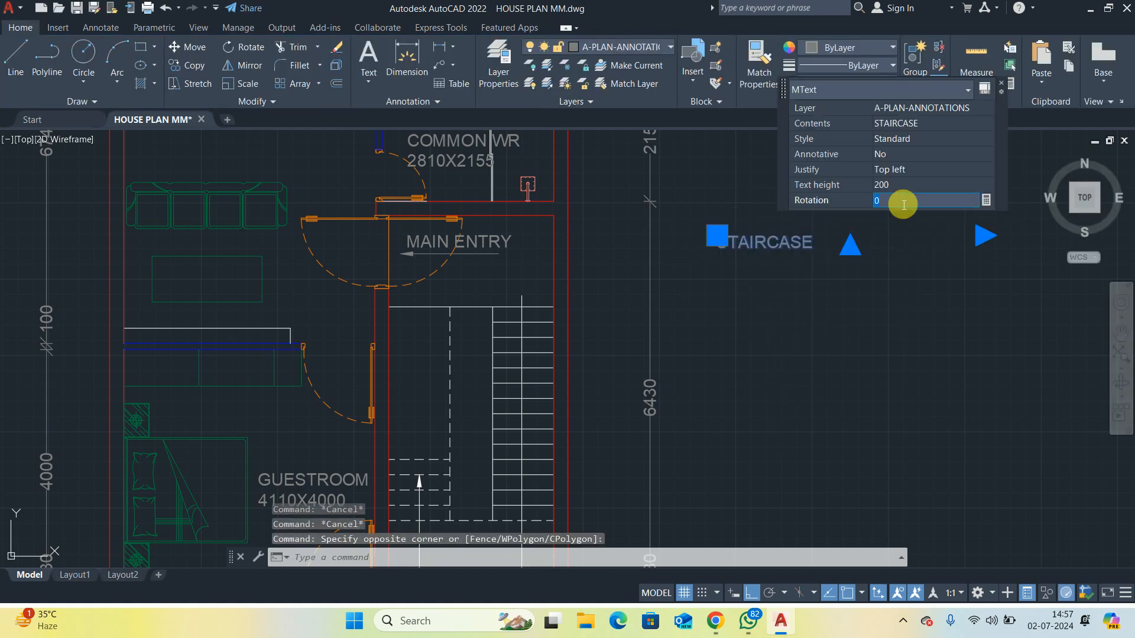
pyautogui.press('Return')
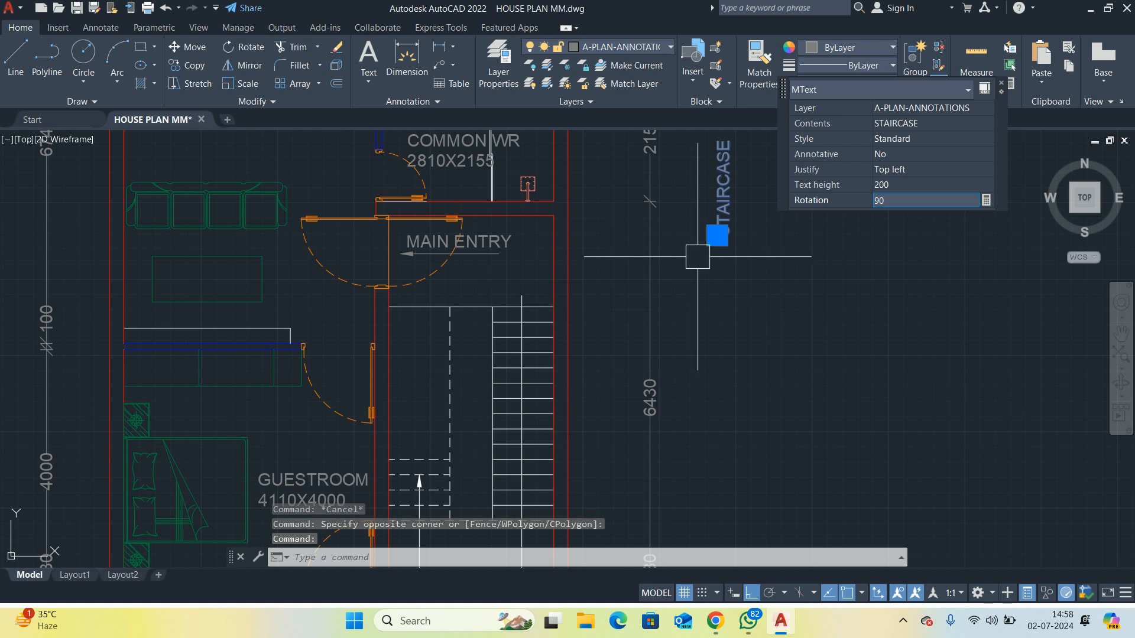
pyautogui.write('m')
pyautogui.press('space')
pyautogui.click(718, 235)
pyautogui.moveTo(563, 436); pyautogui.dragTo(583, 405, button='middle')
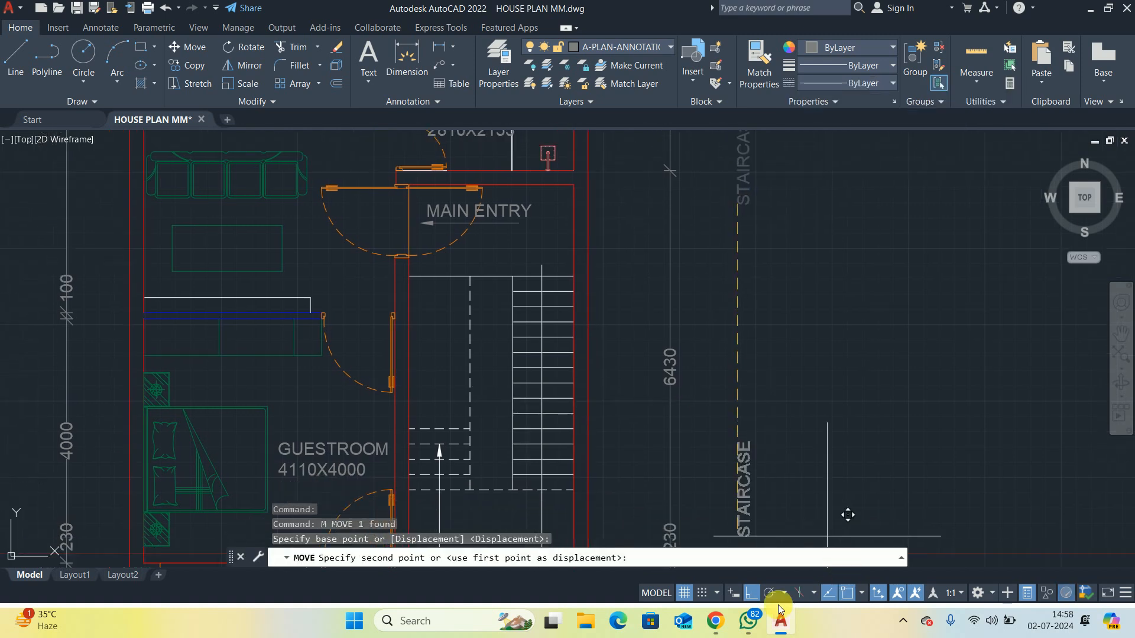
pyautogui.click(747, 594)
pyautogui.scroll(6, 509, 418)
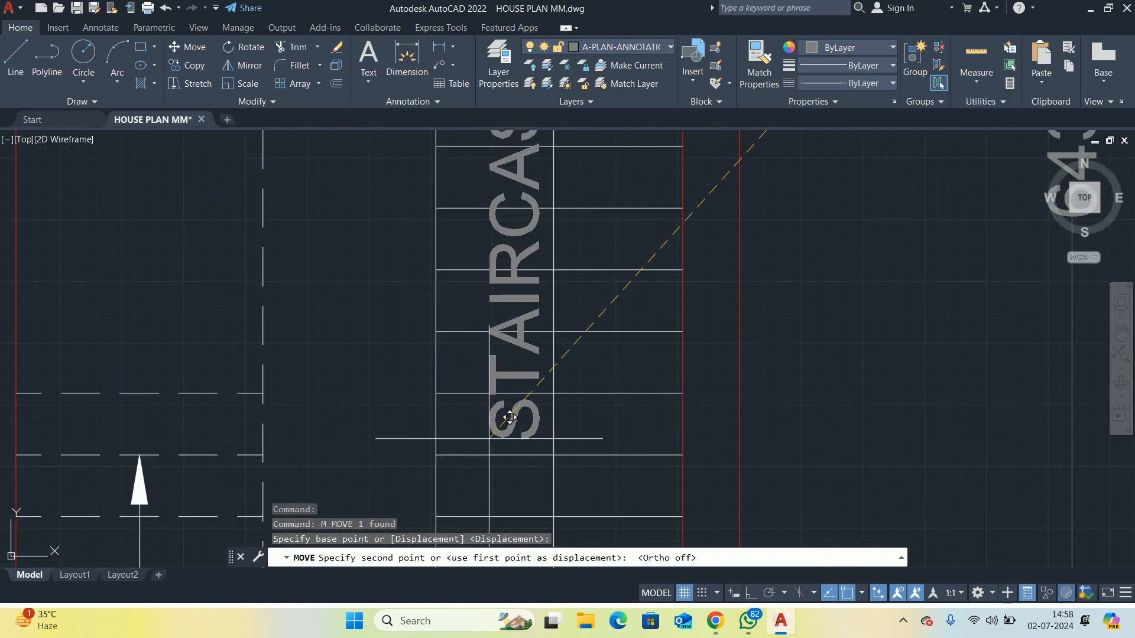
pyautogui.press('Escape')
pyautogui.press('Escape')
pyautogui.press('Escape')
# Copy the MAIN ENTRY text down to the landing area at the foot of the staircase
pyautogui.scroll(-8, 443, 284)
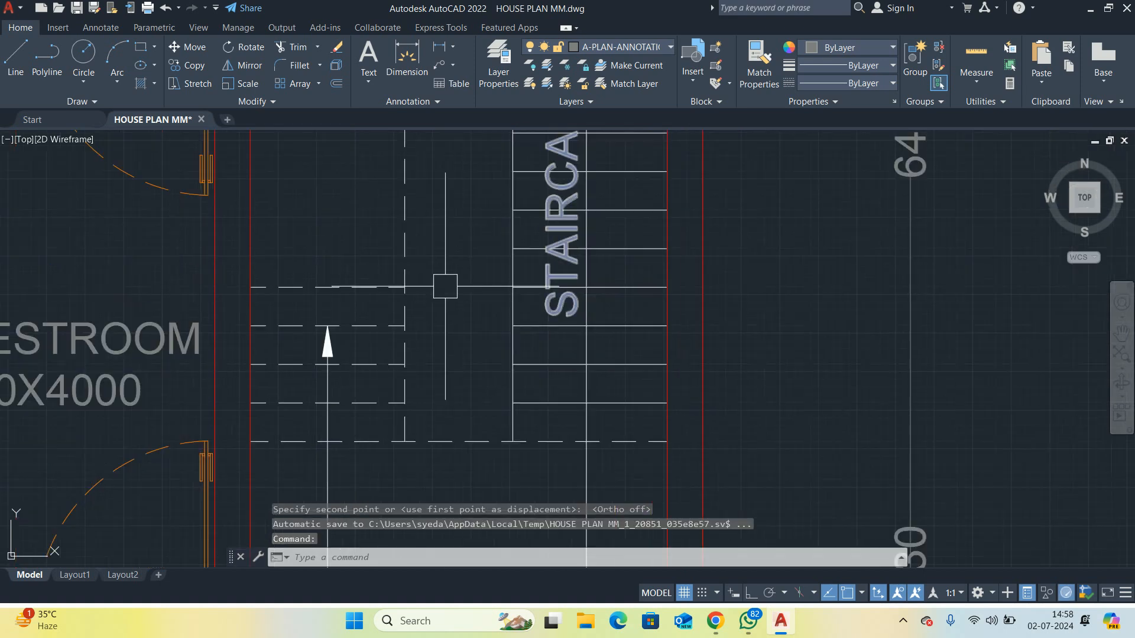
pyautogui.write('co')
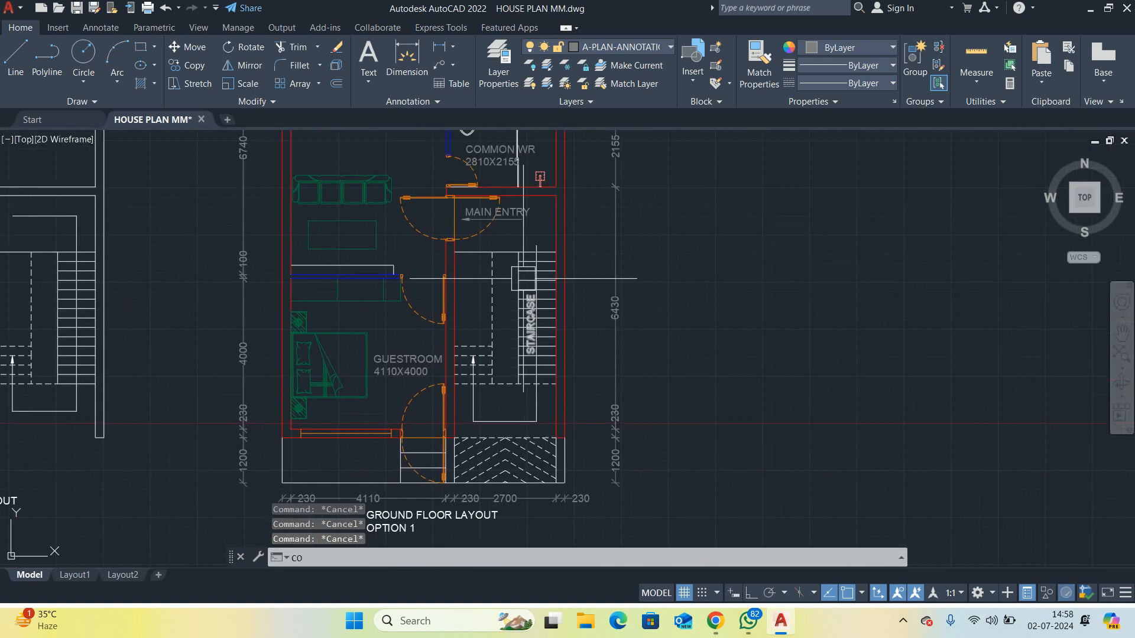
pyautogui.press('space')
pyautogui.scroll(2, 521, 218)
pyautogui.click(521, 209)
pyautogui.press('space')
pyautogui.click(809, 243)
pyautogui.scroll(-1, 837, 390)
pyautogui.moveTo(838, 391); pyautogui.dragTo(816, 133, button='middle')
pyautogui.scroll(3, 795, 316)
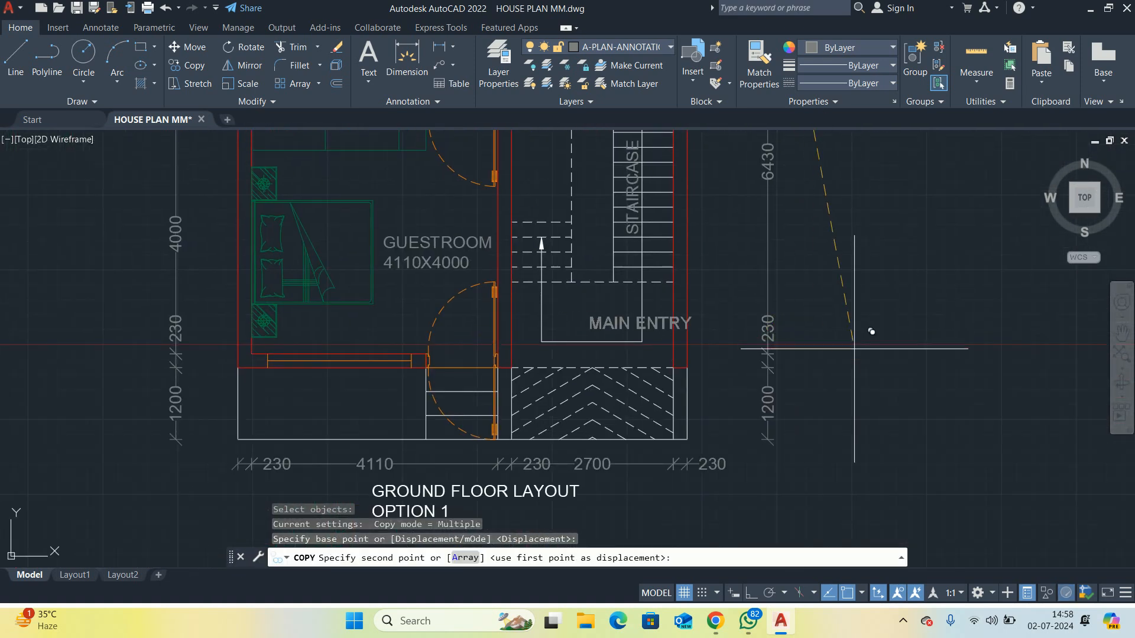
pyautogui.click(790, 317)
pyautogui.press('Escape')
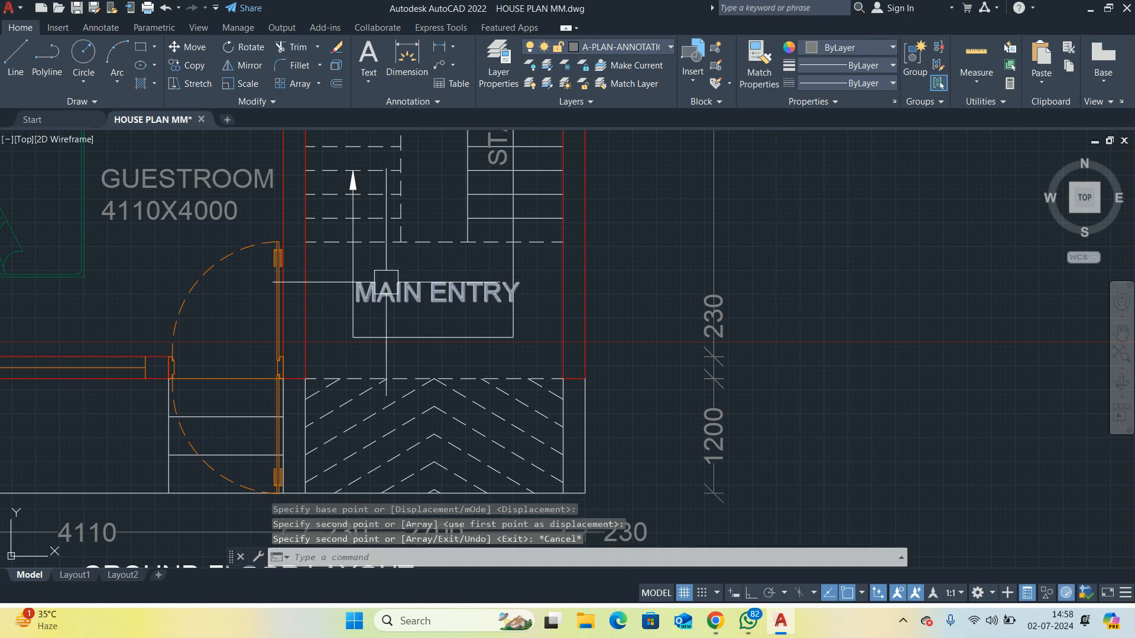
# Replace the text copied onto the landing with LANDING and a second line reading 2700X1200
pyautogui.doubleClick(469, 304)
pyautogui.moveTo(533, 298); pyautogui.dragTo(80, 299)
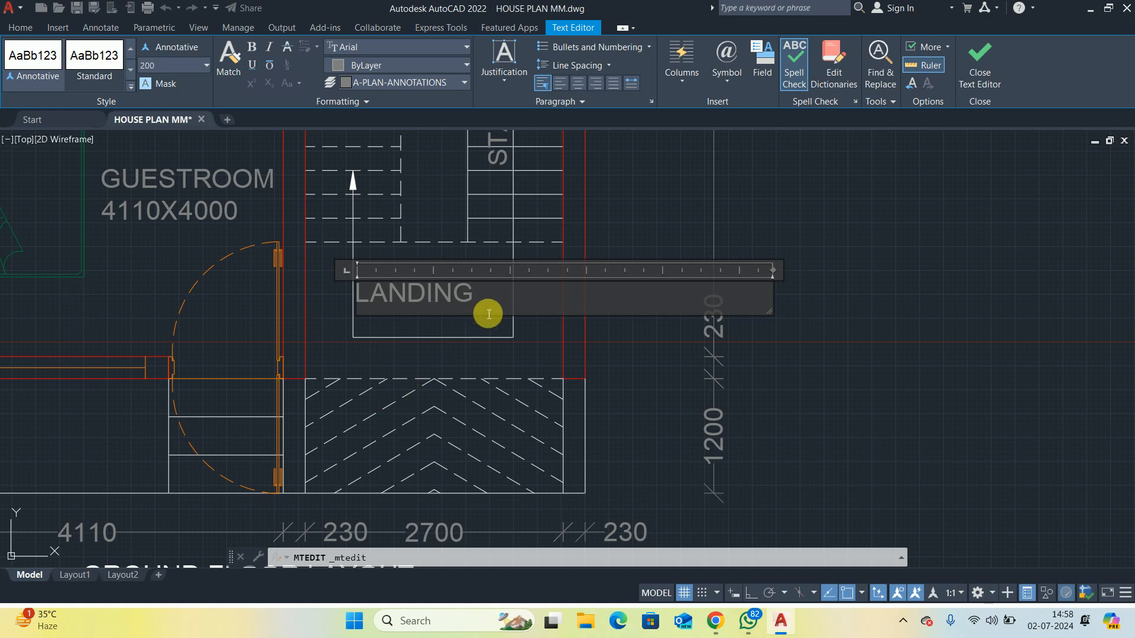
pyautogui.press('Return')
pyautogui.write('2700X12')
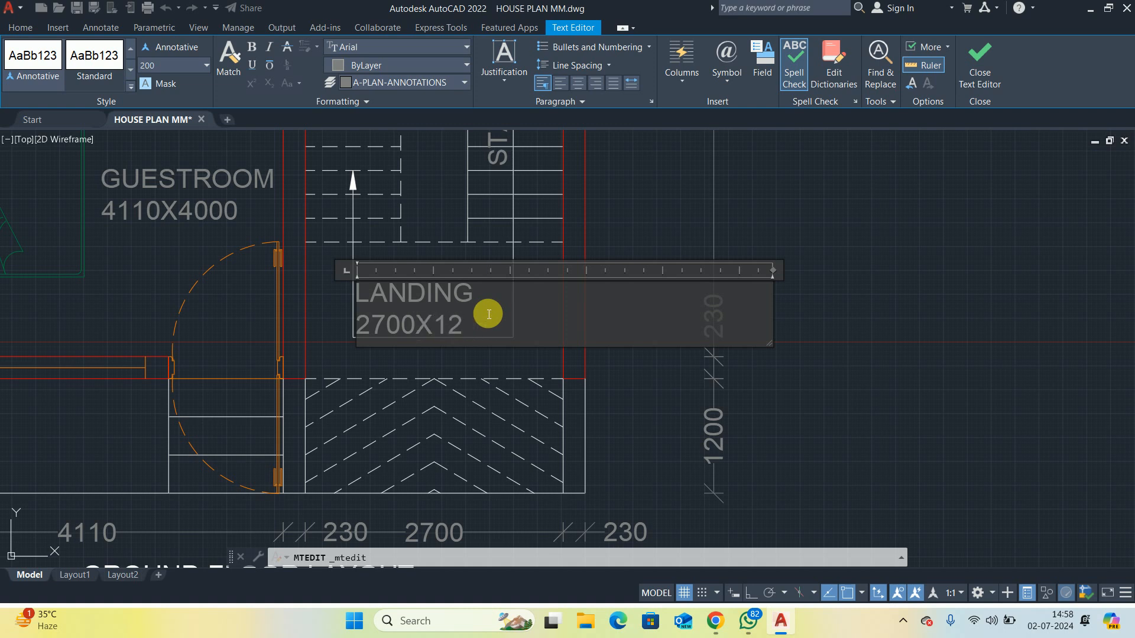
pyautogui.press('Escape')
pyautogui.press('Escape')
pyautogui.press('Escape')
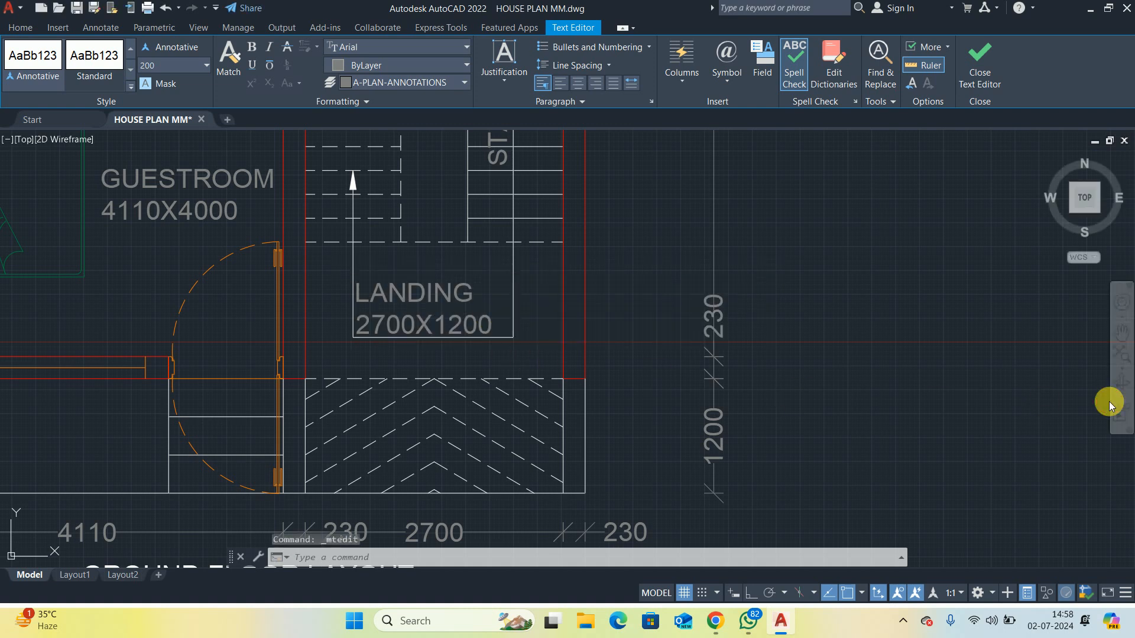
pyautogui.scroll(-2, 537, 292)
pyautogui.scroll(-2, 536, 292)
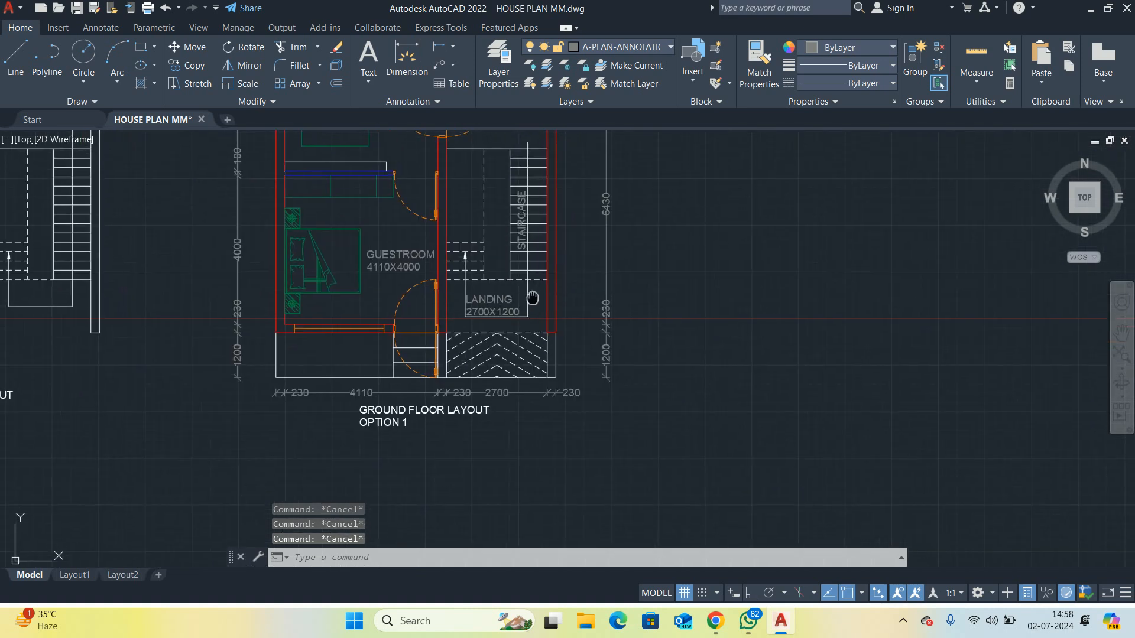
pyautogui.scroll(4, 502, 321)
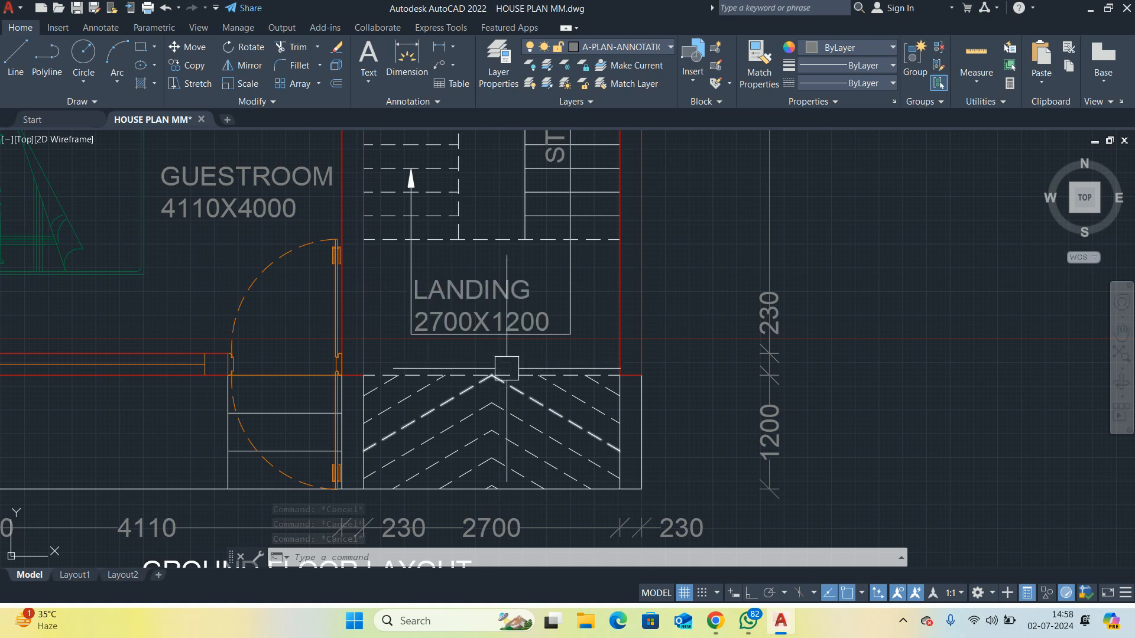
pyautogui.scroll(-2, 502, 321)
pyautogui.scroll(-3, 489, 310)
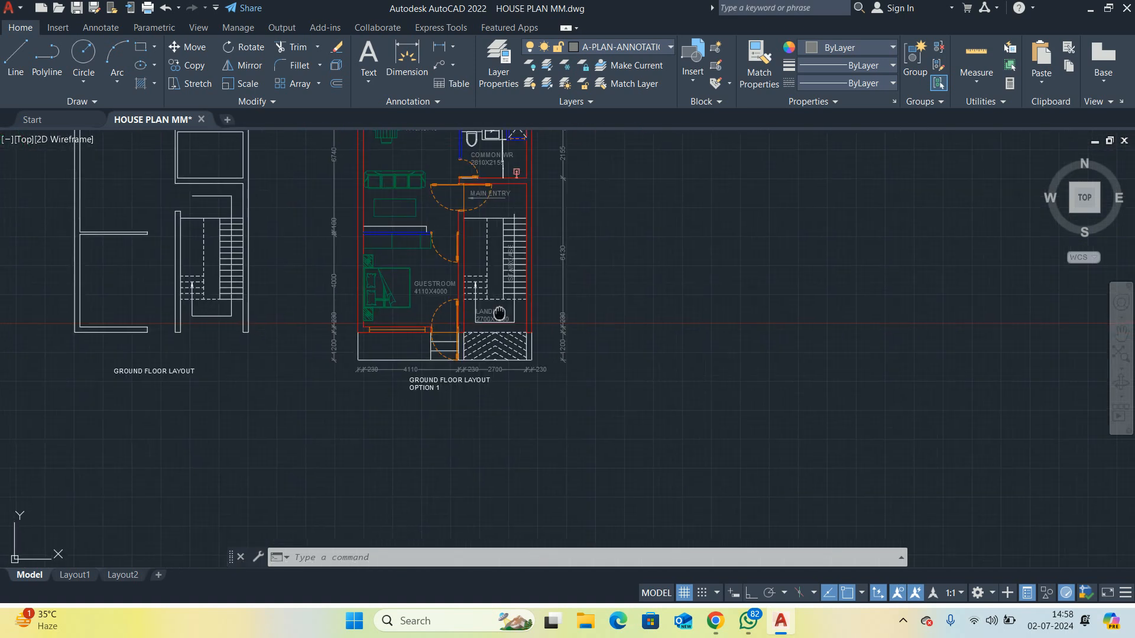
pyautogui.scroll(1, 550, 306)
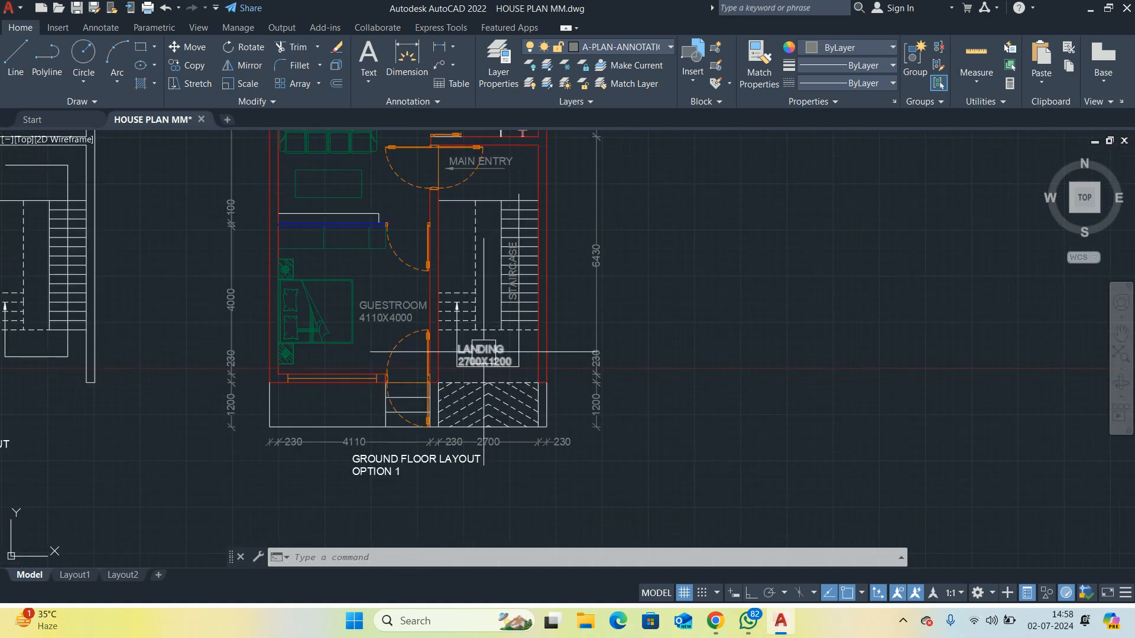
pyautogui.scroll(2, 491, 346)
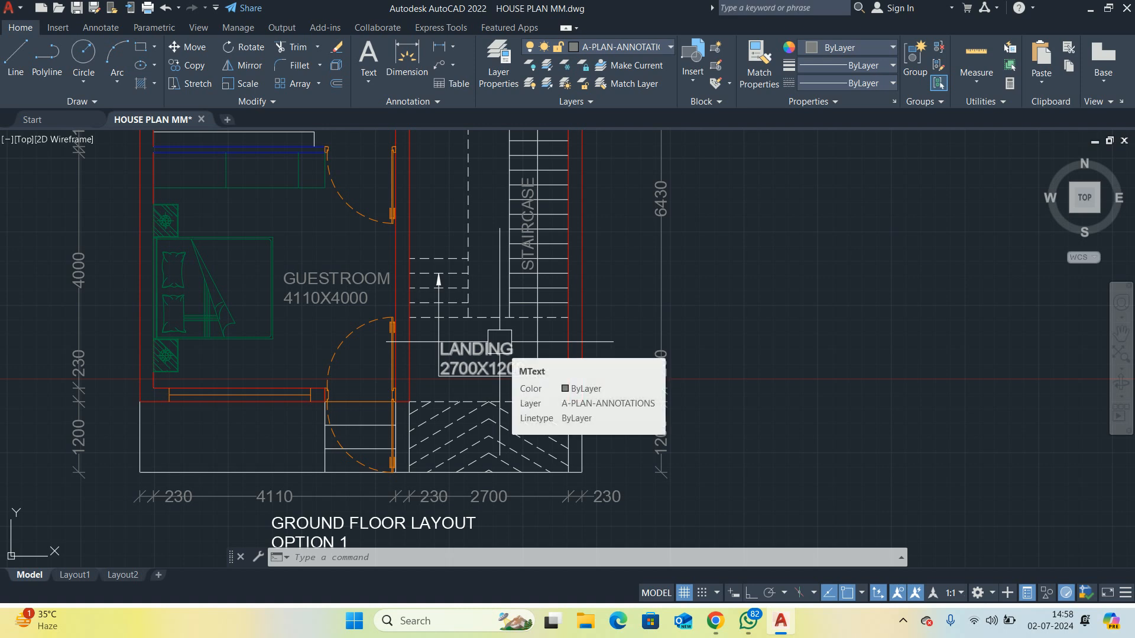
# Check the landing's depth with a temporary vertical linear dimension without placing it
pyautogui.write('dli')
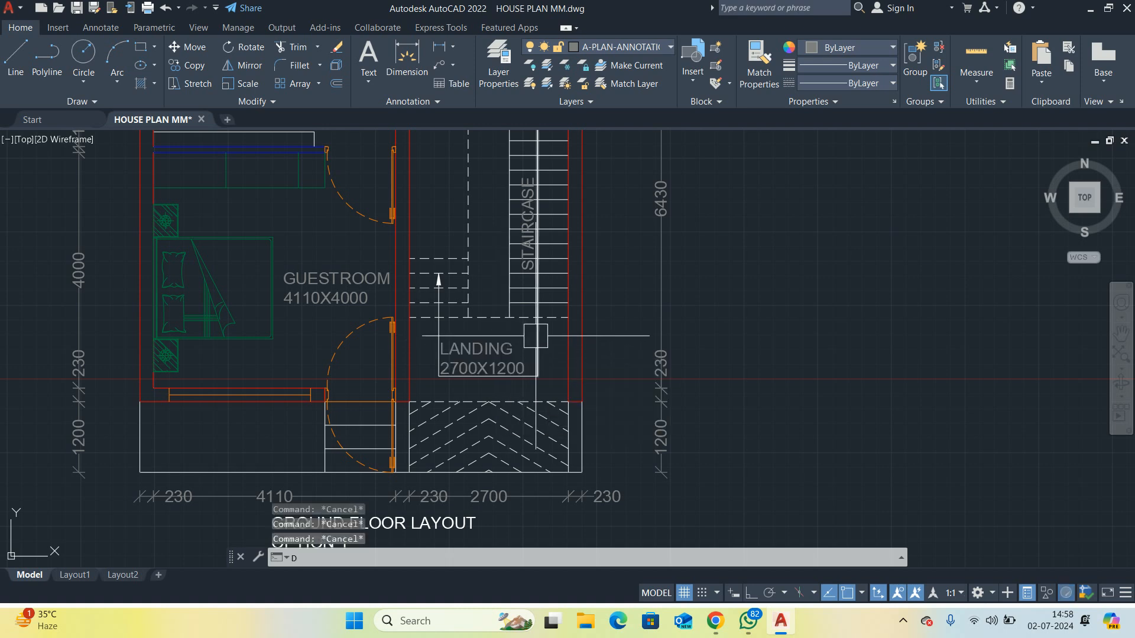
pyautogui.press('Return')
pyautogui.scroll(2, 398, 379)
pyautogui.click(258, 393)
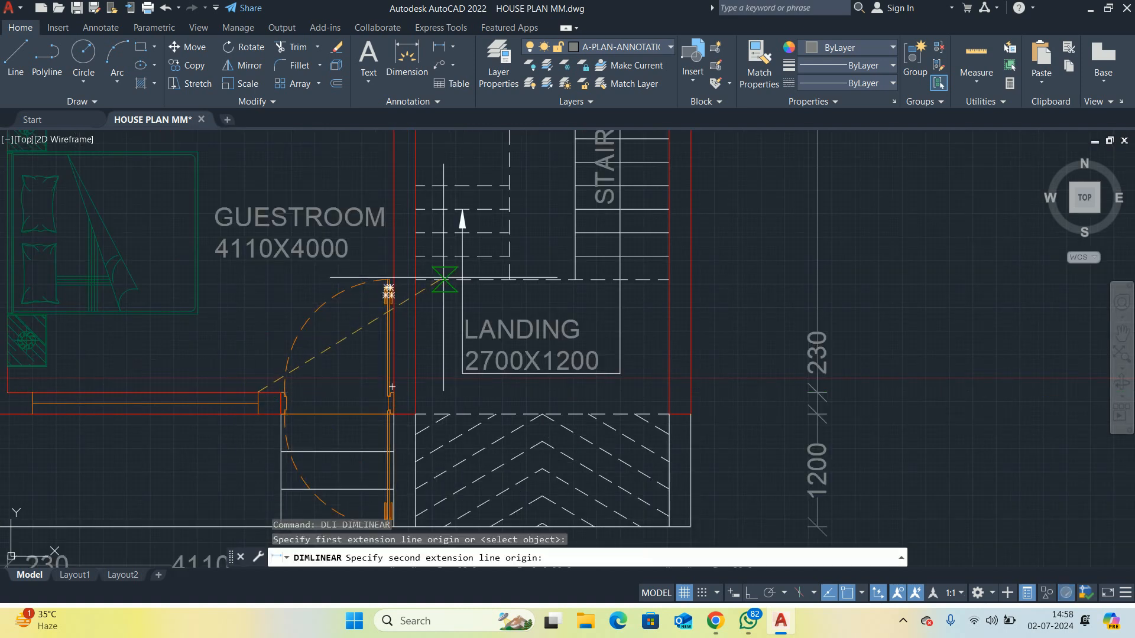
pyautogui.click(416, 279)
pyautogui.scroll(4, 739, 347)
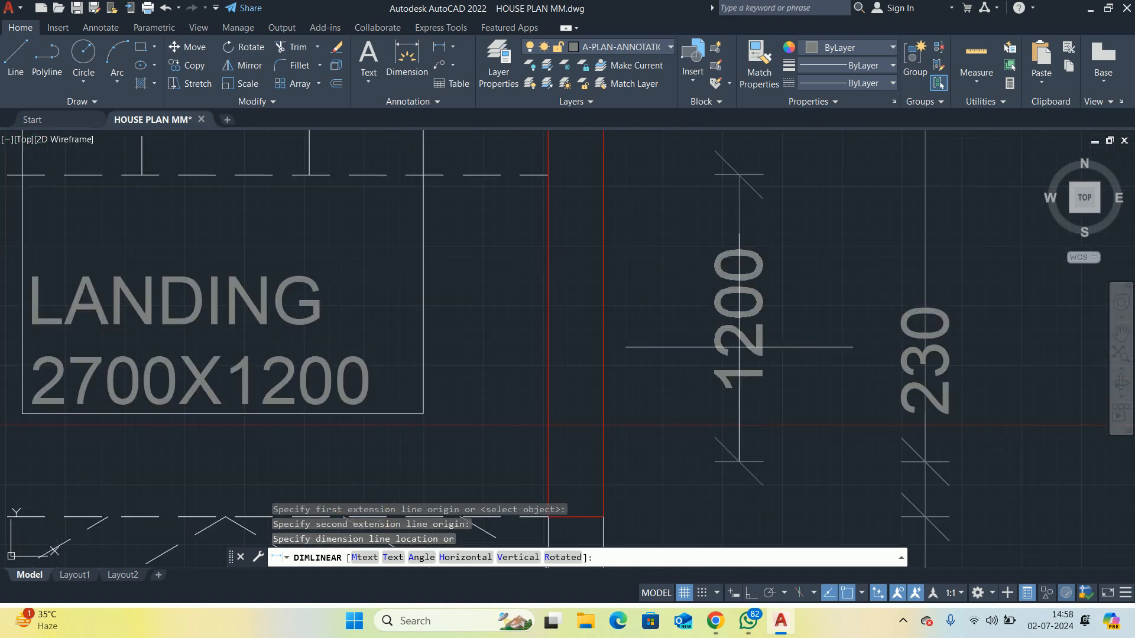
pyautogui.press('Escape')
pyautogui.press('Escape')
pyautogui.press('Escape')
# Create a new layer named A-PLAN-STAIRCASE
pyautogui.scroll(-10, 739, 347)
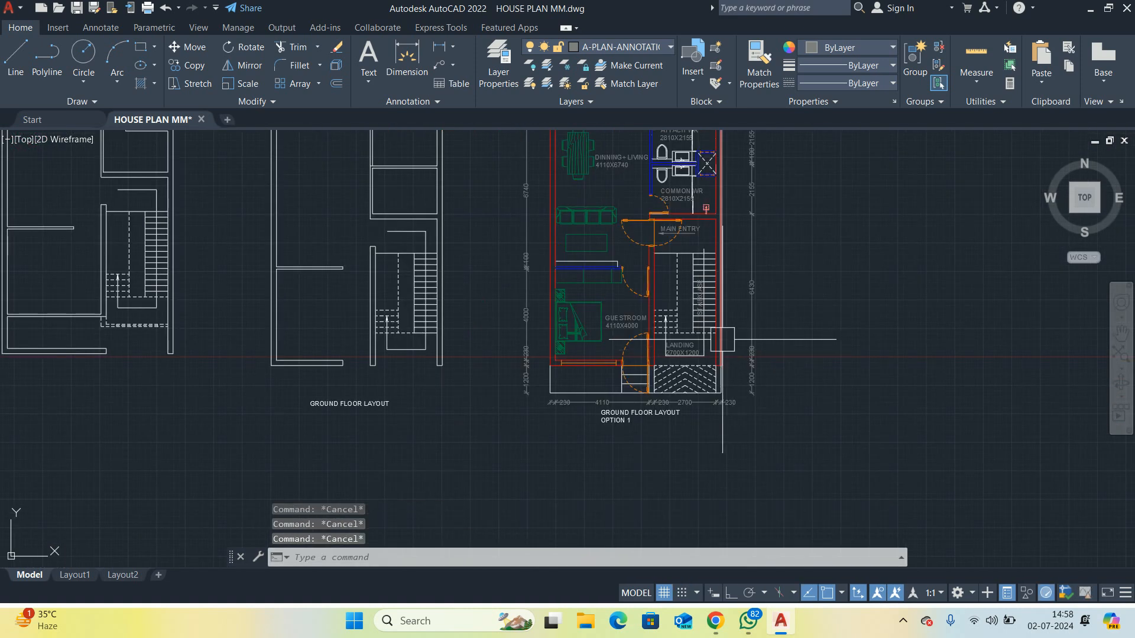
pyautogui.moveTo(701, 384)
pyautogui.mouseDown(button='middle')
pyautogui.moveTo(713, 362)
pyautogui.moveTo(712, 388)
pyautogui.mouseUp(button='middle')
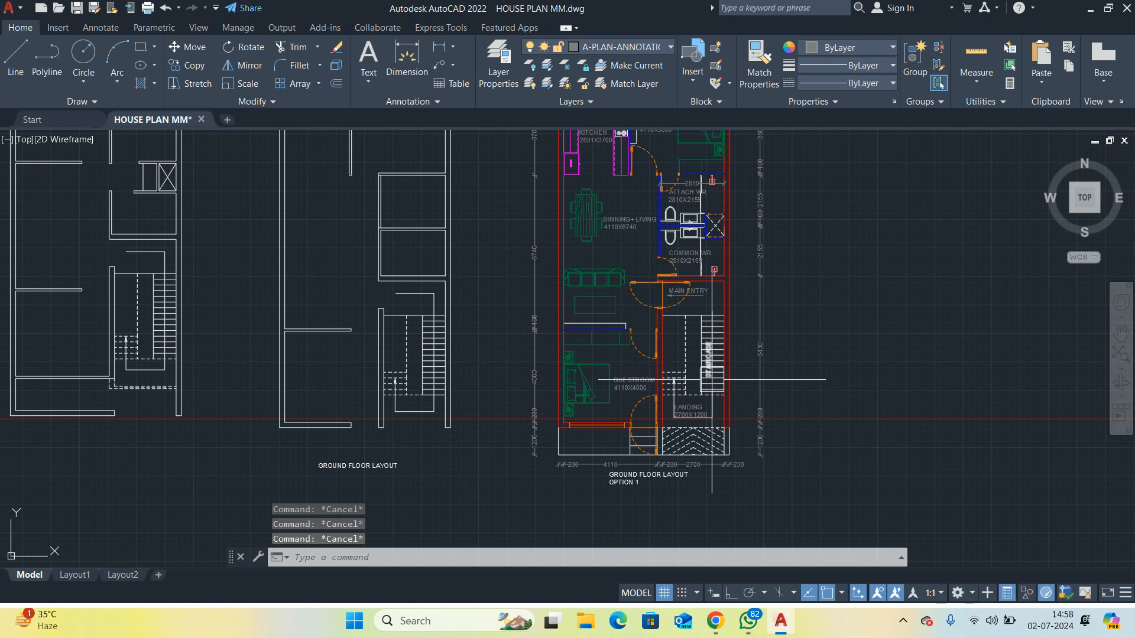
pyautogui.scroll(3, 693, 324)
pyautogui.write('L')
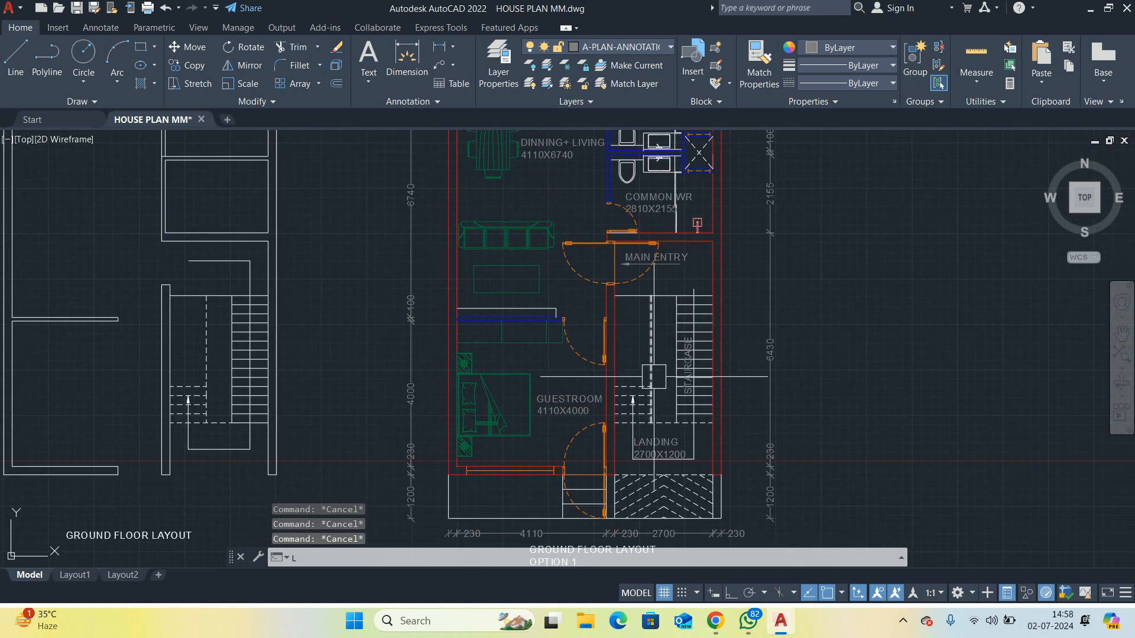
pyautogui.write('A')
pyautogui.press('Return')
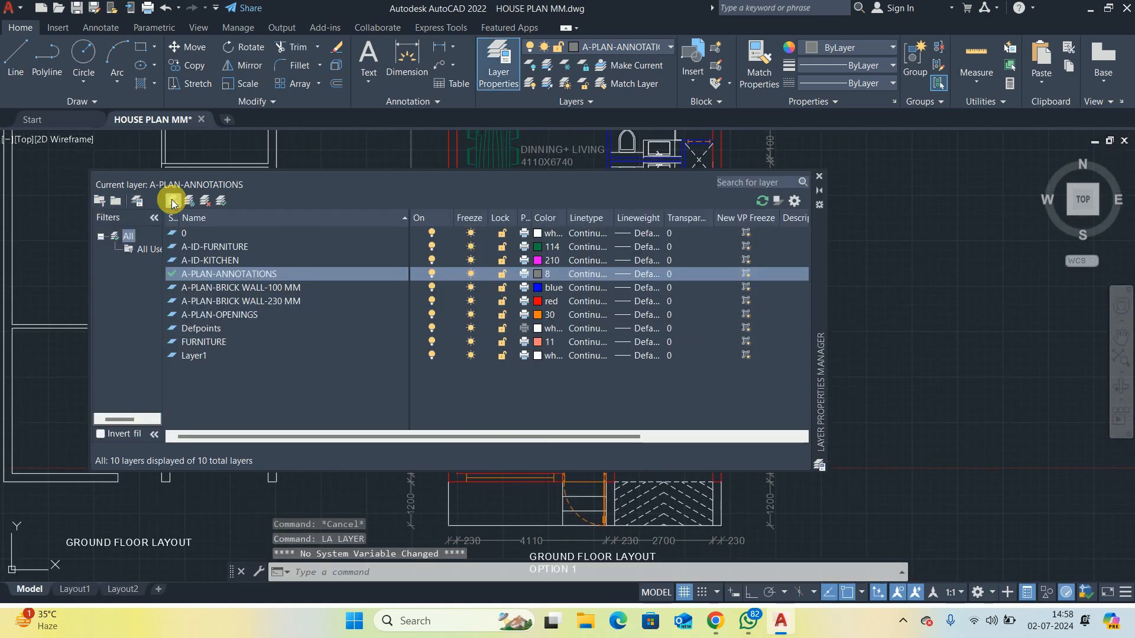
pyautogui.click(172, 201)
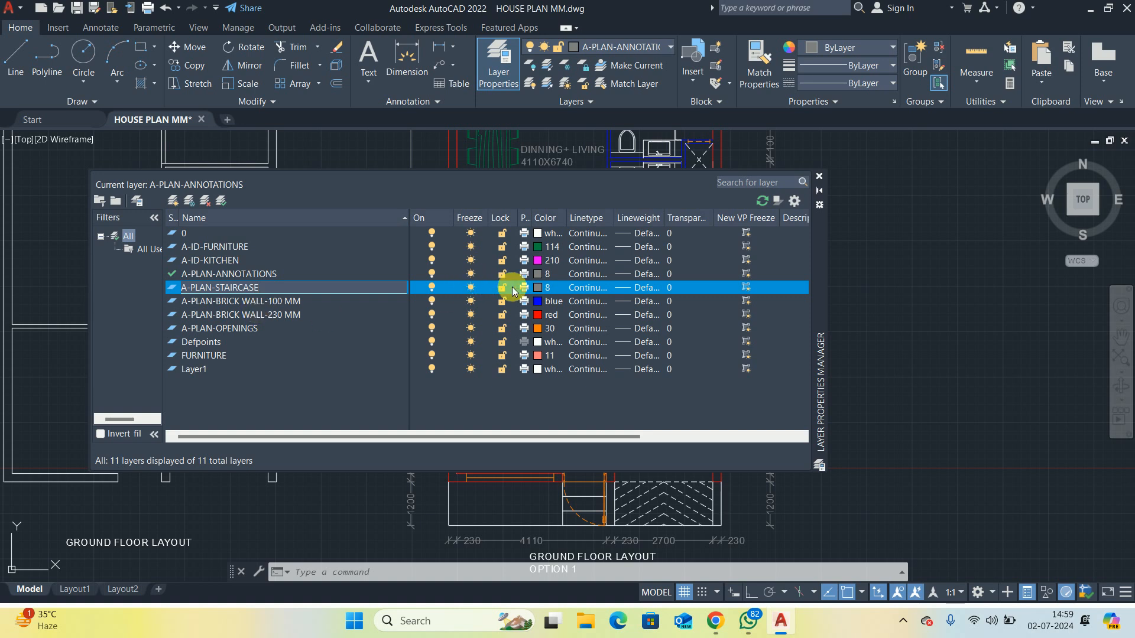
pyautogui.doubleClick(191, 286)
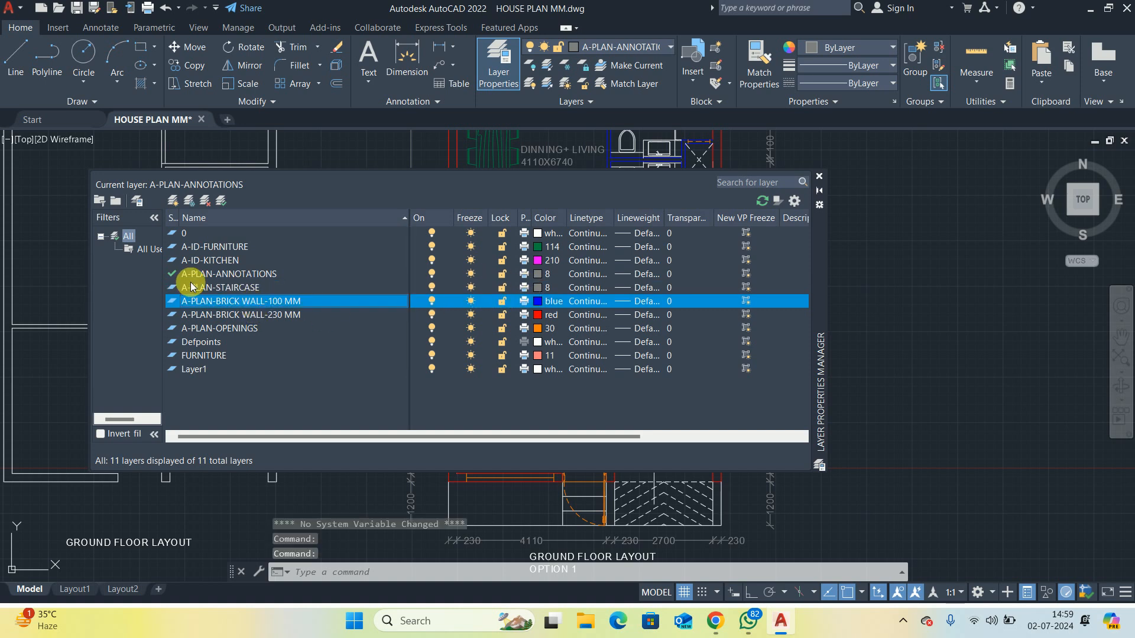
# Make A-PLAN-STAIRCASE the current layer and draw a sloping sample line in the empty space east of the plan
pyautogui.click(820, 177)
pyautogui.moveTo(835, 311); pyautogui.dragTo(738, 240, button='middle')
pyautogui.press('l')
pyautogui.press('Return')
pyautogui.click(738, 240)
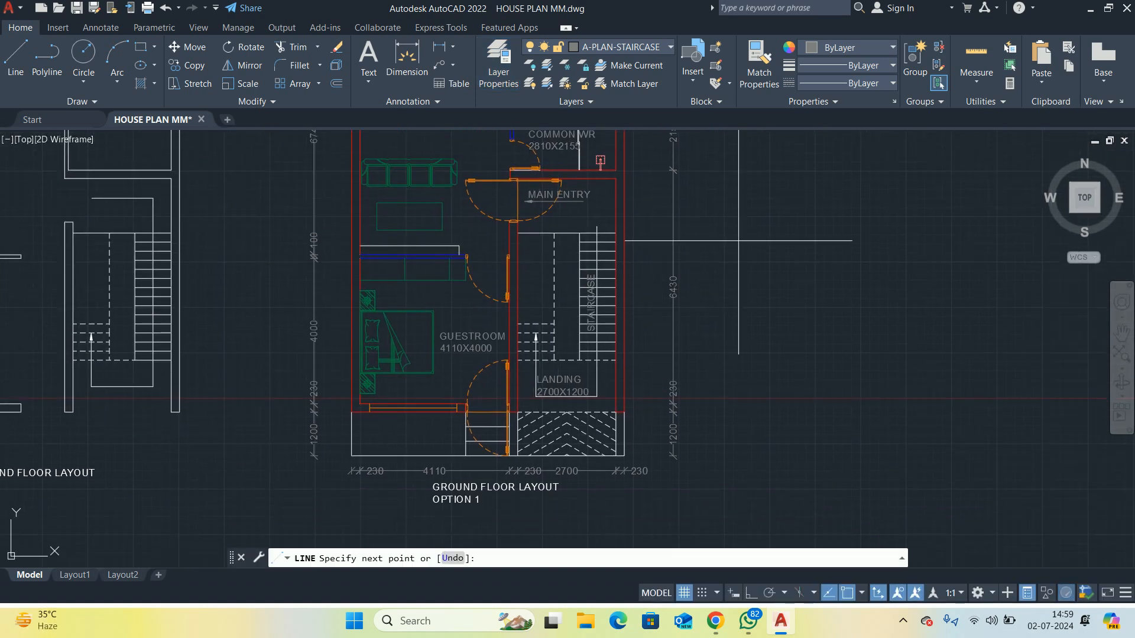
pyautogui.click(763, 348)
pyautogui.press('Return')
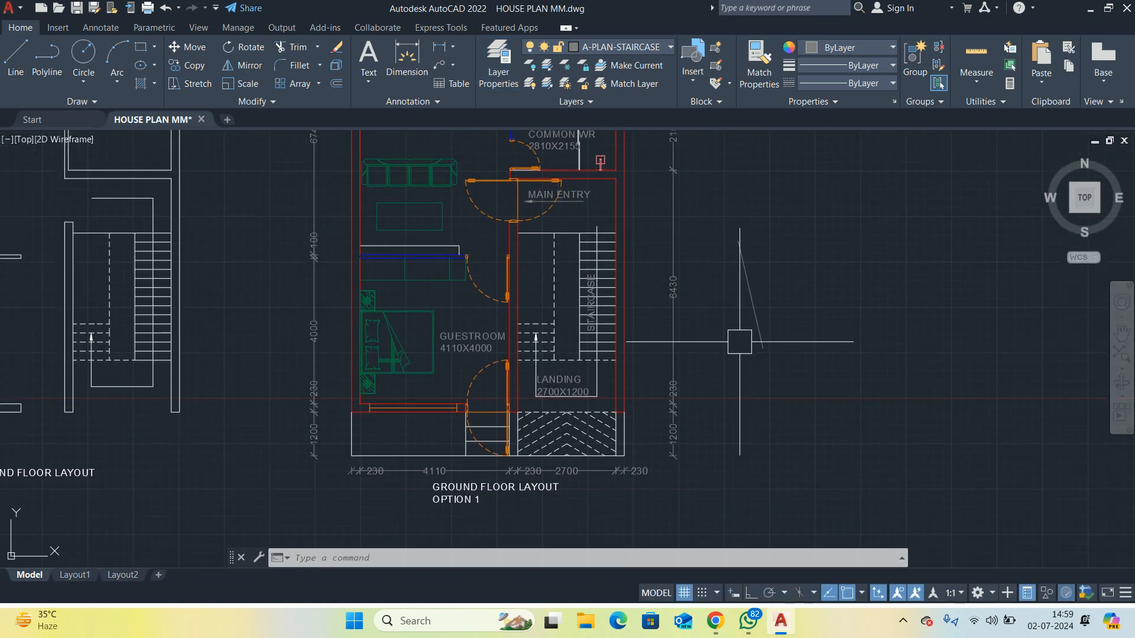
# Erase all dimensions similar to the vertical one along the plan's east side
pyautogui.click(671, 376)
pyautogui.rightClick(715, 431)
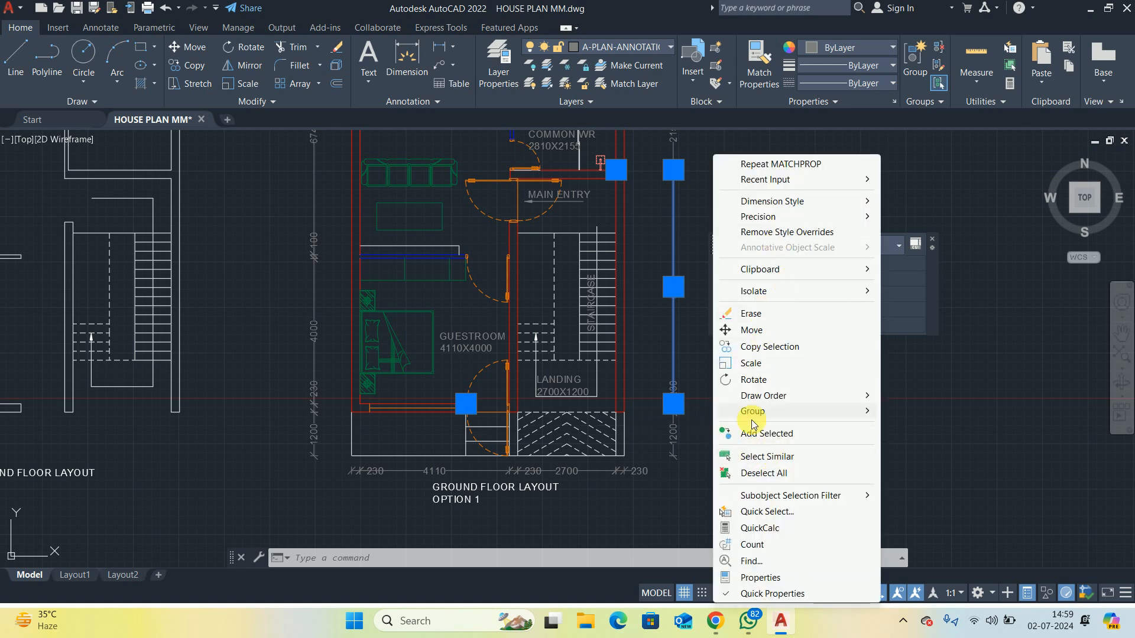
pyautogui.click(767, 457)
pyautogui.press('Delete')
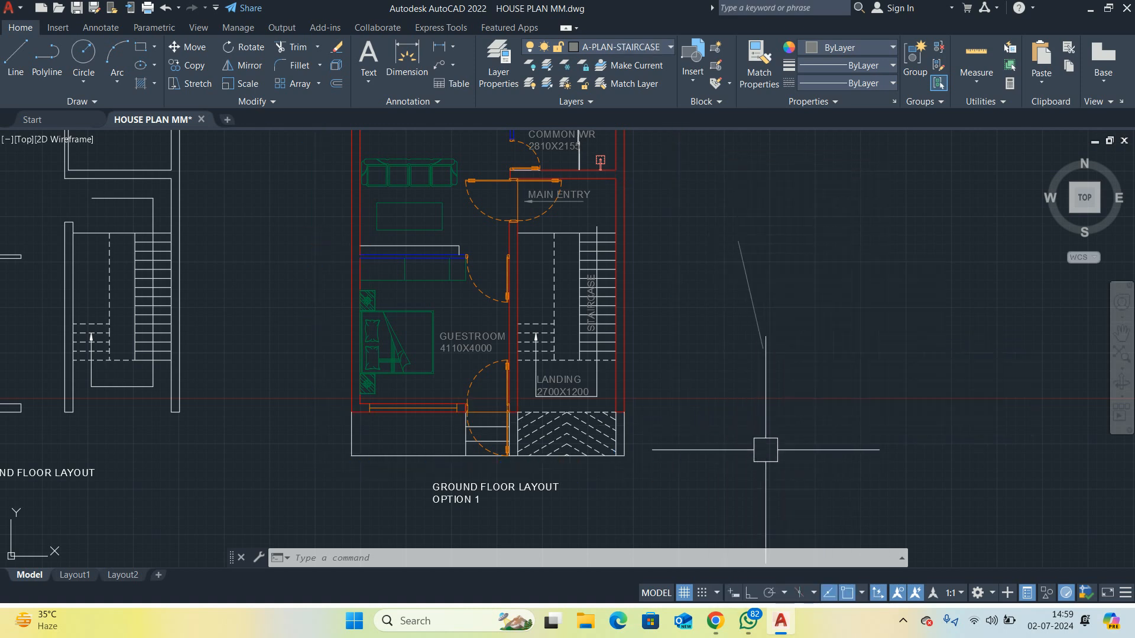
# Match the sample line's properties to the solid stair treads, edge lines and direction arrow of the staircase
pyautogui.scroll(3, 595, 383)
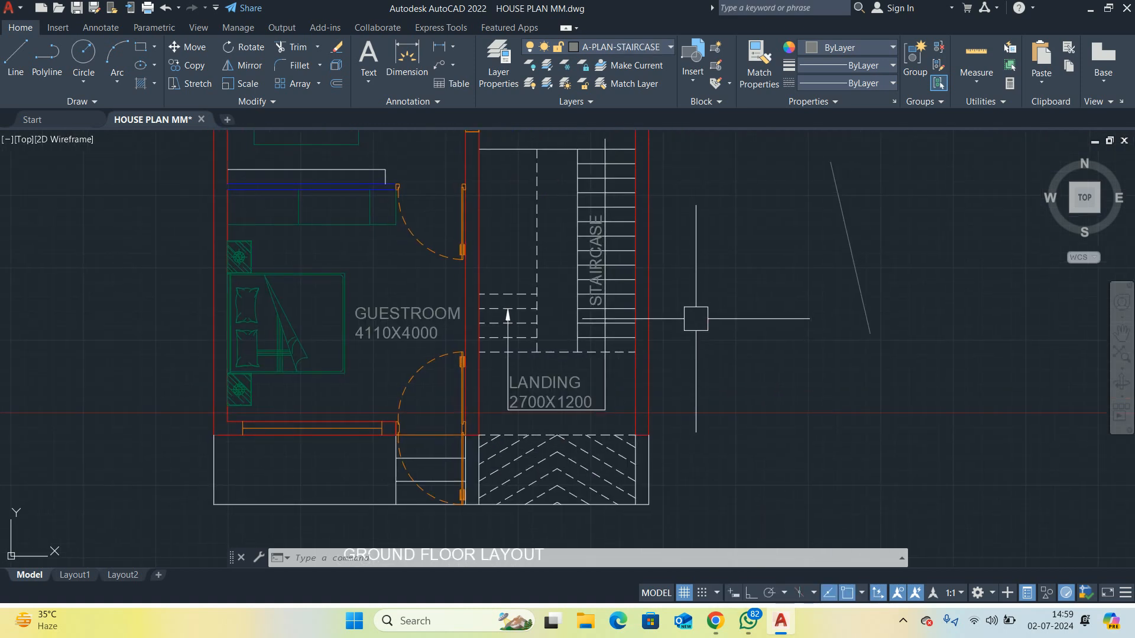
pyautogui.write('ma')
pyautogui.press('Return')
pyautogui.click(839, 305)
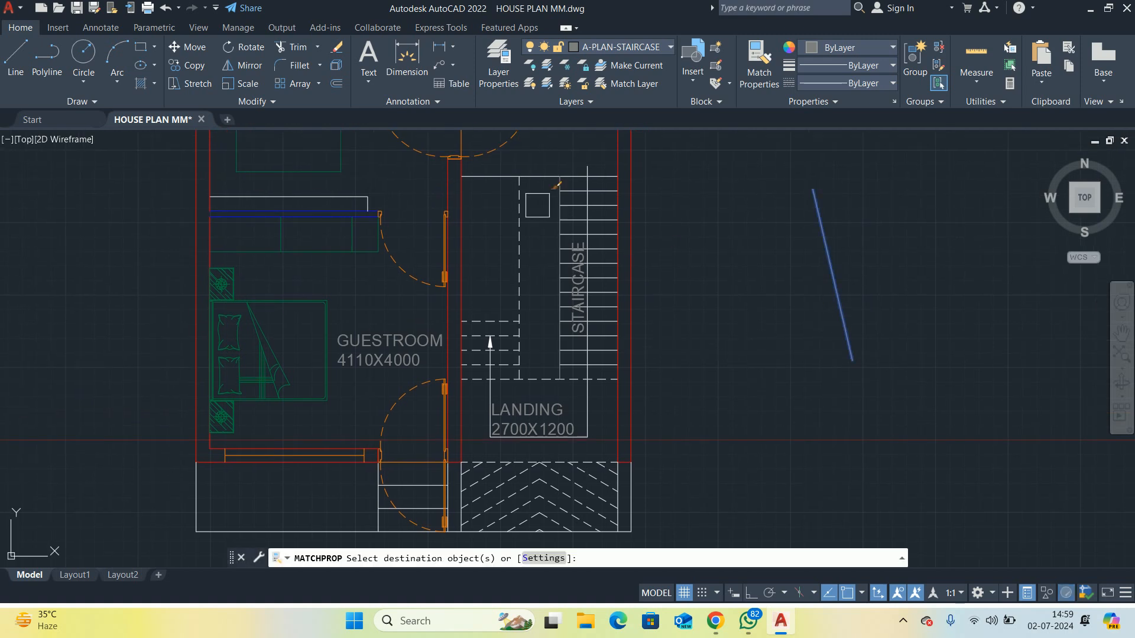
pyautogui.scroll(4, 591, 189)
pyautogui.click(588, 178)
pyautogui.scroll(-3, 539, 281)
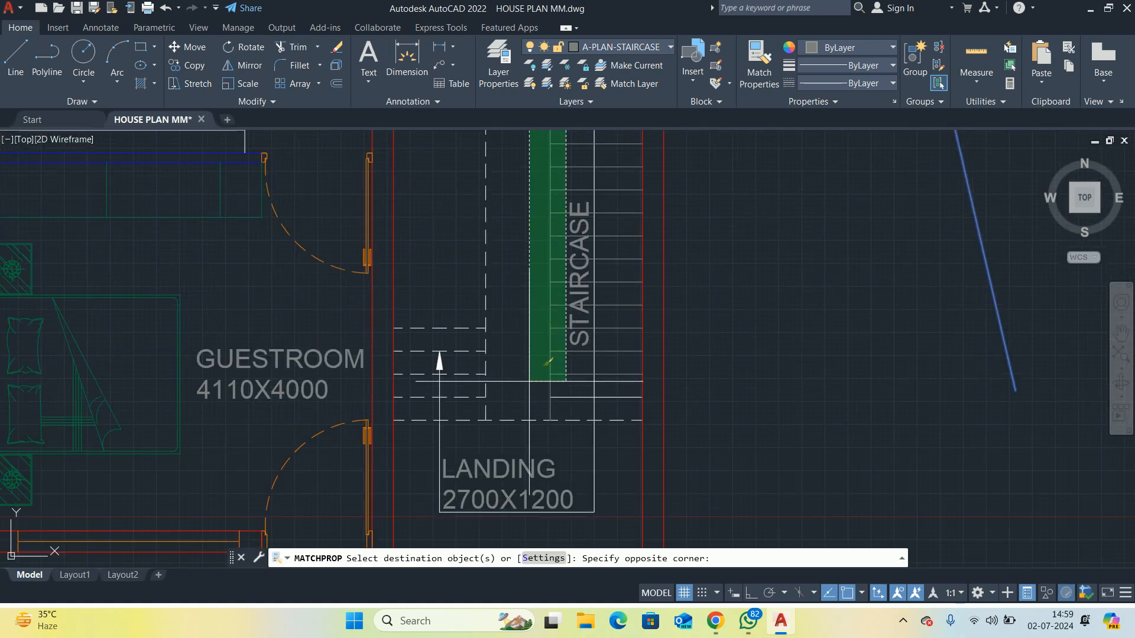
pyautogui.click(520, 405)
pyautogui.scroll(5, 591, 443)
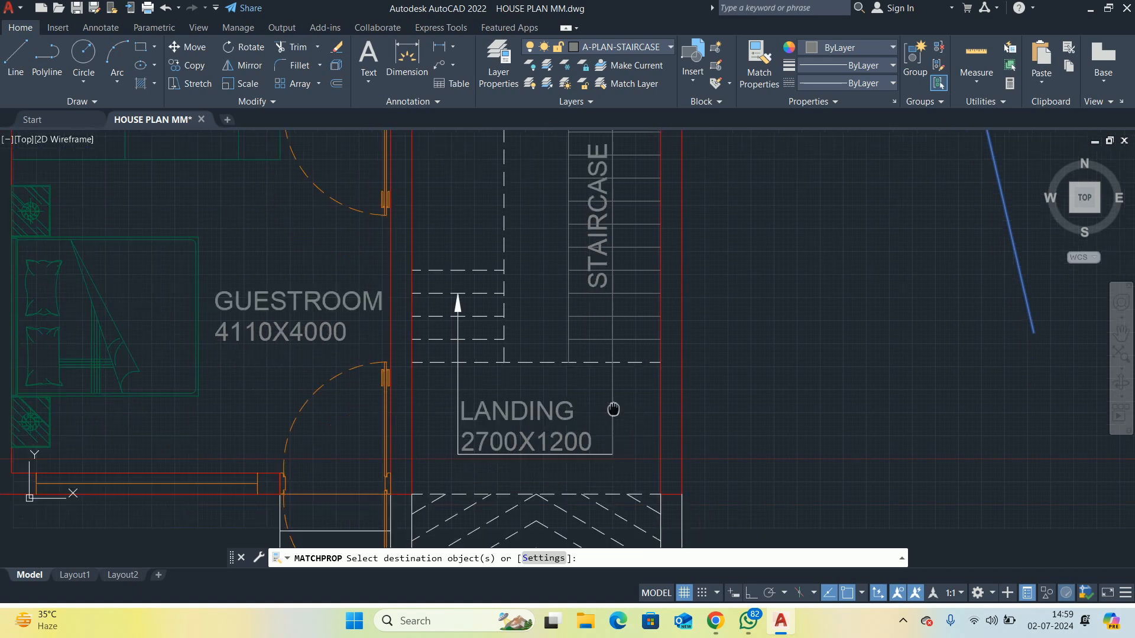
pyautogui.scroll(-3, 481, 395)
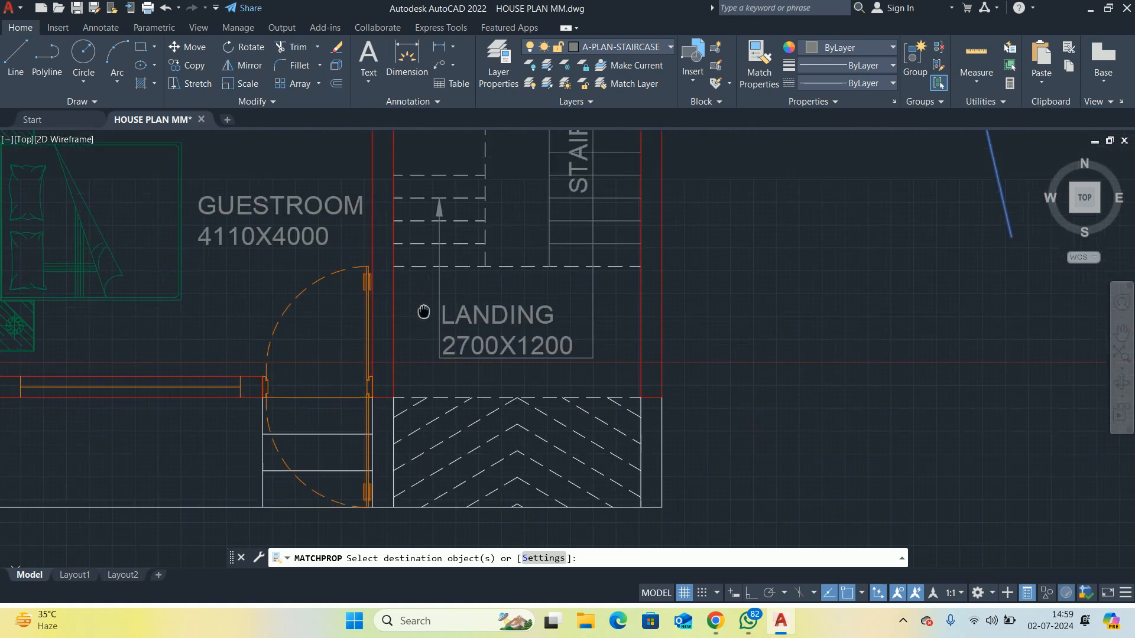
pyautogui.scroll(2, 423, 311)
pyautogui.press('Escape')
# Move the dashed line between staircase and landing to the A-PLAN-STAIRCASE layer
pyautogui.click(515, 297)
pyautogui.scroll(-2, 434, 341)
pyautogui.click(650, 219)
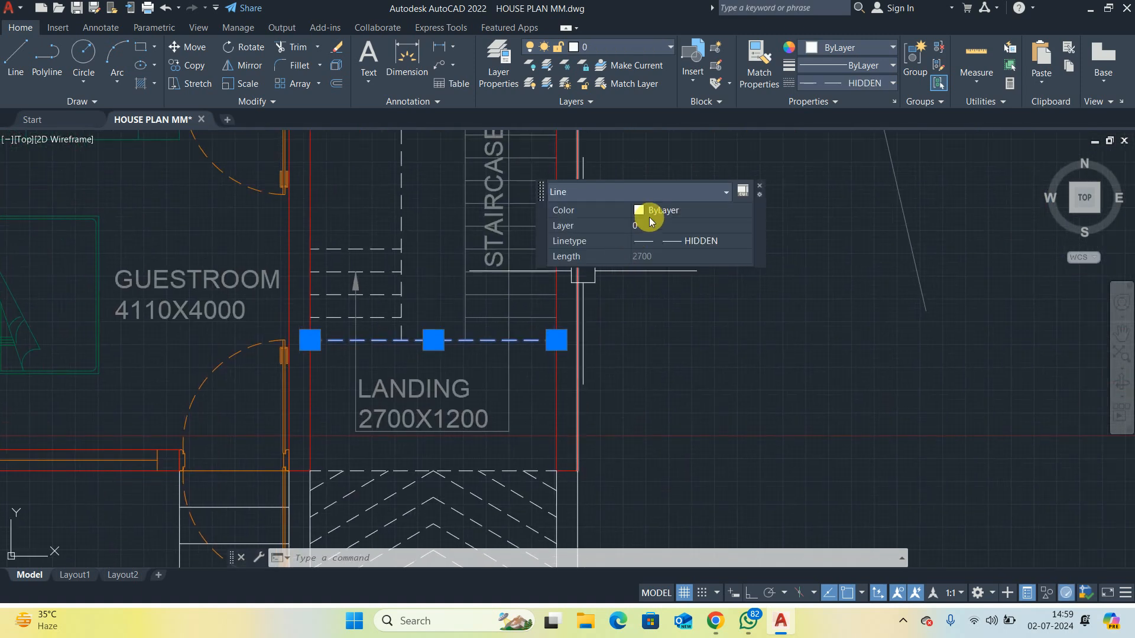
pyautogui.click(656, 226)
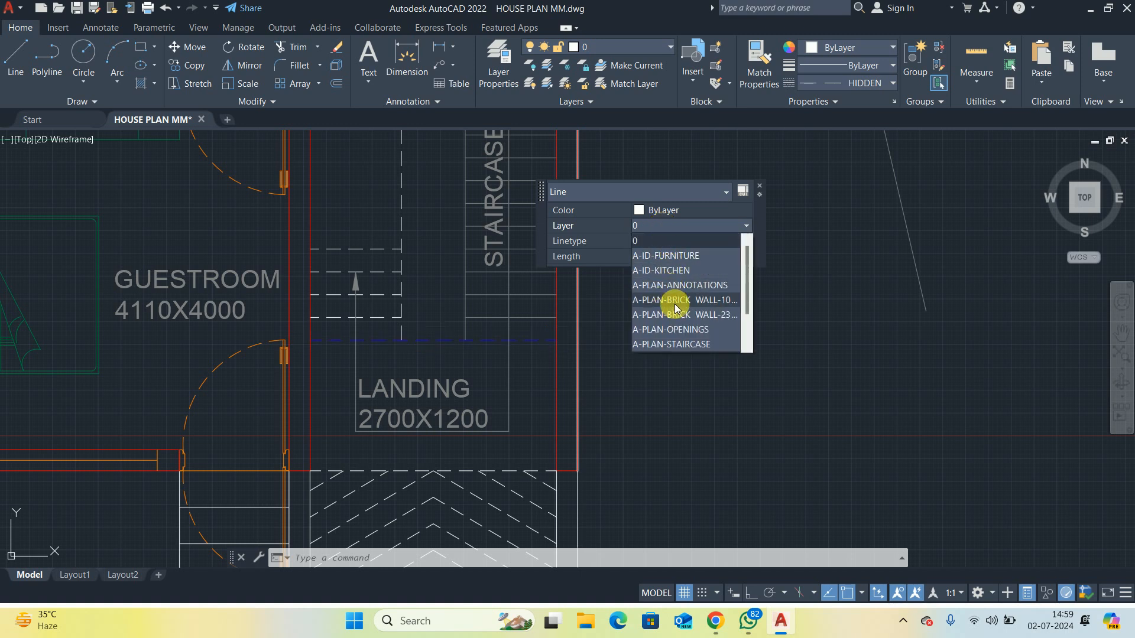
pyautogui.click(687, 345)
pyautogui.press('Escape')
# Match the dashed landing line's properties to the remaining dashed lines of the staircase
pyautogui.write('M')
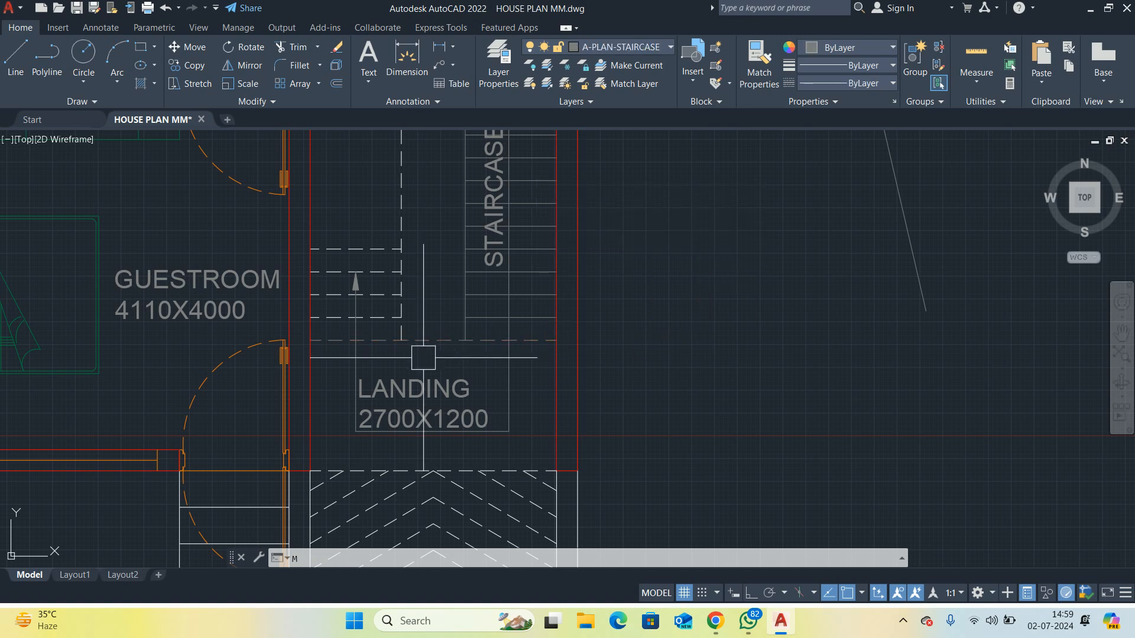
pyautogui.write('A')
pyautogui.press('Return')
pyautogui.click(424, 340)
pyautogui.scroll(2, 423, 314)
pyautogui.click(418, 329)
pyautogui.click(368, 207)
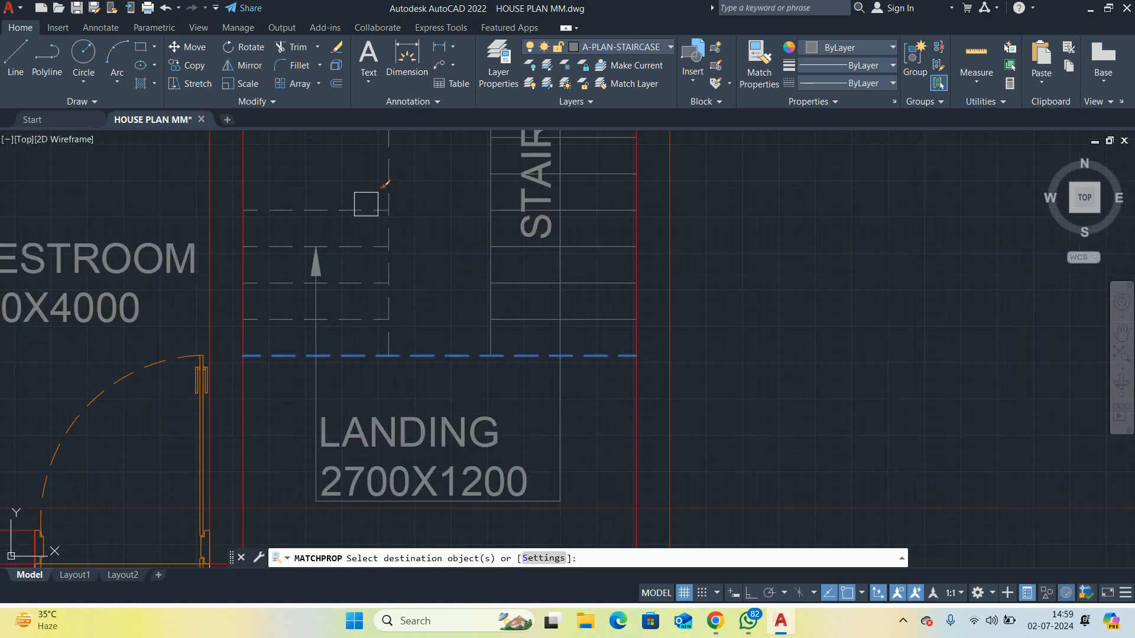
pyautogui.scroll(-3, 423, 390)
pyautogui.press('Escape')
# Erase the sloping sample line beside the plan
pyautogui.scroll(1, 402, 332)
pyautogui.moveTo(400, 318); pyautogui.dragTo(395, 301, button='middle')
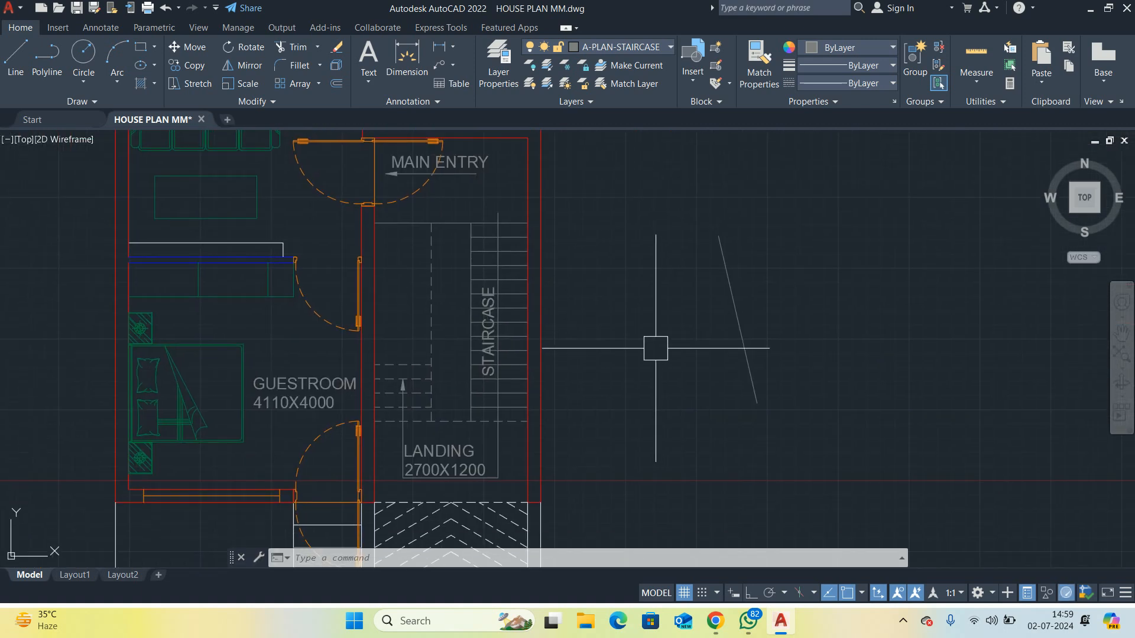
pyautogui.click(721, 265)
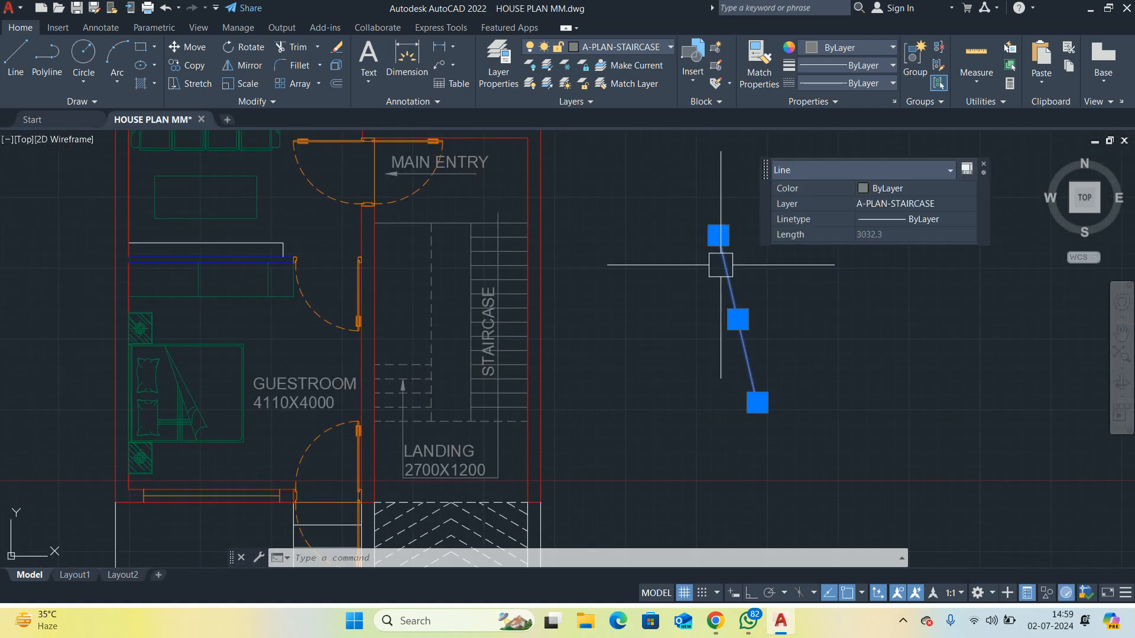
pyautogui.press('Escape')
pyautogui.scroll(-3, 720, 265)
pyautogui.scroll(3, 499, 411)
# Draw a horizontal helper line from the inner wall corner at the guestroom's south door across to the landing's west wall face
pyautogui.write('l')
pyautogui.press('Return')
pyautogui.scroll(2, 522, 410)
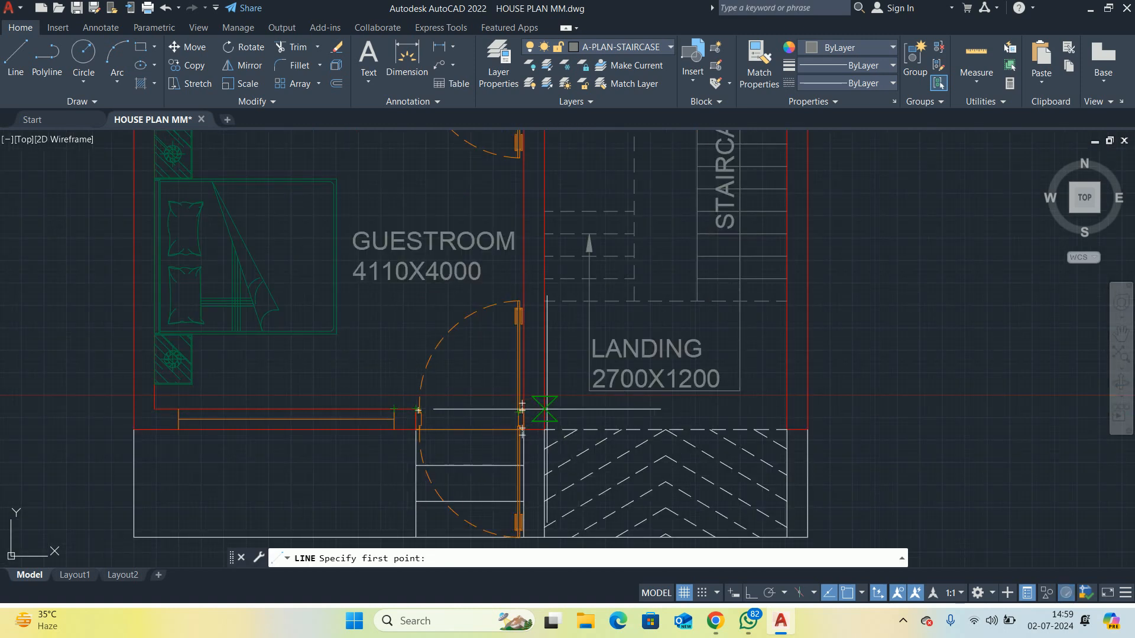
pyautogui.scroll(4, 556, 407)
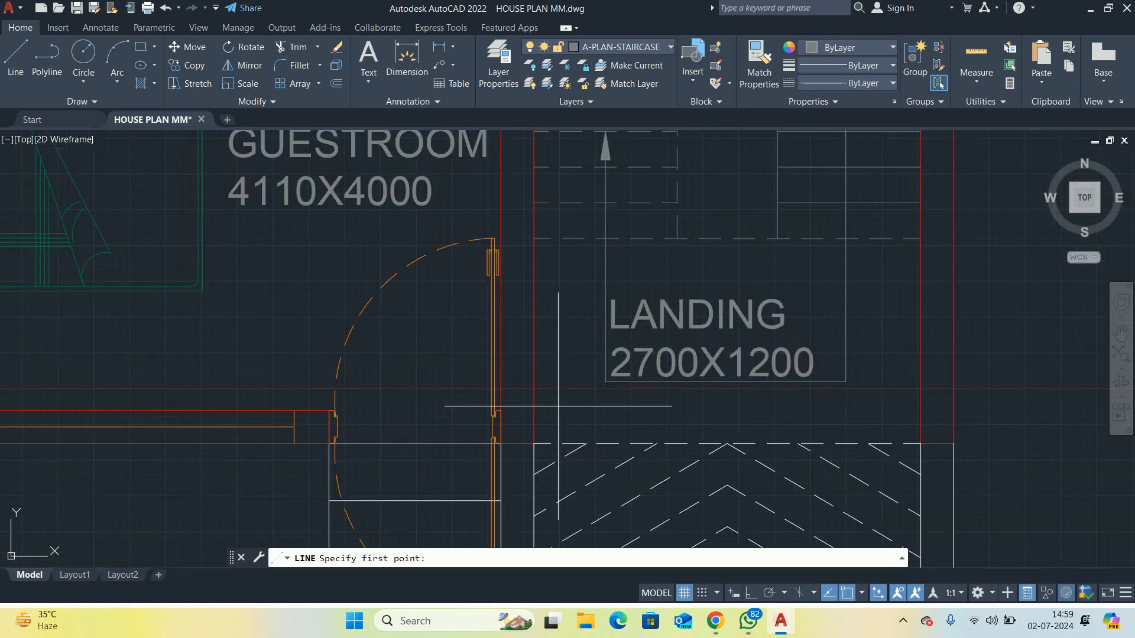
pyautogui.scroll(-1, 556, 407)
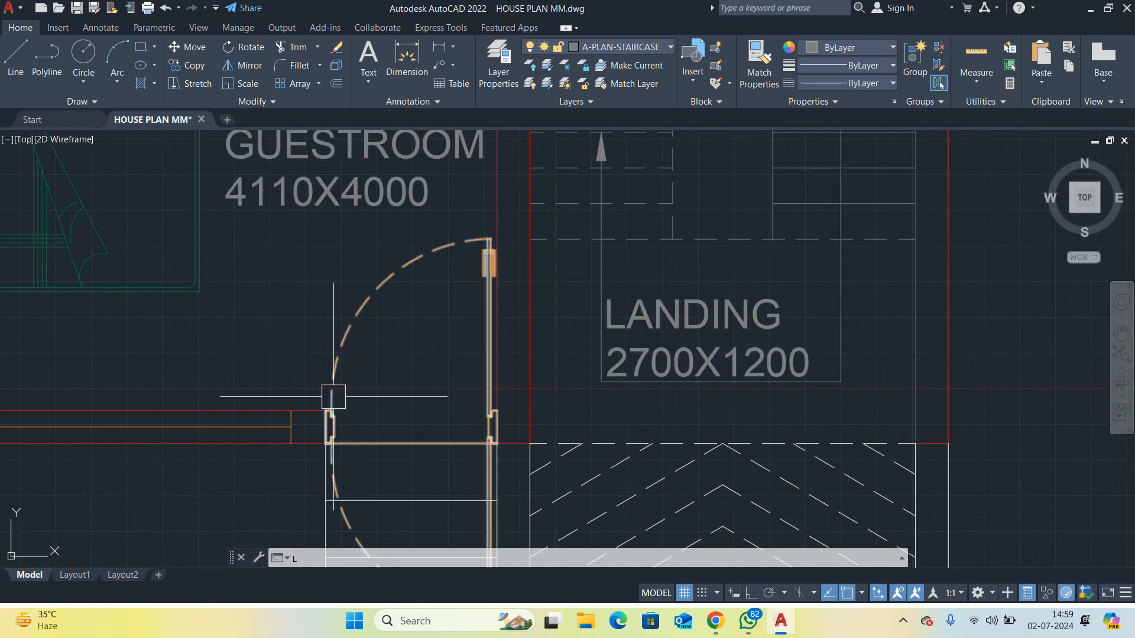
pyautogui.scroll(1, 336, 417)
pyautogui.scroll(1, 336, 416)
pyautogui.click(356, 428)
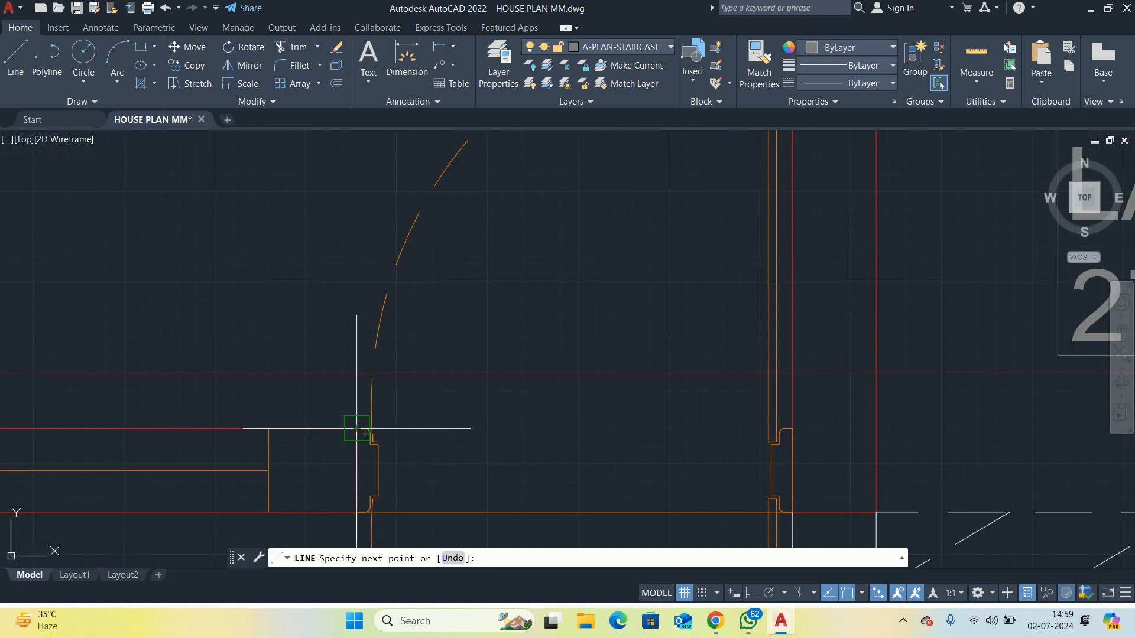
pyautogui.click(876, 428)
pyautogui.press('Escape')
pyautogui.scroll(-2, 868, 405)
pyautogui.moveTo(868, 405); pyautogui.dragTo(545, 441, button='middle')
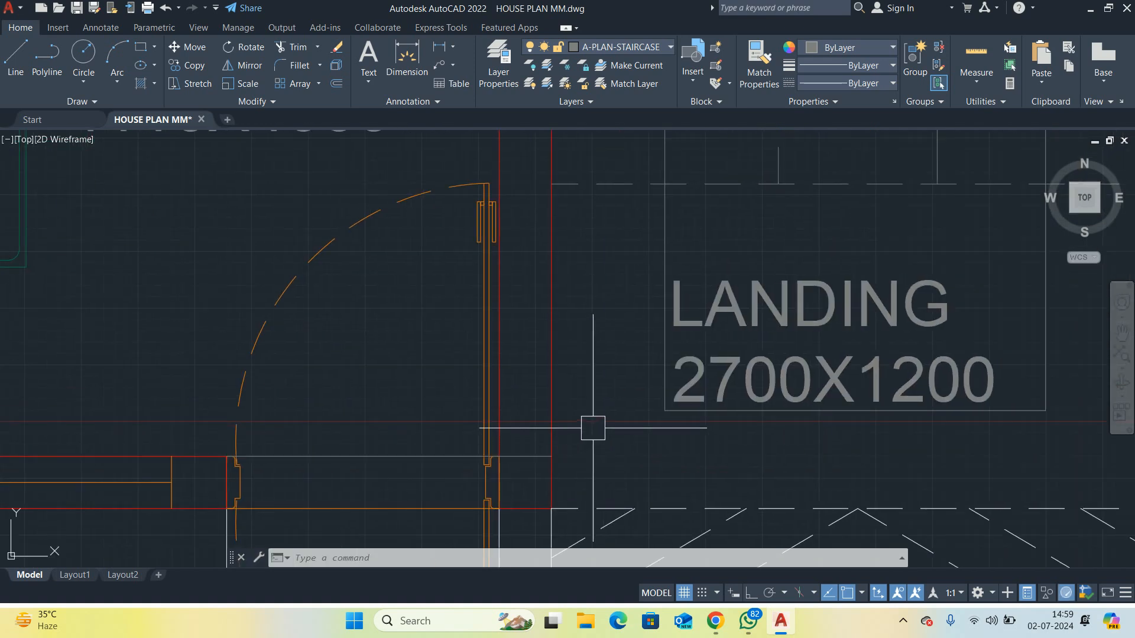
# Draw a diagonal line from the helper line's landing end to the staircase's opposite upper corner
pyautogui.press('space')
pyautogui.click(556, 443)
pyautogui.scroll(-3, 597, 408)
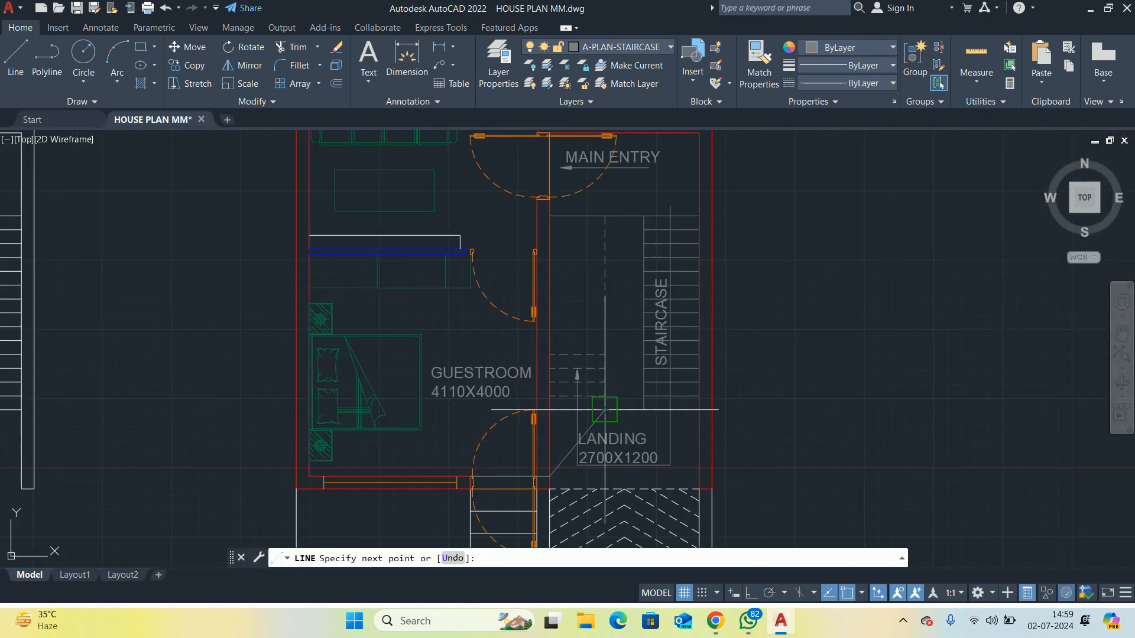
pyautogui.scroll(1, 703, 187)
pyautogui.press('Escape')
pyautogui.scroll(-2, 569, 313)
pyautogui.moveTo(569, 314); pyautogui.dragTo(564, 287, button='middle')
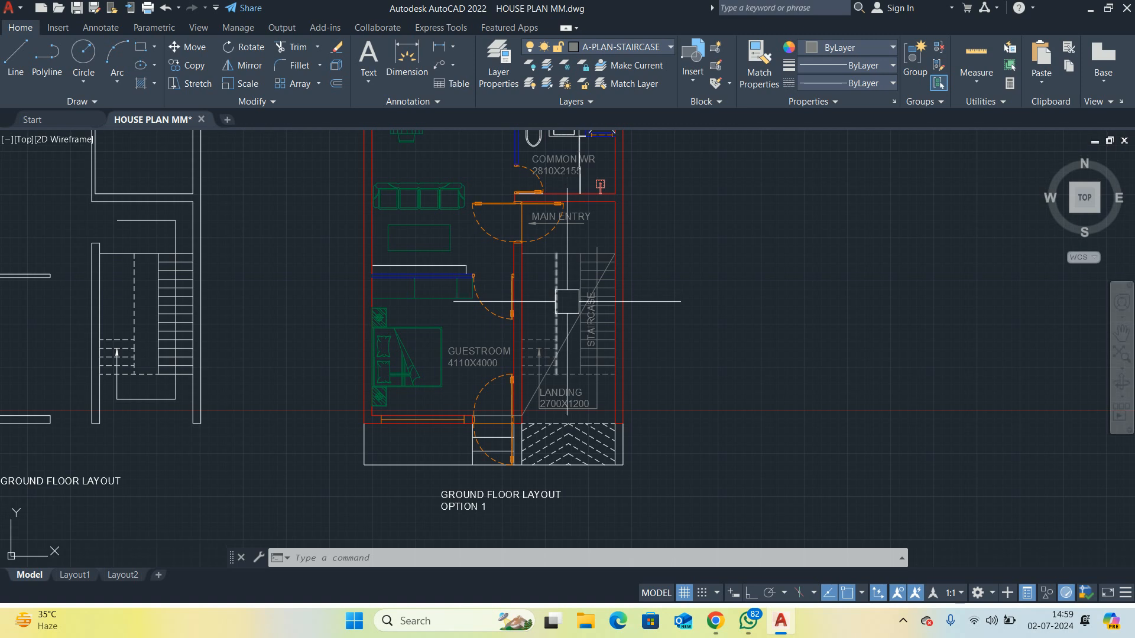
# Mirror the staircase diagonal about a vertical axis through its midpoint with Ortho on, keeping the original
pyautogui.write('mi')
pyautogui.press('space')
pyautogui.scroll(2, 565, 310)
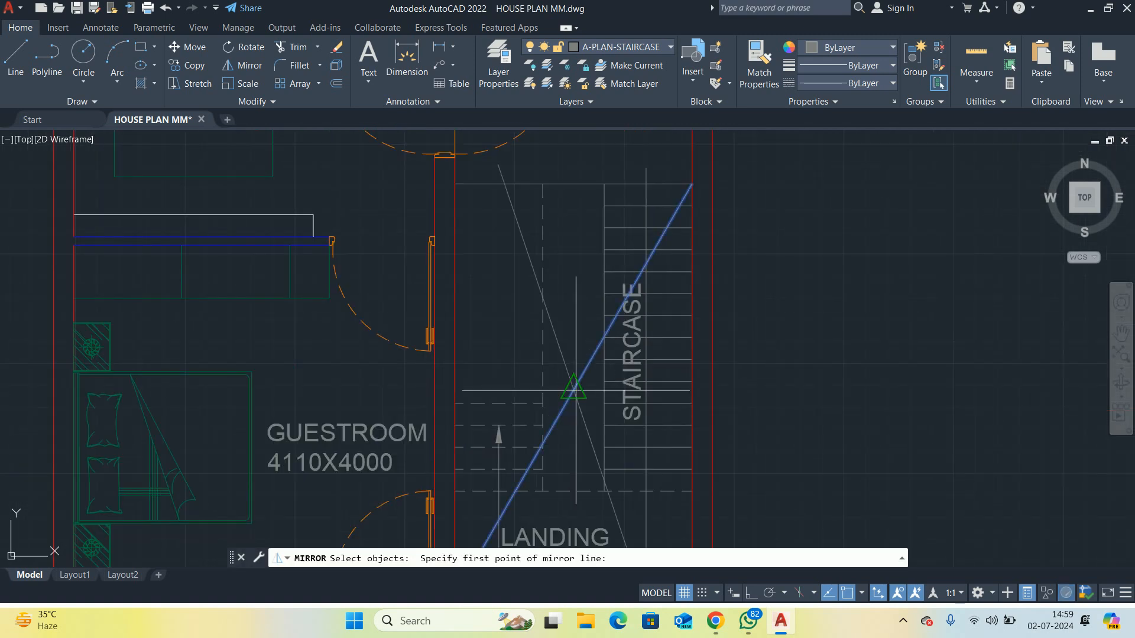
pyautogui.click(574, 389)
pyautogui.click(751, 592)
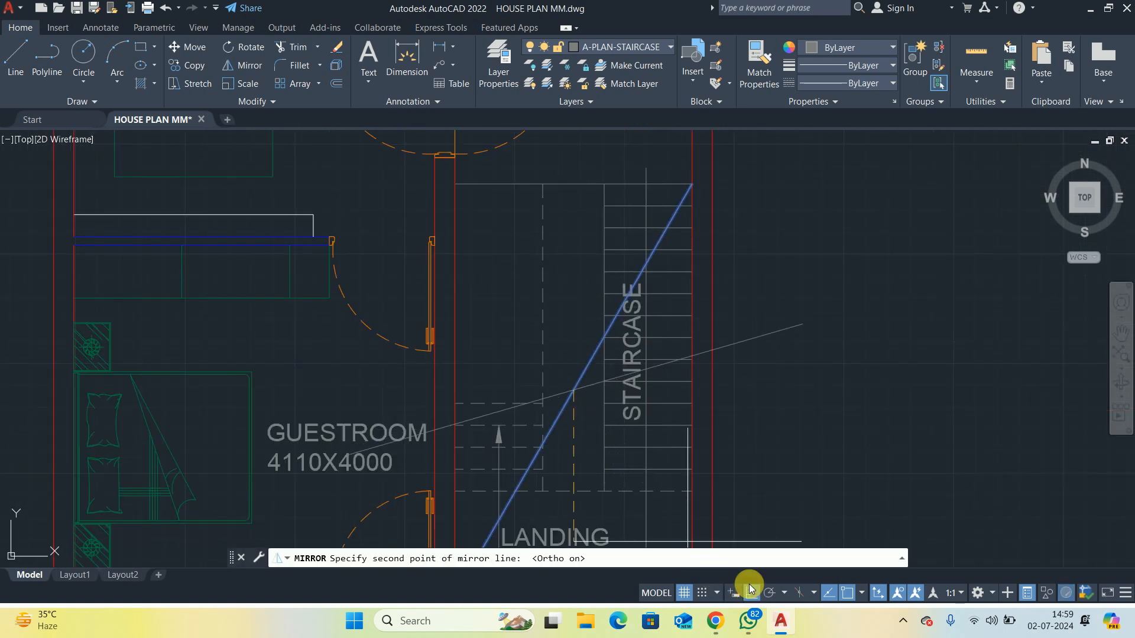
pyautogui.click(564, 166)
pyautogui.press('Return')
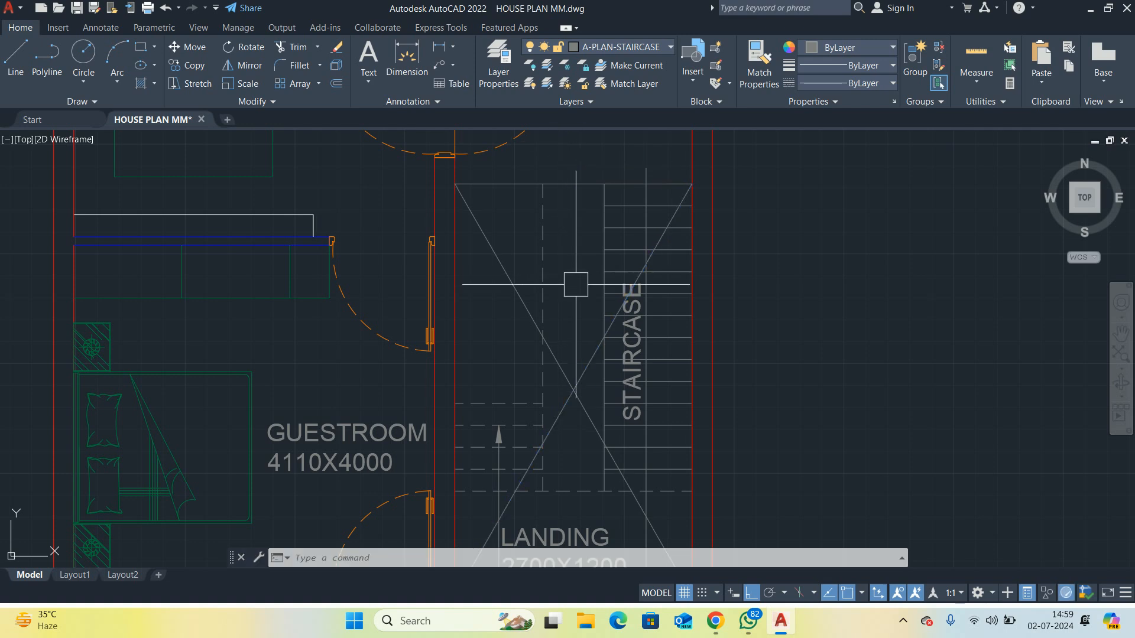
# Match the dashed stair tread's properties to both crossing diagonals
pyautogui.write('ma')
pyautogui.press('space')
pyautogui.scroll(2, 563, 354)
pyautogui.click(532, 404)
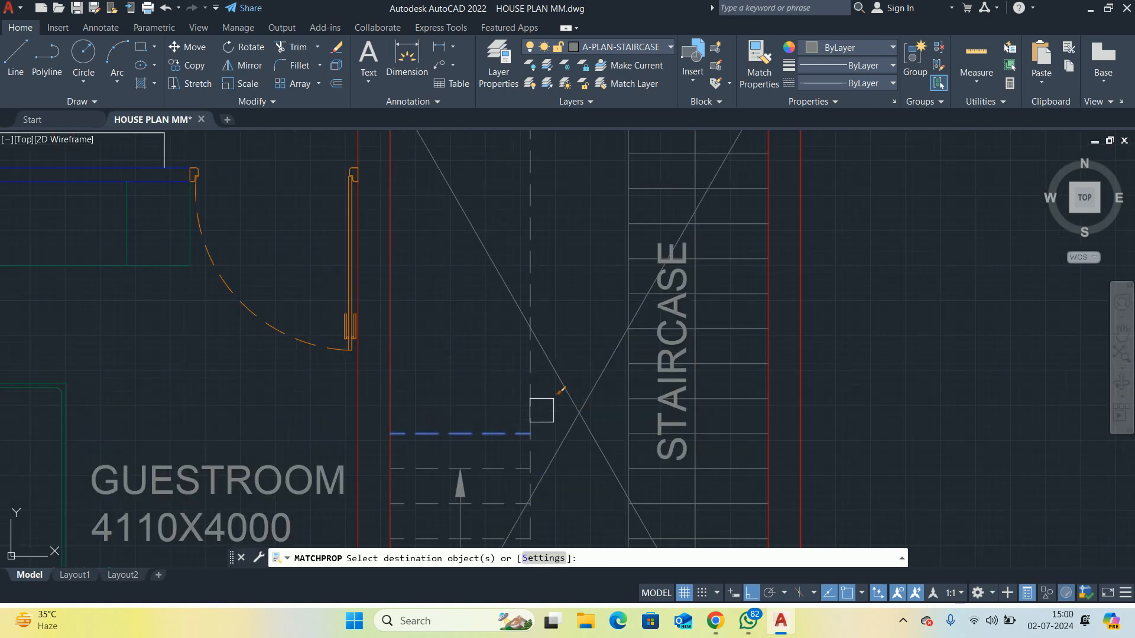
pyautogui.click(589, 371)
pyautogui.press('Escape')
pyautogui.scroll(-2, 597, 313)
pyautogui.moveTo(547, 493); pyautogui.dragTo(568, 375, button='middle')
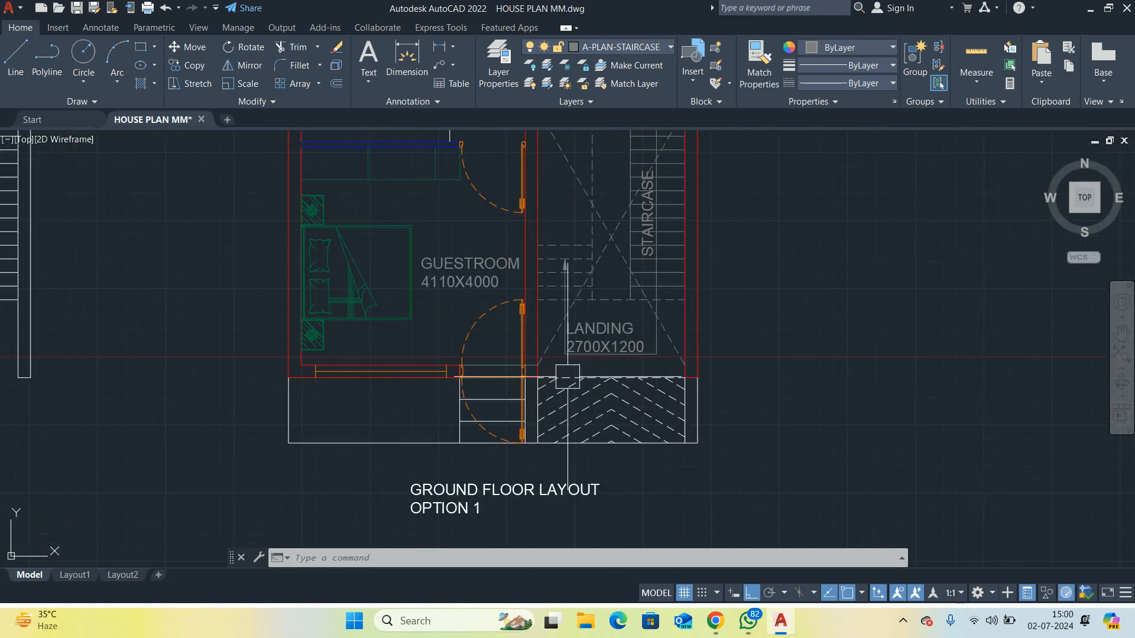
# Erase the horizontal helper line across the guestroom's south door
pyautogui.scroll(1, 564, 379)
pyautogui.click(472, 356)
pyautogui.press('Delete')
pyautogui.scroll(-2, 680, 340)
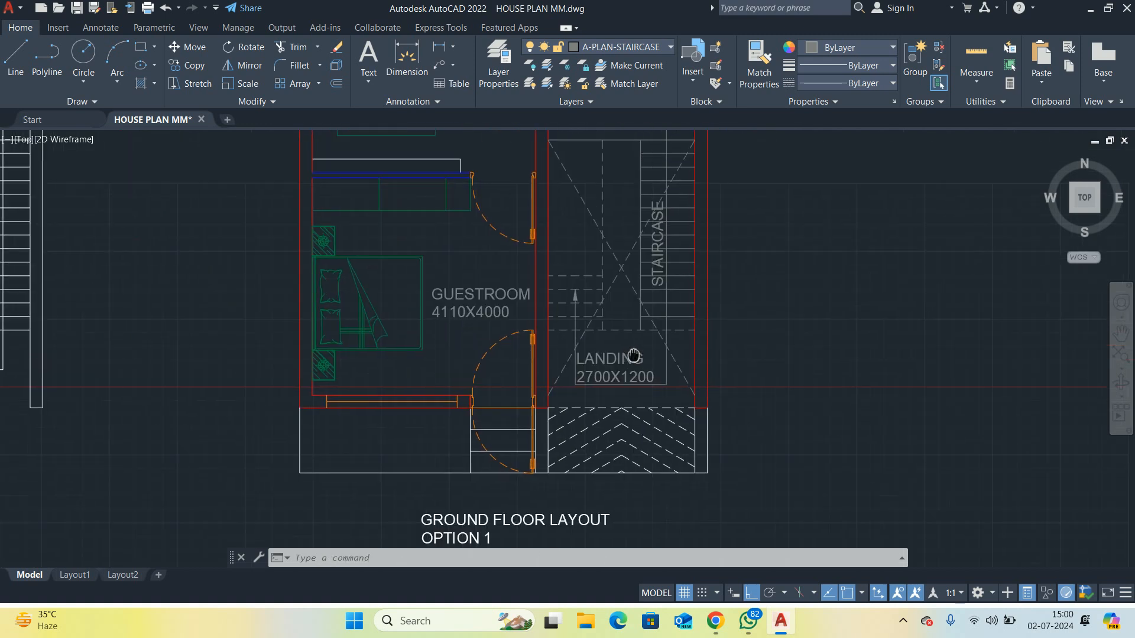
# Draw a rectangle around the staircase and landing between the opposite ends of a diagonal
pyautogui.scroll(1, 581, 247)
pyautogui.press('Return')
pyautogui.scroll(1, 554, 199)
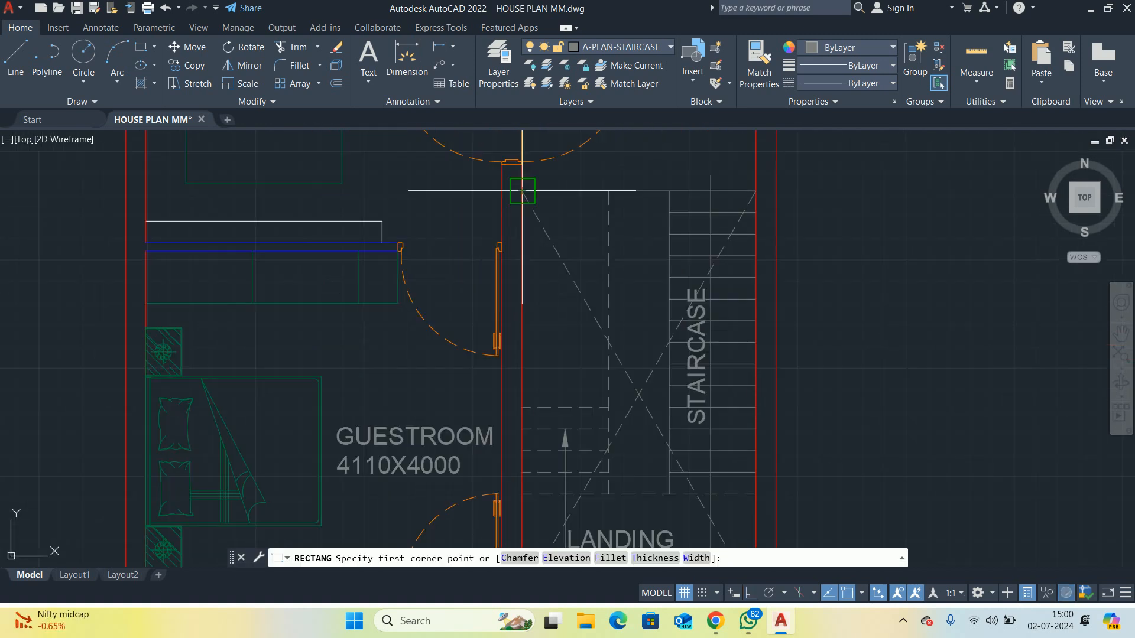
pyautogui.click(534, 196)
pyautogui.scroll(-1, 665, 361)
pyautogui.moveTo(647, 379); pyautogui.dragTo(597, 240, button='middle')
pyautogui.scroll(1, 648, 379)
pyautogui.click(682, 368)
pyautogui.press('Return')
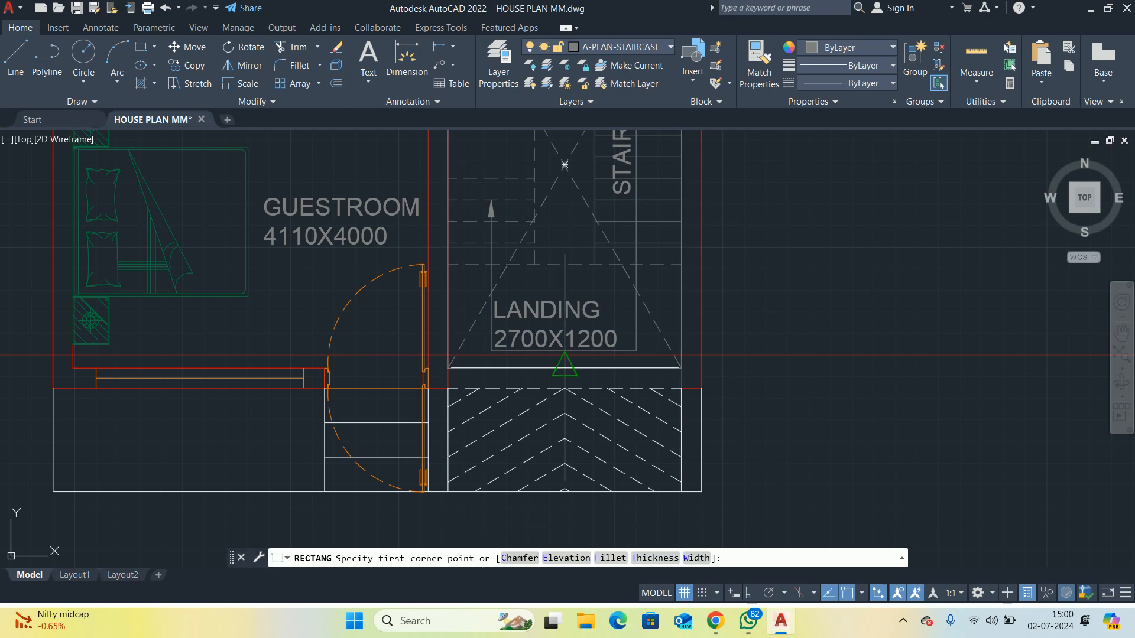
pyautogui.press('Escape')
# Match the dashed diagonal's properties to the rectangle around the staircase and landing
pyautogui.scroll(-1, 554, 371)
pyautogui.moveTo(554, 371); pyautogui.dragTo(540, 386, button='middle')
pyautogui.write('ma')
pyautogui.press('Return')
pyautogui.press('Return')
pyautogui.scroll(2, 538, 320)
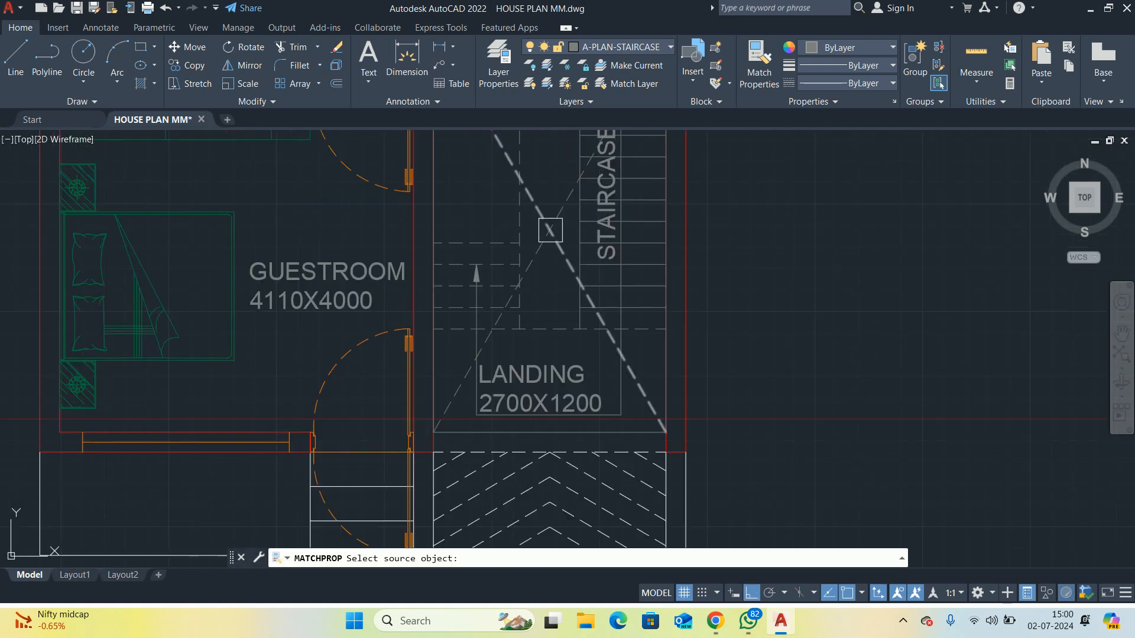
pyautogui.click(653, 408)
pyautogui.press('Return')
pyautogui.scroll(-2, 632, 434)
pyautogui.moveTo(625, 417)
pyautogui.mouseDown(button='middle')
pyautogui.moveTo(562, 426)
pyautogui.moveTo(563, 384)
pyautogui.mouseUp(button='middle')
pyautogui.scroll(1, 534, 296)
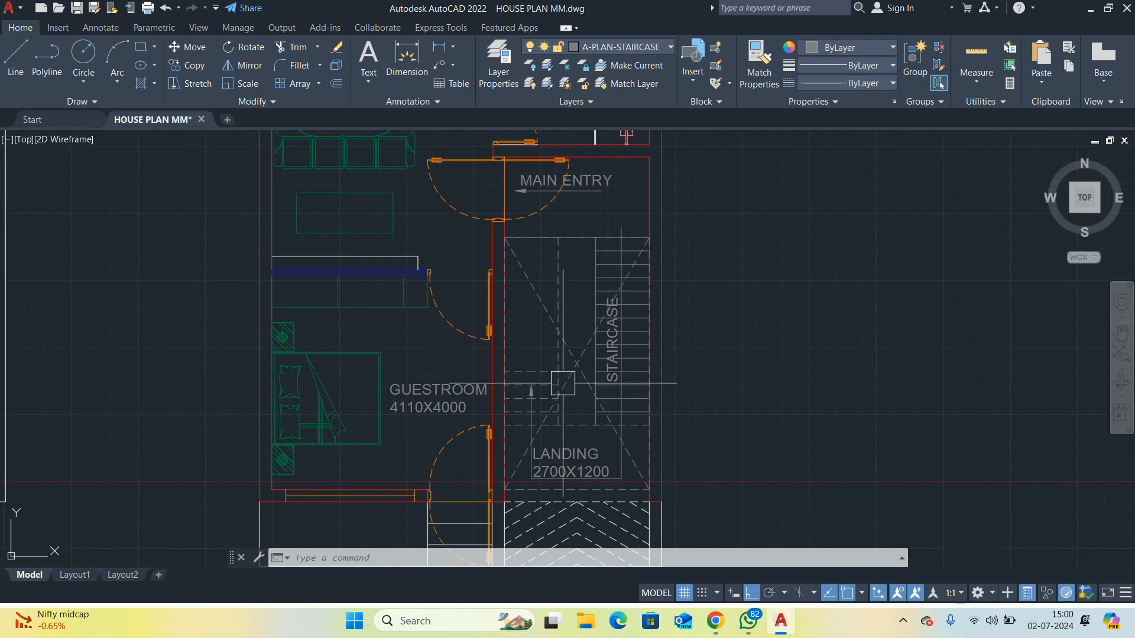
pyautogui.write('le')
pyautogui.press('Return')
pyautogui.scroll(4, 559, 383)
pyautogui.moveTo(555, 278); pyautogui.dragTo(569, 359, button='middle')
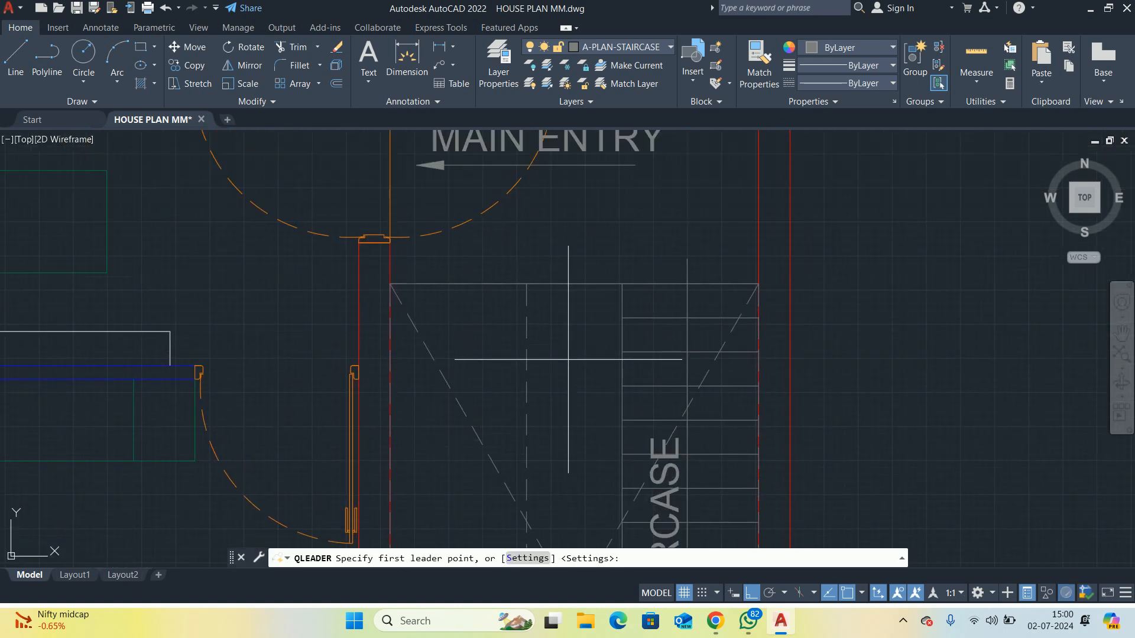
pyautogui.moveTo(569, 409)
pyautogui.mouseDown(button='middle')
pyautogui.moveTo(571, 361)
pyautogui.moveTo(580, 408)
pyautogui.mouseUp(button='middle')
pyautogui.scroll(-5, 581, 370)
pyautogui.press('Escape')
# Copy the MAIN ENTRY label straight down into the upper part of the staircase outline
pyautogui.write('c')
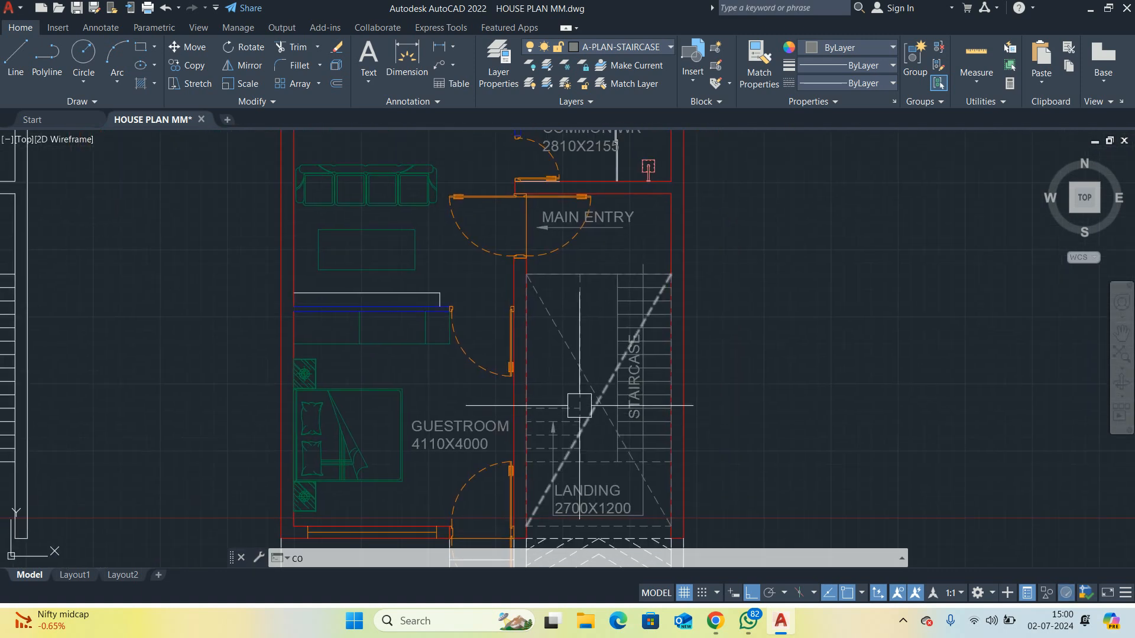
pyautogui.press('Return')
pyautogui.scroll(2, 573, 360)
pyautogui.scroll(-2, 598, 341)
pyautogui.moveTo(605, 321); pyautogui.dragTo(600, 364, button='middle')
pyautogui.scroll(4, 616, 251)
pyautogui.click(616, 243)
pyautogui.press('Return')
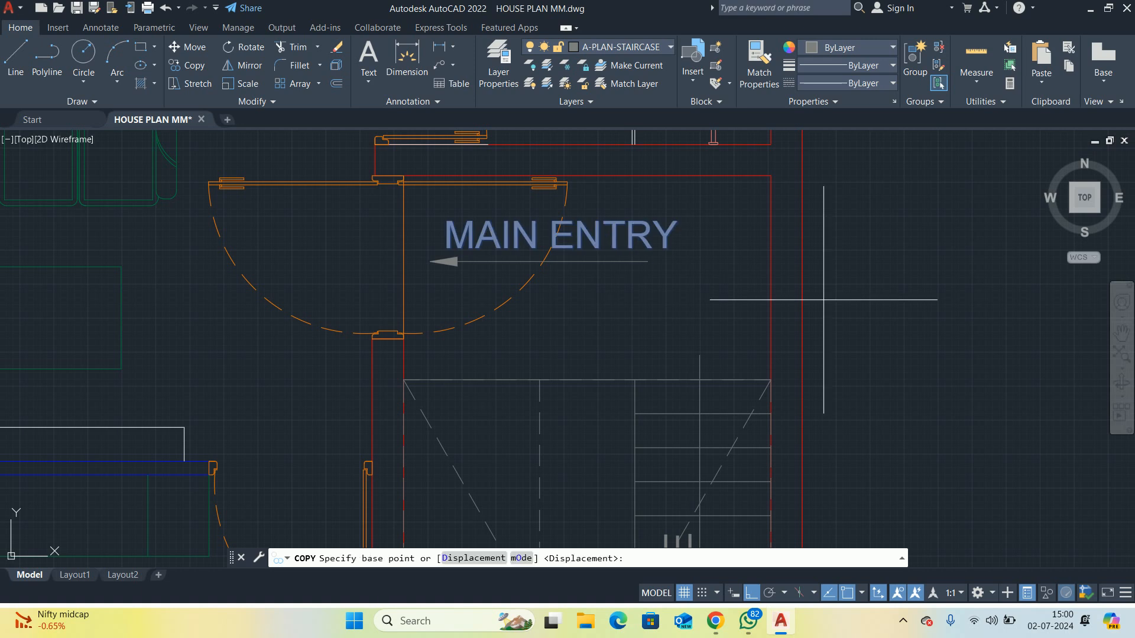
pyautogui.click(884, 276)
pyautogui.moveTo(897, 469); pyautogui.dragTo(895, 335, button='middle')
pyautogui.click(895, 364)
pyautogui.press('Escape')
# Change the copied label's text in the staircase outline to CUTOUT ABOVE
pyautogui.click(544, 318)
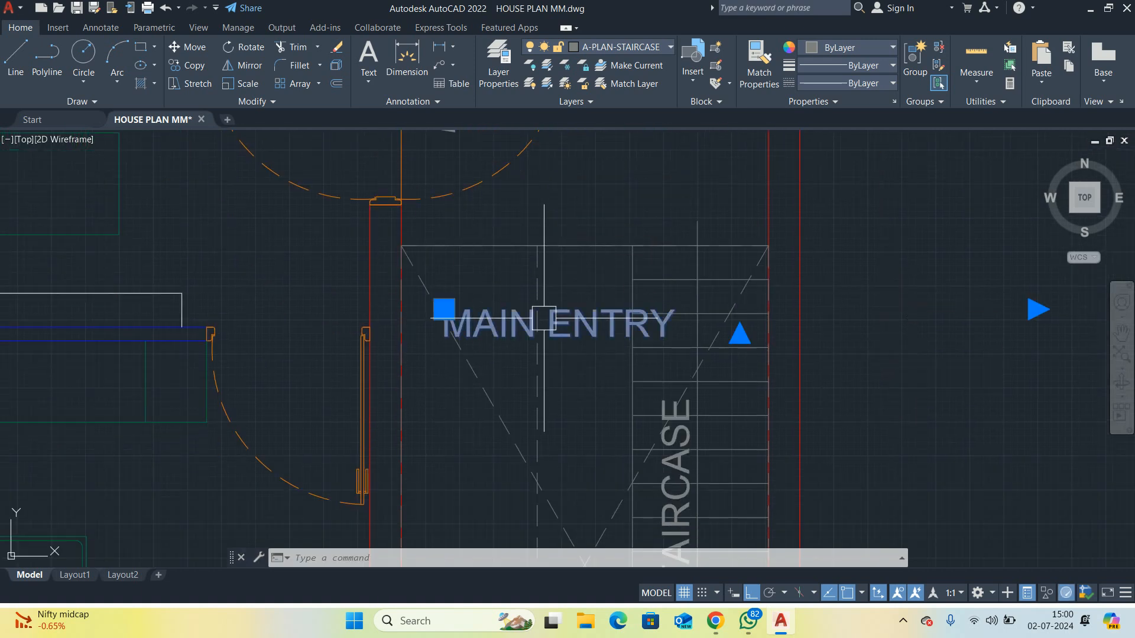
pyautogui.doubleClick(590, 336)
pyautogui.write('CUTOUT ABOVE')
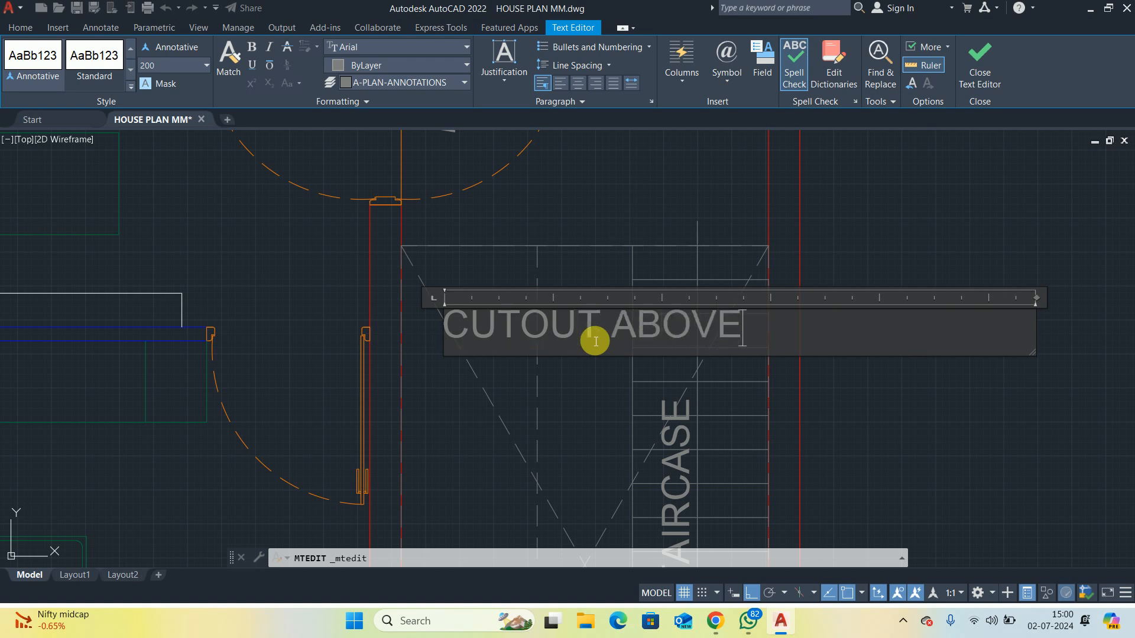
pyautogui.click(640, 220)
pyautogui.press('Escape')
pyautogui.press('Escape')
pyautogui.press('Escape')
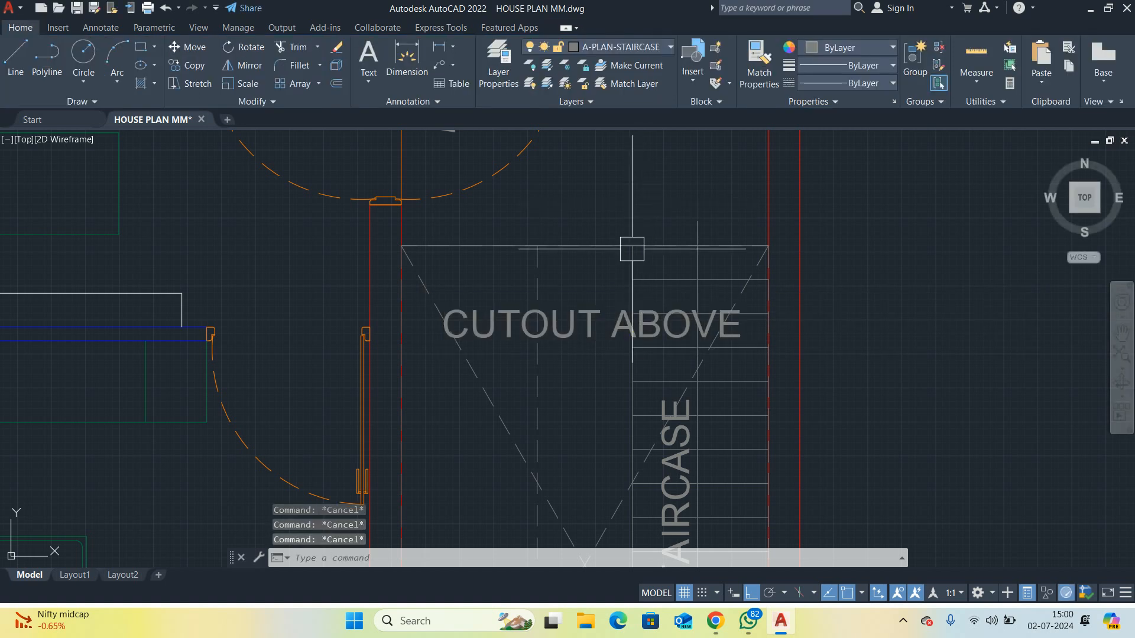
pyautogui.scroll(-5, 595, 314)
pyautogui.write('M')
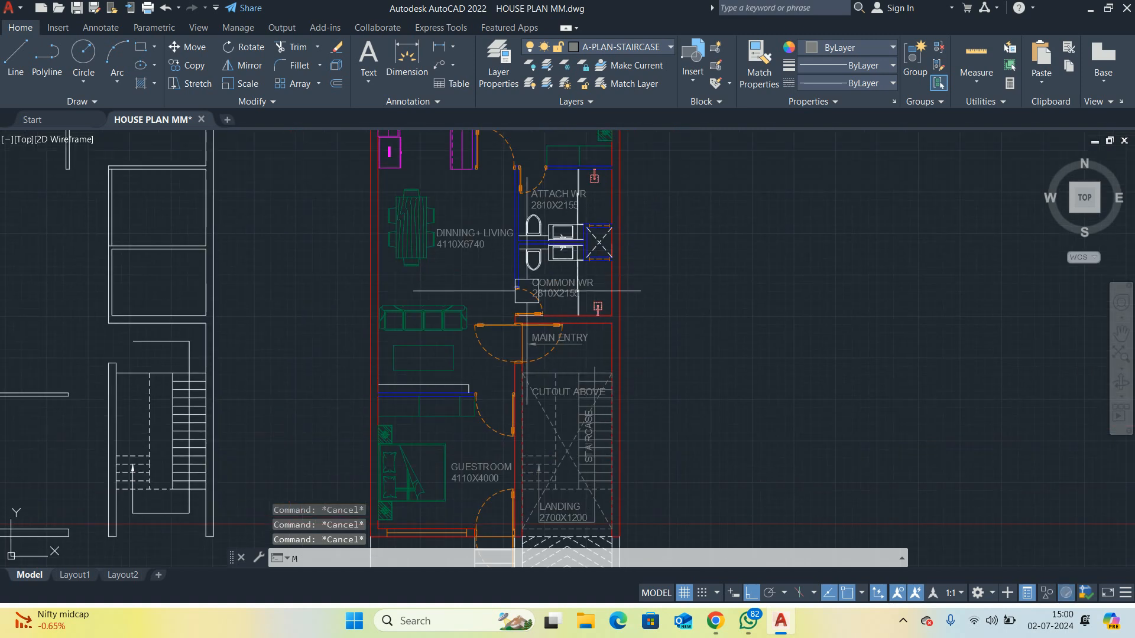
pyautogui.write('A')
pyautogui.press('Return')
pyautogui.scroll(6, 517, 381)
pyautogui.click(606, 453)
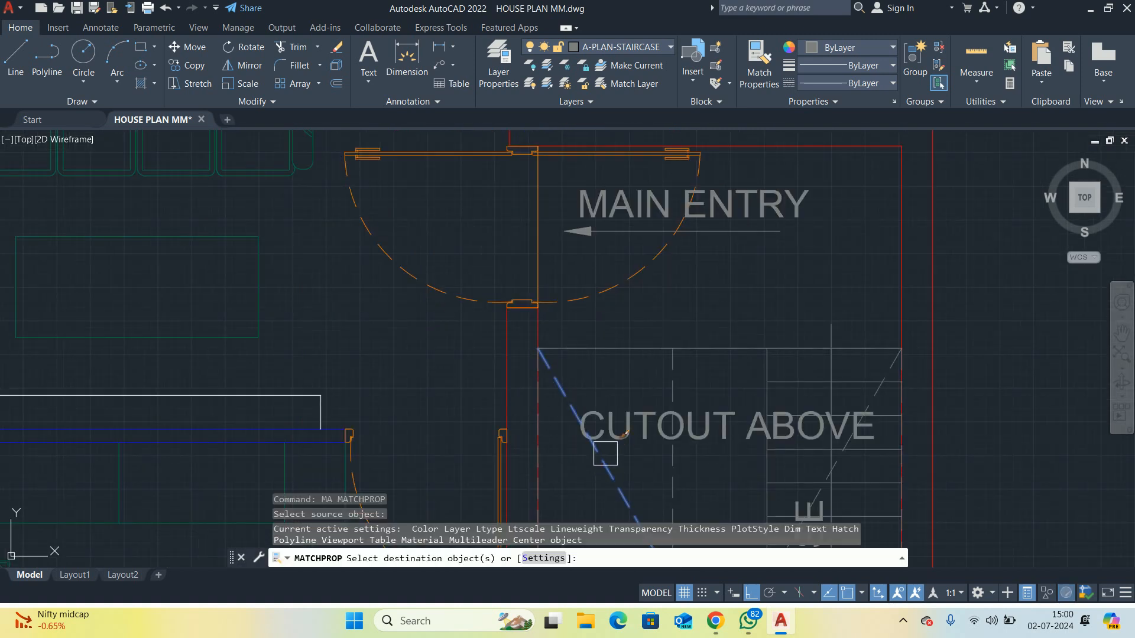
pyautogui.scroll(-5, 606, 453)
pyautogui.press('Escape')
pyautogui.scroll(-1, 634, 239)
# Create a new layer named A-PLAN-SLAB CUTOUT with color 251
pyautogui.write('LA')
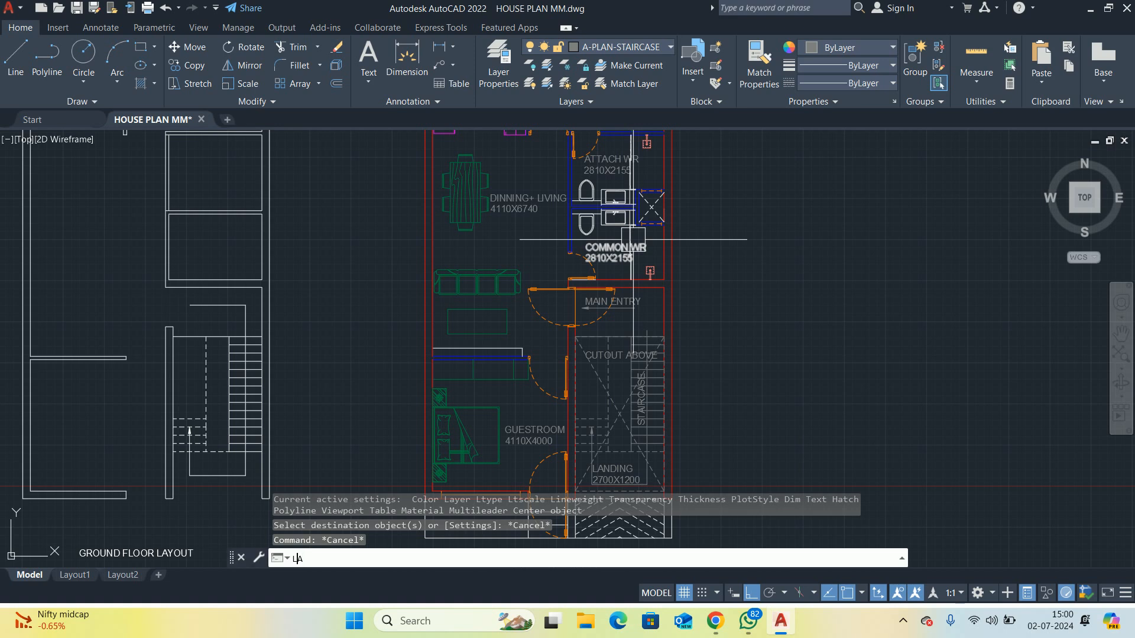
pyautogui.press('Return')
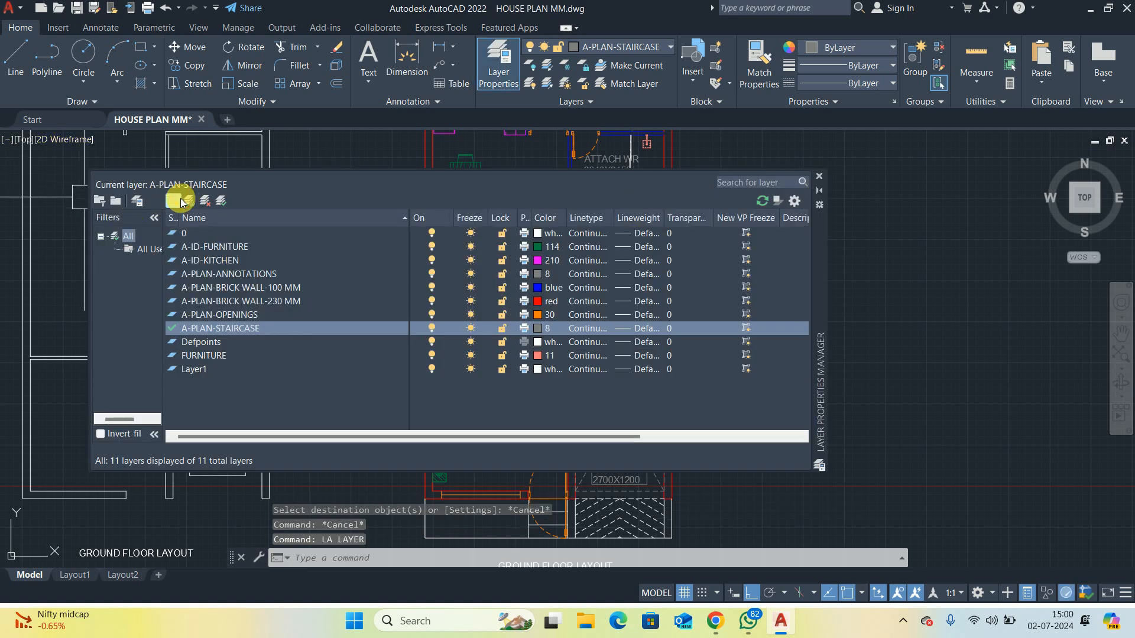
pyautogui.click(175, 201)
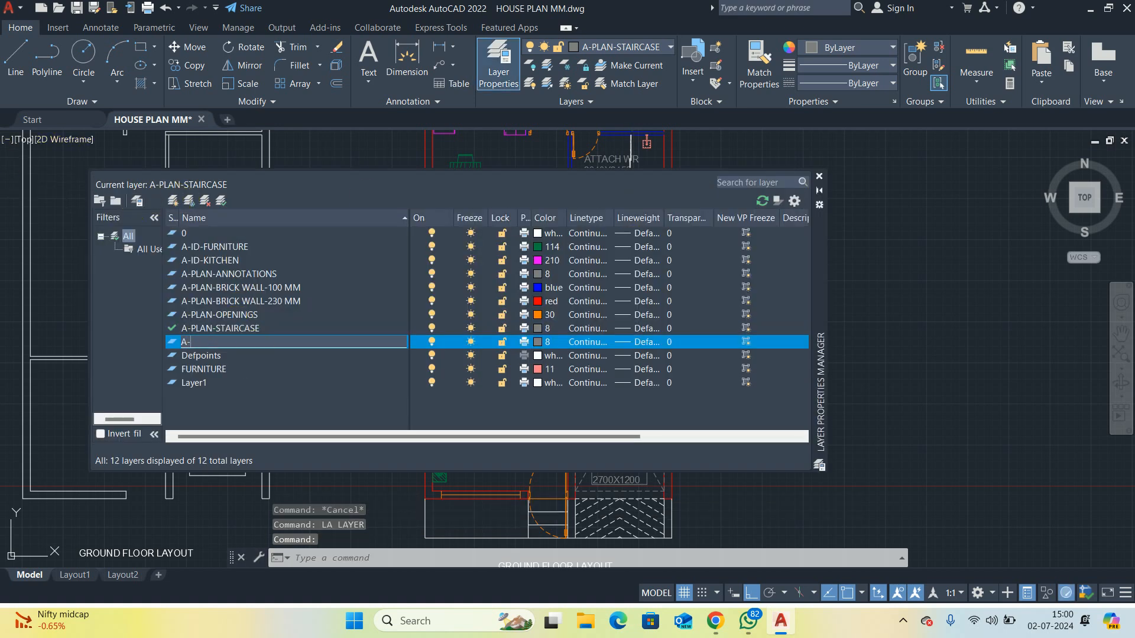
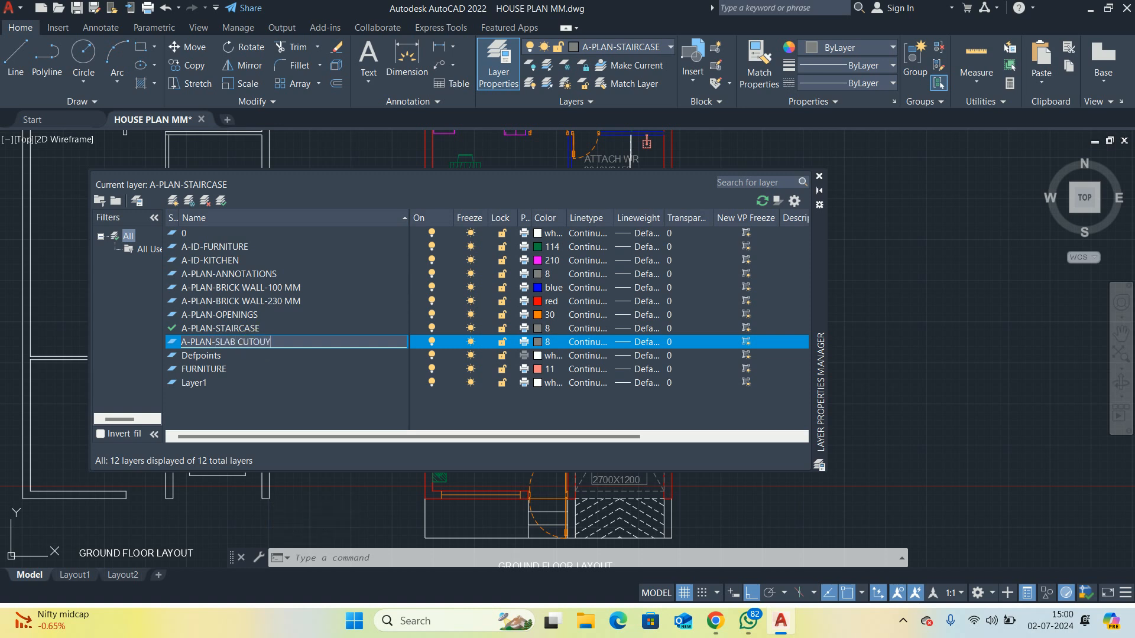
pyautogui.click(541, 343)
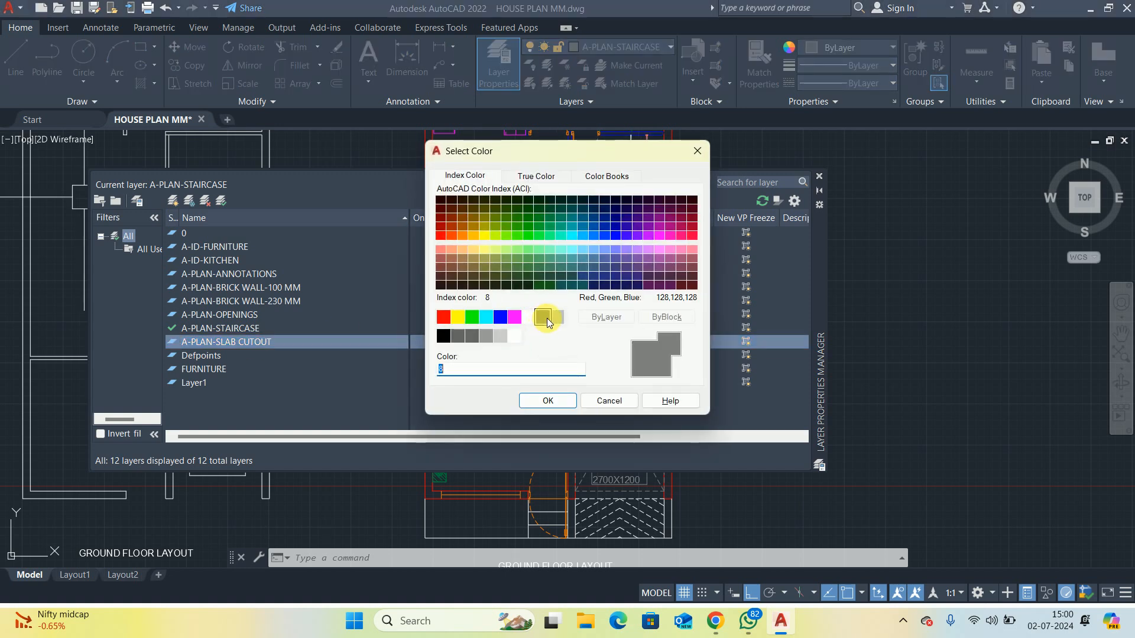
pyautogui.click(458, 337)
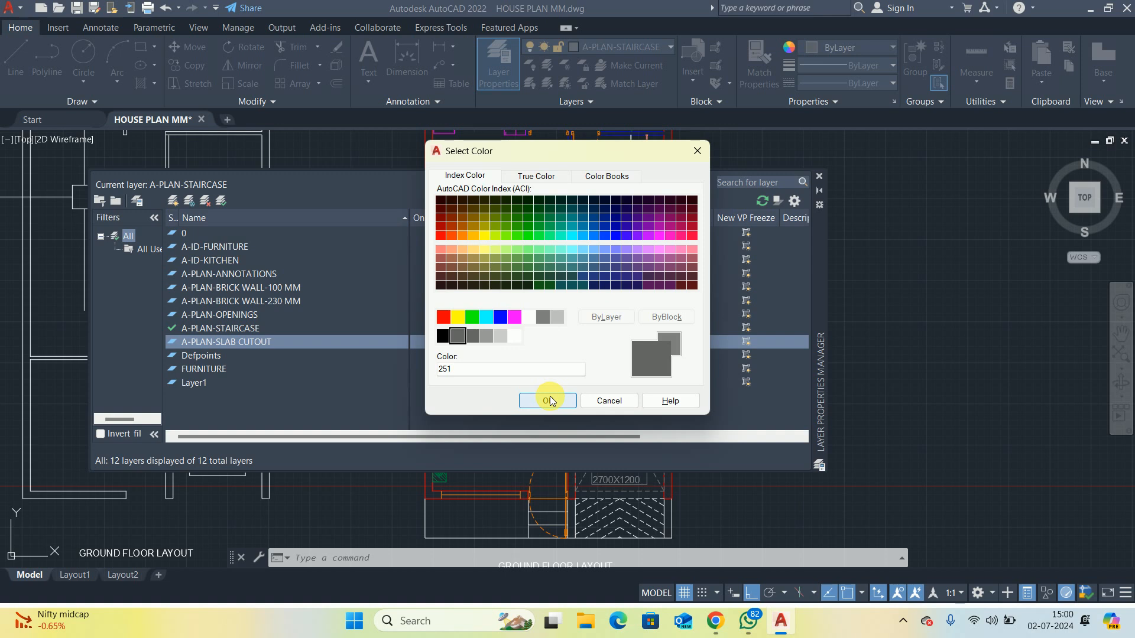
pyautogui.click(549, 400)
pyautogui.click(819, 176)
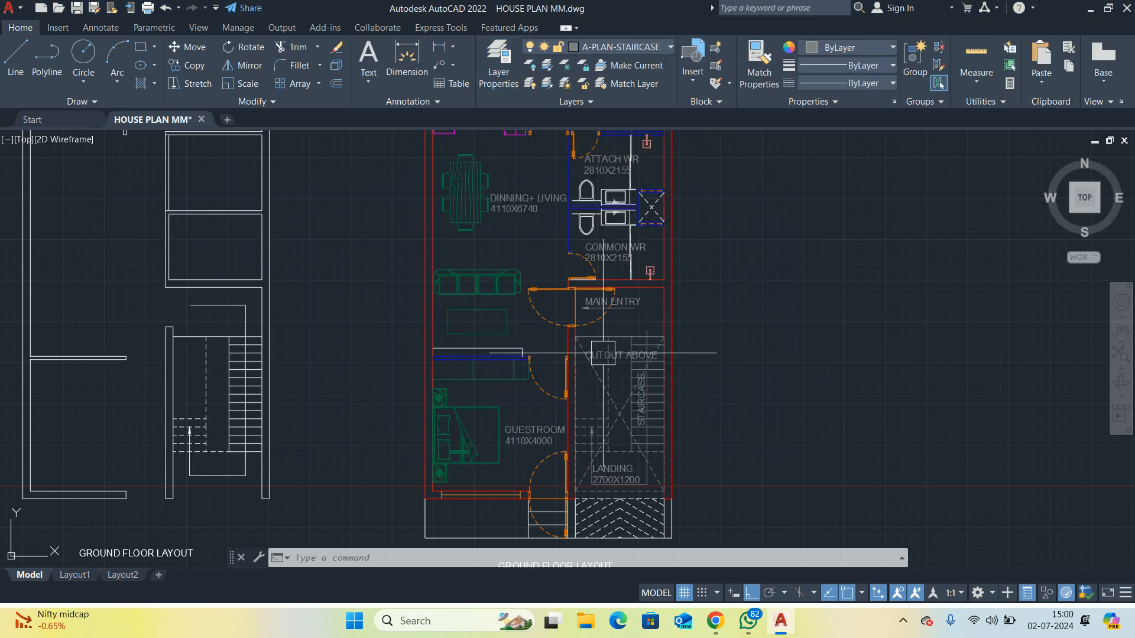
# Assign the staircase's dashed rectangle and both crossing diagonals to the A-PLAN-SLAB CUTOUT layer
pyautogui.scroll(5, 604, 381)
pyautogui.click(604, 381)
pyautogui.click(660, 428)
pyautogui.click(658, 271)
pyautogui.scroll(-1, 632, 305)
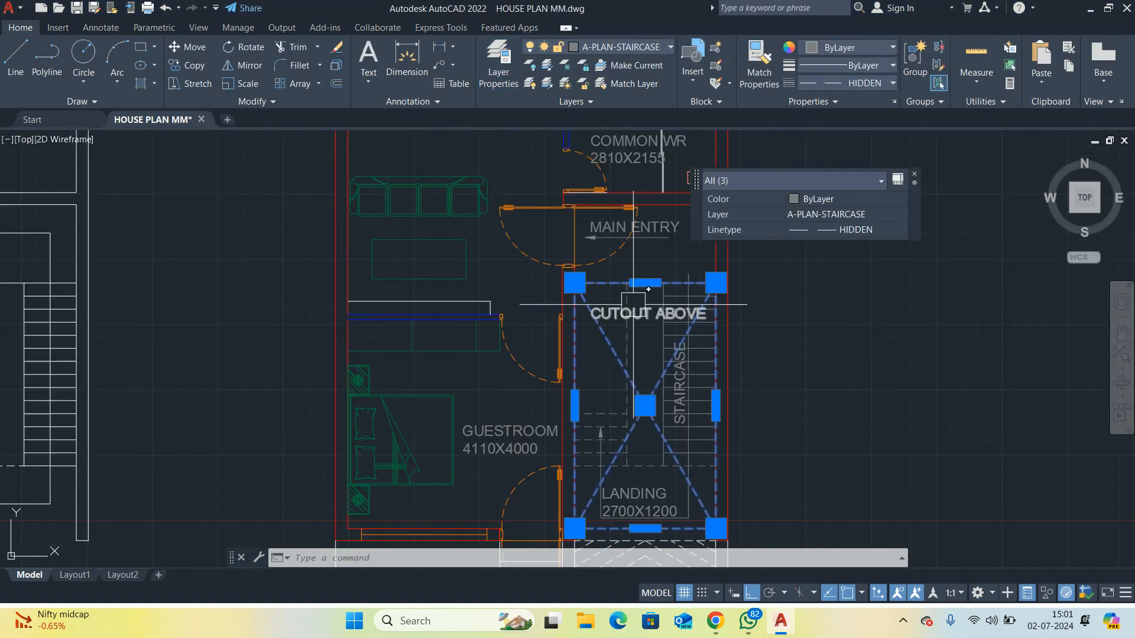
pyautogui.click(847, 216)
pyautogui.click(855, 268)
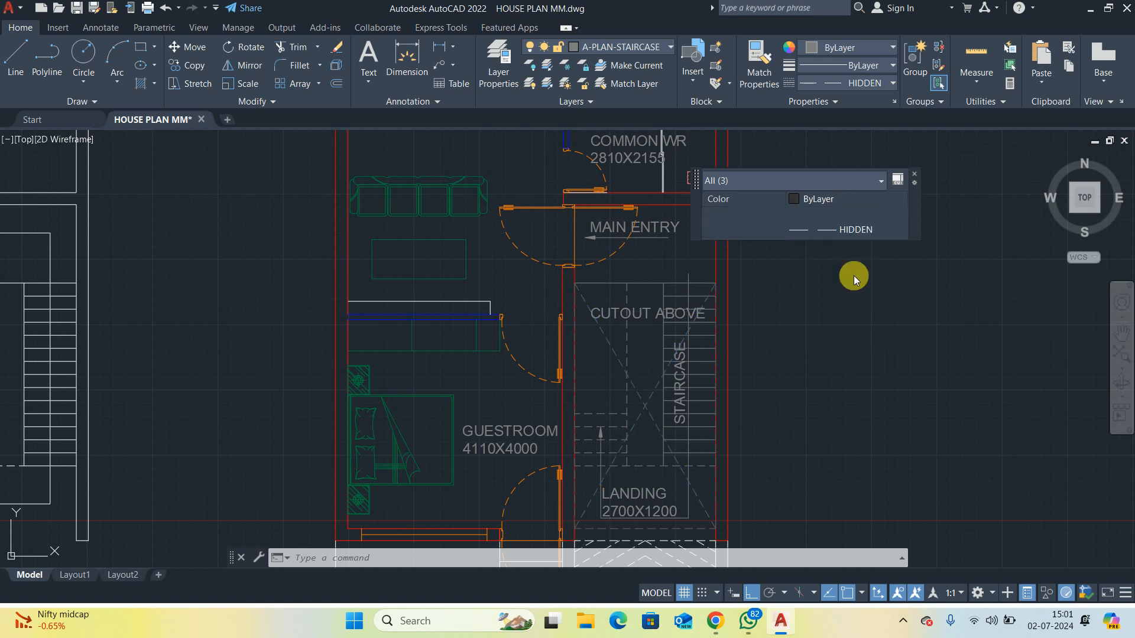
pyautogui.press('Escape')
# Match the staircase cutout diagonal's properties to both crossing diagonals of the shaft between the two washrooms
pyautogui.scroll(1, 629, 355)
pyautogui.moveTo(630, 355); pyautogui.dragTo(548, 400, button='middle')
pyautogui.scroll(-1, 540, 401)
pyautogui.write('ma')
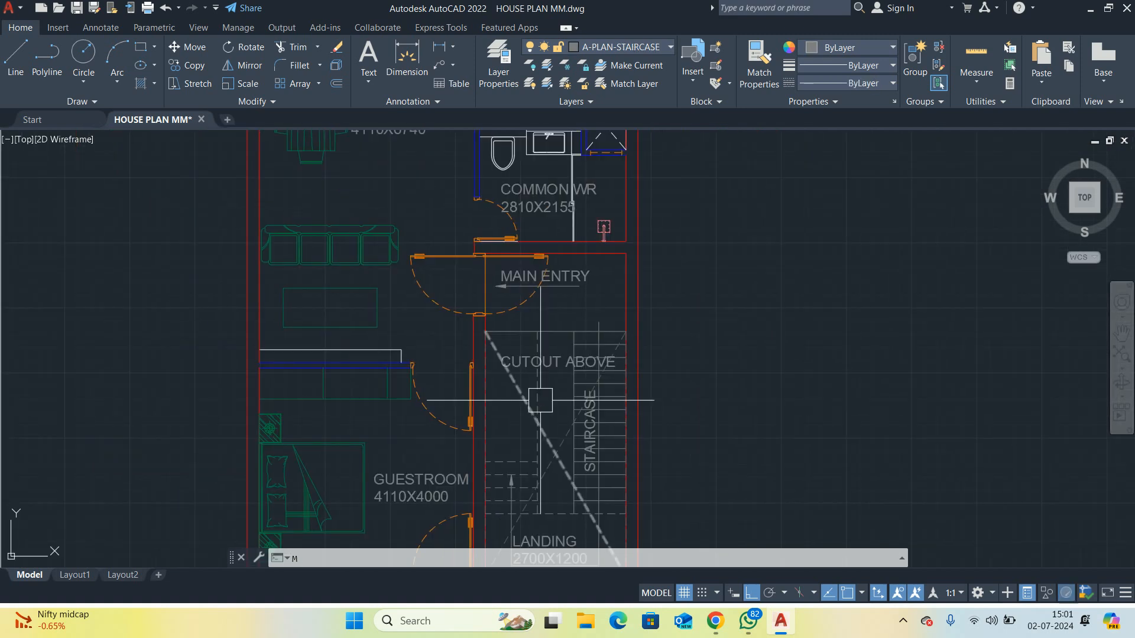
pyautogui.press('space')
pyautogui.scroll(1, 538, 413)
pyautogui.click(535, 416)
pyautogui.scroll(-2, 541, 355)
pyautogui.moveTo(566, 211); pyautogui.dragTo(569, 333, button='middle')
pyautogui.scroll(3, 569, 332)
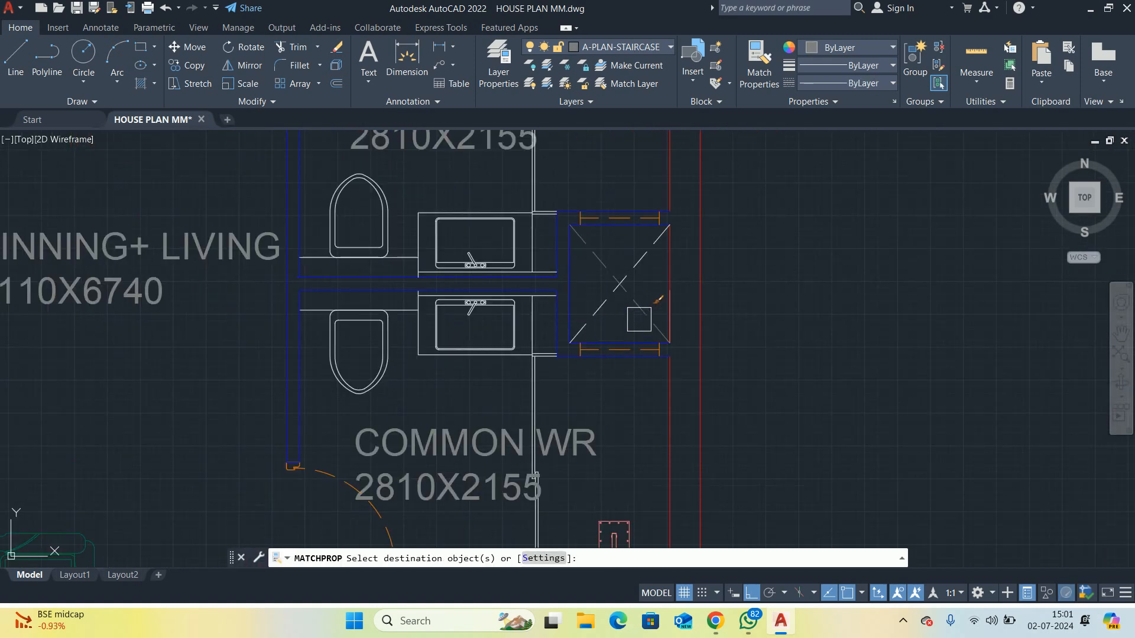
pyautogui.click(651, 291)
pyautogui.click(611, 259)
pyautogui.scroll(-2, 599, 273)
pyautogui.scroll(3, 623, 279)
pyautogui.press('Escape')
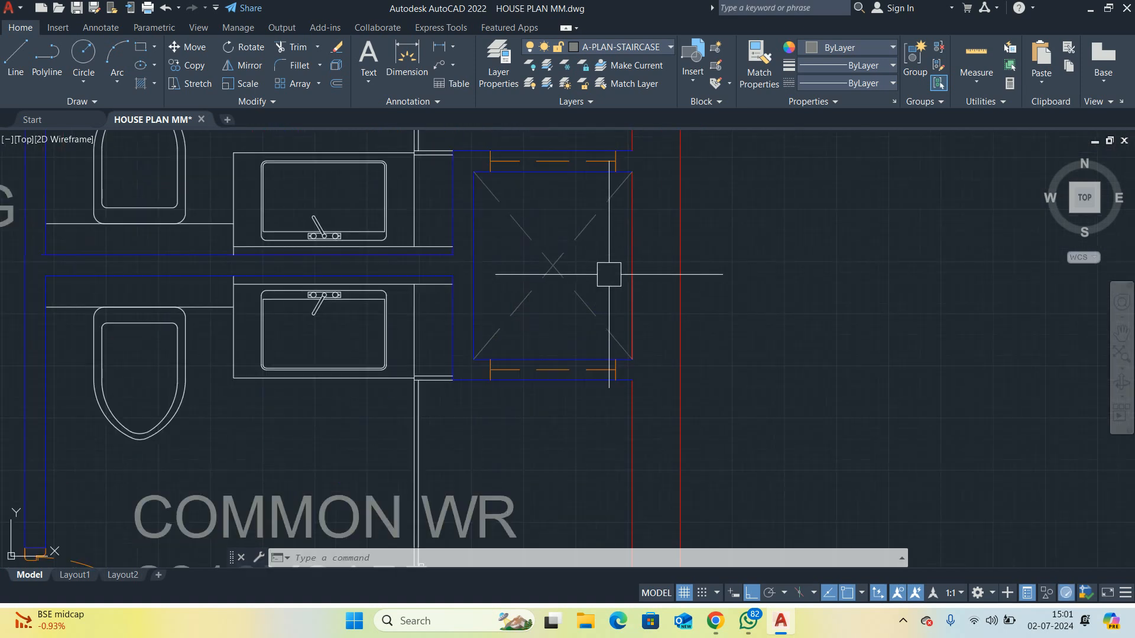
pyautogui.click(607, 267)
pyautogui.click(725, 403)
pyautogui.press('Escape')
pyautogui.scroll(2, 650, 309)
pyautogui.click(598, 241)
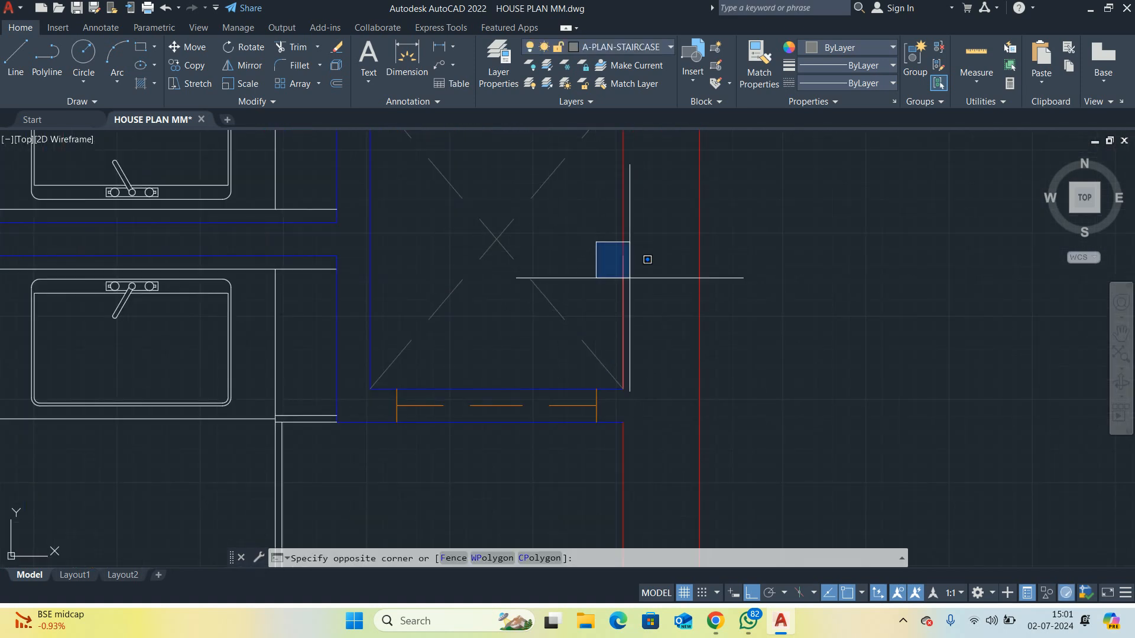
pyautogui.click(740, 393)
pyautogui.press('Escape')
# Draw a rectangle around the washroom shaft between the opposite ends of its diagonal
pyautogui.scroll(-4, 514, 370)
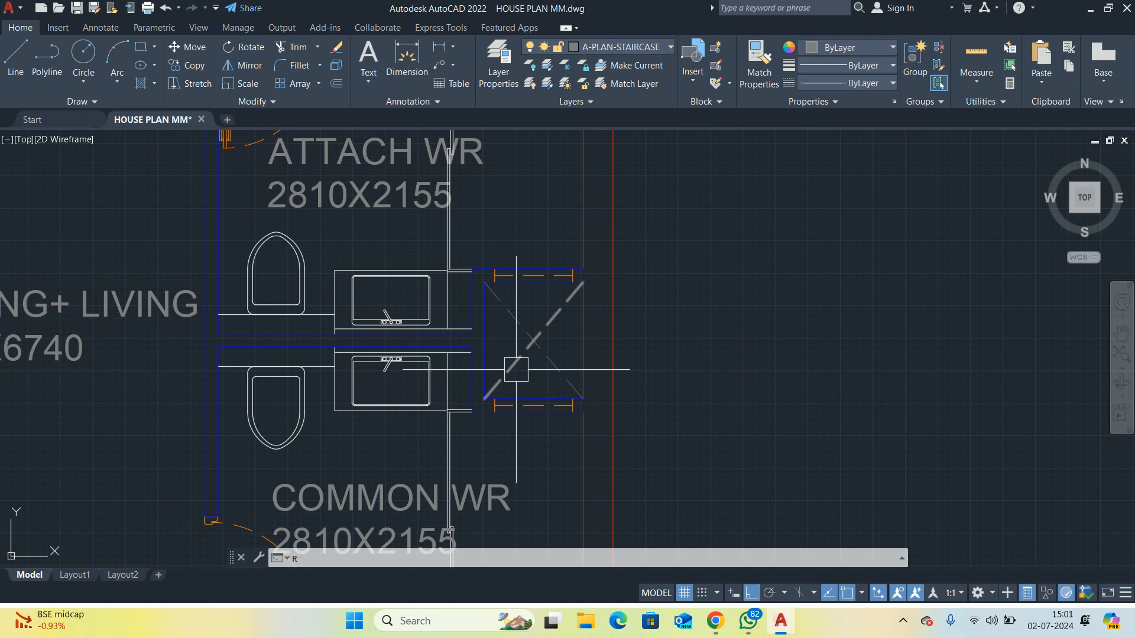
pyautogui.write('rec')
pyautogui.press('Return')
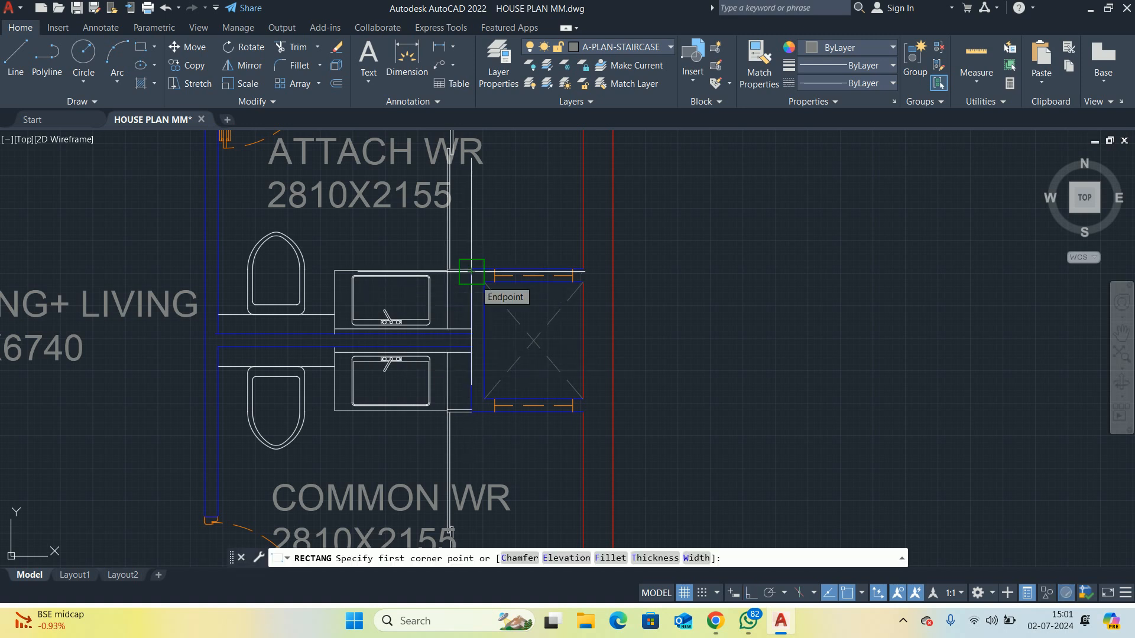
pyautogui.click(484, 282)
pyautogui.scroll(4, 549, 376)
pyautogui.click(636, 435)
pyautogui.press('space')
pyautogui.press('Escape')
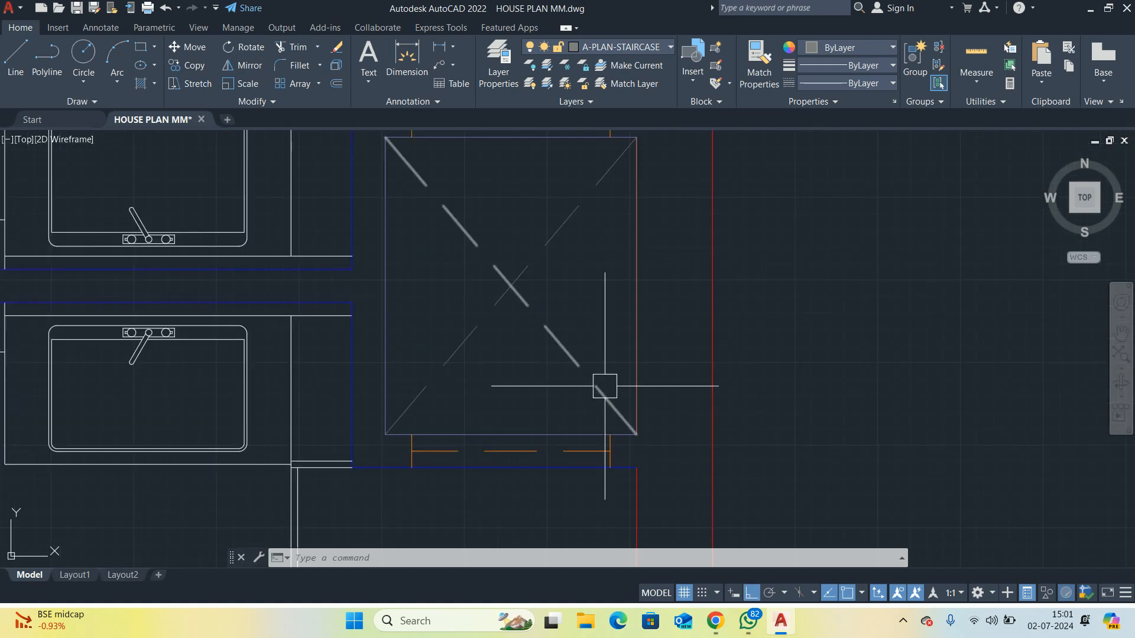
# Match the shaft diagonal's properties to the rectangle around the washroom shaft
pyautogui.write('ma')
pyautogui.press('space')
pyautogui.click(592, 385)
pyautogui.click(633, 321)
pyautogui.press('Escape')
pyautogui.scroll(-2, 609, 320)
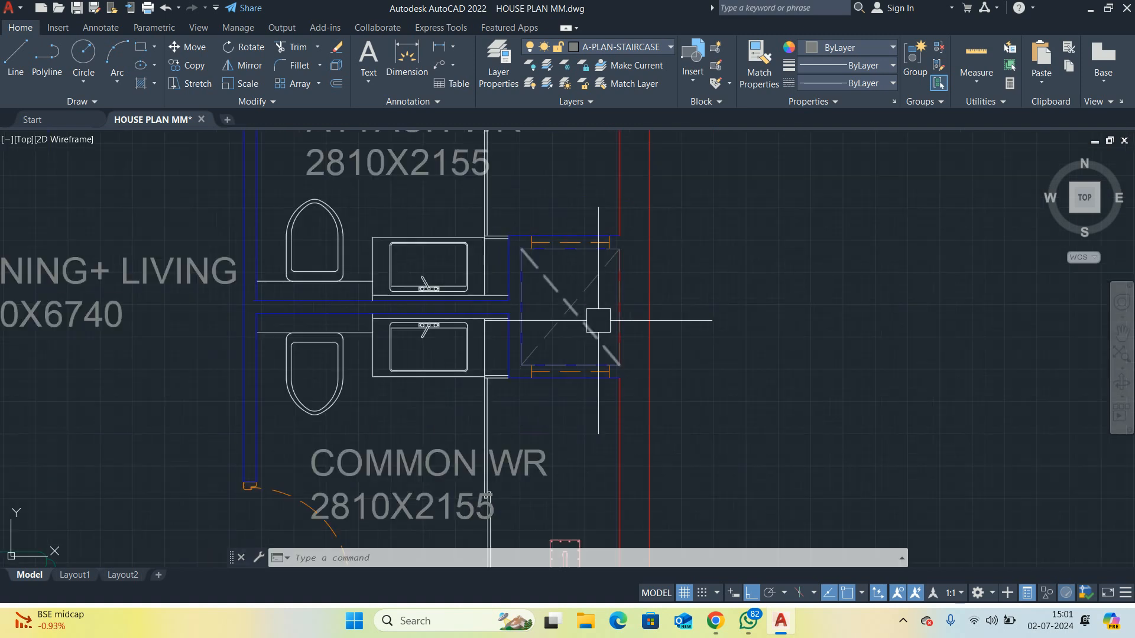
pyautogui.scroll(2, 554, 305)
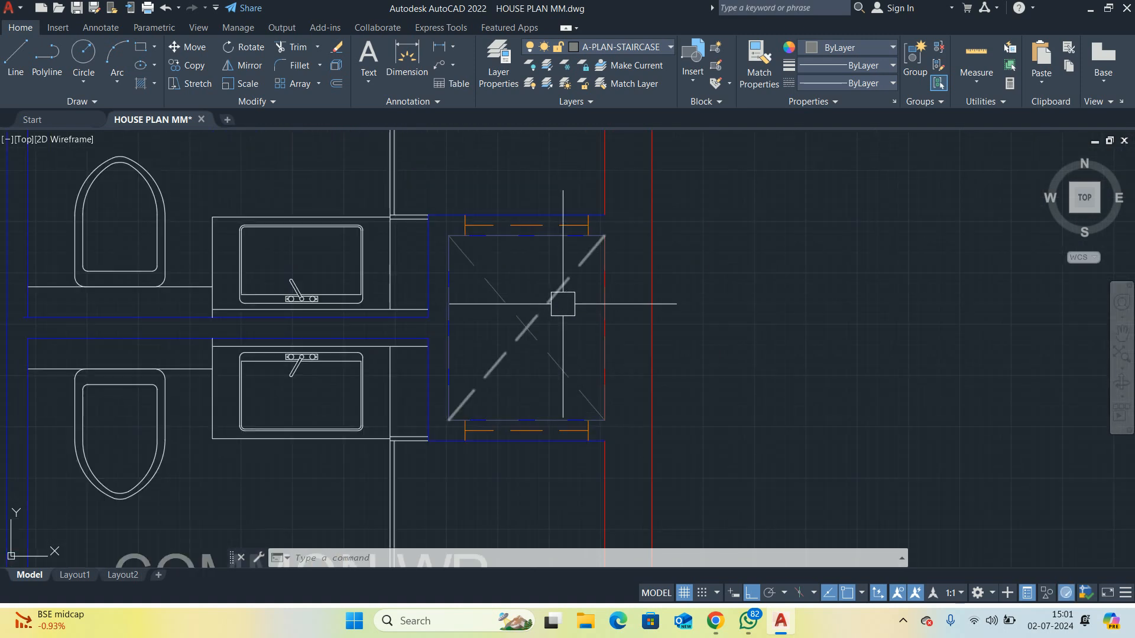
pyautogui.scroll(-5, 561, 316)
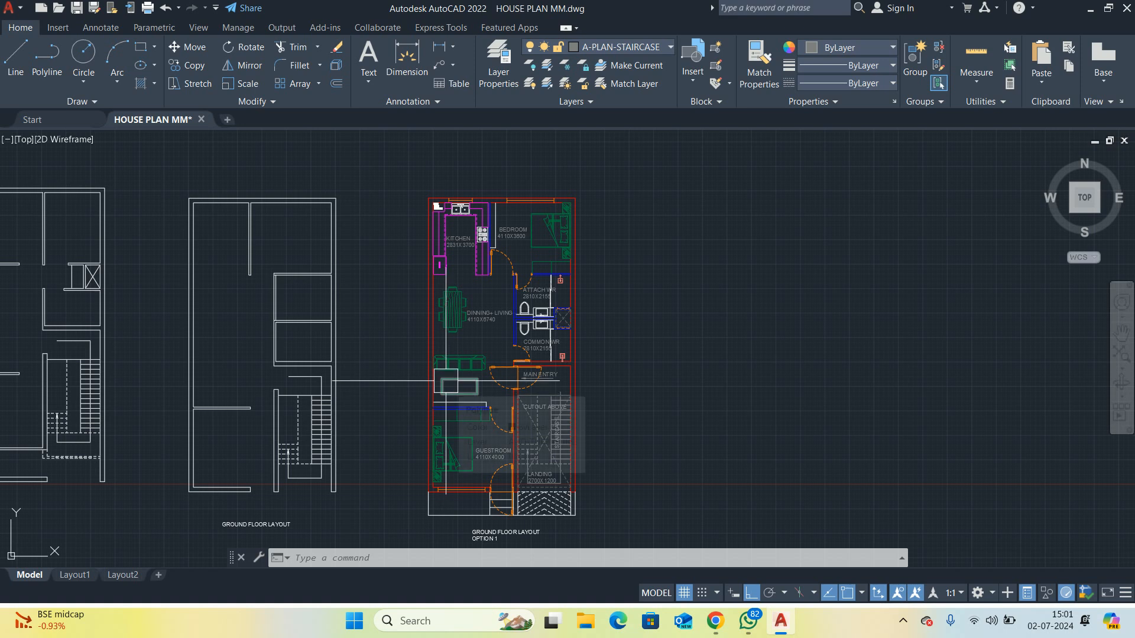
pyautogui.scroll(4, 482, 458)
pyautogui.press('Escape')
pyautogui.press('Escape')
pyautogui.press('Escape')
# Copy the LANDING label straight down onto the ramp's chevron pattern
pyautogui.moveTo(495, 450)
pyautogui.mouseDown(button='middle')
pyautogui.moveTo(516, 407)
pyautogui.moveTo(507, 364)
pyautogui.moveTo(443, 398)
pyautogui.mouseUp(button='middle')
pyautogui.scroll(-1, 531, 408)
pyautogui.write('C')
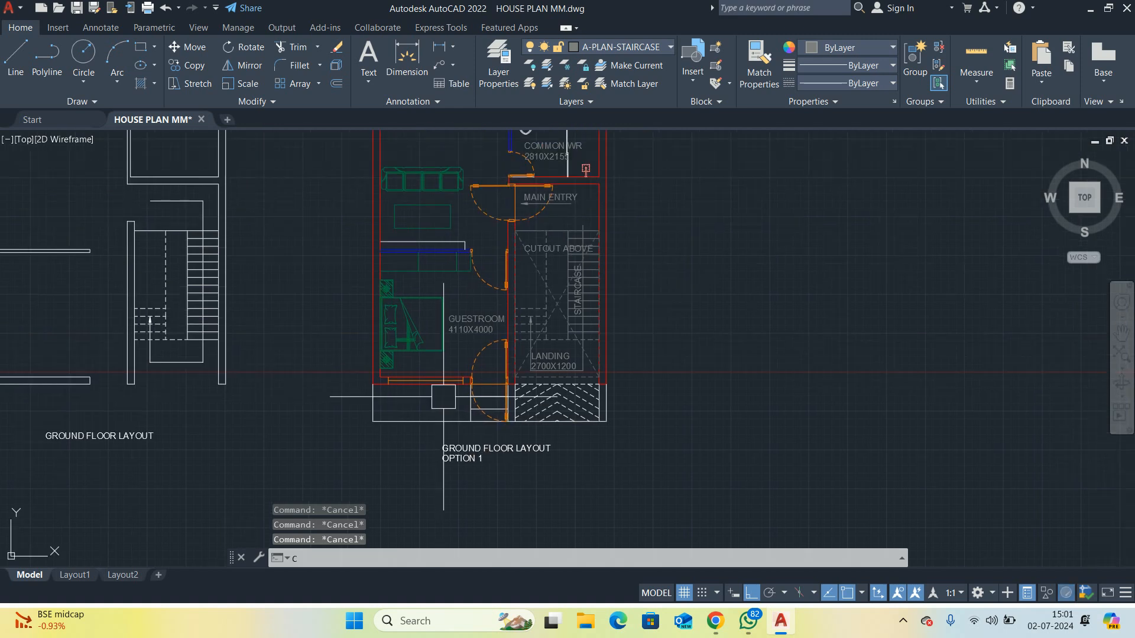
pyautogui.write('O')
pyautogui.press('space')
pyautogui.scroll(2, 455, 385)
pyautogui.click(600, 344)
pyautogui.press('space')
pyautogui.click(802, 332)
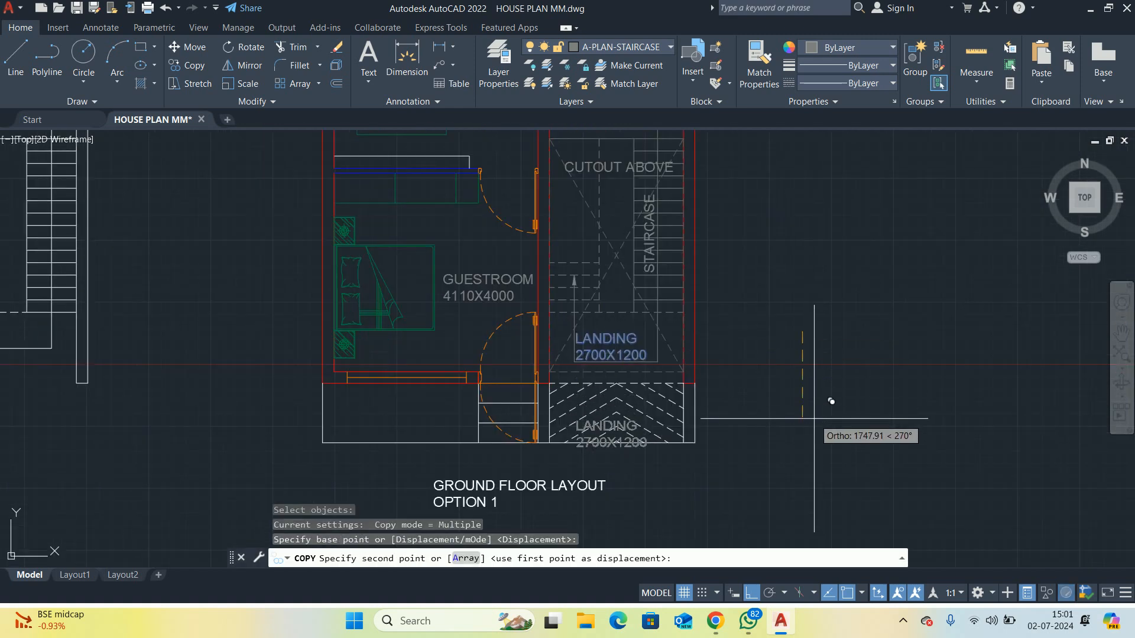
pyautogui.click(810, 406)
pyautogui.press('Escape')
# Replace the copied label's text on the ramp with RAMP
pyautogui.doubleClick(601, 423)
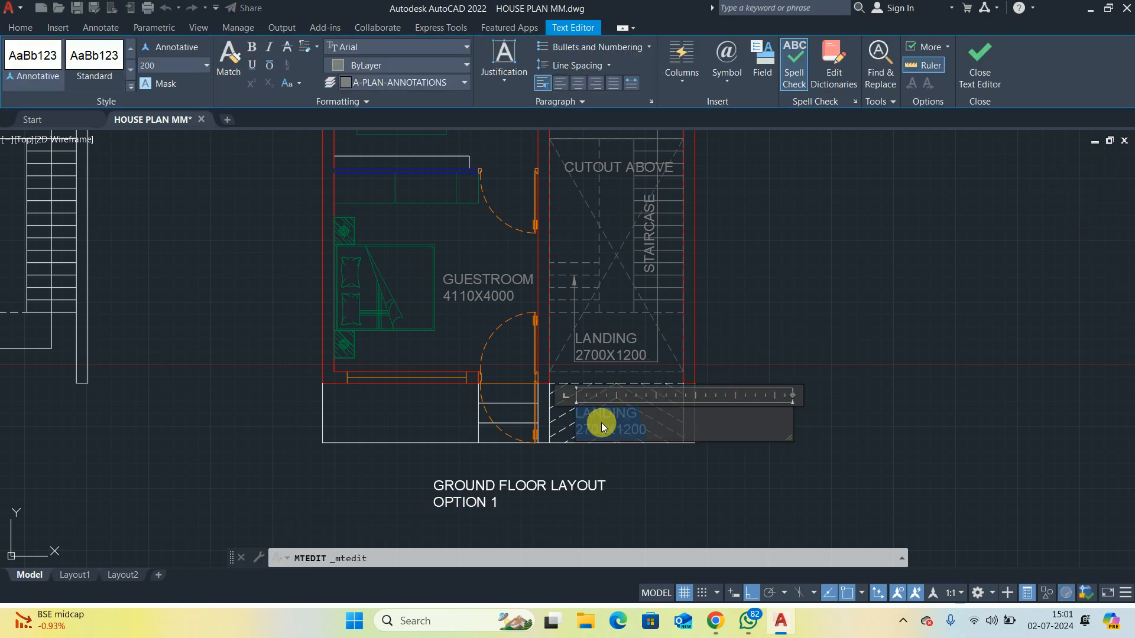
pyautogui.write('RAMP')
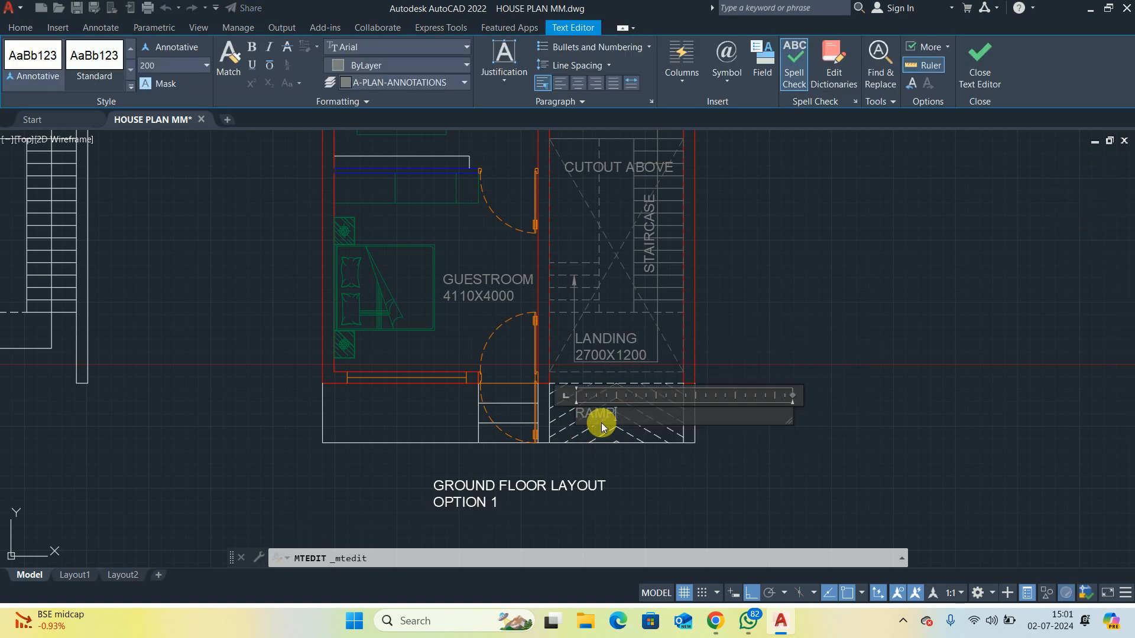
pyautogui.click(646, 463)
pyautogui.scroll(2, 630, 435)
pyautogui.press('Escape')
# Move the RAMP label about 433 mm horizontally to the right to centre it on the chevrons
pyautogui.write('M')
pyautogui.press('space')
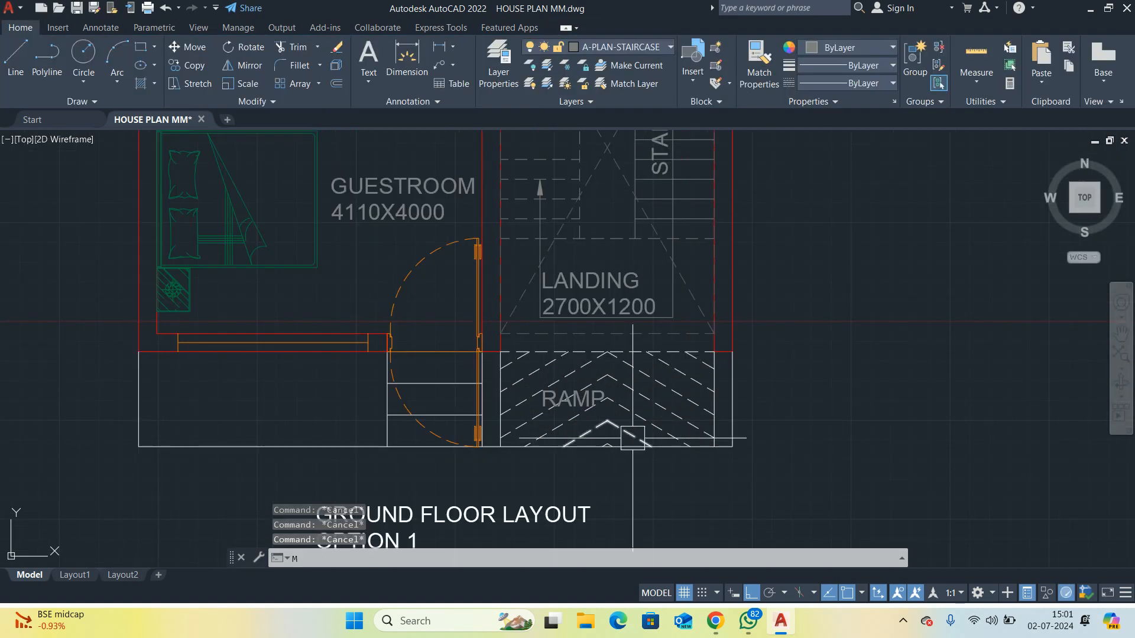
pyautogui.click(607, 417)
pyautogui.press('space')
pyautogui.click(691, 537)
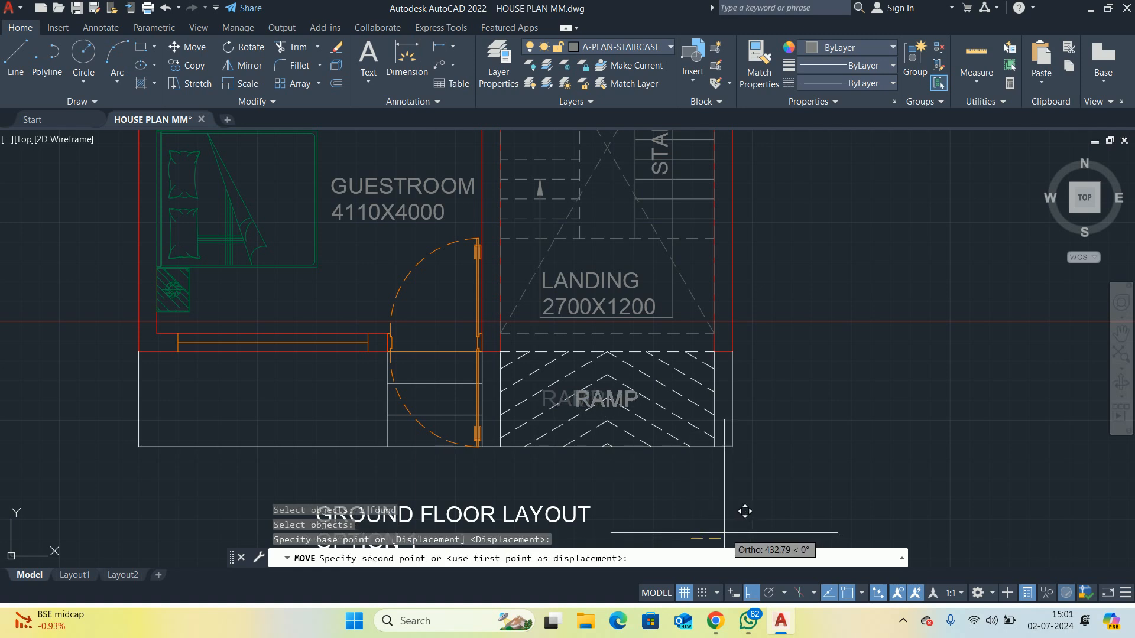
pyautogui.click(724, 532)
pyautogui.press('Escape')
pyautogui.press('Escape')
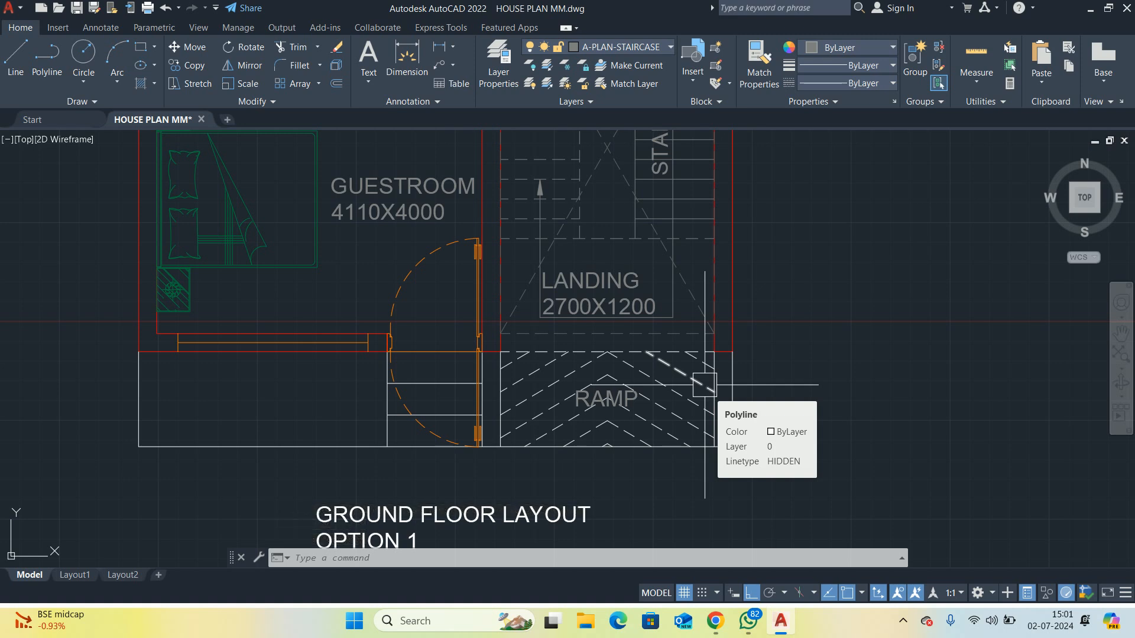
# Open the Paint app with a blank canvas
pyautogui.press('super')
pyautogui.write('PAI')
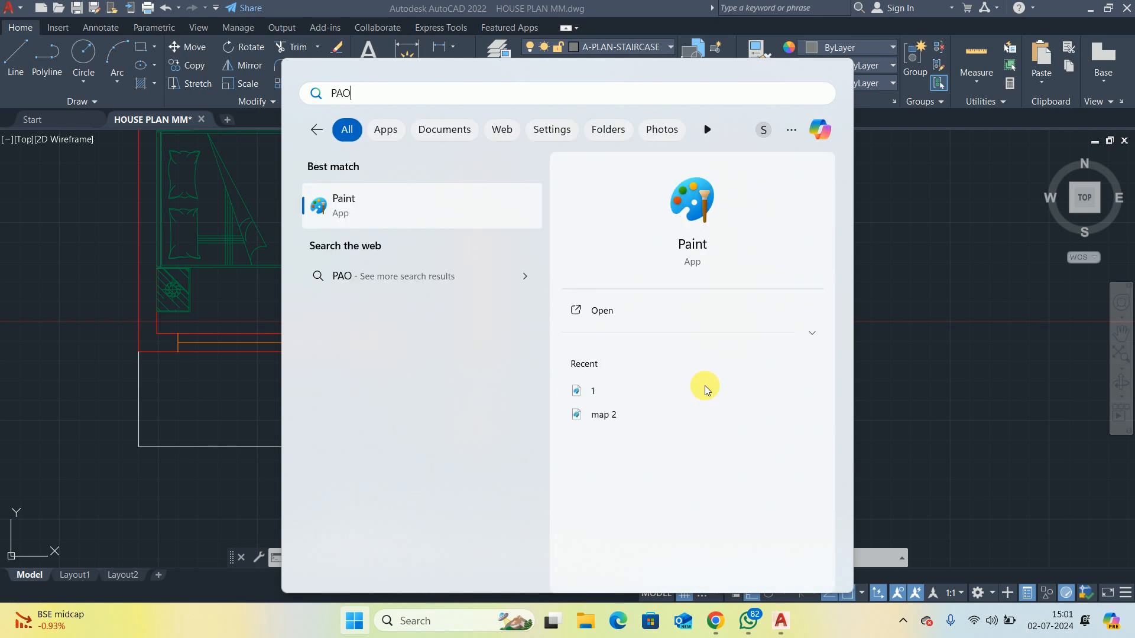
pyautogui.press('Return')
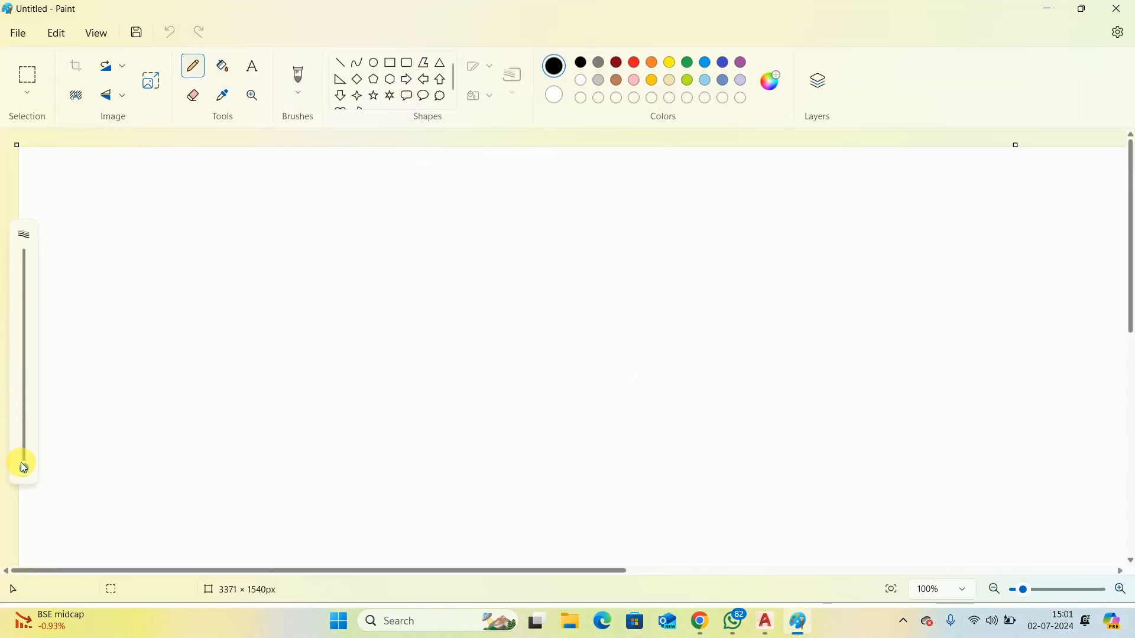
# Increase the pencil thickness and handwrite the fraction 450 over 1200 on the blank canvas
pyautogui.moveTo(20, 462); pyautogui.dragTo(23, 449)
pyautogui.click(1046, 11)
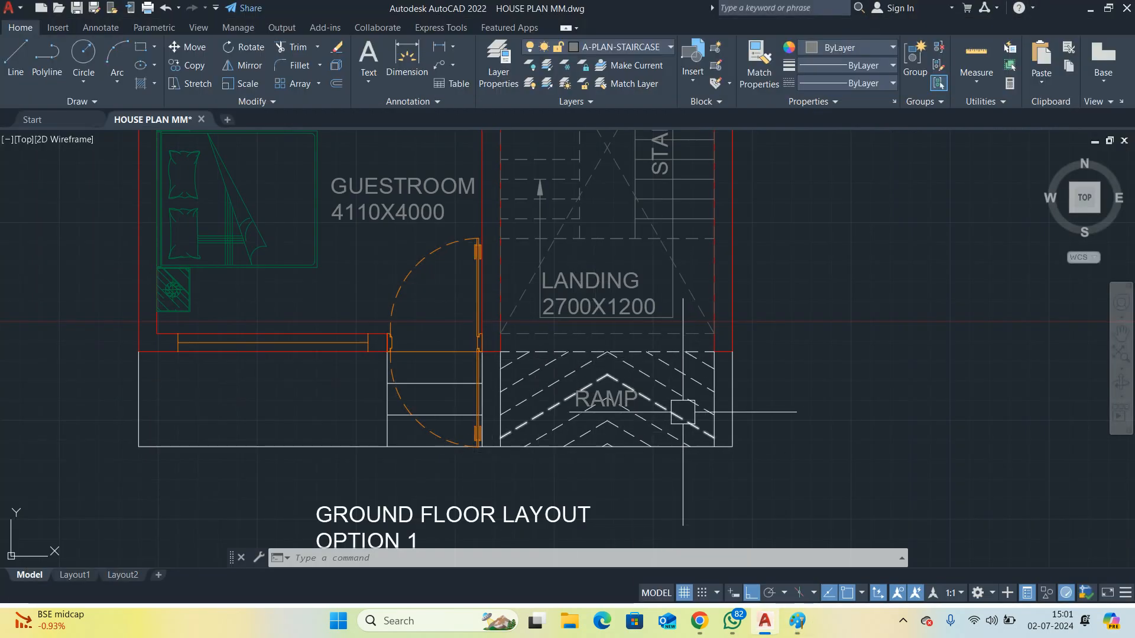
pyautogui.click(798, 621)
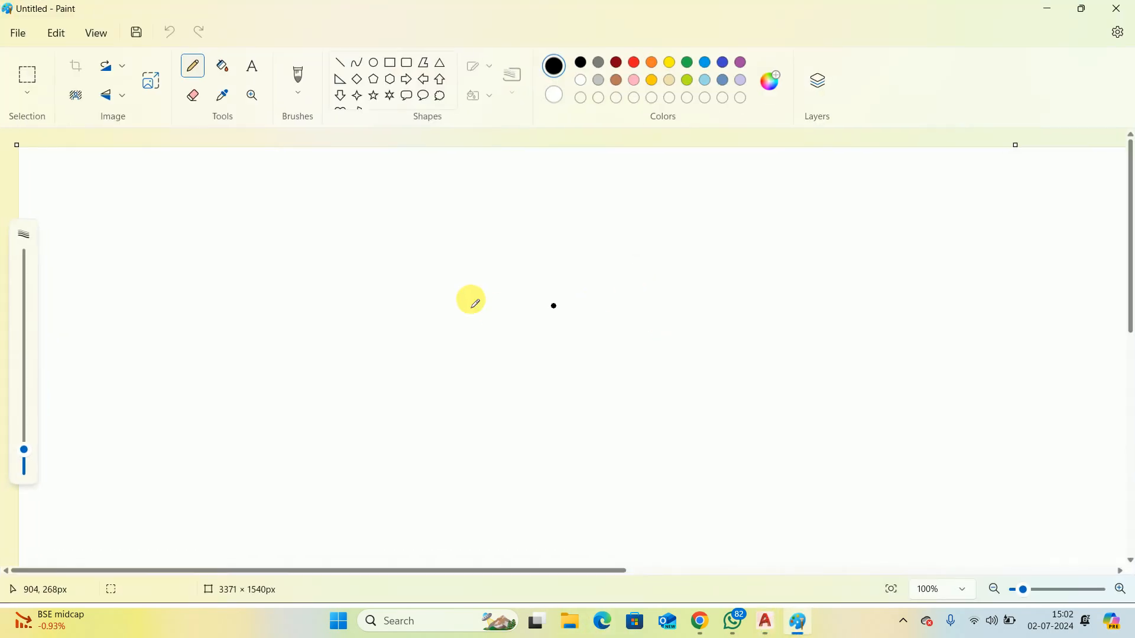
pyautogui.moveTo(460, 248); pyautogui.dragTo(464, 269)
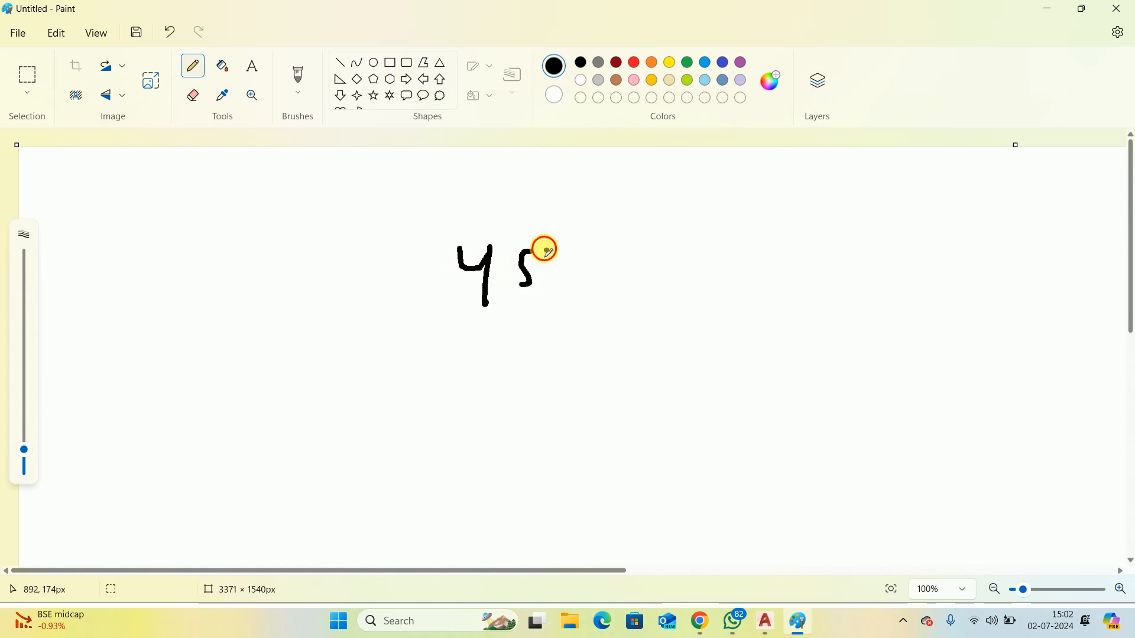
pyautogui.moveTo(381, 349); pyautogui.dragTo(711, 307)
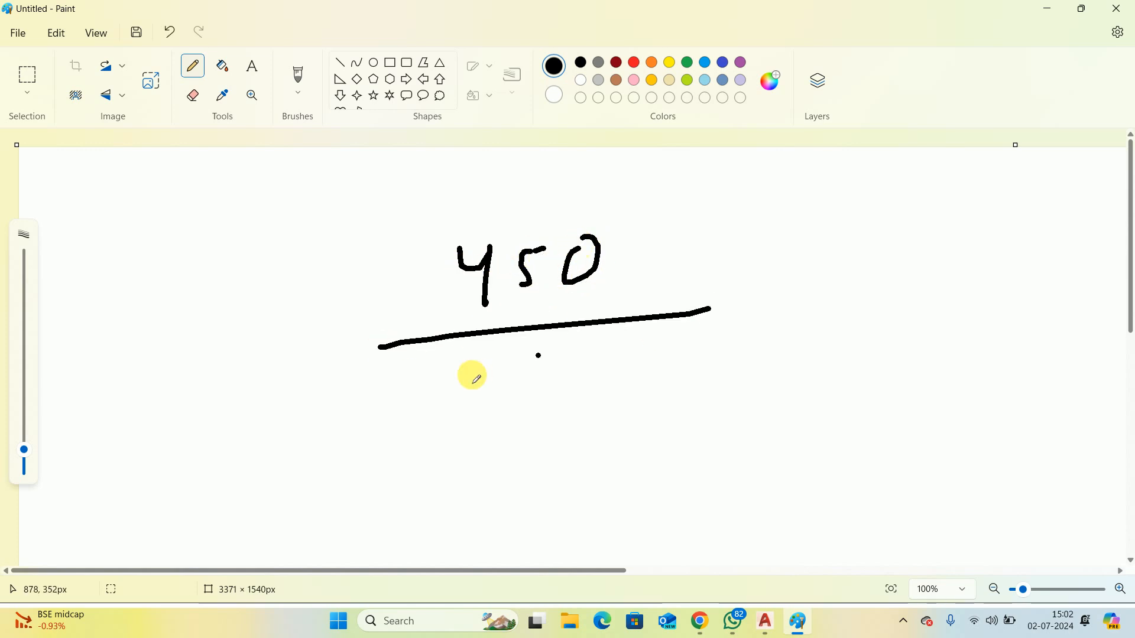
pyautogui.moveTo(463, 356)
pyautogui.mouseDown()
pyautogui.moveTo(468, 414)
pyautogui.moveTo(494, 368)
pyautogui.moveTo(589, 356)
pyautogui.mouseUp()
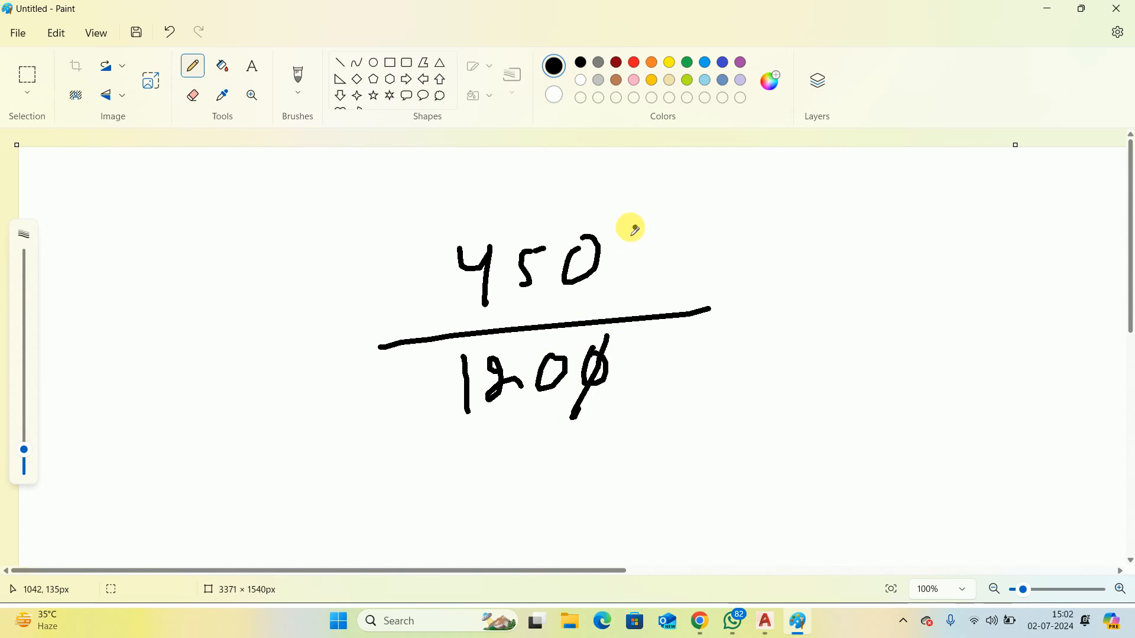
# Reduce the handwritten fraction to 15 over 40 and to 3 over 8, striking out each replaced number
pyautogui.moveTo(566, 248); pyautogui.dragTo(453, 290)
pyautogui.click(452, 242)
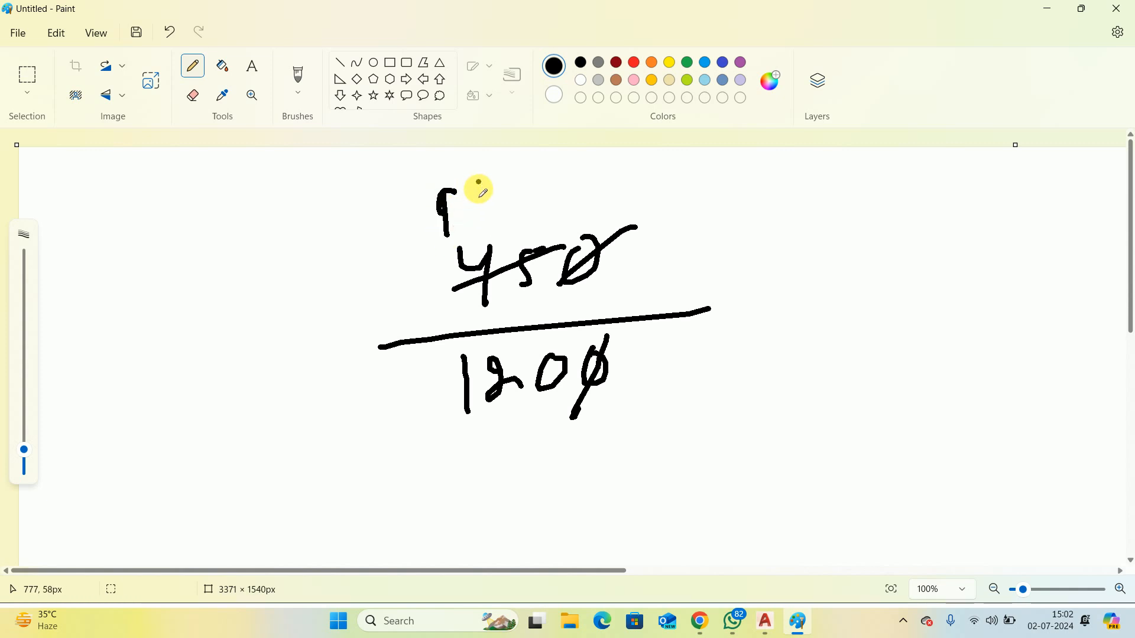
pyautogui.moveTo(442, 387); pyautogui.dragTo(600, 367)
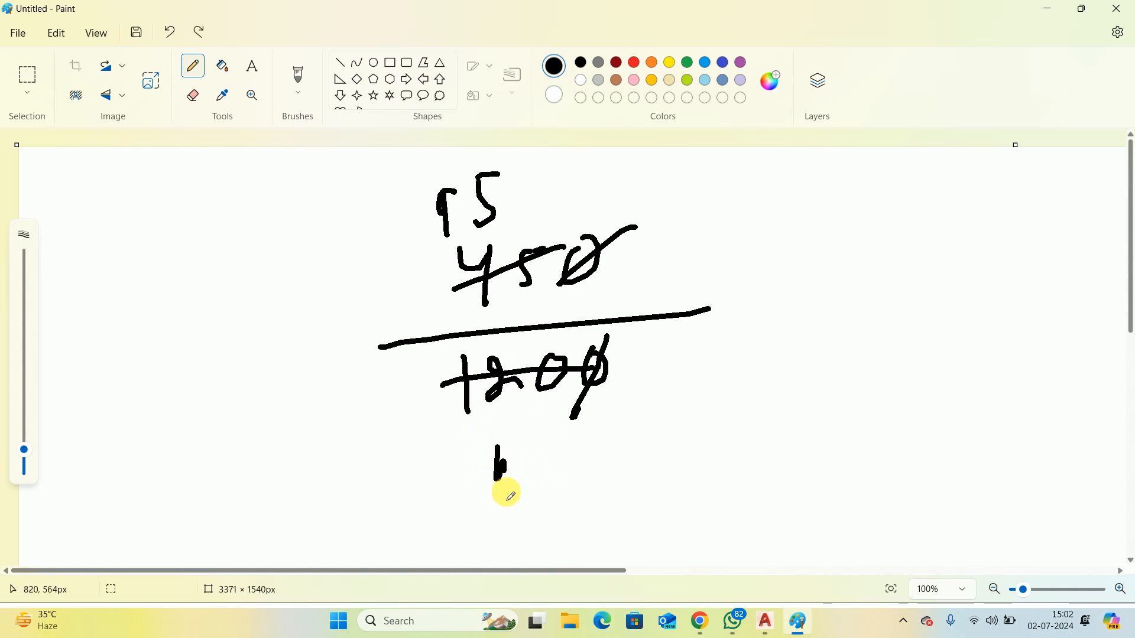
pyautogui.moveTo(507, 493); pyautogui.dragTo(514, 467)
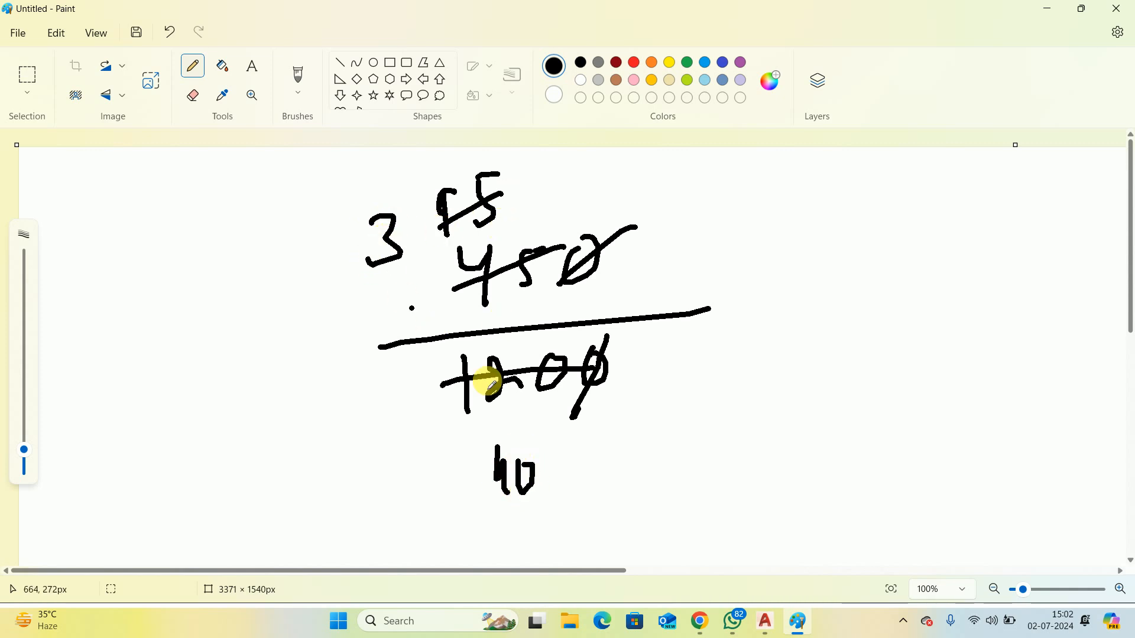
pyautogui.moveTo(422, 464); pyautogui.dragTo(416, 491)
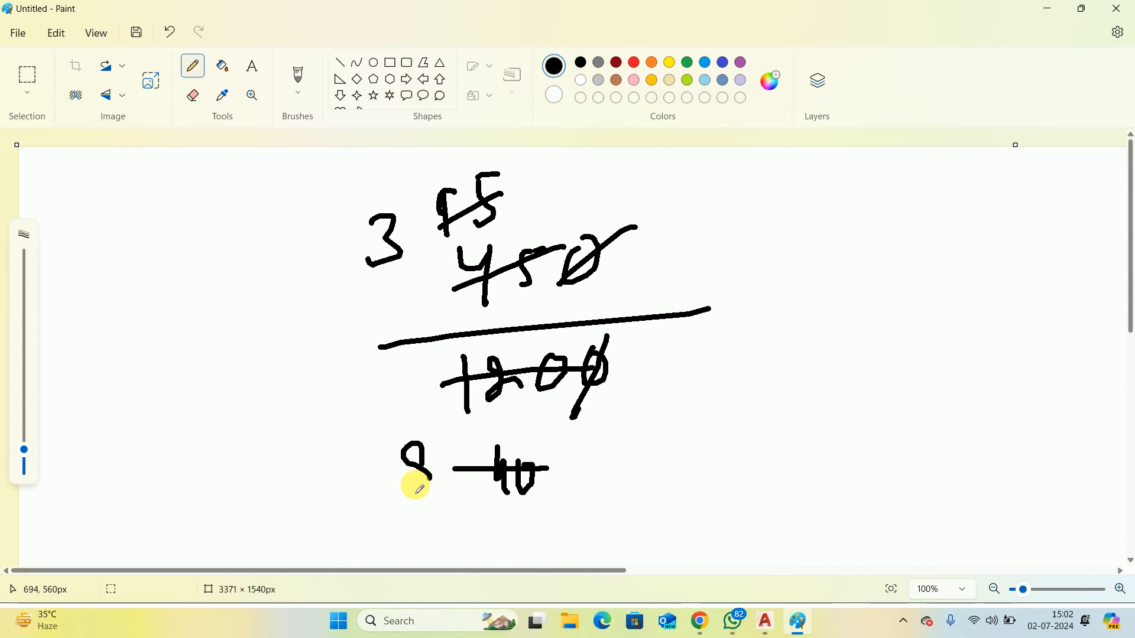
pyautogui.moveTo(747, 318); pyautogui.dragTo(759, 290)
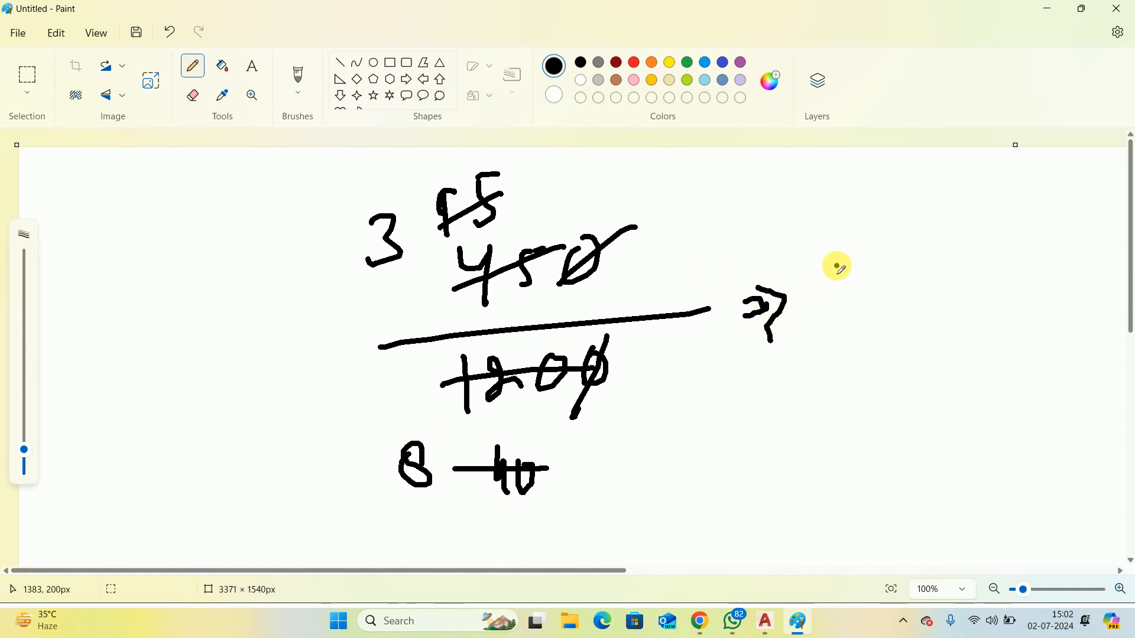
pyautogui.moveTo(406, 225); pyautogui.dragTo(379, 257)
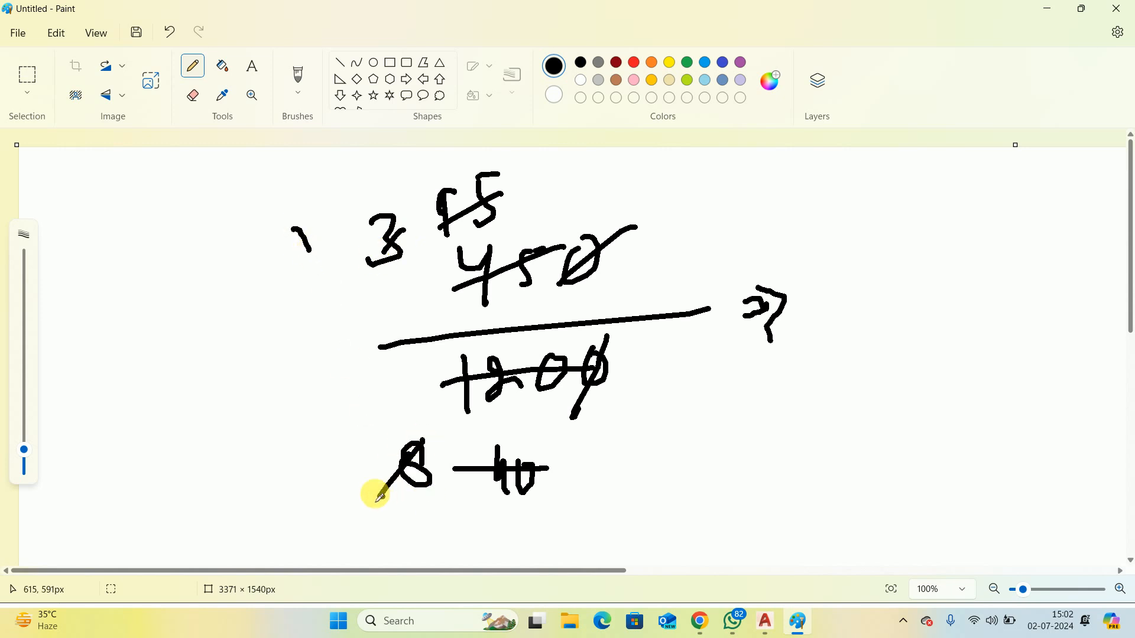
# Switch back to AutoCAD and add the slope 1:3 as a second line under the RAMP label's text
pyautogui.click(1053, 16)
pyautogui.doubleClick(650, 409)
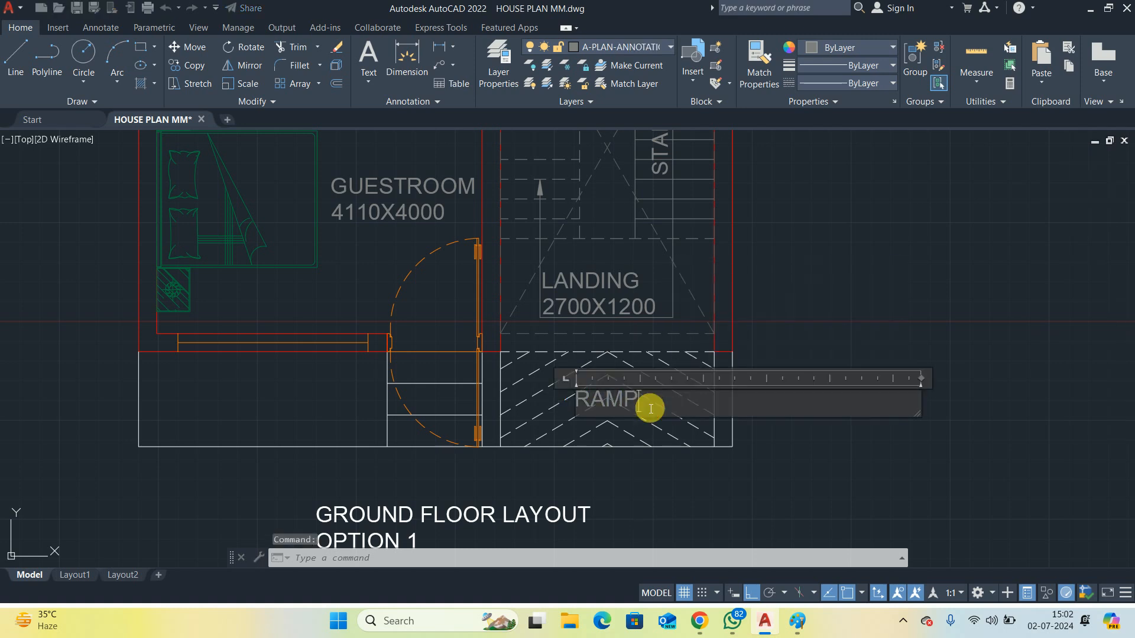
pyautogui.press('Return')
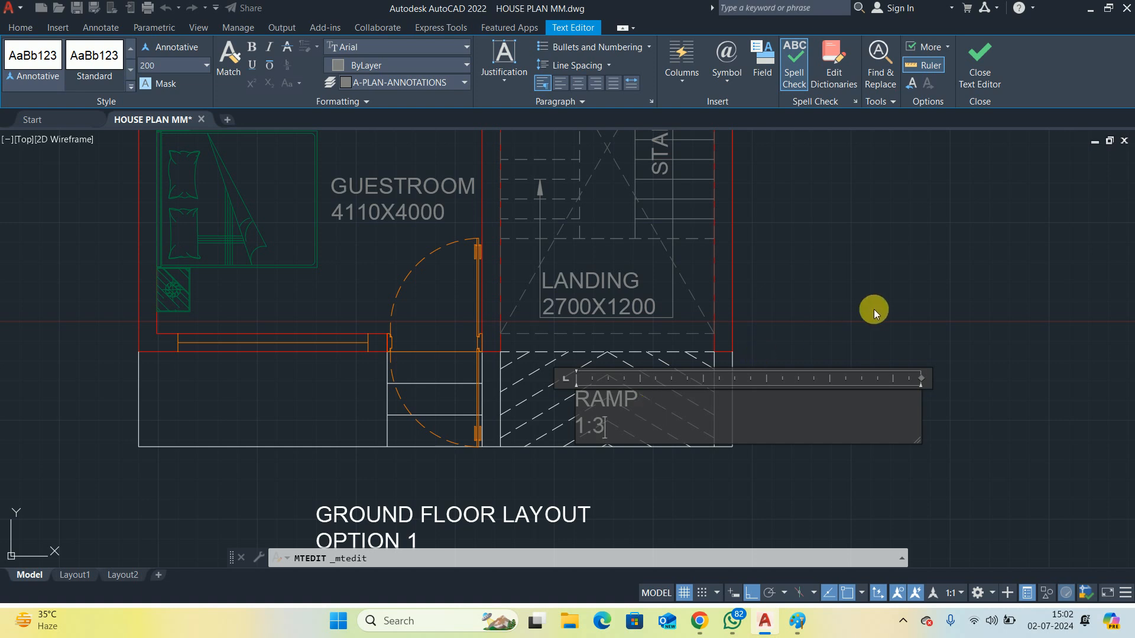
pyautogui.press('Escape')
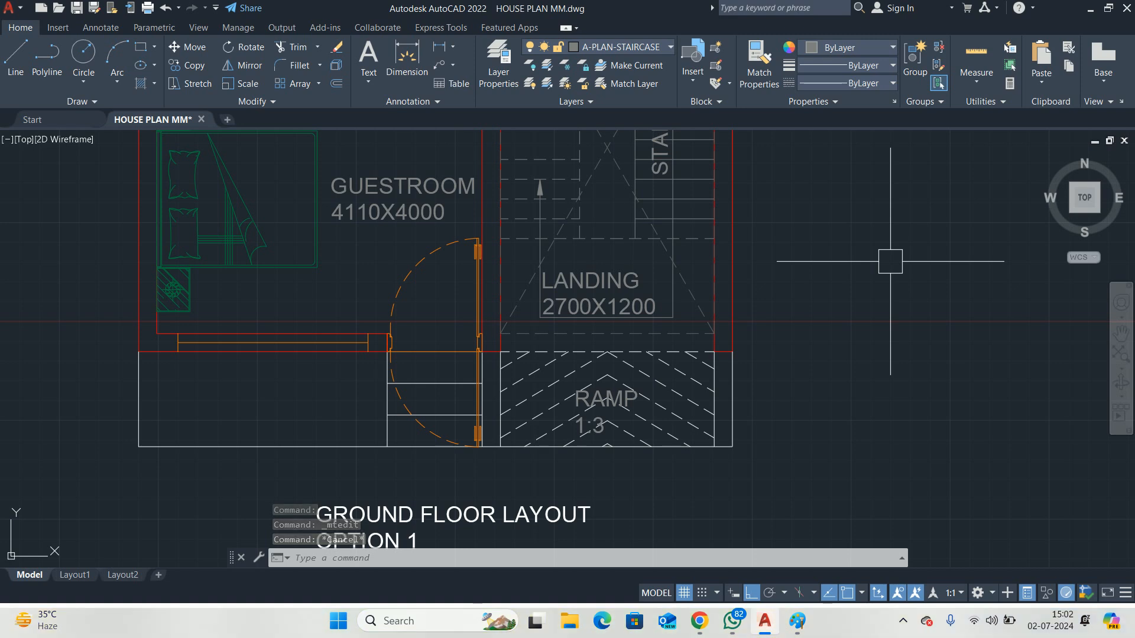
pyautogui.press('Escape')
pyautogui.press('Escape')
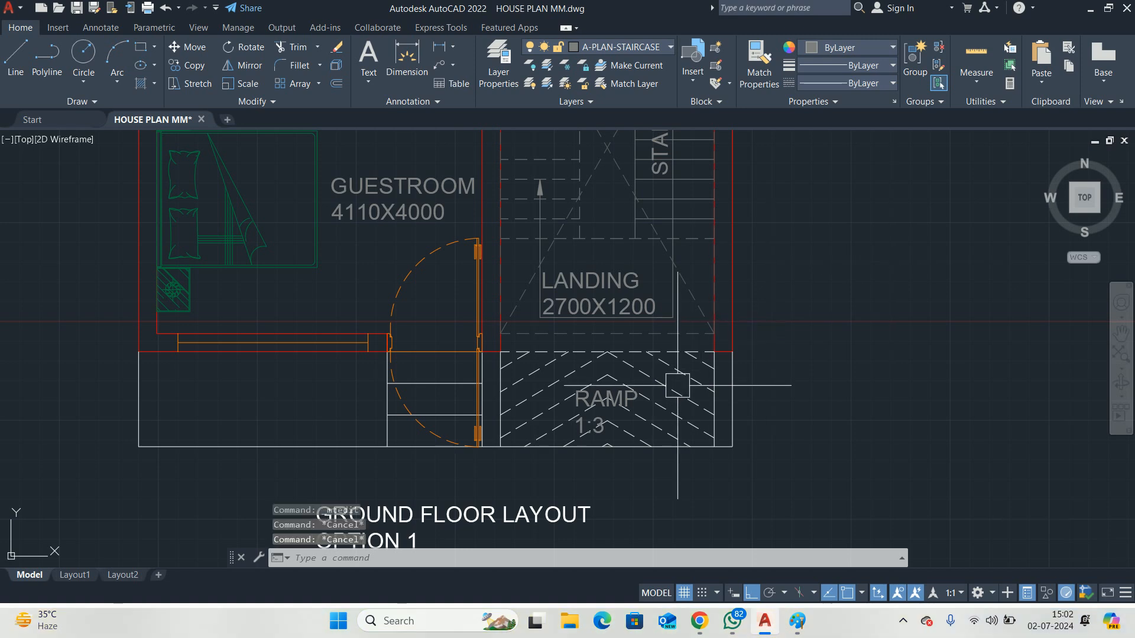
pyautogui.moveTo(536, 427); pyautogui.dragTo(618, 396, button='middle')
pyautogui.moveTo(530, 335); pyautogui.dragTo(497, 416, button='middle')
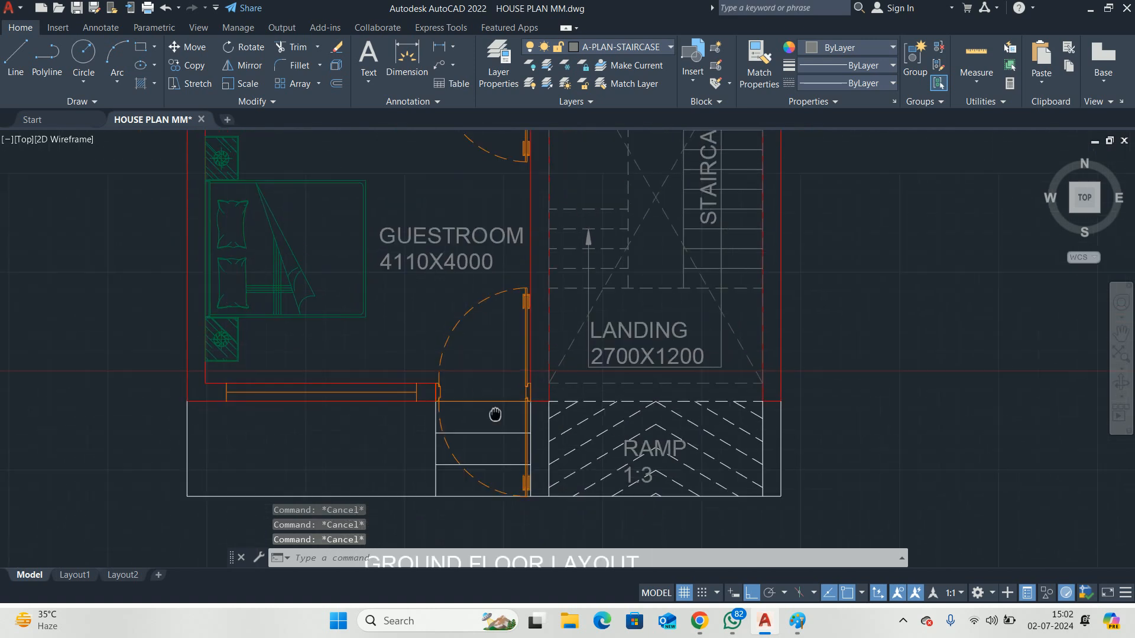
pyautogui.scroll(-1, 496, 415)
pyautogui.moveTo(612, 331); pyautogui.dragTo(519, 419, button='middle')
pyautogui.write('LE')
pyautogui.press('Return')
pyautogui.scroll(6, 539, 248)
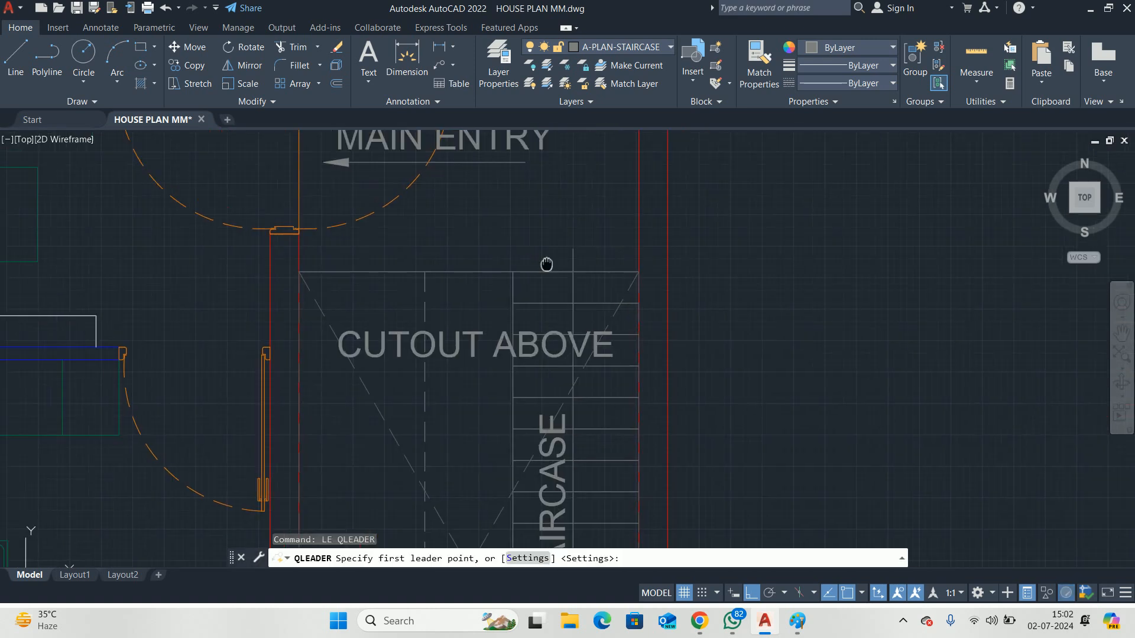
pyautogui.click(531, 362)
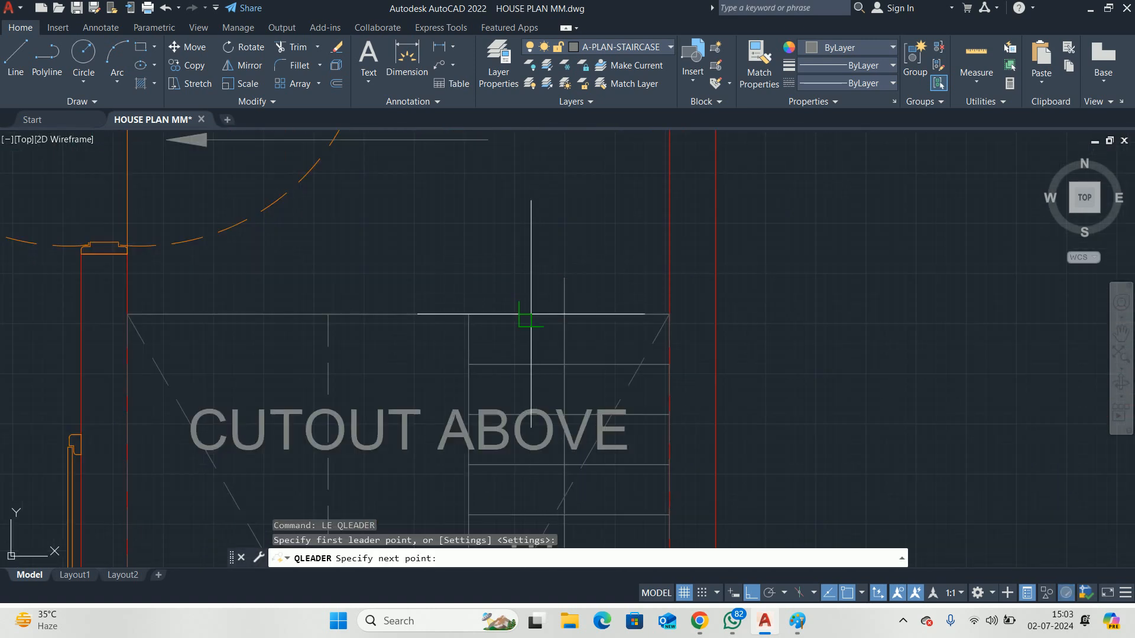
pyautogui.press('Escape')
# Draw a leader with its arrow on the staircase's uppermost tread, running up past the cutout edge and ending in a short horizontal line towards the right wall
pyautogui.scroll(-6, 539, 246)
pyautogui.press('Return')
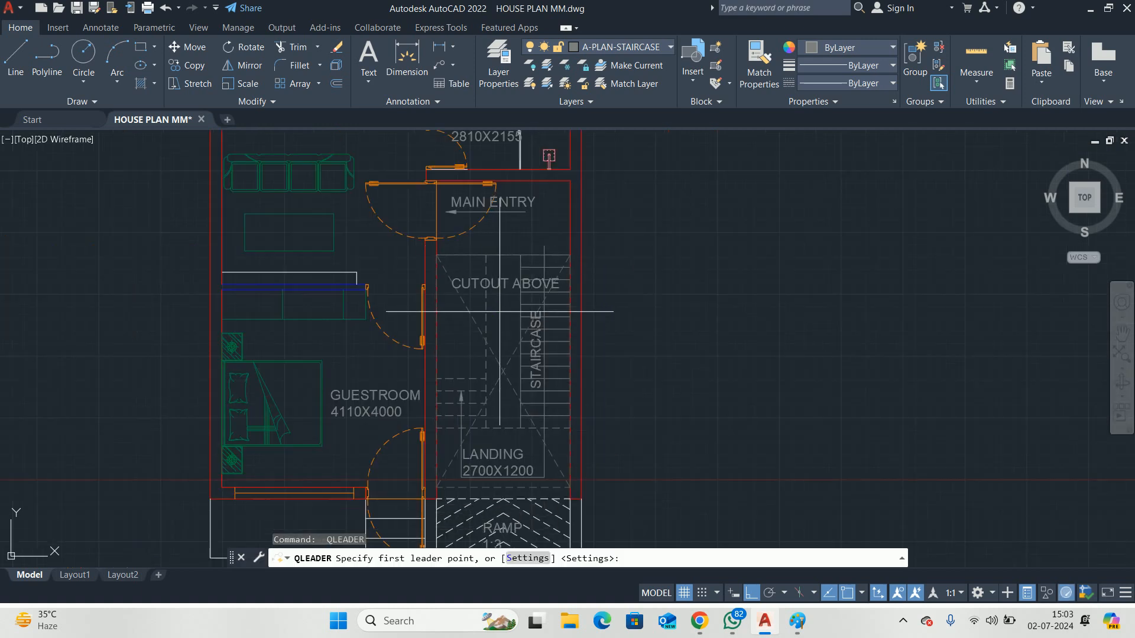
pyautogui.scroll(6, 535, 237)
pyautogui.click(538, 338)
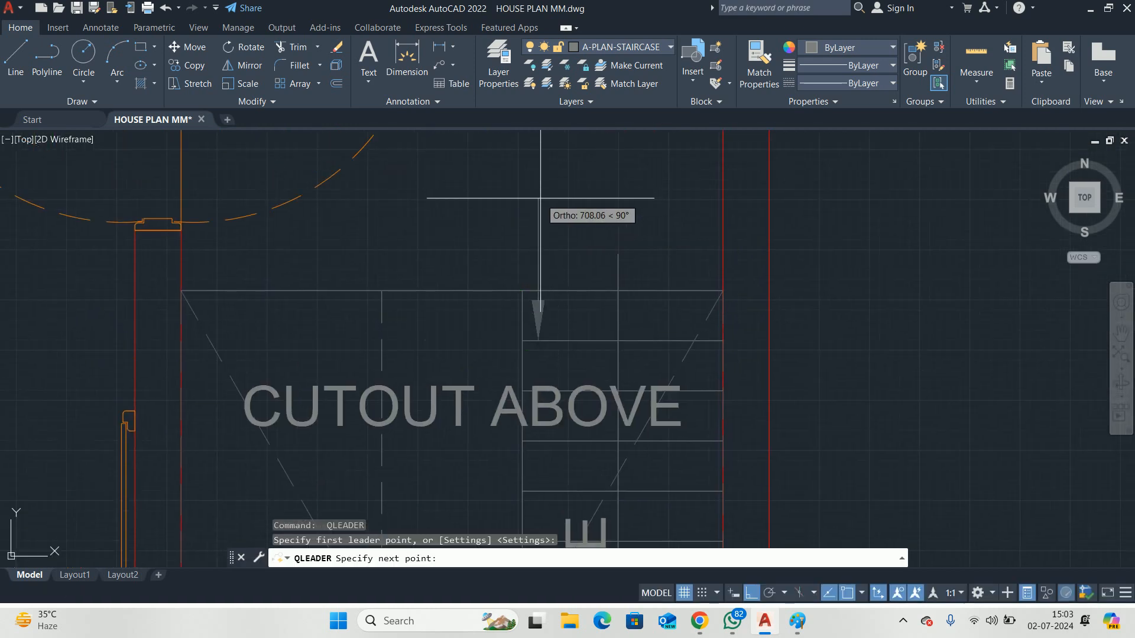
pyautogui.click(532, 199)
pyautogui.click(629, 204)
pyautogui.press('Escape')
pyautogui.press('Escape')
pyautogui.press('Escape')
pyautogui.scroll(-6, 630, 209)
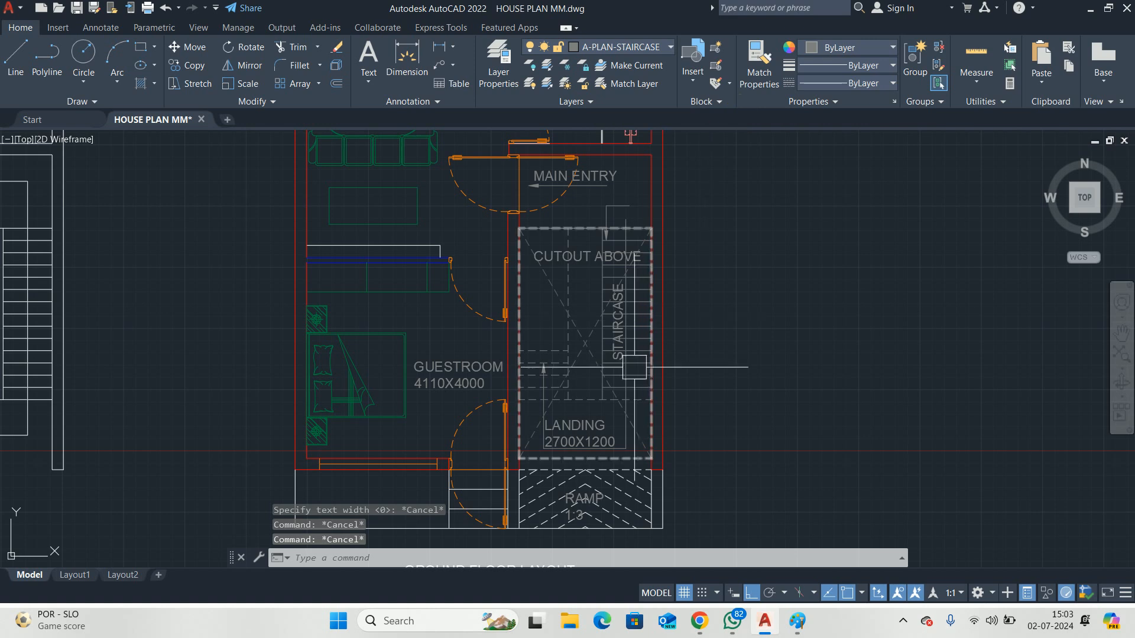
pyautogui.moveTo(641, 375); pyautogui.dragTo(621, 393, button='middle')
pyautogui.press('Escape')
pyautogui.scroll(1, 592, 224)
pyautogui.click(583, 223)
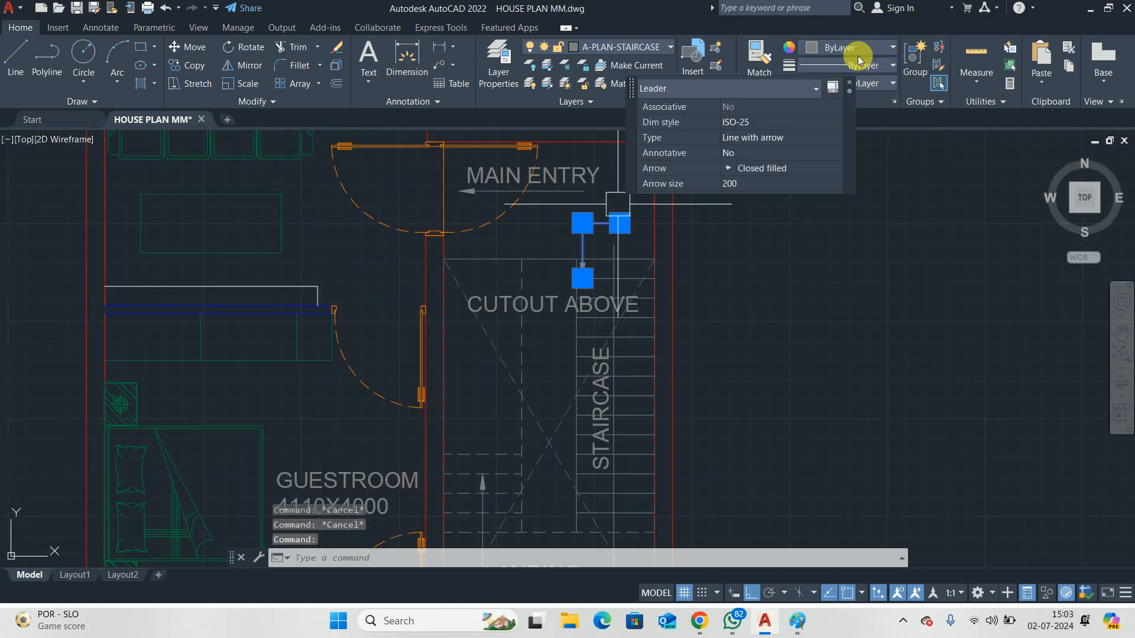
pyautogui.click(804, 46)
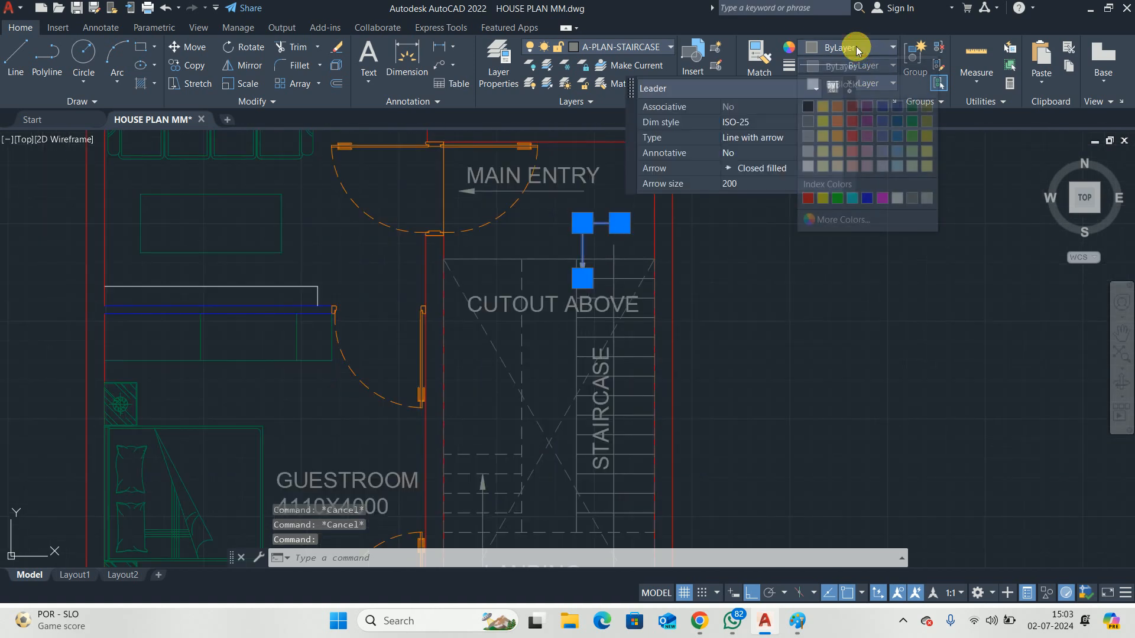
pyautogui.click(624, 46)
pyautogui.click(627, 47)
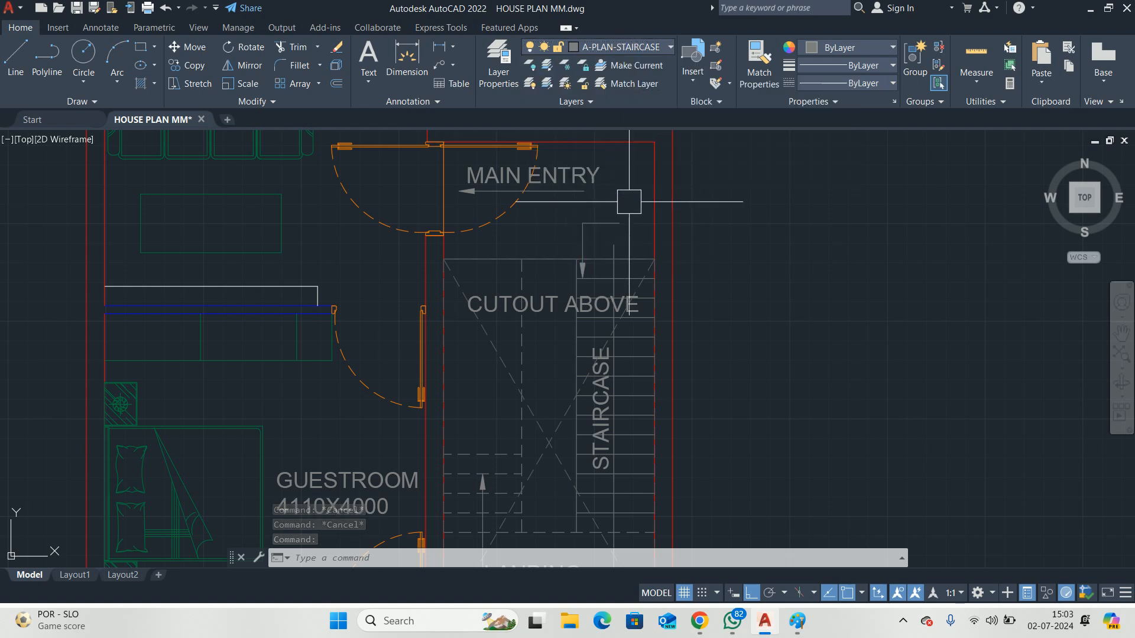
# Place a multiline text box above the staircase leader's horizontal line and set its text height to 100
pyautogui.write('T')
pyautogui.press('Return')
pyautogui.scroll(5, 562, 284)
pyautogui.click(511, 298)
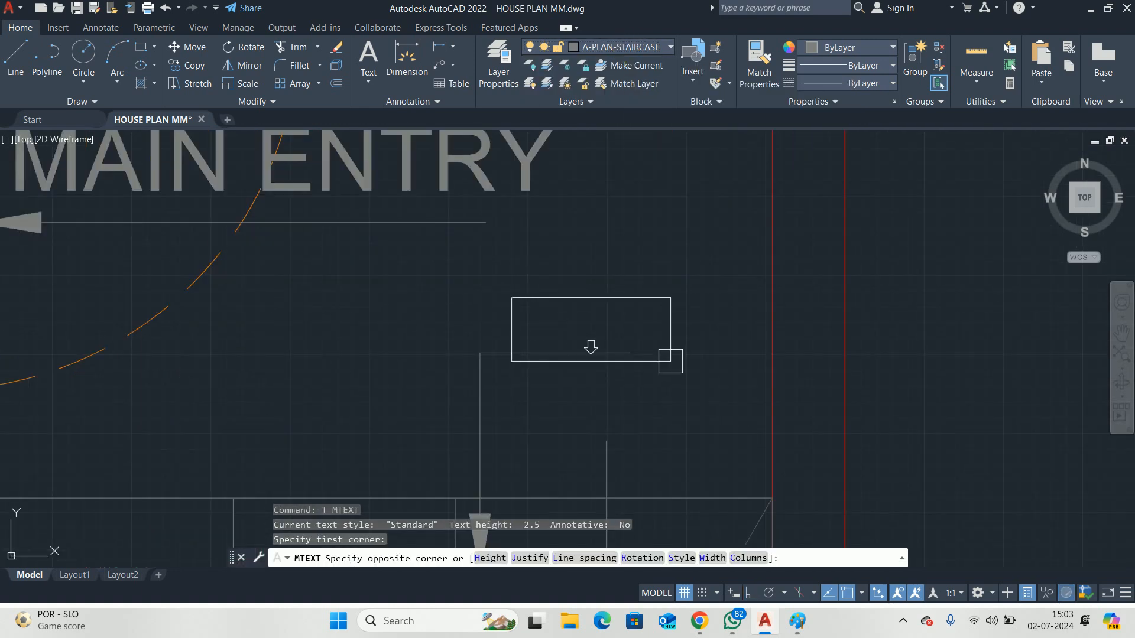
pyautogui.click(594, 304)
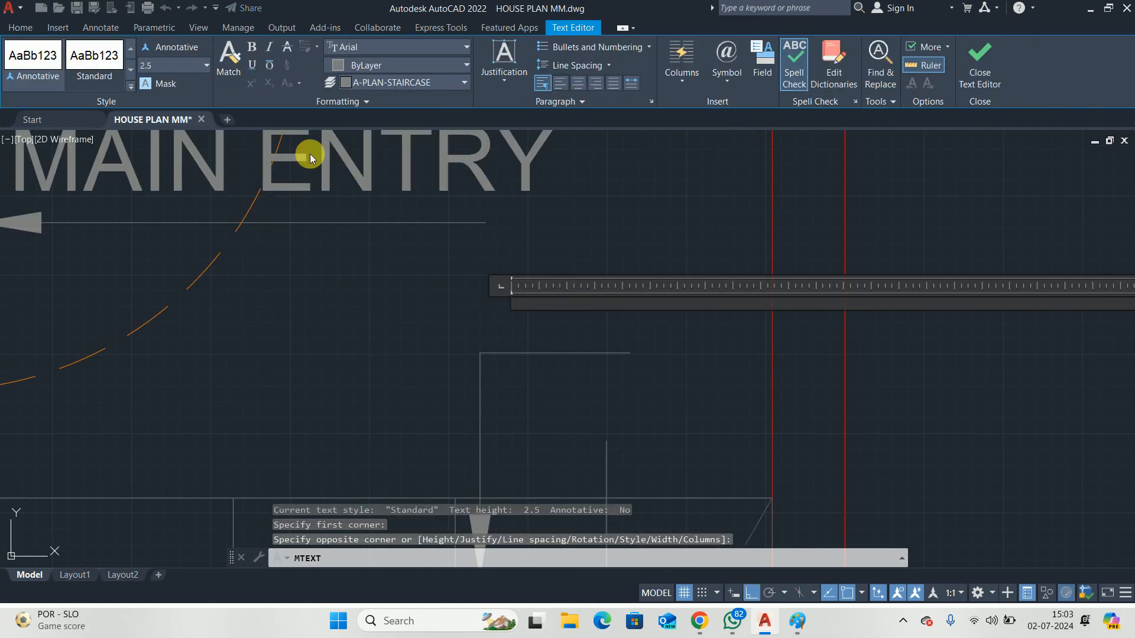
pyautogui.click(166, 70)
pyautogui.write('100')
pyautogui.press('Return')
# Enter R= 150 and T= 250 on two lines as the staircase's riser and tread note
pyautogui.write('R')
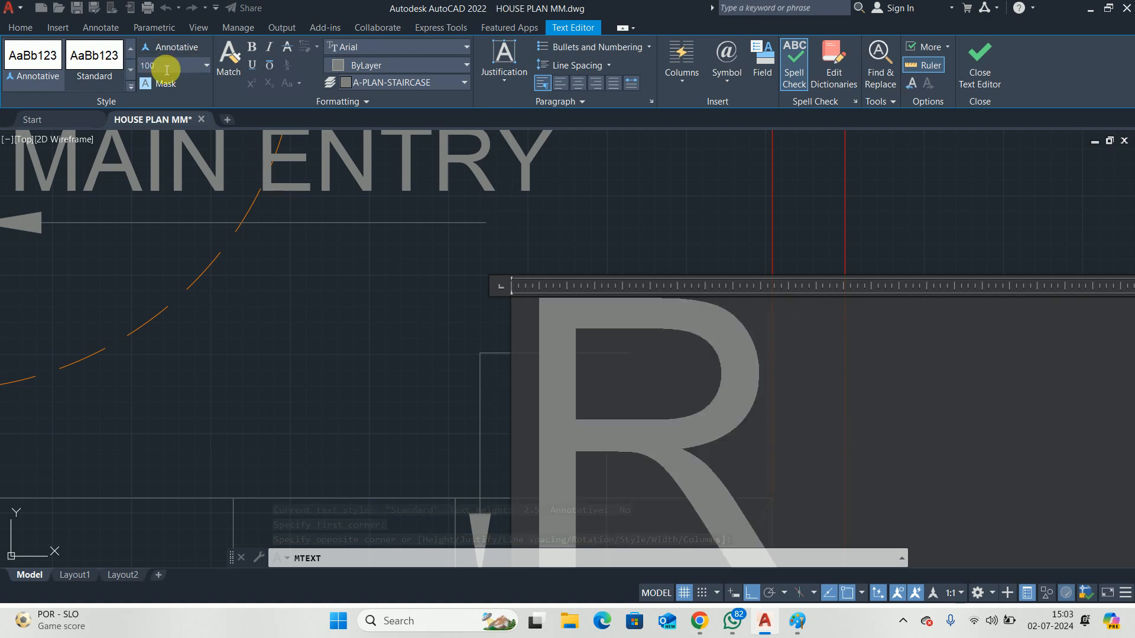
pyautogui.write('=')
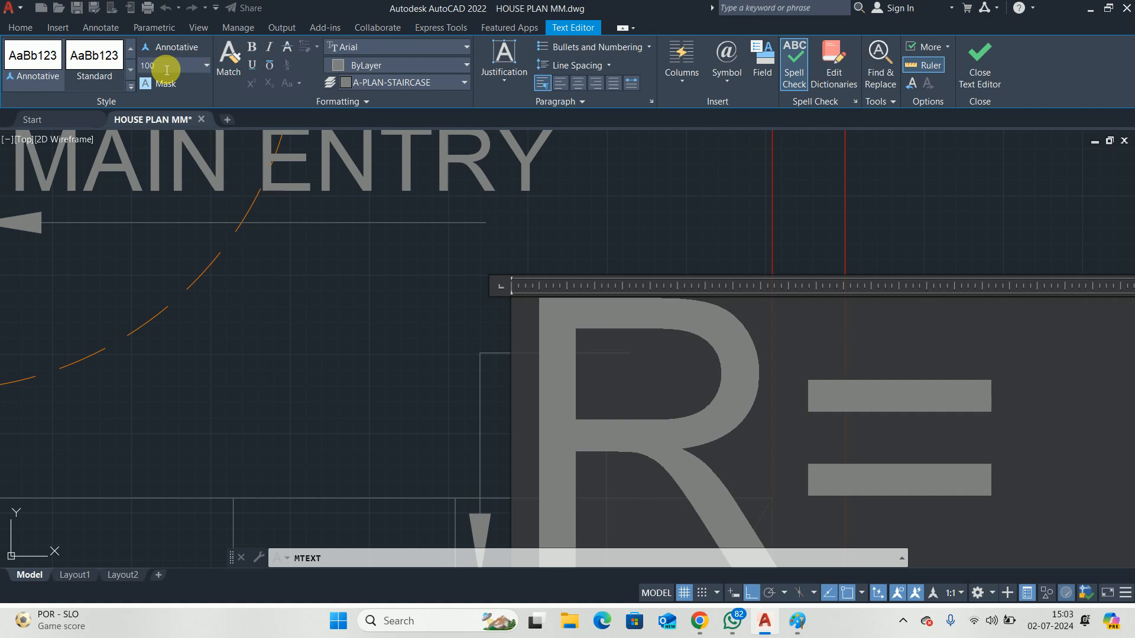
pyautogui.write('150')
pyautogui.scroll(-5, 235, 158)
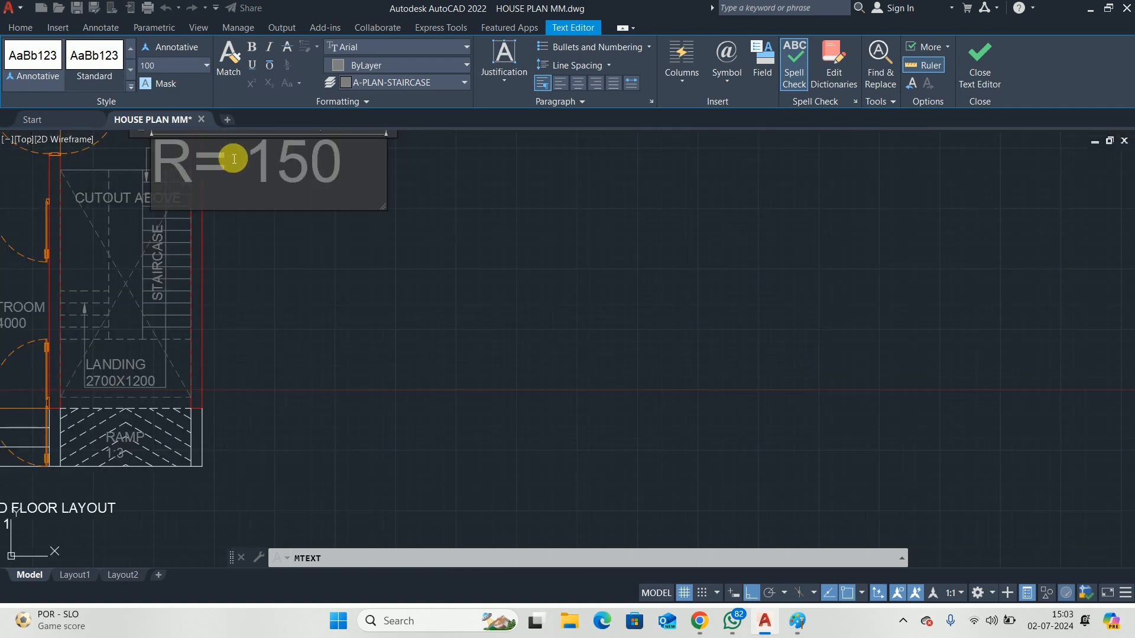
pyautogui.press('Return')
pyautogui.write('T')
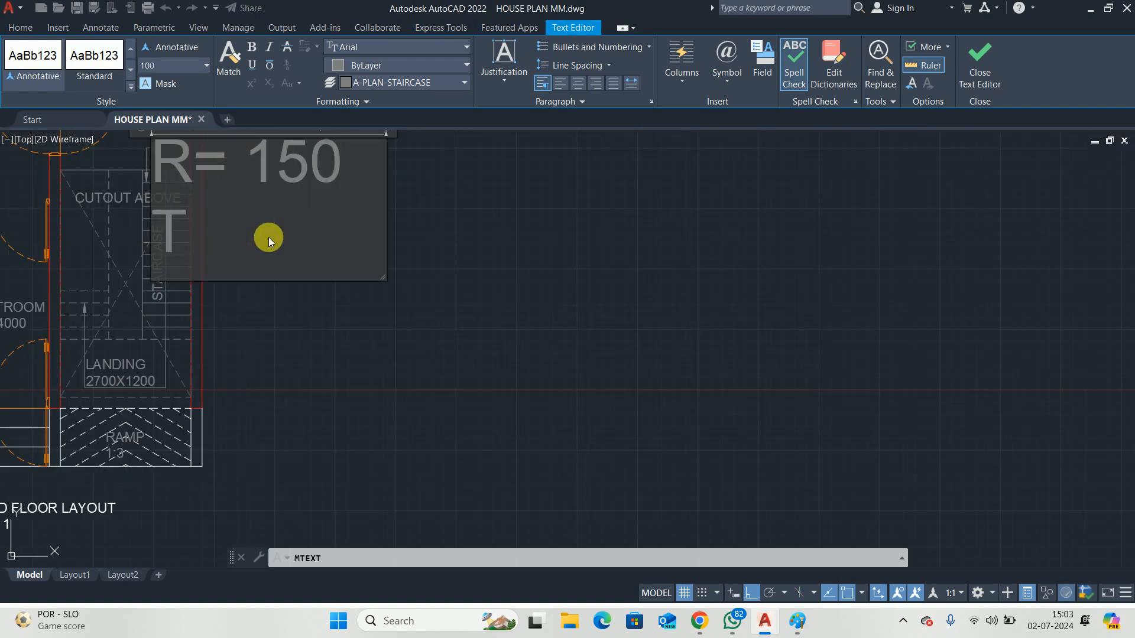
pyautogui.write('= 250')
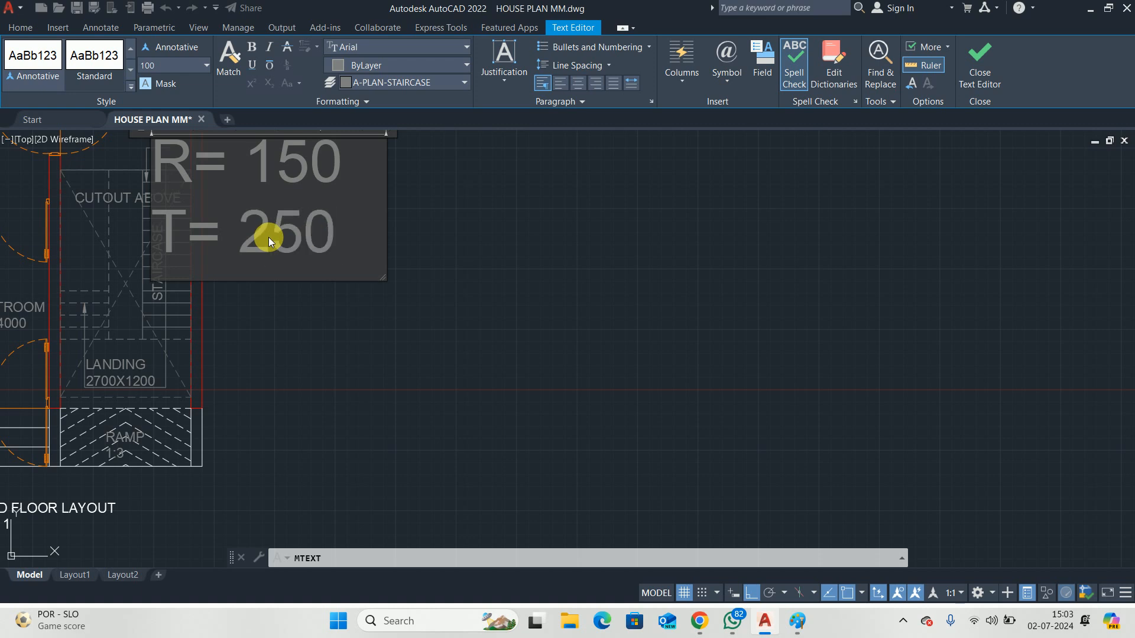
pyautogui.click(437, 357)
pyautogui.press('Escape')
pyautogui.moveTo(308, 247); pyautogui.dragTo(481, 352, button='middle')
pyautogui.press('Escape')
pyautogui.press('Escape')
# Move the riser and tread note slightly straight down so the leader's horizontal line runs between its two lines
pyautogui.scroll(6, 362, 273)
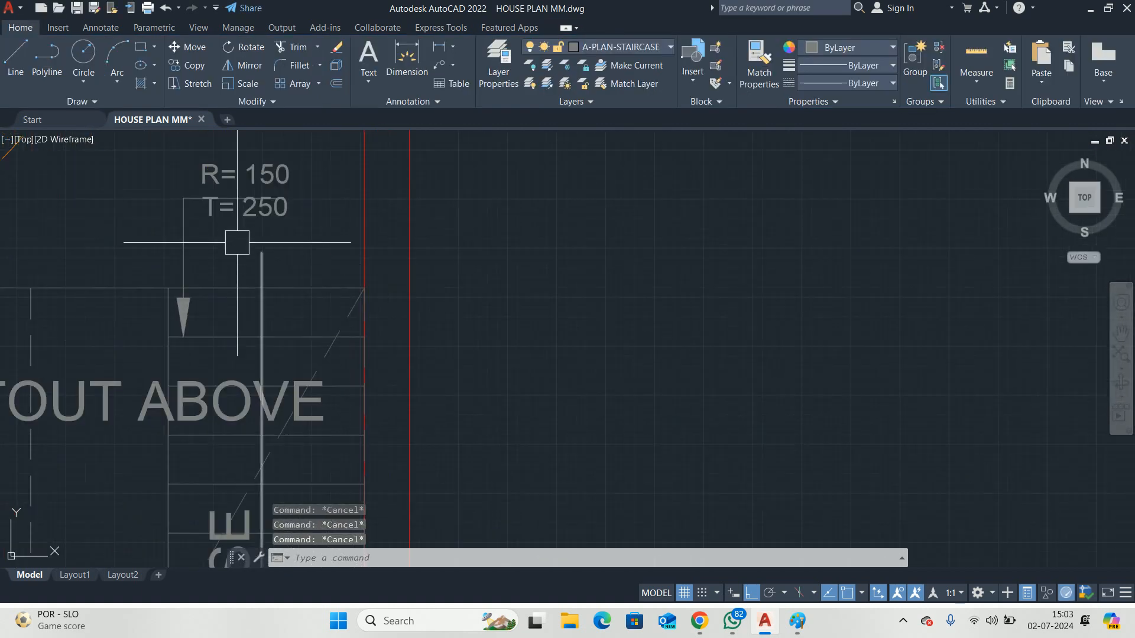
pyautogui.moveTo(236, 243); pyautogui.dragTo(313, 345, button='middle')
pyautogui.write('m')
pyautogui.press('Return')
pyautogui.click(327, 275)
pyautogui.press('Return')
pyautogui.click(735, 269)
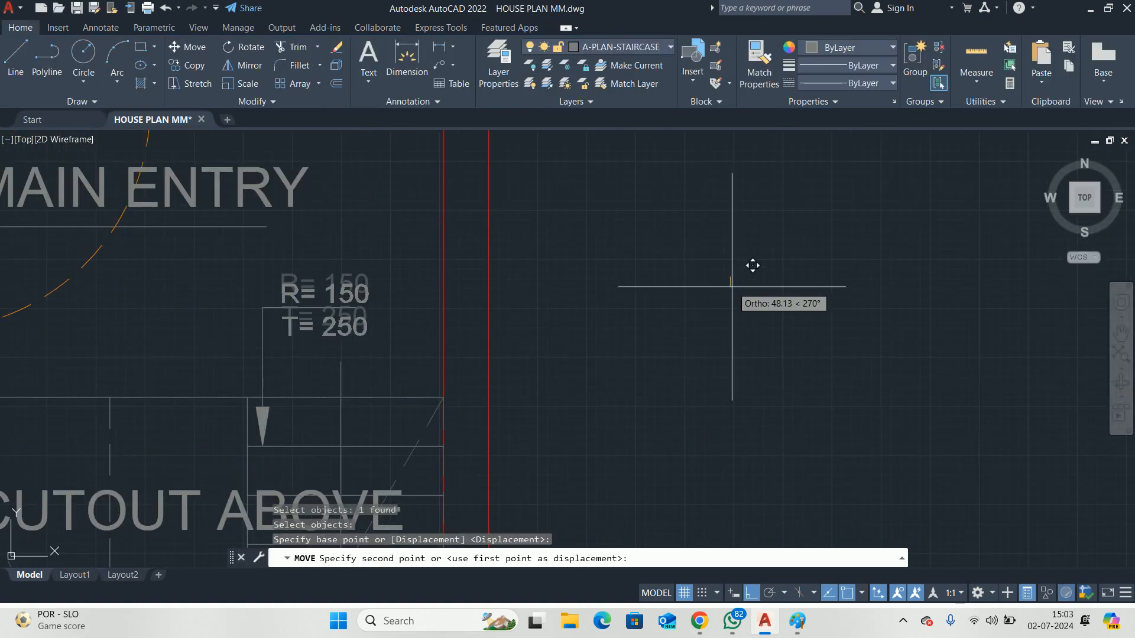
pyautogui.click(733, 282)
pyautogui.press('Escape')
pyautogui.press('Escape')
pyautogui.scroll(-2, 534, 305)
pyautogui.moveTo(534, 304); pyautogui.dragTo(766, 229, button='middle')
pyautogui.press('Escape')
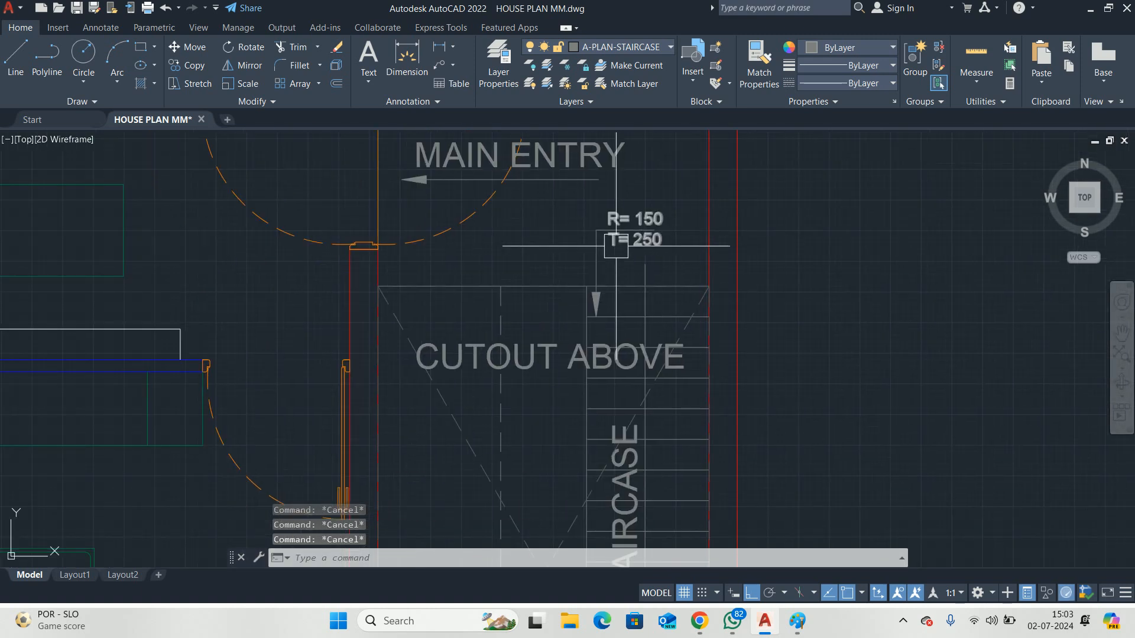
# Copy the staircase's riser and tread note with its leader to the entry steps, placing the arrow tip on the lower tread line
pyautogui.write('co')
pyautogui.scroll(3, 616, 245)
pyautogui.press('Return')
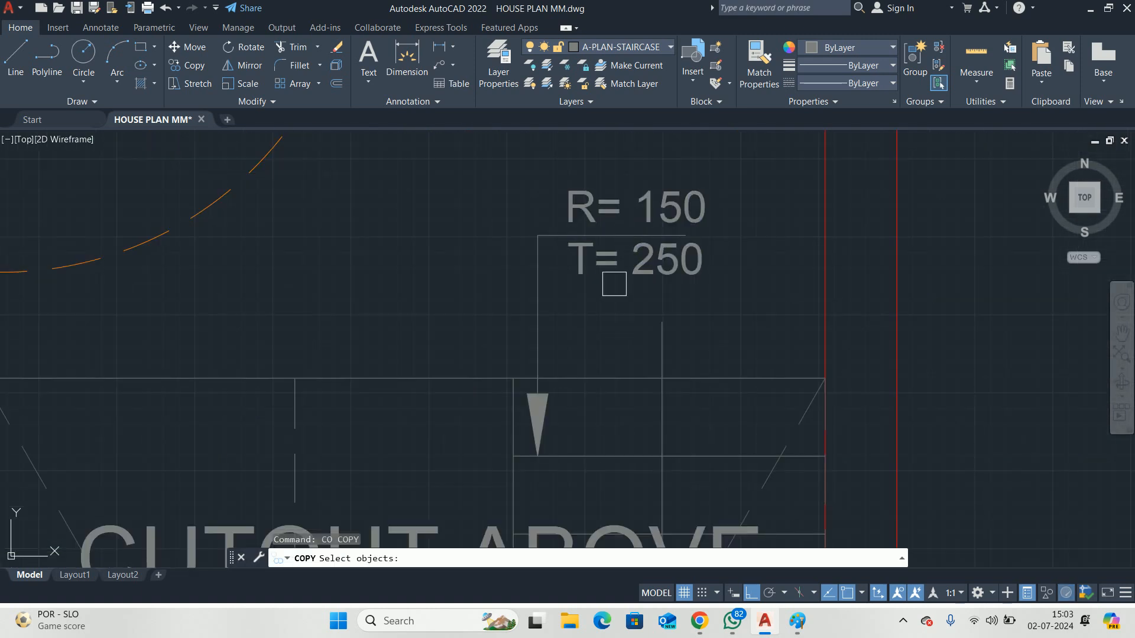
pyautogui.moveTo(613, 279); pyautogui.dragTo(558, 173)
pyautogui.press('Return')
pyautogui.click(538, 456)
pyautogui.scroll(-1, 539, 449)
pyautogui.moveTo(538, 449); pyautogui.dragTo(649, 43, button='middle')
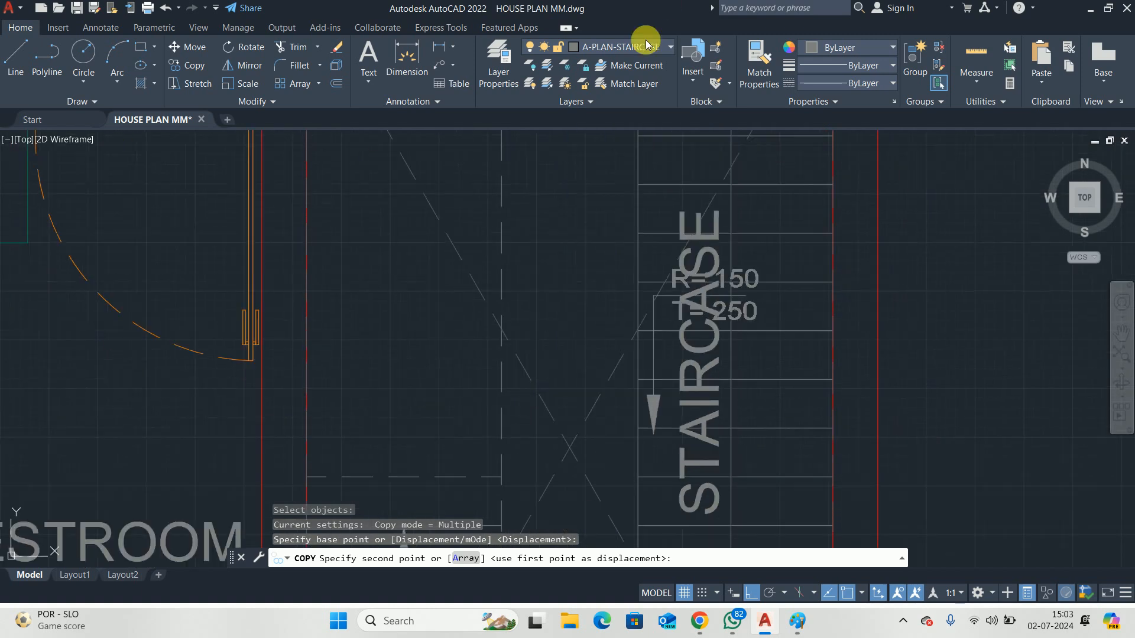
pyautogui.scroll(-3, 473, 384)
pyautogui.moveTo(473, 384); pyautogui.dragTo(727, 21, button='middle')
pyautogui.moveTo(616, 210); pyautogui.dragTo(624, 396, button='middle')
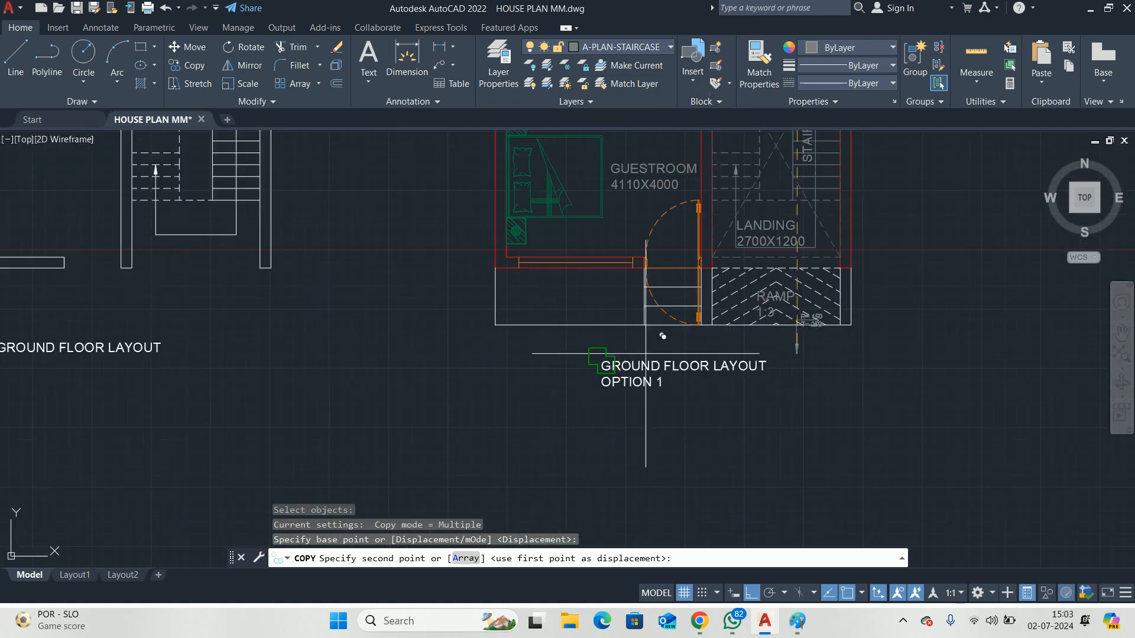
pyautogui.scroll(4, 647, 364)
pyautogui.click(648, 235)
pyautogui.moveTo(626, 269); pyautogui.dragTo(626, 378, button='middle')
pyautogui.press('Escape')
pyautogui.scroll(3, 718, 254)
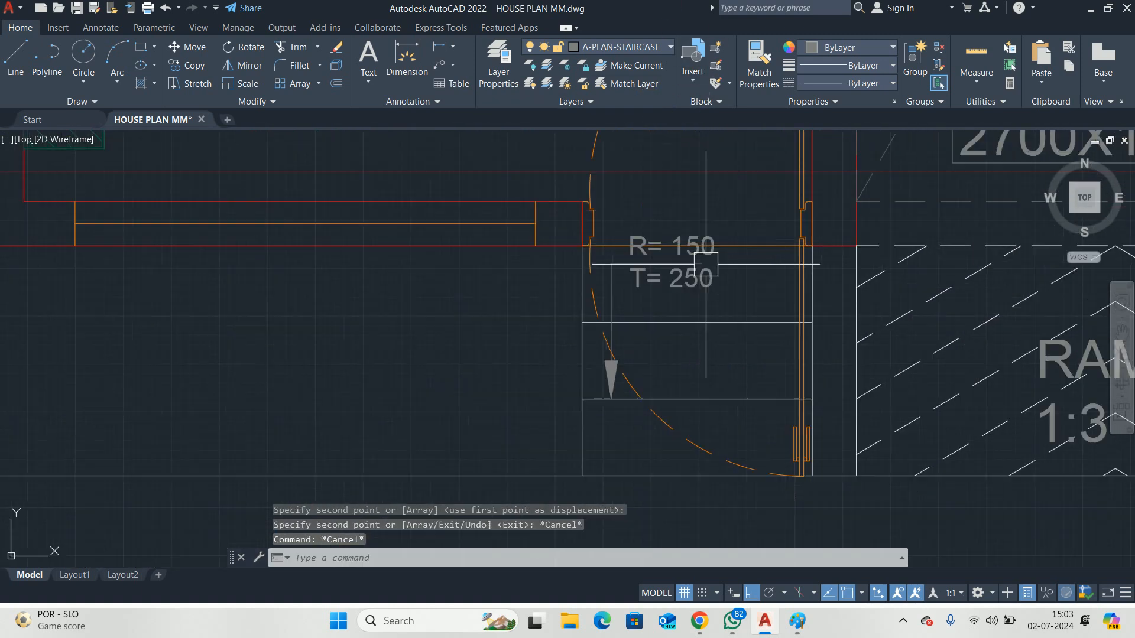
# Mirror the copied note and leader about the vertical line through the arrow tip, erasing the source objects
pyautogui.write('mi')
pyautogui.press('Return')
pyautogui.click(672, 305)
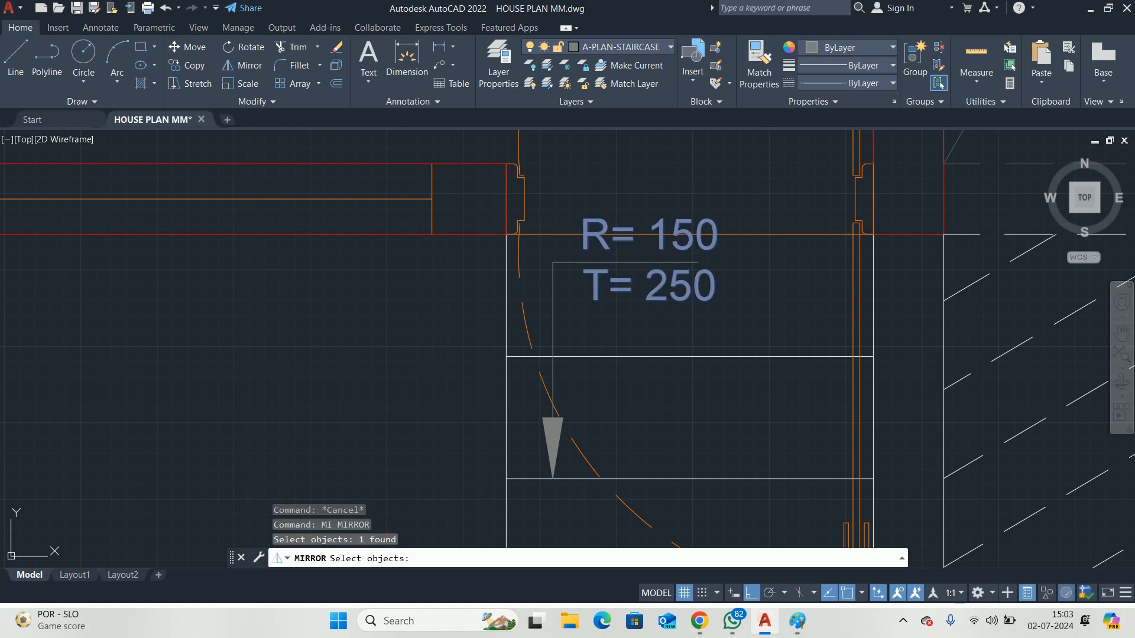
pyautogui.click(587, 270)
pyautogui.click(551, 327)
pyautogui.moveTo(553, 479); pyautogui.dragTo(563, 418, button='middle')
pyautogui.press('Return')
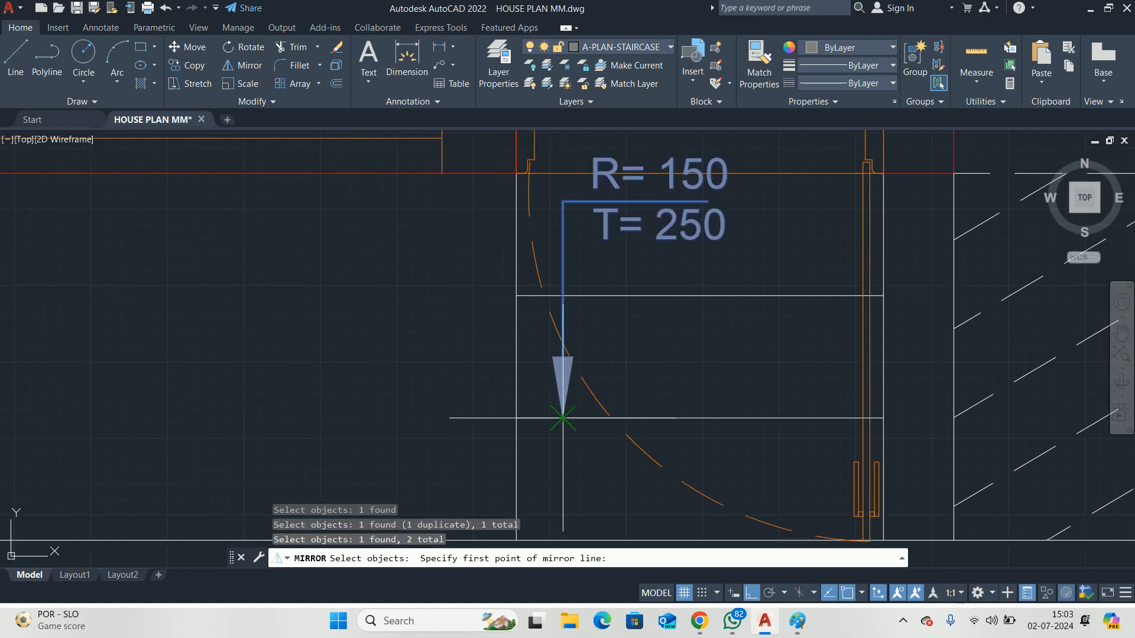
pyautogui.click(563, 418)
pyautogui.click(563, 366)
pyautogui.write('y')
pyautogui.press('Return')
pyautogui.press('Escape')
pyautogui.press('Escape')
pyautogui.scroll(-3, 559, 414)
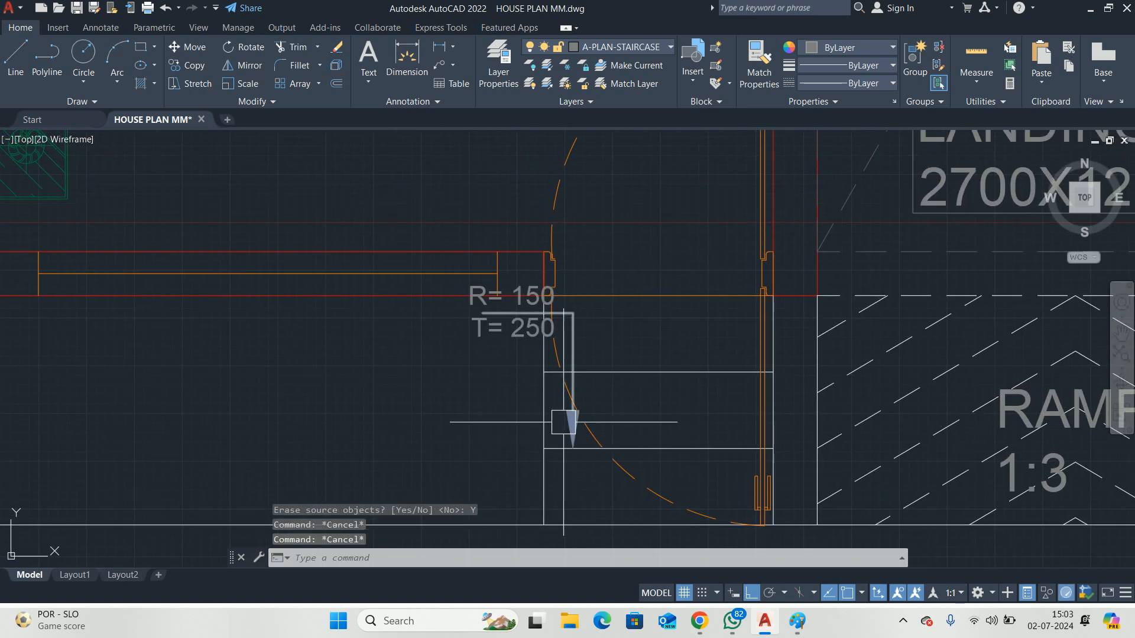
# Move the entry steps' riser and tread note straight down, below the leader's horizontal line
pyautogui.scroll(4, 570, 340)
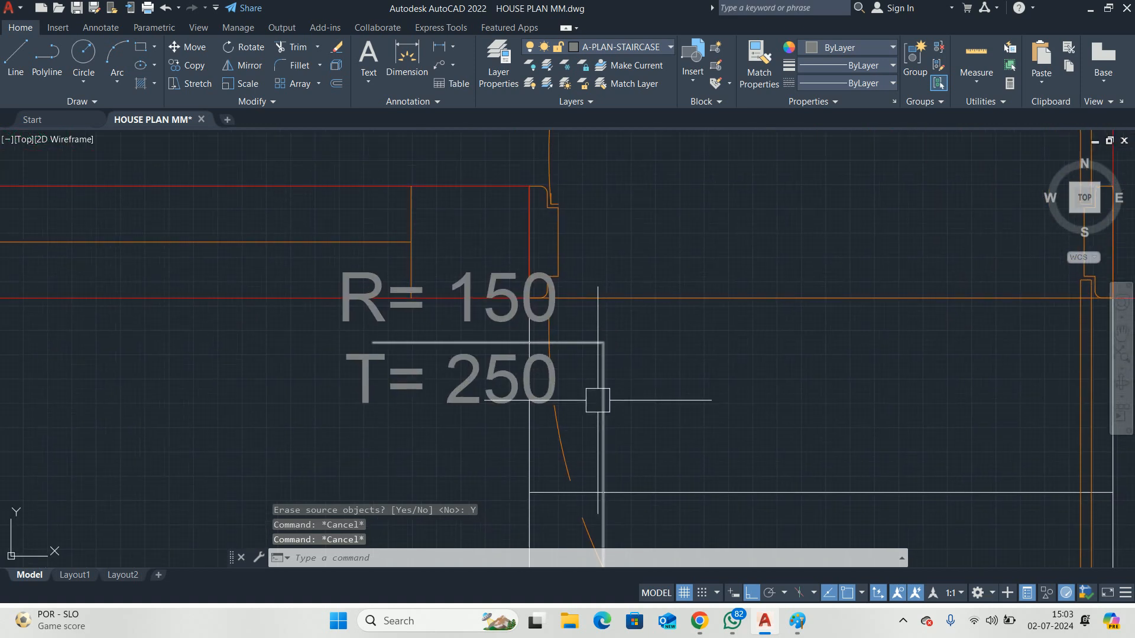
pyautogui.write('m')
pyautogui.press('Return')
pyautogui.click(456, 393)
pyautogui.moveTo(308, 498); pyautogui.dragTo(381, 307, button='middle')
pyautogui.press('Return')
pyautogui.click(381, 308)
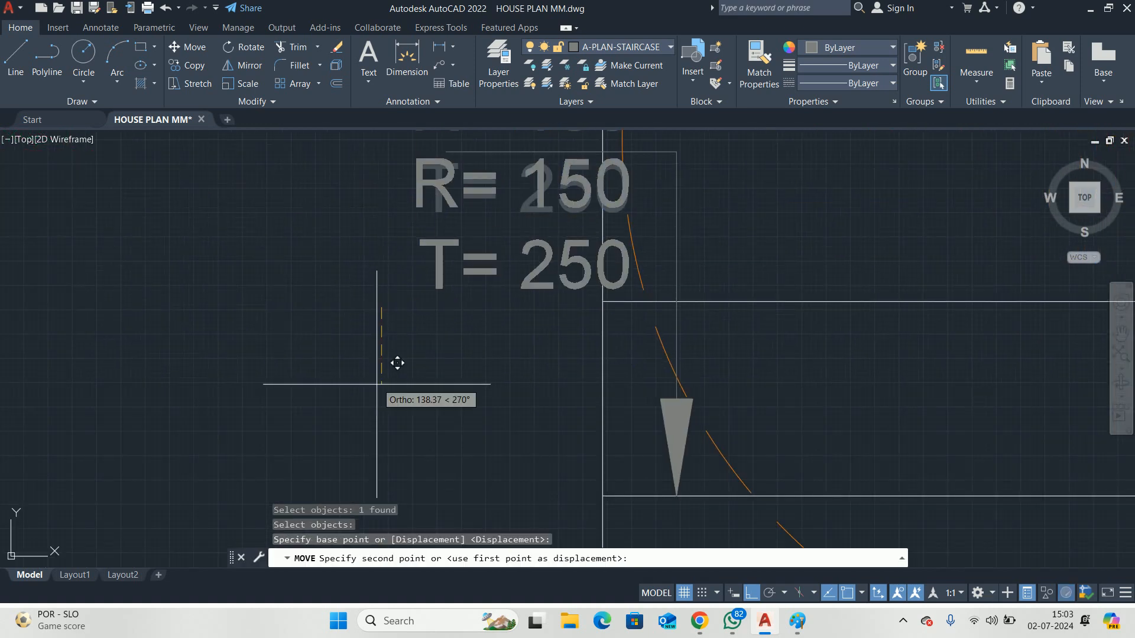
pyautogui.press('Escape')
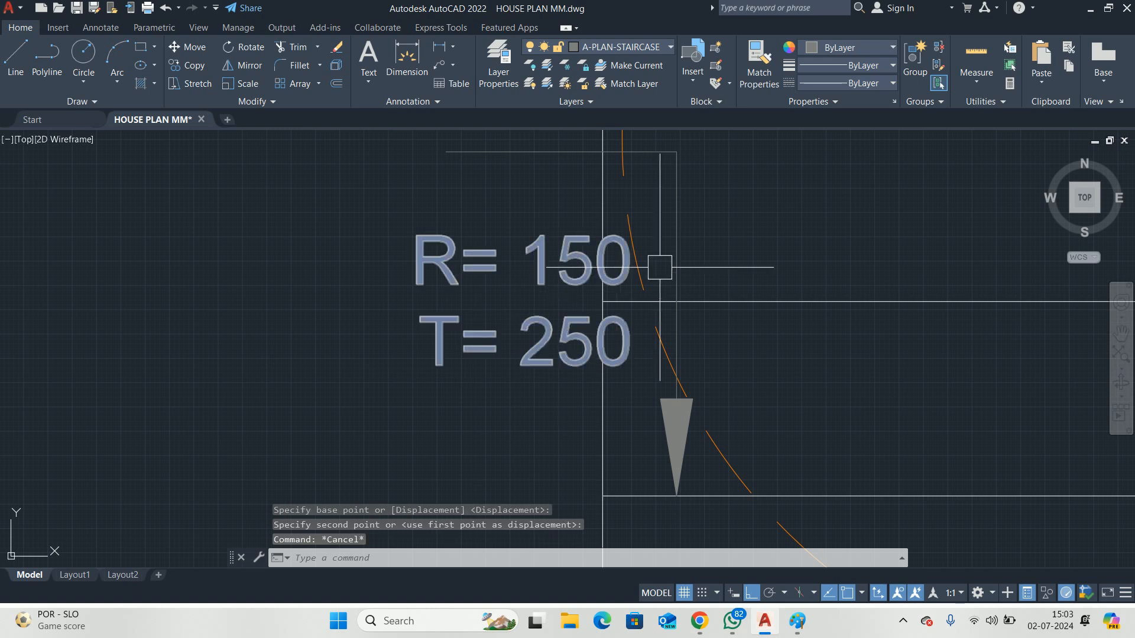
pyautogui.press('Escape')
pyautogui.click(678, 248)
pyautogui.press('Escape')
pyautogui.moveTo(685, 177); pyautogui.dragTo(682, 337, button='middle')
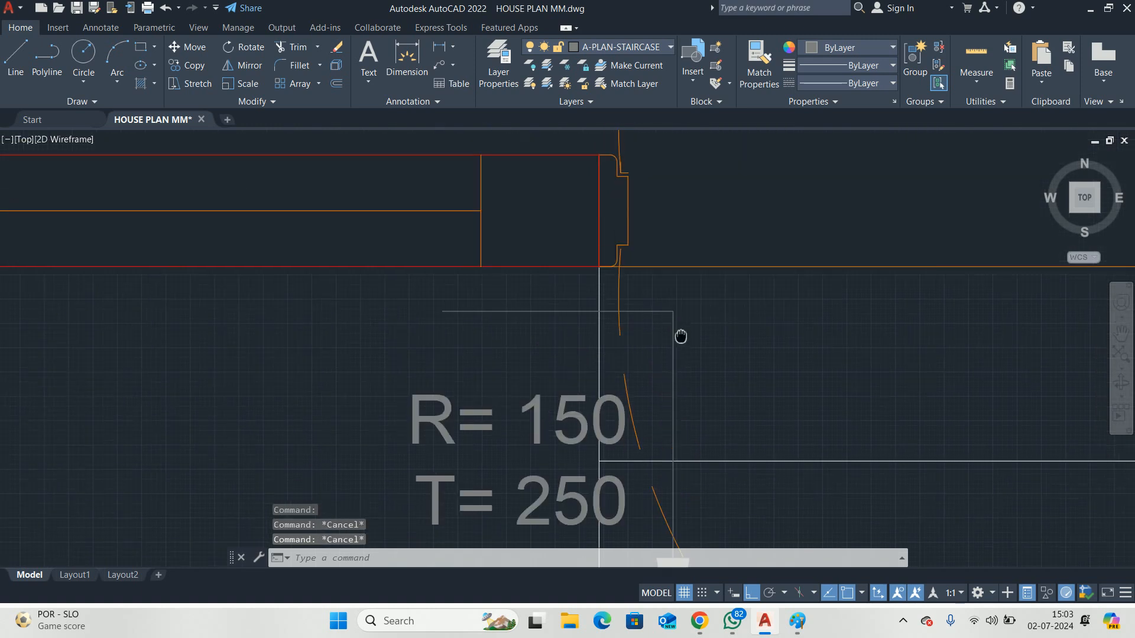
# Stretch only the leader's horizontal line down so it runs between the R and T lines of the note
pyautogui.scroll(1, 683, 337)
pyautogui.write('s')
pyautogui.press('Return')
pyautogui.click(761, 330)
pyautogui.click(199, 276)
pyautogui.keyDown('shift'); pyautogui.click(657, 264); pyautogui.keyUp('shift')
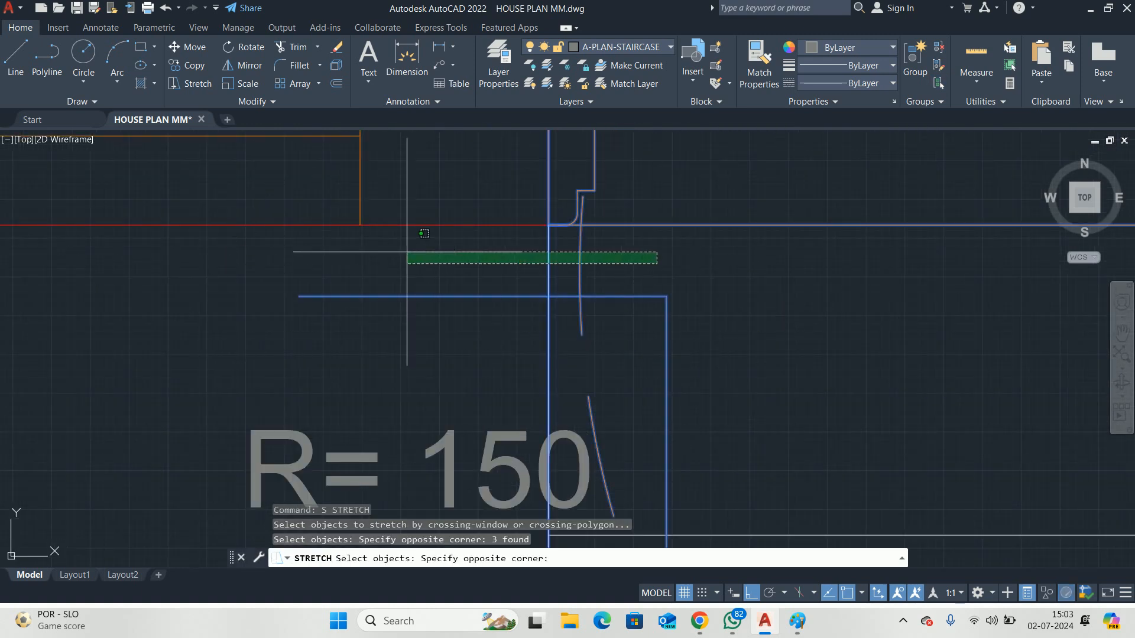
pyautogui.keyDown('shift'); pyautogui.click(406, 254); pyautogui.keyUp('shift')
pyautogui.scroll(-2, 623, 252)
pyautogui.press('Return')
pyautogui.click(641, 270)
pyautogui.scroll(3, 643, 348)
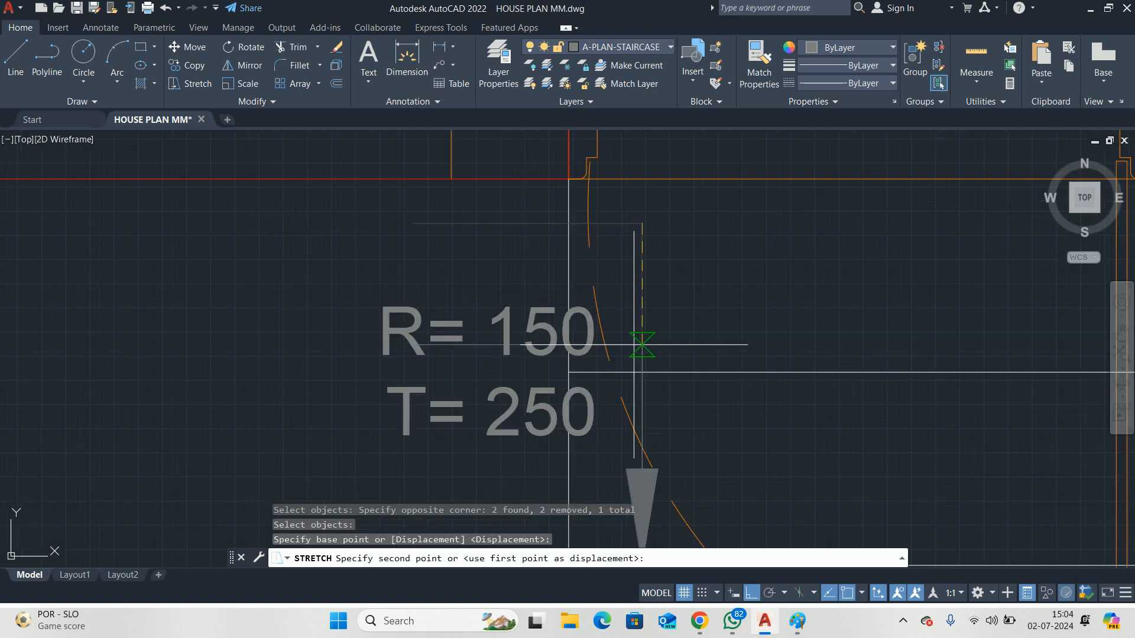
pyautogui.click(645, 387)
pyautogui.scroll(-3, 626, 295)
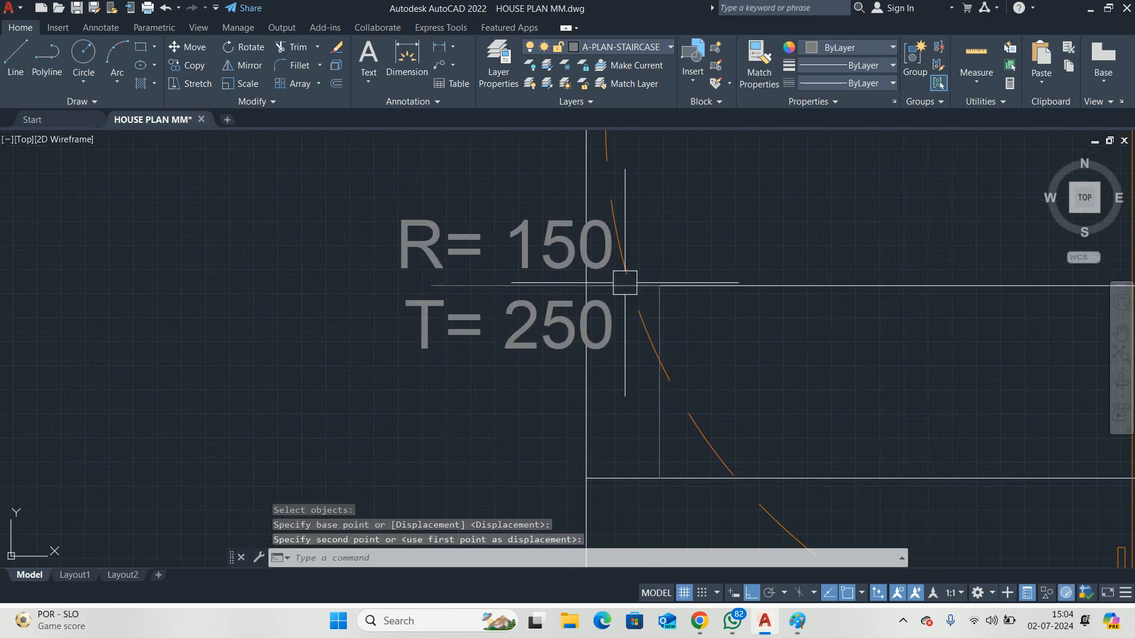
# Move the entry steps' note and leader together slightly straight up
pyautogui.press('Escape')
pyautogui.press('Escape')
pyautogui.press('Escape')
pyautogui.write('M')
pyautogui.press('Return')
pyautogui.click(533, 394)
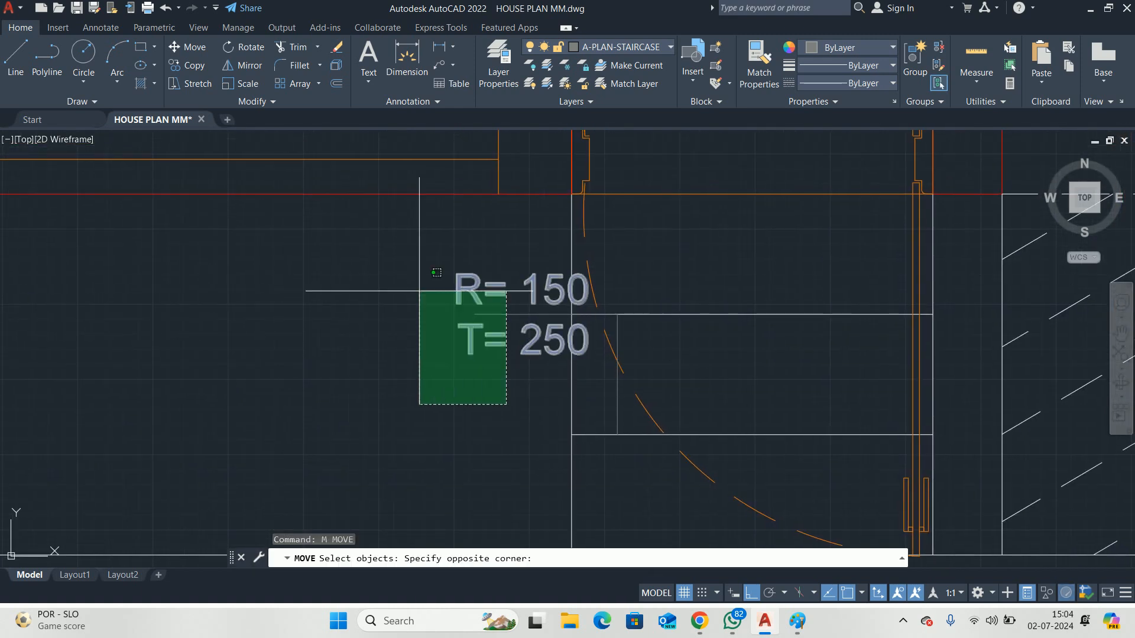
pyautogui.click(418, 292)
pyautogui.press('Return')
pyautogui.click(380, 380)
pyautogui.click(380, 337)
pyautogui.press('Return')
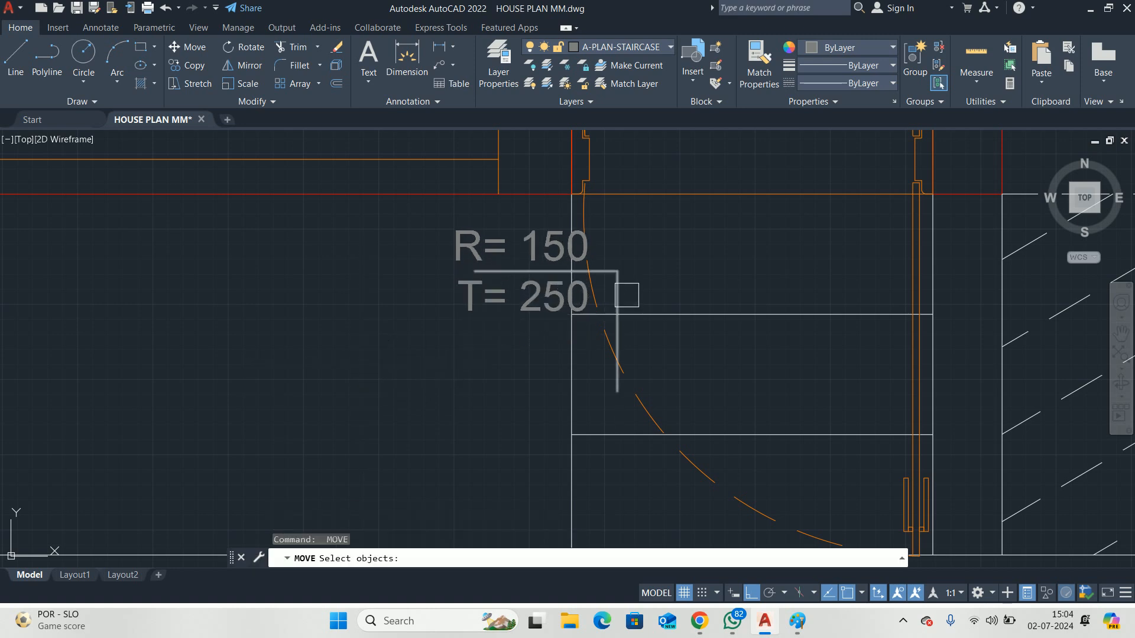
pyautogui.press('Escape')
pyautogui.press('Escape')
# Move the leader alone horizontally to the right, further into the entry steps
pyautogui.click(618, 292)
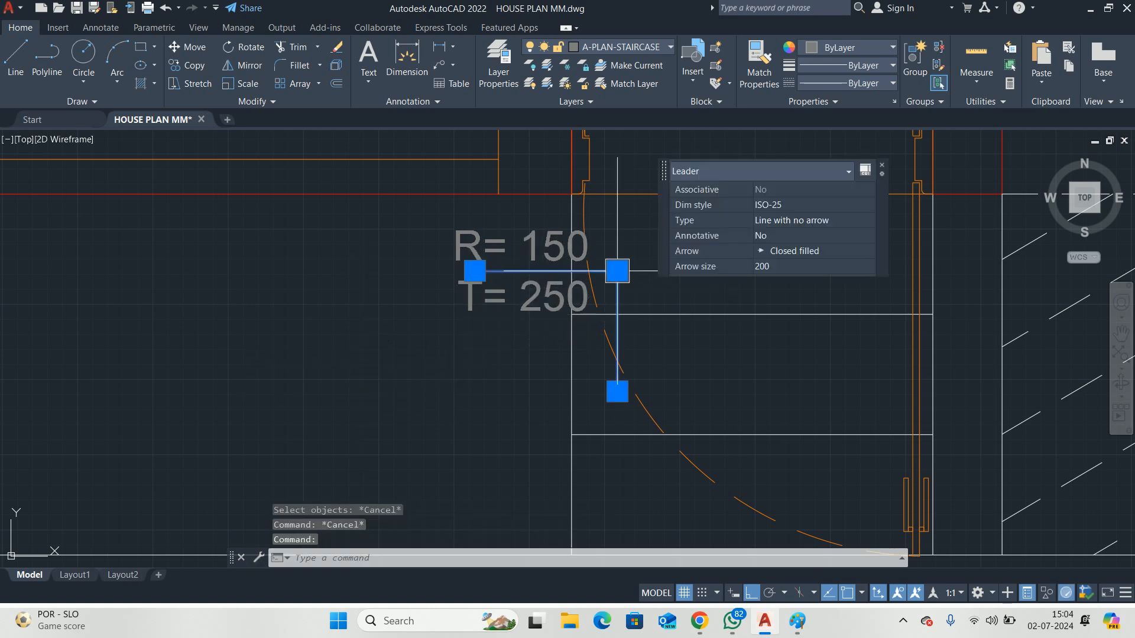
pyautogui.write('m')
pyautogui.press('Return')
pyautogui.click(641, 253)
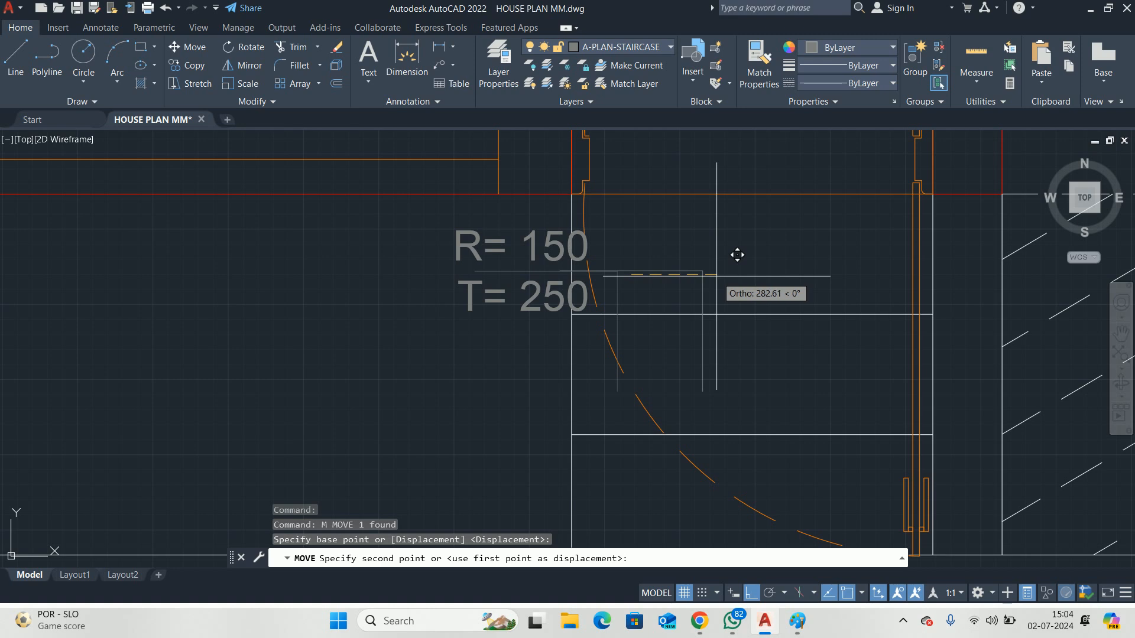
pyautogui.click(733, 255)
pyautogui.press('Escape')
# Extend the leader's horizontal end left past the note and its lower end down to the lower tread line
pyautogui.click(668, 273)
pyautogui.click(562, 273)
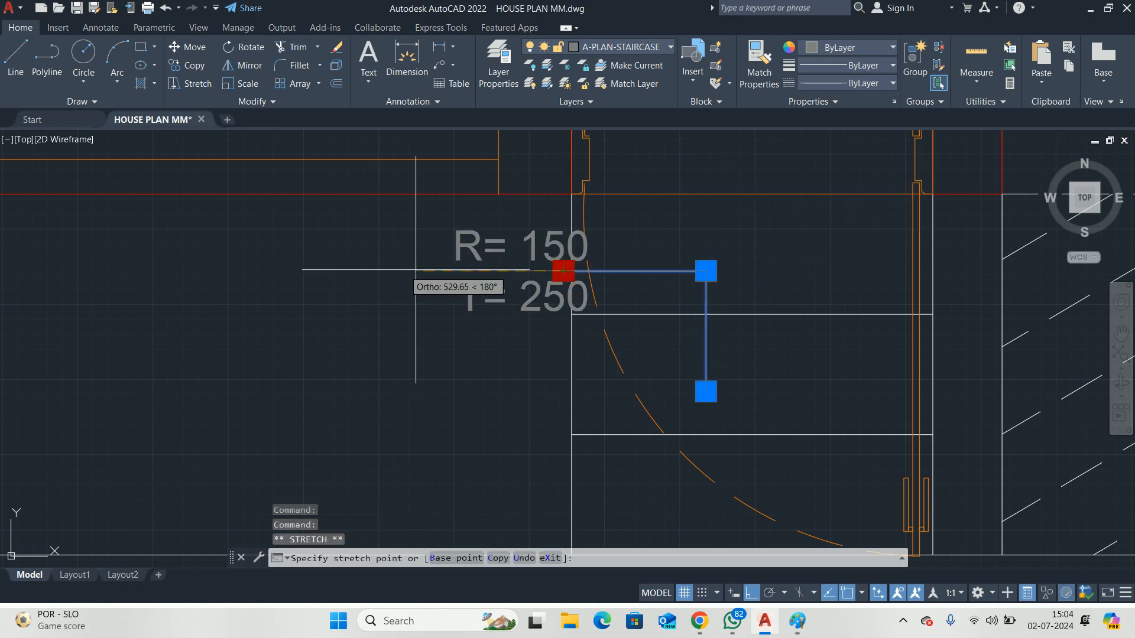
pyautogui.scroll(3, 384, 266)
pyautogui.press('Escape')
pyautogui.press('Escape')
pyautogui.scroll(-3, 307, 226)
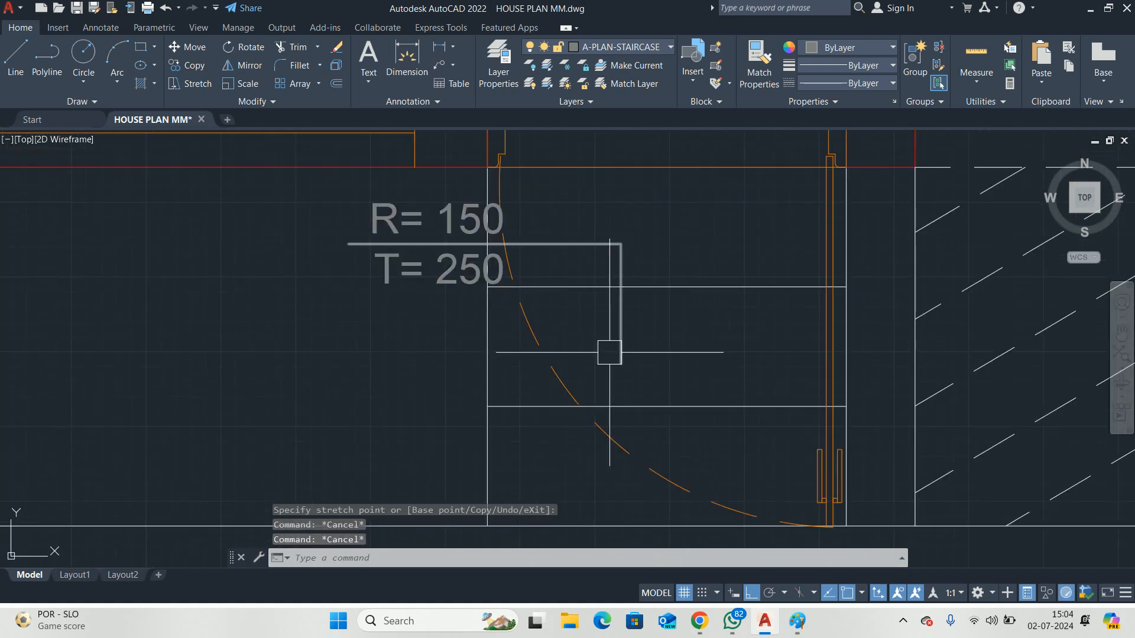
pyautogui.click(623, 373)
pyautogui.click(621, 364)
pyautogui.press('Escape')
pyautogui.scroll(-3, 615, 411)
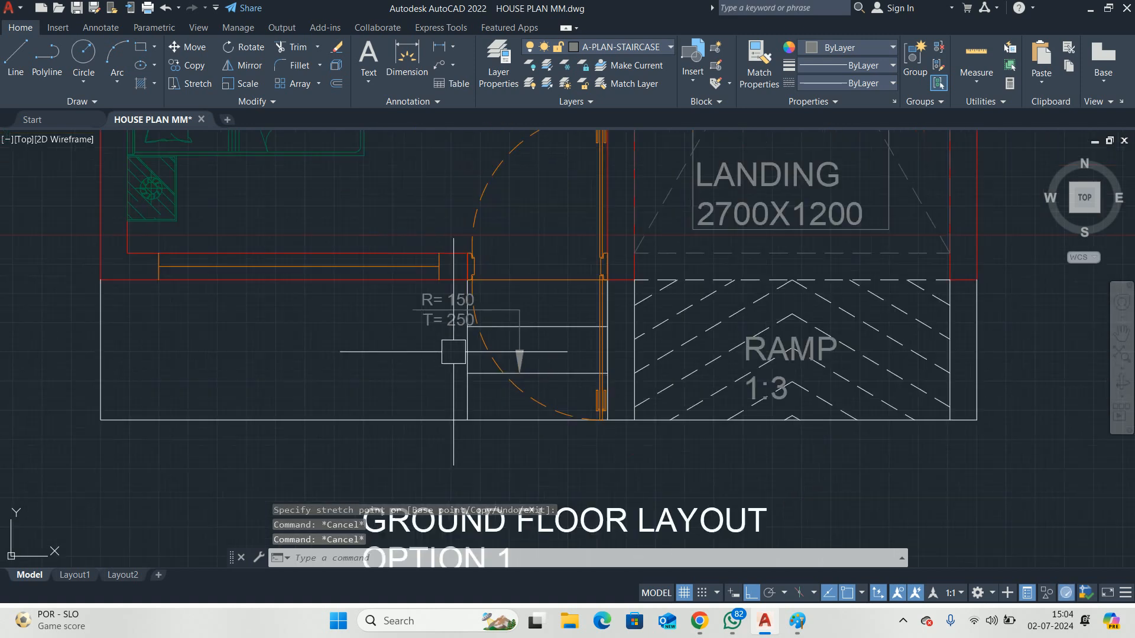
# Move the riser and tread note slightly left, clear of the entry steps' left edge
pyautogui.scroll(3, 512, 334)
pyautogui.write('m')
pyautogui.press('Return')
pyautogui.click(507, 343)
pyautogui.press('Return')
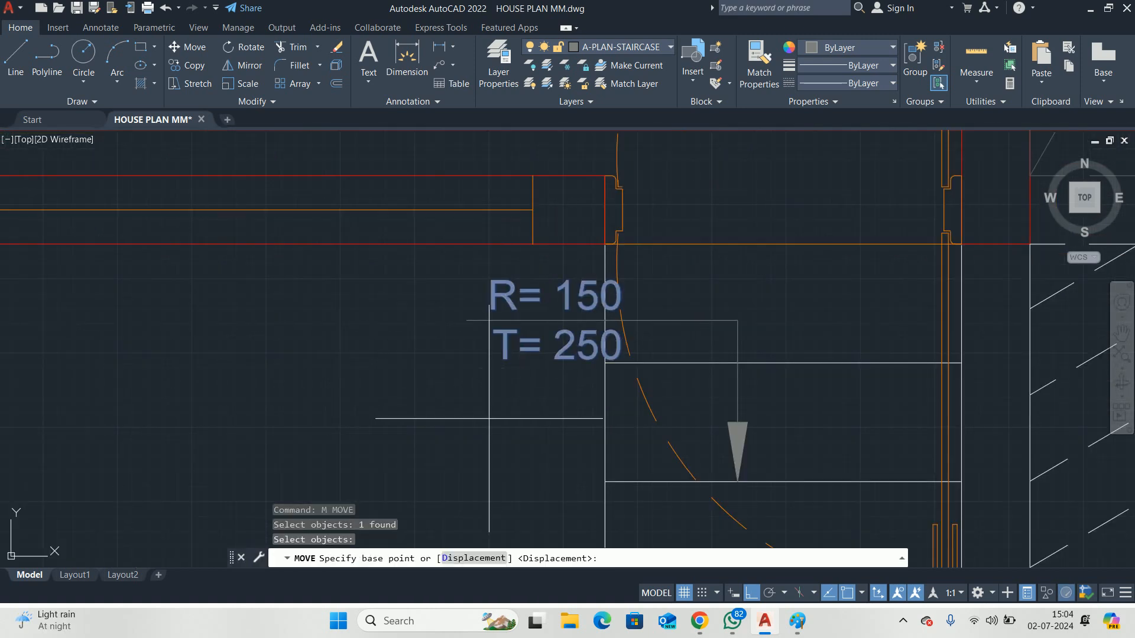
pyautogui.click(510, 357)
pyautogui.click(500, 391)
pyautogui.press('Escape')
pyautogui.press('Escape')
# Stretch the leader's free horizontal end further left, beyond the riser and tread note
pyautogui.write('s')
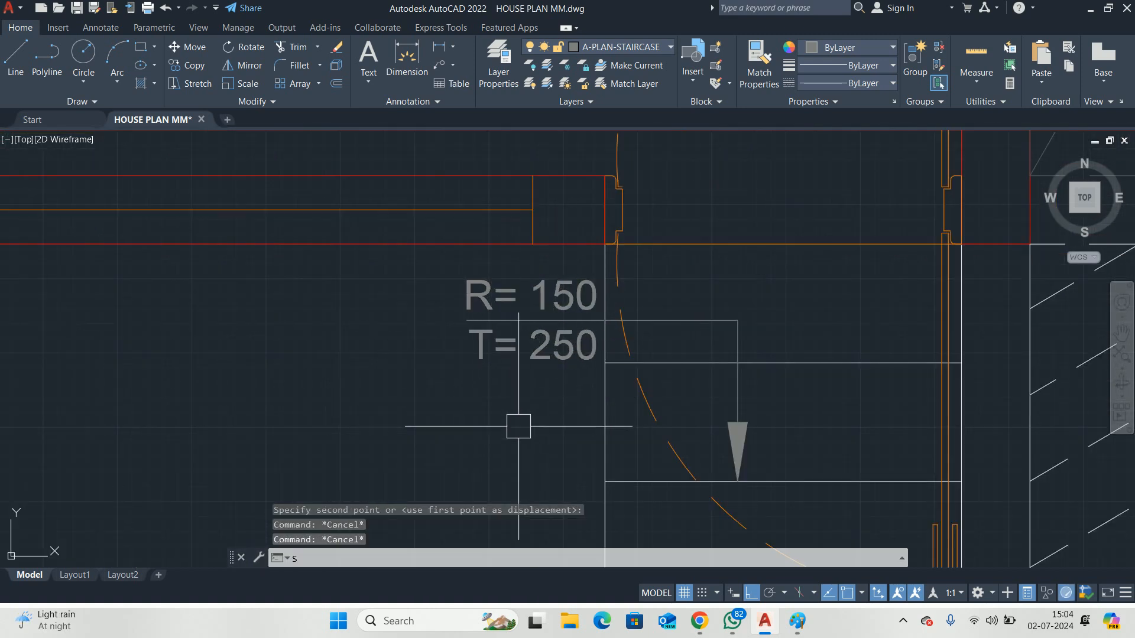
pyautogui.press('Return')
pyautogui.click(438, 278)
pyautogui.press('Return')
pyautogui.click(430, 399)
pyautogui.click(357, 399)
pyautogui.press('Escape')
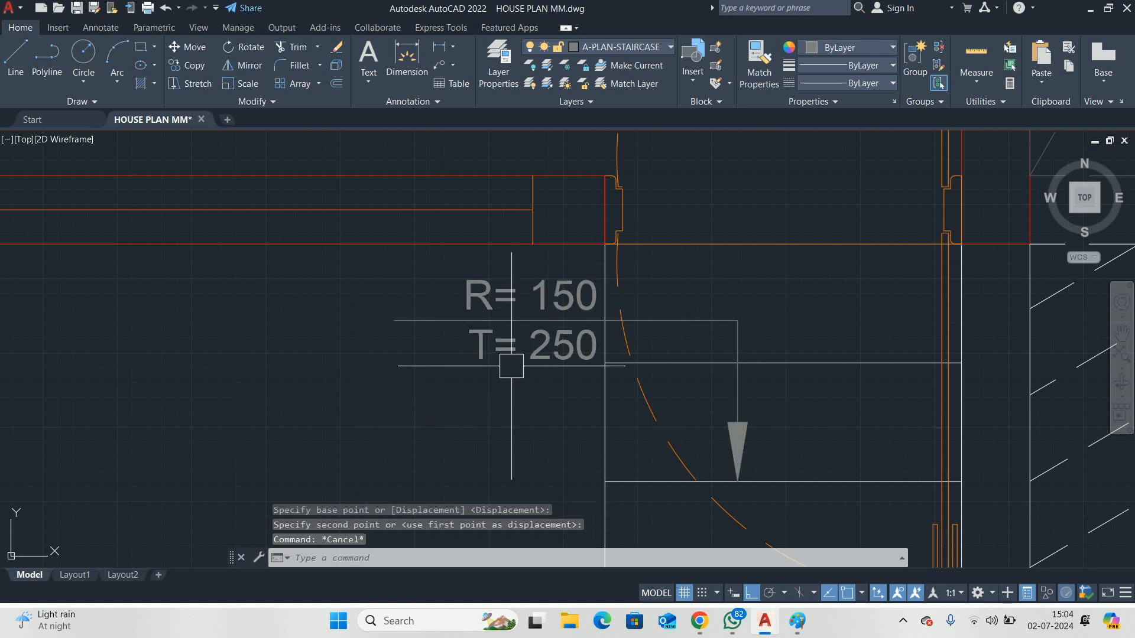
# Shift the riser and tread note further left so it sits over the outer end of the leader line
pyautogui.doubleClick(512, 364)
pyautogui.click(430, 395)
pyautogui.click(476, 355)
pyautogui.press('Return')
pyautogui.click(479, 422)
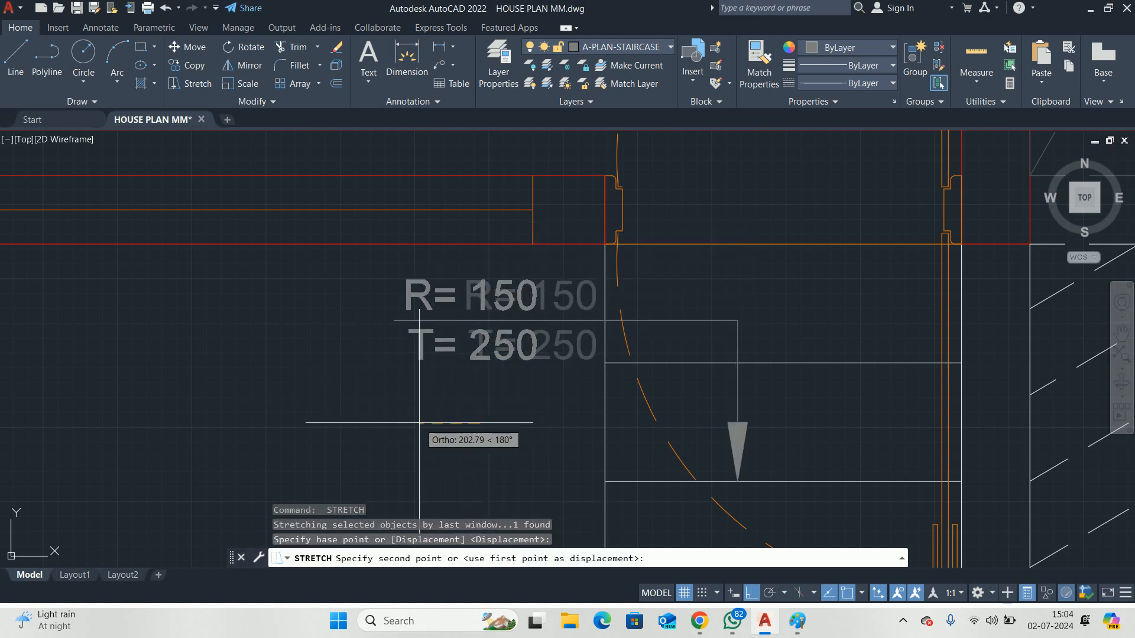
pyautogui.click(415, 422)
pyautogui.press('Escape')
pyautogui.press('Escape')
pyautogui.press('Escape')
# Measure the lowest entry step's tread depth with a temporary linear dimension
pyautogui.scroll(-3, 415, 422)
pyautogui.scroll(2, 473, 401)
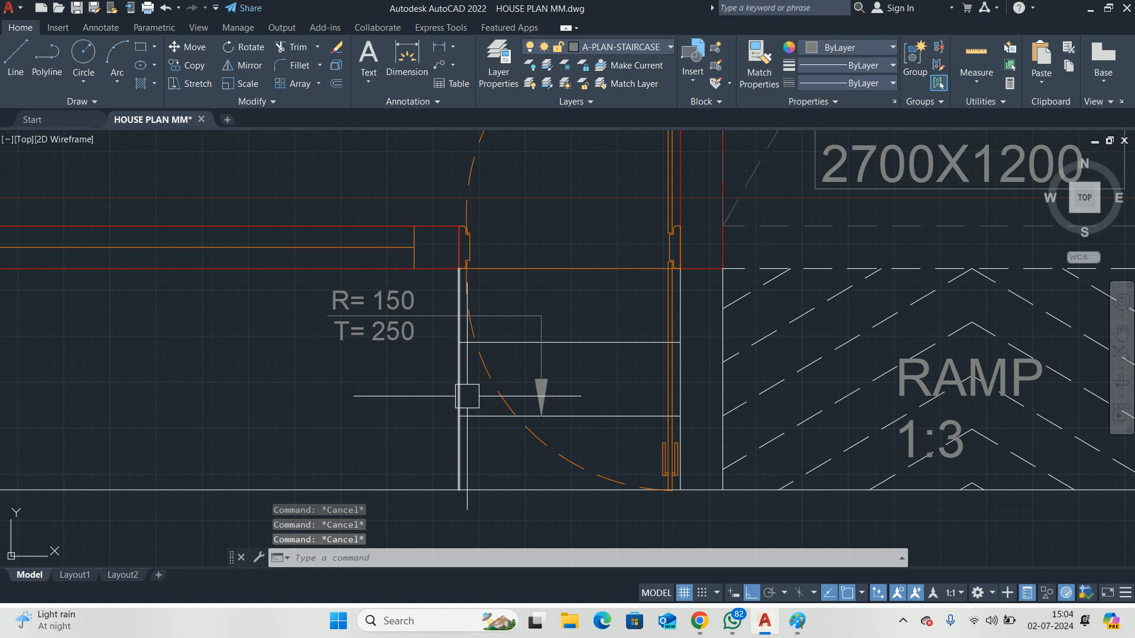
pyautogui.write('DL')
pyautogui.press('Return')
pyautogui.click(460, 416)
pyautogui.click(460, 489)
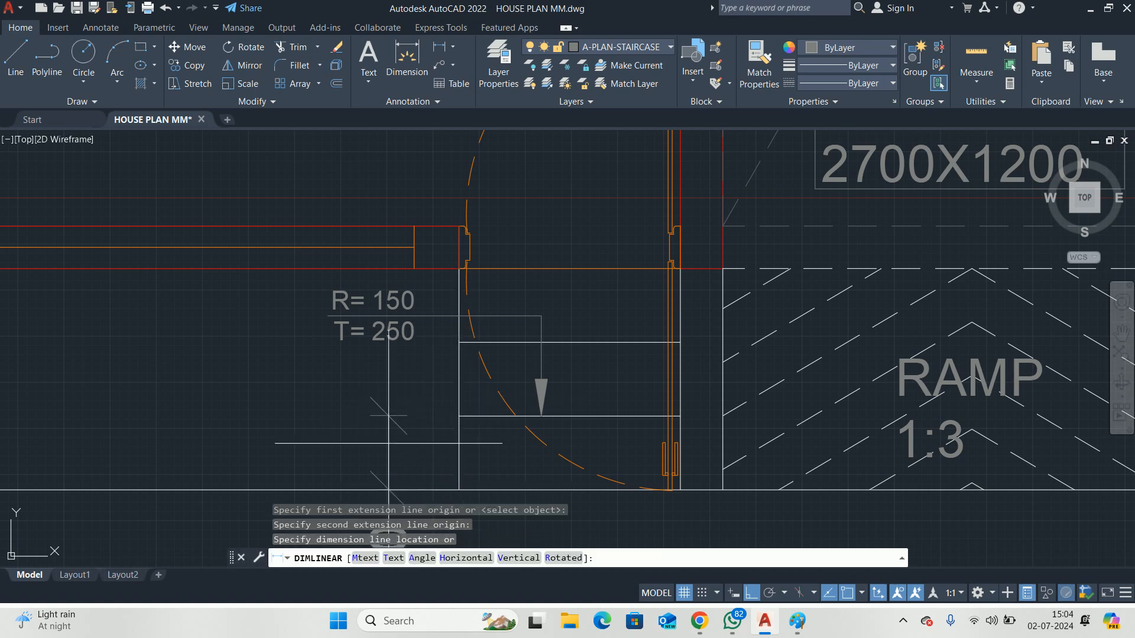
pyautogui.scroll(-3, 373, 424)
pyautogui.press('Escape')
# Change the tread line of the entry steps' note to T= 400
pyautogui.scroll(6, 378, 389)
pyautogui.doubleClick(372, 394)
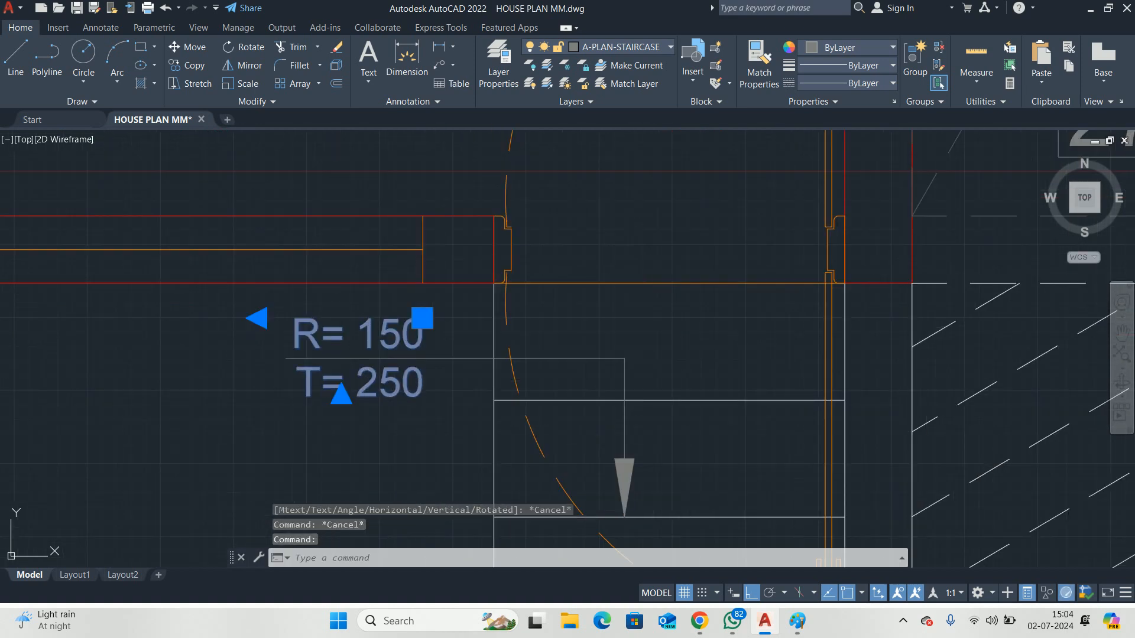
pyautogui.write('40')
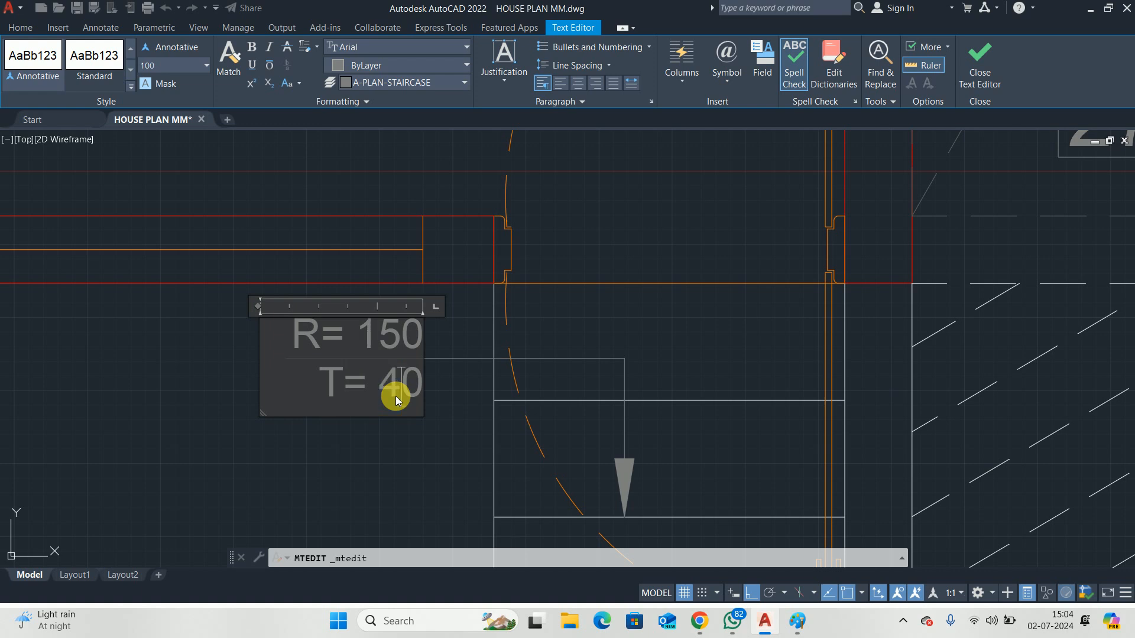
pyautogui.click(436, 410)
pyautogui.press('Escape')
pyautogui.press('Escape')
pyautogui.scroll(-6, 481, 341)
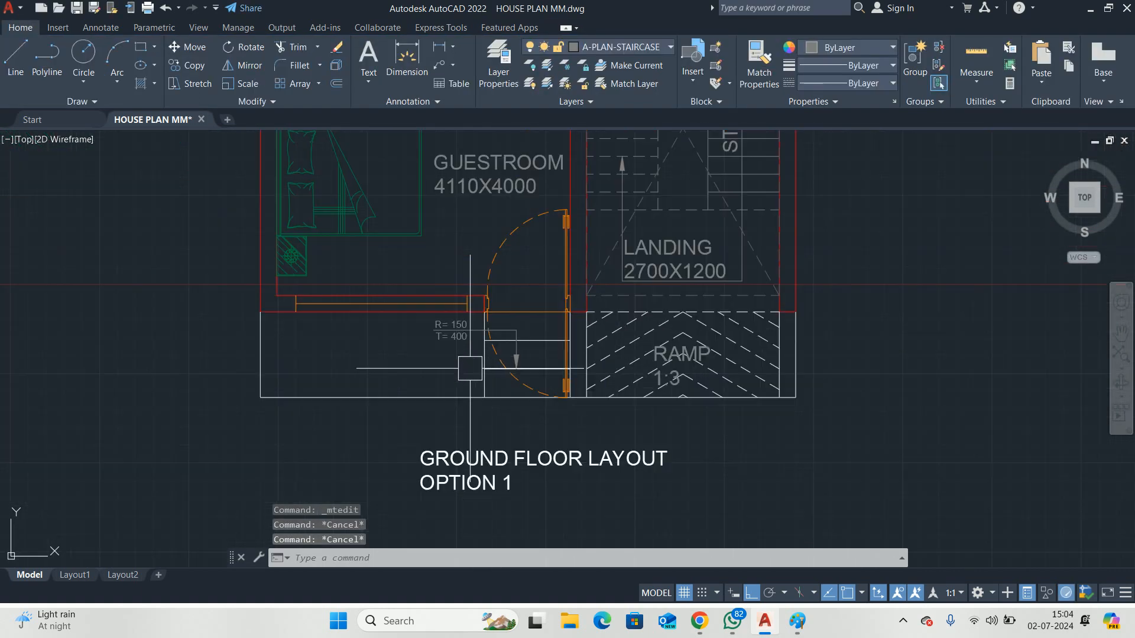
pyautogui.press('Escape')
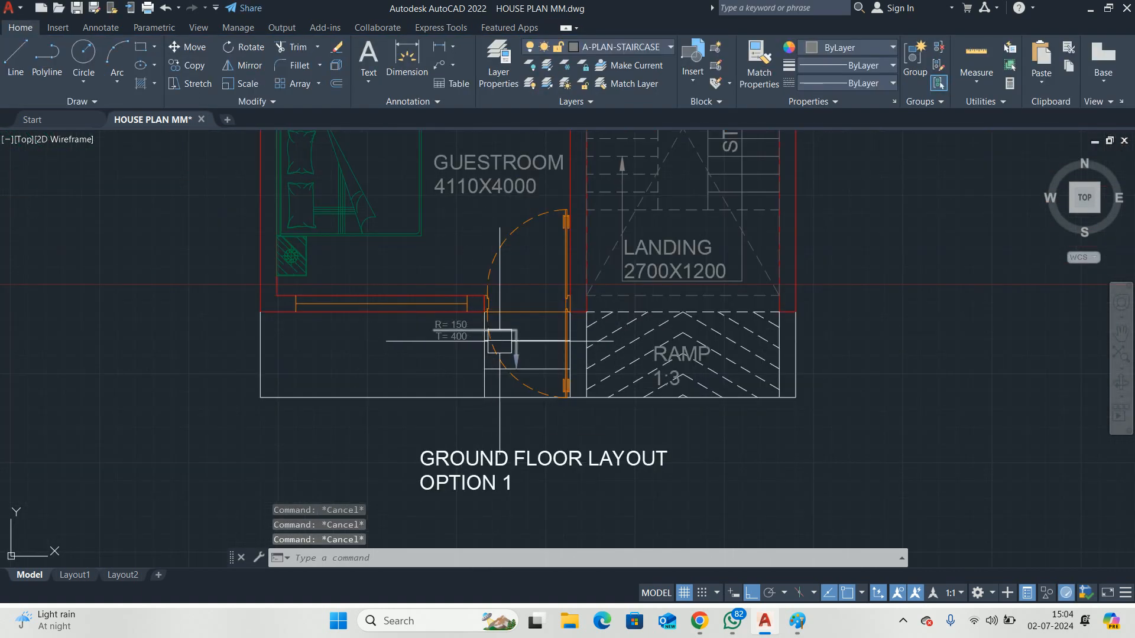
# Copy the RAMP 1:3 label horizontally into the empty strip left of the entry steps, below the guestroom window
pyautogui.moveTo(495, 327); pyautogui.dragTo(302, 414, button='middle')
pyautogui.moveTo(451, 428); pyautogui.dragTo(570, 362, button='middle')
pyautogui.scroll(-3, 411, 396)
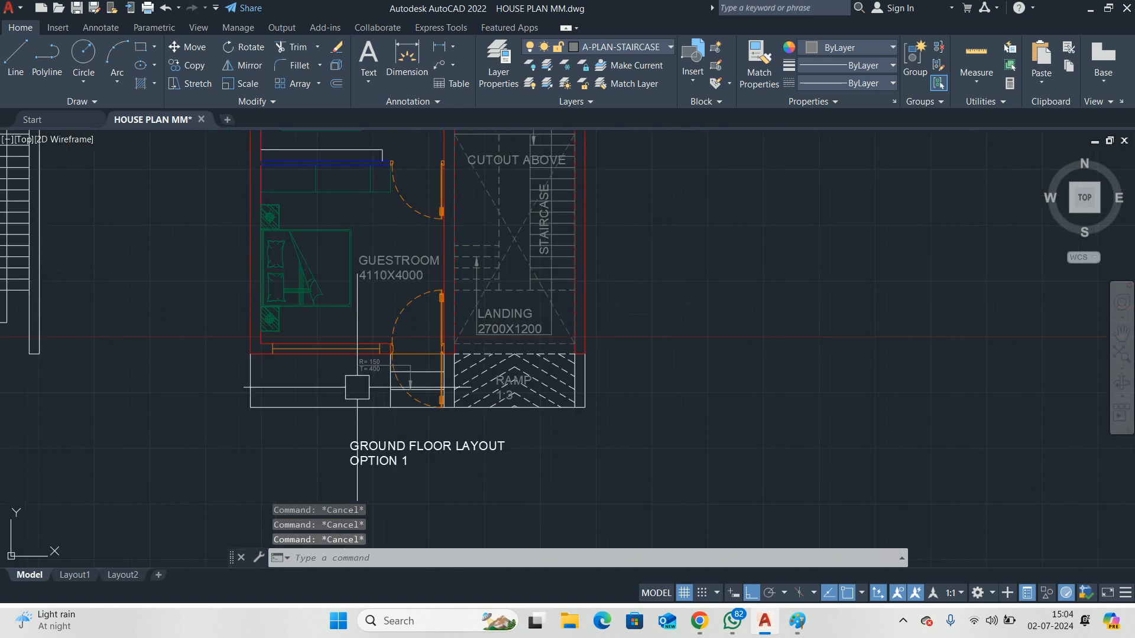
pyautogui.moveTo(425, 405); pyautogui.dragTo(501, 367, button='middle')
pyautogui.write('CO')
pyautogui.press('Return')
pyautogui.scroll(4, 551, 358)
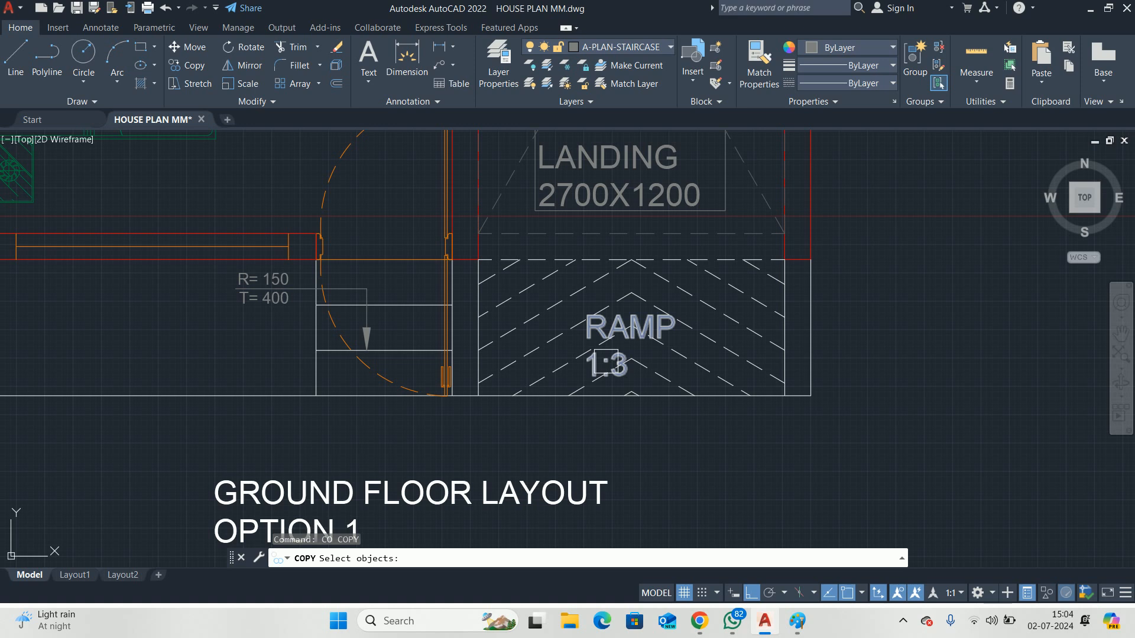
pyautogui.click(617, 343)
pyautogui.press('Return')
pyautogui.click(620, 333)
pyautogui.moveTo(318, 366); pyautogui.dragTo(937, 348, button='middle')
pyautogui.click(707, 343)
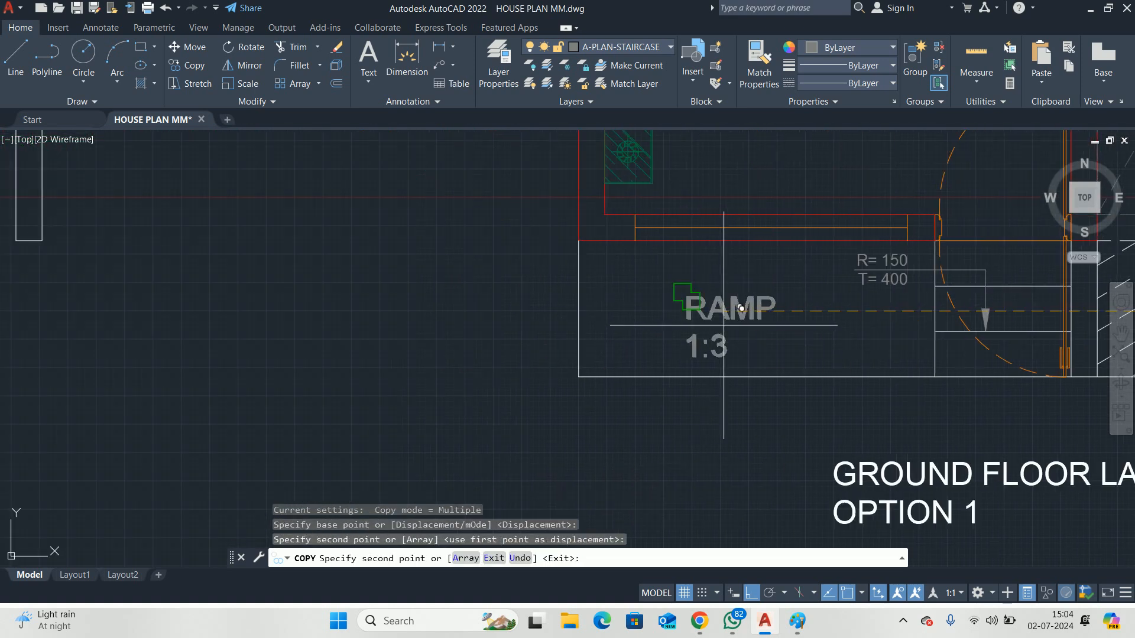
pyautogui.press('Escape')
# Replace the text of the copied ramp label in the strip below the guestroom window with FOOTHPATH
pyautogui.doubleClick(729, 316)
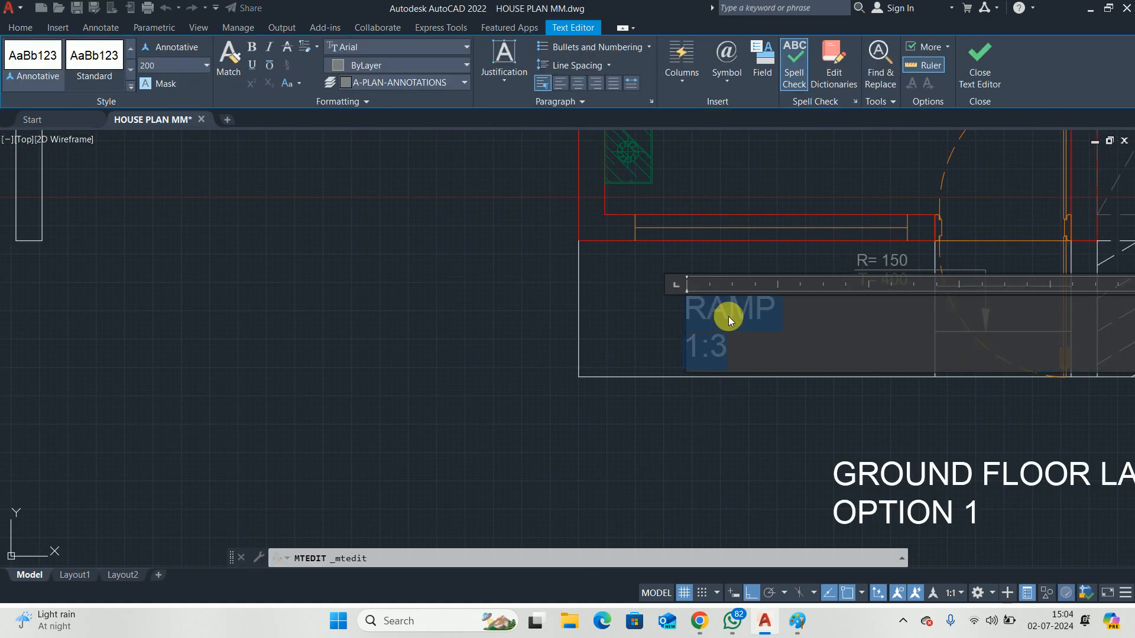
pyautogui.write('FOOTHPATH')
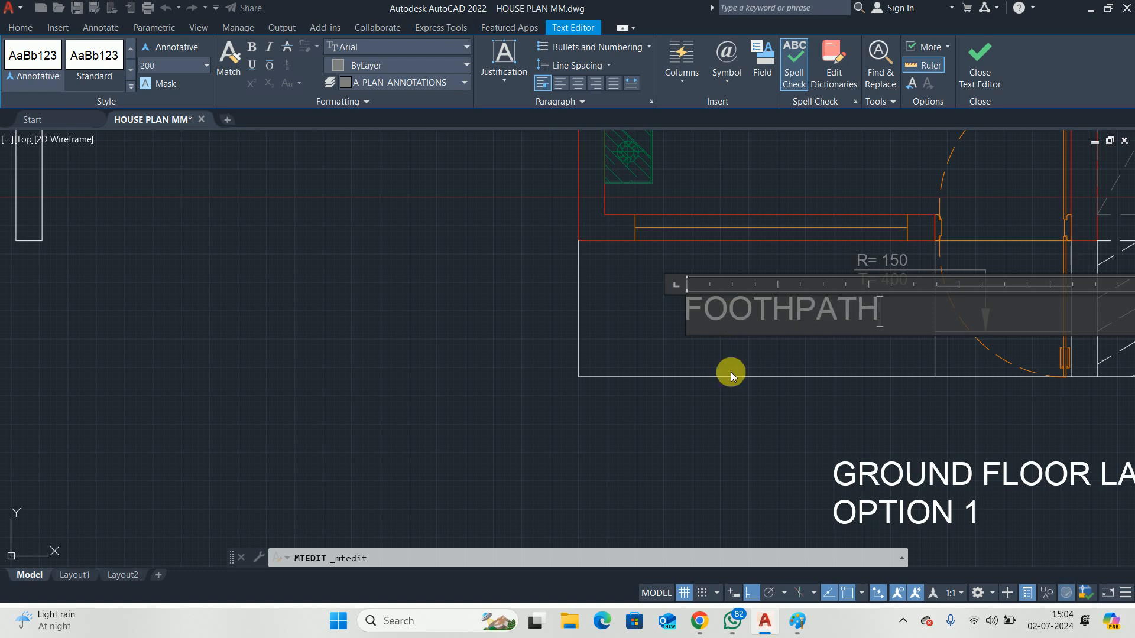
pyautogui.click(740, 438)
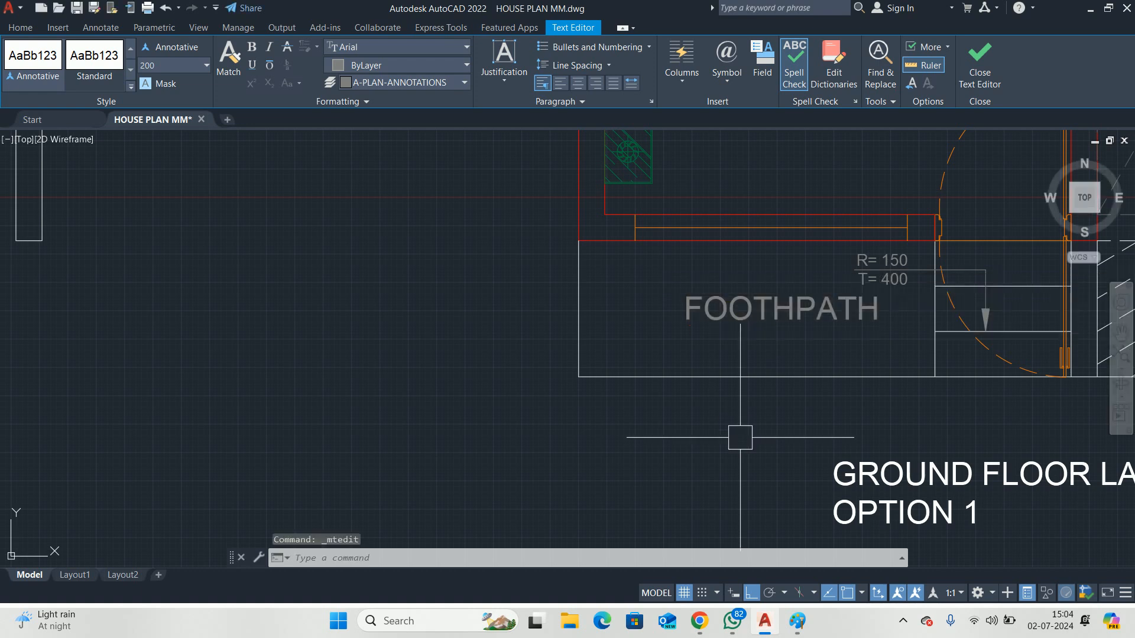
pyautogui.press('Escape')
pyautogui.press('Escape')
# Add a second line reading 1200 MM WIDE to the FOOTHPATH label
pyautogui.scroll(-4, 775, 322)
pyautogui.moveTo(774, 322); pyautogui.dragTo(485, 345, button='middle')
pyautogui.press('Escape')
pyautogui.scroll(2, 434, 323)
pyautogui.click(509, 355)
pyautogui.doubleClick(562, 354)
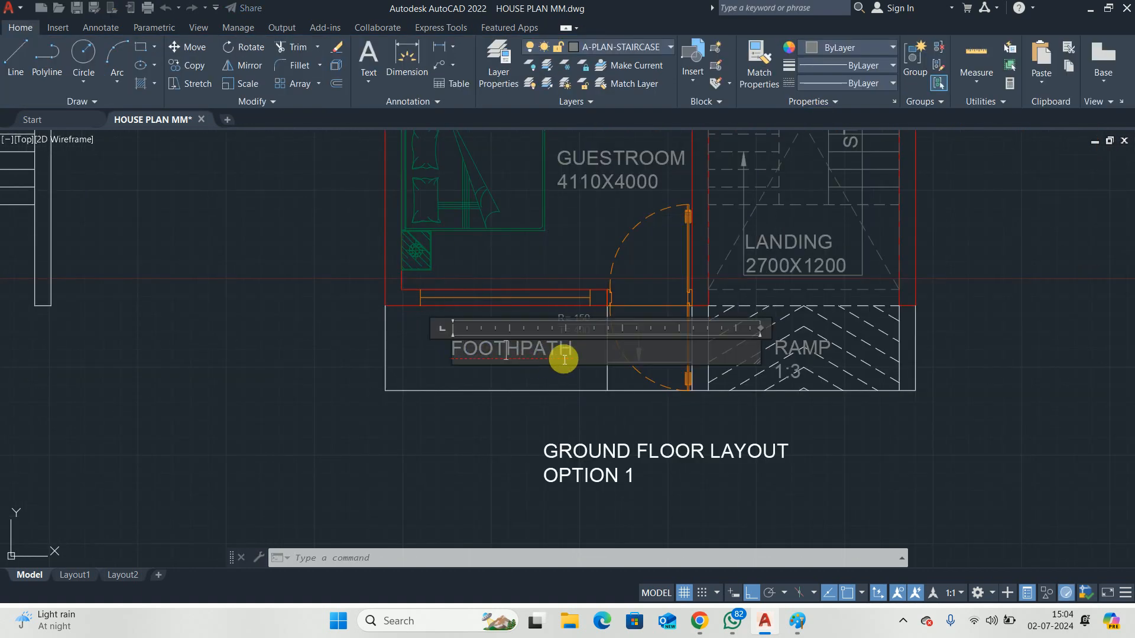
pyautogui.press('Return')
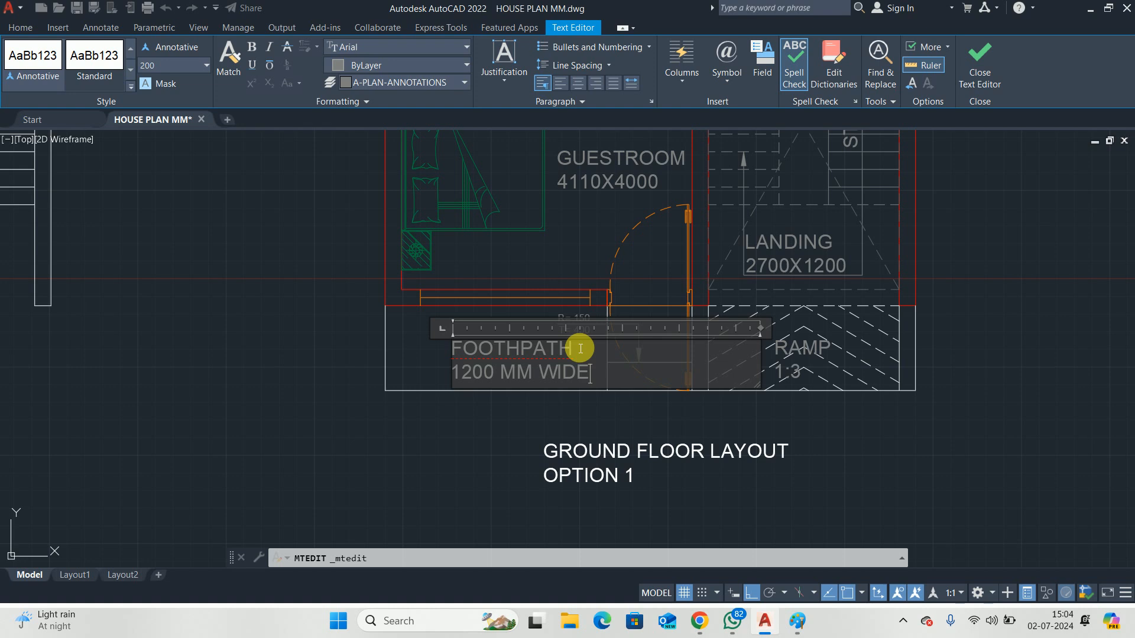
pyautogui.click(436, 467)
# Move the two-line FOOTHPATH label slightly left, away from the entry steps
pyautogui.write('m')
pyautogui.press('Return')
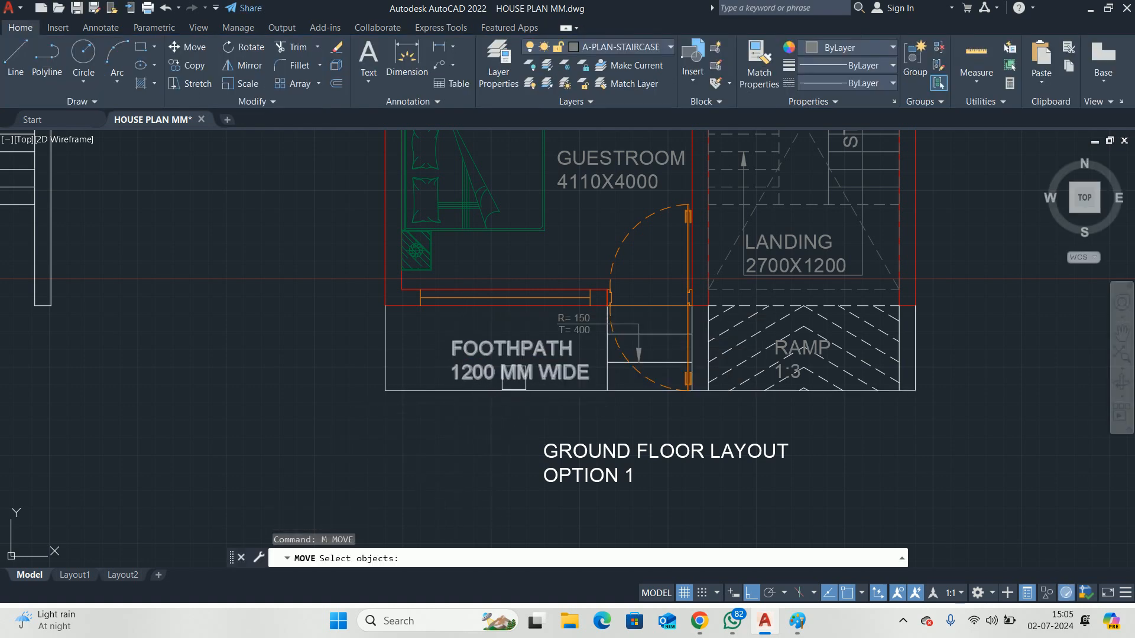
pyautogui.click(514, 378)
pyautogui.press('Return')
pyautogui.click(477, 449)
pyautogui.click(459, 448)
pyautogui.press('Escape')
pyautogui.press('Escape')
pyautogui.press('Escape')
# Review the footpath, entry steps and ramp labels, and the overall ground floor layout
pyautogui.scroll(-1, 512, 437)
pyautogui.moveTo(512, 437); pyautogui.dragTo(488, 373, button='middle')
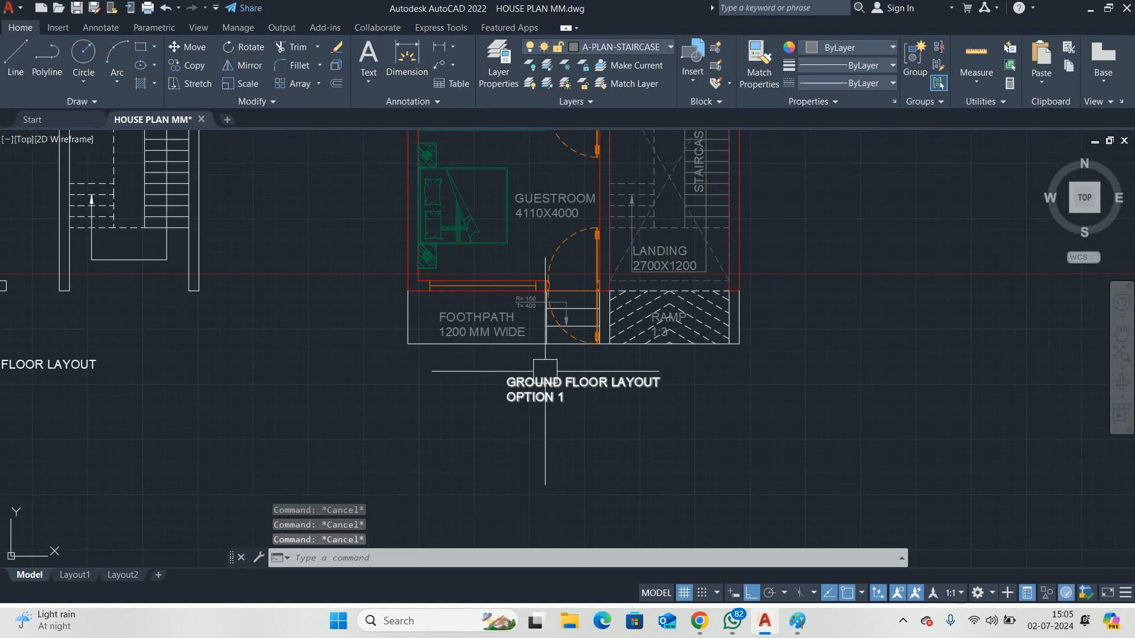
pyautogui.scroll(2, 463, 375)
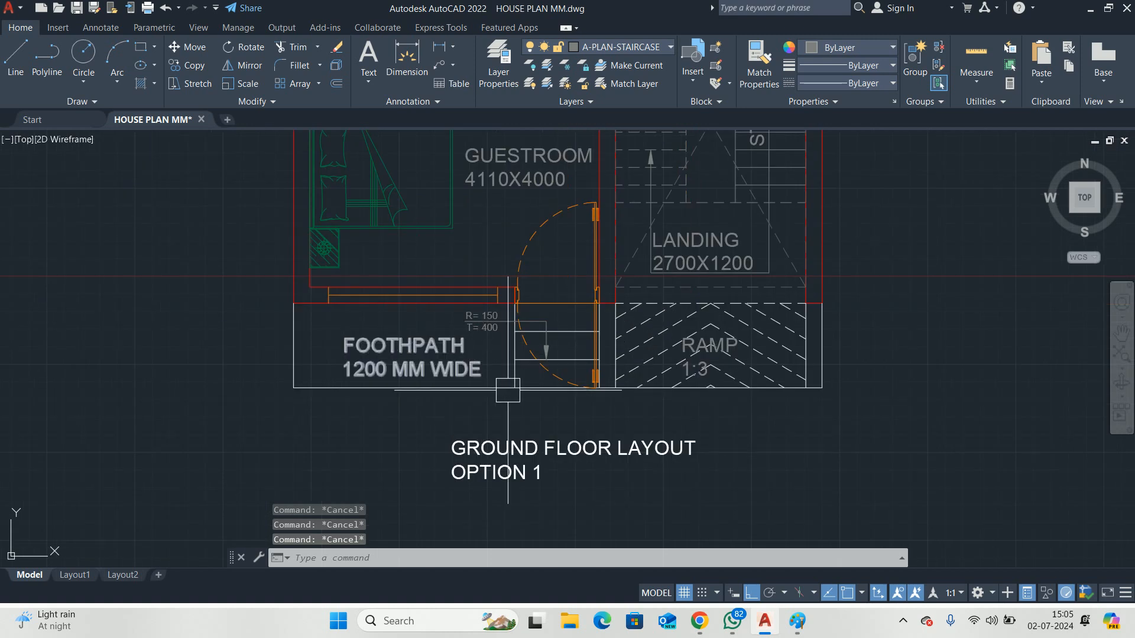
pyautogui.scroll(-1, 502, 393)
pyautogui.moveTo(503, 393); pyautogui.dragTo(530, 391, button='middle')
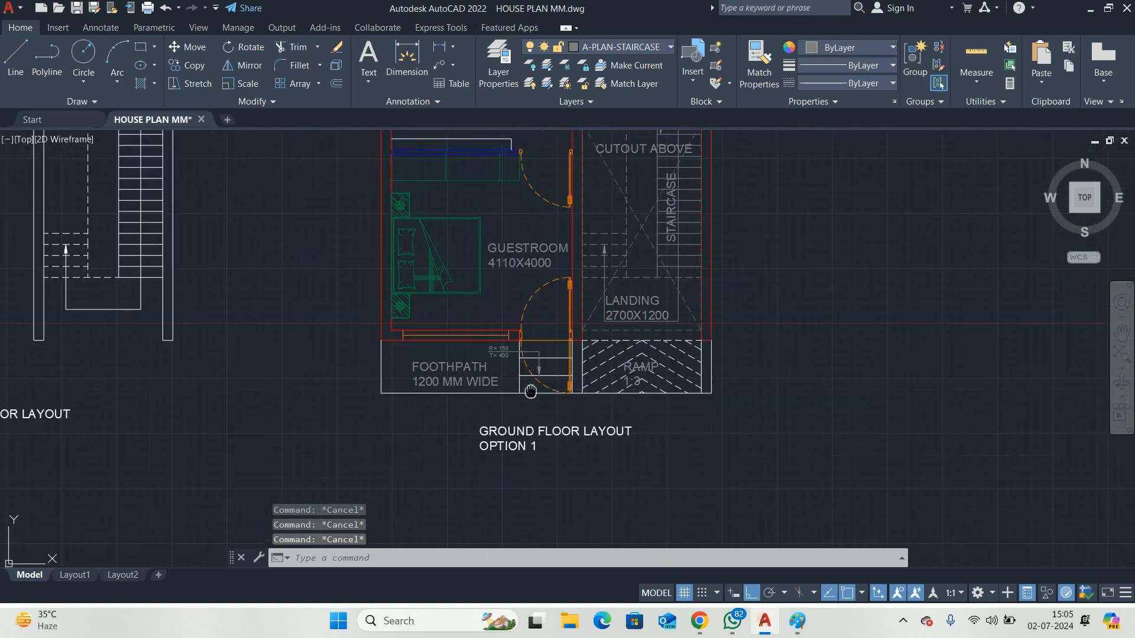
pyautogui.scroll(2, 512, 371)
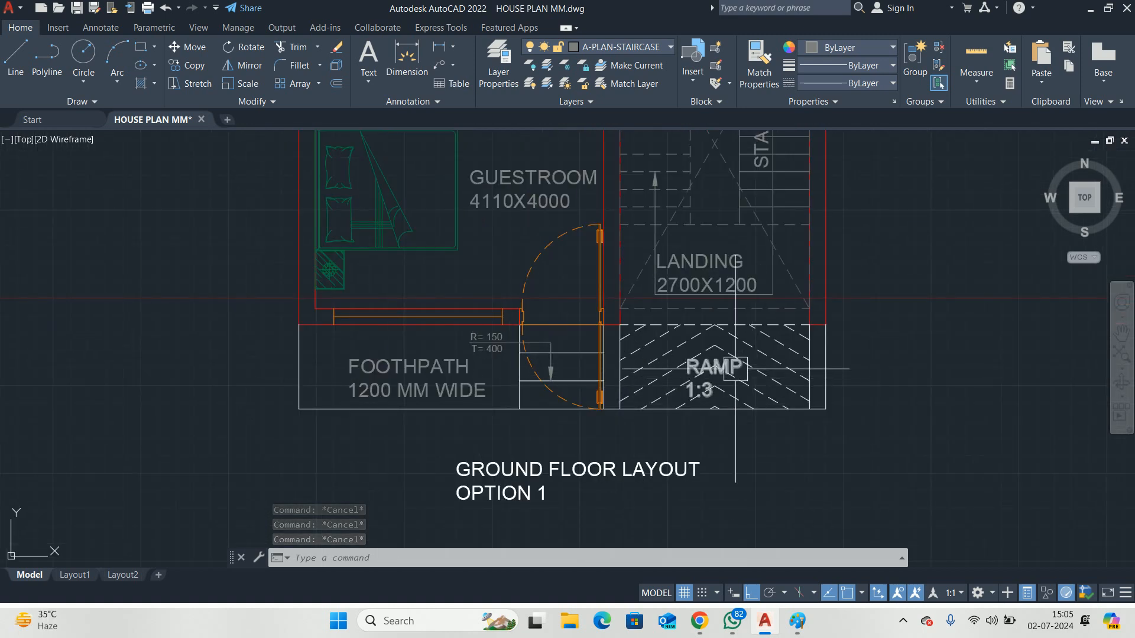
pyautogui.scroll(-2, 641, 346)
pyautogui.scroll(-2, 640, 346)
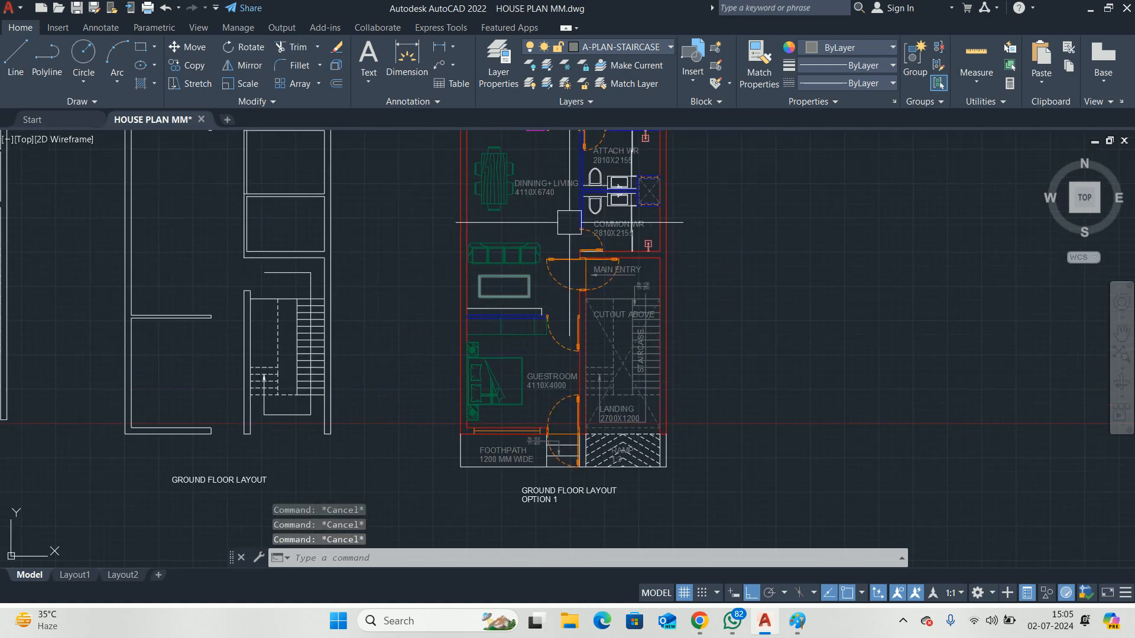
pyautogui.moveTo(563, 356)
pyautogui.mouseDown(button='middle')
pyautogui.moveTo(532, 463)
pyautogui.moveTo(521, 446)
pyautogui.mouseUp(button='middle')
pyautogui.scroll(-2, 617, 332)
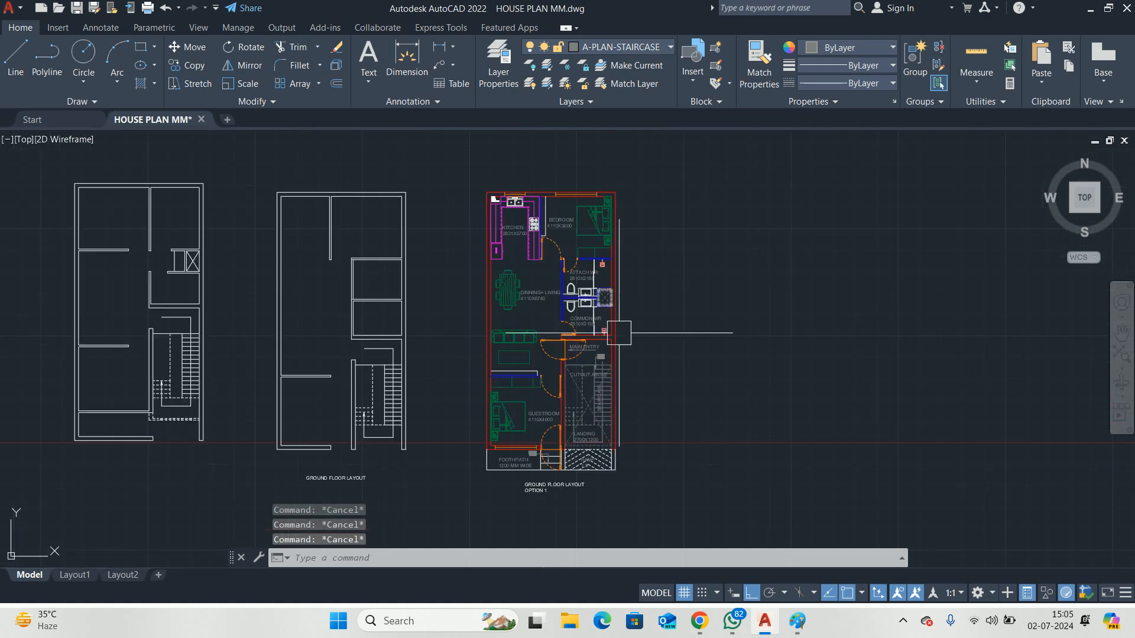
pyautogui.moveTo(591, 440); pyautogui.dragTo(600, 400, button='middle')
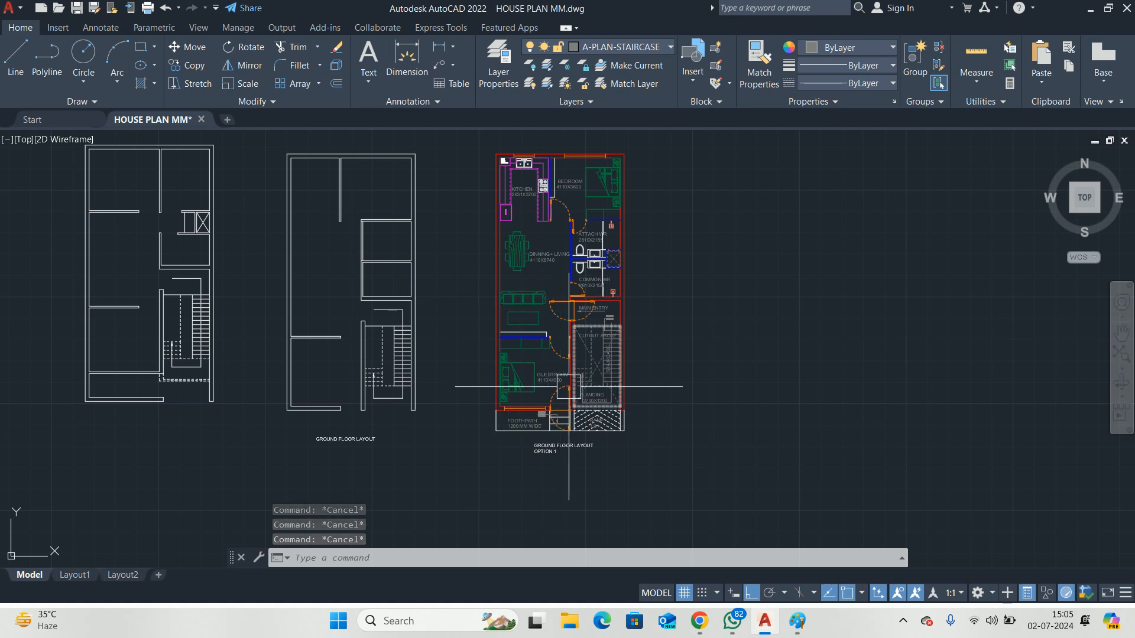
# Place a multiline text letter A with height 50 in the empty area outside the wall beside the staircase
pyautogui.scroll(6, 520, 337)
pyautogui.write('t')
pyautogui.press('Return')
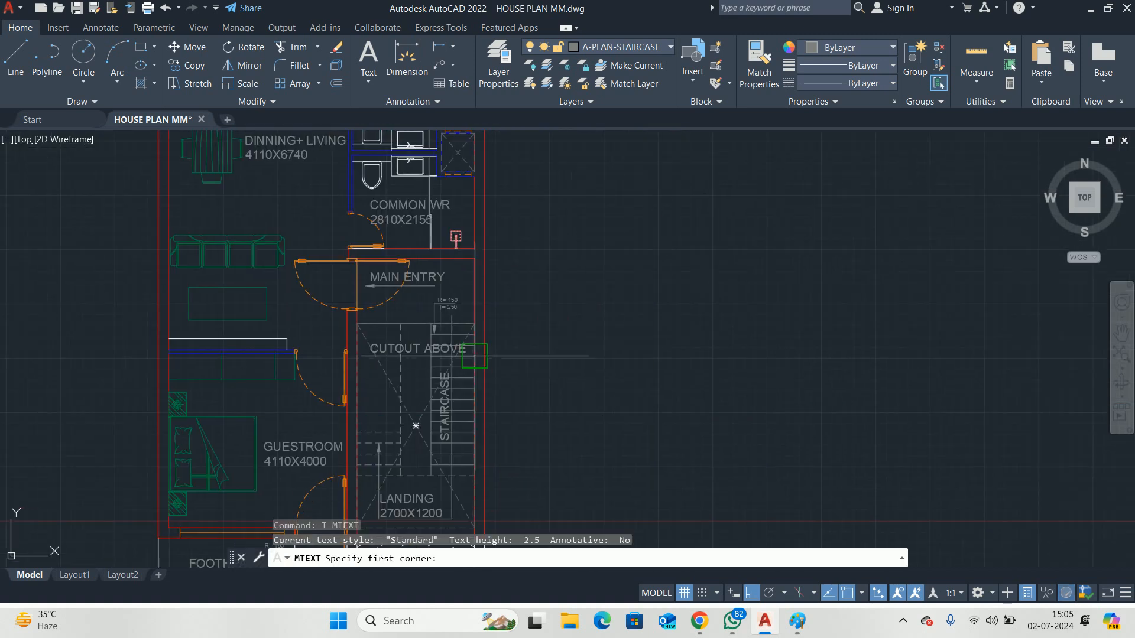
pyautogui.scroll(2, 532, 316)
pyautogui.scroll(2, 538, 306)
pyautogui.click(531, 307)
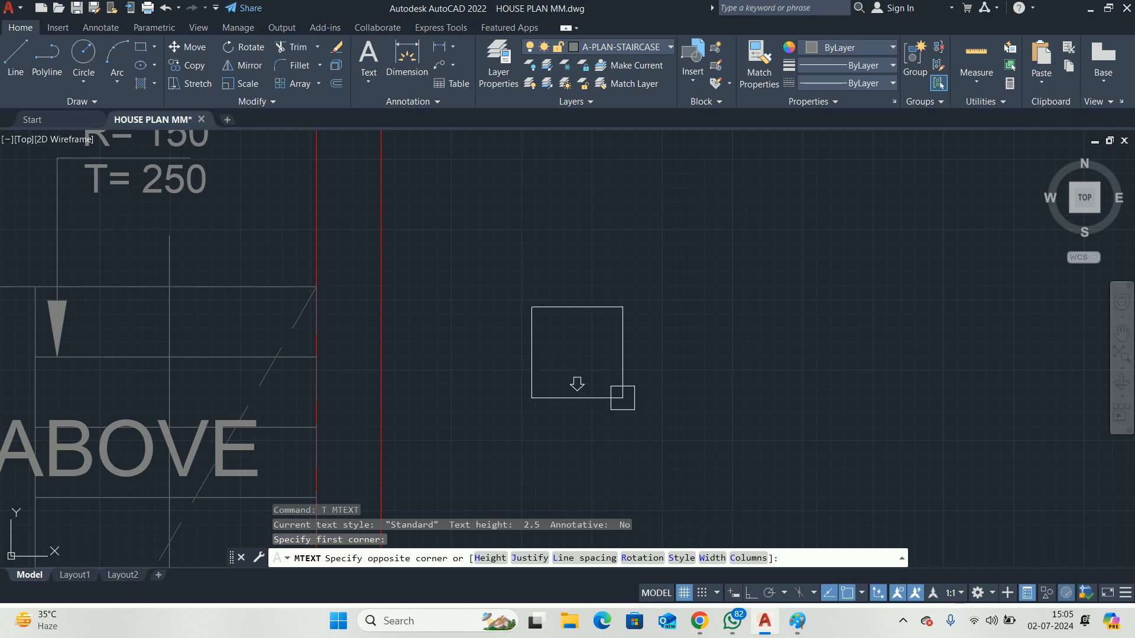
pyautogui.click(586, 331)
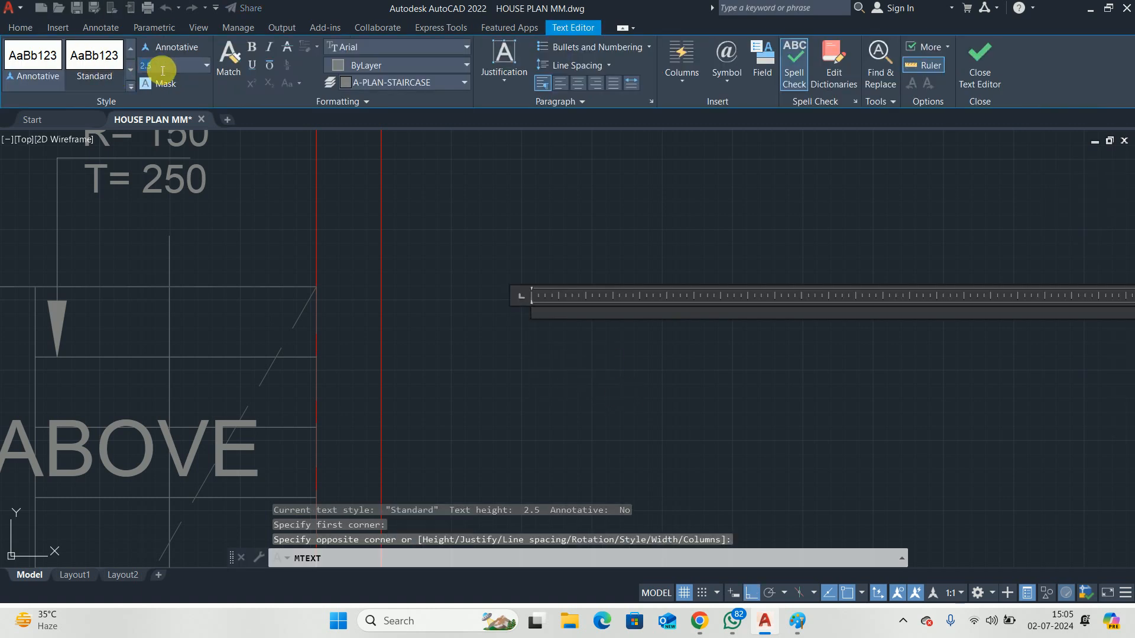
pyautogui.press('Return')
pyautogui.write('A')
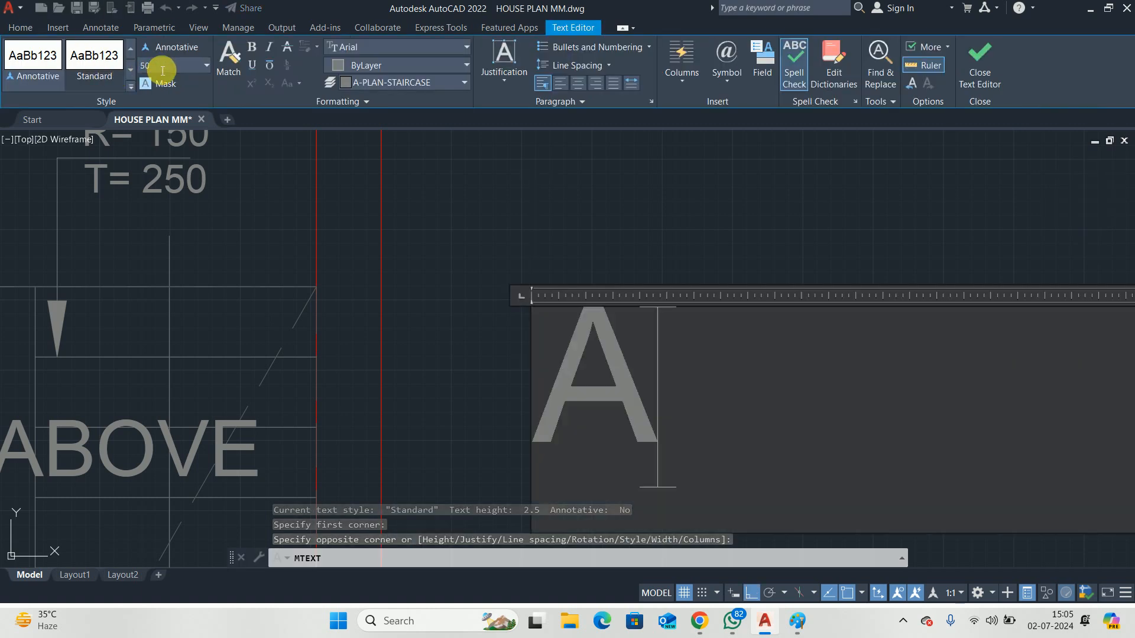
pyautogui.press('Escape')
pyautogui.press('Escape')
pyautogui.press('Escape')
pyautogui.write('c')
pyautogui.press('Return')
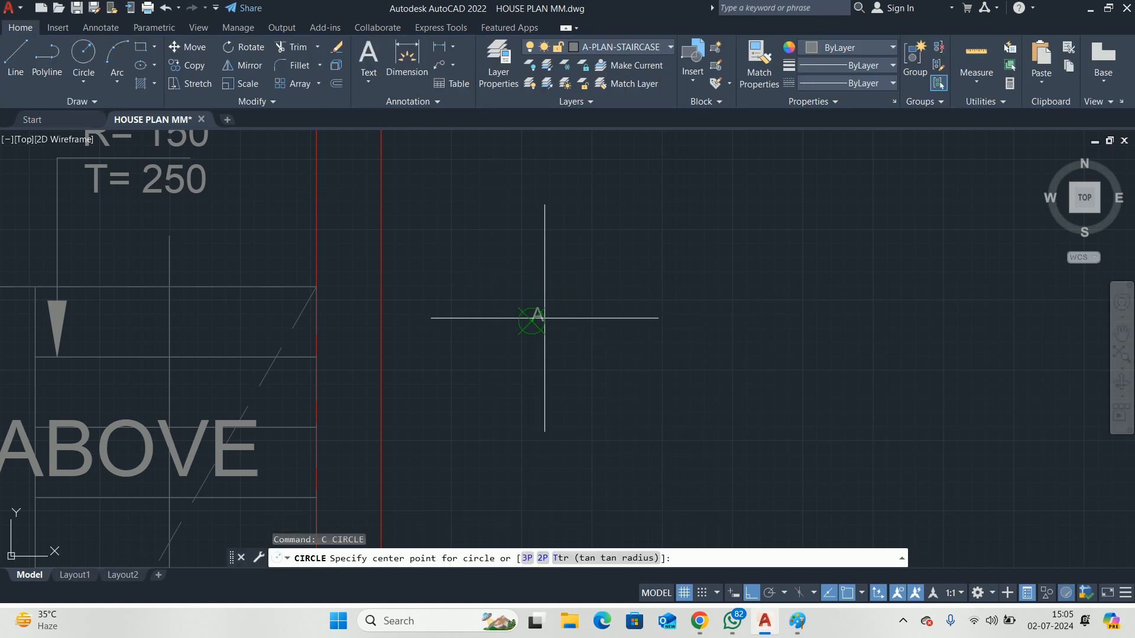
pyautogui.scroll(4, 535, 323)
pyautogui.press('Escape')
# Set the letter A text's justification to Middle center
pyautogui.click(528, 319)
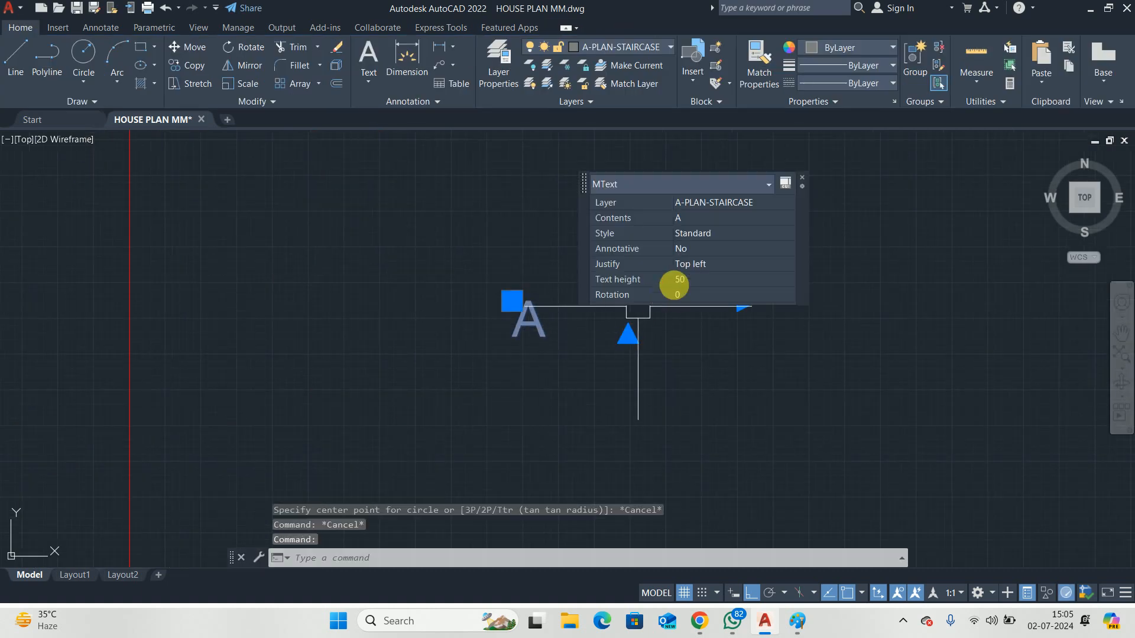
pyautogui.click(694, 263)
pyautogui.press('Escape')
pyautogui.press('Escape')
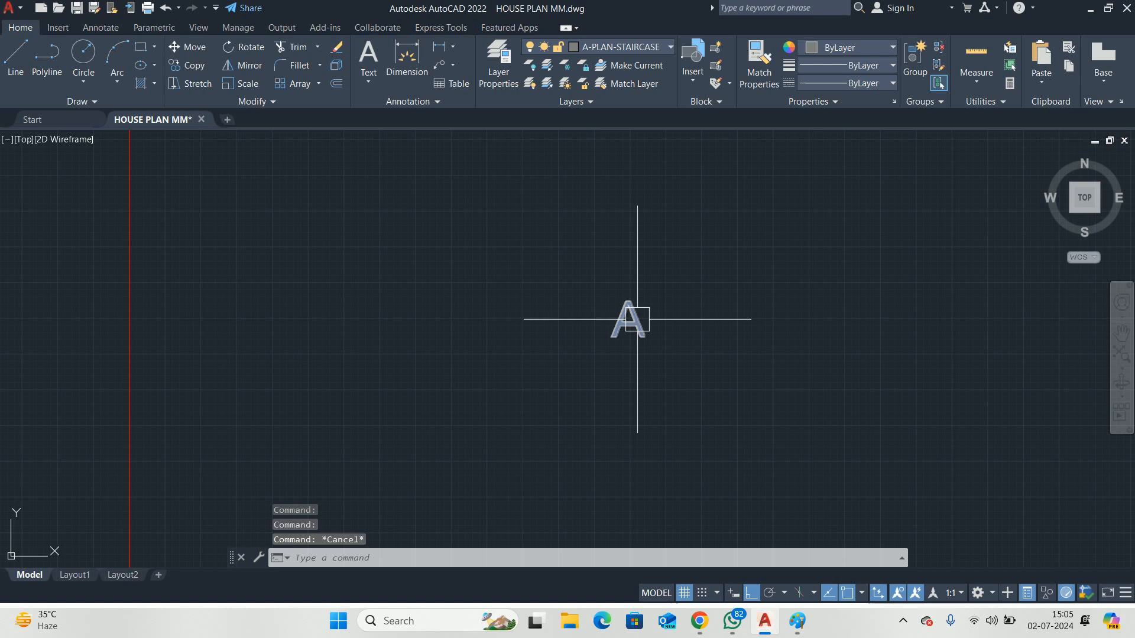
# Draw a circle of radius 50 centred on the letter A
pyautogui.write('c')
pyautogui.press('Return')
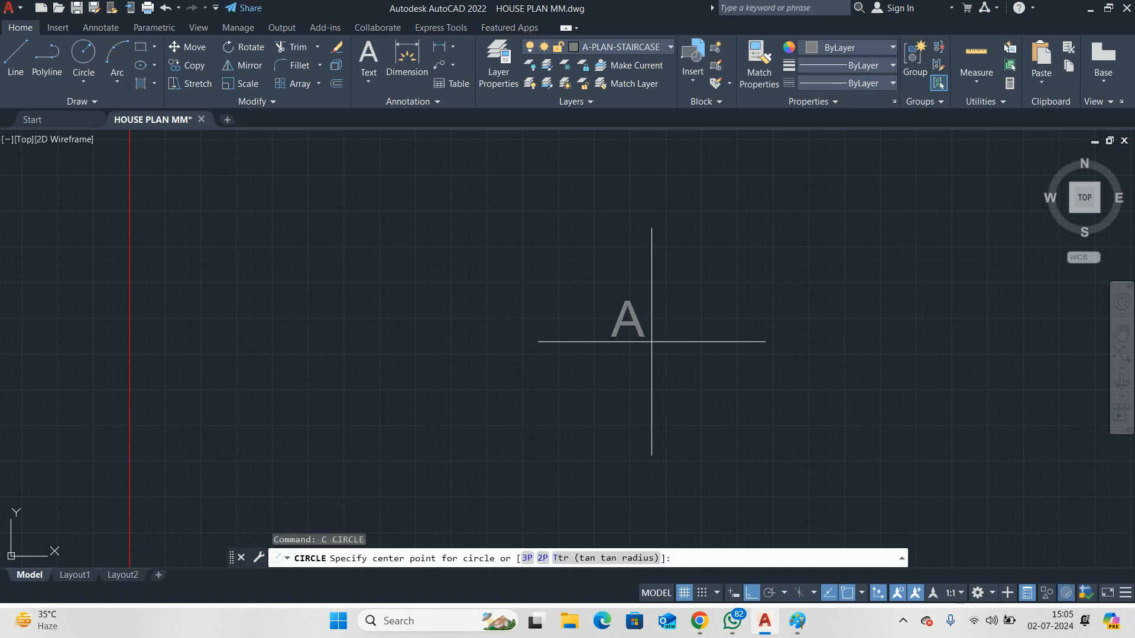
pyautogui.click(632, 310)
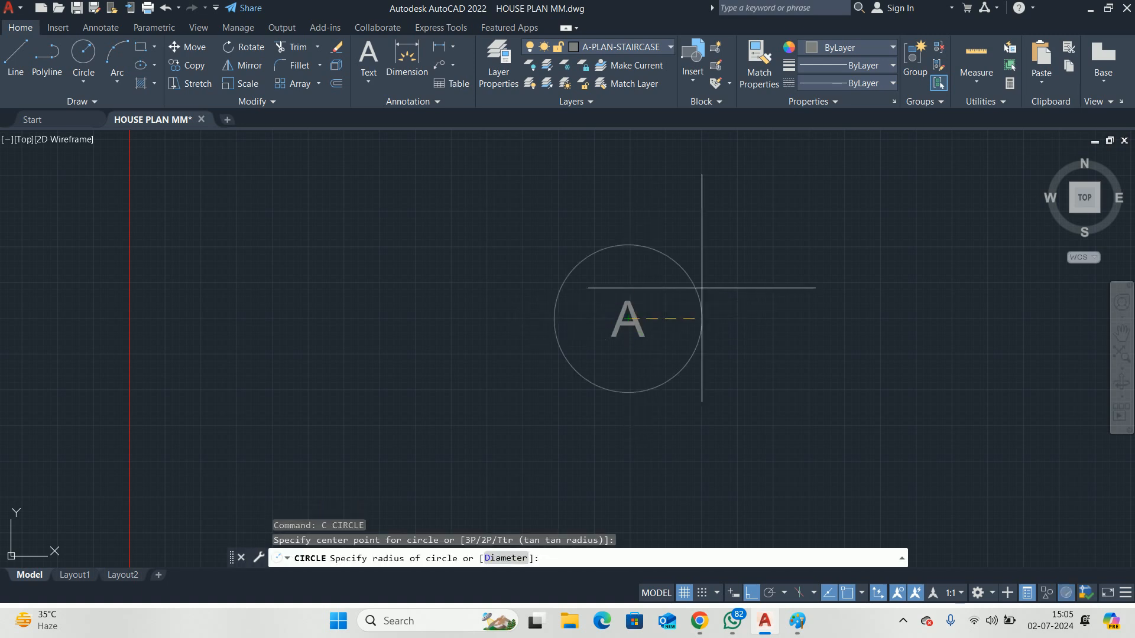
pyautogui.write('50')
pyautogui.press('Return')
pyautogui.press('Escape')
# Set the text height of the letter A inside the circle to 40
pyautogui.click(632, 315)
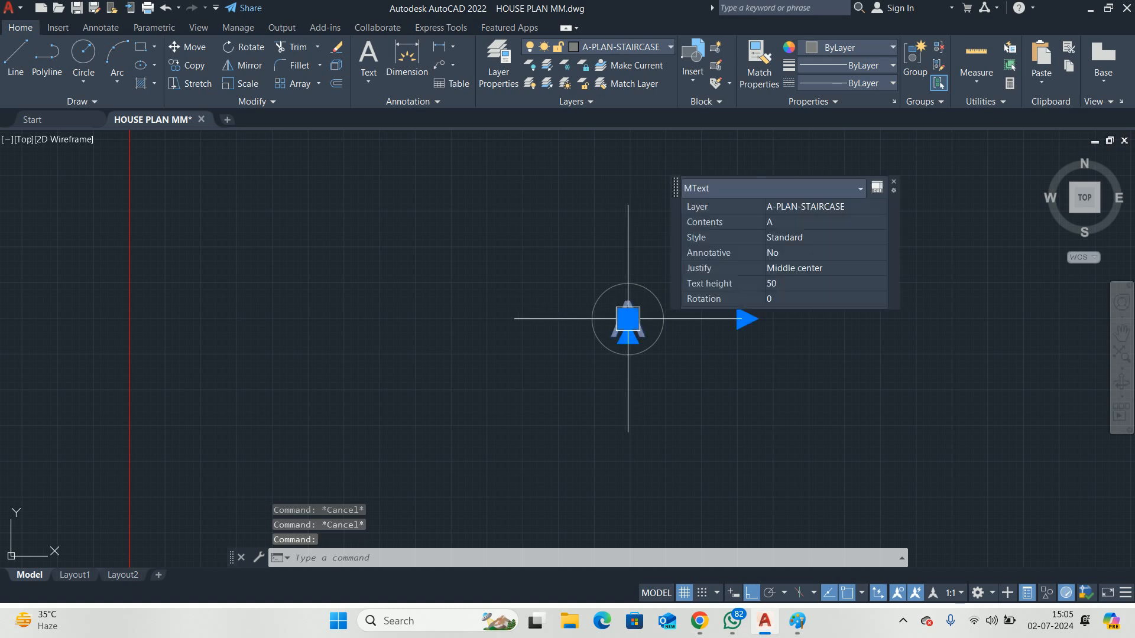
pyautogui.click(783, 285)
pyautogui.write('40')
pyautogui.press('Return')
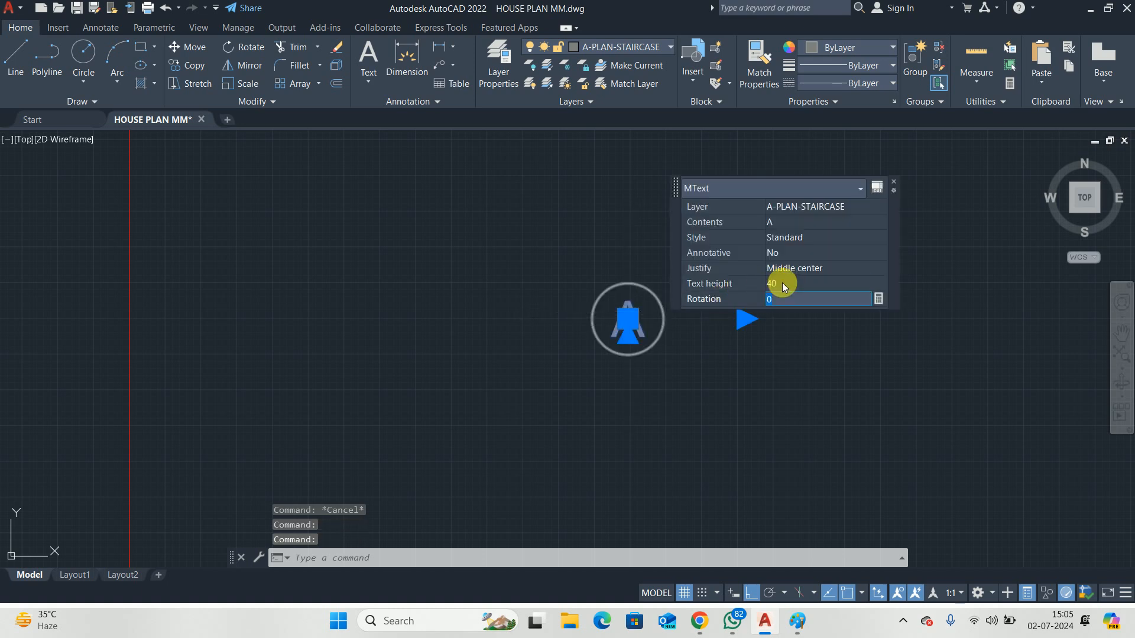
pyautogui.press('Escape')
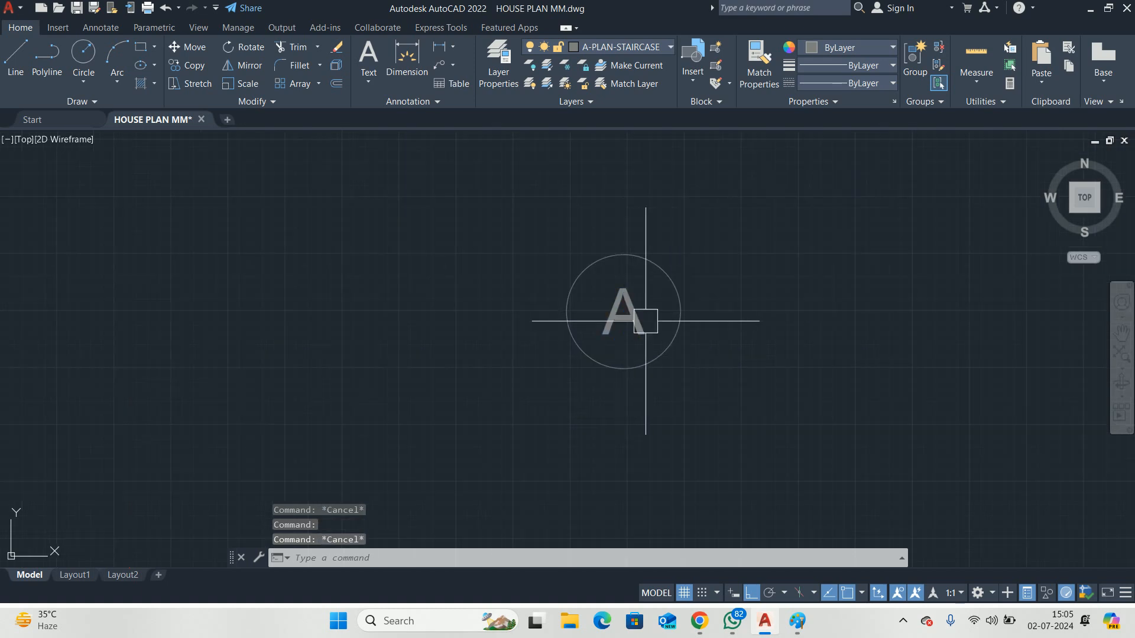
pyautogui.scroll(-4, 629, 316)
pyautogui.press('Return')
pyautogui.press('Escape')
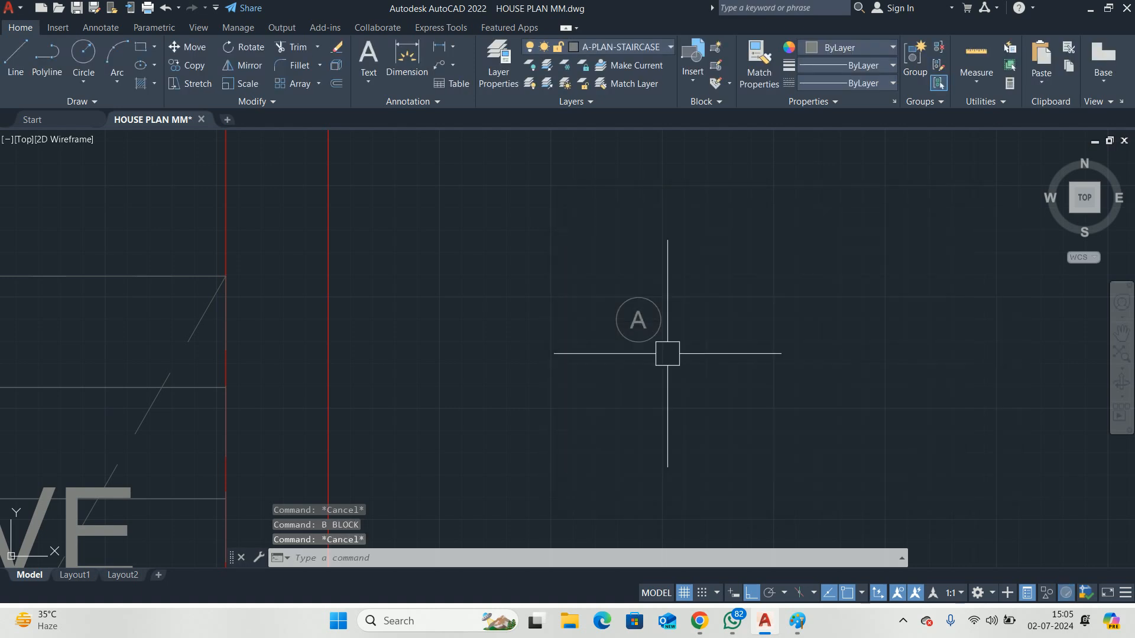
# Move the circled A tag by its centre onto the staircase's first tread, next to the leader arrowhead, with ortho off
pyautogui.write('m')
pyautogui.press('Return')
pyautogui.click(697, 371)
pyautogui.click(617, 306)
pyautogui.press('Return')
pyautogui.scroll(5, 630, 335)
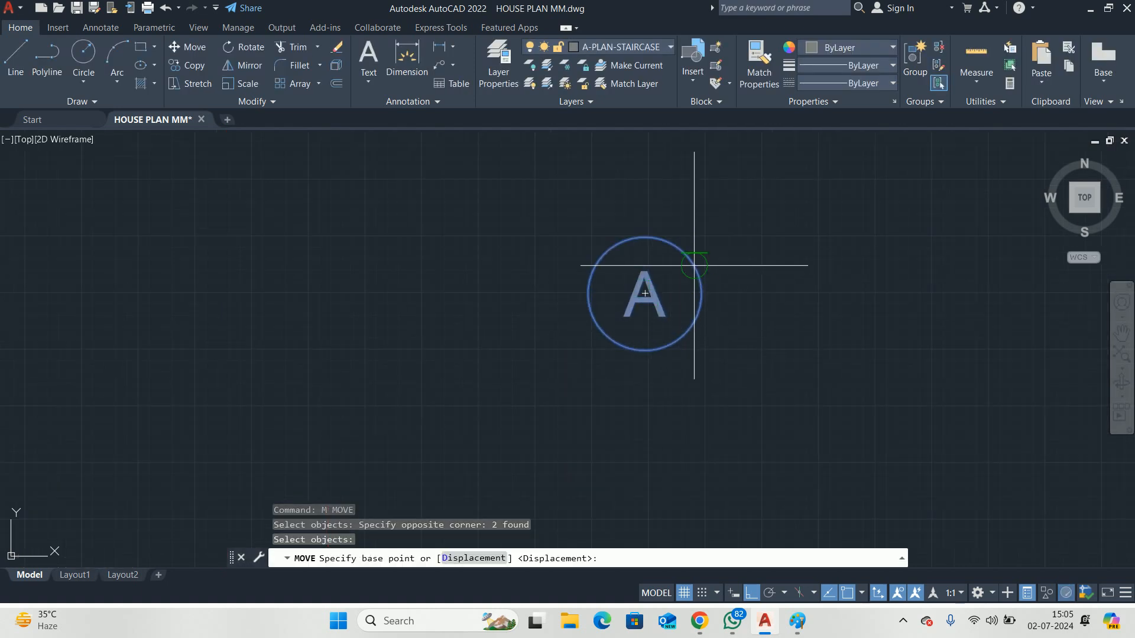
pyautogui.click(646, 294)
pyautogui.scroll(-5, 410, 349)
pyautogui.moveTo(410, 348); pyautogui.dragTo(640, 278, button='middle')
pyautogui.scroll(-2, 640, 278)
pyautogui.click(726, 593)
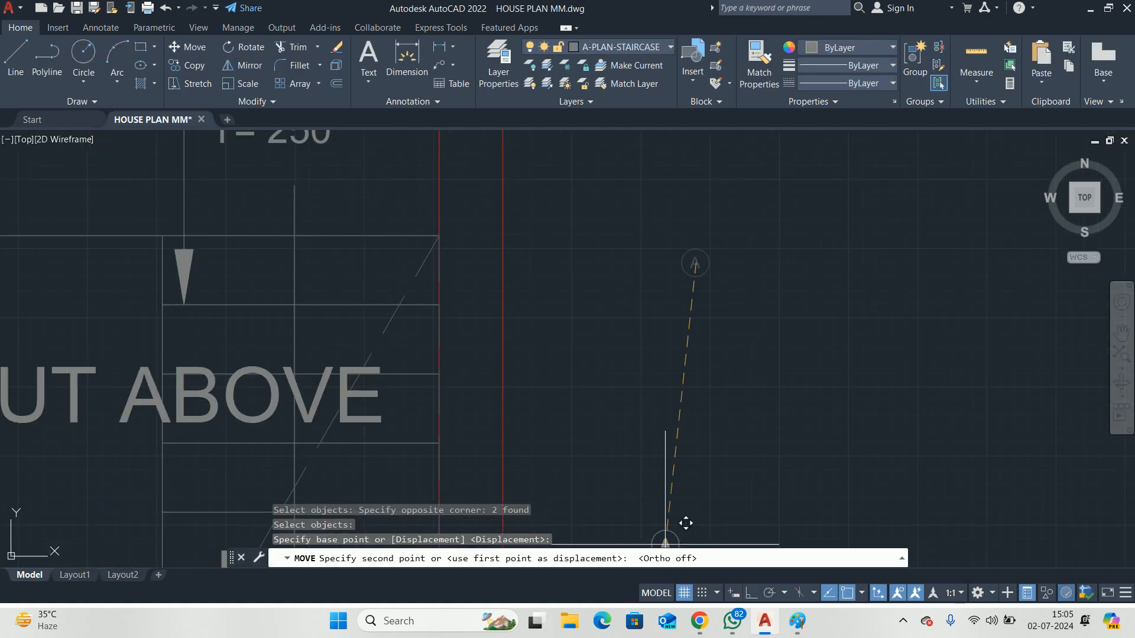
pyautogui.moveTo(410, 366); pyautogui.dragTo(799, 374, button='middle')
pyautogui.scroll(2, 549, 283)
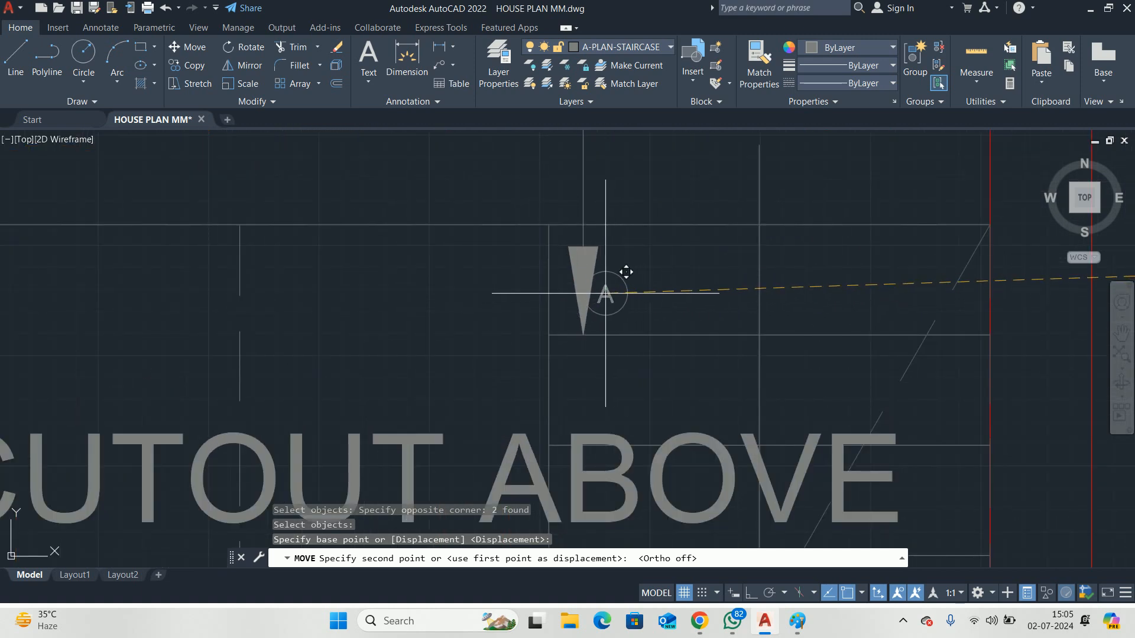
pyautogui.click(626, 272)
pyautogui.scroll(-4, 626, 272)
pyautogui.press('Escape')
pyautogui.press('Escape')
# Shift the staircase's R= 150, T= 250 note and its leader horizontally to the right with ortho on, clear of the circled A
pyautogui.write('m')
pyautogui.press('Return')
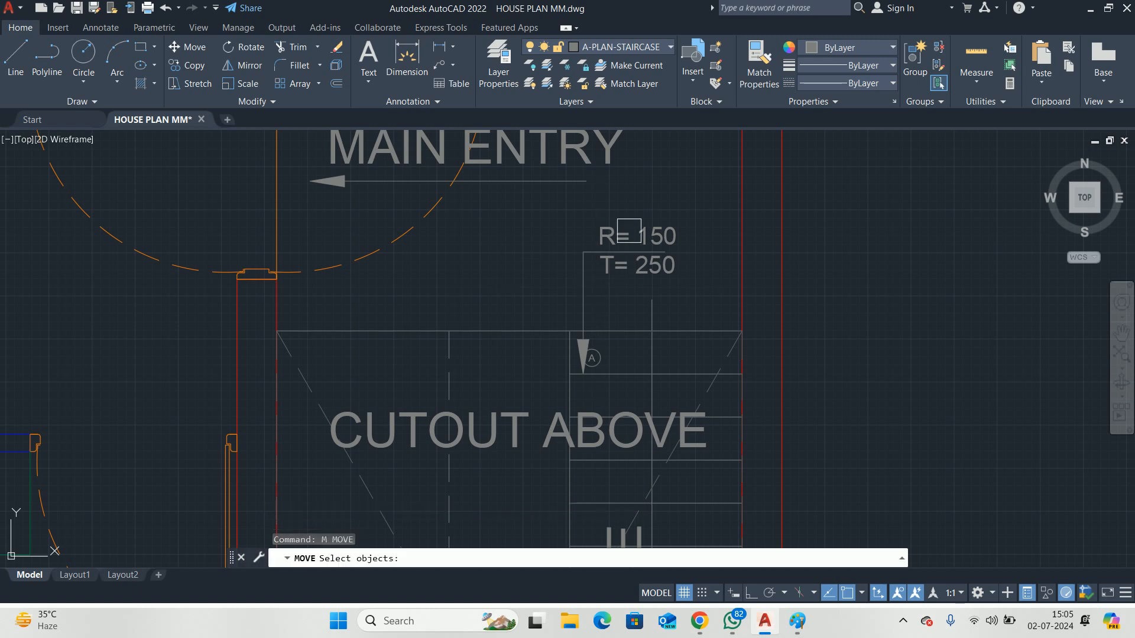
pyautogui.click(607, 272)
pyautogui.press('Return')
pyautogui.click(967, 279)
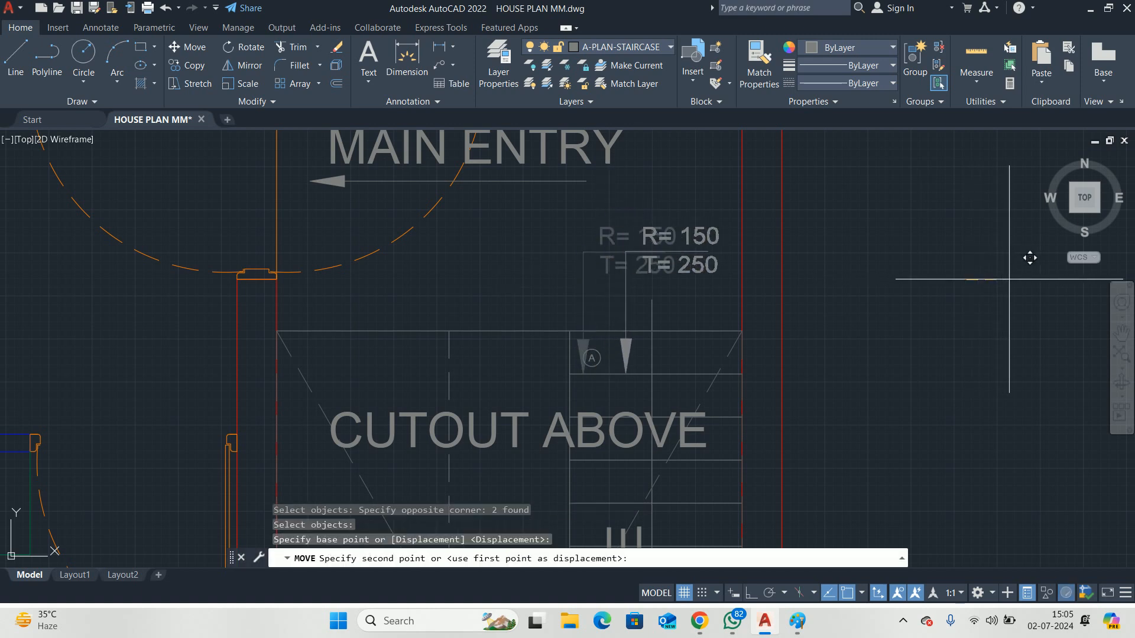
pyautogui.click(751, 593)
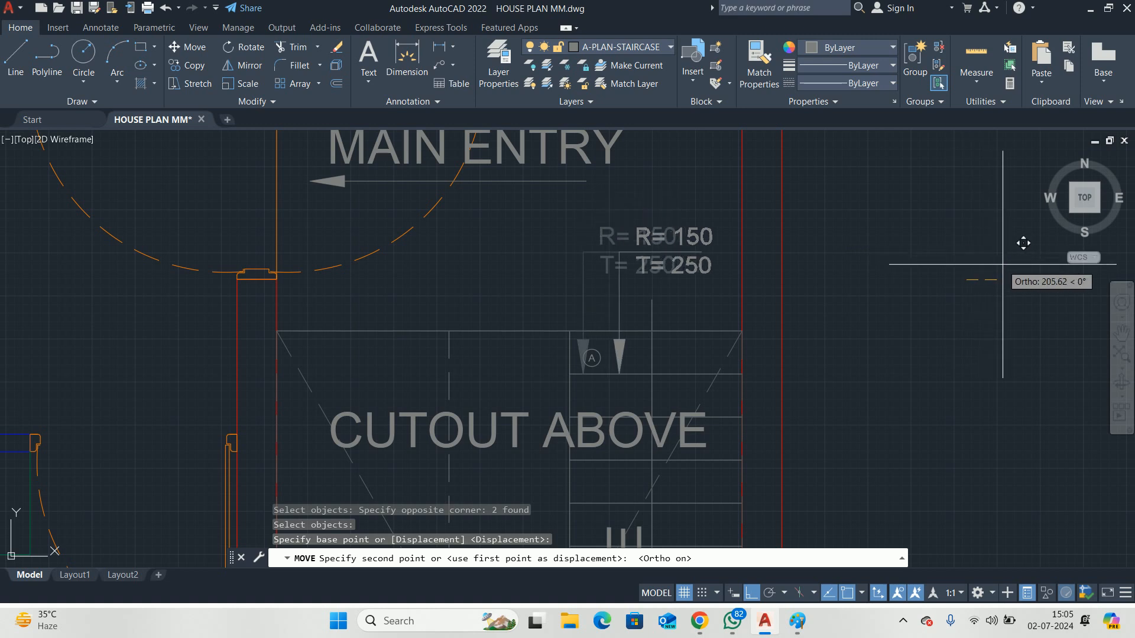
pyautogui.press('Escape')
pyautogui.press('Escape')
pyautogui.press('Escape')
# Move the circled A tag horizontally left, closer to the end of the first tread
pyautogui.press('Escape')
pyautogui.scroll(9, 602, 357)
pyautogui.write('m')
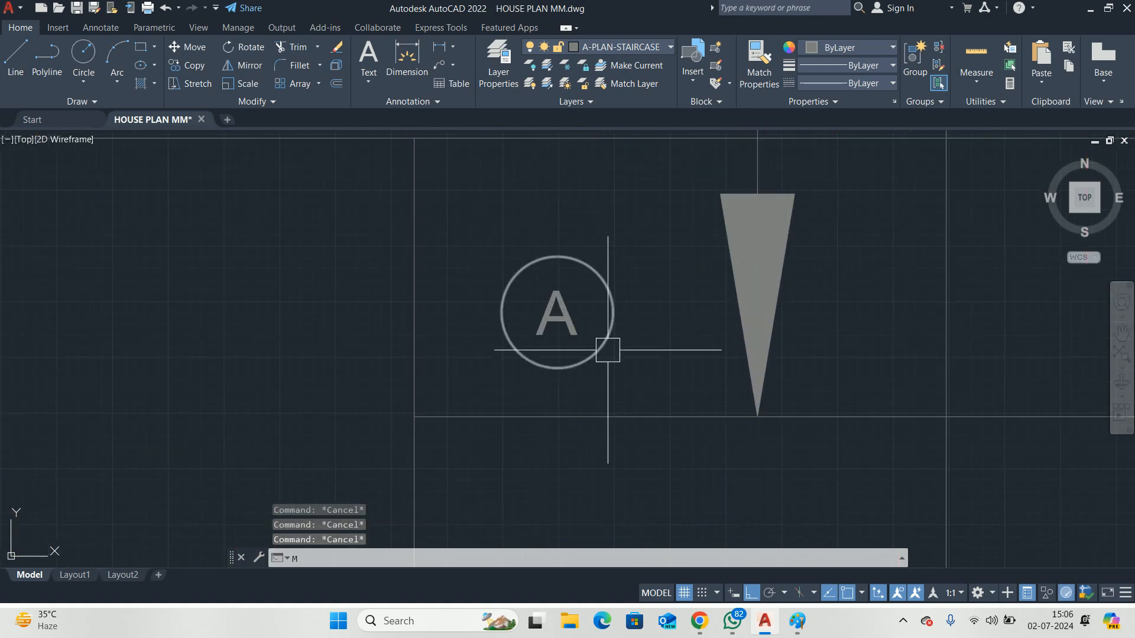
pyautogui.press('Return')
pyautogui.click(634, 299)
pyautogui.click(570, 349)
pyautogui.press('Return')
pyautogui.click(206, 307)
pyautogui.press('Escape')
pyautogui.scroll(-5, 458, 322)
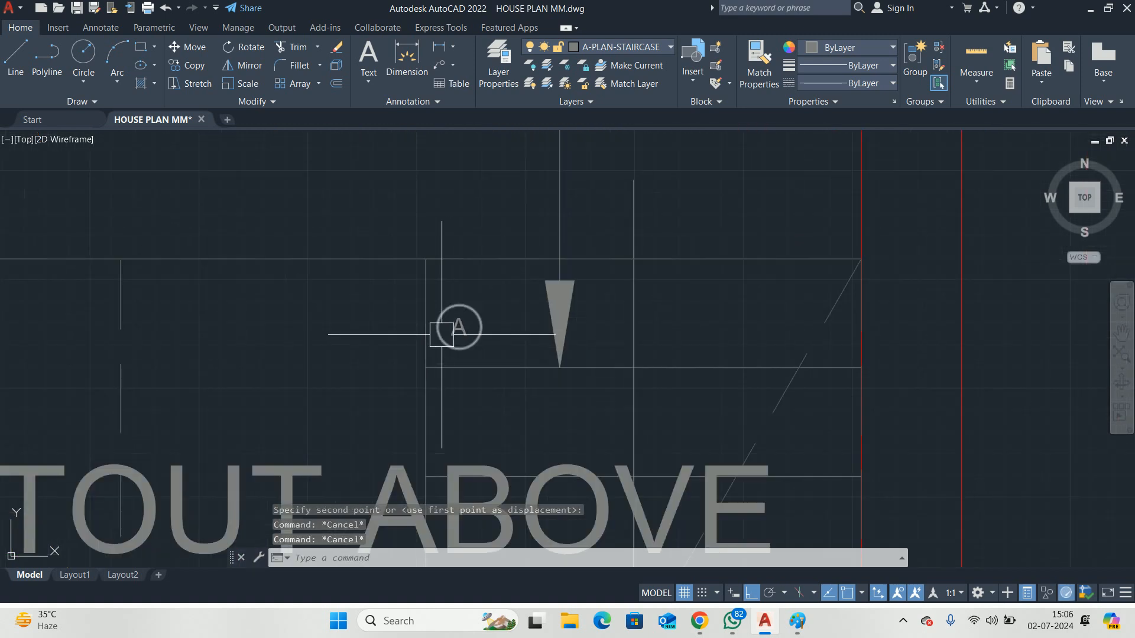
pyautogui.moveTo(456, 325); pyautogui.dragTo(520, 290, button='middle')
pyautogui.write('m')
pyautogui.press('Return')
pyautogui.click(563, 309)
pyautogui.click(527, 281)
pyautogui.press('Return')
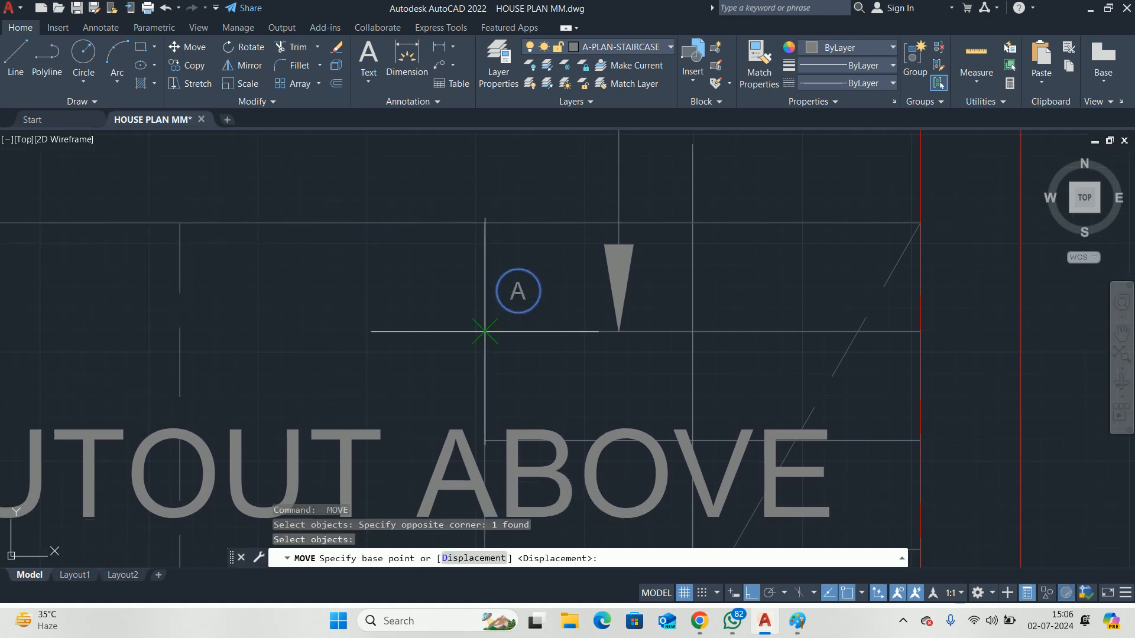
pyautogui.scroll(2, 519, 290)
pyautogui.press('Escape')
# Move the circled A tag on the first tread about 30 mm horizontally to the right with ortho on
pyautogui.press('Return')
pyautogui.click(514, 273)
pyautogui.press('Return')
pyautogui.click(306, 274)
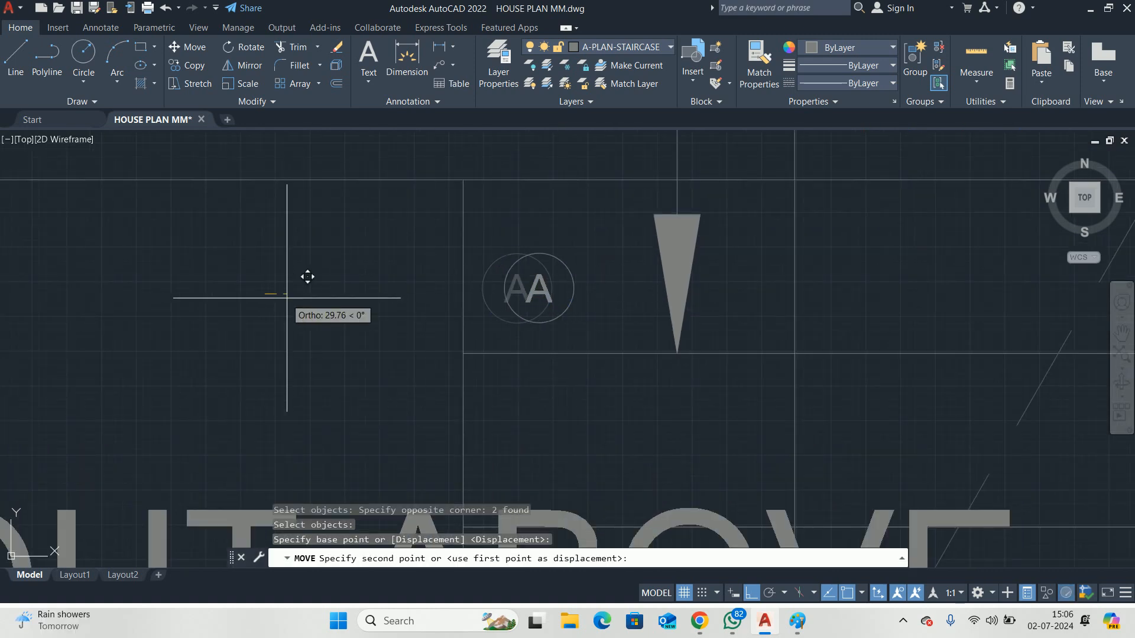
pyautogui.press('Escape')
pyautogui.press('Escape')
# Copy the circled A tag from the first tread's inner end corner down to the following treads, using each tread corner as placement point
pyautogui.scroll(-4, 403, 282)
pyautogui.write('co')
pyautogui.press('Return')
pyautogui.scroll(2, 458, 275)
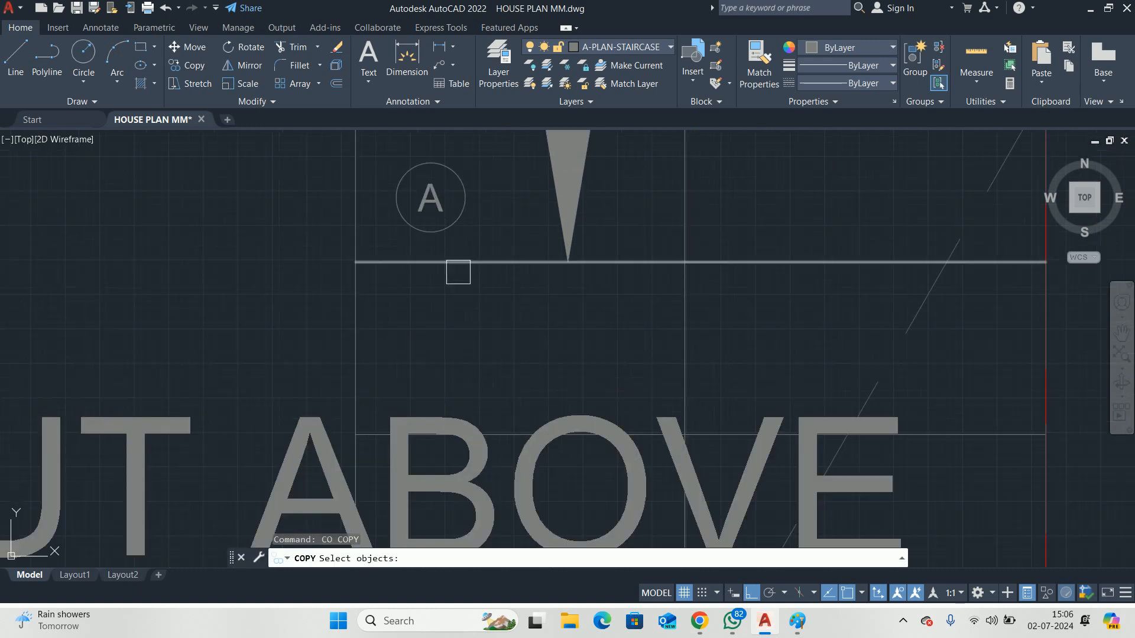
pyautogui.click(489, 244)
pyautogui.click(416, 198)
pyautogui.press('Return')
pyautogui.click(355, 262)
pyautogui.moveTo(372, 355); pyautogui.dragTo(398, 85, button='middle')
pyautogui.click(374, 324)
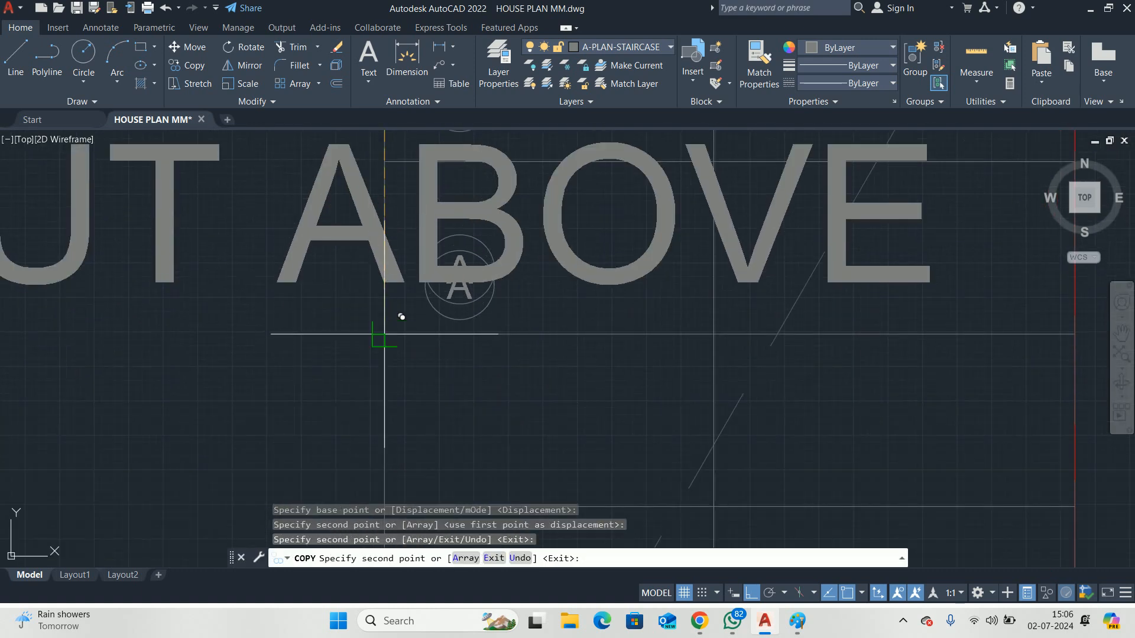
# Undo the last misplaced copy and continue placing A tags on every remaining tread, ending with one on the landing just below the flight
pyautogui.scroll(-3, 380, 329)
pyautogui.hotkey('ctrl', 'z')
pyautogui.moveTo(385, 324)
pyautogui.mouseDown(button='middle')
pyautogui.moveTo(376, 332)
pyautogui.moveTo(378, 180)
pyautogui.mouseUp(button='middle')
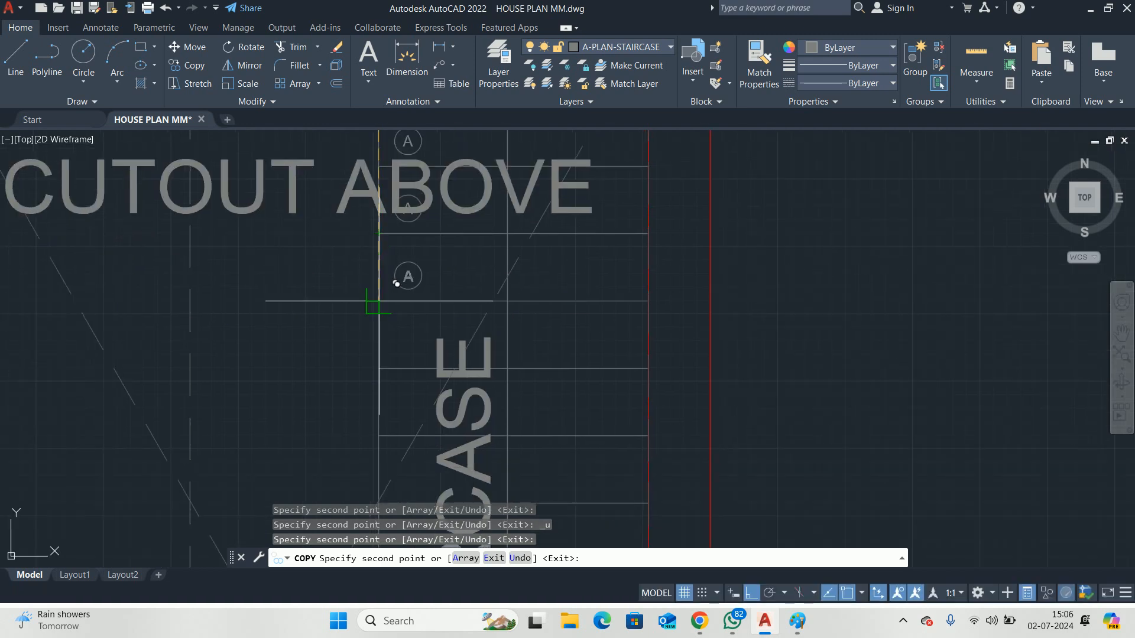
pyautogui.moveTo(379, 301); pyautogui.dragTo(366, 164, button='middle')
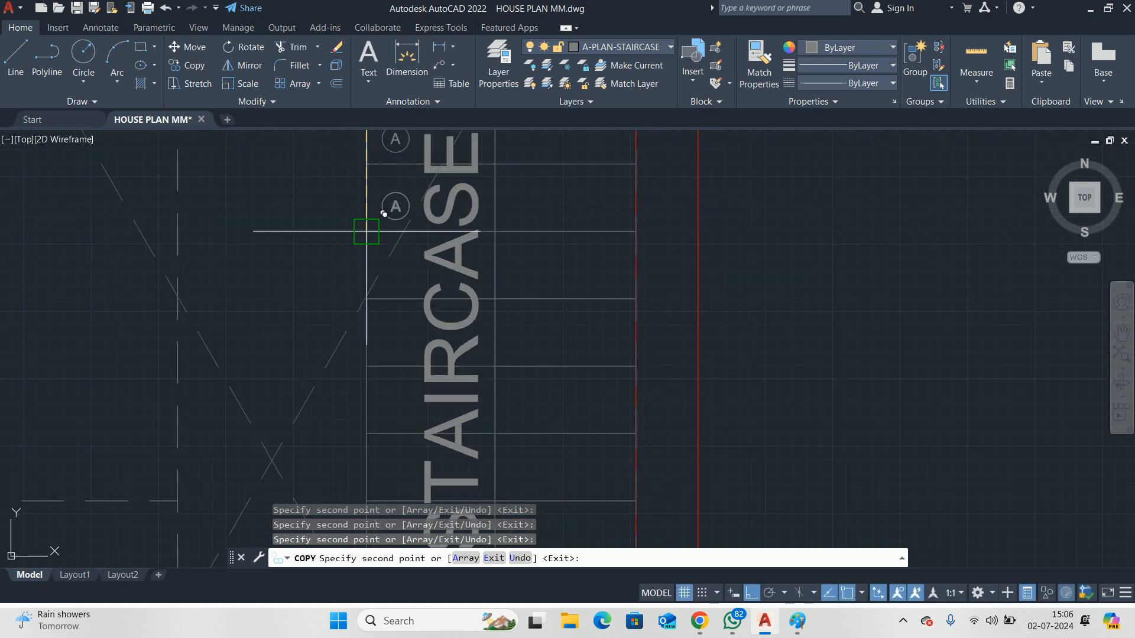
pyautogui.moveTo(367, 298); pyautogui.dragTo(367, 197, button='middle')
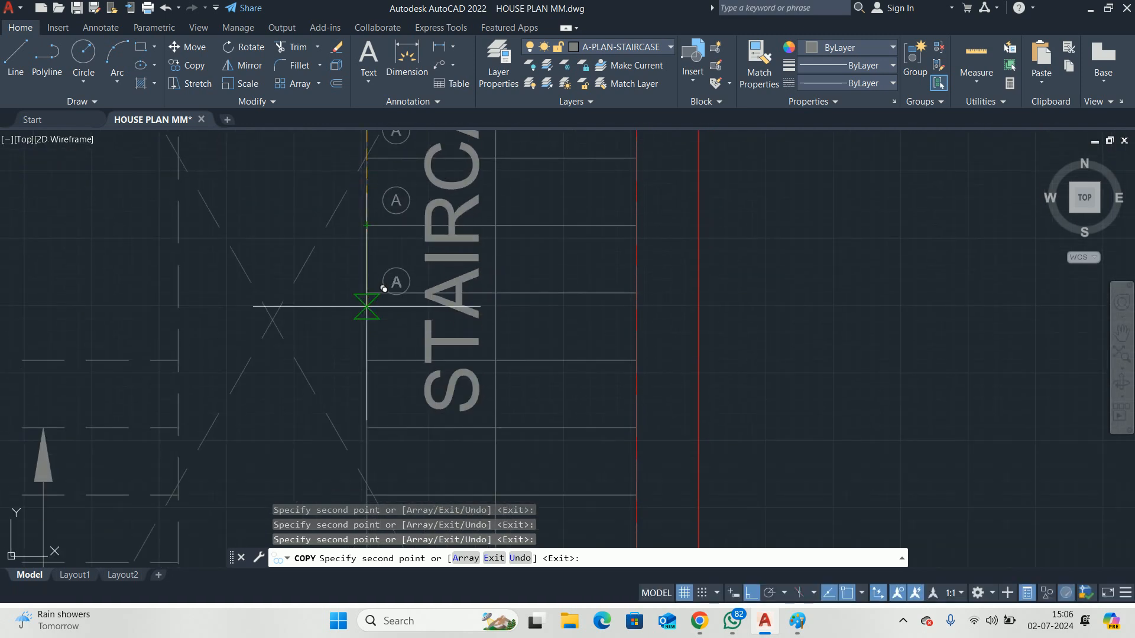
pyautogui.moveTo(366, 324); pyautogui.dragTo(373, 258, button='middle')
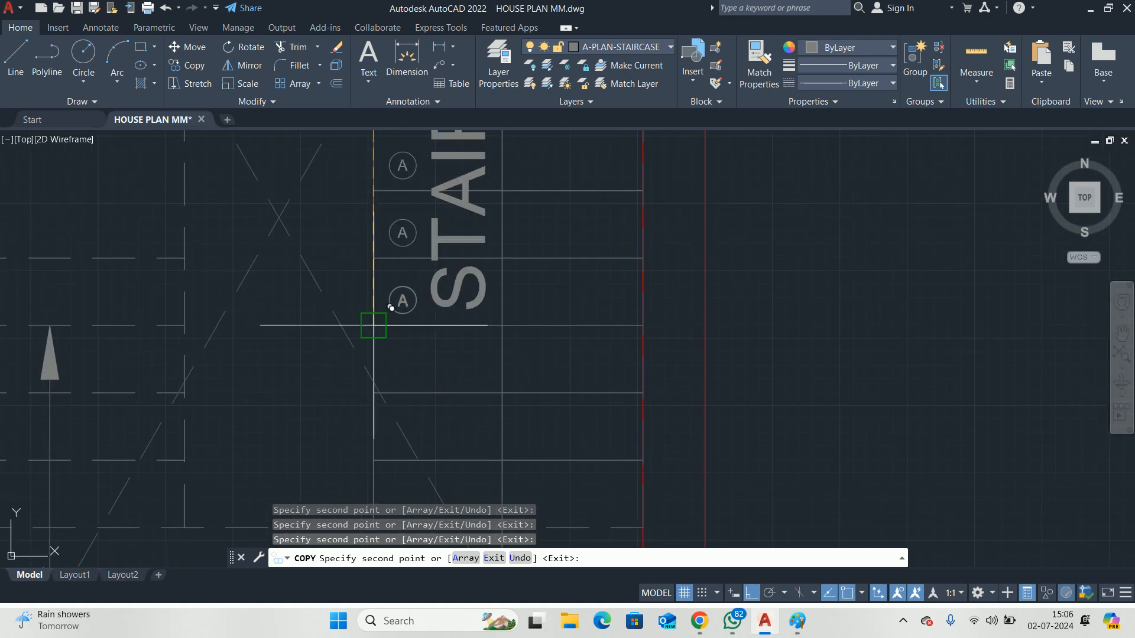
pyautogui.moveTo(374, 325); pyautogui.dragTo(375, 241, button='middle')
pyautogui.scroll(2, 376, 253)
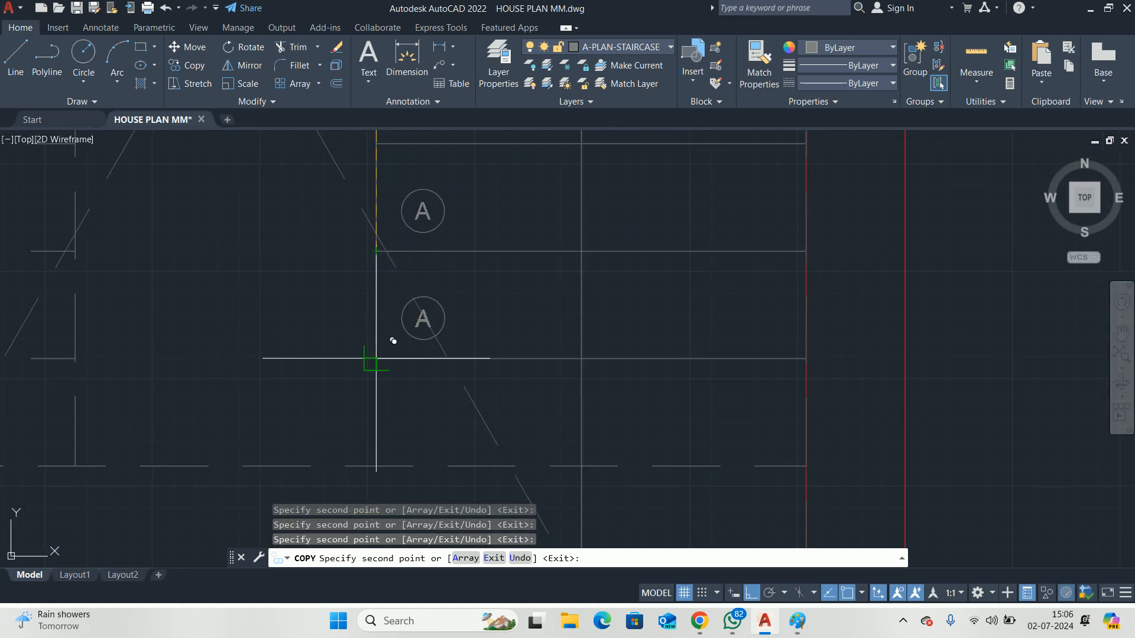
pyautogui.moveTo(376, 358); pyautogui.dragTo(397, 146, button='middle')
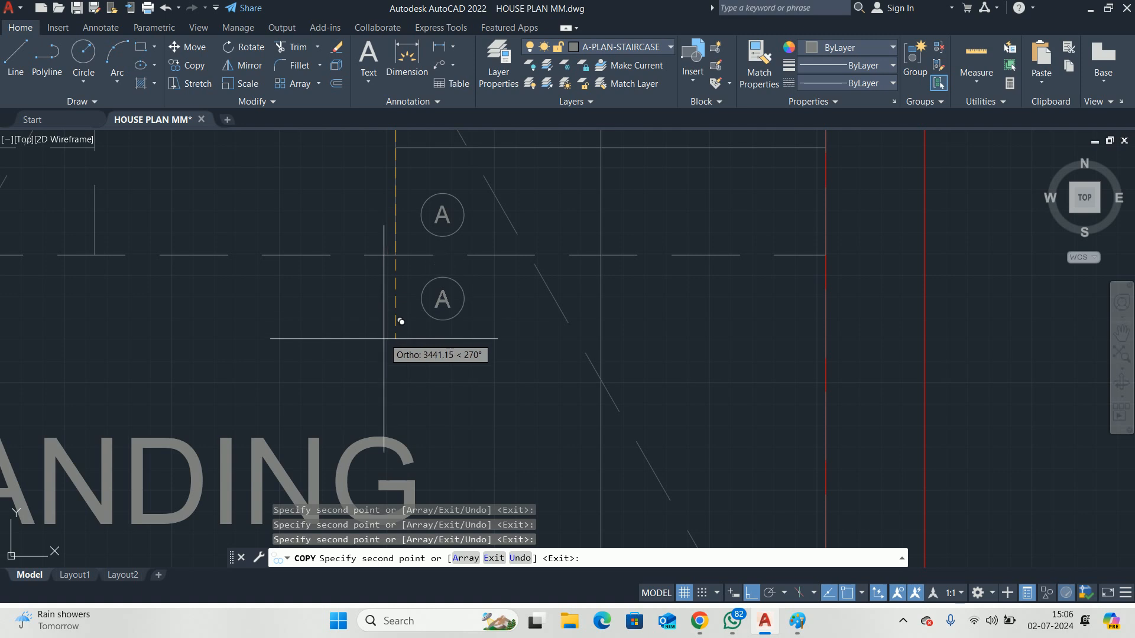
pyautogui.scroll(-5, 402, 284)
pyautogui.press('Escape')
pyautogui.press('Escape')
pyautogui.press('Escape')
# Copy the four lowest circled A tags, including the landing's, about 900 mm horizontally left onto the dashed flight
pyautogui.moveTo(405, 273); pyautogui.dragTo(483, 292, button='middle')
pyautogui.write('C')
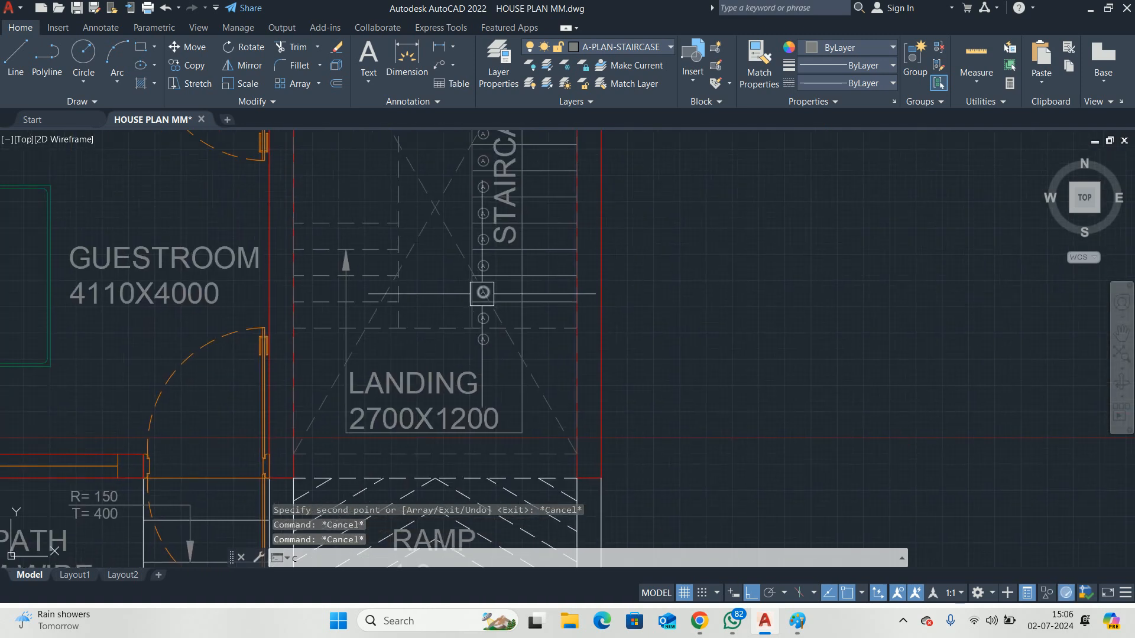
pyautogui.write('O')
pyautogui.press('Return')
pyautogui.scroll(5, 512, 320)
pyautogui.click(464, 370)
pyautogui.click(397, 304)
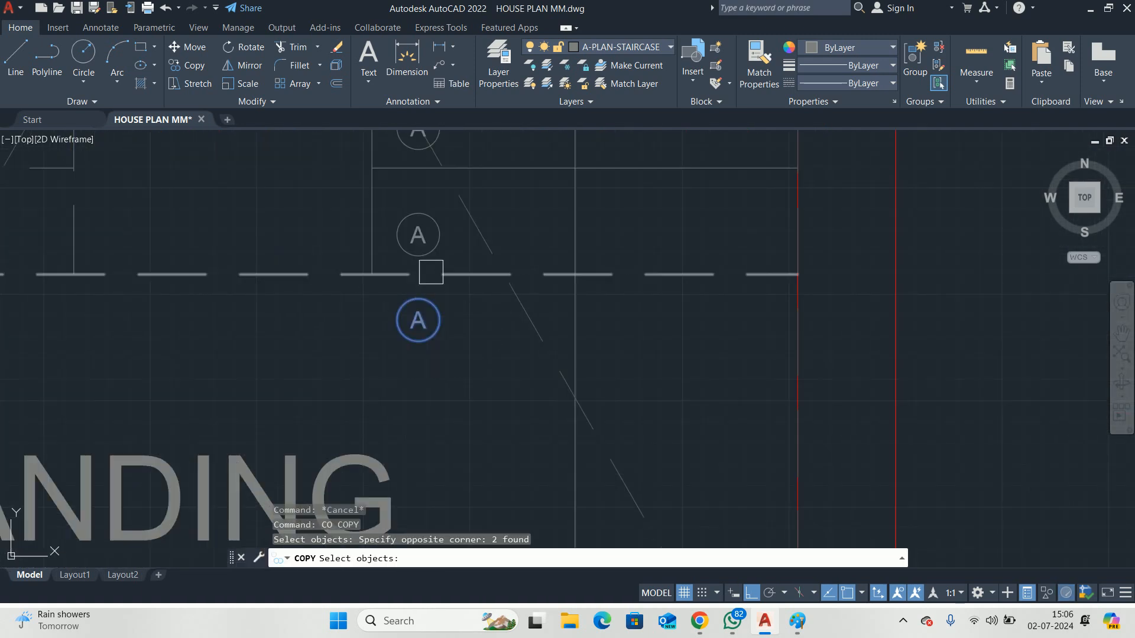
pyautogui.click(459, 271)
pyautogui.keyDown('shift'); pyautogui.click(464, 275); pyautogui.keyUp('shift')
pyautogui.scroll(4, 455, 245)
pyautogui.click(452, 266)
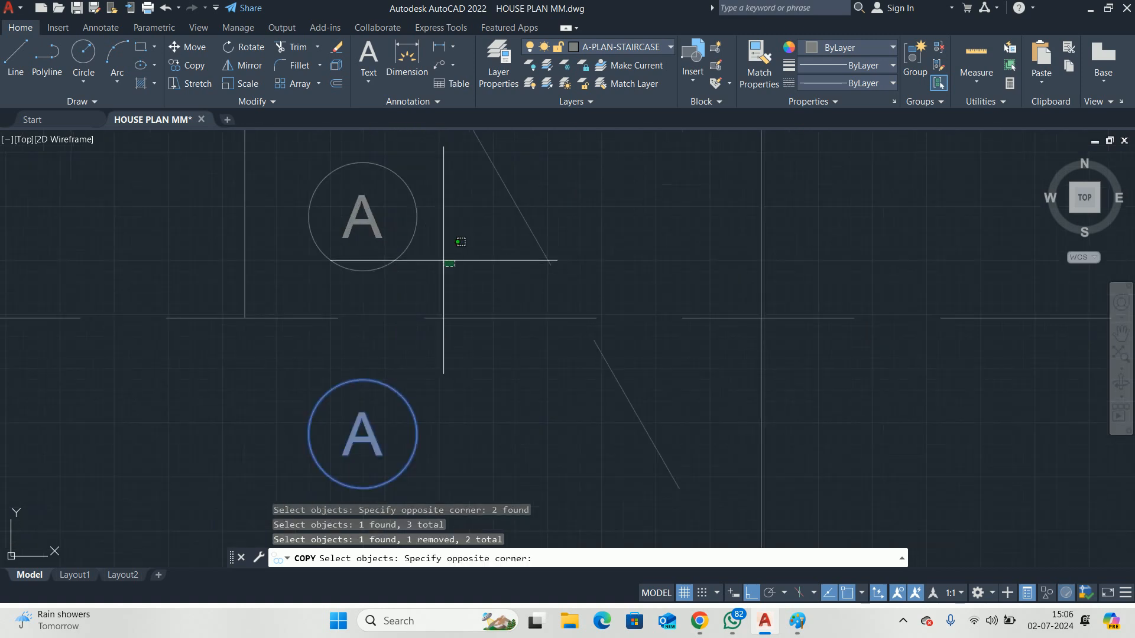
pyautogui.click(299, 209)
pyautogui.moveTo(304, 210); pyautogui.dragTo(320, 535, button='middle')
pyautogui.scroll(2, 476, 355)
pyautogui.click(486, 350)
pyautogui.click(388, 281)
pyautogui.click(269, 321)
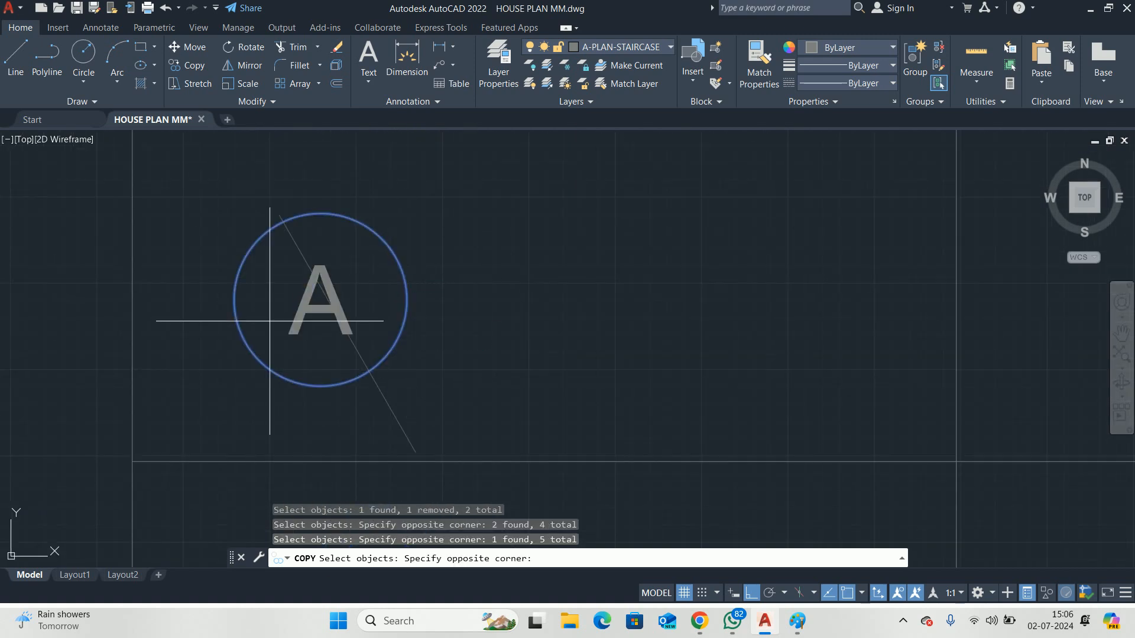
pyautogui.click(297, 320)
pyautogui.click(290, 331)
pyautogui.scroll(-6, 294, 306)
pyautogui.moveTo(303, 195); pyautogui.dragTo(355, 304, button='middle')
pyautogui.scroll(2, 356, 290)
pyautogui.click(465, 347)
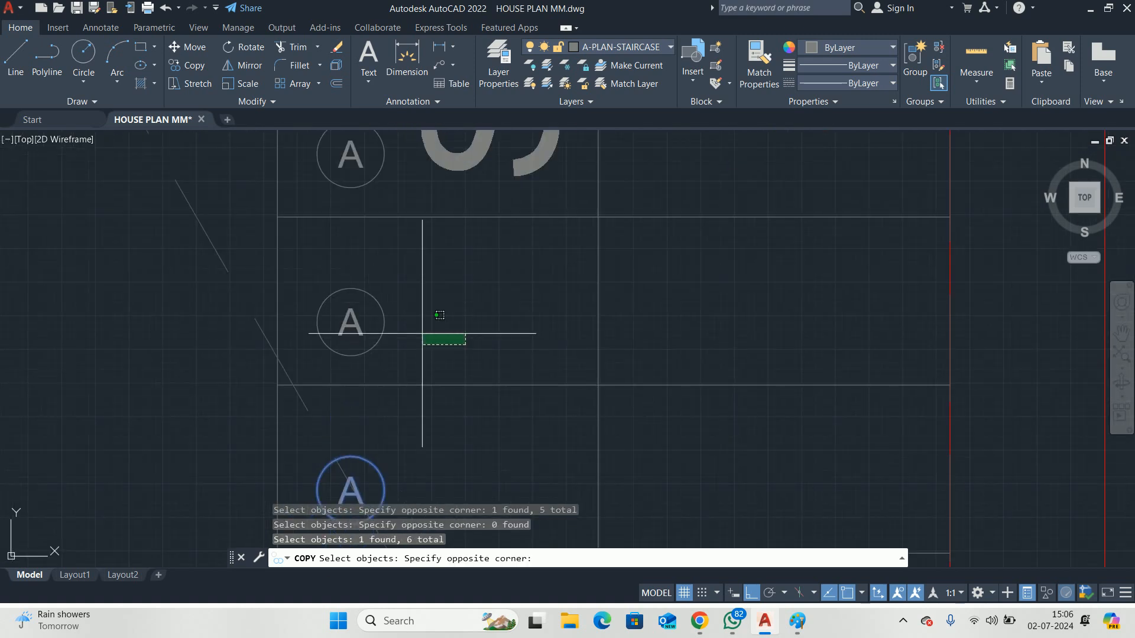
pyautogui.click(366, 290)
pyautogui.click(352, 309)
pyautogui.press('Return')
pyautogui.click(277, 217)
pyautogui.moveTo(29, 255); pyautogui.dragTo(810, 247, button='middle')
pyautogui.scroll(-4, 165, 251)
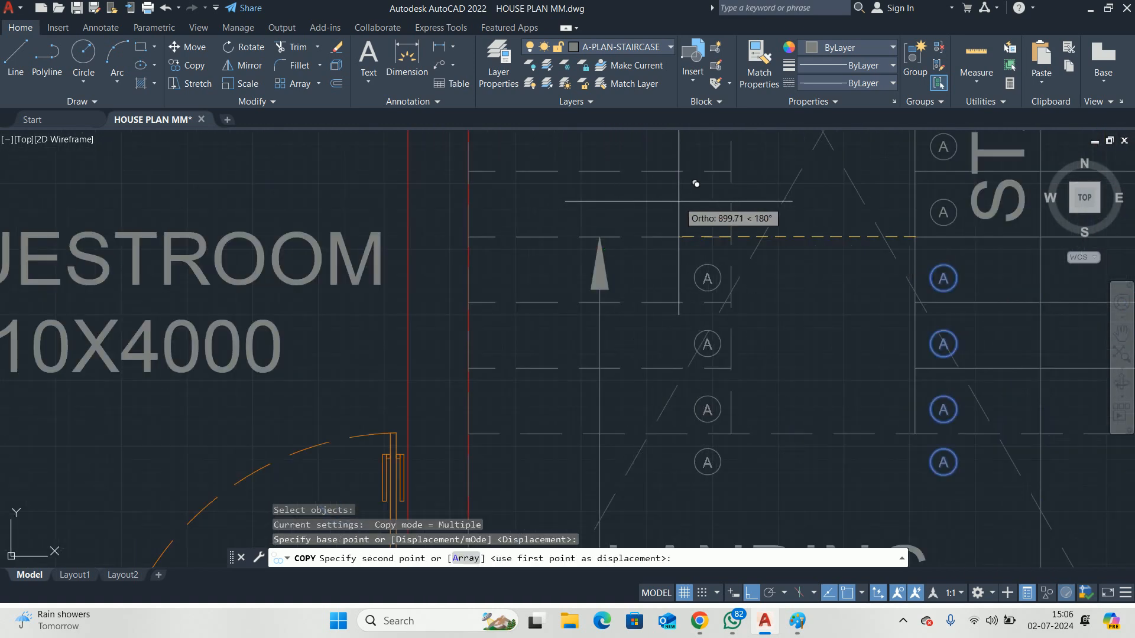
pyautogui.click(680, 201)
pyautogui.press('Escape')
pyautogui.press('Escape')
pyautogui.press('Escape')
pyautogui.moveTo(696, 369); pyautogui.dragTo(600, 371, button='middle')
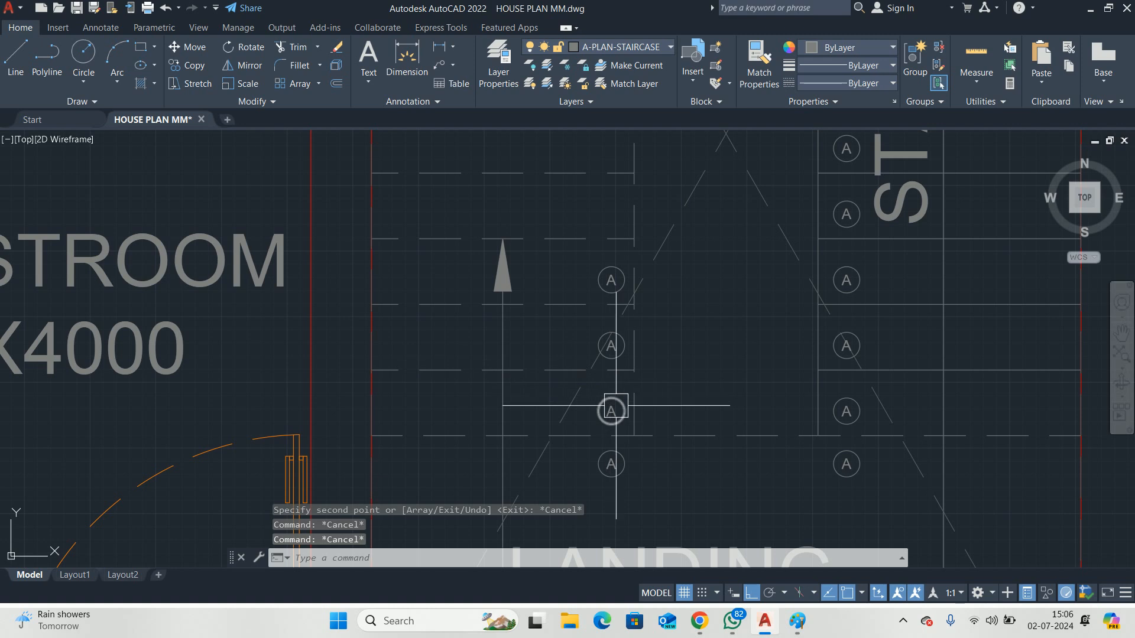
pyautogui.write('m')
pyautogui.press('Return')
pyautogui.click(638, 496)
pyautogui.click(604, 472)
pyautogui.press('Return')
pyautogui.click(634, 436)
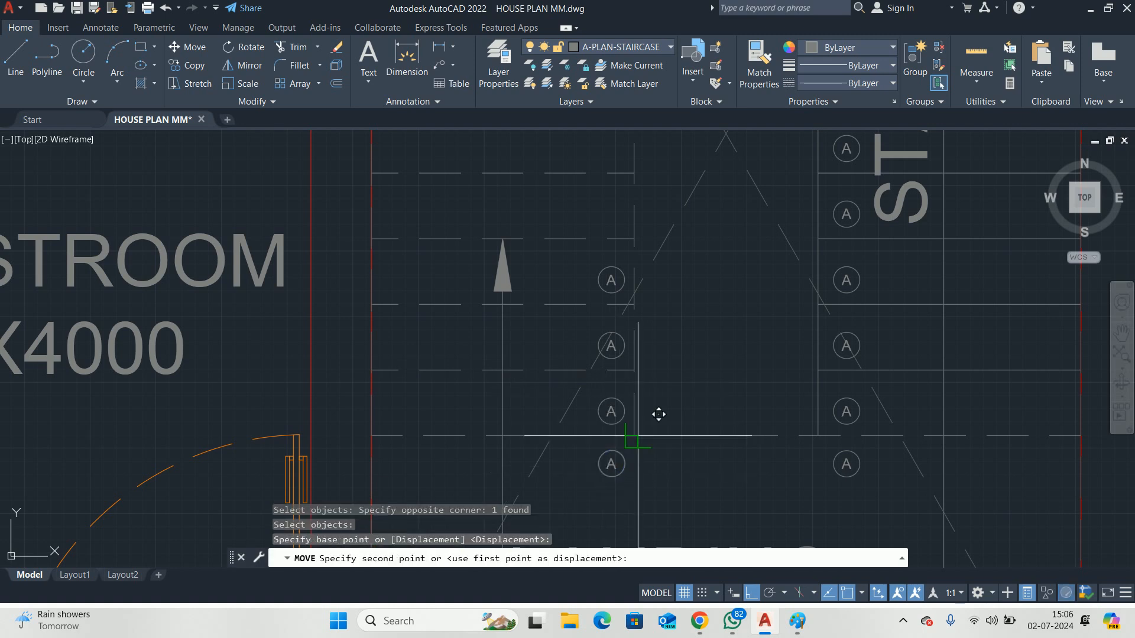
pyautogui.scroll(-2, 634, 304)
pyautogui.scroll(3, 650, 295)
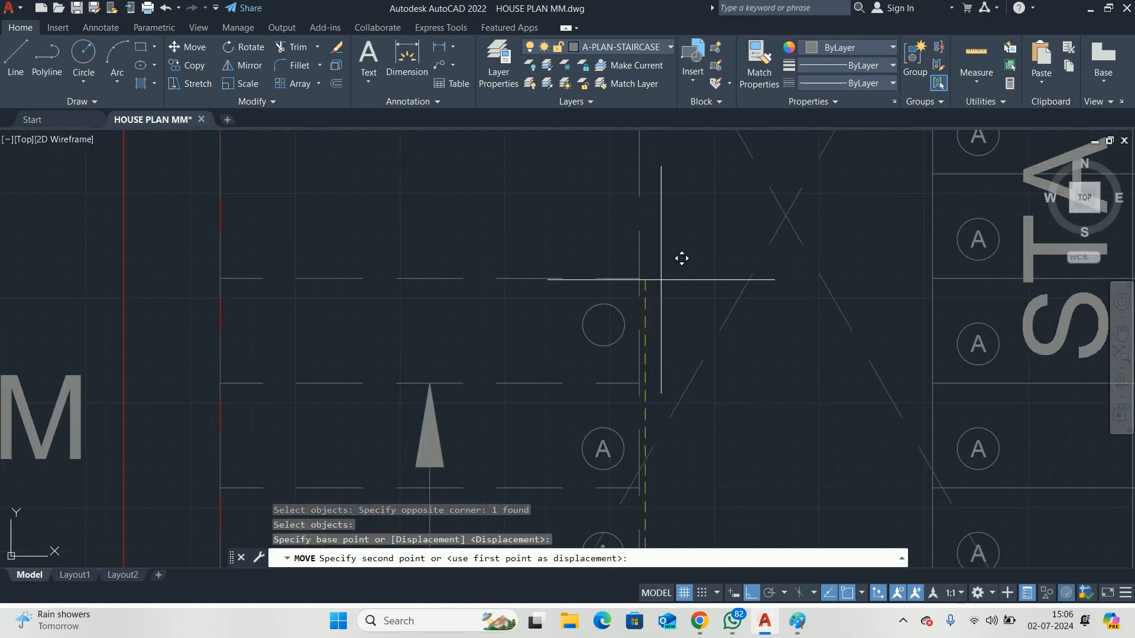
pyautogui.scroll(-5, 657, 284)
pyautogui.press('Escape')
pyautogui.scroll(5, 653, 428)
pyautogui.press('Return')
pyautogui.click(685, 364)
pyautogui.press('Escape')
pyautogui.press('Escape')
# Move the circled A tag below the dashed flight vertically up to the dashed tread above its arrowhead, using the flight's inner tread corners
pyautogui.write('m')
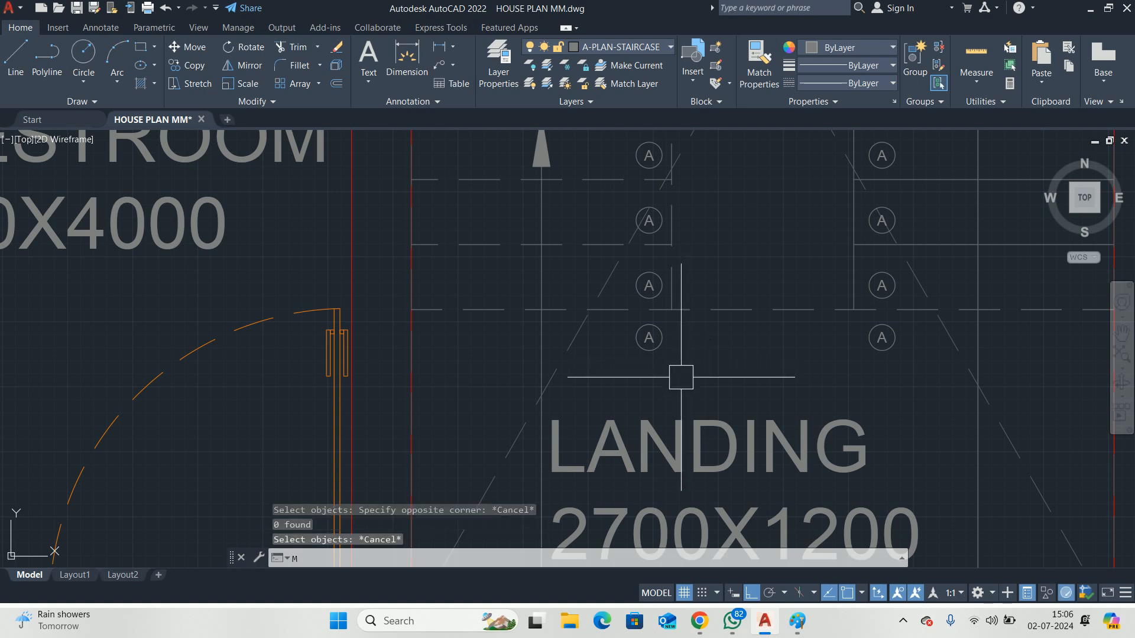
pyautogui.press('Return')
pyautogui.click(691, 384)
pyautogui.click(645, 343)
pyautogui.press('Return')
pyautogui.scroll(1, 669, 311)
pyautogui.click(672, 308)
pyautogui.moveTo(656, 171); pyautogui.dragTo(654, 518, button='middle')
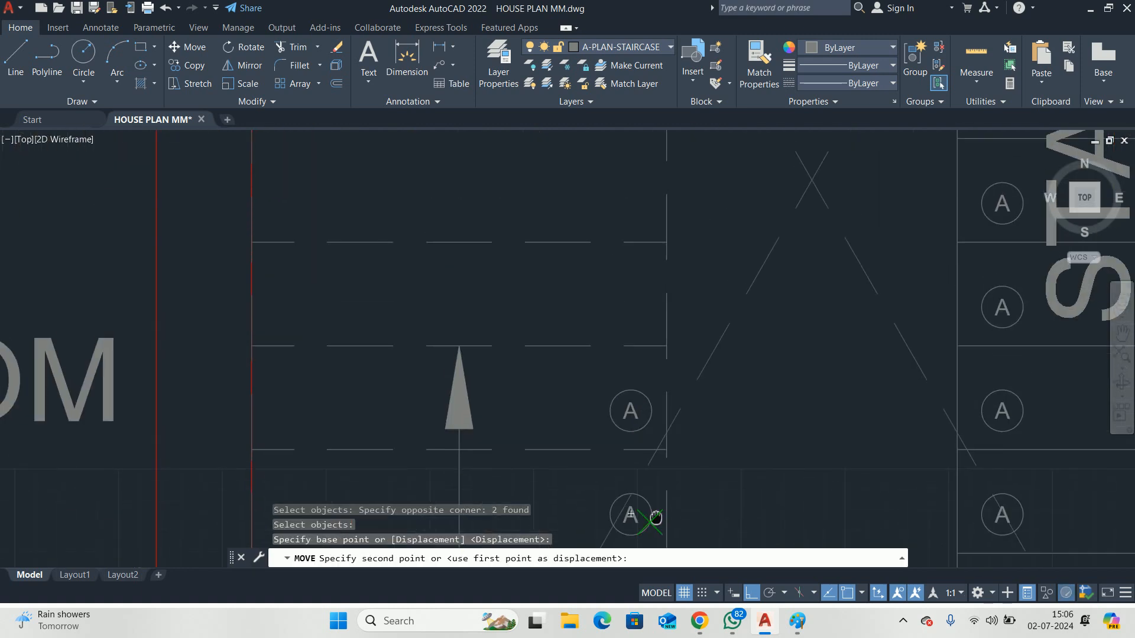
pyautogui.scroll(-1, 661, 285)
pyautogui.moveTo(661, 285); pyautogui.dragTo(665, 408, button='middle')
pyautogui.press('Escape')
pyautogui.press('Escape')
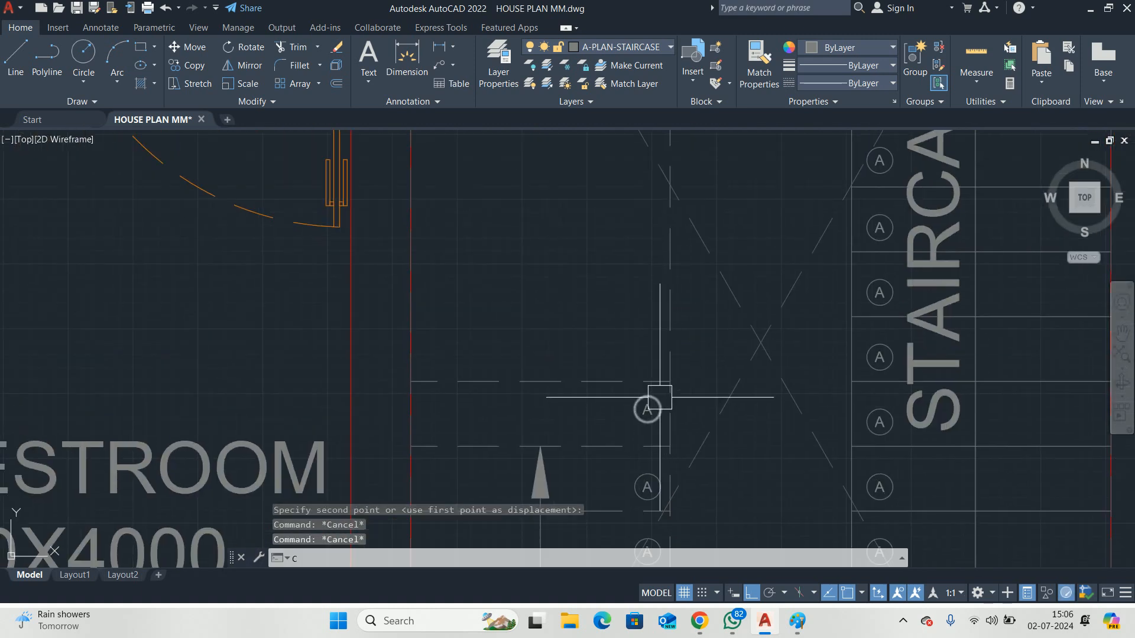
# Copy the dashed flight's uppermost circled A tag one tread up, from tread corner to tread corner
pyautogui.write('co')
pyautogui.press('Return')
pyautogui.scroll(4, 650, 408)
pyautogui.click(647, 423)
pyautogui.click(556, 347)
pyautogui.press('Return')
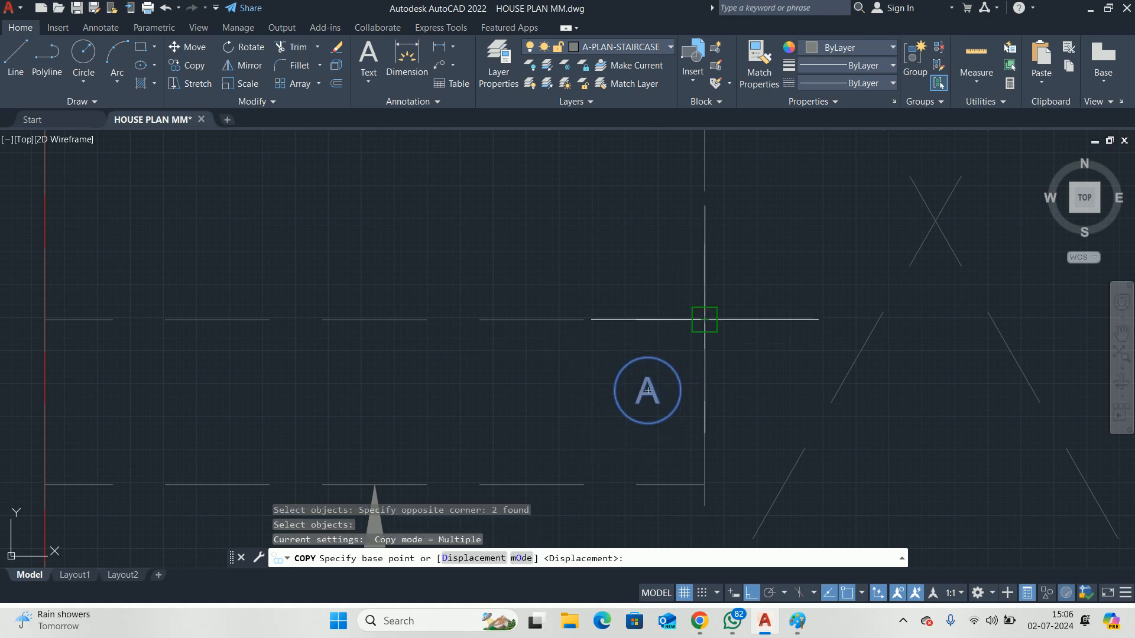
pyautogui.click(704, 485)
pyautogui.click(705, 320)
pyautogui.press('Escape')
pyautogui.press('Escape')
pyautogui.scroll(-3, 684, 309)
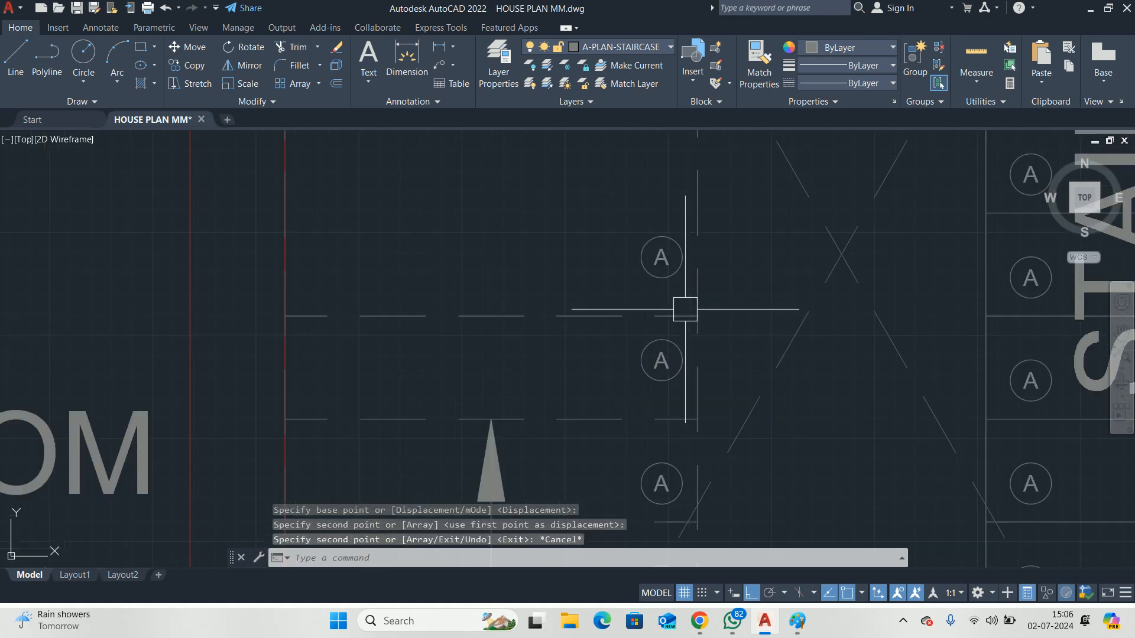
pyautogui.moveTo(684, 308); pyautogui.dragTo(428, 254, button='middle')
pyautogui.press('Escape')
pyautogui.press('Escape')
# Start TCOUNT and select the letter A of each tag in order down the staircase flight, from the first tread to the last
pyautogui.scroll(-3, 474, 340)
pyautogui.moveTo(498, 190); pyautogui.dragTo(483, 305, button='middle')
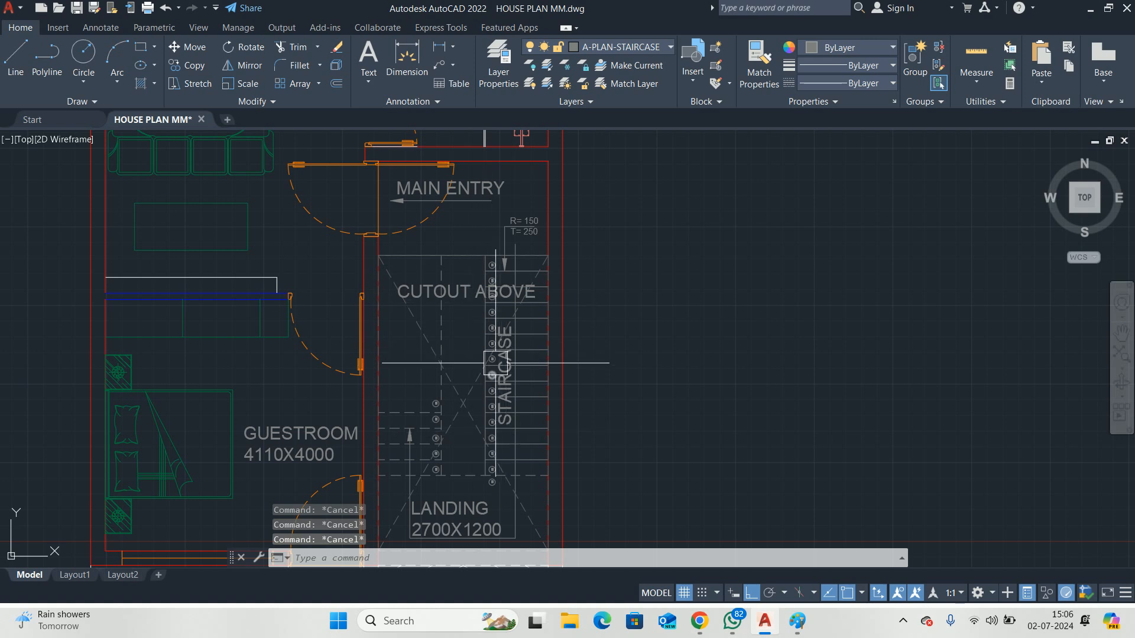
pyautogui.write('TC')
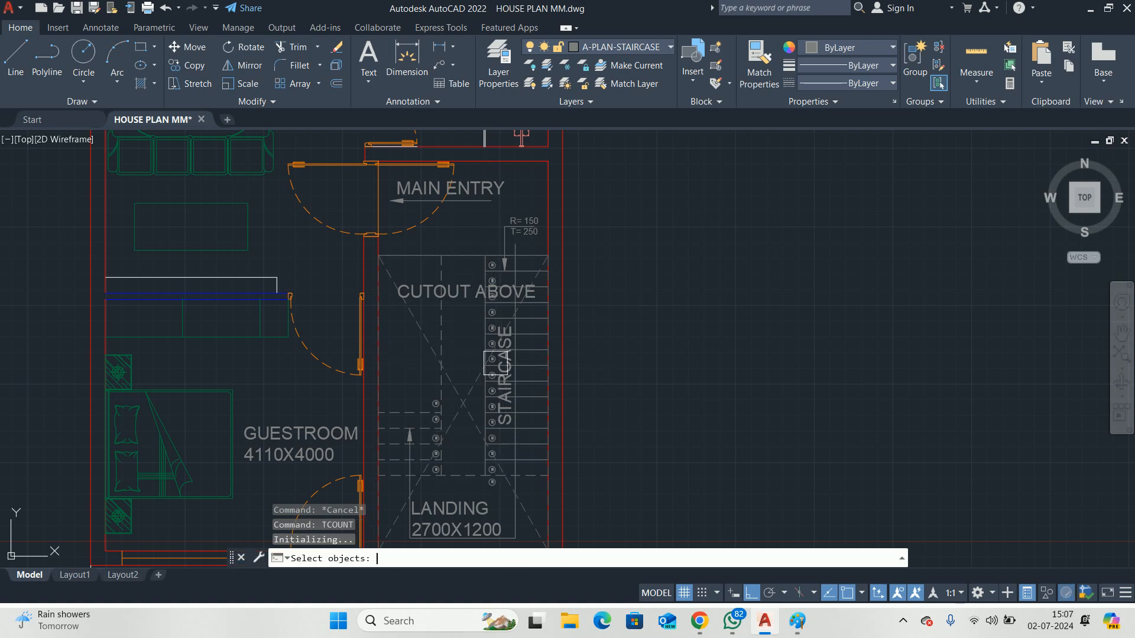
pyautogui.scroll(10, 471, 253)
pyautogui.click(492, 265)
pyautogui.scroll(-4, 670, 375)
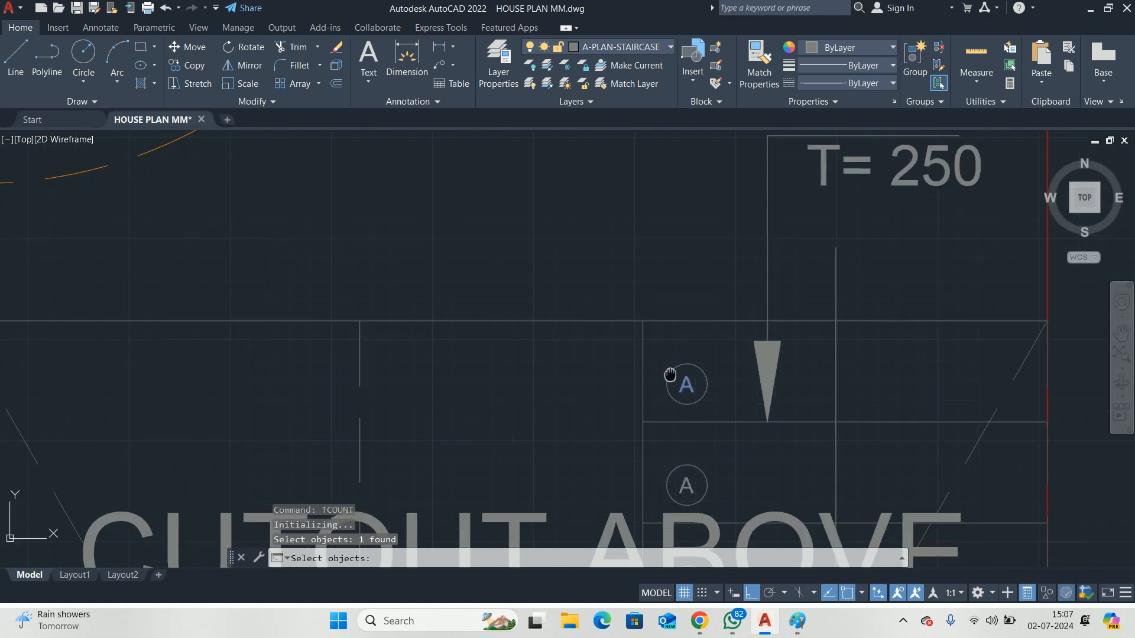
pyautogui.moveTo(670, 375); pyautogui.dragTo(600, 176, button='middle')
pyautogui.scroll(3, 596, 342)
pyautogui.click(575, 375)
pyautogui.scroll(-1, 575, 375)
pyautogui.moveTo(575, 375); pyautogui.dragTo(552, 133, button='middle')
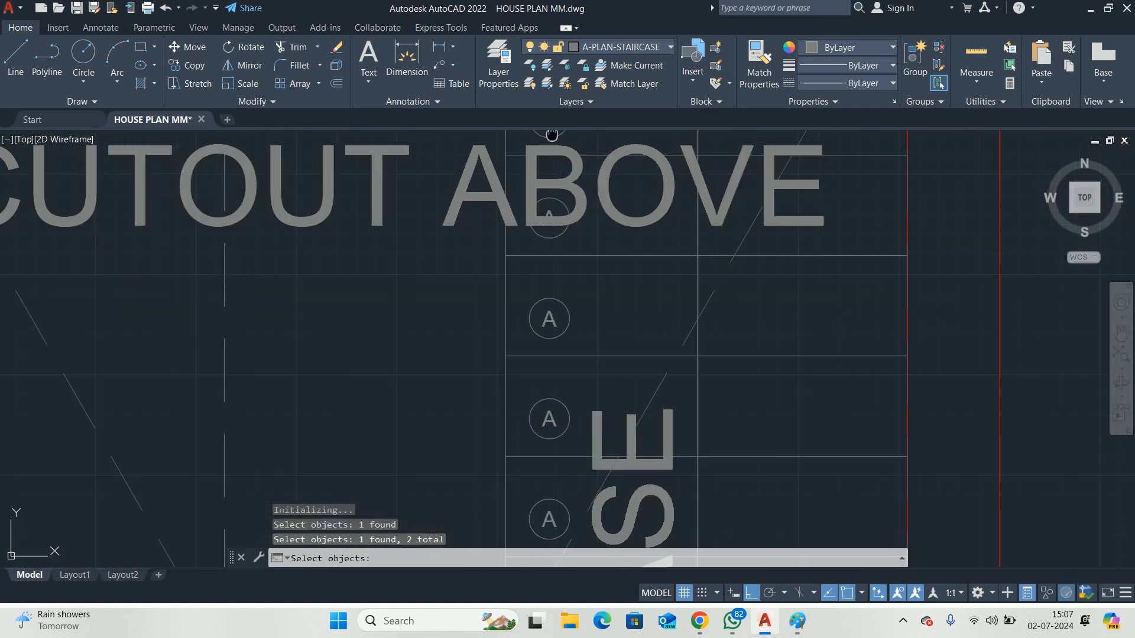
pyautogui.scroll(5, 550, 217)
pyautogui.click(529, 153)
pyautogui.scroll(-5, 527, 181)
pyautogui.moveTo(523, 299); pyautogui.dragTo(520, 174, button='middle')
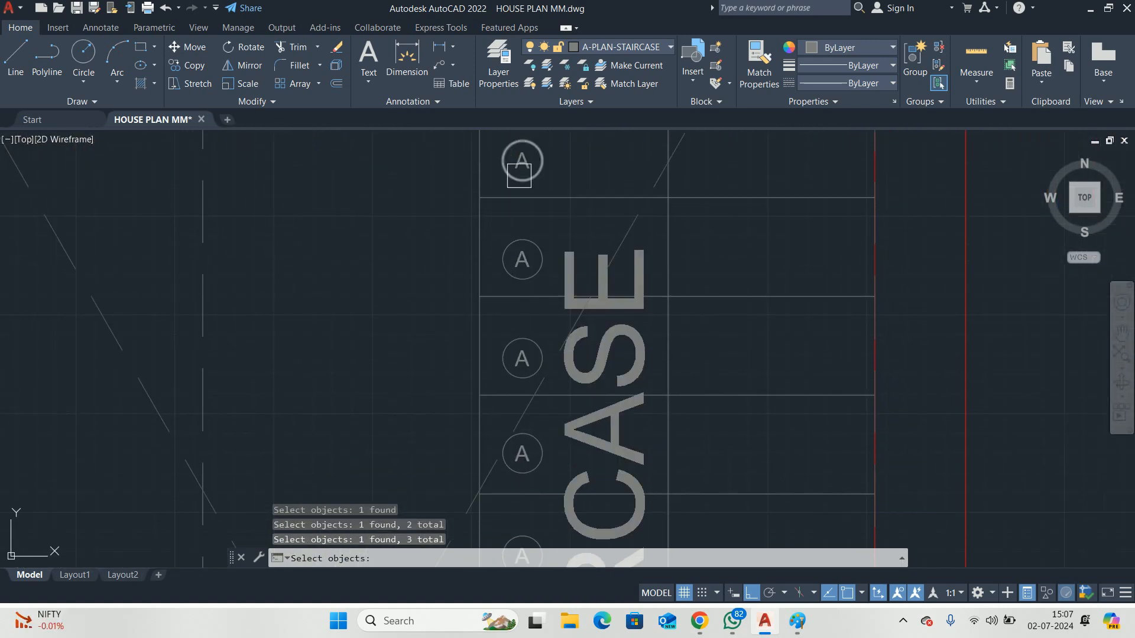
pyautogui.scroll(2, 519, 176)
pyautogui.click(518, 174)
pyautogui.click(518, 309)
pyautogui.moveTo(518, 394); pyautogui.dragTo(523, 145, button='middle')
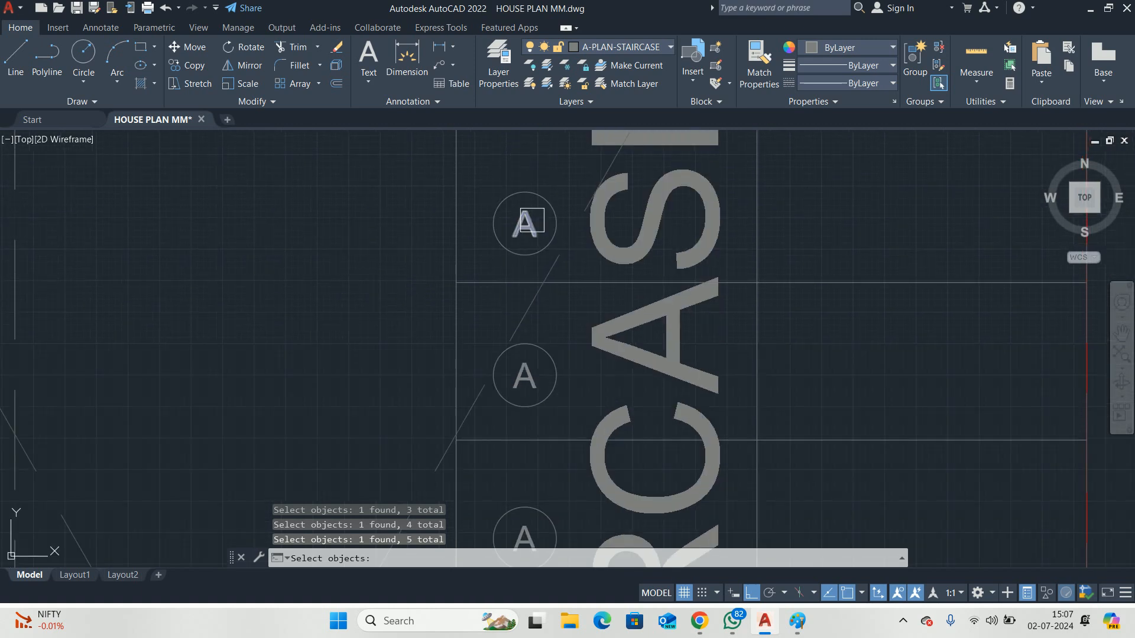
pyautogui.click(519, 389)
pyautogui.moveTo(525, 381); pyautogui.dragTo(526, 283, button='middle')
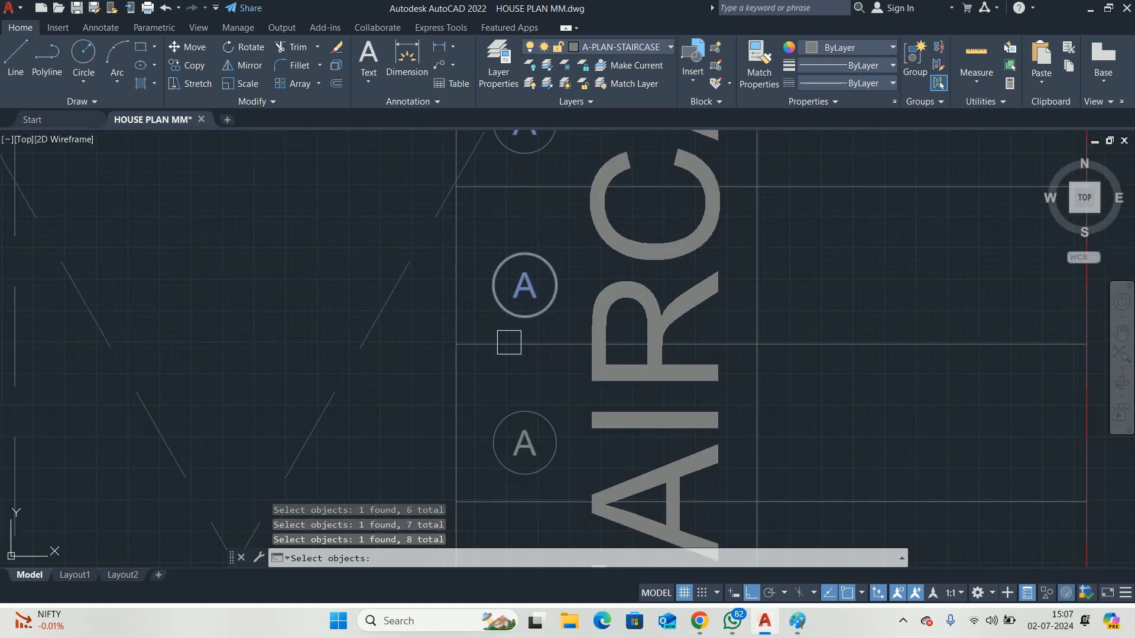
pyautogui.moveTo(509, 406); pyautogui.dragTo(507, 223, button='middle')
pyautogui.click(522, 397)
pyautogui.moveTo(522, 397); pyautogui.dragTo(562, 212, button='middle')
pyautogui.moveTo(551, 382); pyautogui.dragTo(551, 264, button='middle')
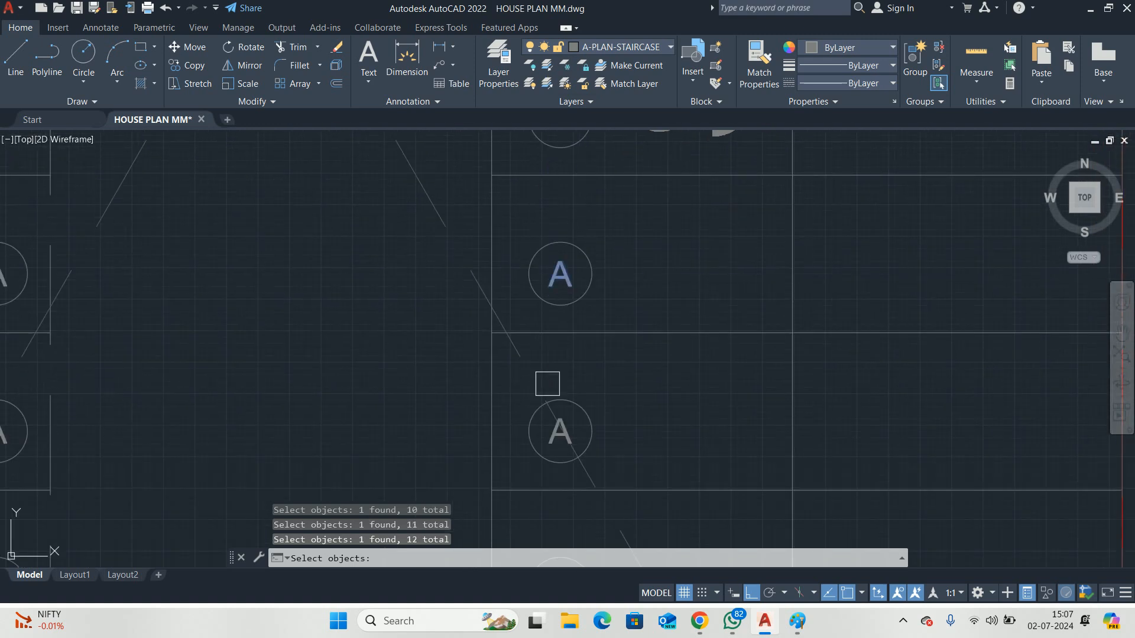
pyautogui.click(549, 434)
pyautogui.moveTo(548, 434); pyautogui.dragTo(534, 263, button='middle')
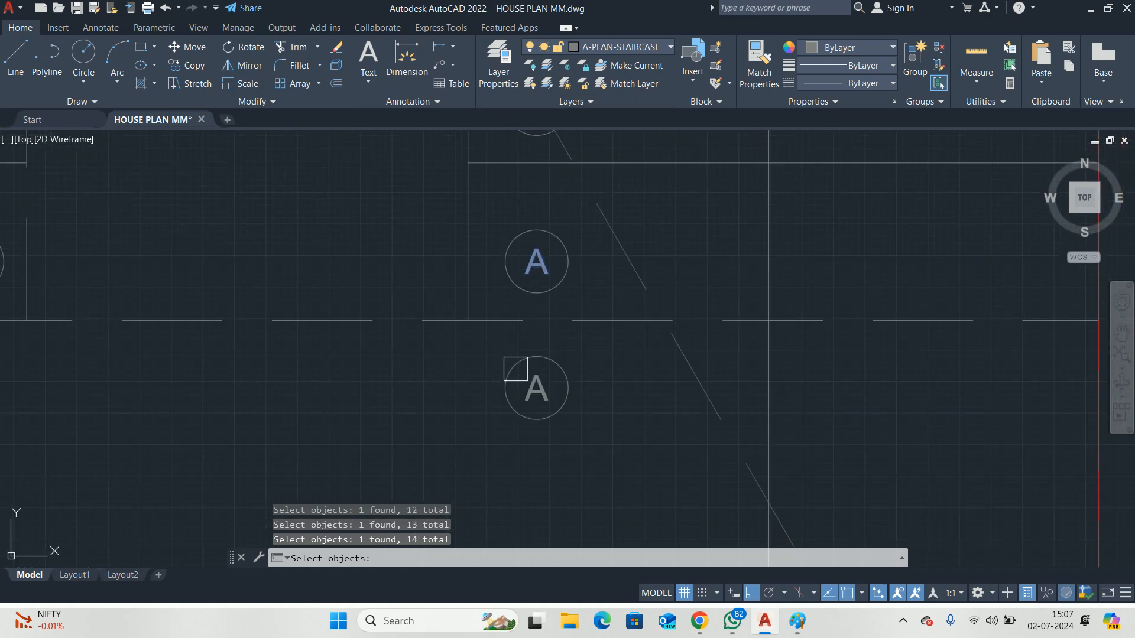
# Continue the TCOUNT selection with the landing tag's letter A and each dashed-flight tag's letter, from the lowest tread to the uppermost
pyautogui.scroll(-1, 333, 355)
pyautogui.moveTo(334, 355); pyautogui.dragTo(1000, 412, button='middle')
pyautogui.scroll(2, 784, 363)
pyautogui.click(783, 363)
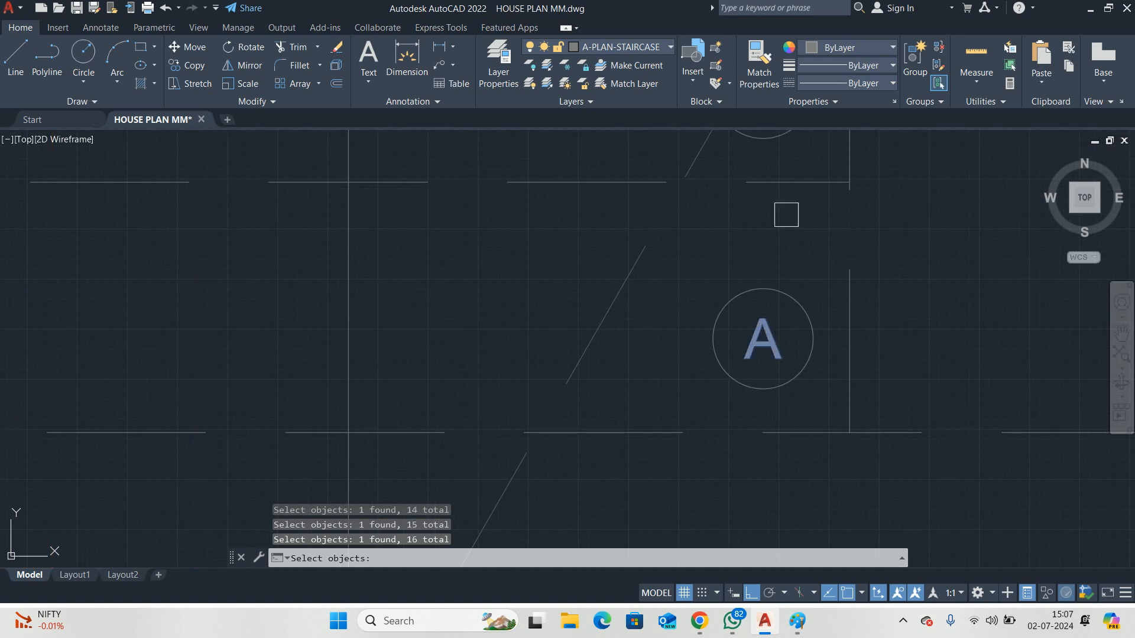
pyautogui.moveTo(786, 215)
pyautogui.mouseDown(button='middle')
pyautogui.moveTo(700, 455)
pyautogui.moveTo(587, 452)
pyautogui.mouseUp(button='middle')
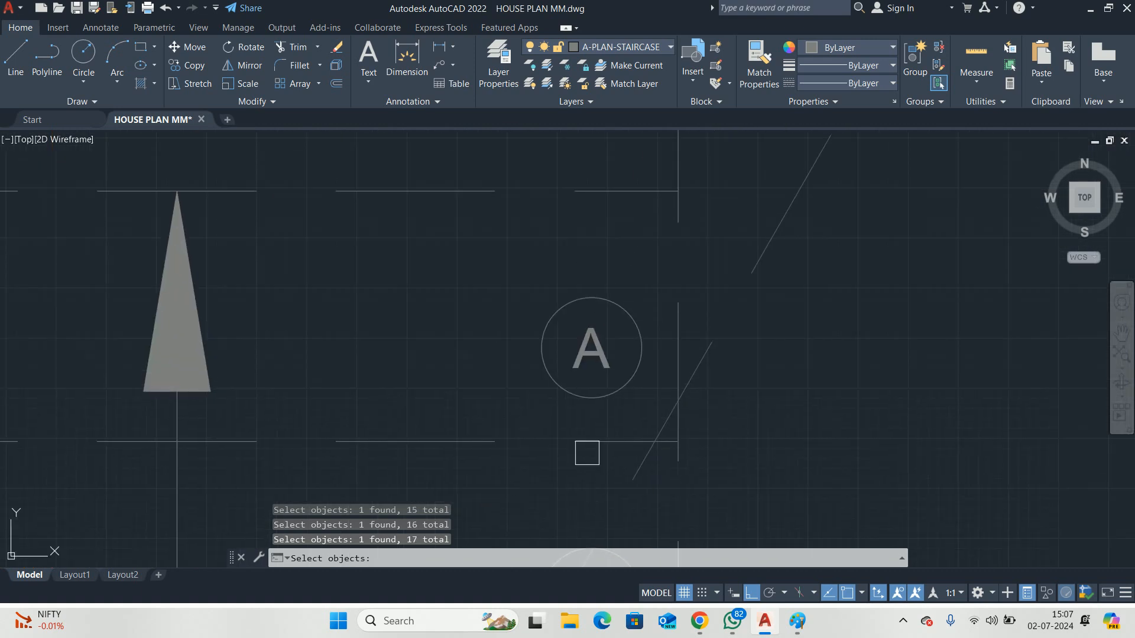
pyautogui.click(585, 364)
pyautogui.moveTo(585, 222); pyautogui.dragTo(584, 479, button='middle')
pyautogui.click(596, 295)
pyautogui.scroll(-1, 590, 285)
pyautogui.moveTo(590, 285); pyautogui.dragTo(580, 423, button='middle')
pyautogui.scroll(1, 577, 280)
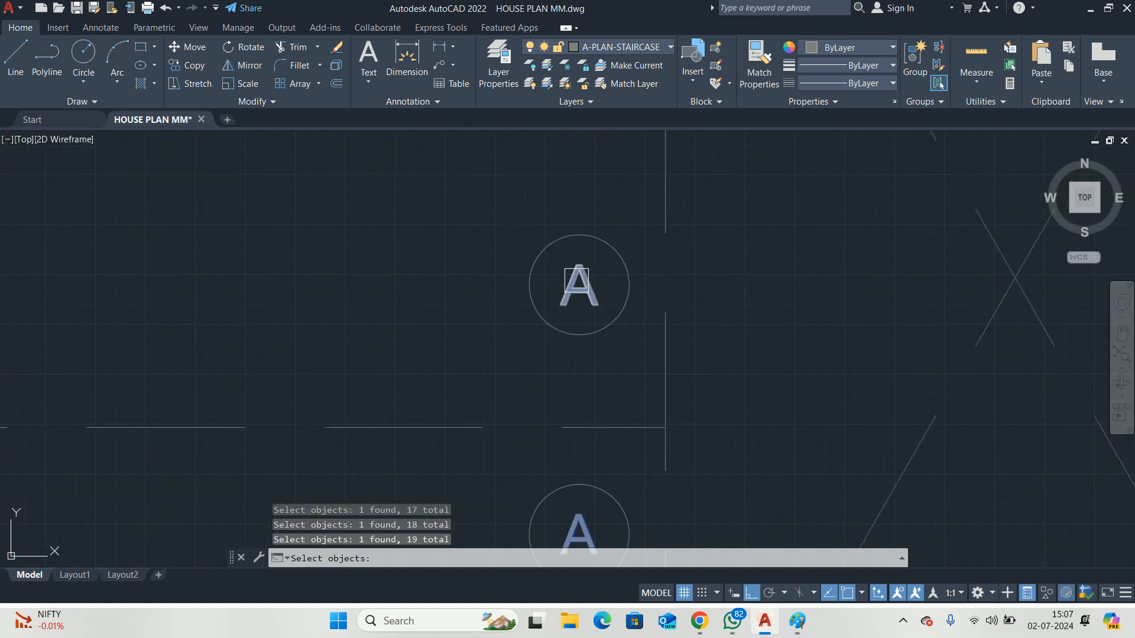
pyautogui.click(576, 284)
pyautogui.scroll(-1, 574, 286)
pyautogui.moveTo(573, 287); pyautogui.dragTo(577, 370, button='middle')
pyautogui.scroll(-1, 620, 393)
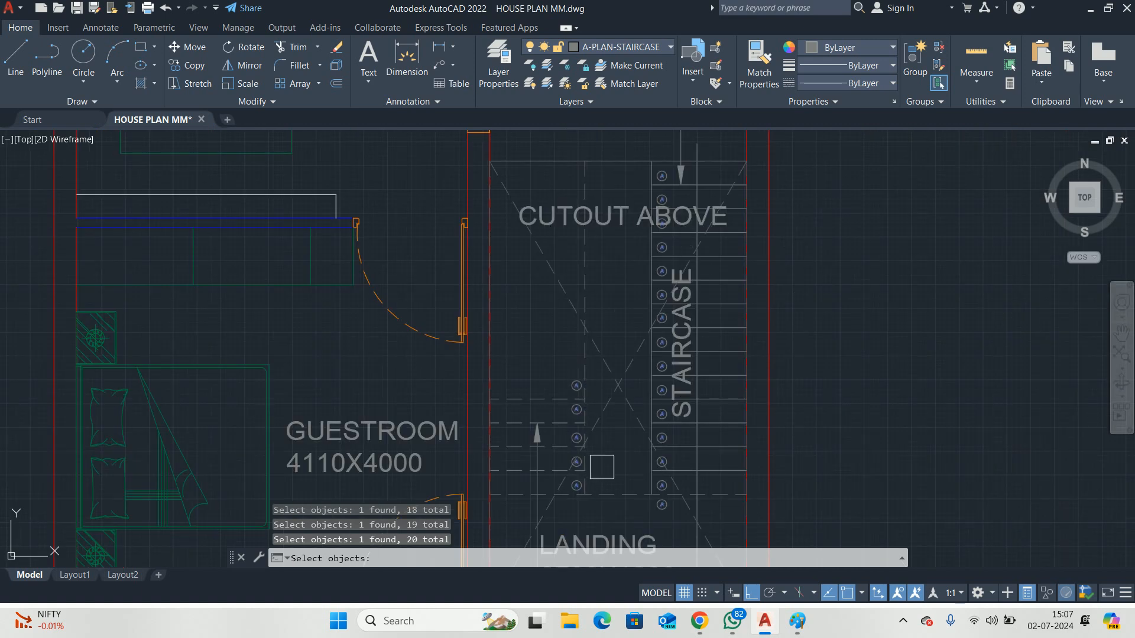
# Number the selected tag letters in selection order, starting at 1 with increment 1, overwriting the existing text
pyautogui.moveTo(602, 467); pyautogui.dragTo(578, 364, button='middle')
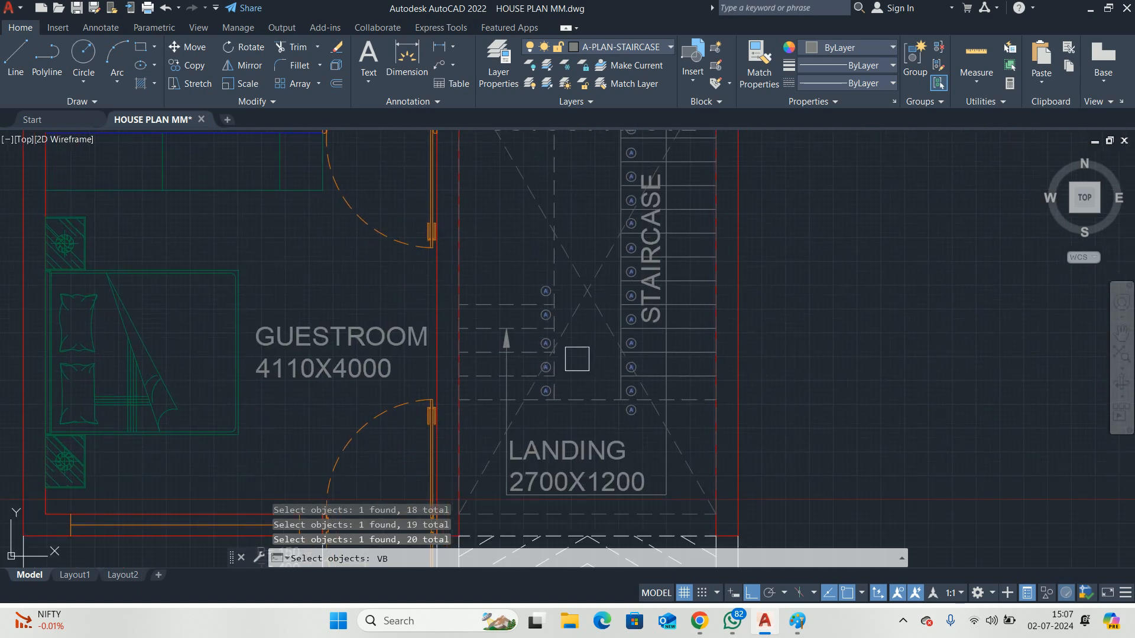
pyautogui.press('BackSpace')
pyautogui.press('BackSpace')
pyautogui.press('Return')
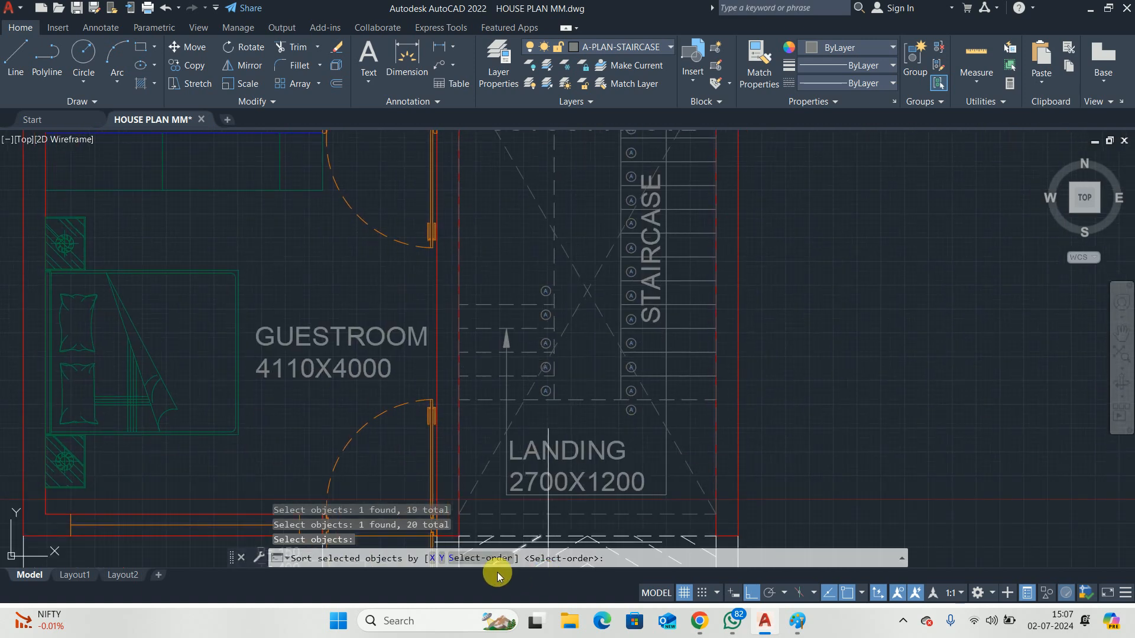
pyautogui.click(481, 558)
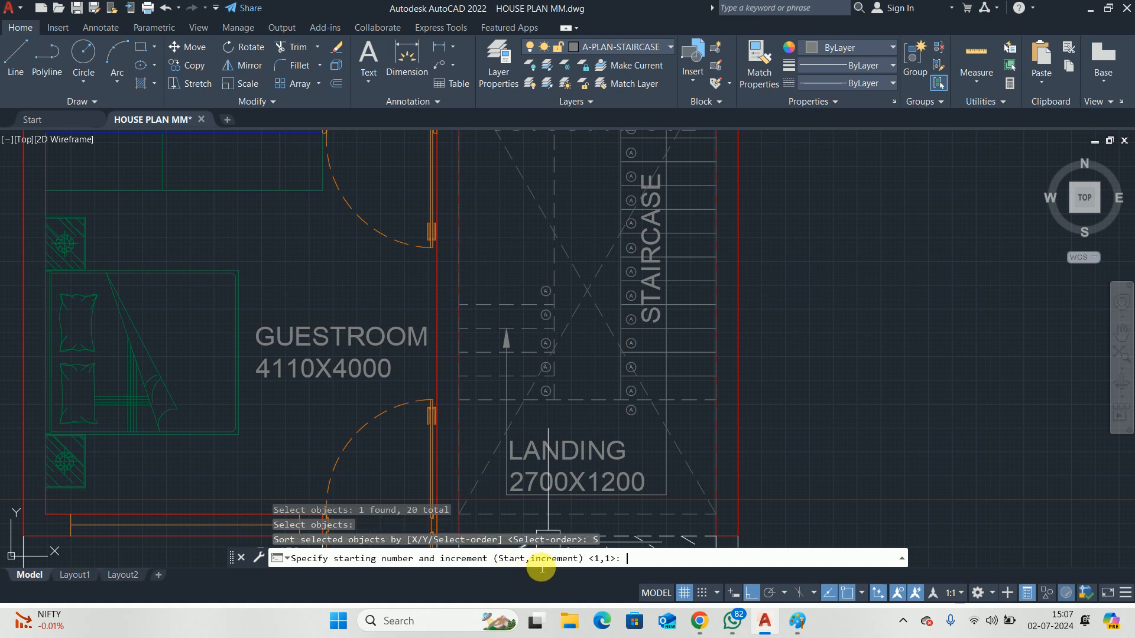
pyautogui.press('Return')
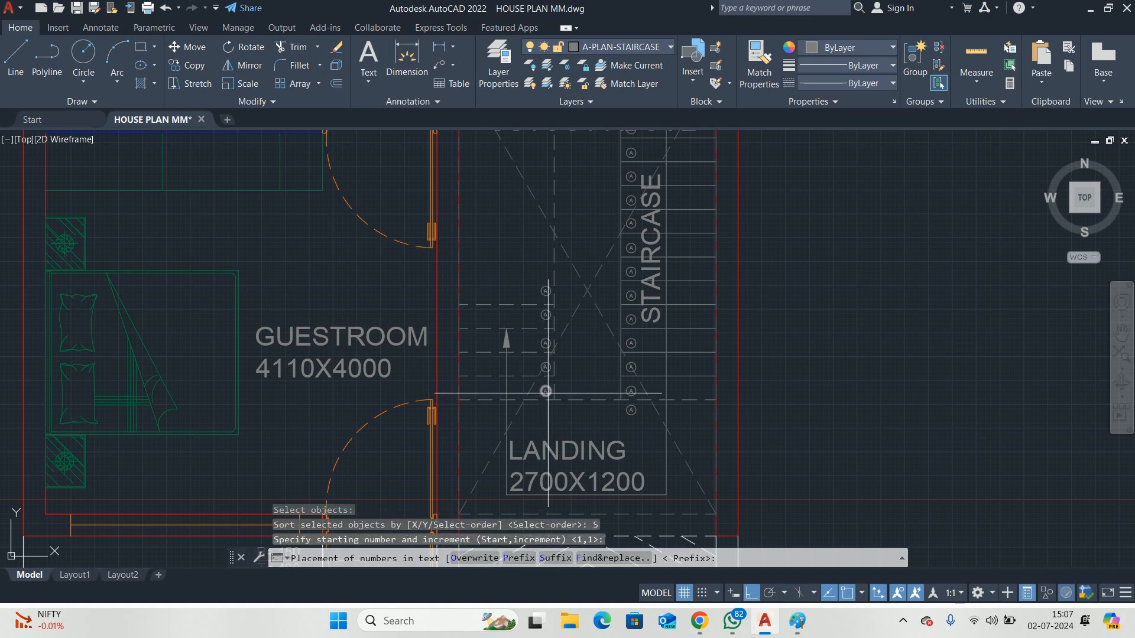
pyautogui.click(472, 558)
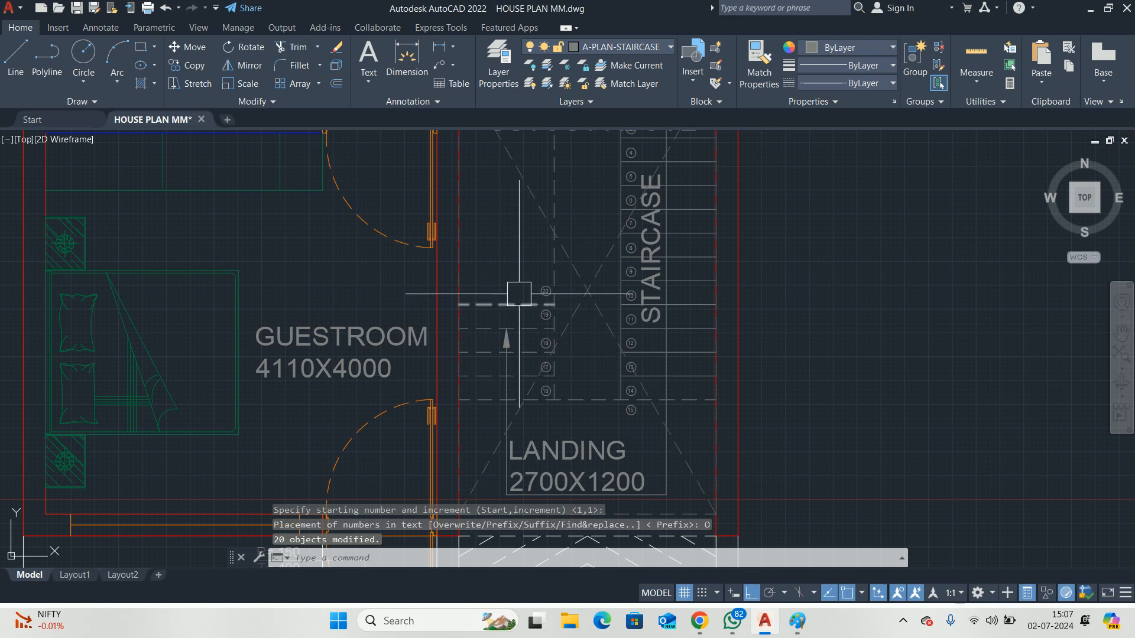
pyautogui.press('Escape')
pyautogui.press('Escape')
pyautogui.press('Escape')
pyautogui.scroll(-5, 519, 293)
pyautogui.scroll(5, 532, 296)
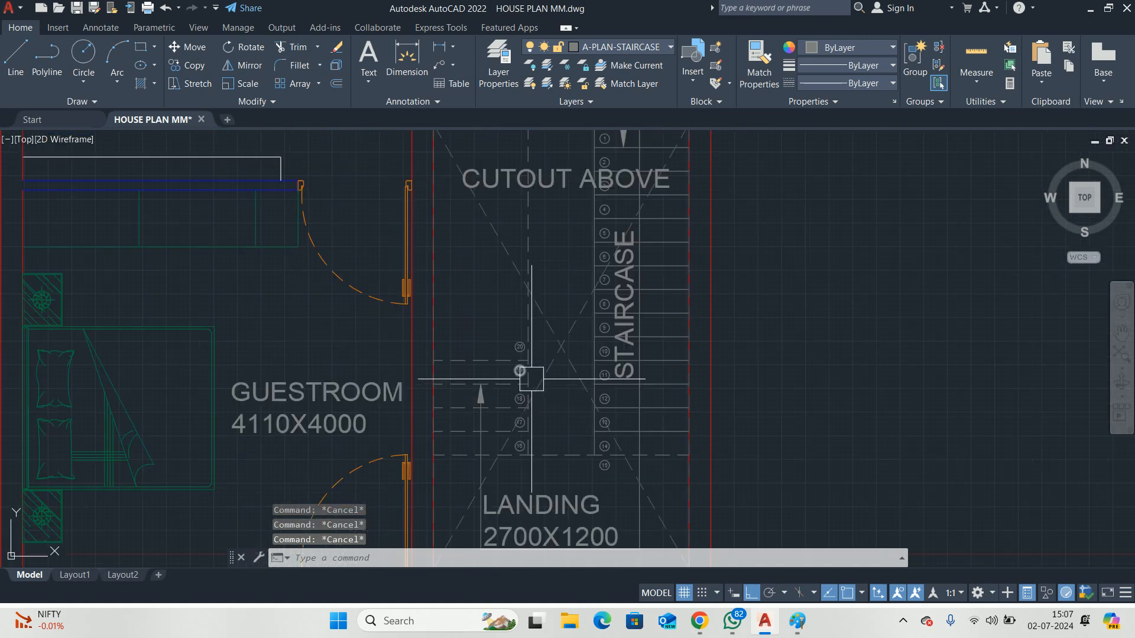
pyautogui.moveTo(549, 247); pyautogui.dragTo(550, 314, button='middle')
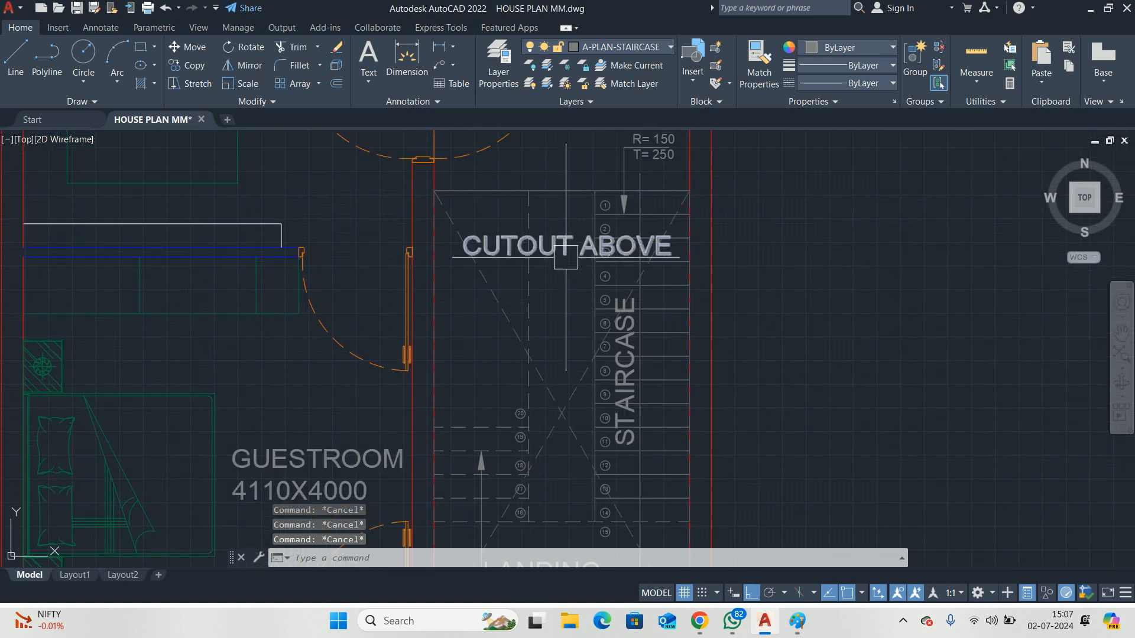
pyautogui.write('m')
pyautogui.press('Return')
pyautogui.click(545, 254)
pyautogui.press('Return')
pyautogui.click(1026, 290)
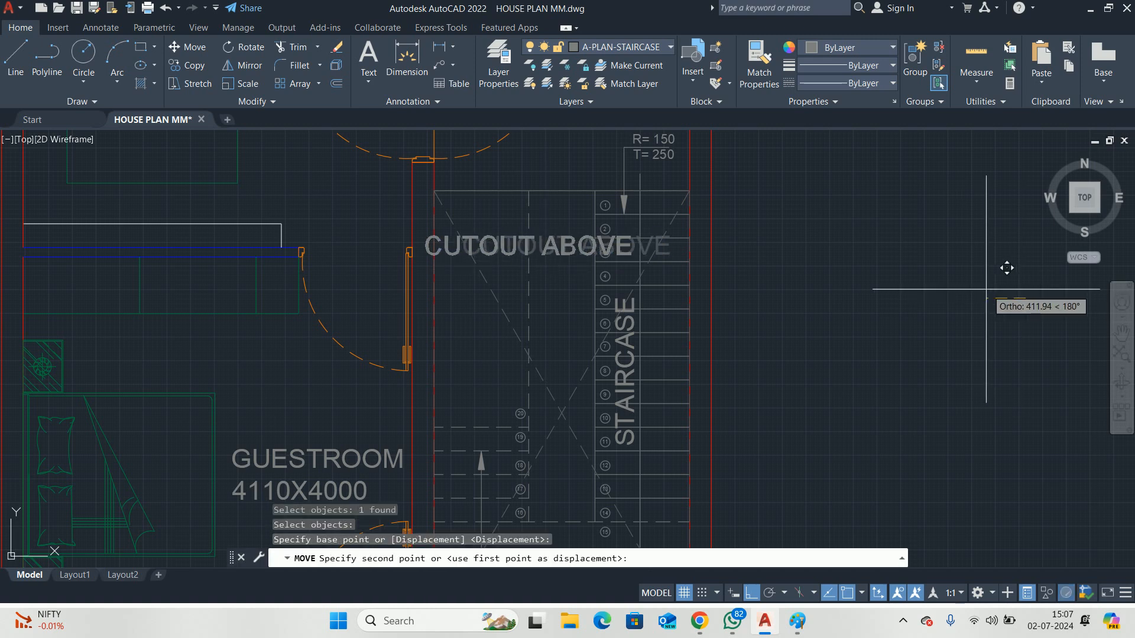
pyautogui.press('Escape')
pyautogui.press('Escape')
pyautogui.click(603, 242)
pyautogui.moveTo(603, 242); pyautogui.dragTo(557, 335, button='middle')
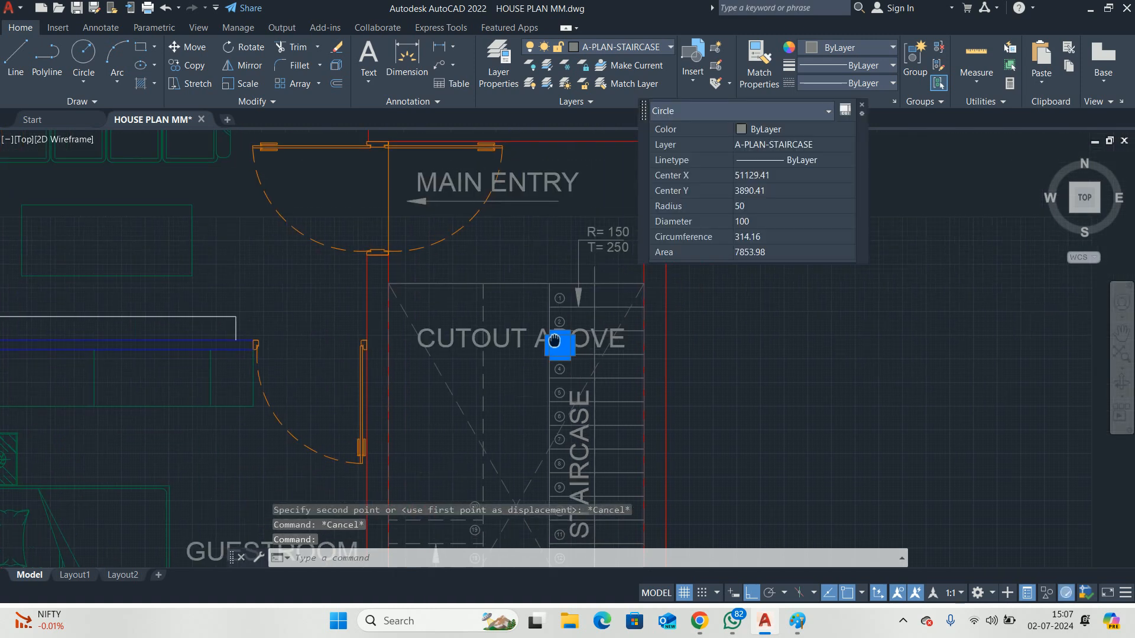
pyautogui.press('Escape')
# Narrow the CUTOUT ABOVE text's width so that it wraps onto two lines
pyautogui.click(533, 338)
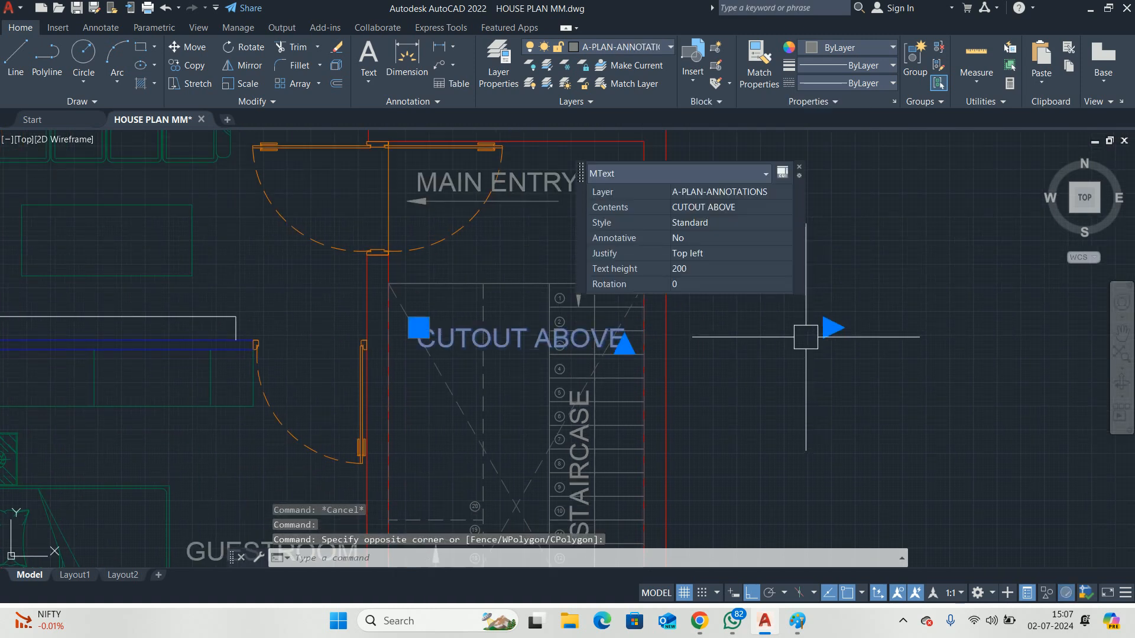
pyautogui.click(833, 327)
pyautogui.press('Escape')
pyautogui.press('Escape')
pyautogui.press('Escape')
pyautogui.scroll(-5, 502, 302)
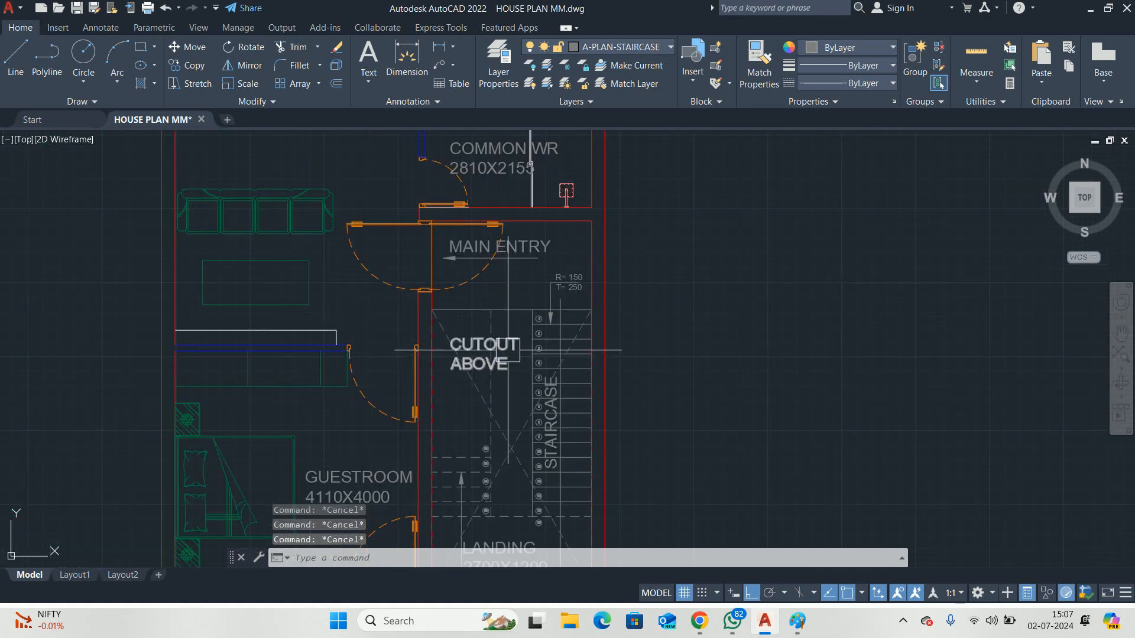
pyautogui.scroll(4, 495, 305)
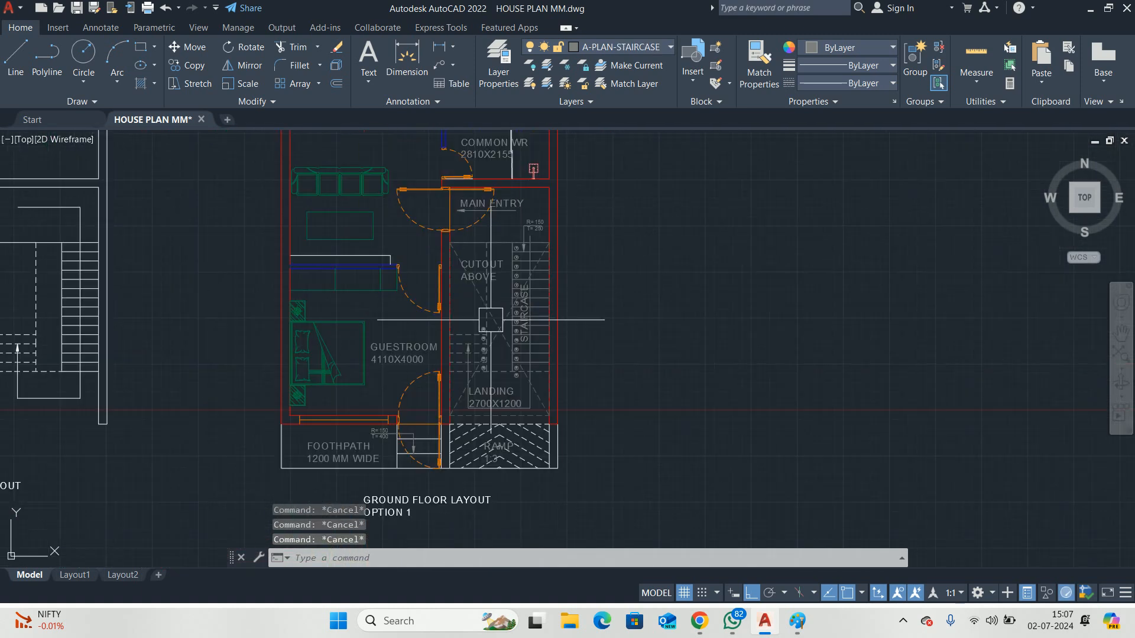
pyautogui.scroll(3, 560, 444)
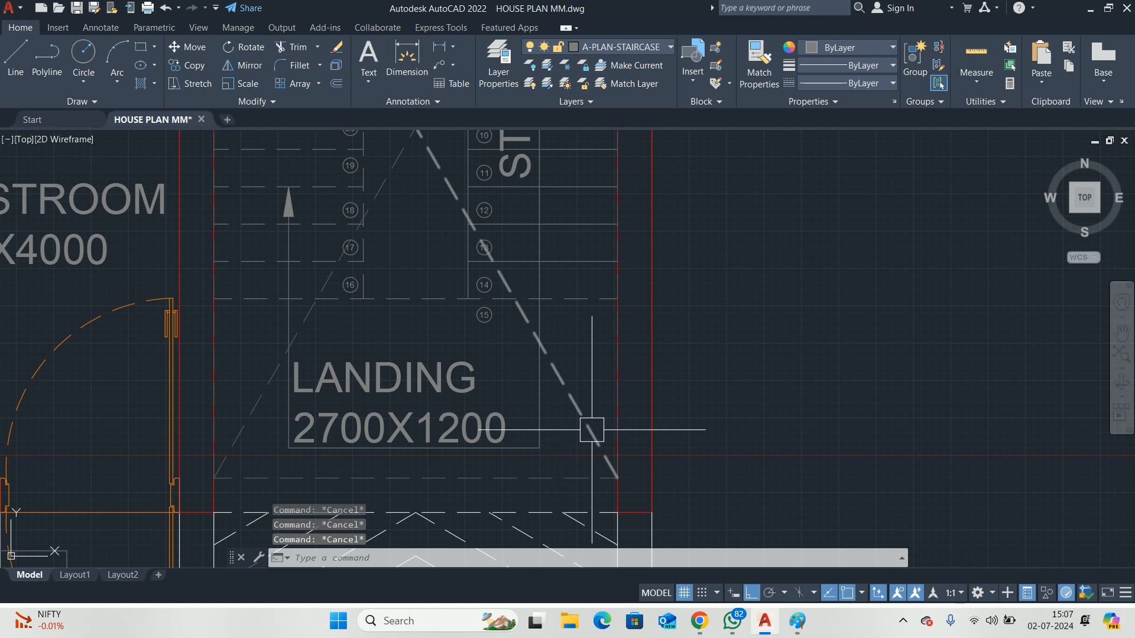
pyautogui.click(592, 438)
pyautogui.click(618, 478)
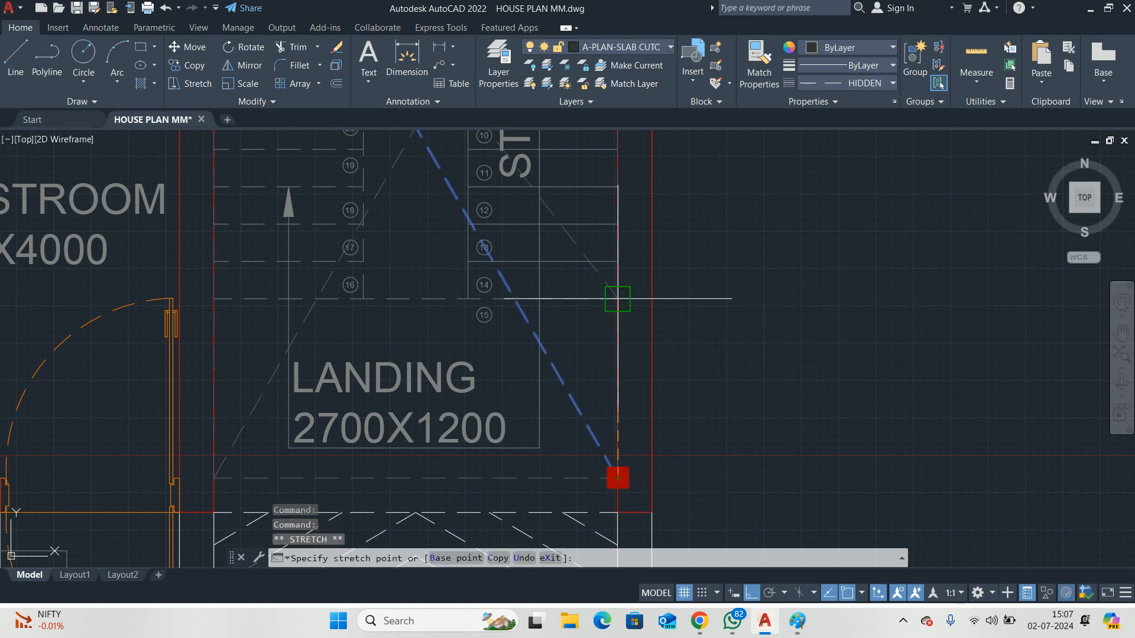
pyautogui.press('Escape')
pyautogui.press('Escape')
pyautogui.press('Escape')
# Examine the annotated ground floor layout option 1, especially its footpath, entry steps, ramp, landing and staircase
pyautogui.scroll(-5, 586, 368)
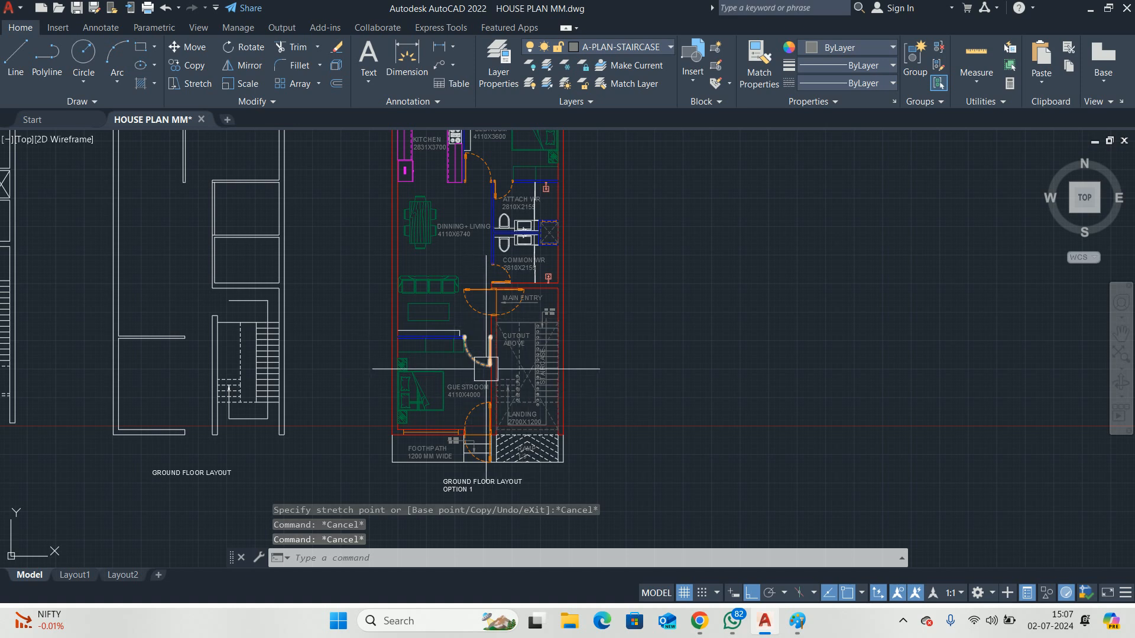
pyautogui.scroll(-2, 486, 370)
pyautogui.press('Escape')
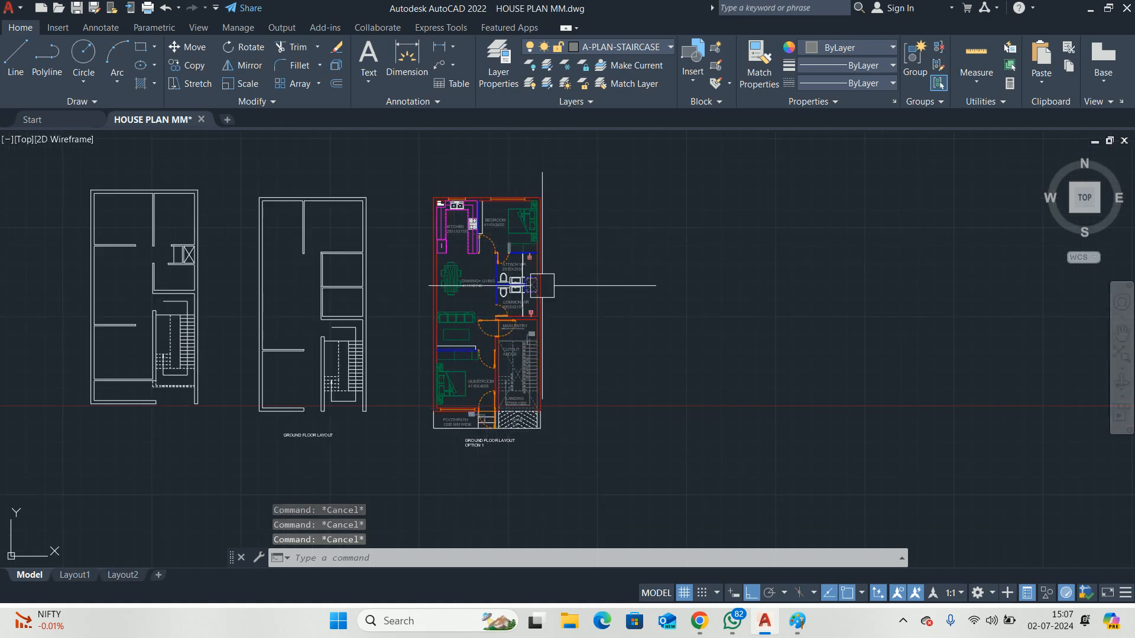
pyautogui.scroll(4, 483, 401)
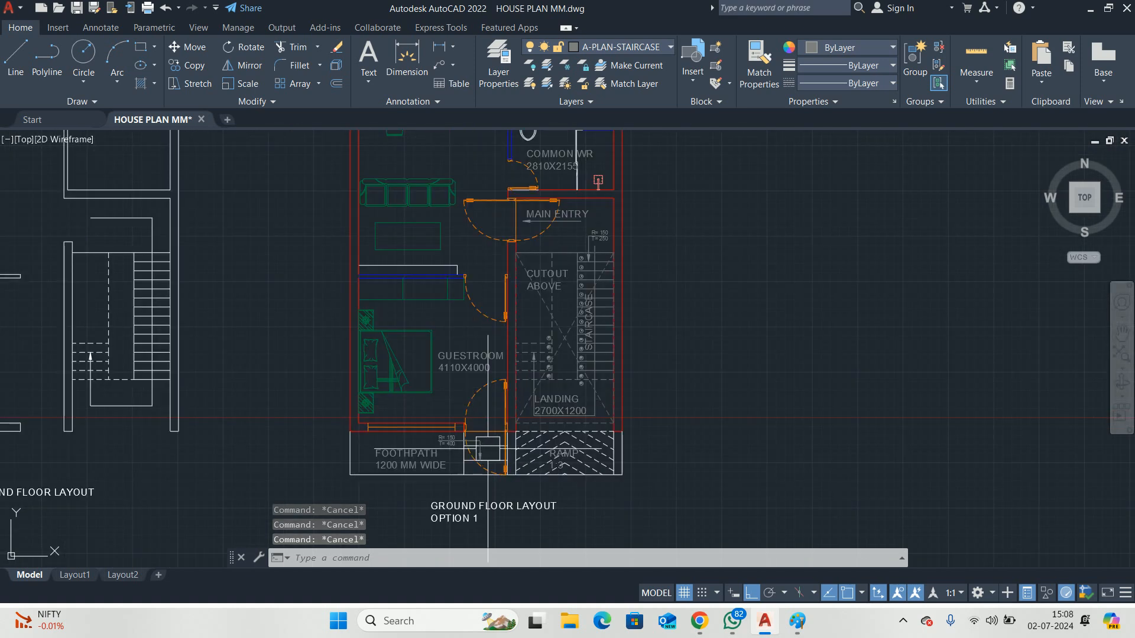
pyautogui.scroll(3, 526, 437)
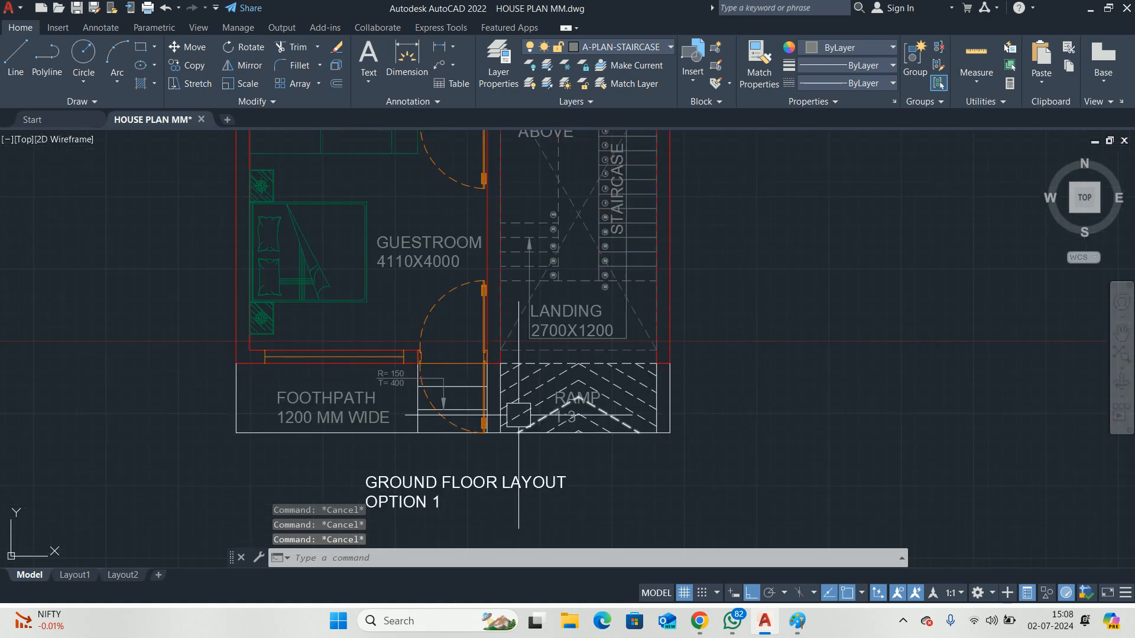
pyautogui.moveTo(499, 410); pyautogui.dragTo(508, 404, button='middle')
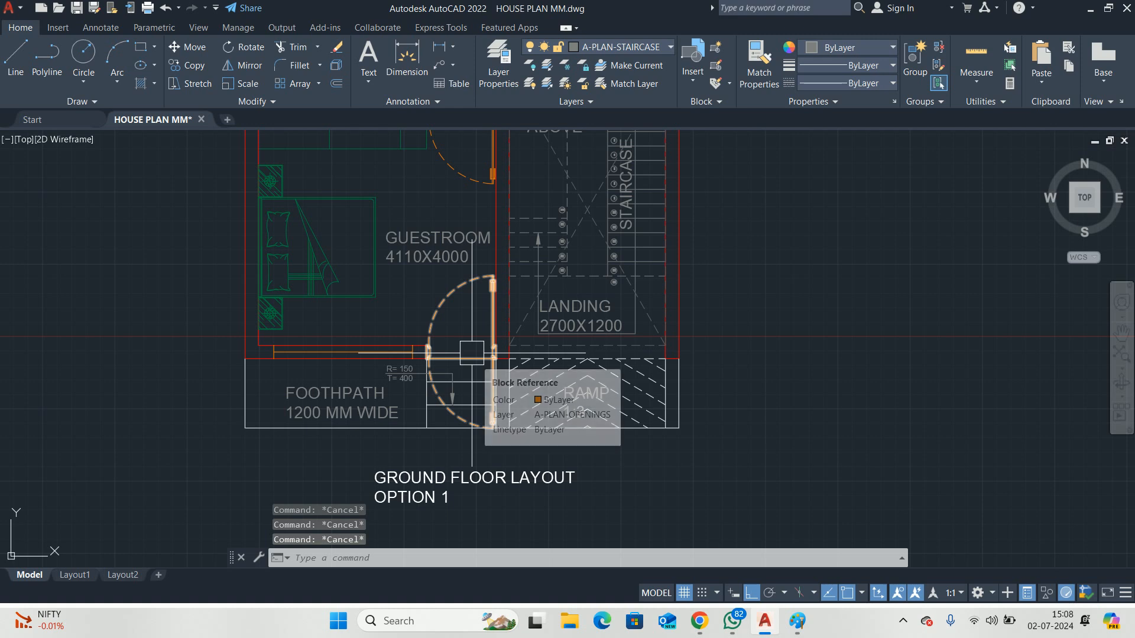
pyautogui.moveTo(472, 353); pyautogui.dragTo(463, 375, button='middle')
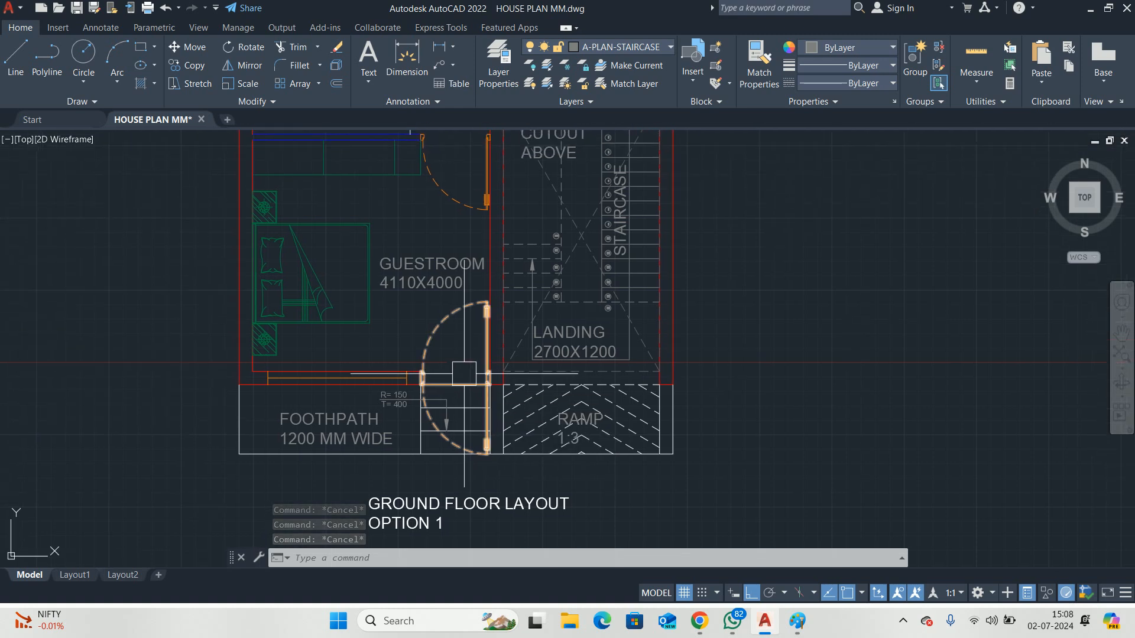
pyautogui.scroll(-6, 464, 373)
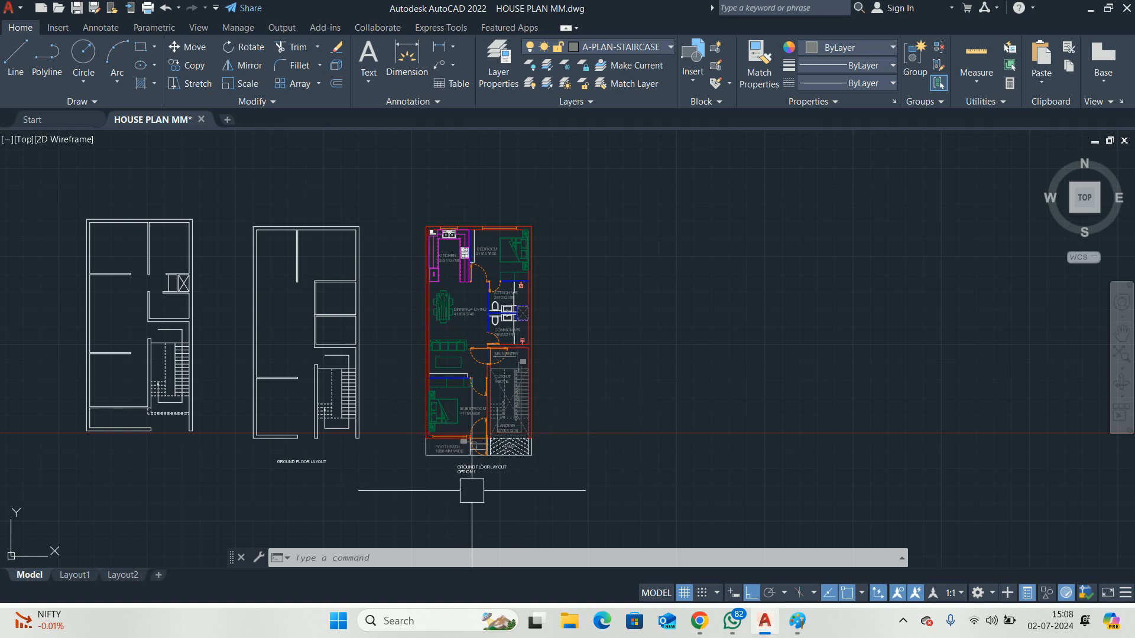
pyautogui.scroll(4, 445, 424)
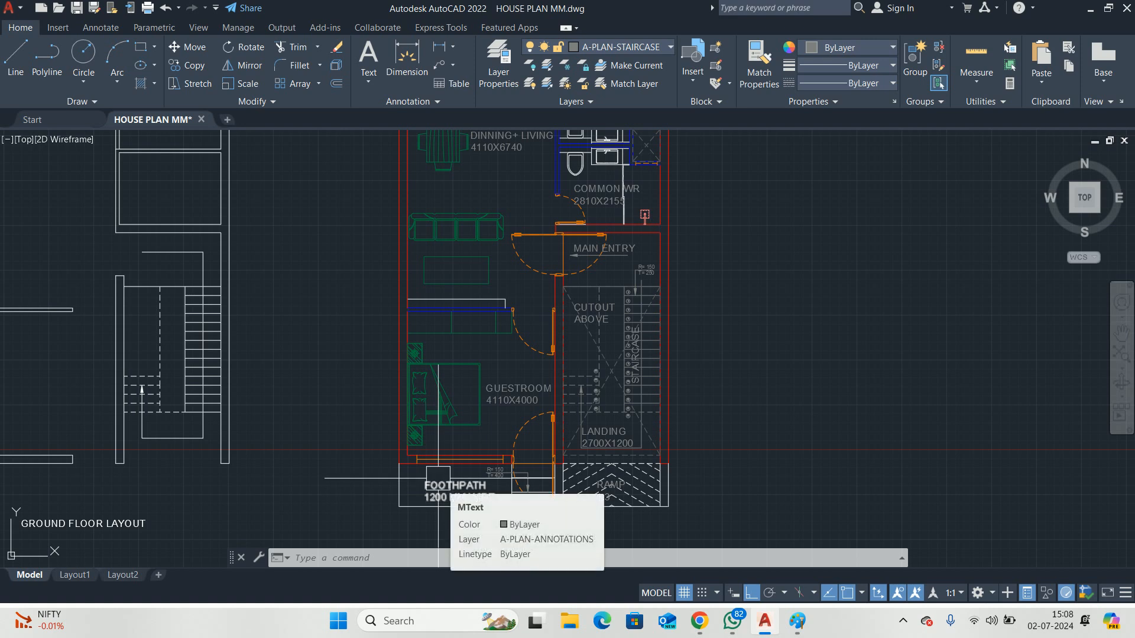
pyautogui.scroll(-2, 479, 419)
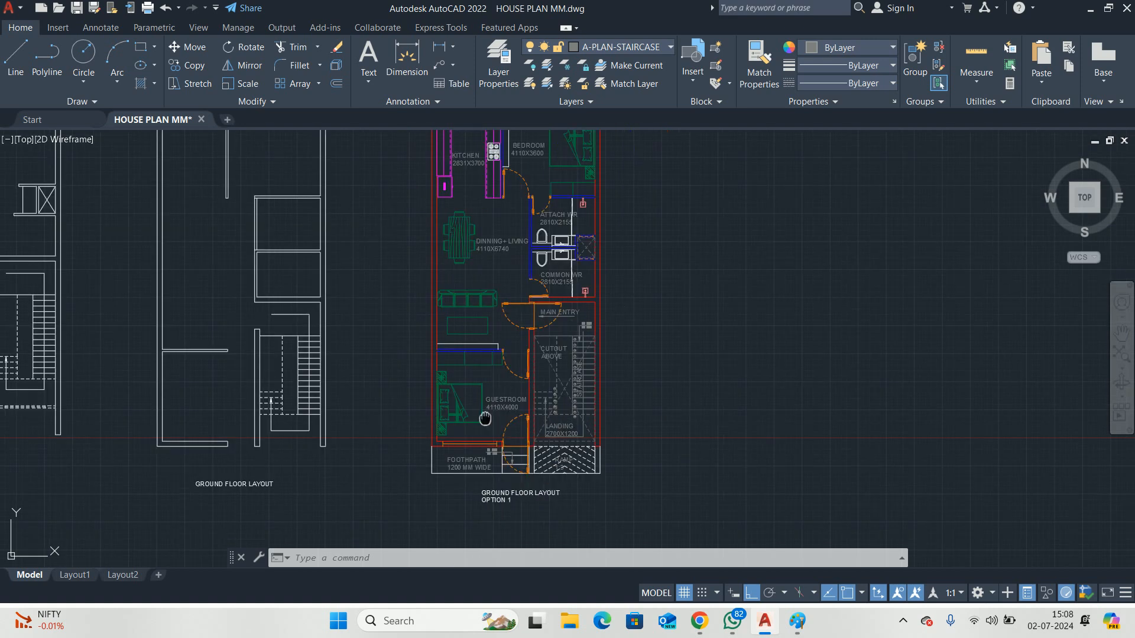
pyautogui.moveTo(491, 391)
pyautogui.mouseDown(button='middle')
pyautogui.moveTo(483, 441)
pyautogui.moveTo(482, 402)
pyautogui.mouseUp(button='middle')
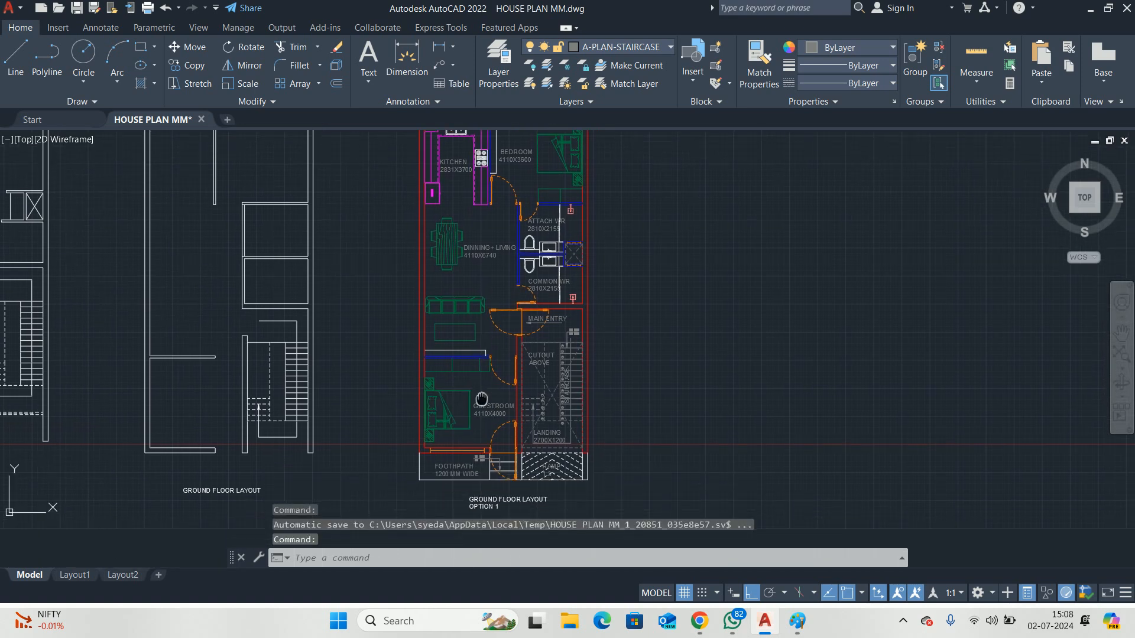
pyautogui.scroll(-2, 481, 392)
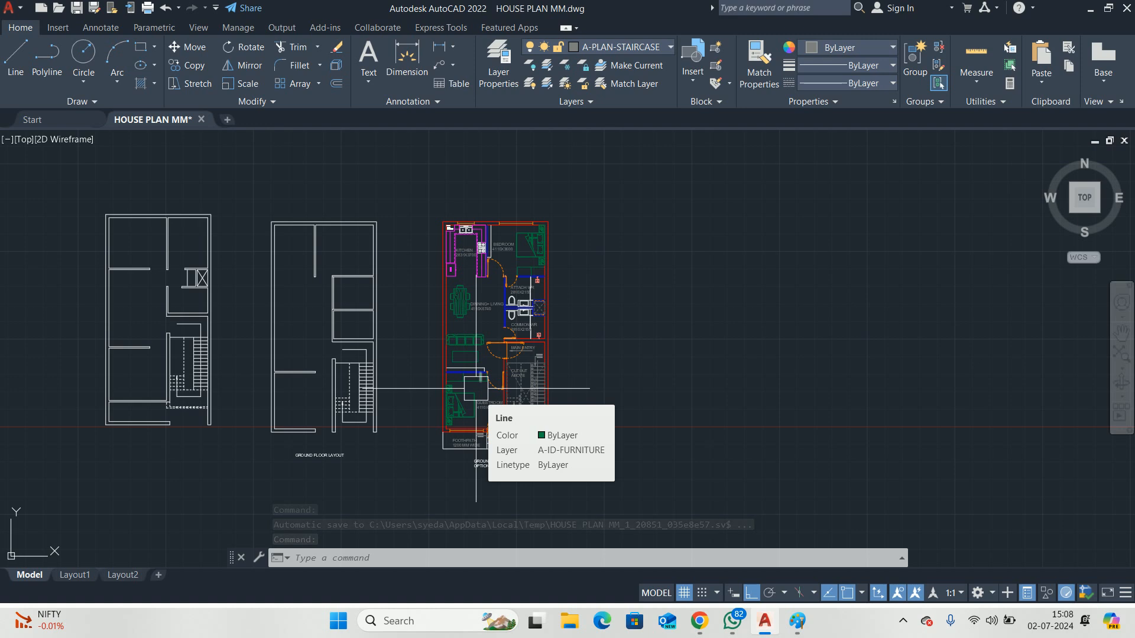
# Compare the front walls and staircase area of the two unannotated plans with ground floor layout option 1
pyautogui.scroll(4, 120, 412)
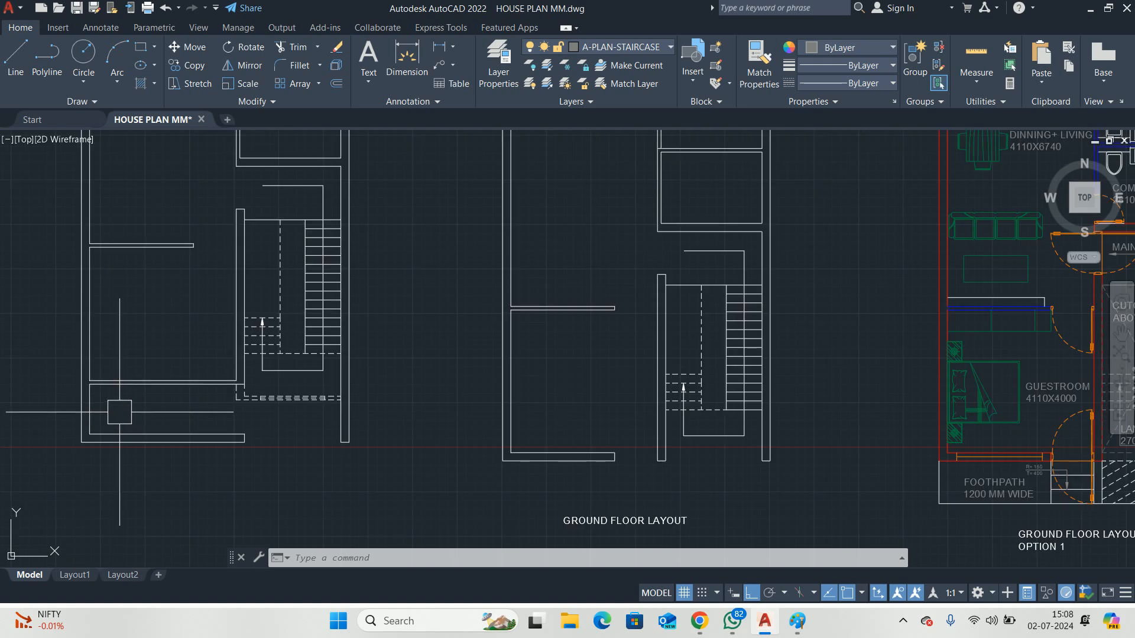
pyautogui.moveTo(119, 412); pyautogui.dragTo(140, 380, button='middle')
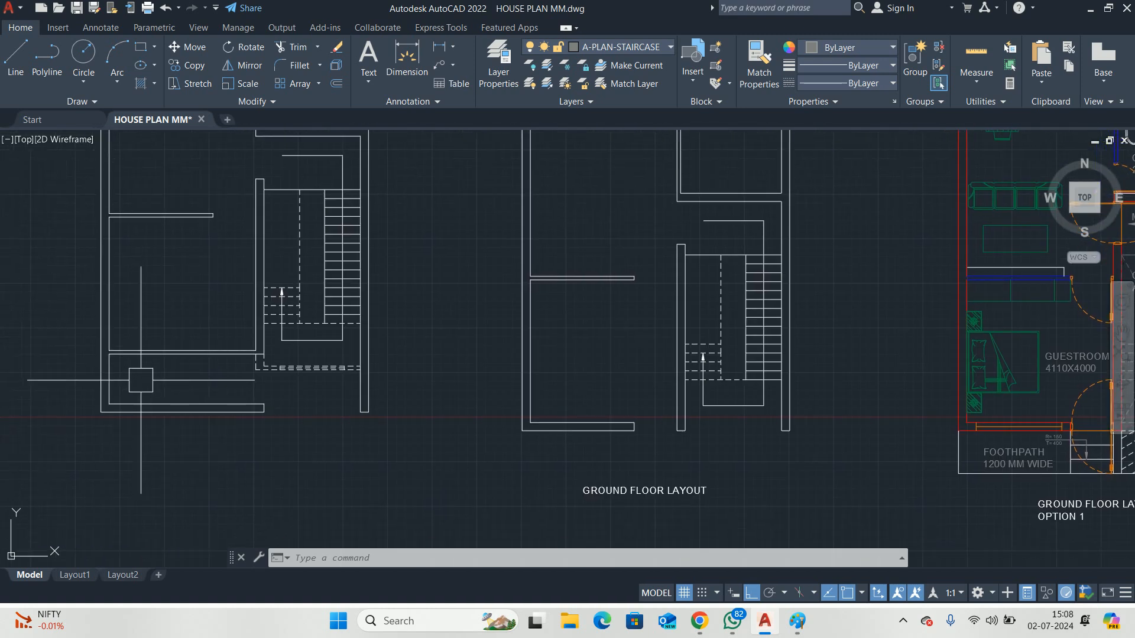
pyautogui.scroll(-4, 290, 366)
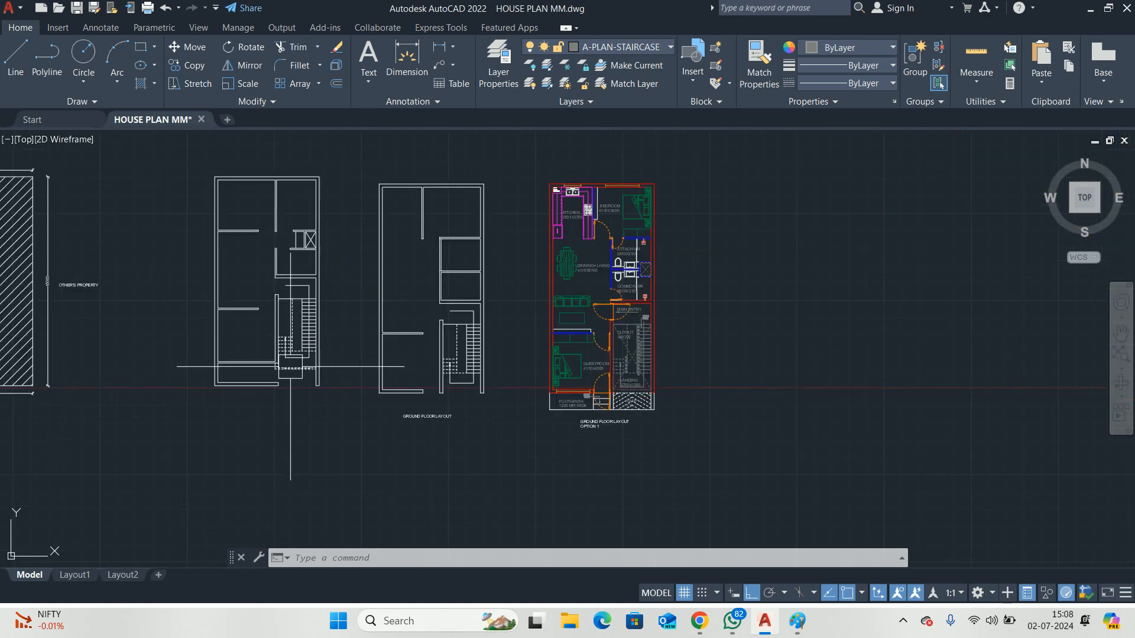
pyautogui.moveTo(338, 342); pyautogui.dragTo(337, 342, button='middle')
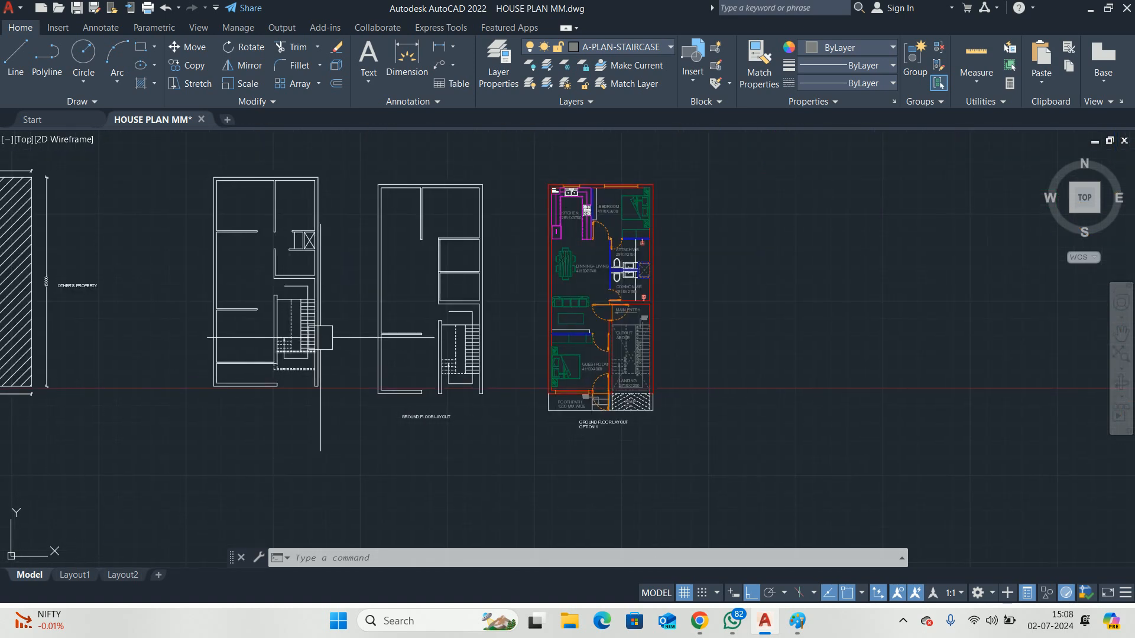
pyautogui.scroll(4, 224, 340)
pyautogui.scroll(-5, 282, 360)
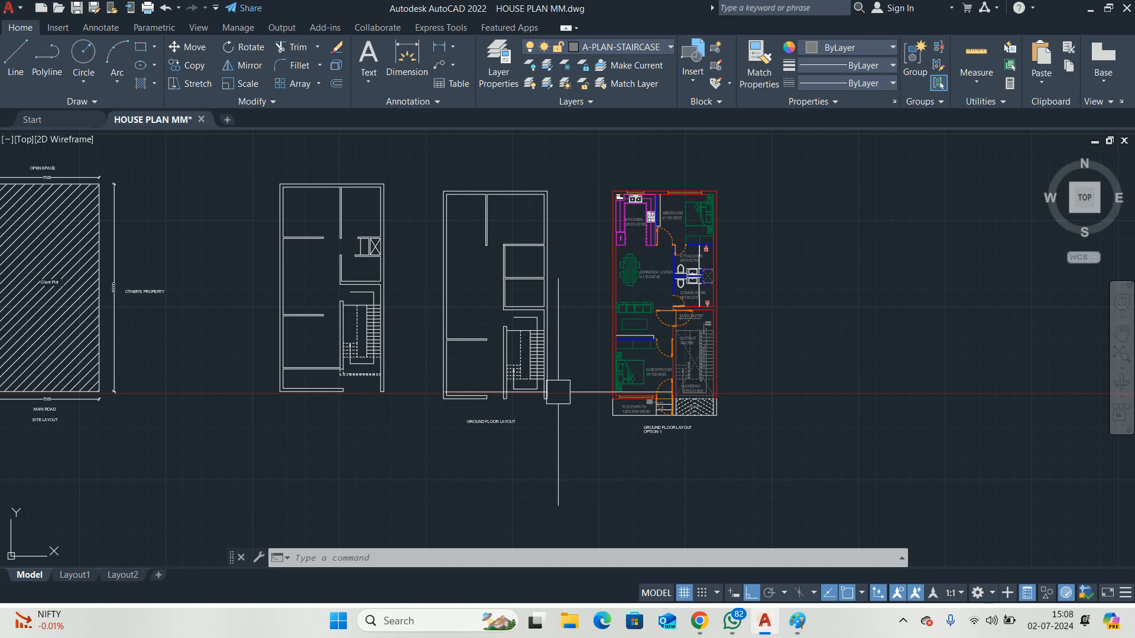
pyautogui.scroll(5, 523, 399)
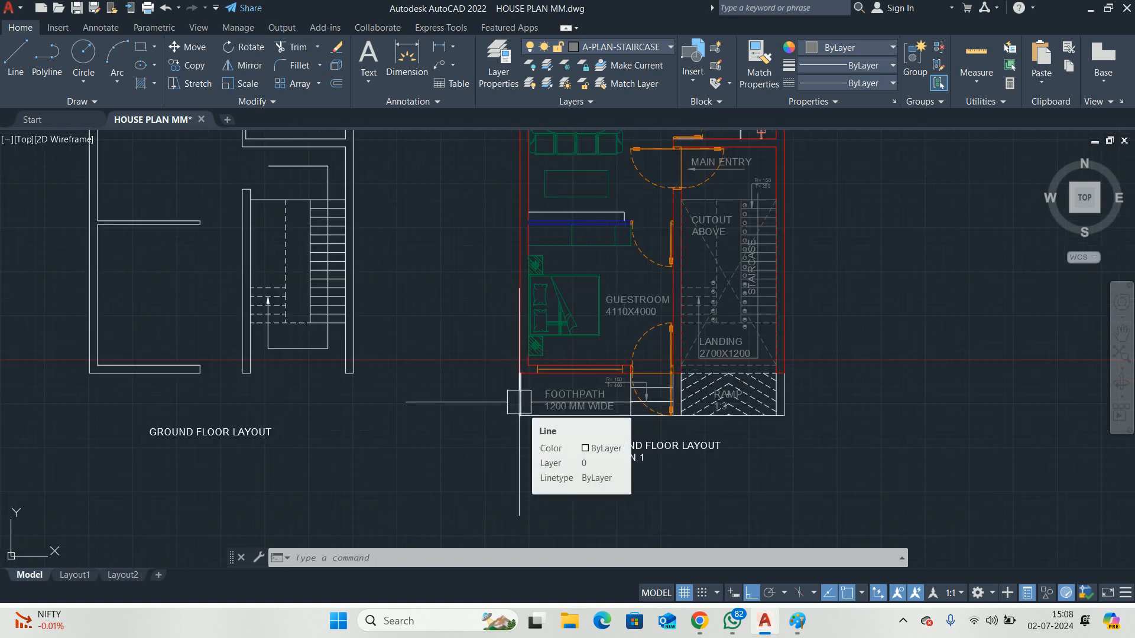
# Review the site layout and the two unannotated wall plans alongside ground floor layout option 1
pyautogui.scroll(-4, 519, 402)
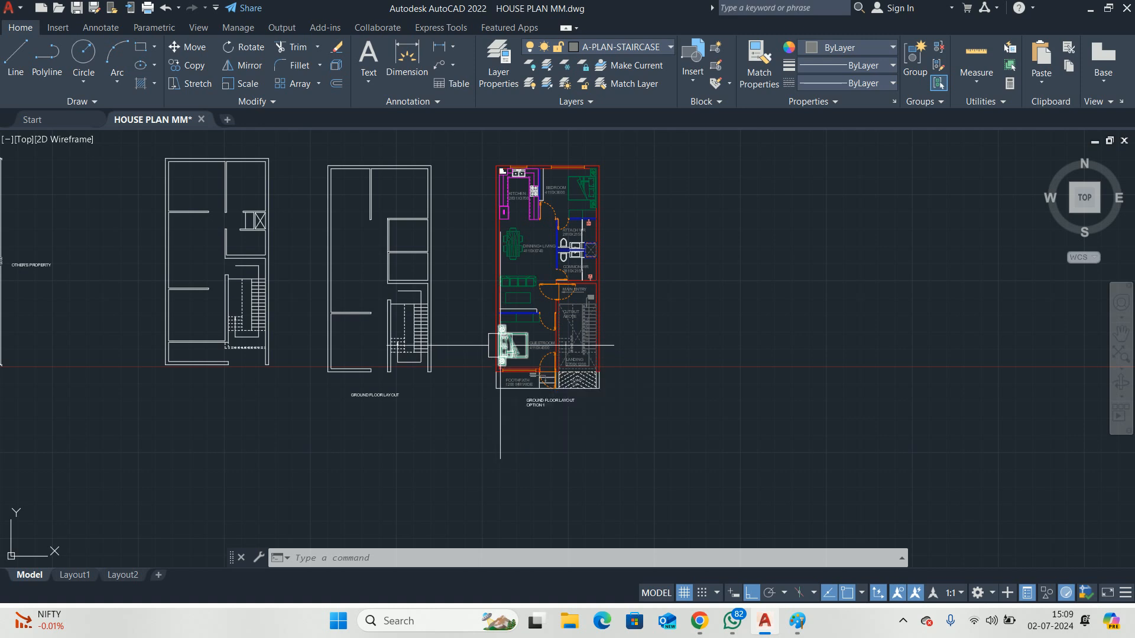
pyautogui.scroll(-4, 502, 343)
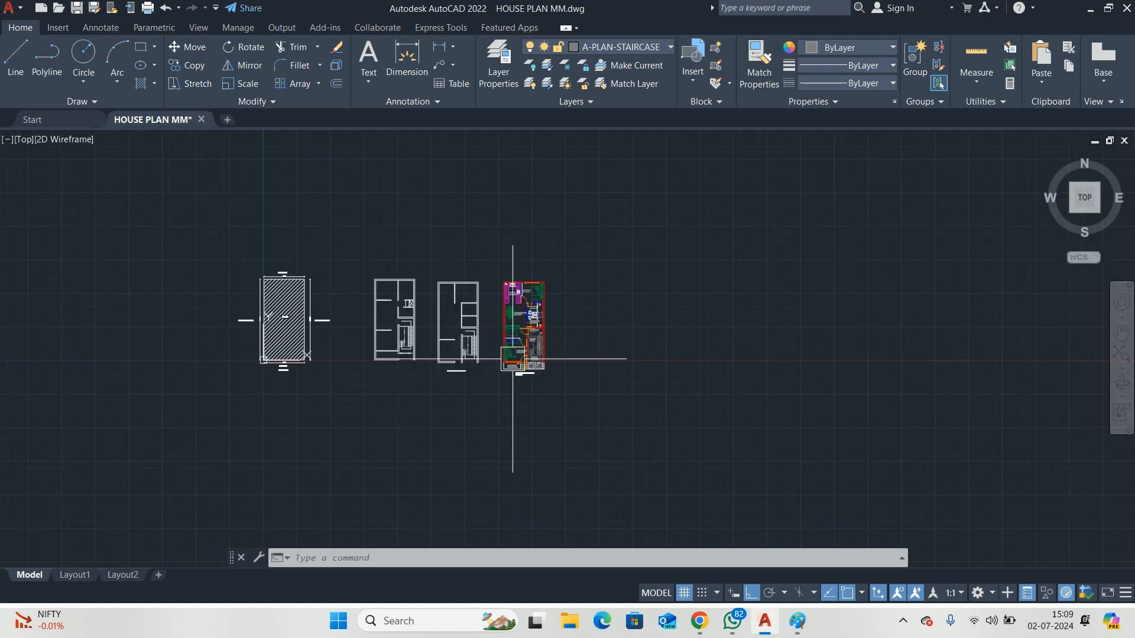
pyautogui.moveTo(522, 361); pyautogui.dragTo(554, 363, button='middle')
pyautogui.scroll(4, 551, 363)
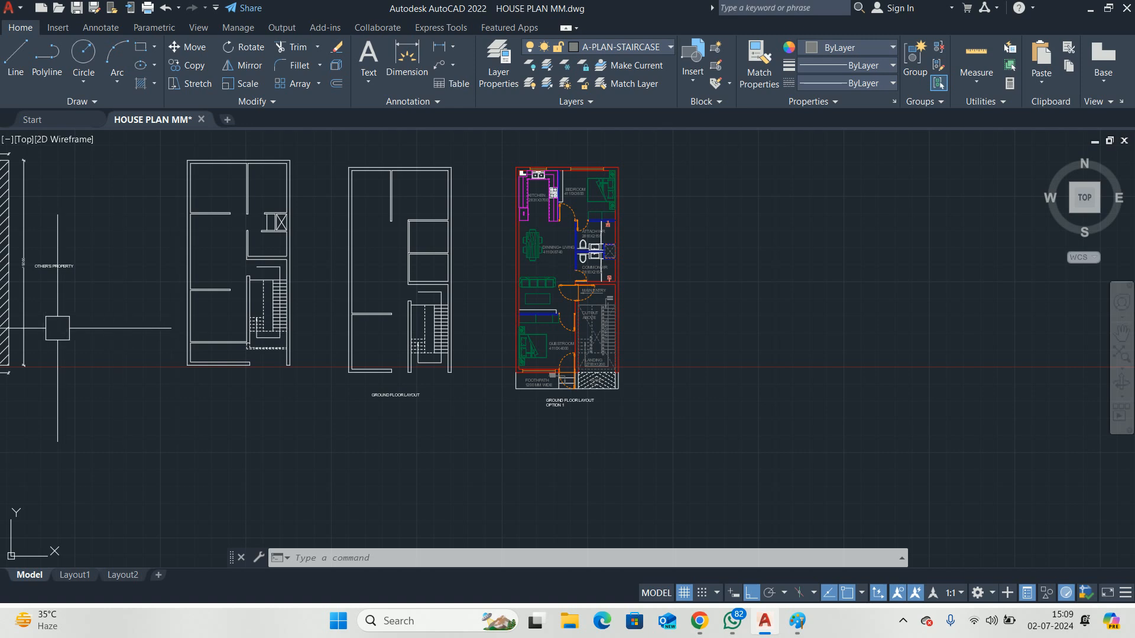
pyautogui.moveTo(140, 330); pyautogui.dragTo(256, 336, button='middle')
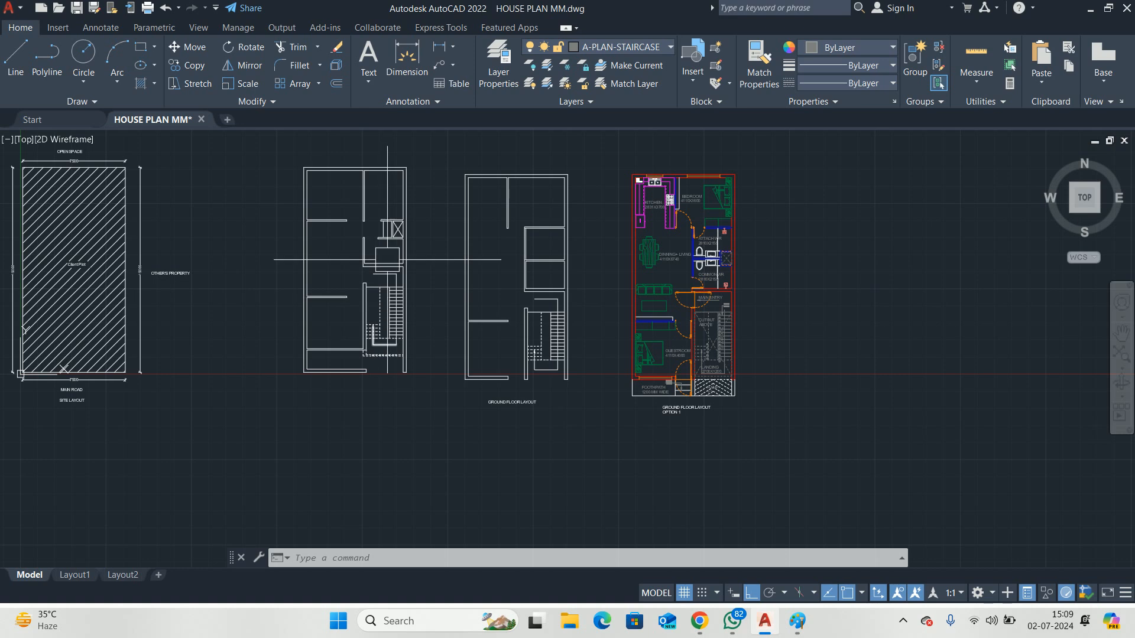
pyautogui.scroll(2, 391, 247)
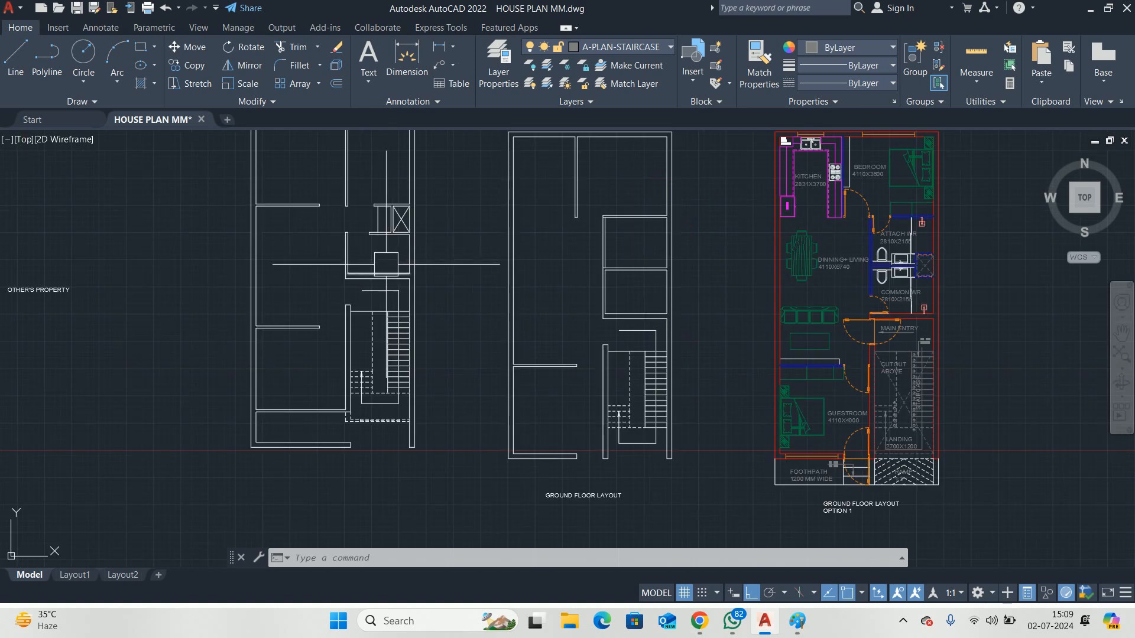
pyautogui.scroll(-2, 388, 272)
pyautogui.moveTo(669, 314); pyautogui.dragTo(596, 304, button='middle')
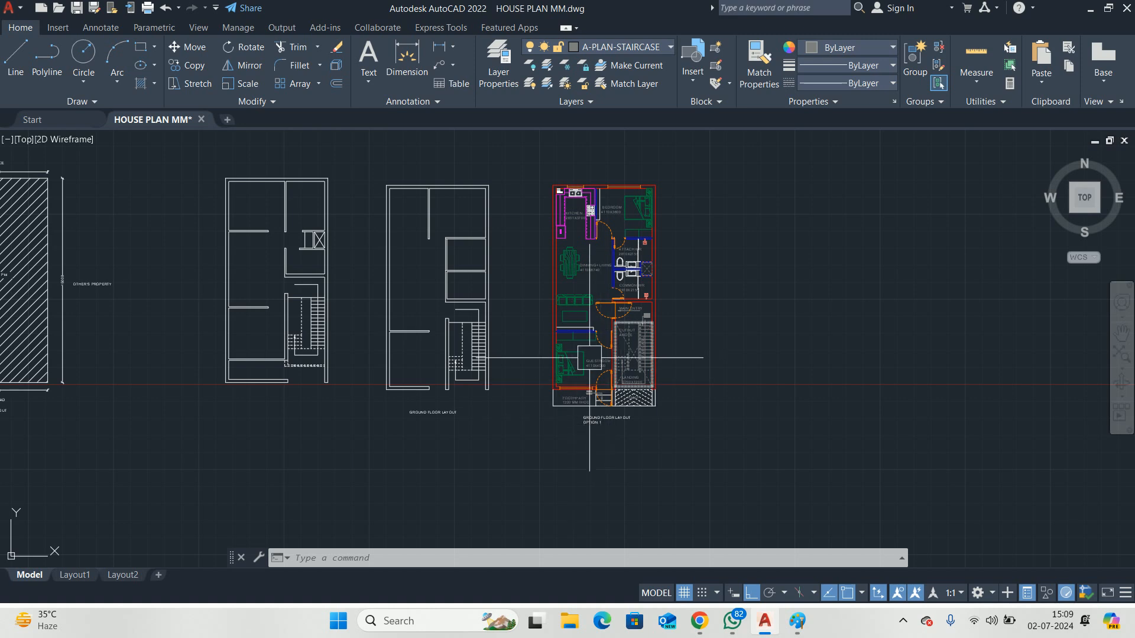
# Change the name in the 4110X3600 bedroom label beside the kitchen to M. BEDROOM
pyautogui.scroll(4, 663, 319)
pyautogui.scroll(-2, 693, 273)
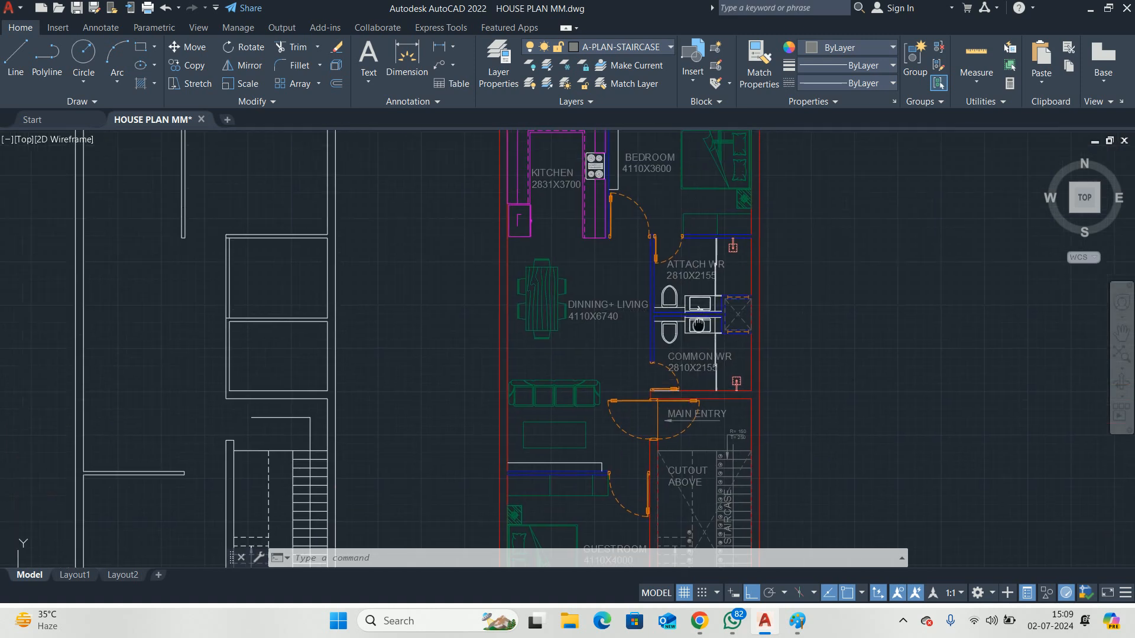
pyautogui.scroll(5, 664, 253)
pyautogui.click(621, 252)
pyautogui.doubleClick(594, 254)
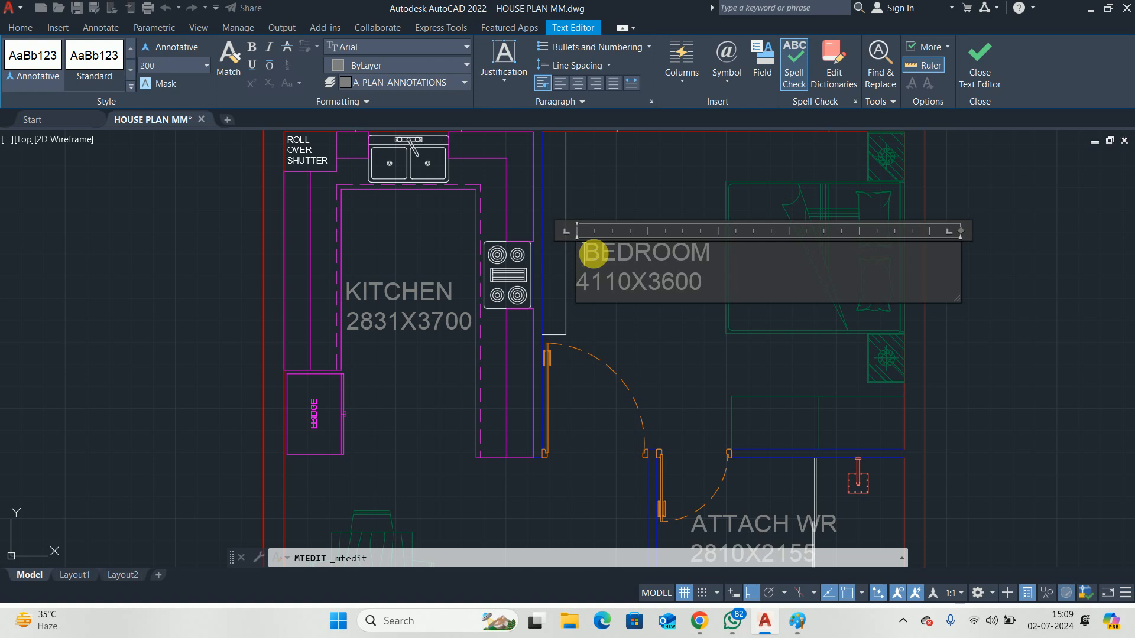
pyautogui.write('MASTER')
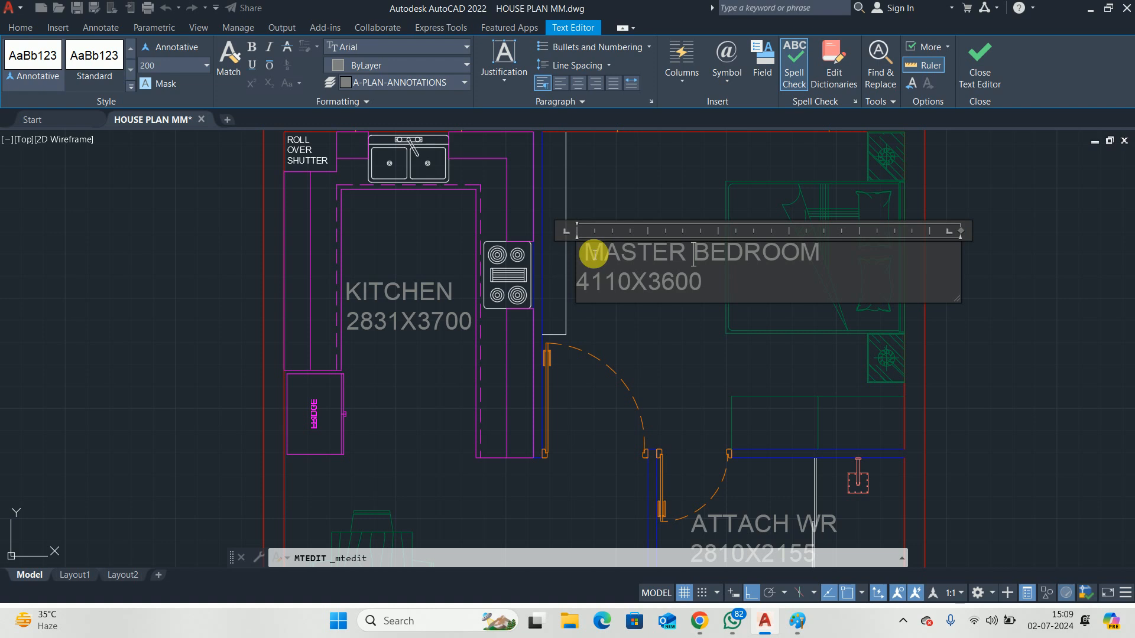
pyautogui.press('BackSpace')
pyautogui.press('BackSpace')
pyautogui.press('BackSpace')
pyautogui.press('BackSpace')
pyautogui.press('BackSpace')
pyautogui.press('BackSpace')
pyautogui.press('BackSpace')
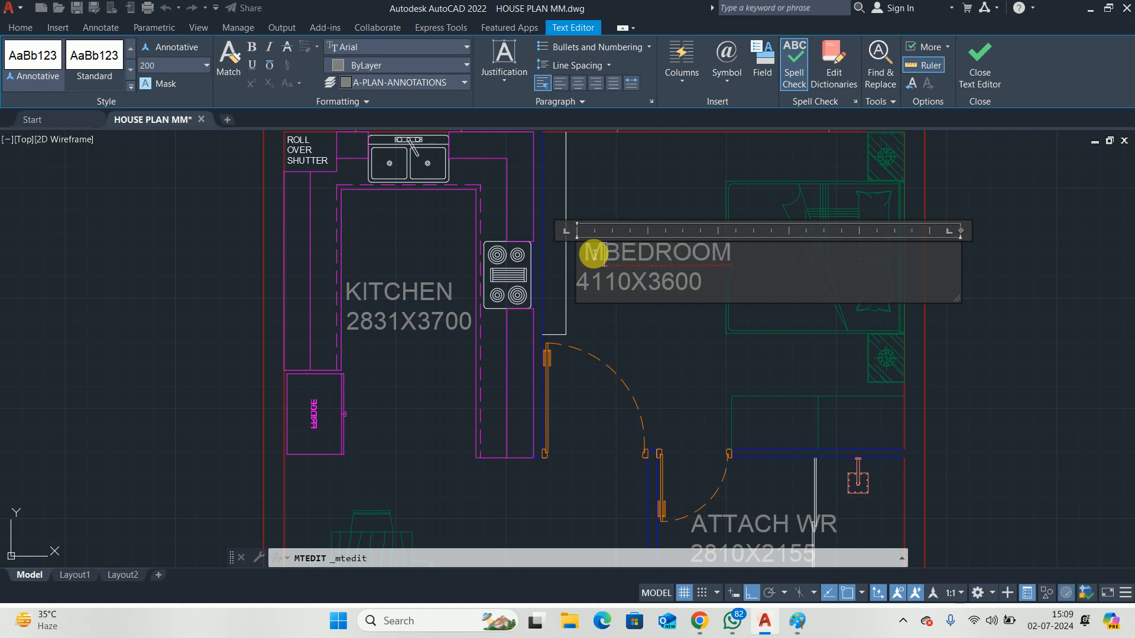
pyautogui.write('M.')
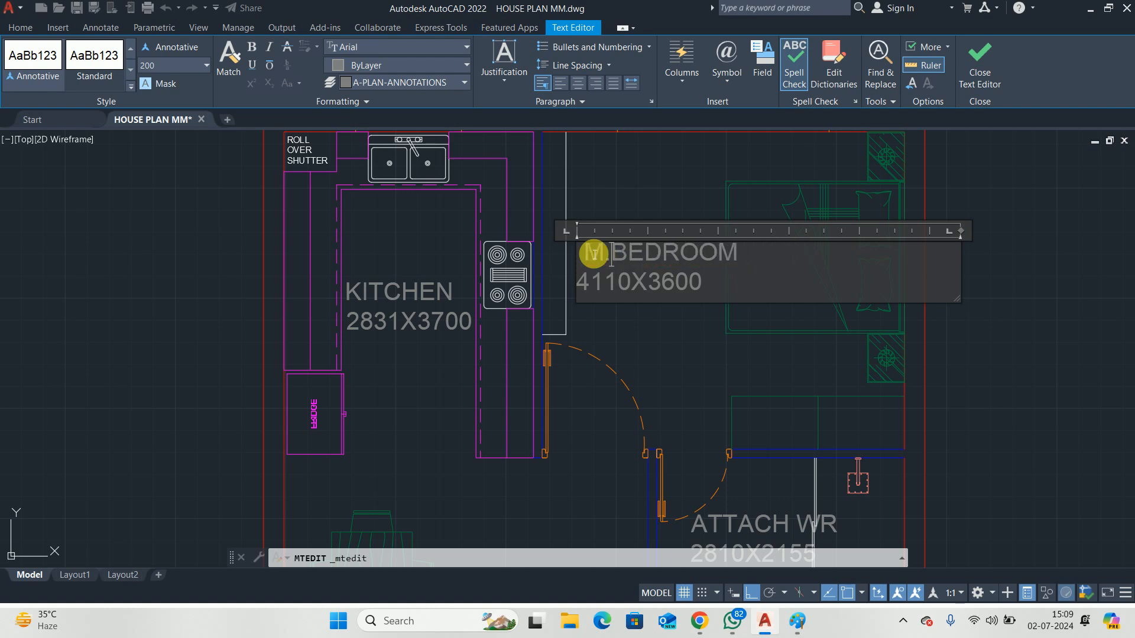
pyautogui.click(661, 400)
pyautogui.press('Escape')
pyautogui.press('Escape')
pyautogui.scroll(-2, 662, 354)
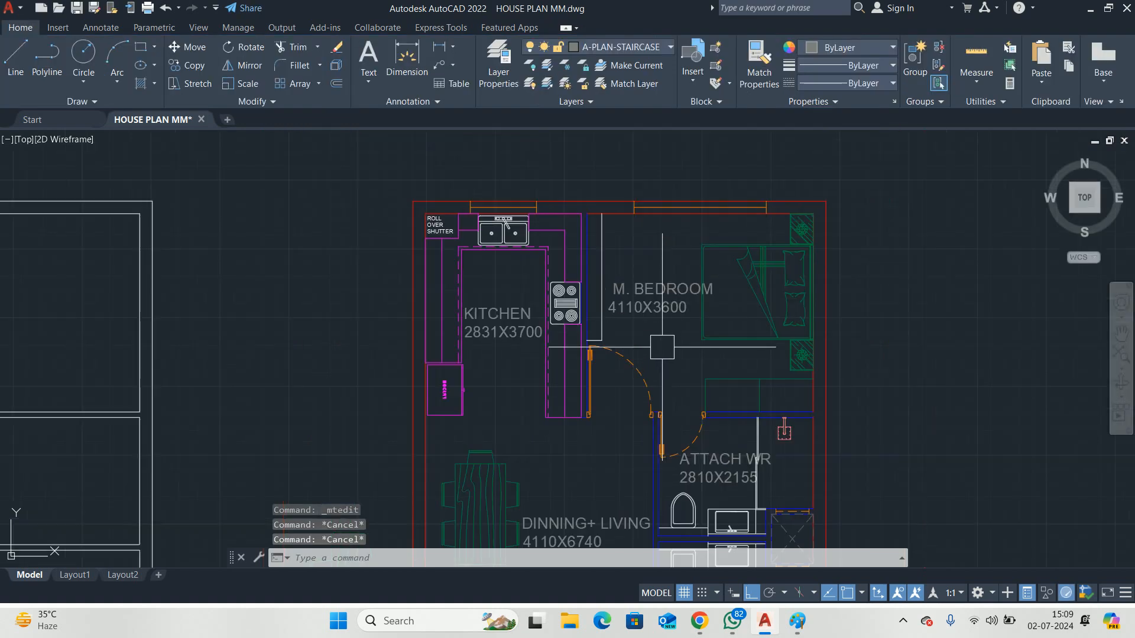
# Replace GUESTROOM with BEDROOM in the label of the 4110X4000 room and save the drawing
pyautogui.moveTo(651, 373); pyautogui.dragTo(626, 195, button='middle')
pyautogui.press('Escape')
pyautogui.moveTo(598, 345); pyautogui.dragTo(609, 222, button='middle')
pyautogui.scroll(2, 592, 372)
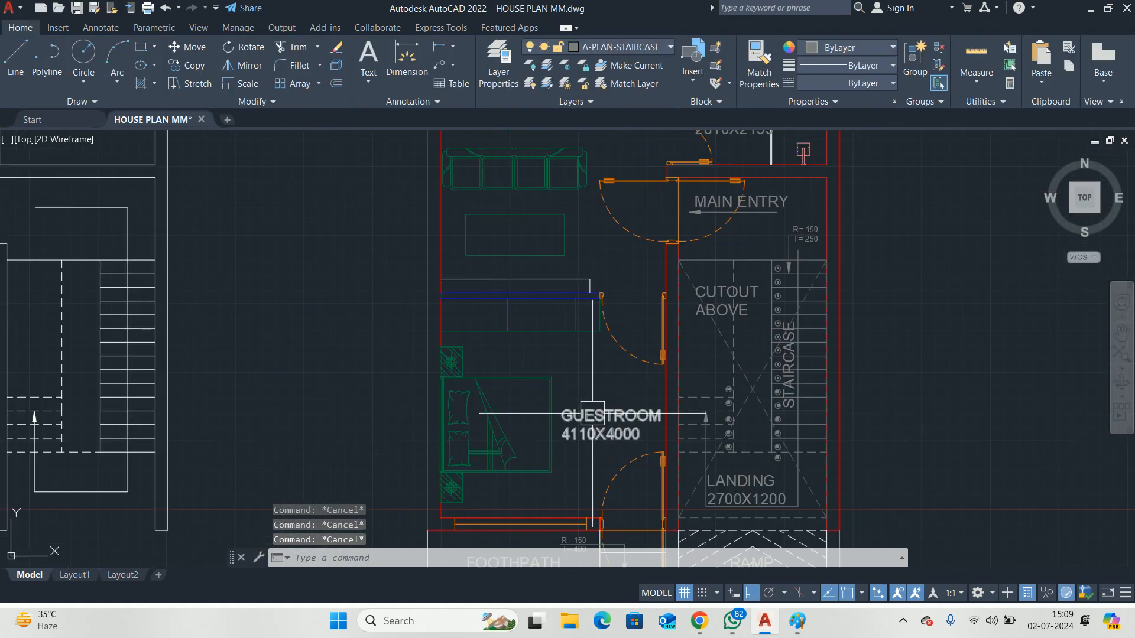
pyautogui.click(591, 414)
pyautogui.doubleClick(591, 417)
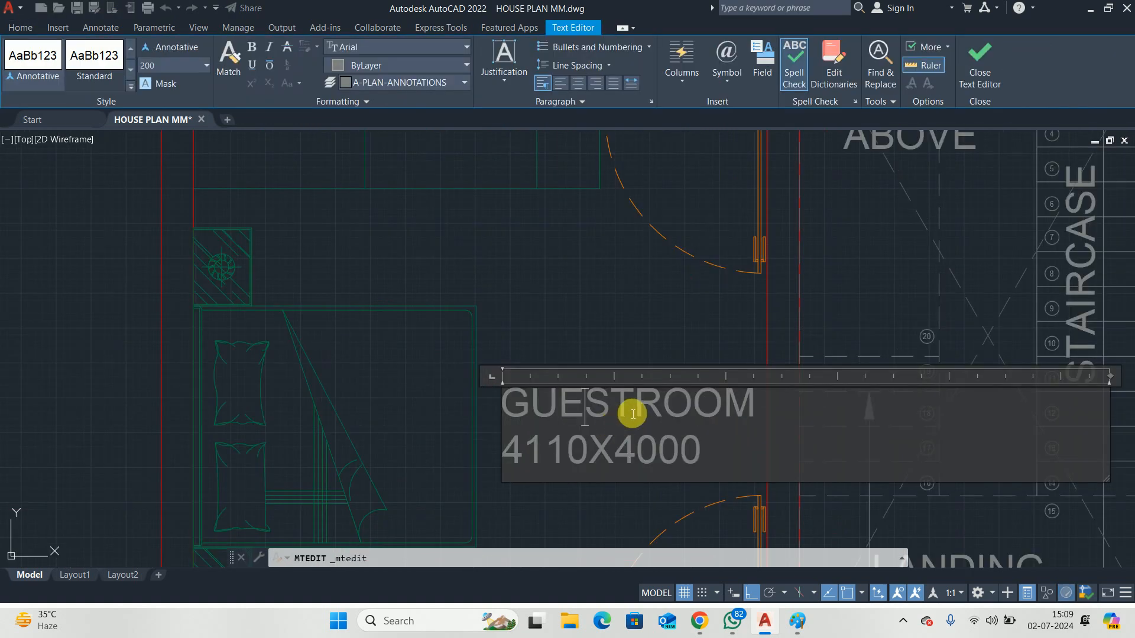
pyautogui.moveTo(621, 407); pyautogui.dragTo(364, 406)
pyautogui.write('BED')
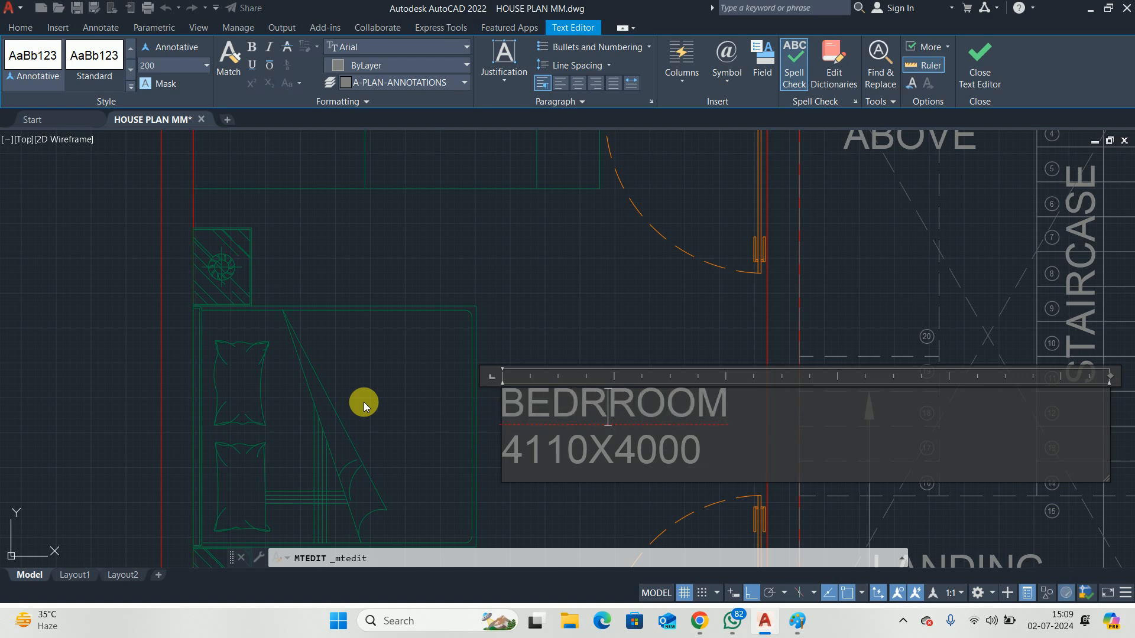
pyautogui.click(422, 293)
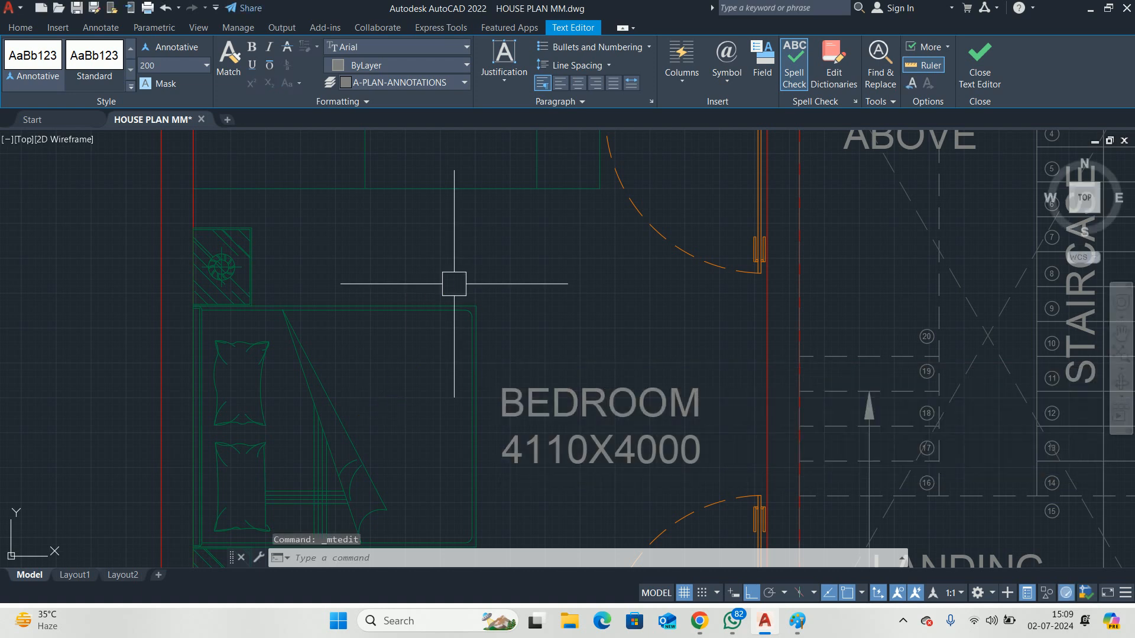
pyautogui.press('Escape')
pyautogui.press('Escape')
pyautogui.scroll(-3, 600, 286)
pyautogui.scroll(-3, 581, 334)
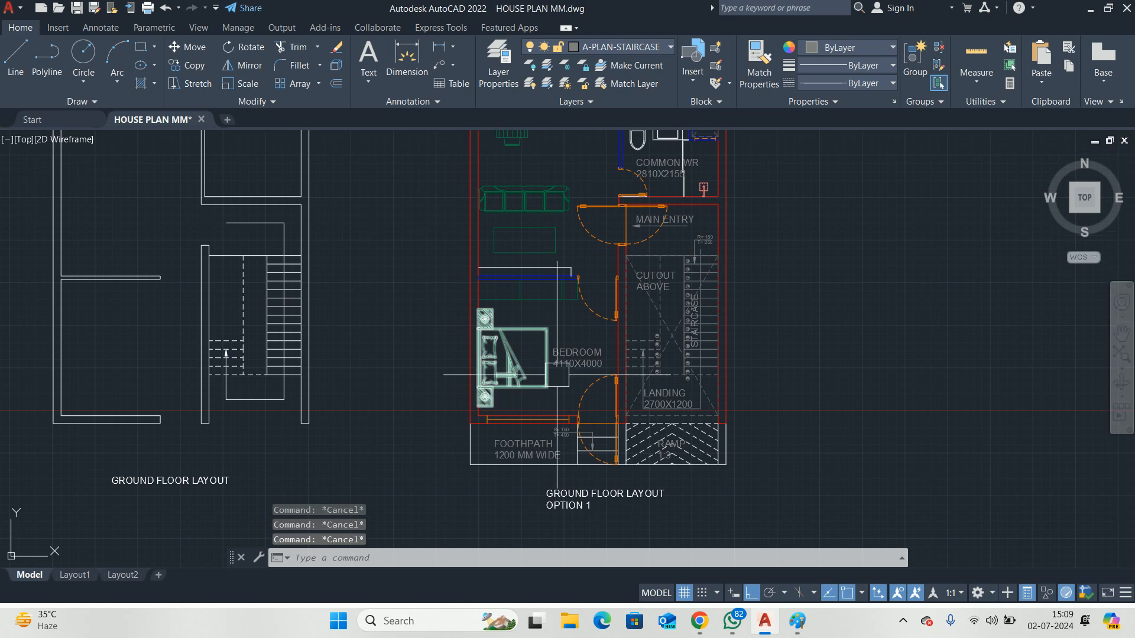
pyautogui.hotkey('ctrl', 's')
# Examine the room arrangement of ground floor layout option 1, from the kitchen and master bedroom to the front bedroom
pyautogui.scroll(-2, 528, 388)
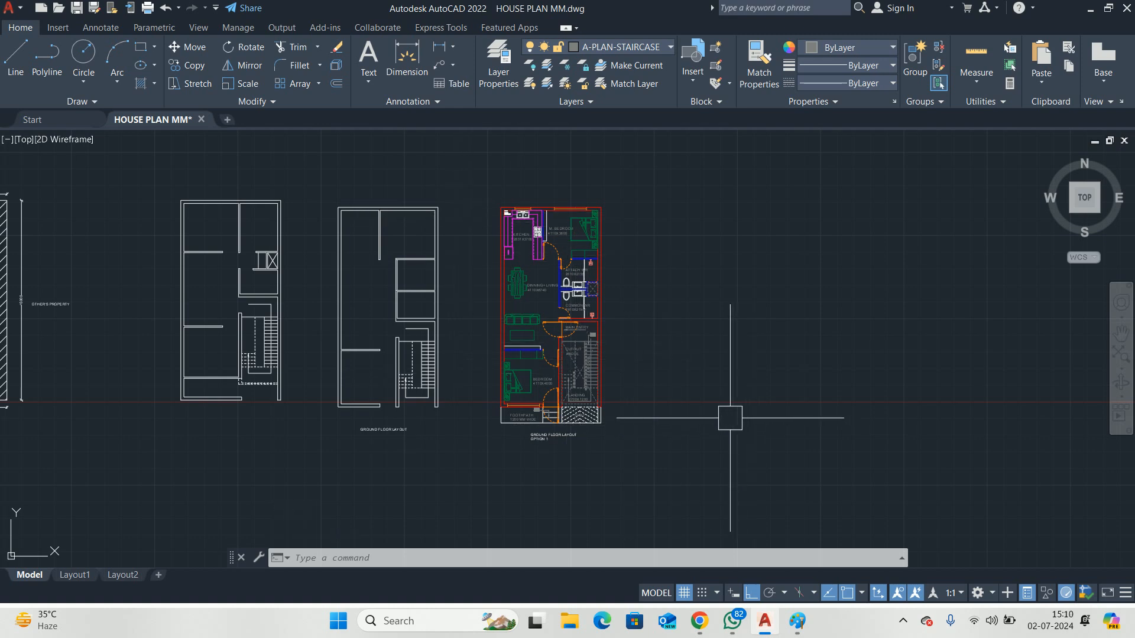
pyautogui.scroll(2, 493, 391)
pyautogui.moveTo(493, 390); pyautogui.dragTo(499, 452, button='middle')
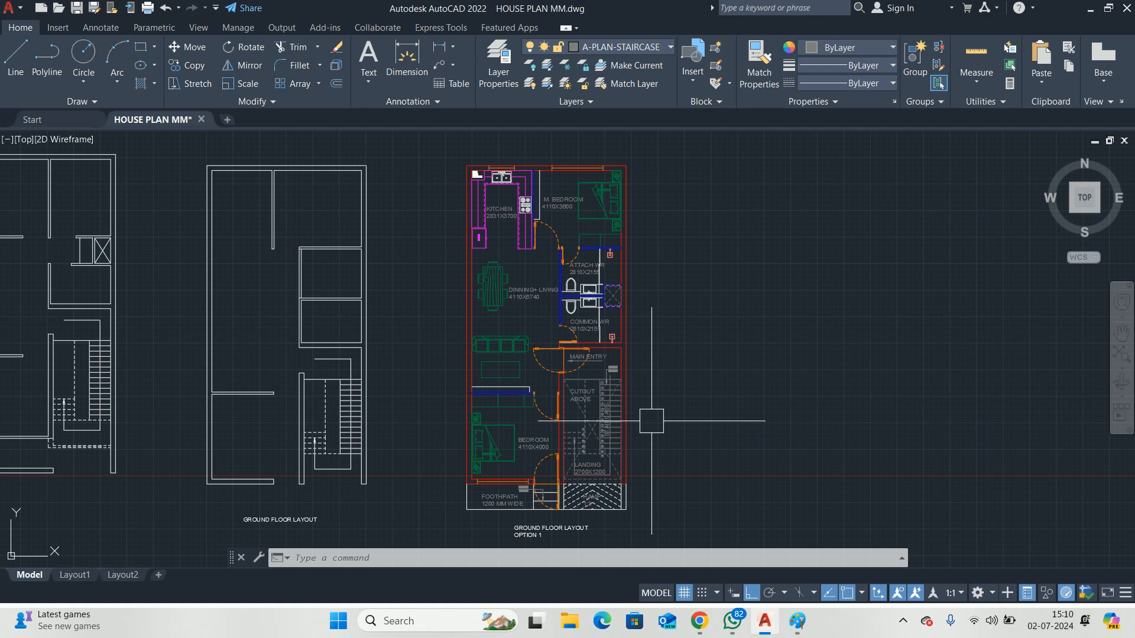
pyautogui.scroll(3, 656, 417)
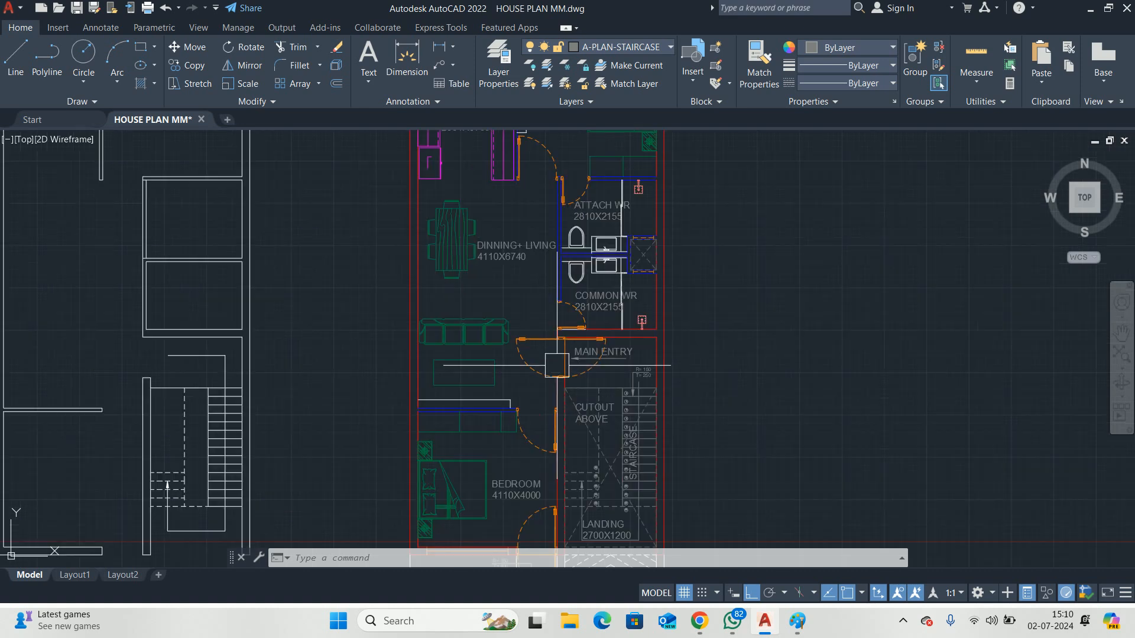
pyautogui.scroll(-3, 414, 366)
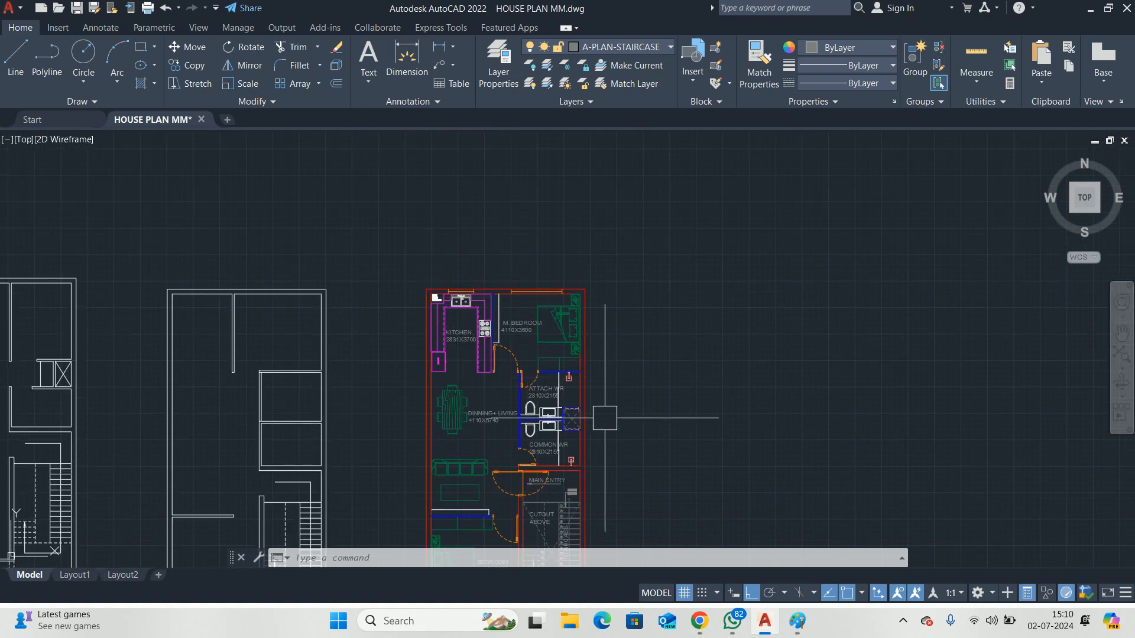
pyautogui.press('Escape')
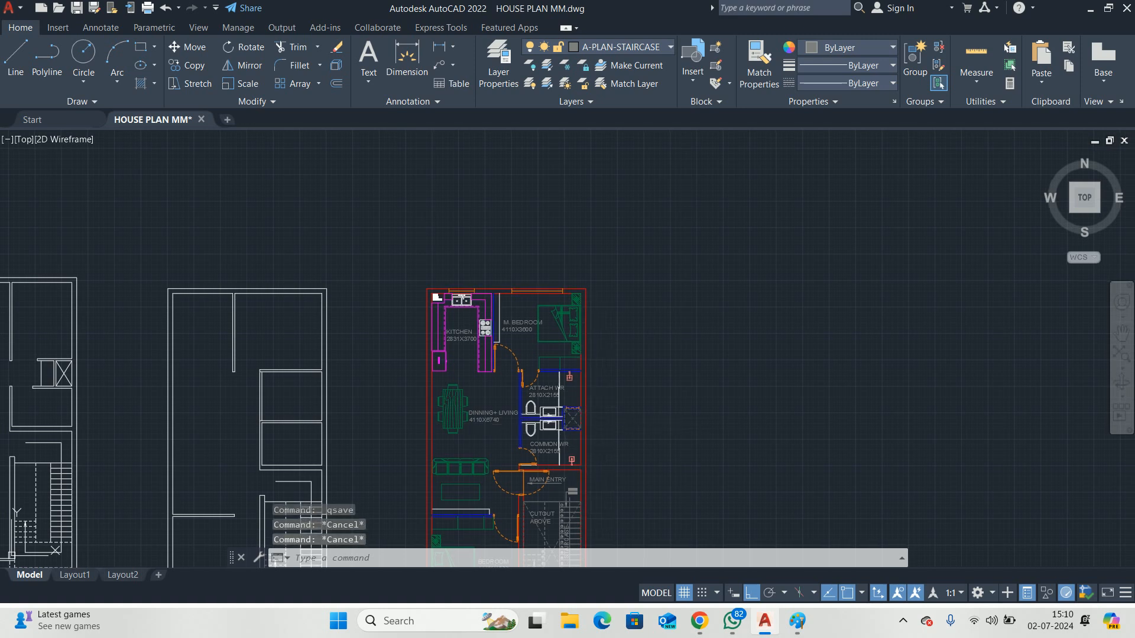
pyautogui.scroll(6, 502, 248)
pyautogui.scroll(-4, 637, 282)
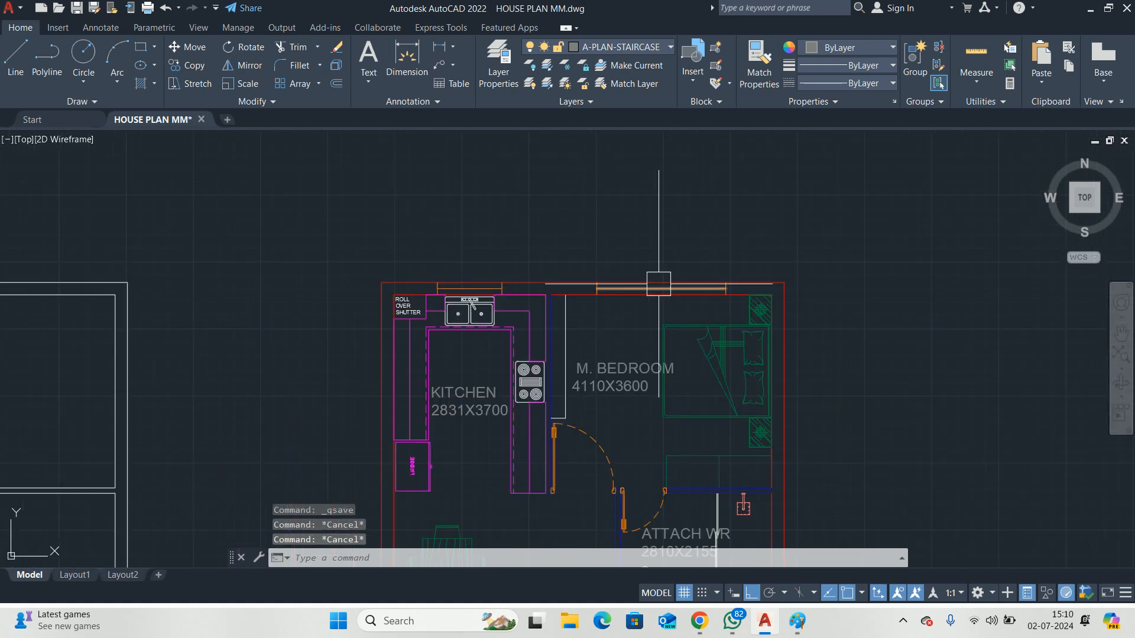
pyautogui.moveTo(656, 304); pyautogui.dragTo(653, 219, button='middle')
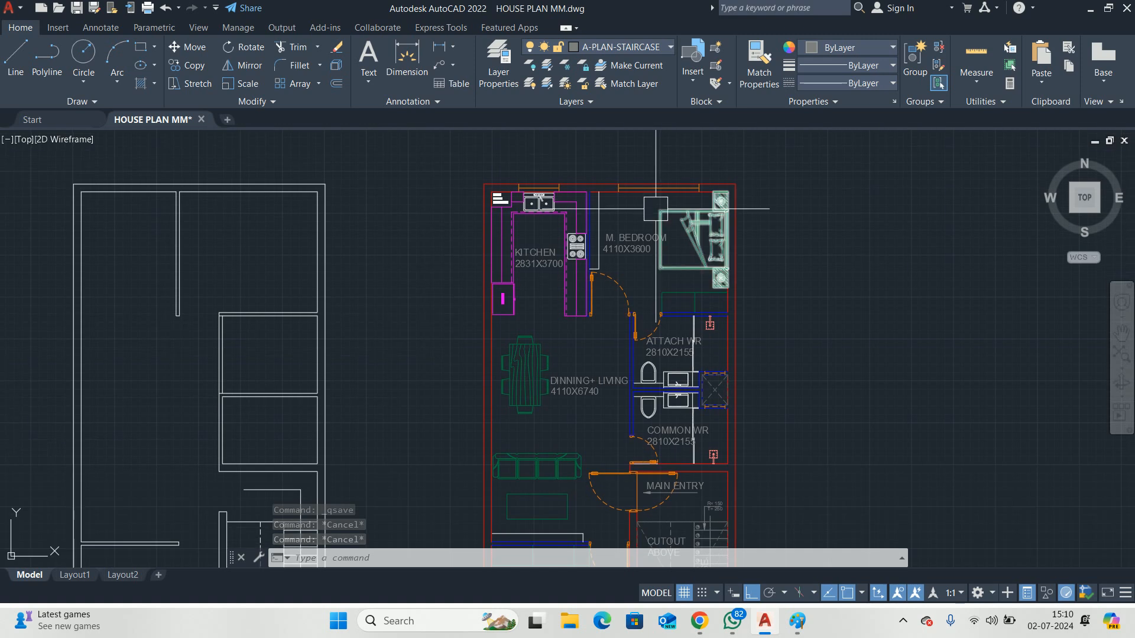
pyautogui.scroll(-4, 654, 218)
pyautogui.scroll(4, 704, 323)
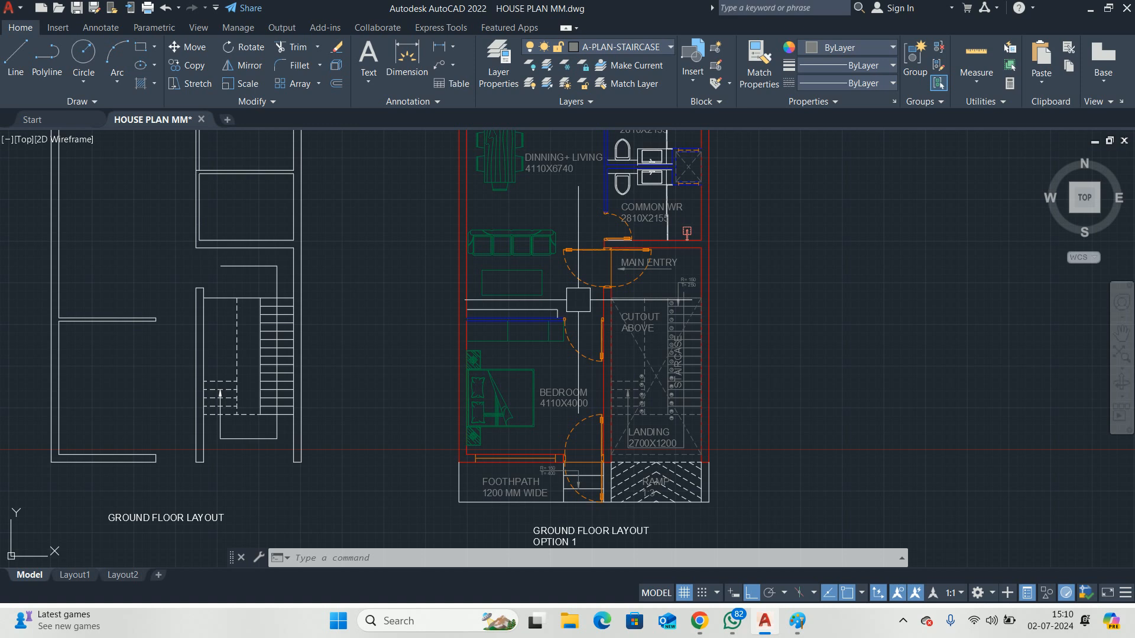
# Inspect the washrooms, staircase, landing, ramp, footpath and entry steps of ground floor layout option 1
pyautogui.scroll(-4, 578, 300)
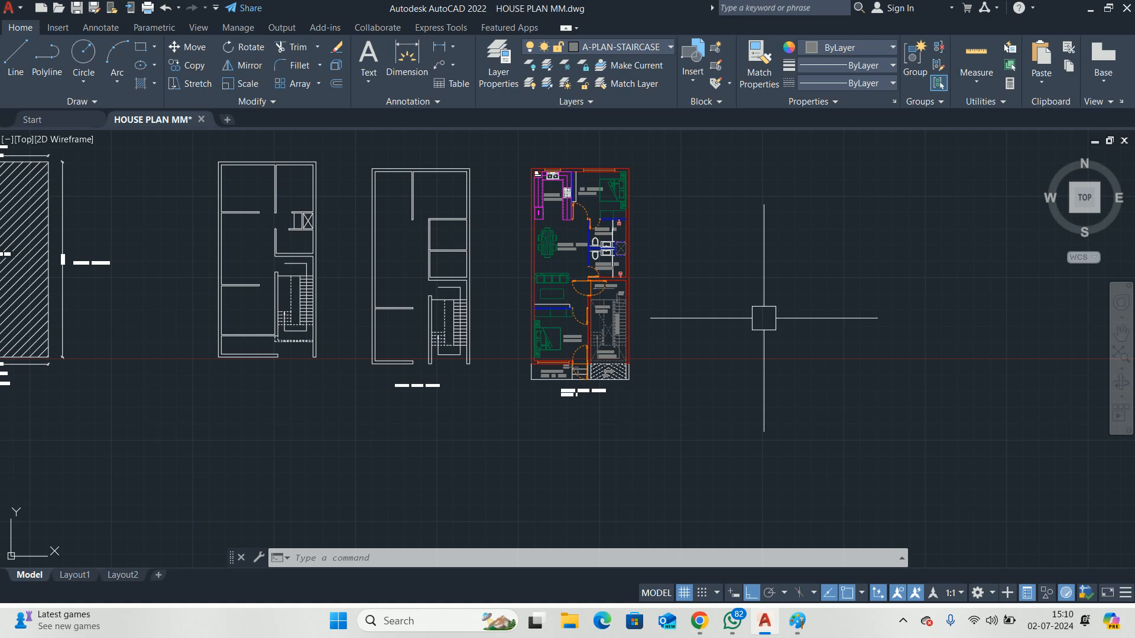
pyautogui.scroll(4, 583, 216)
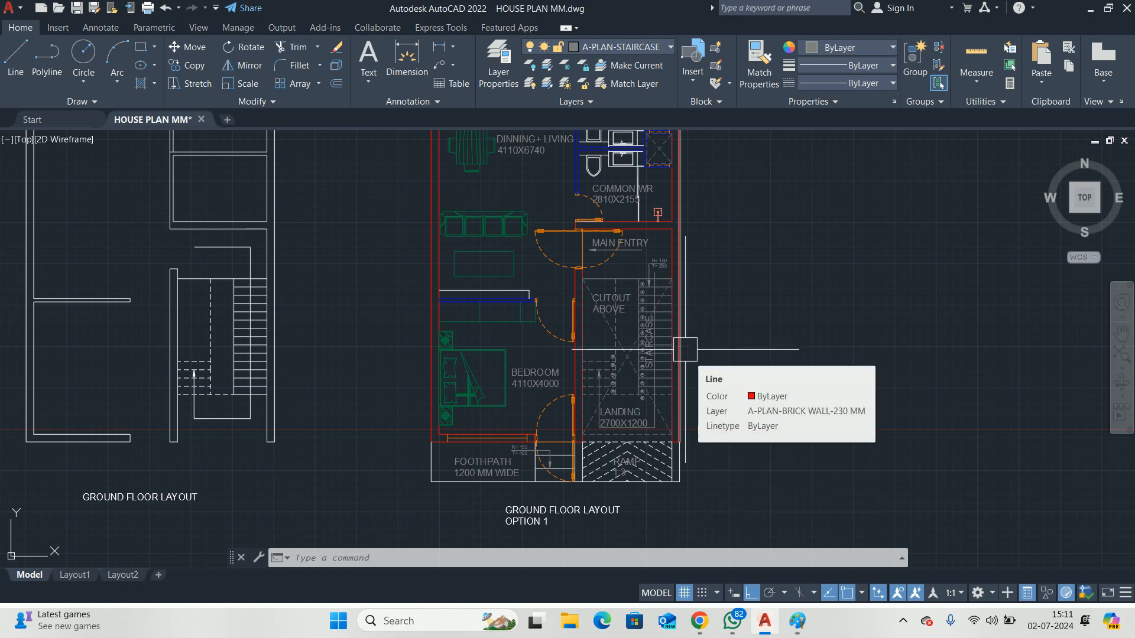
pyautogui.moveTo(645, 285); pyautogui.dragTo(668, 406, button='middle')
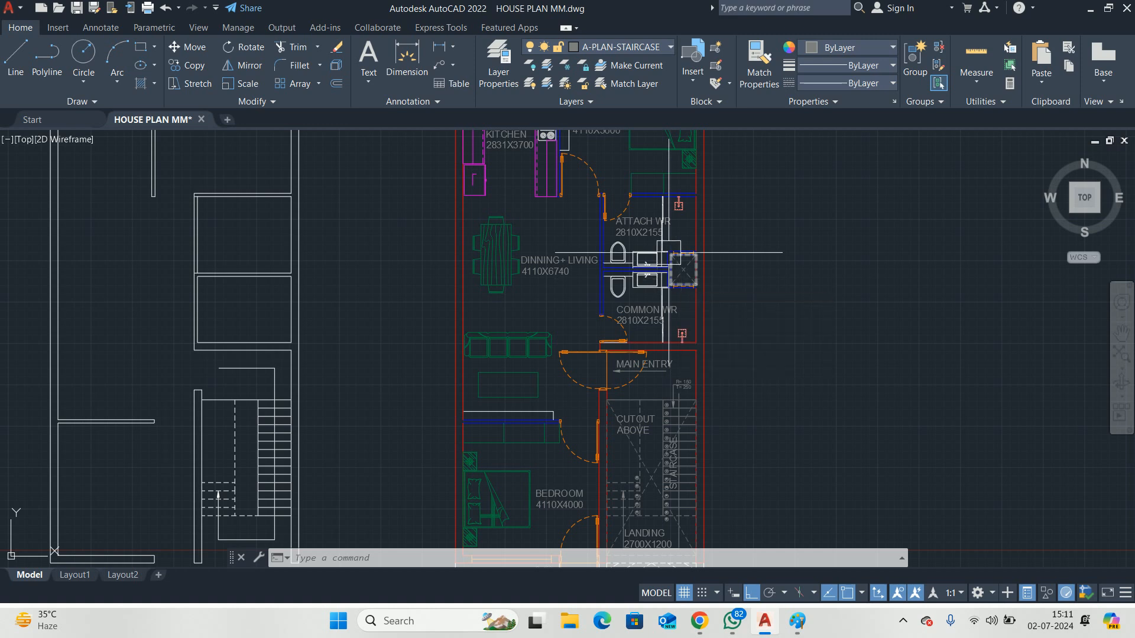
pyautogui.scroll(-4, 634, 316)
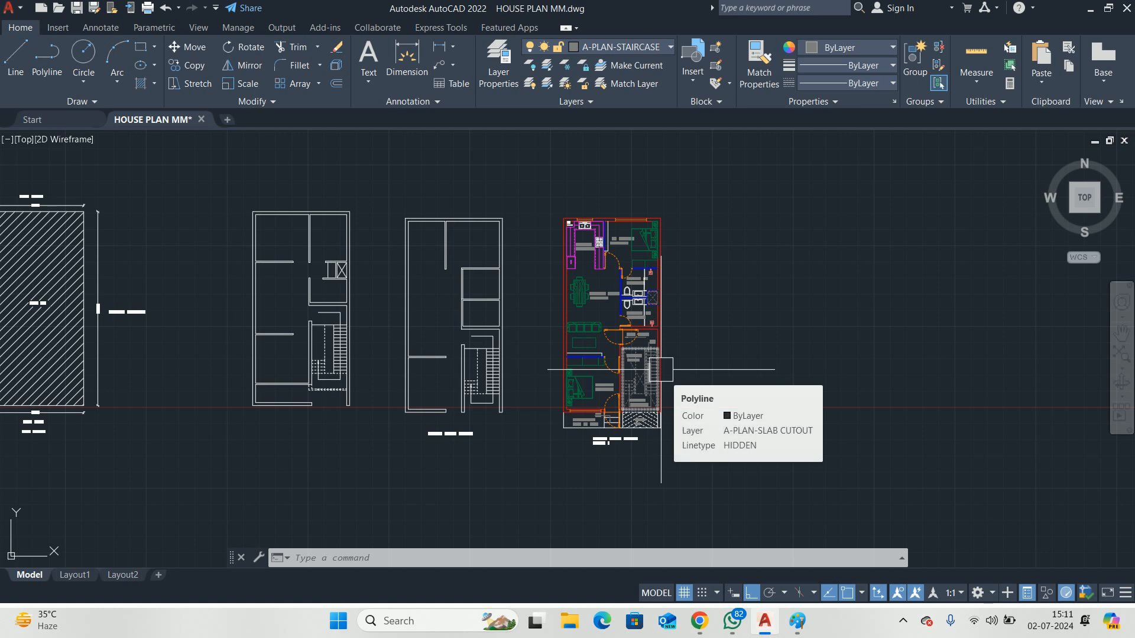
pyautogui.moveTo(620, 377); pyautogui.dragTo(624, 368, button='middle')
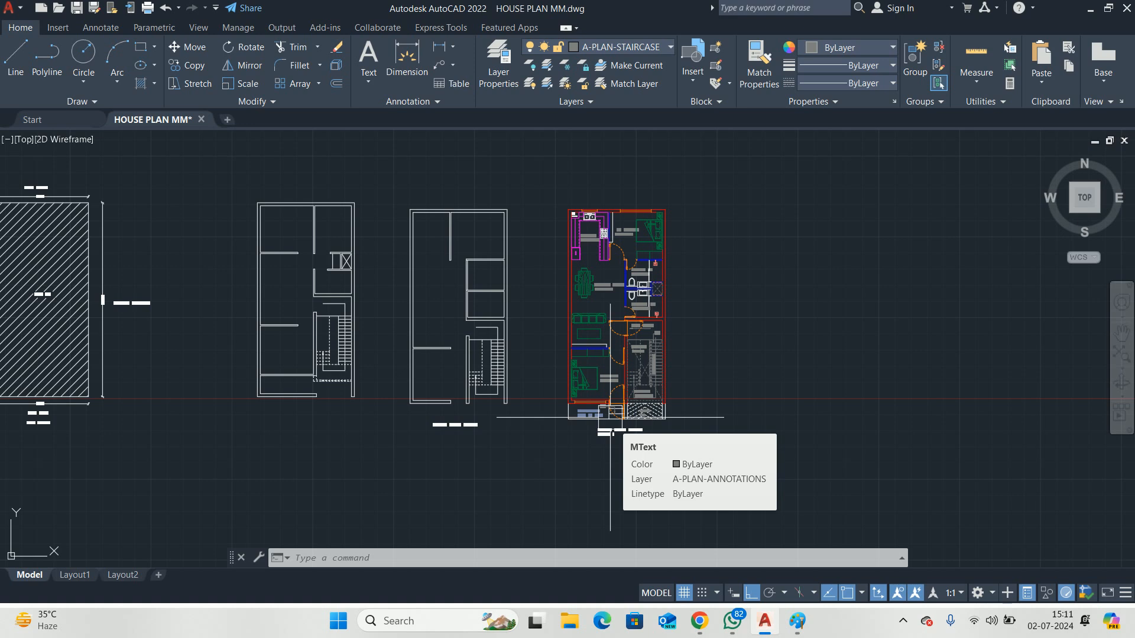
pyautogui.scroll(4, 610, 430)
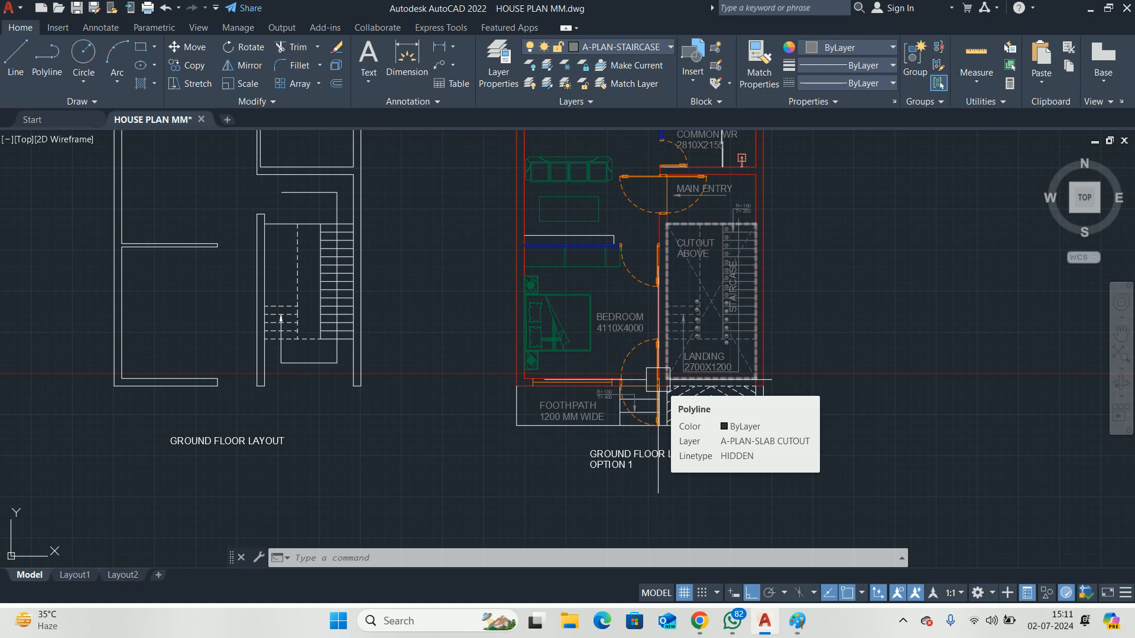
pyautogui.scroll(-3, 583, 342)
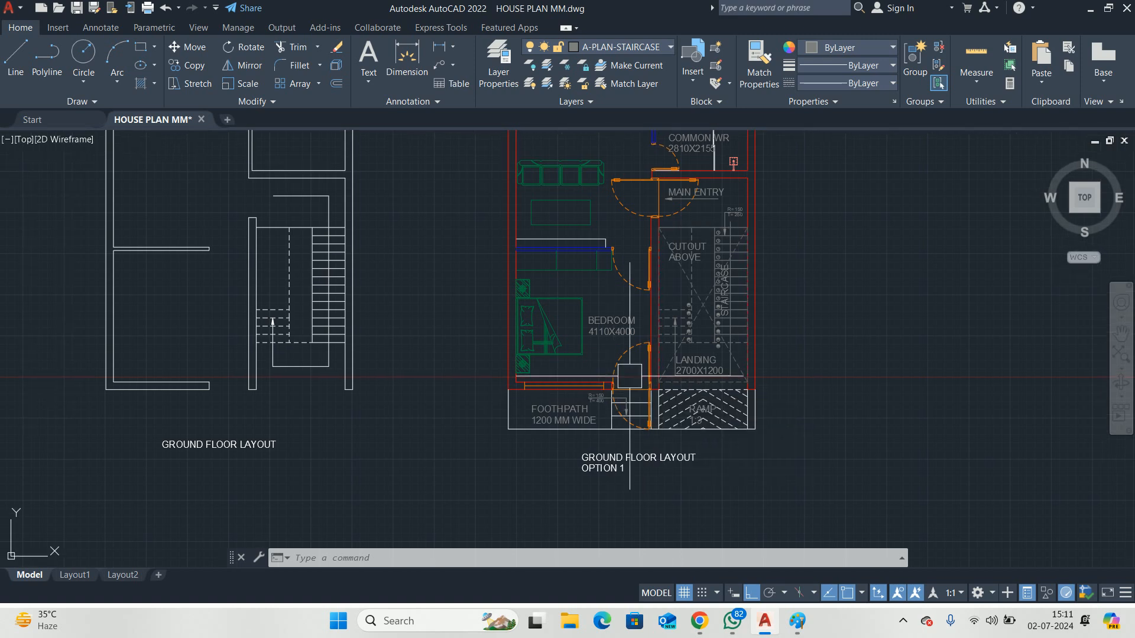
pyautogui.moveTo(673, 247); pyautogui.dragTo(634, 305, button='middle')
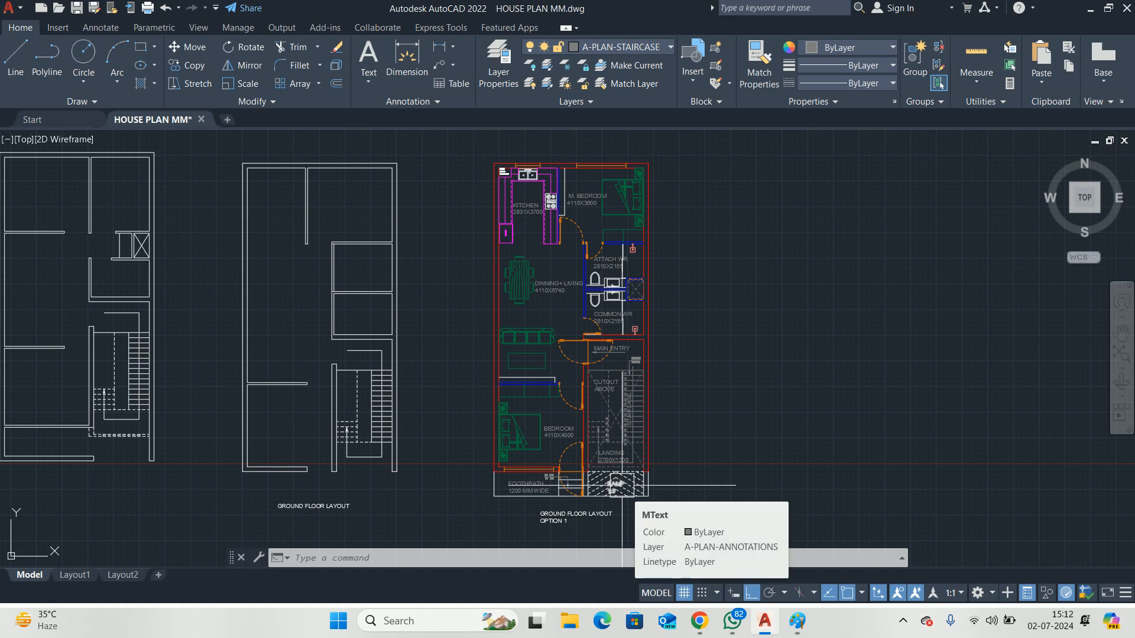
pyautogui.scroll(3, 555, 473)
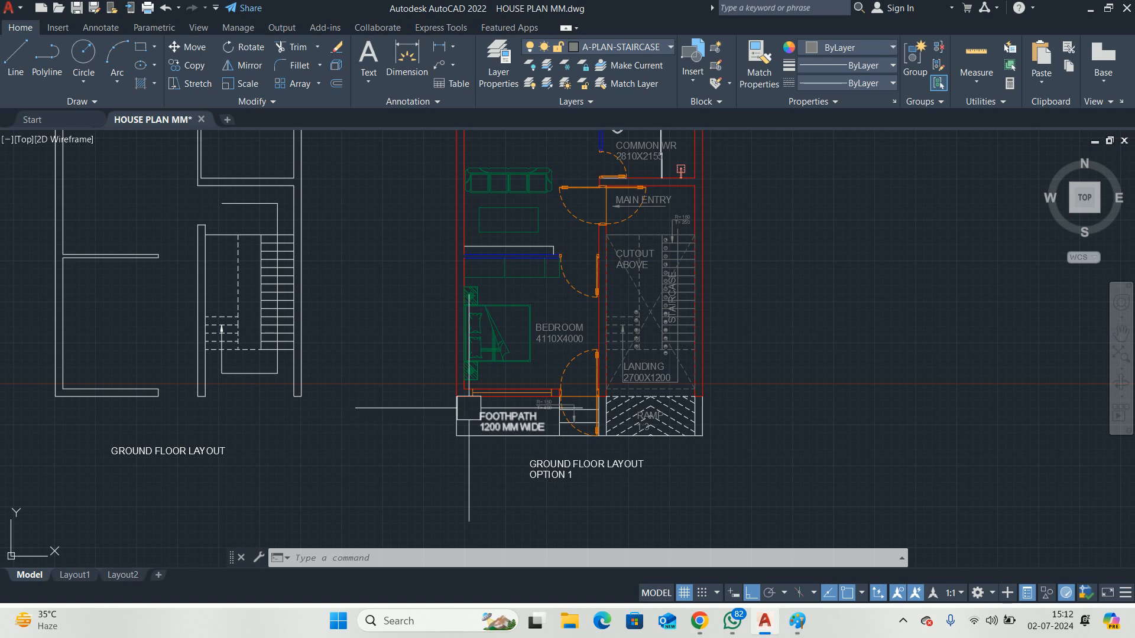
pyautogui.scroll(4, 620, 406)
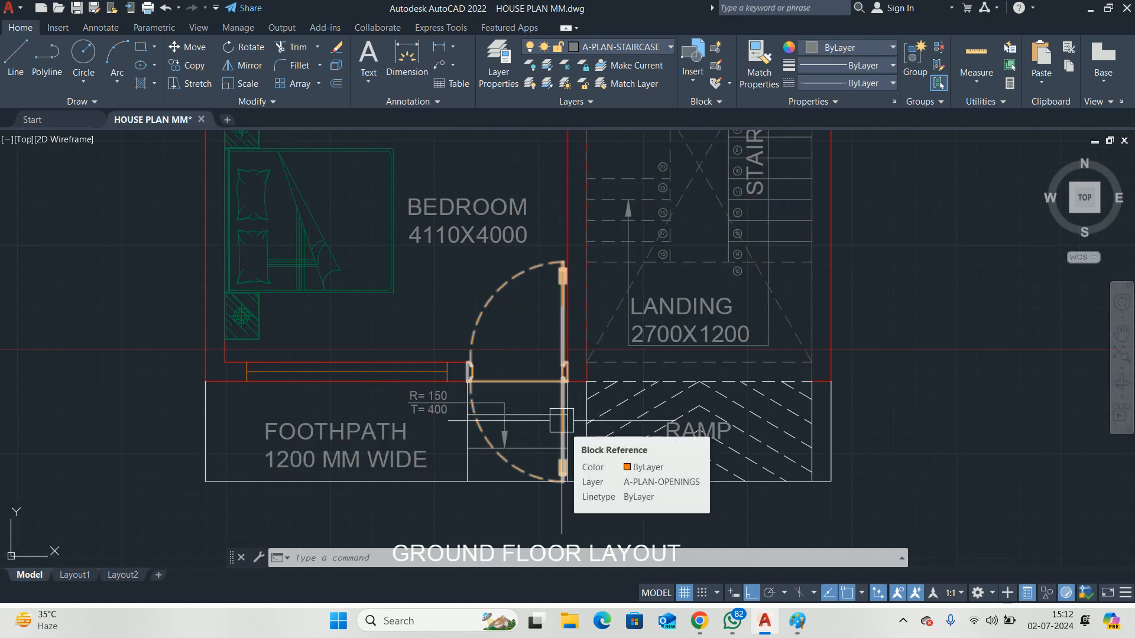
# Review the complete ground floor layout option 1 as a whole, from the kitchen down to the footpath and ramp
pyautogui.scroll(-4, 562, 421)
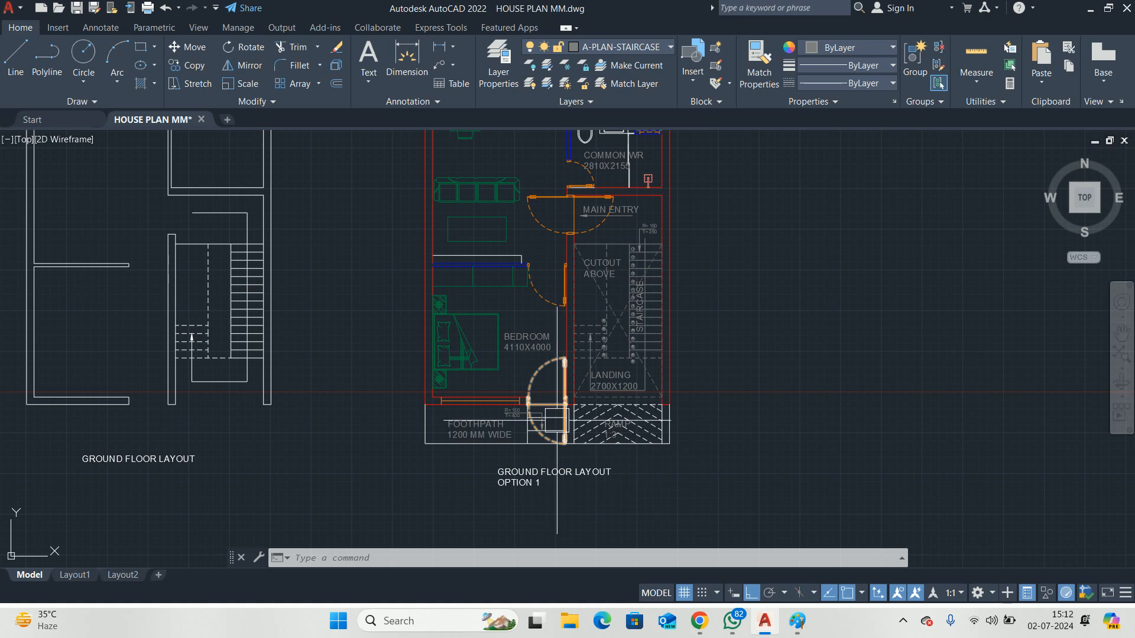
pyautogui.press('Escape')
pyautogui.scroll(-2, 517, 435)
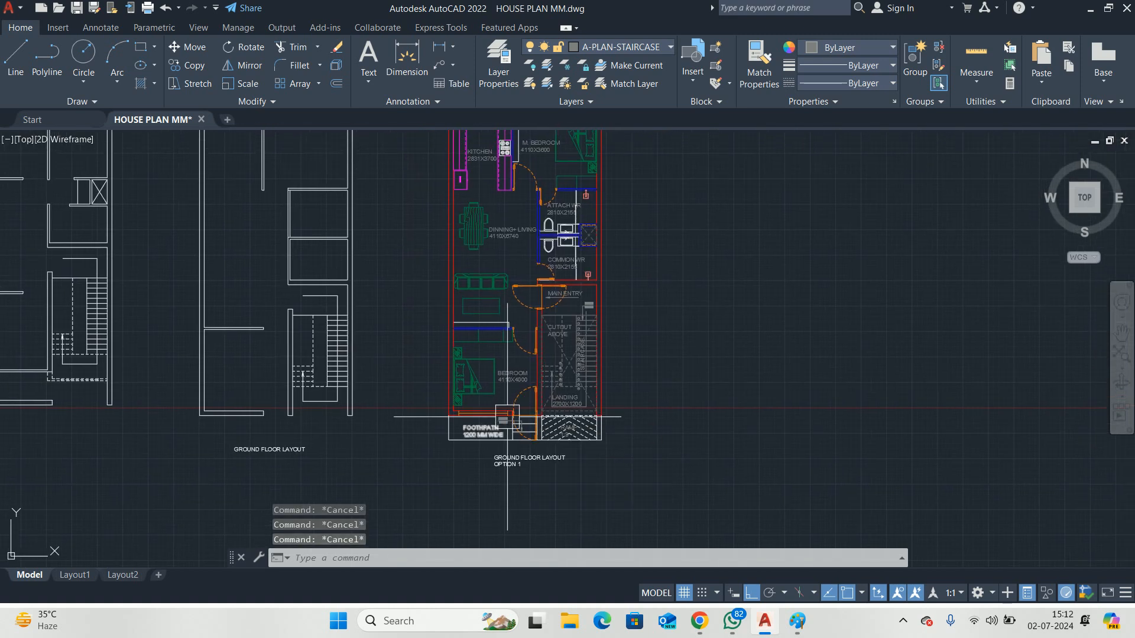
pyautogui.moveTo(484, 426); pyautogui.dragTo(495, 480, button='middle')
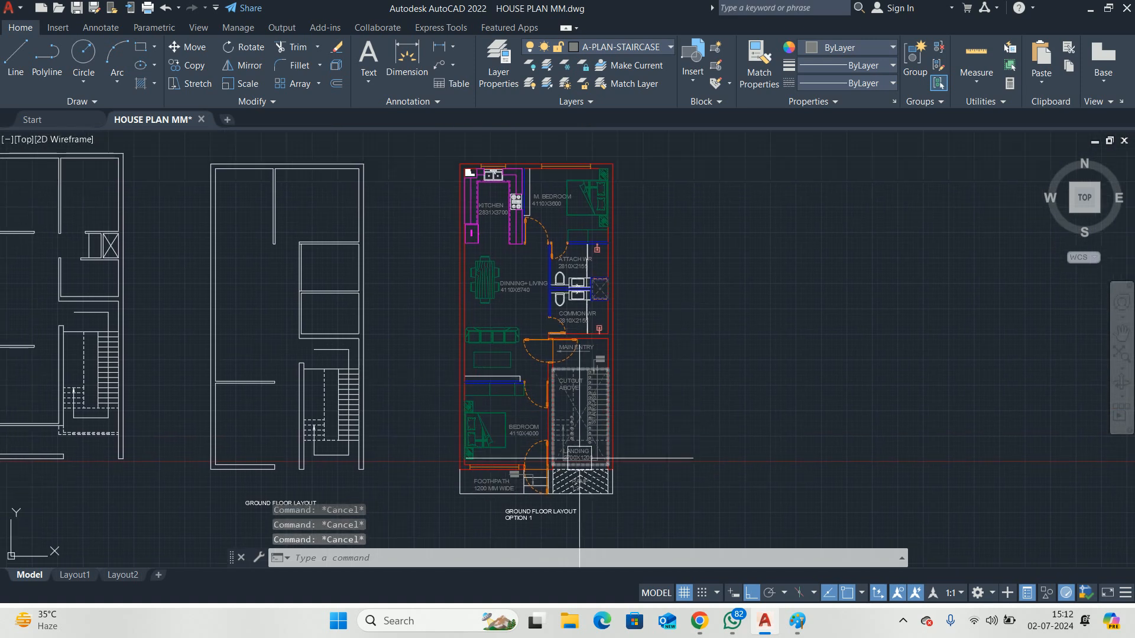
pyautogui.scroll(4, 591, 473)
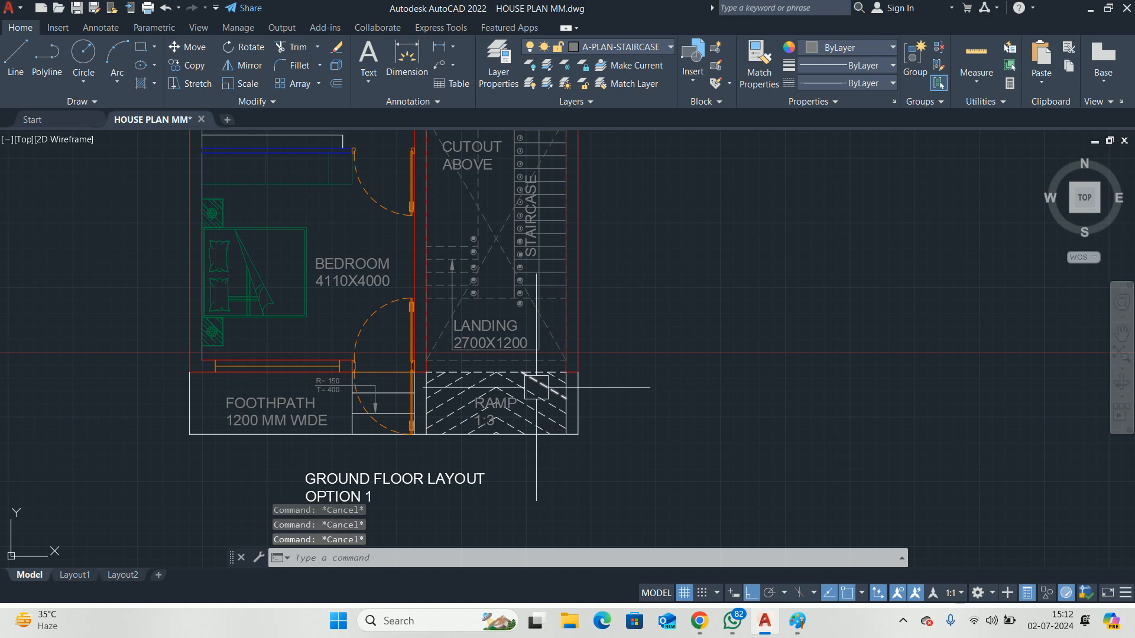
pyautogui.write('ma')
pyautogui.press('Return')
pyautogui.scroll(1, 579, 382)
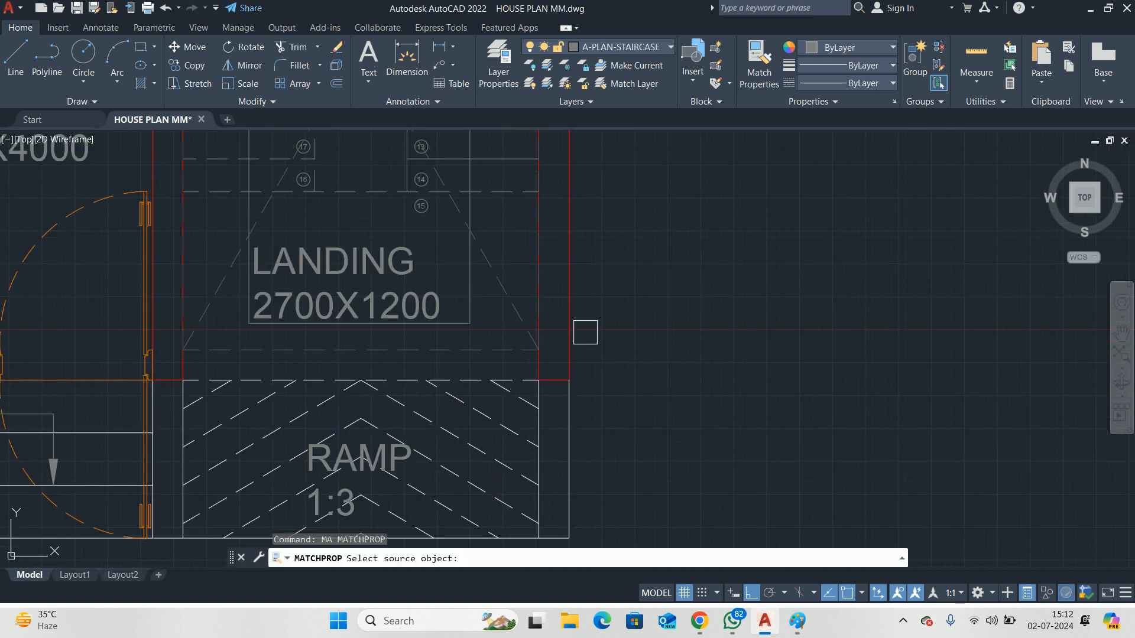
pyautogui.press('Escape')
pyautogui.press('Escape')
pyautogui.press('Escape')
# Save the drawing with all the floor plans in view
pyautogui.scroll(-9, 414, 318)
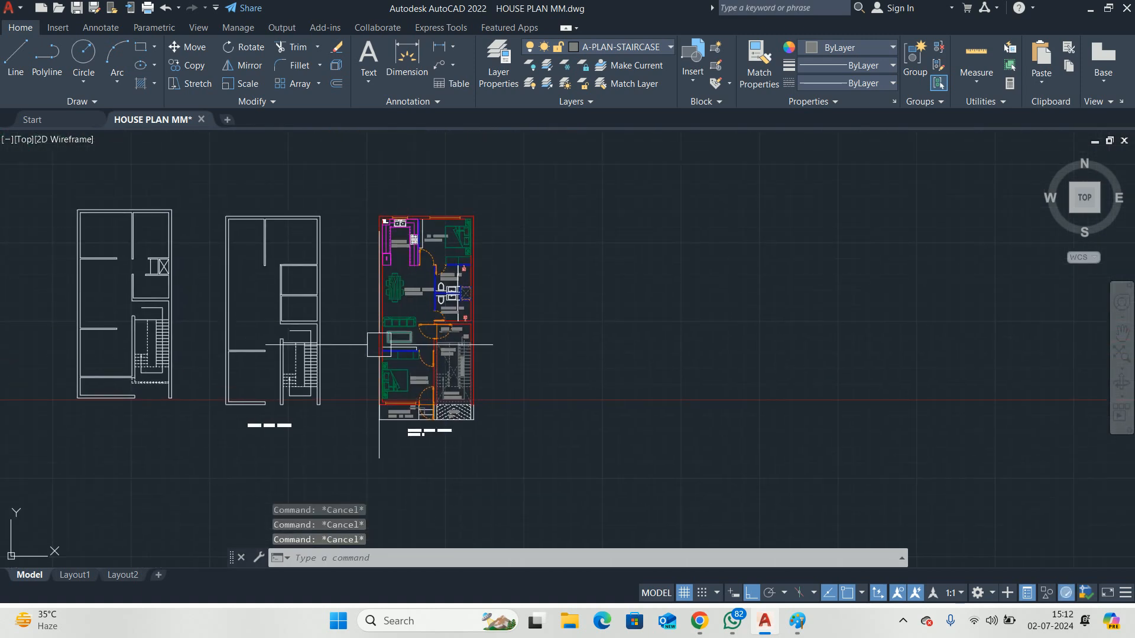
pyautogui.hotkey('ctrl', 's')
pyautogui.moveTo(395, 352); pyautogui.dragTo(404, 355, button='middle')
pyautogui.press('Escape')
pyautogui.press('Escape')
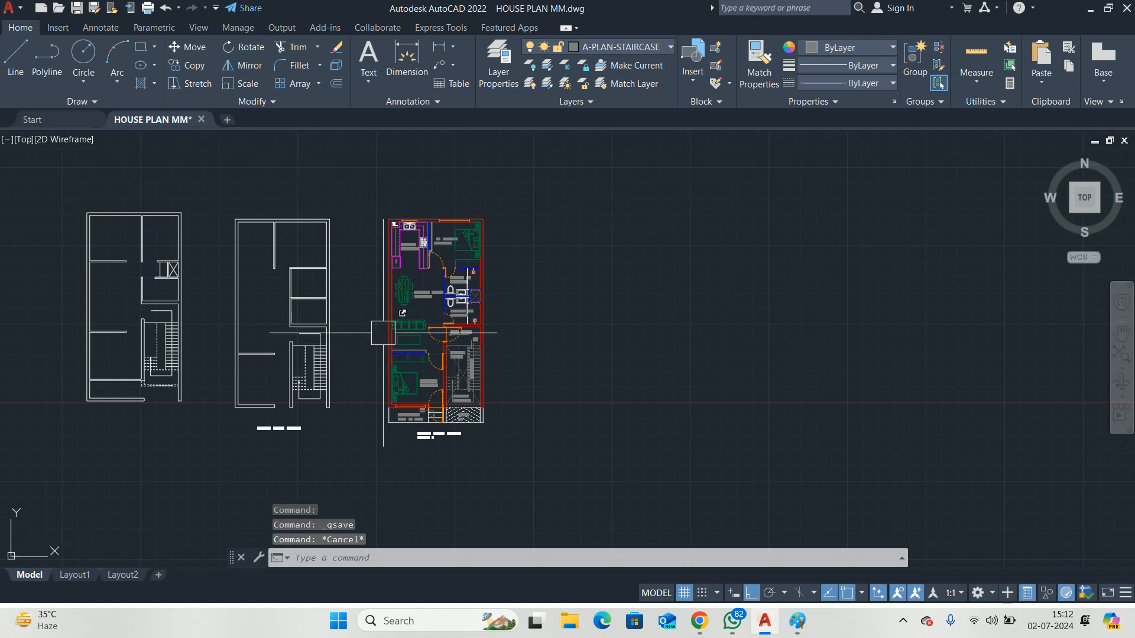